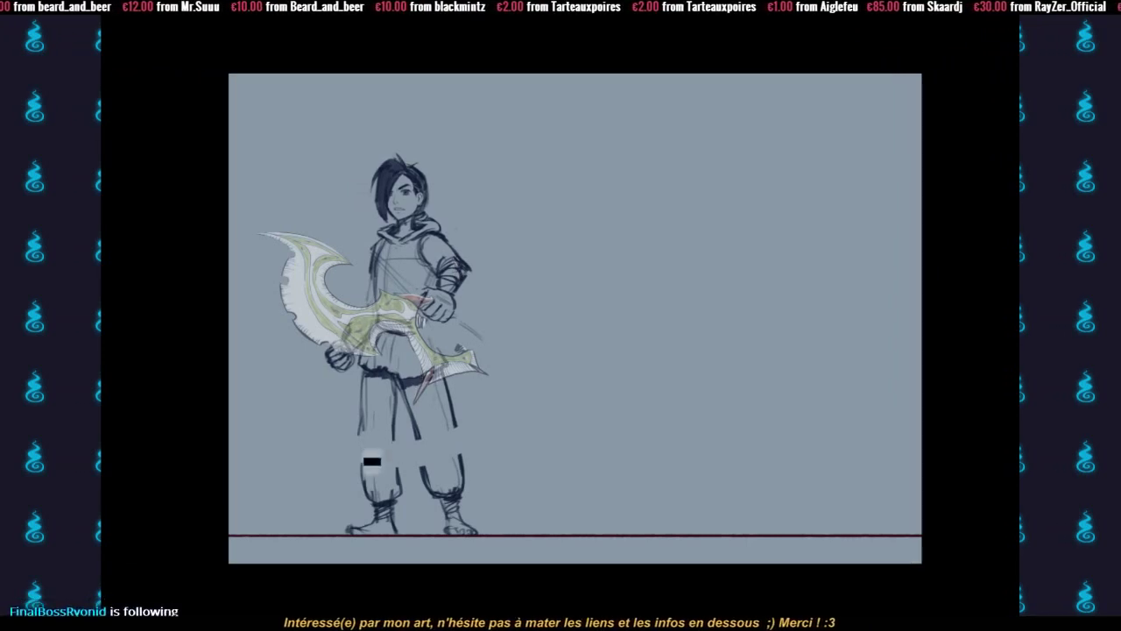
- Redraw the outer and inner contours of both trouser legs with dark brush strokes to close the gaps around the thighs and knees
drag(360, 431, 364, 489)
drag(395, 407, 400, 494)
drag(398, 390, 396, 438)
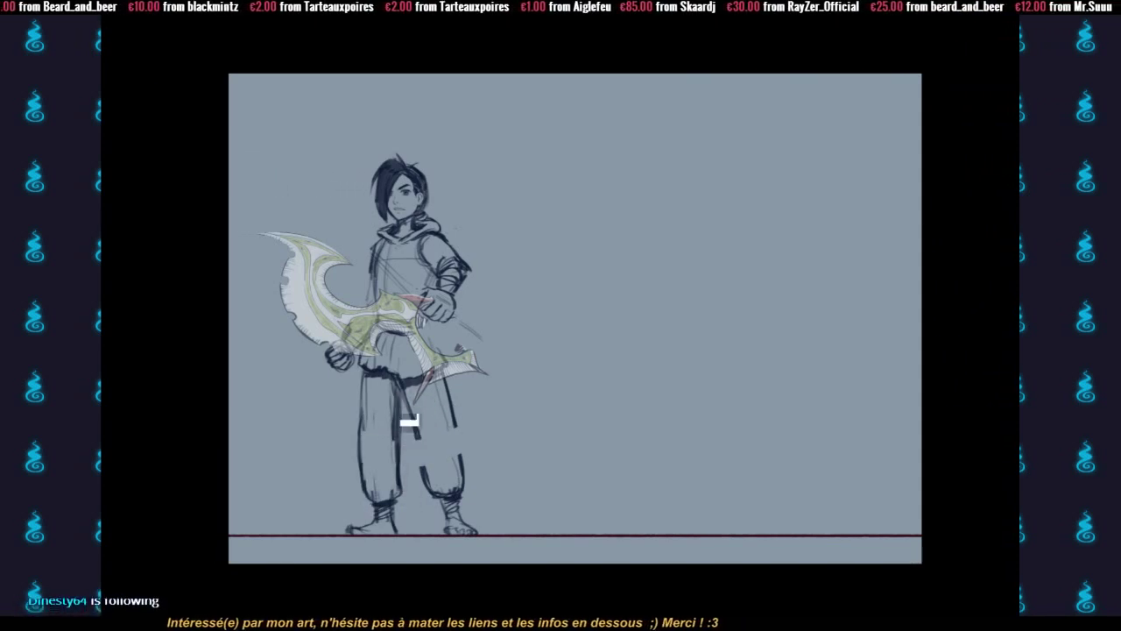
drag(405, 399, 401, 447)
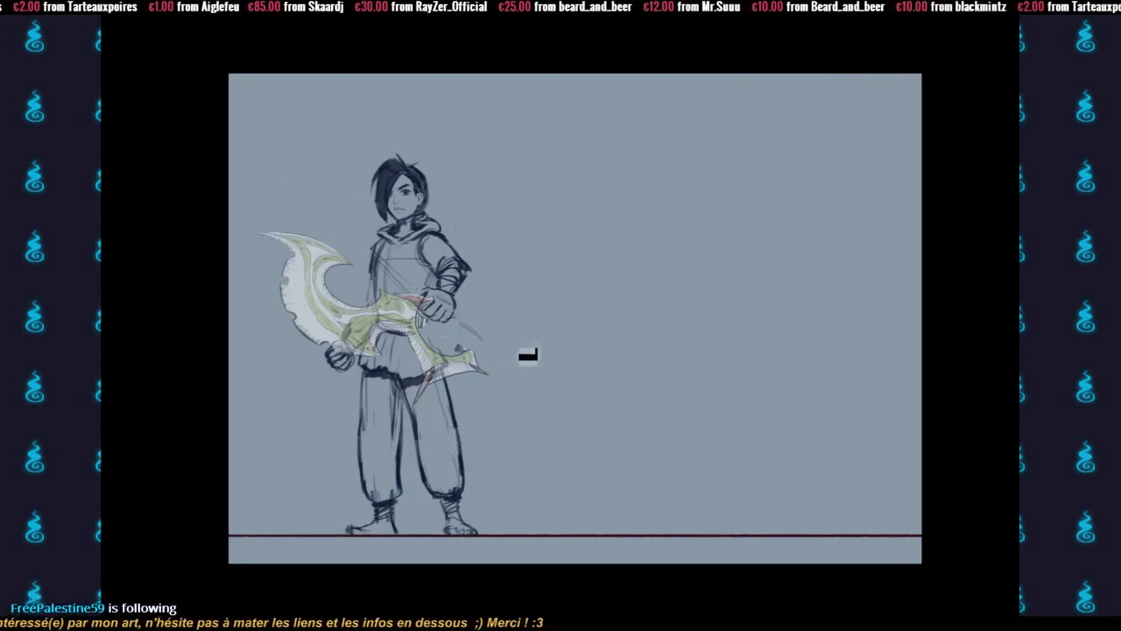
- Move the curved sword slightly upward so it crosses the character's torso above the belt
drag(389, 327, 393, 291)
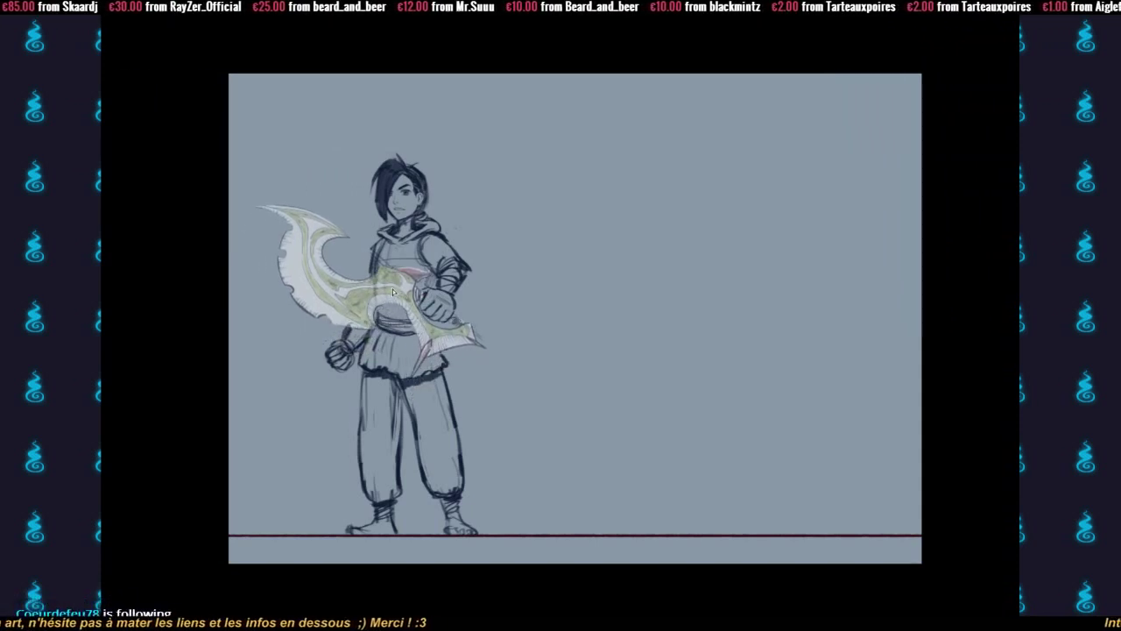
alt+click(480, 333)
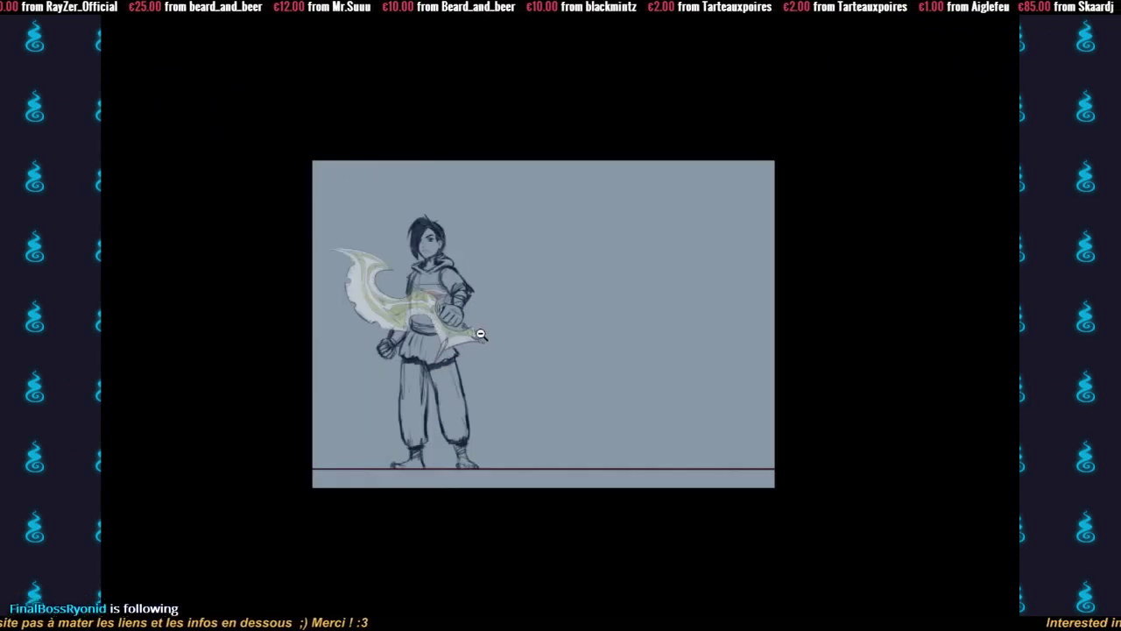
key(Tab)
key(Tab)
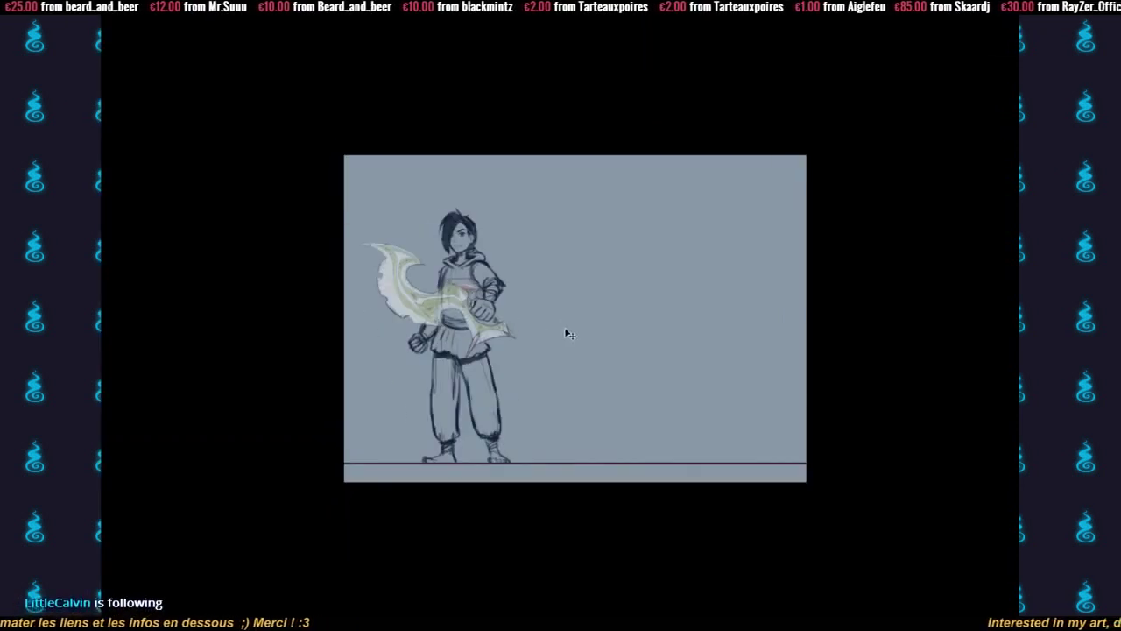
- Extend the canvas upward with the Crop tool to a roughly square format, adding empty space above the character
scroll(606, 323, down, 1)
key(Tab)
drag(751, 300, 744, 305)
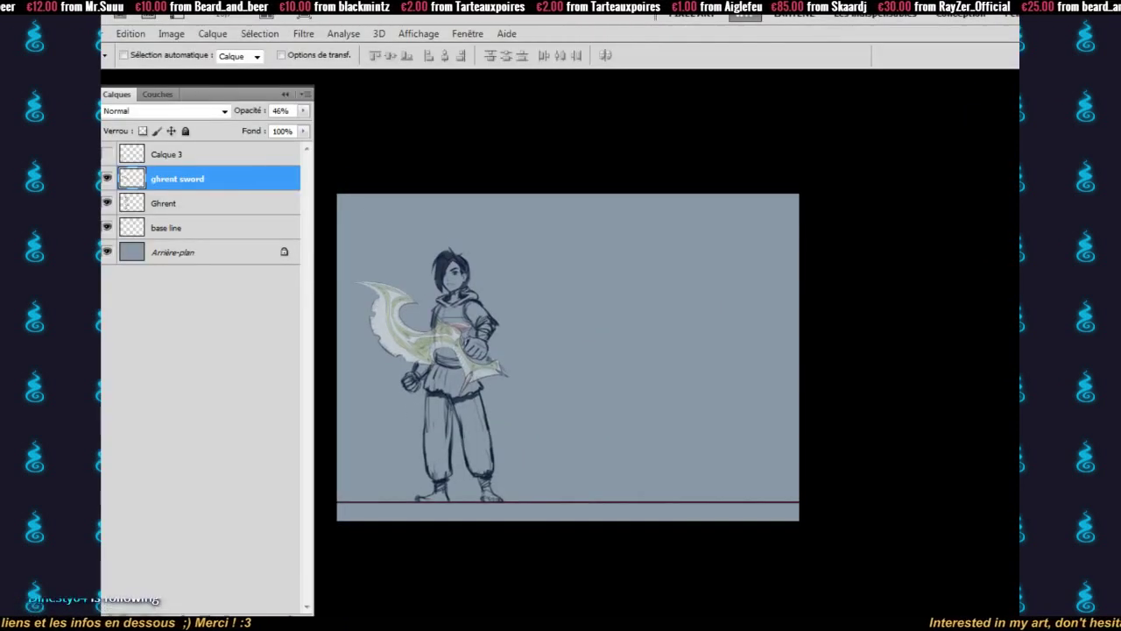
key(g)
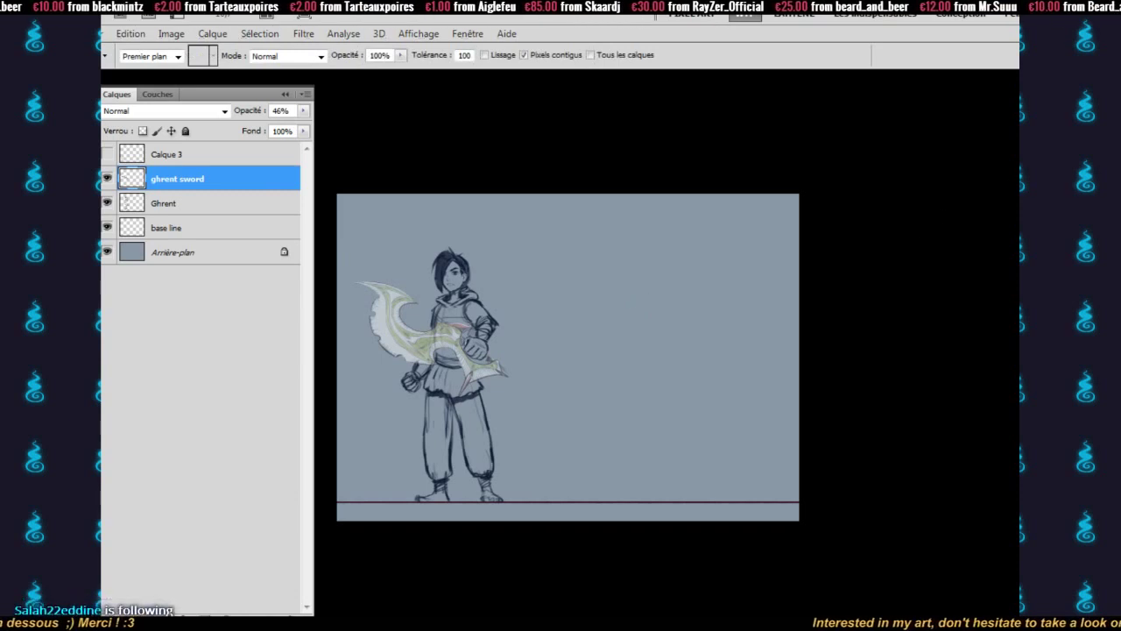
key(c)
key(f)
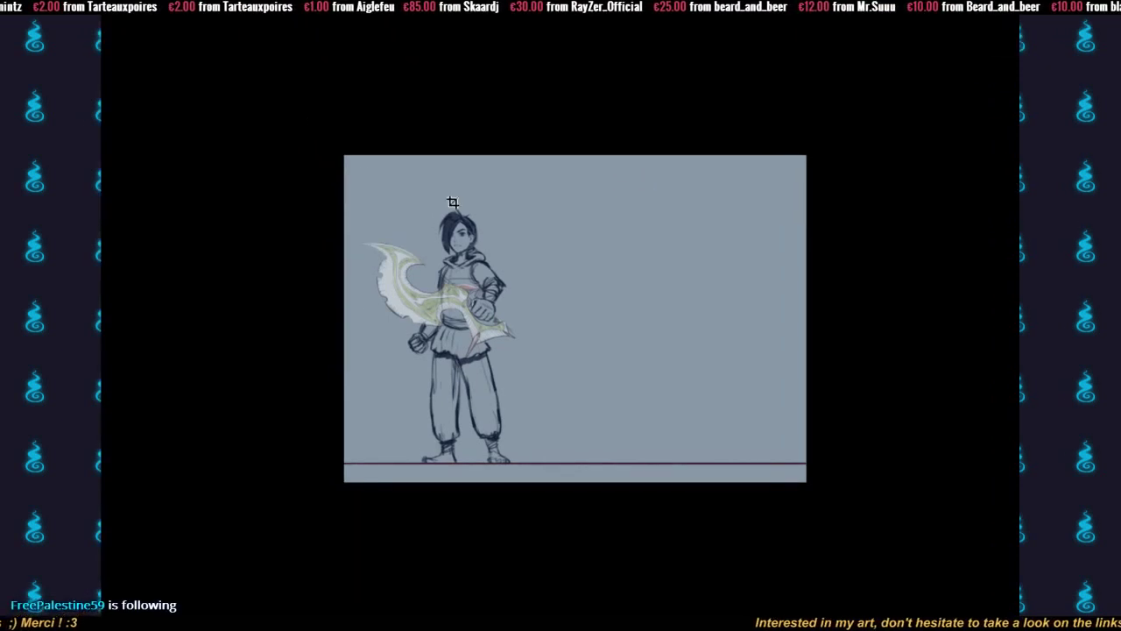
drag(578, 155, 581, 39)
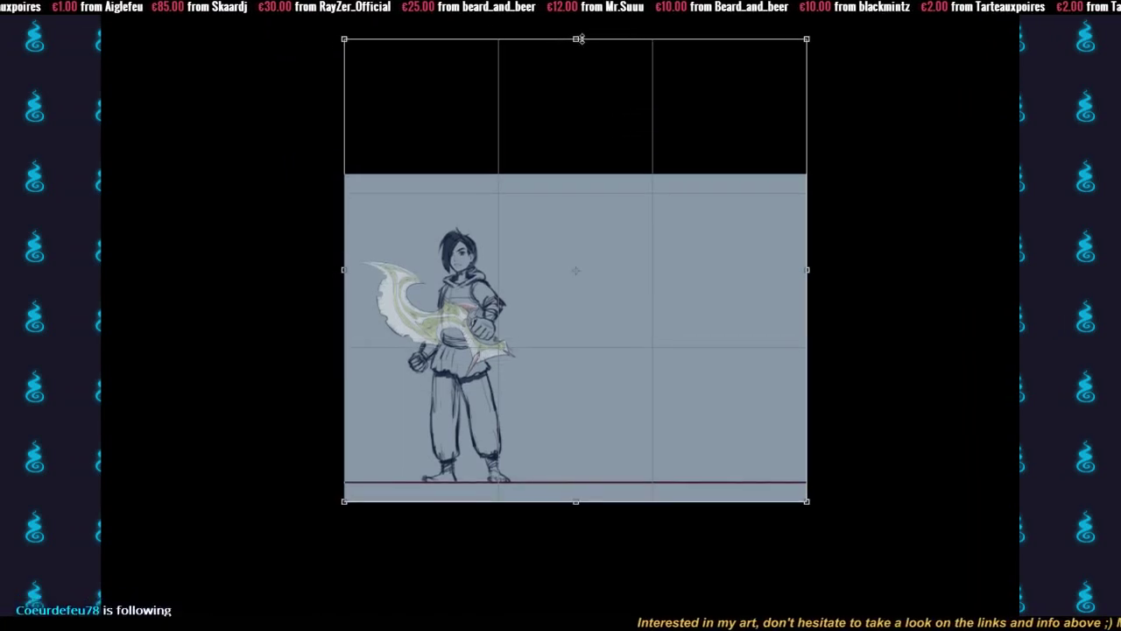
key(Return)
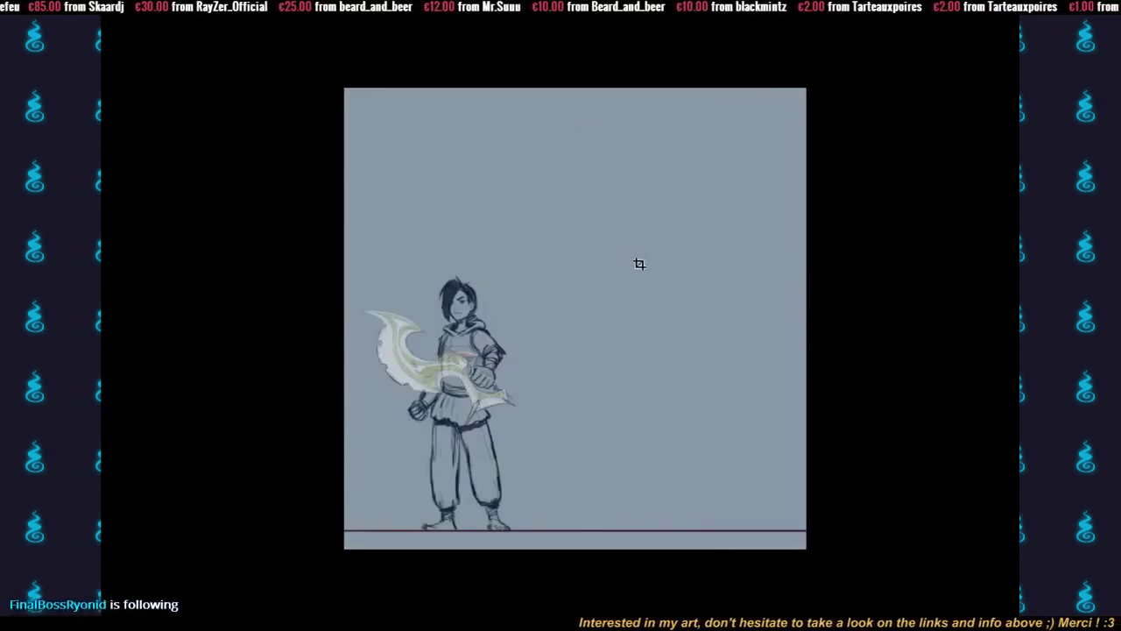
- Rename the hidden layer Calque 3 to "ghrent sword base"
drag(574, 379, 473, 365)
click(471, 358)
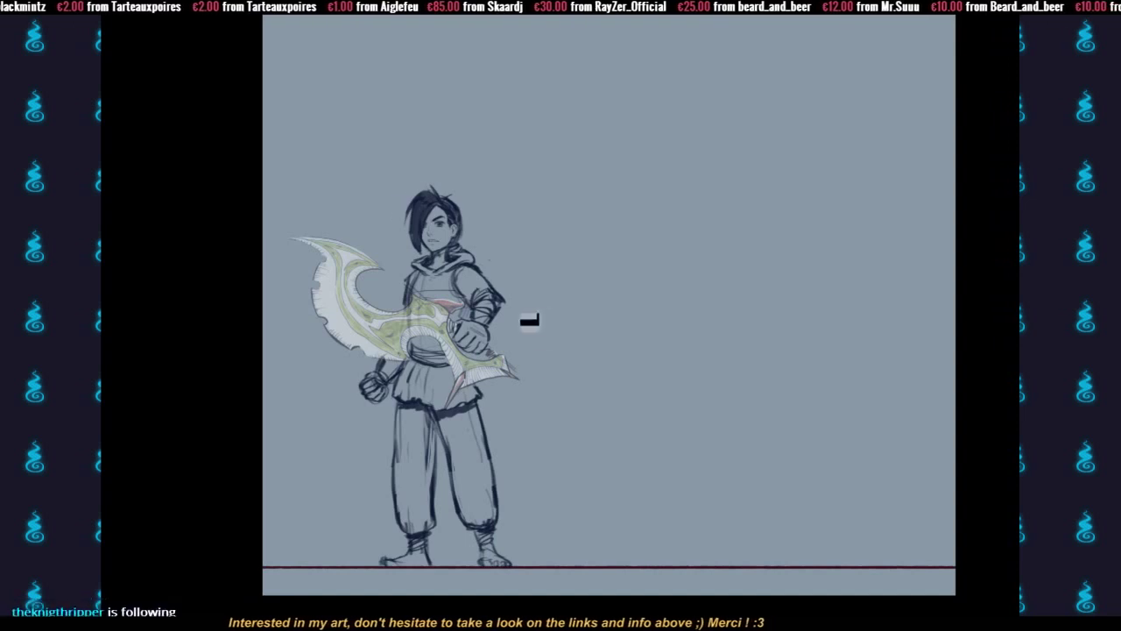
key(f)
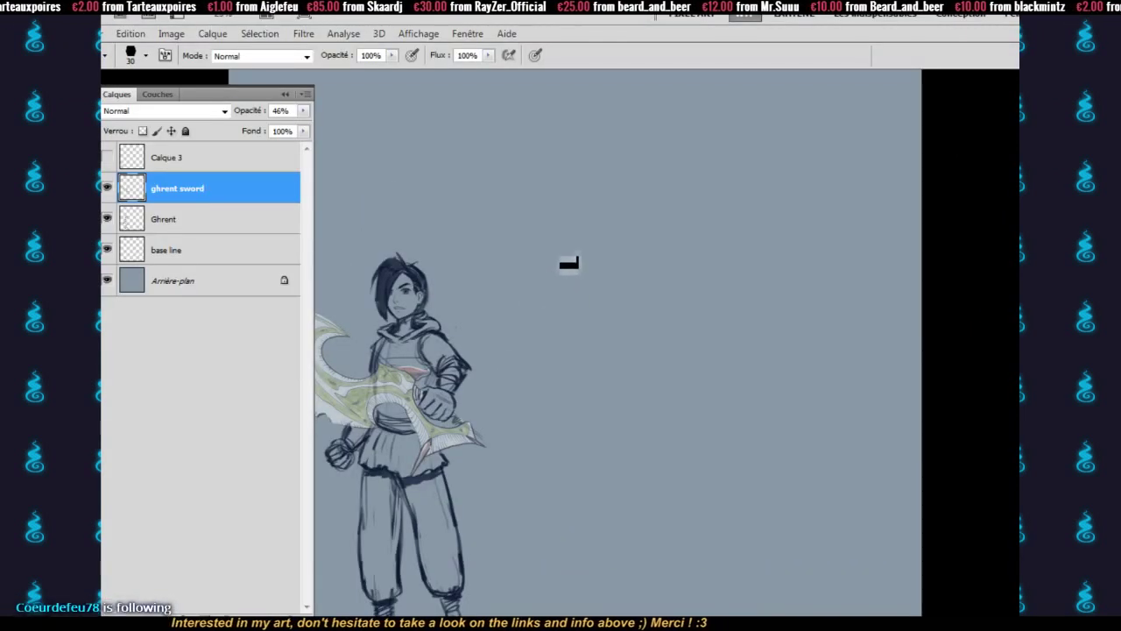
key(f)
key(f)
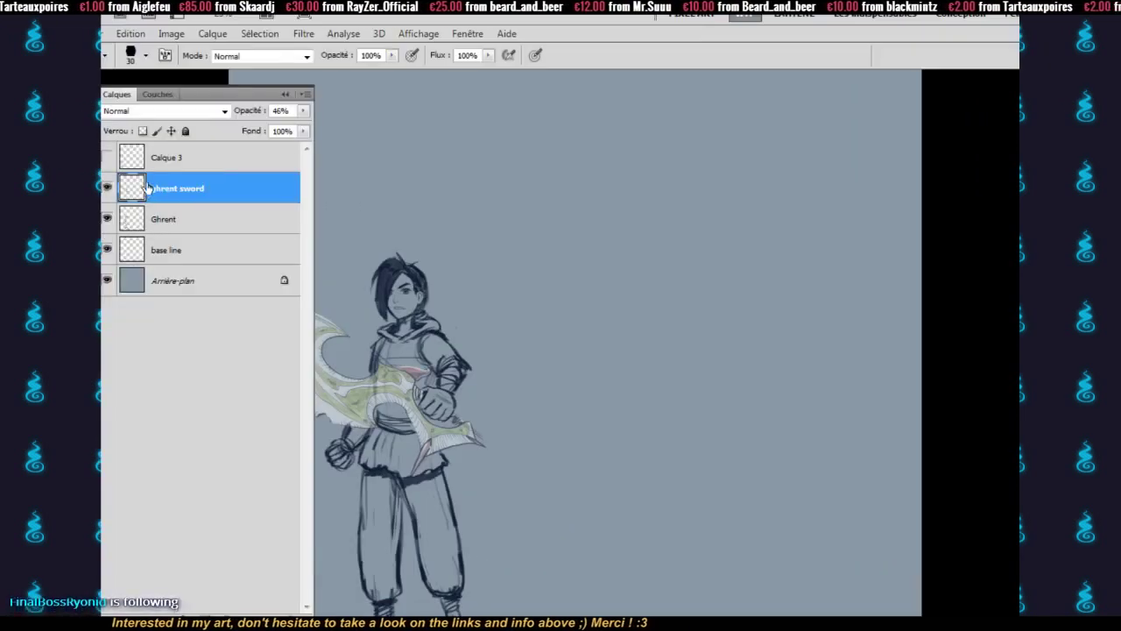
click(144, 158)
double_click(171, 158)
text(g)
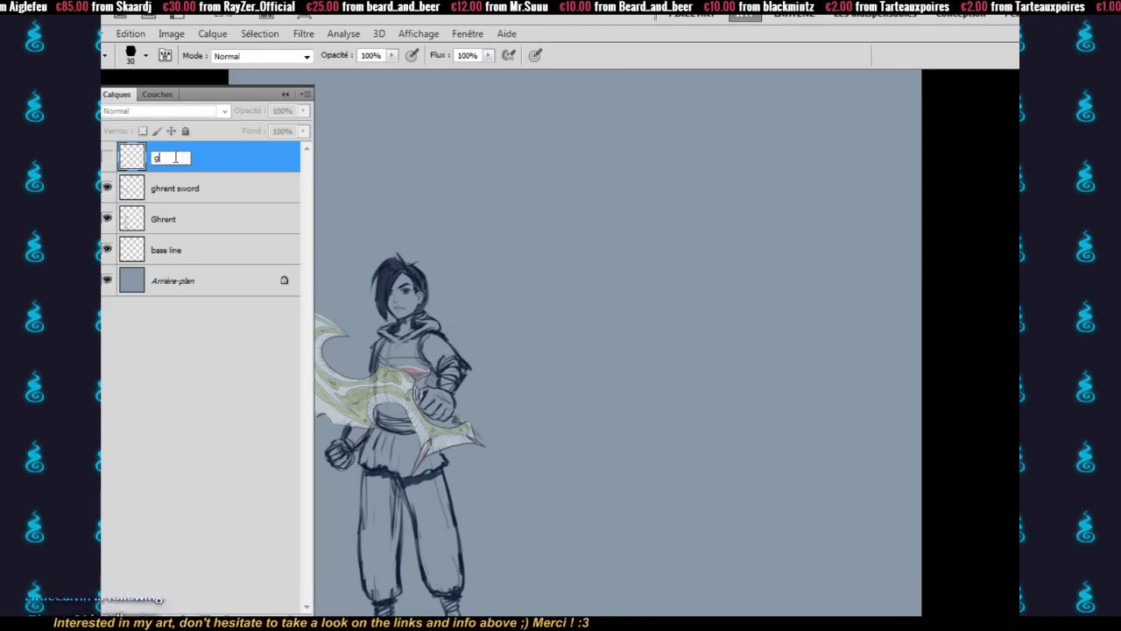
text(hrent sword base)
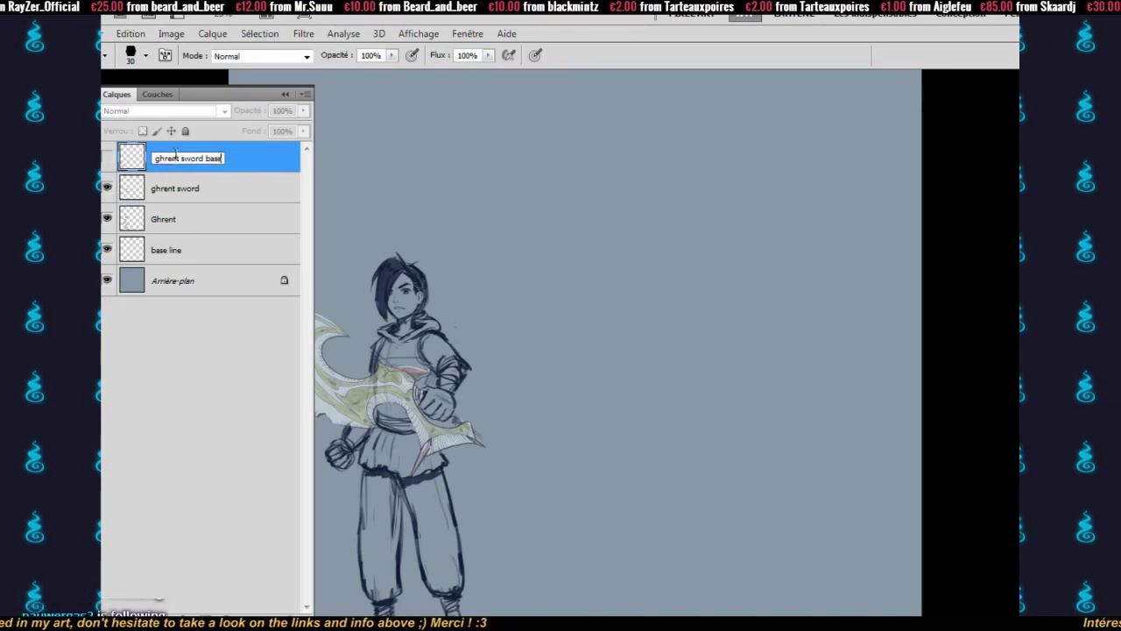
key(Return)
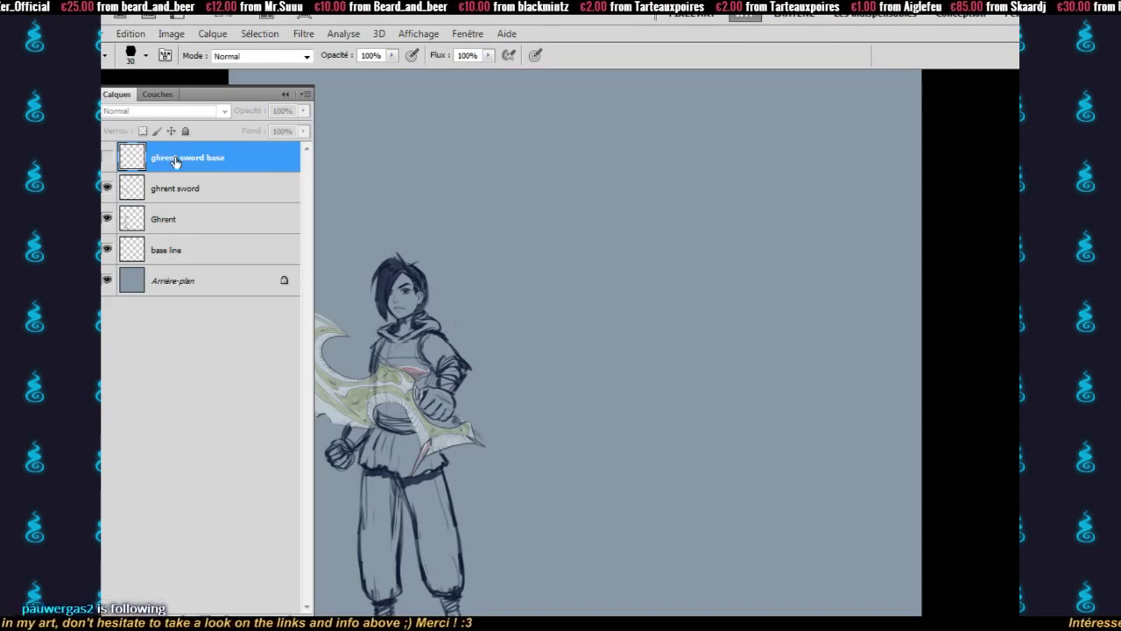
- Create a new layer above "ghrent sword base" and name it "Tiha"
key(ctrl+shift+n)
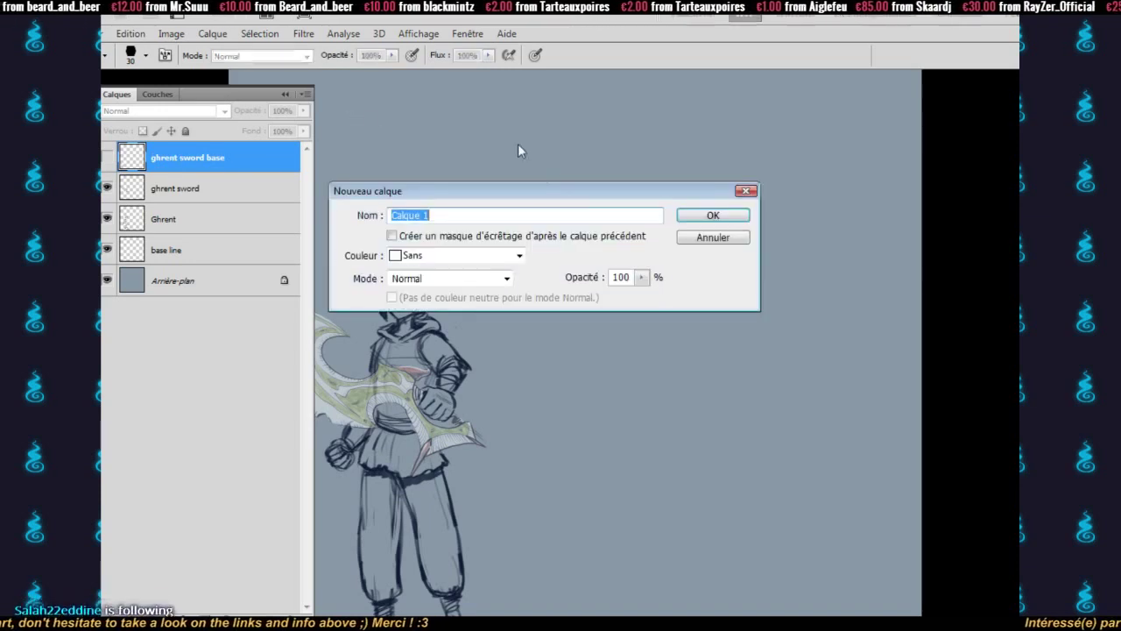
click(692, 212)
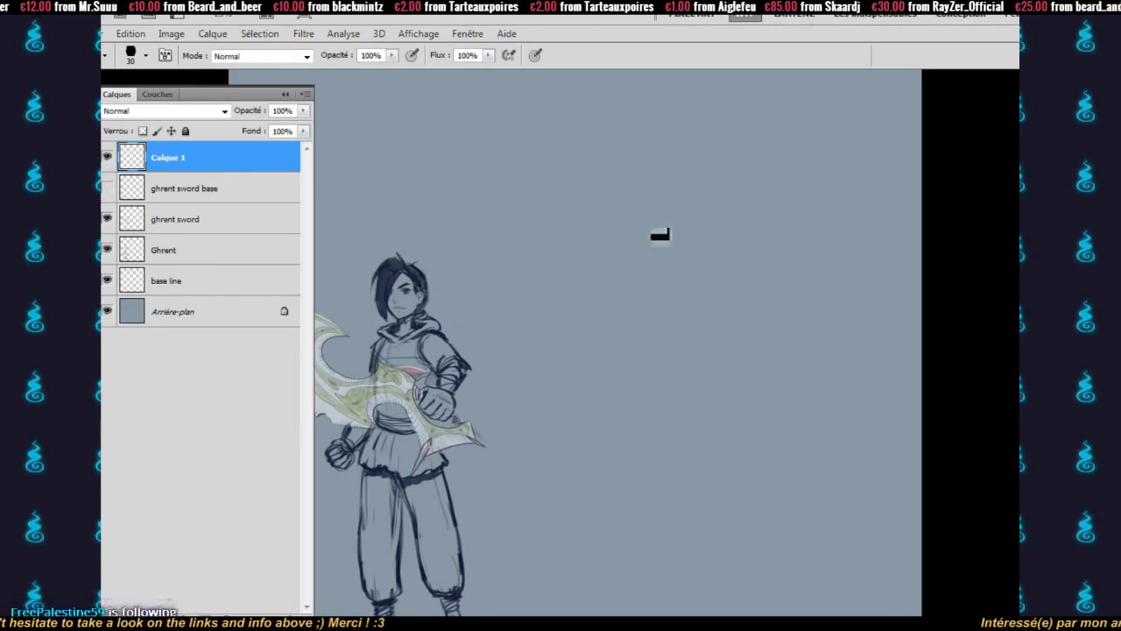
double_click(168, 158)
text(Tik)
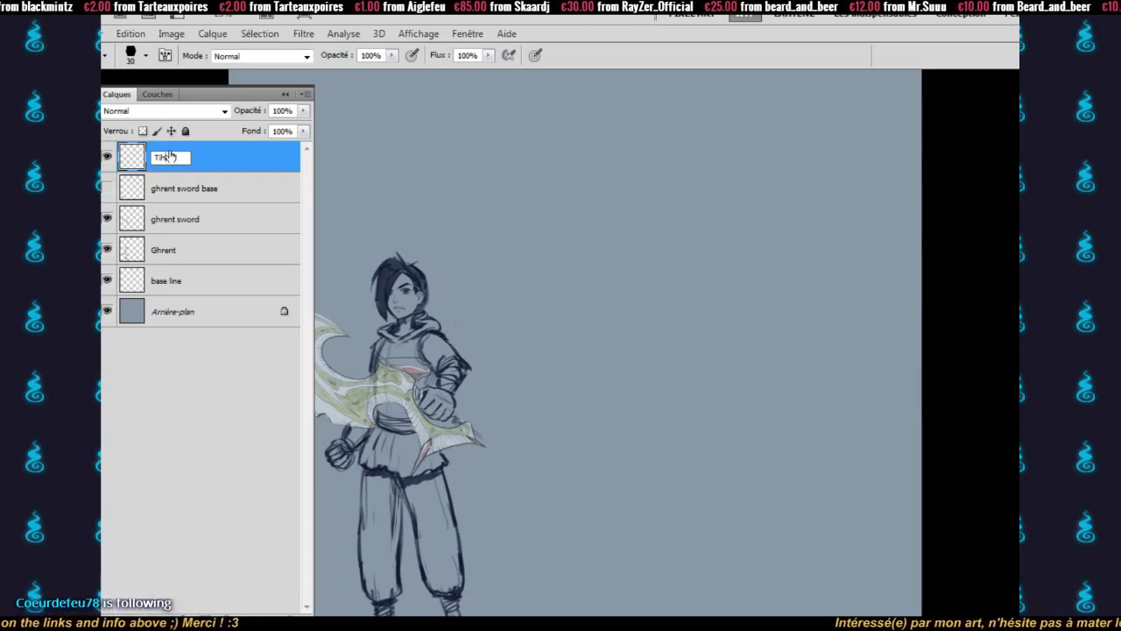
key(Return)
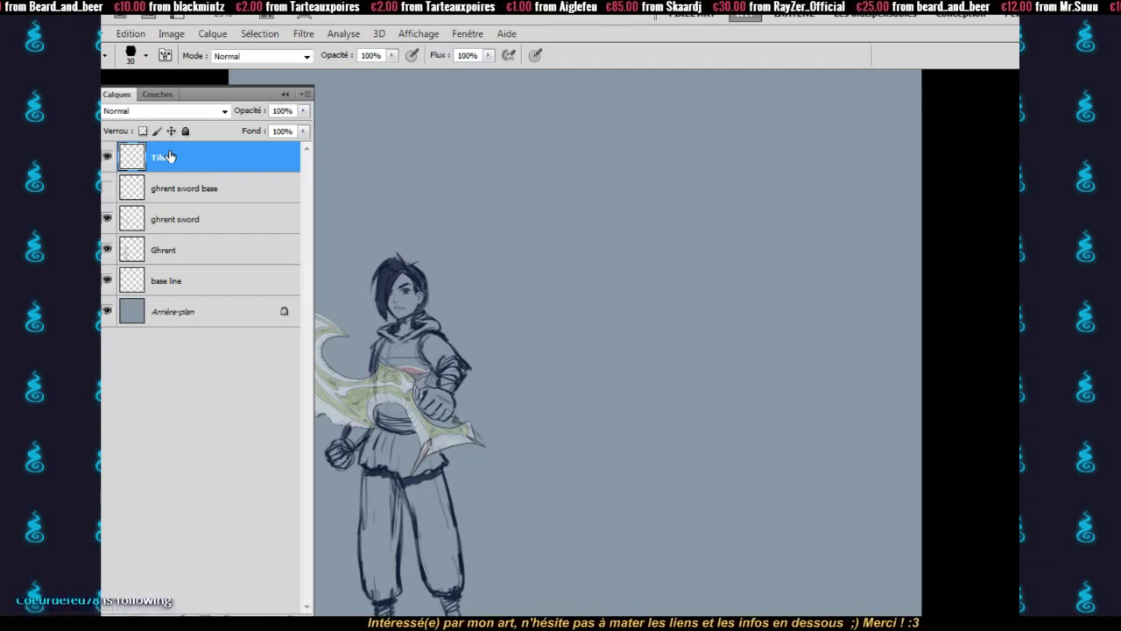
key(ctrl+plus)
key(ctrl+plus)
key(ctrl+plus)
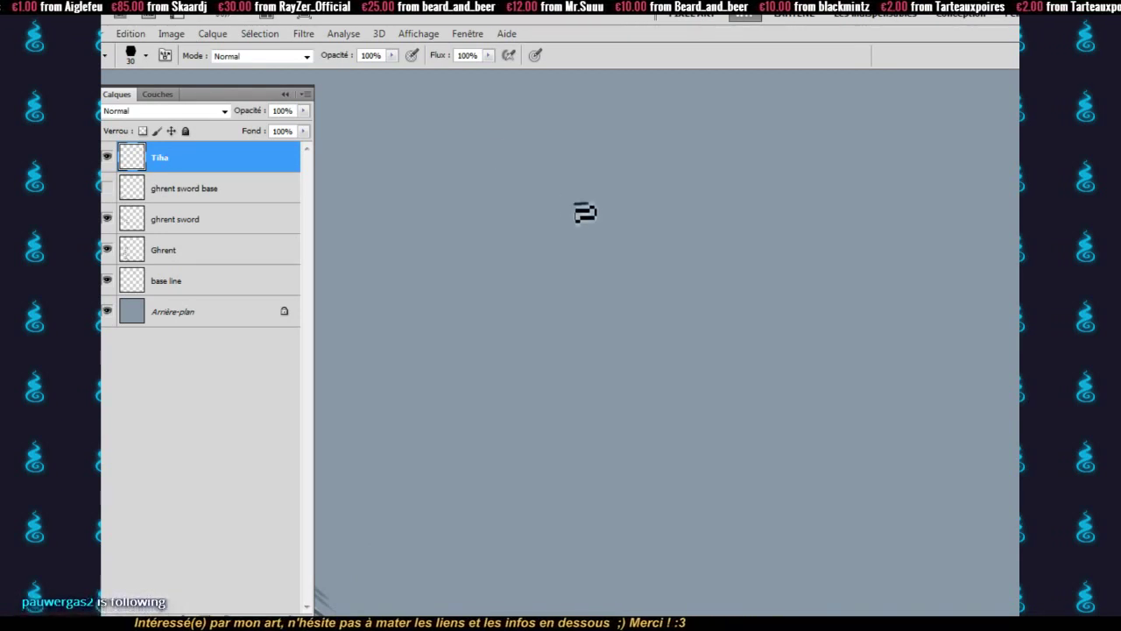
alt+space+click(526, 214)
ctrl+space+click(514, 267)
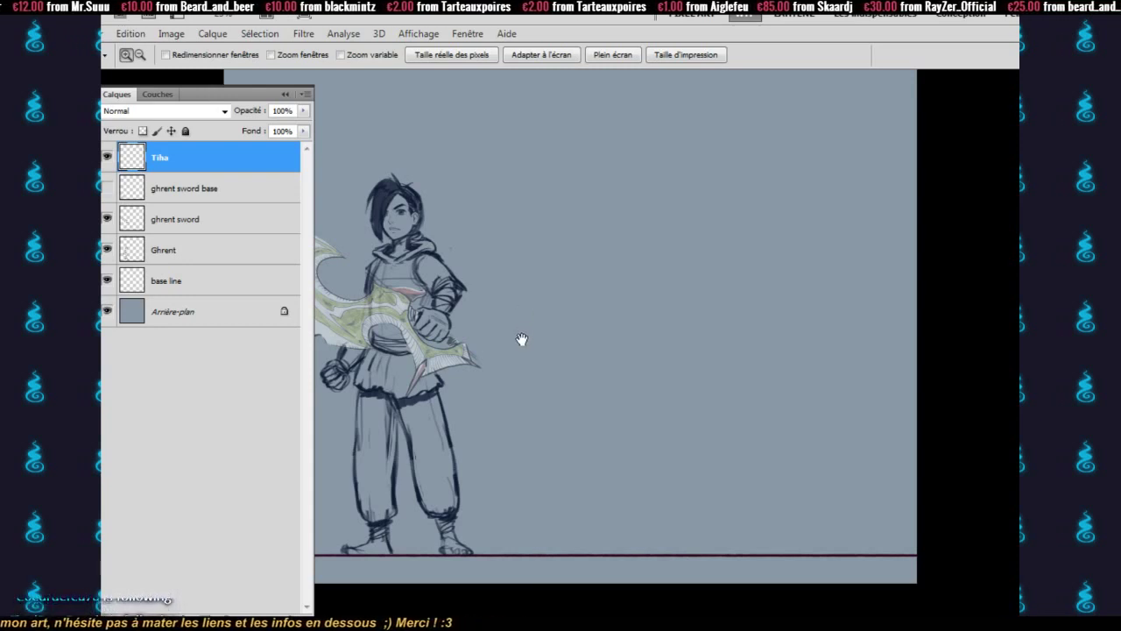
drag(521, 338, 625, 377)
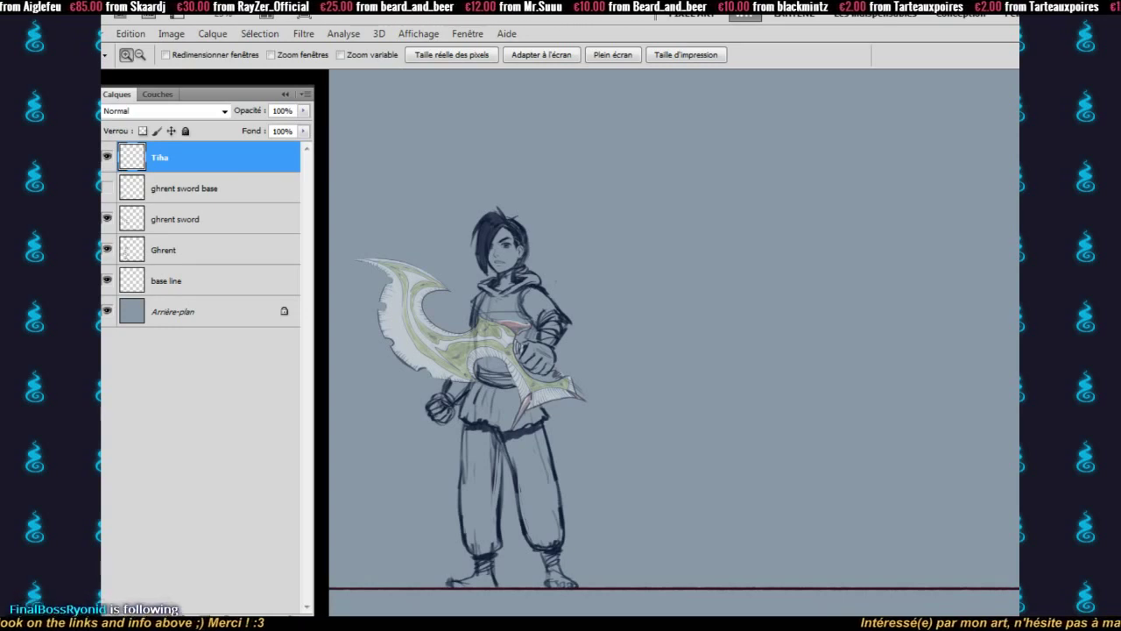
drag(686, 476, 642, 458)
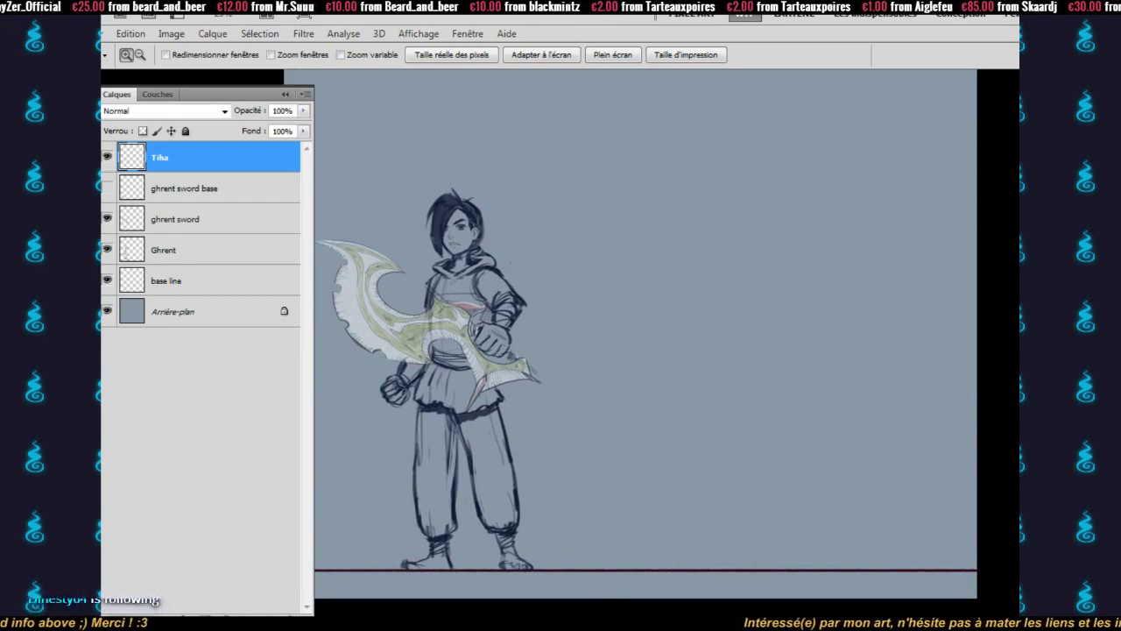
click(659, 413)
alt+click(657, 436)
key(b)
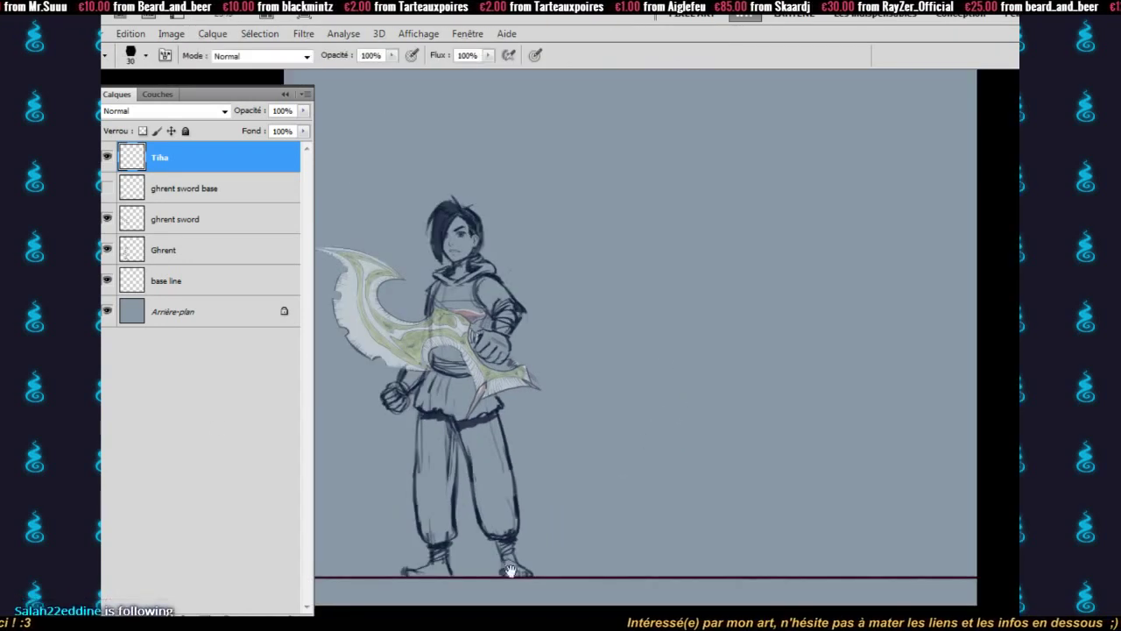
mouse_move(706, 408)
mouse_down()
mouse_move(691, 423)
mouse_move(719, 414)
mouse_up()
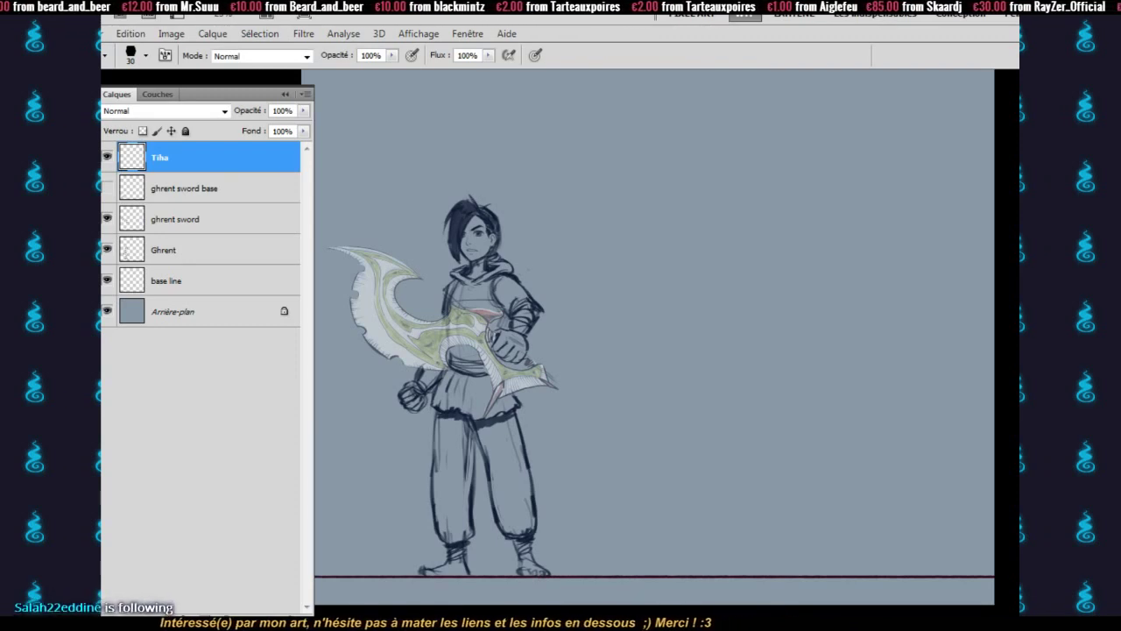
- Redraw the wrappings on the character's bent forearm on the Ghrent layer with a size 15 brush
ctrl+click(519, 284)
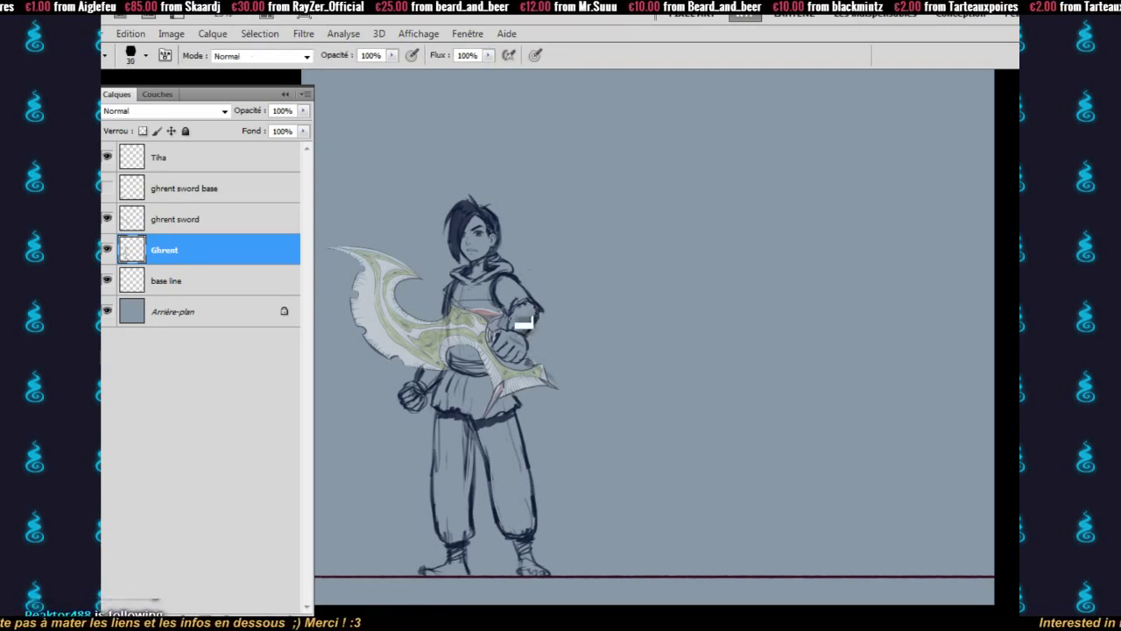
key(bracketleft)
key(bracketleft)
key(bracketleft)
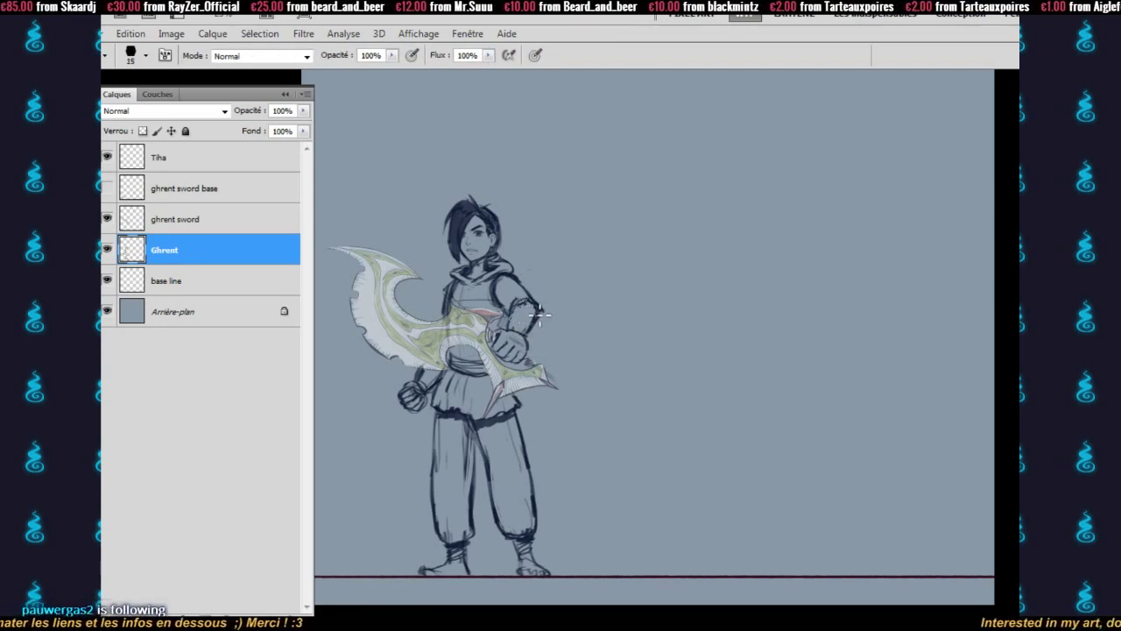
mouse_move(524, 305)
mouse_down()
mouse_move(538, 314)
mouse_move(528, 332)
mouse_up()
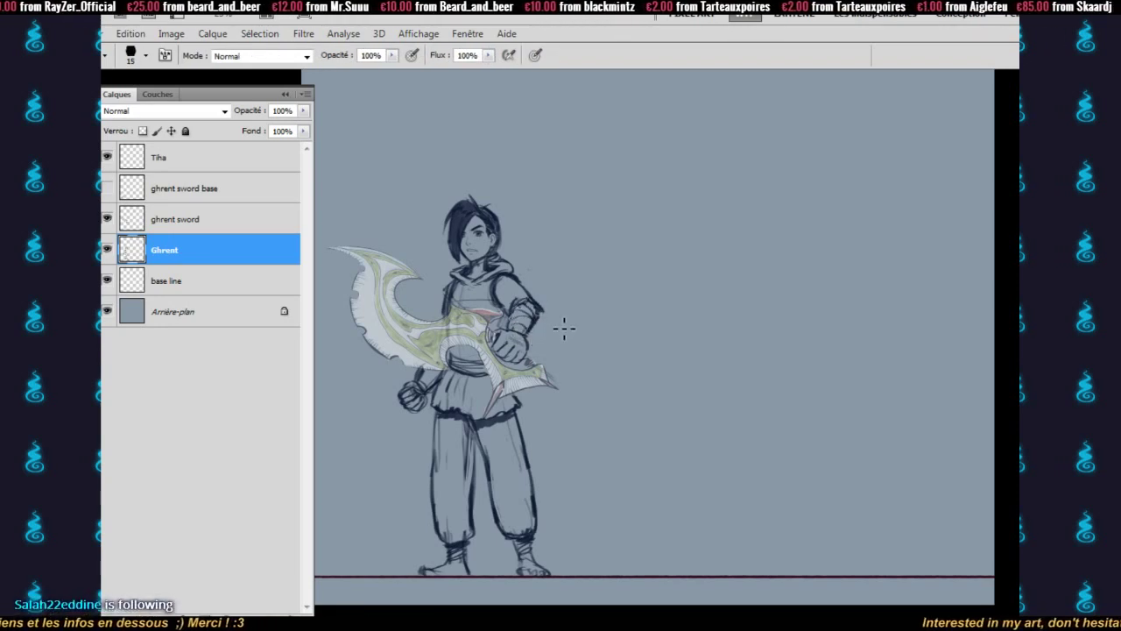
key(e)
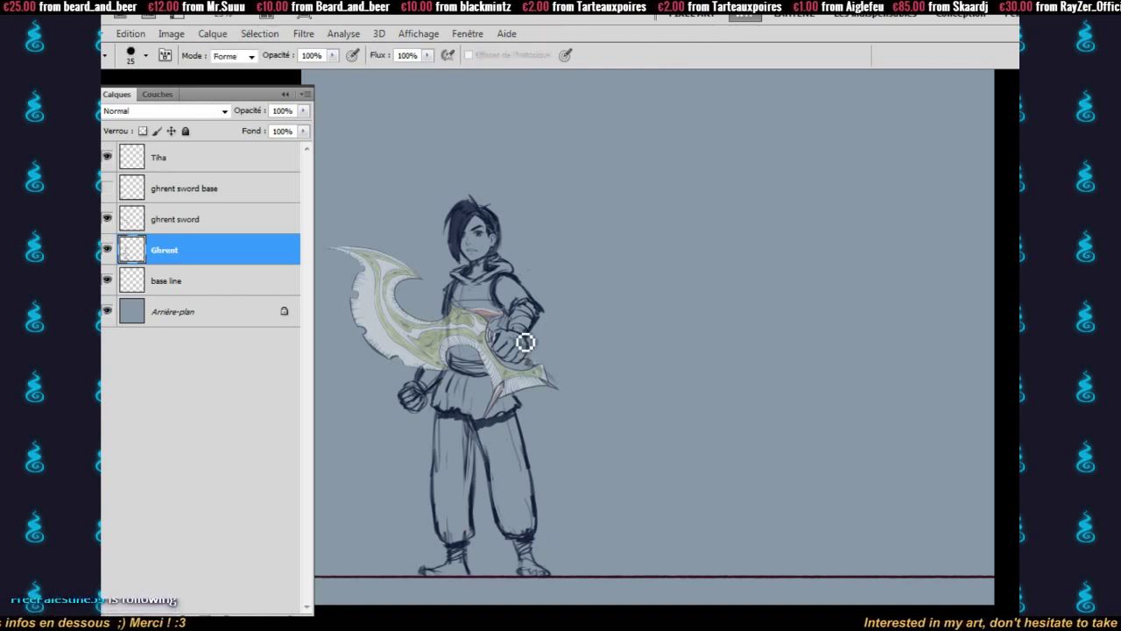
- Draw wrappings on Ghrent's lowered forearm and darken the waist sash on the Ghrent layer, using brush sizes 15 and 25
key(b)
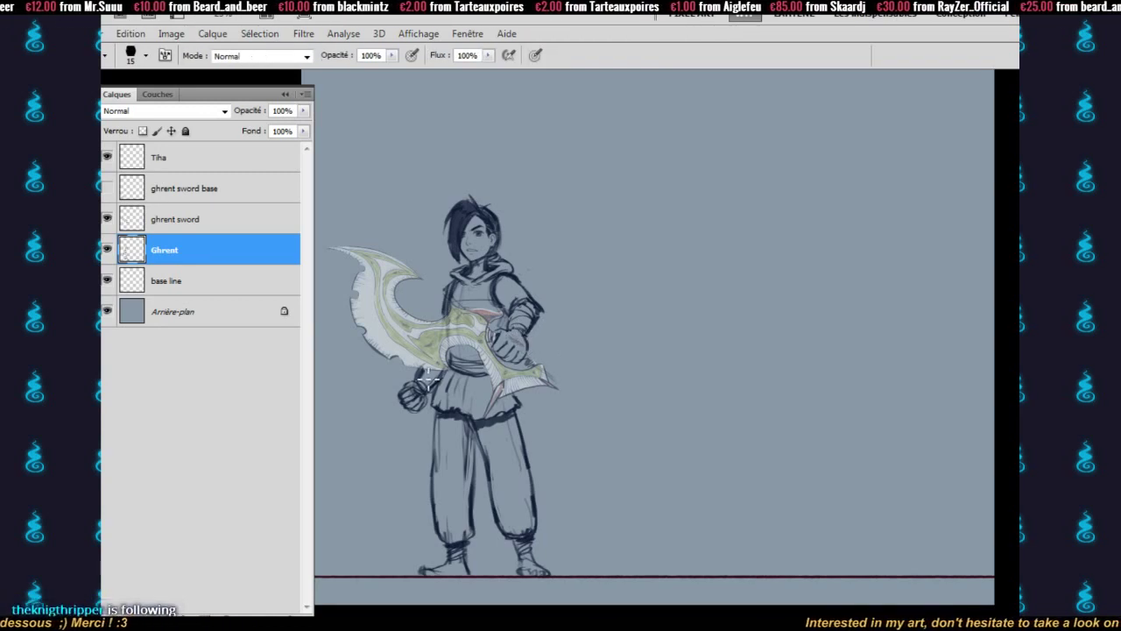
key(bracketright)
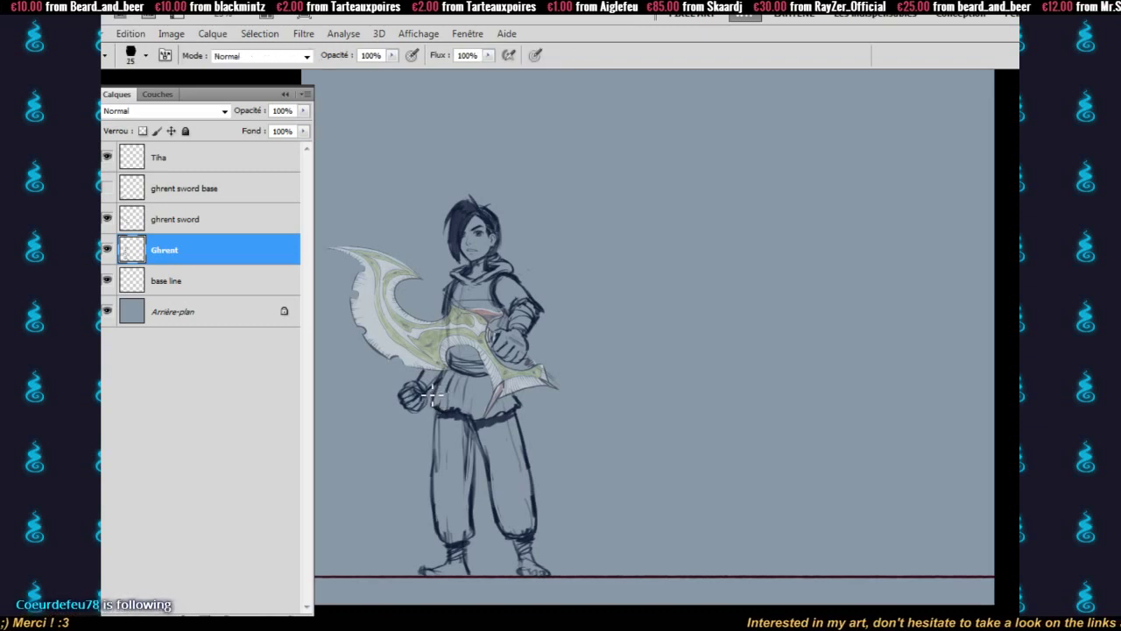
key(bracketleft)
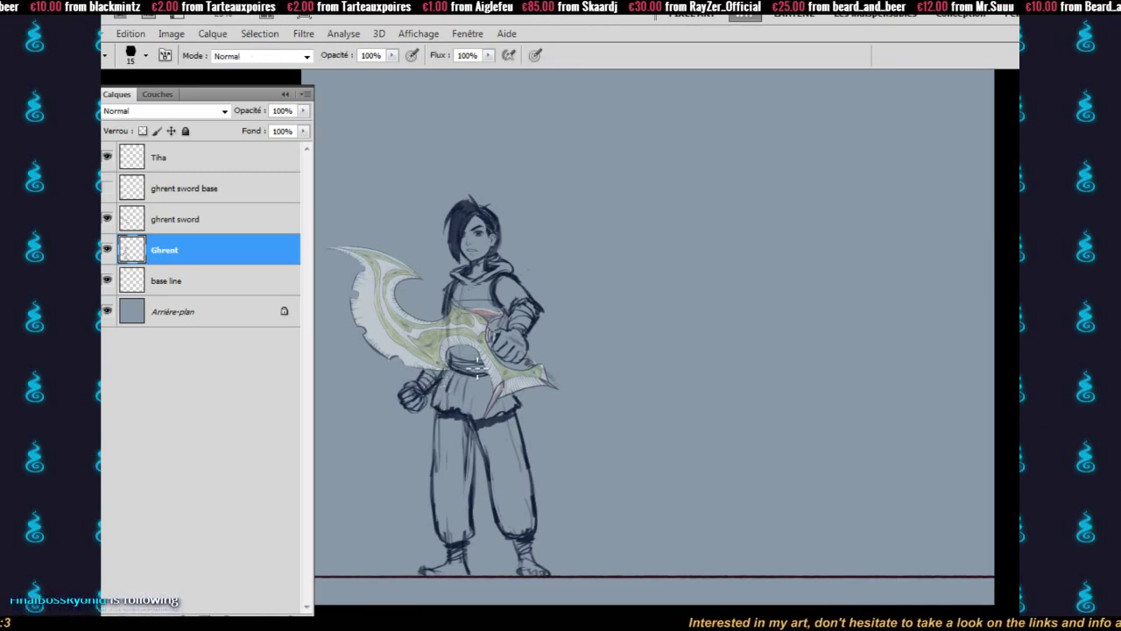
key(bracketright)
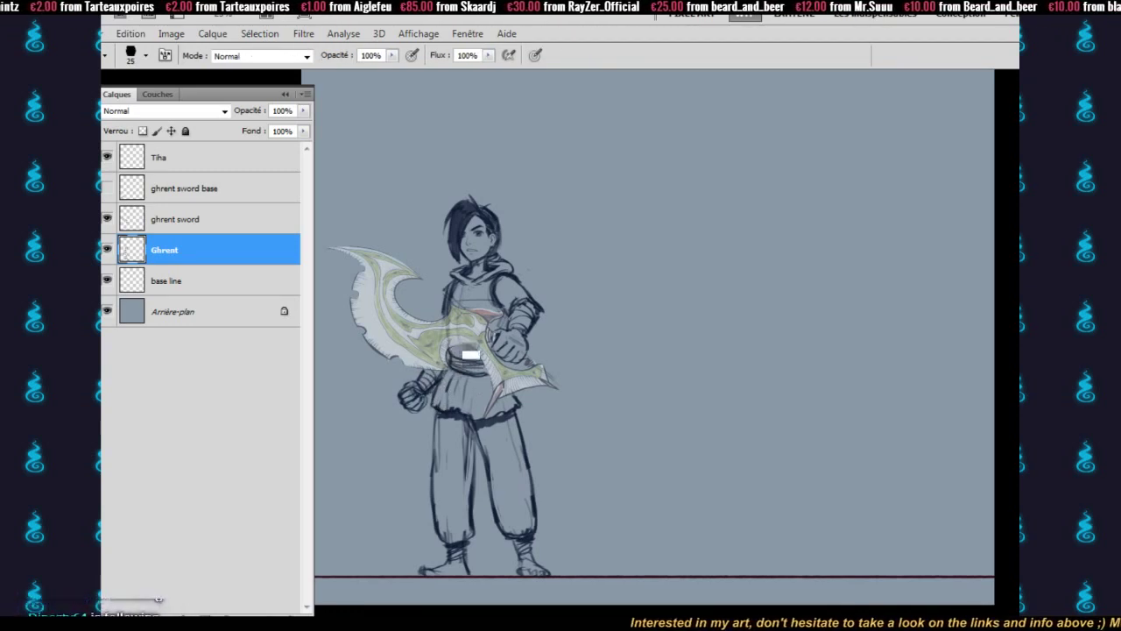
key(e)
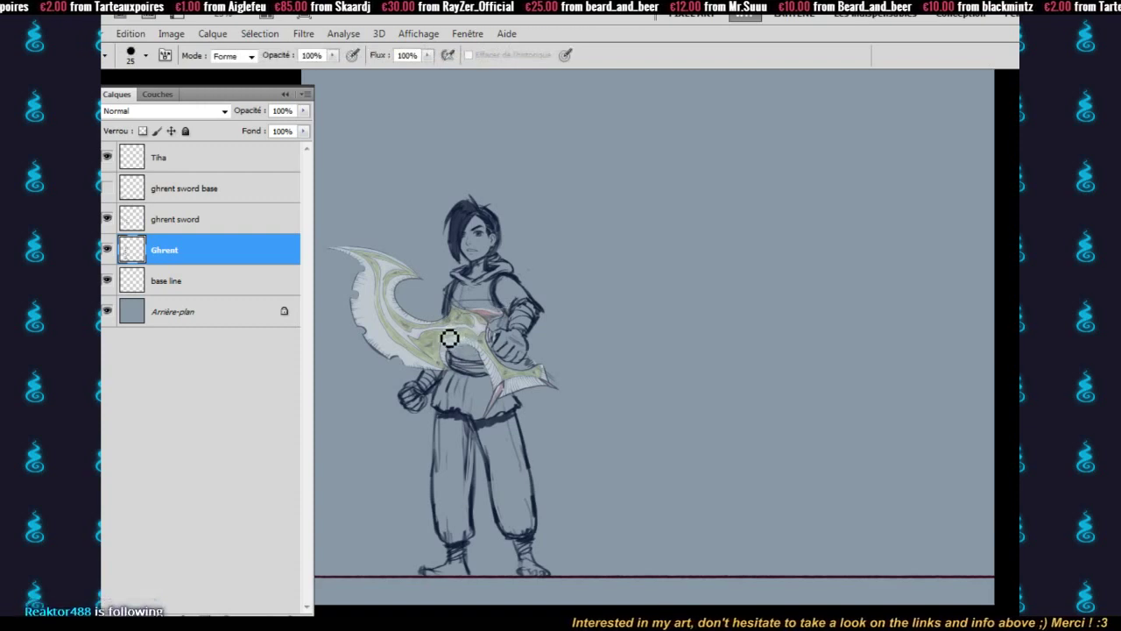
key(b)
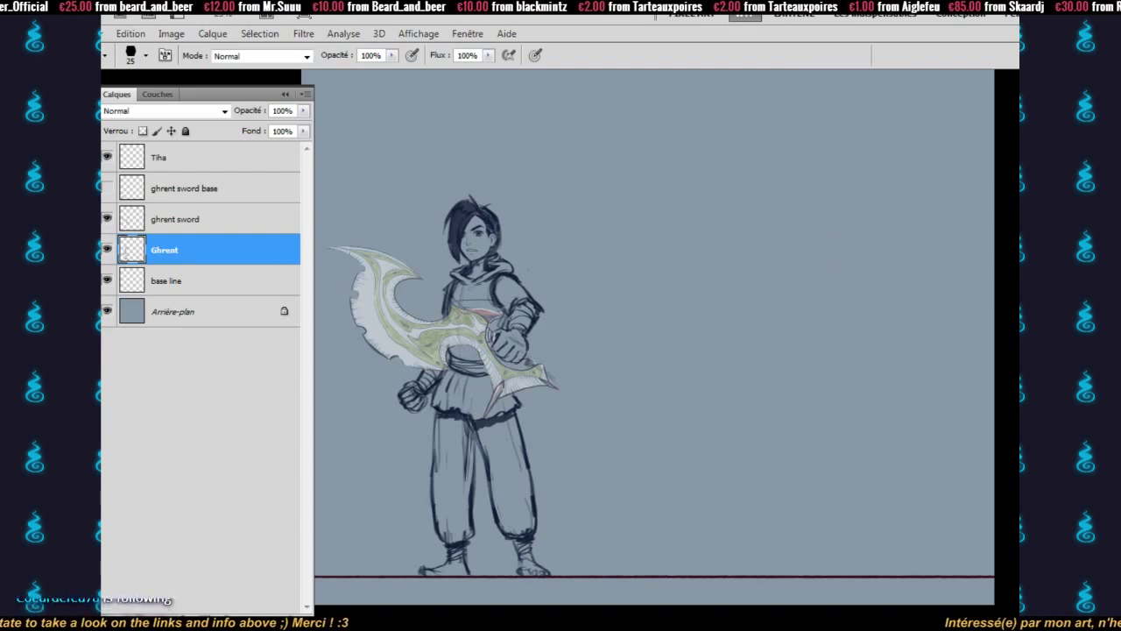
- Draw a thin horizontal height line across the canvas near the top of Ghrent's head on the base line layer, using a swatch colour
drag(665, 390, 601, 376)
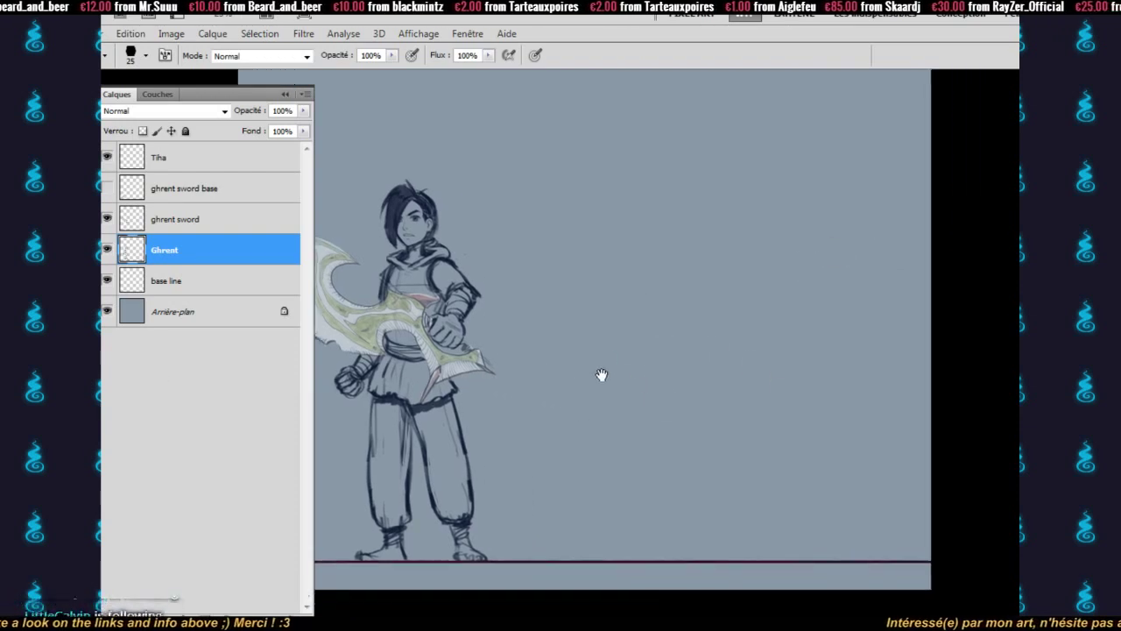
click(255, 165)
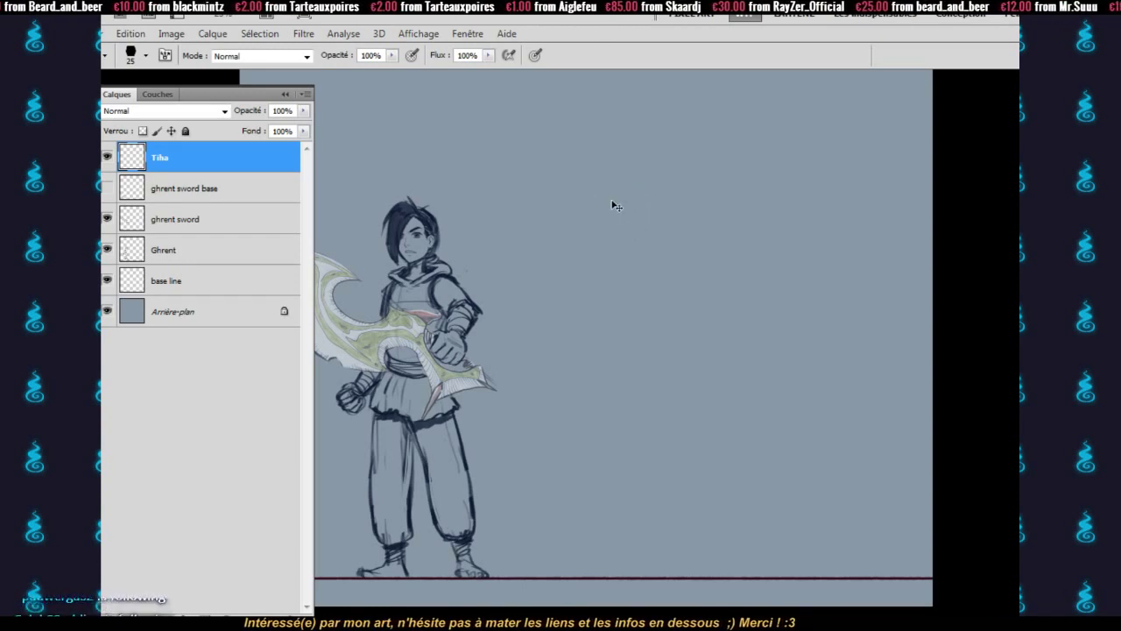
click(209, 289)
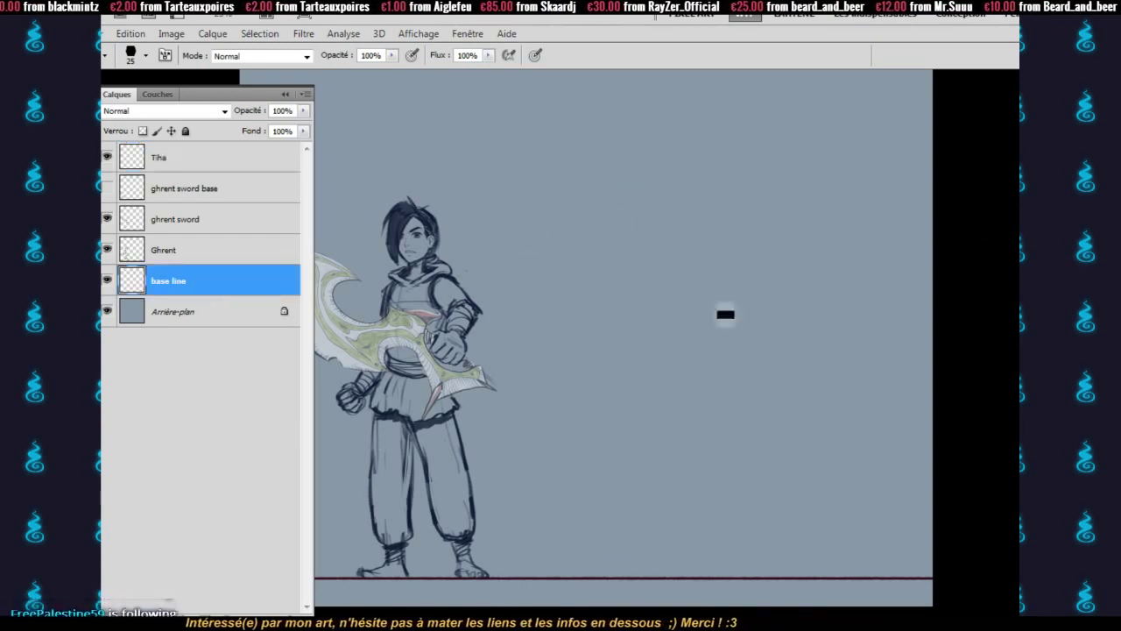
click(1034, 98)
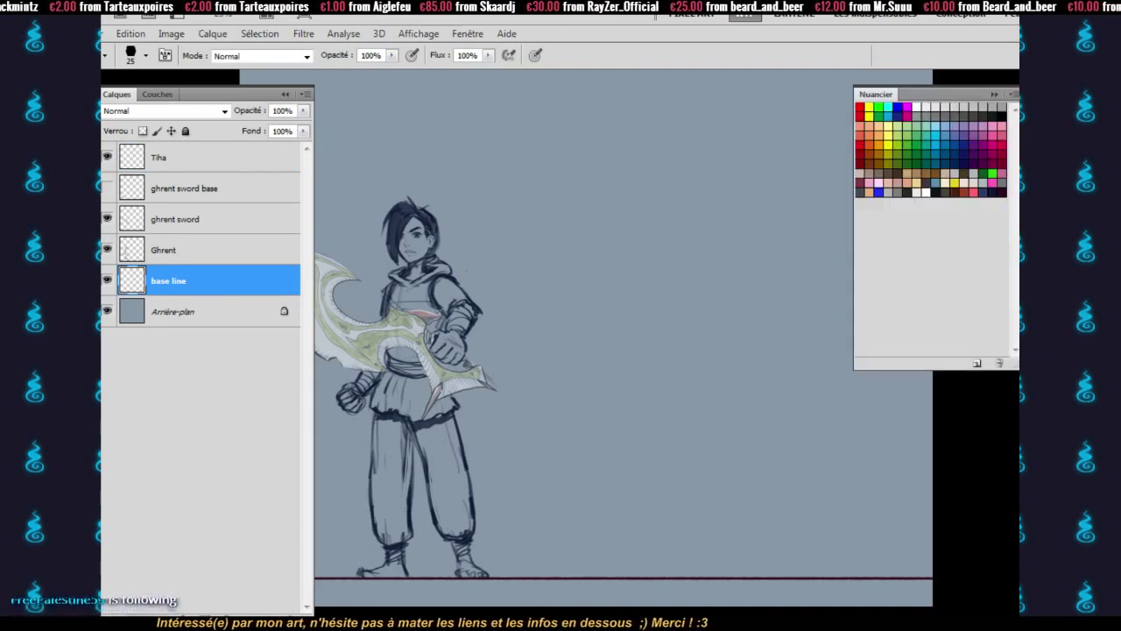
click(1005, 184)
click(1034, 98)
drag(421, 208, 941, 195)
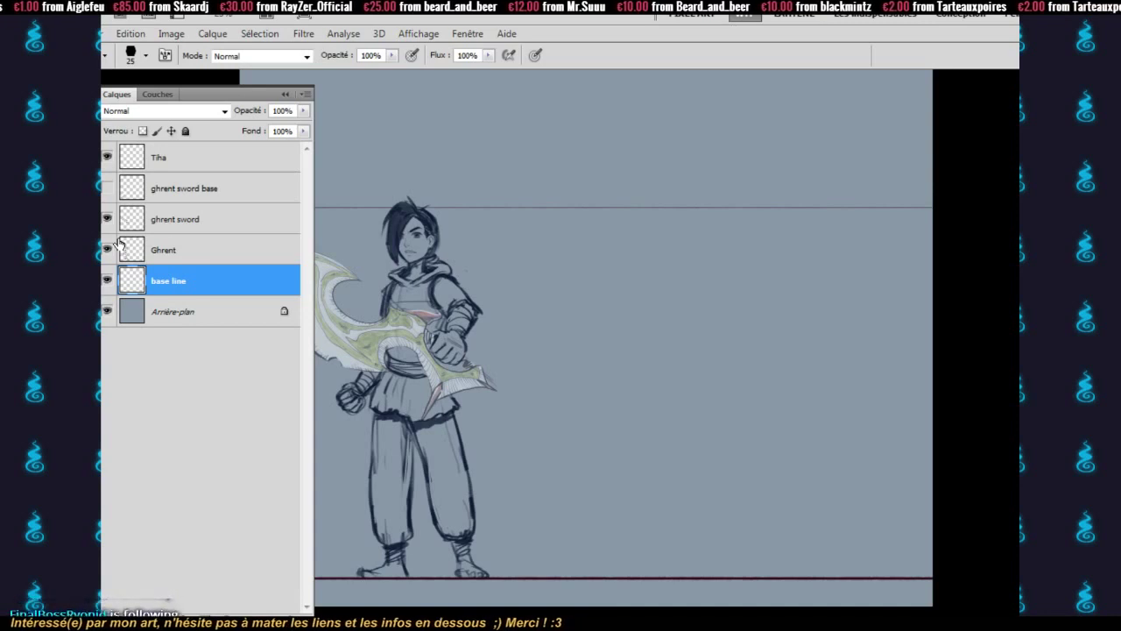
- Sketch a small upright oval for Tiha's head on the Tiha layer, just below the height line, with a size 25 brush
click(248, 154)
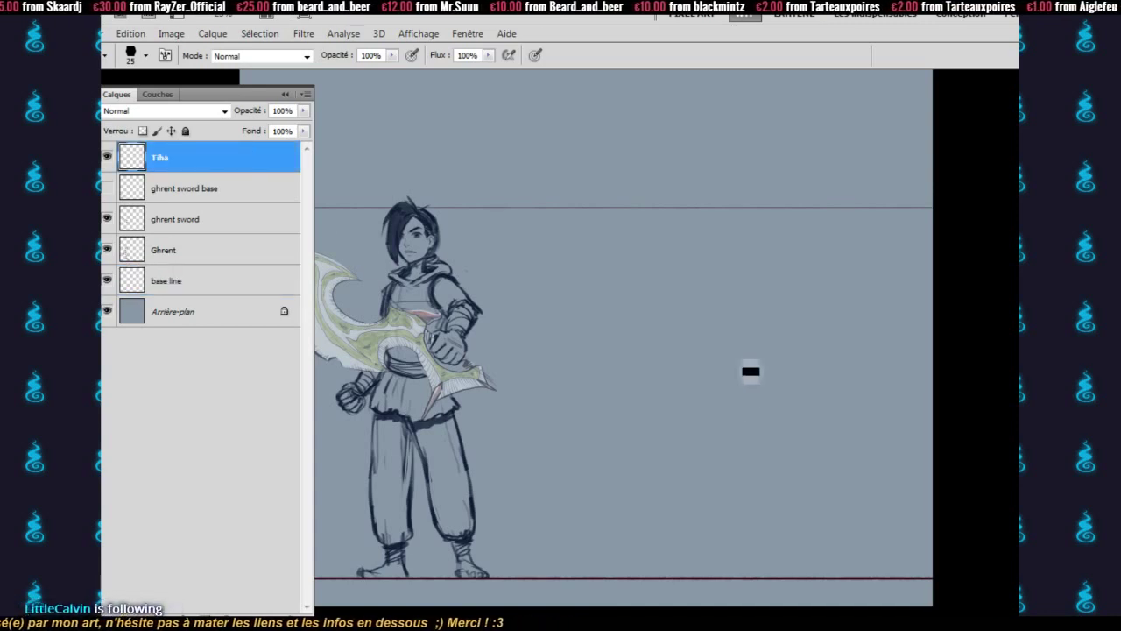
key(e)
key(b)
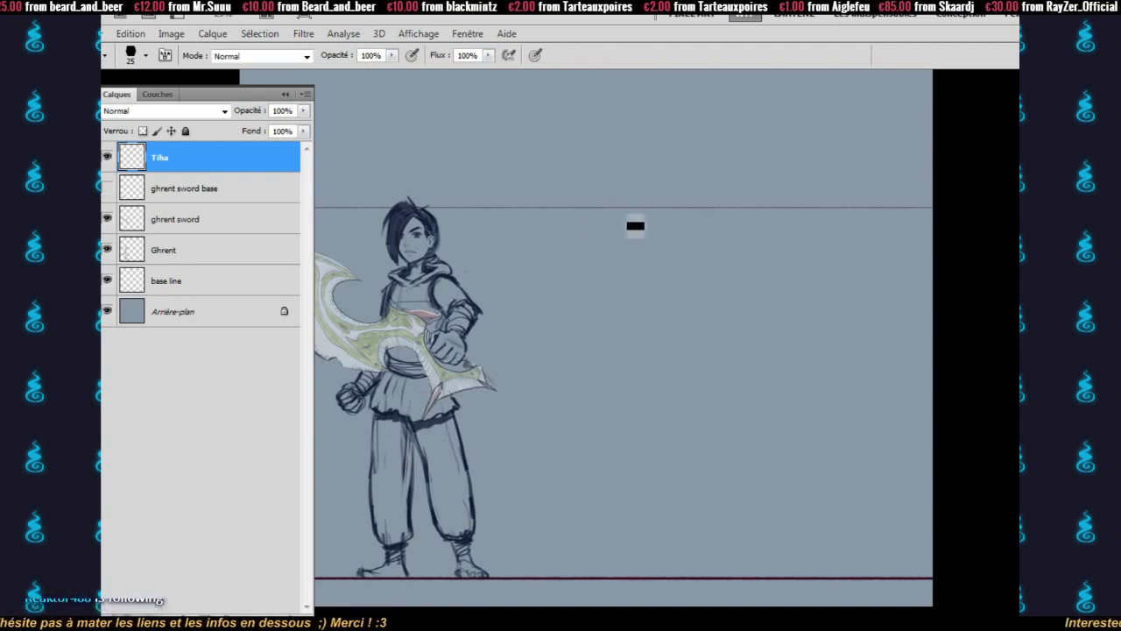
mouse_move(629, 233)
mouse_down()
mouse_move(636, 275)
mouse_move(608, 248)
mouse_move(622, 234)
mouse_move(647, 246)
mouse_move(636, 277)
mouse_move(629, 249)
mouse_up()
key(ctrl+z)
key(ctrl+z)
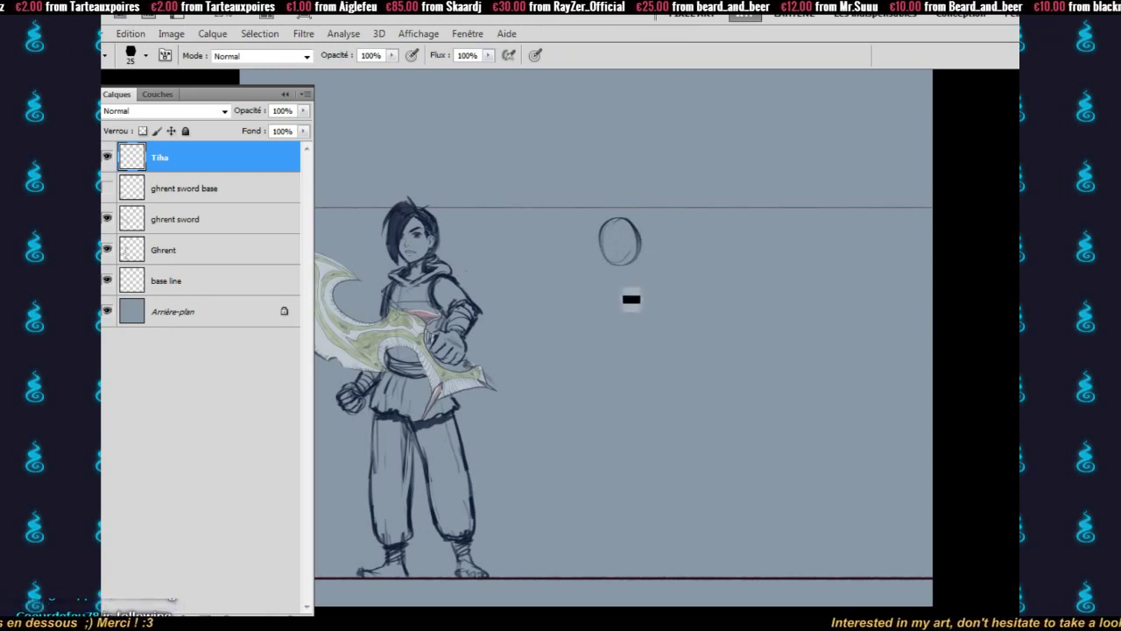
- Sketch Tiha's torso below the head with a tilted shoulder line, a chest line and curved, narrowing sides
drag(574, 286, 675, 263)
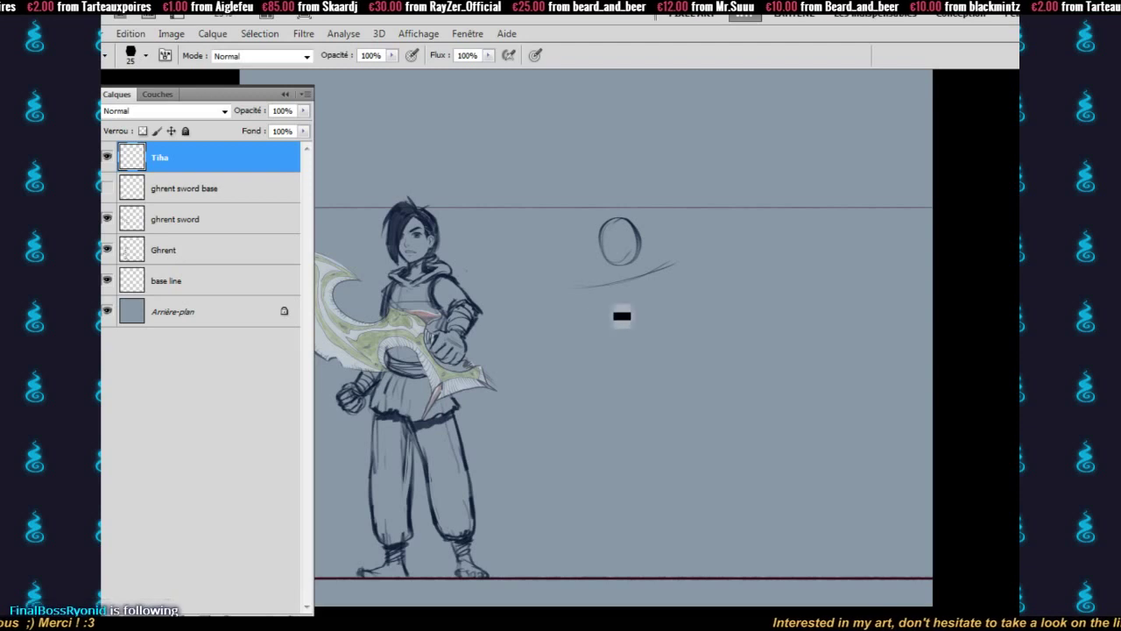
drag(598, 298, 626, 377)
drag(663, 280, 671, 377)
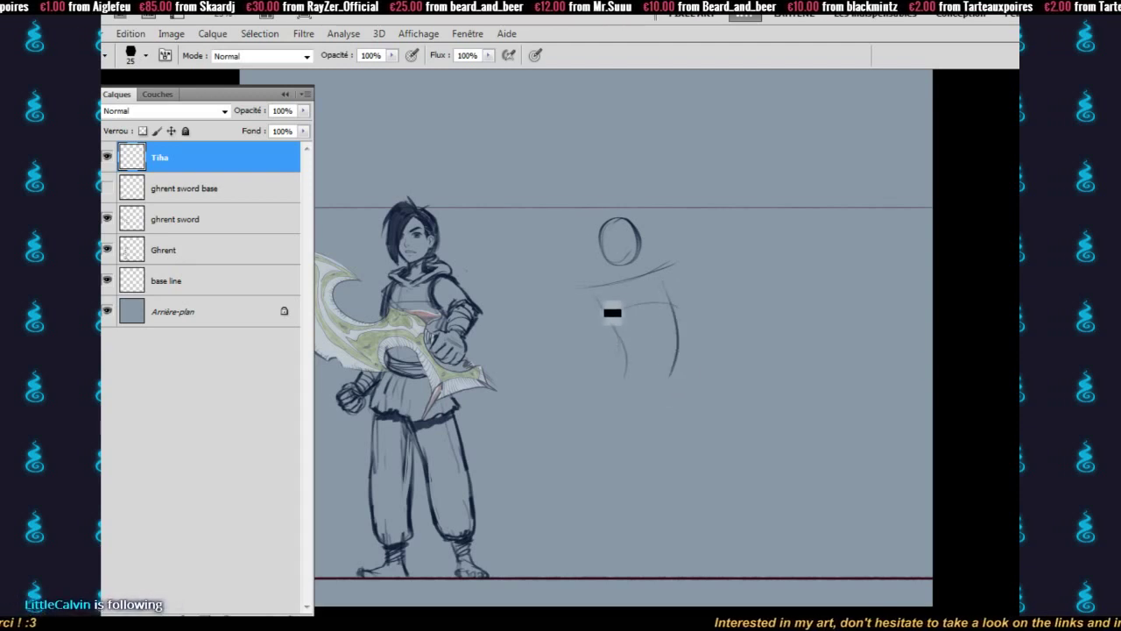
drag(611, 284, 605, 323)
mouse_move(605, 317)
mouse_down()
mouse_move(622, 297)
mouse_move(636, 314)
mouse_move(677, 305)
mouse_up()
drag(650, 276, 674, 294)
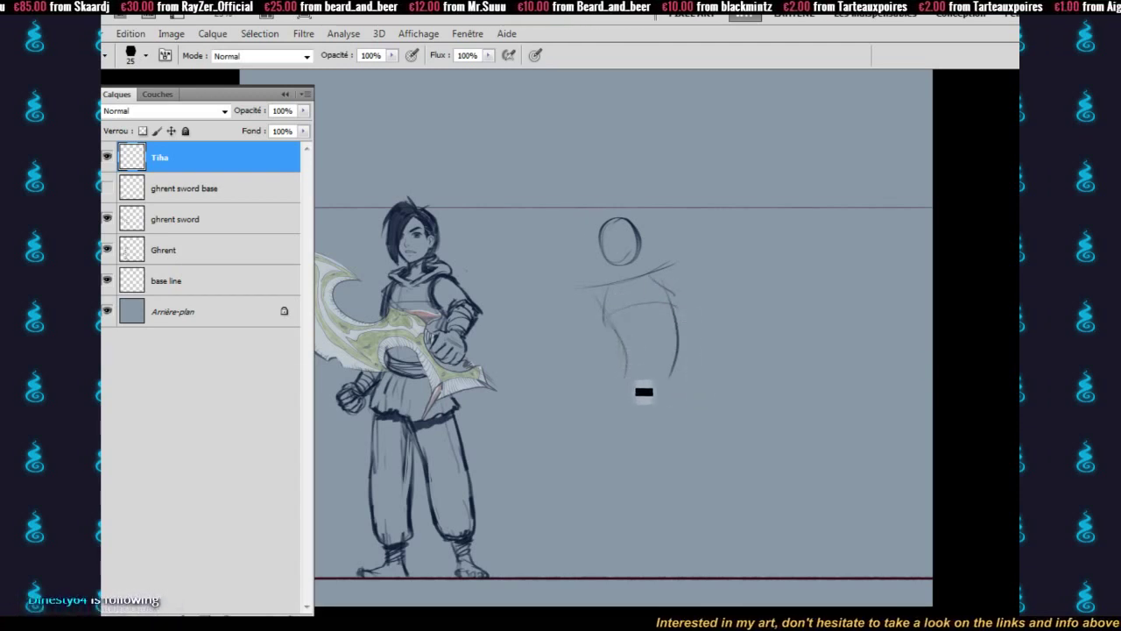
- Sketch Tiha's angled pelvis and two long, crossing legs reaching down to the ground line
mouse_move(611, 391)
mouse_down()
mouse_move(657, 435)
mouse_move(616, 402)
mouse_move(671, 429)
mouse_move(689, 383)
mouse_up()
mouse_move(604, 381)
mouse_down()
mouse_move(653, 413)
mouse_move(641, 503)
mouse_move(662, 574)
mouse_up()
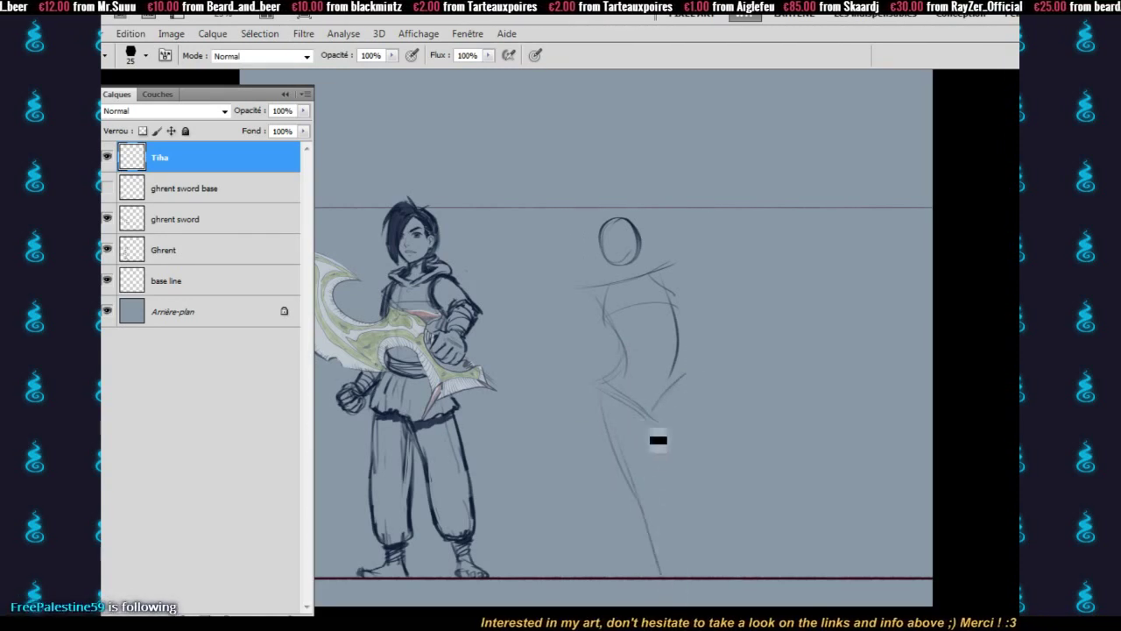
drag(658, 441, 662, 569)
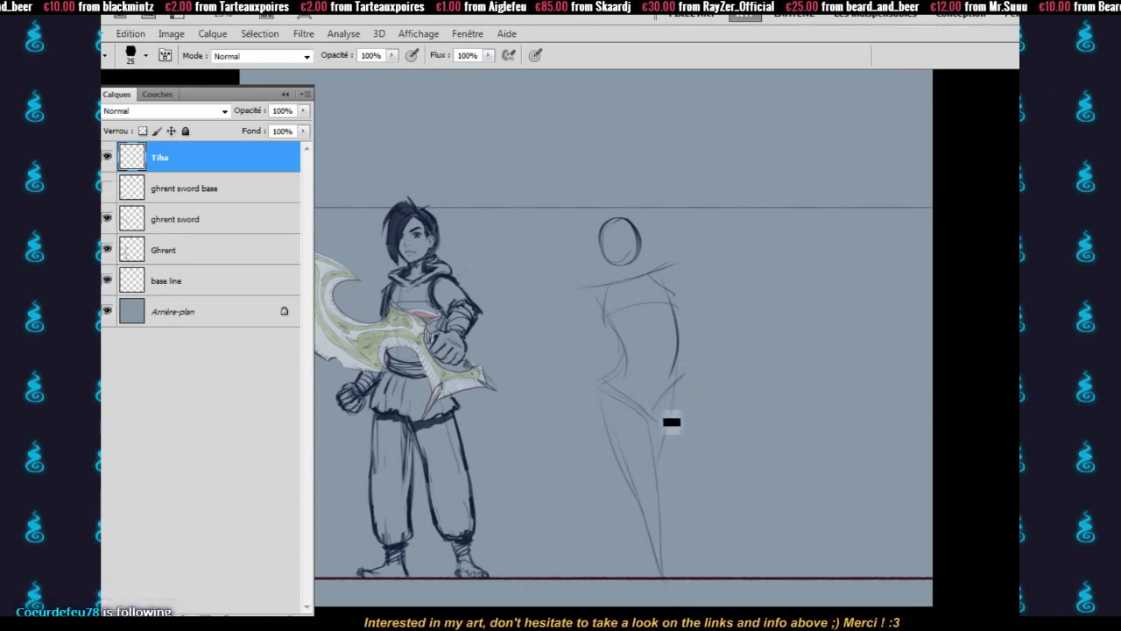
drag(624, 499, 608, 565)
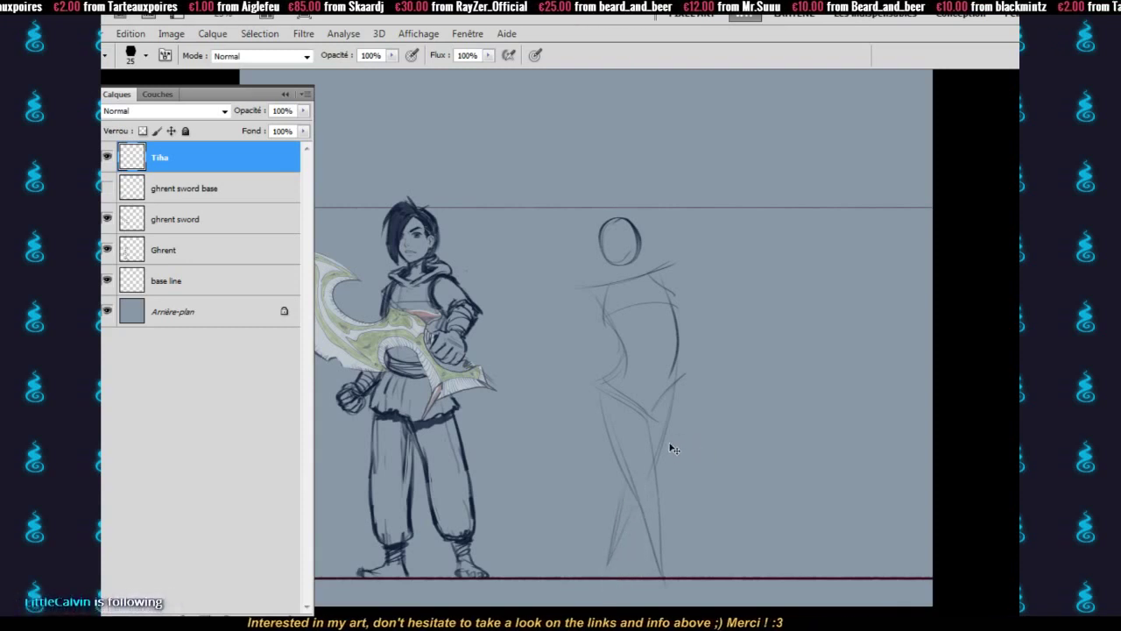
- Scale the Tiha figure to 90.65%, move it slightly up and extend its legs to the ground line
key(ctrl+t)
drag(691, 213, 668, 233)
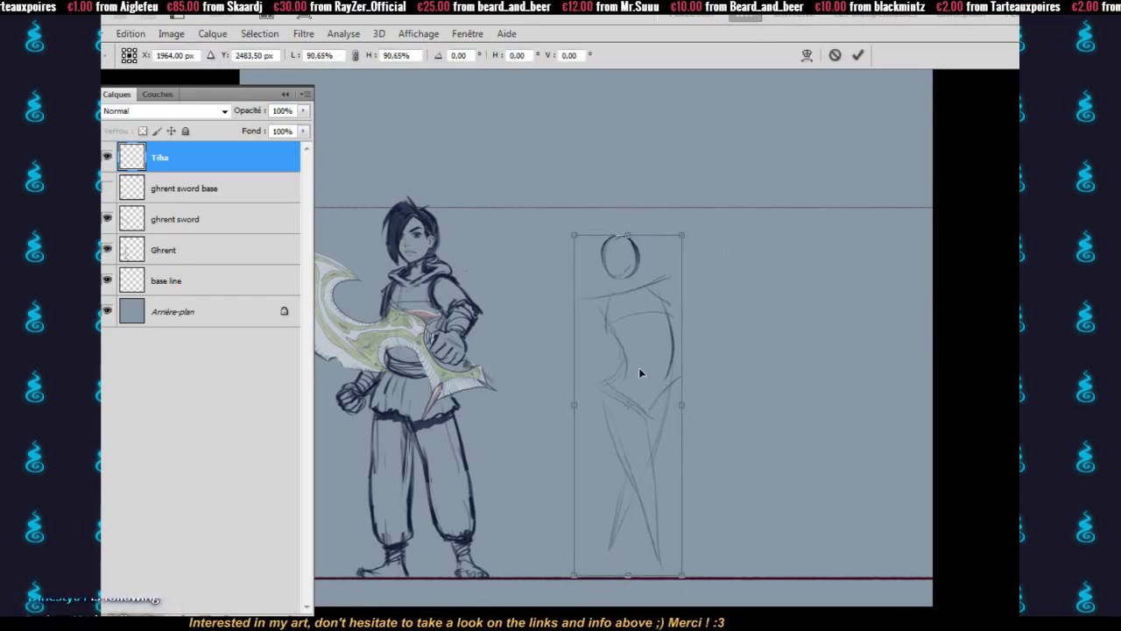
drag(639, 367, 640, 364)
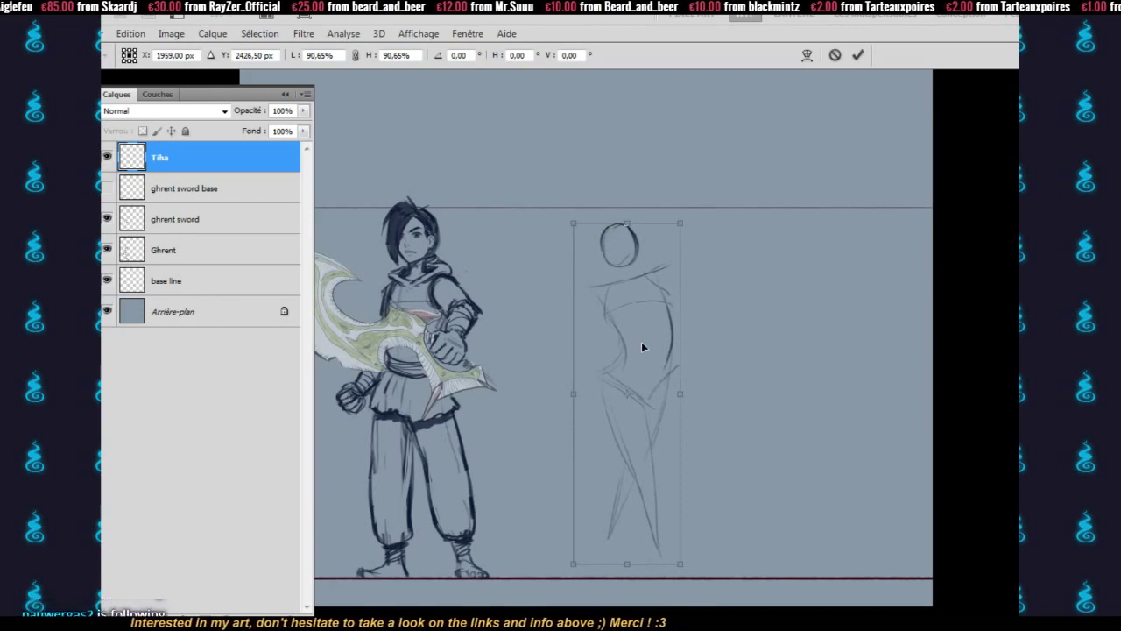
key(Return)
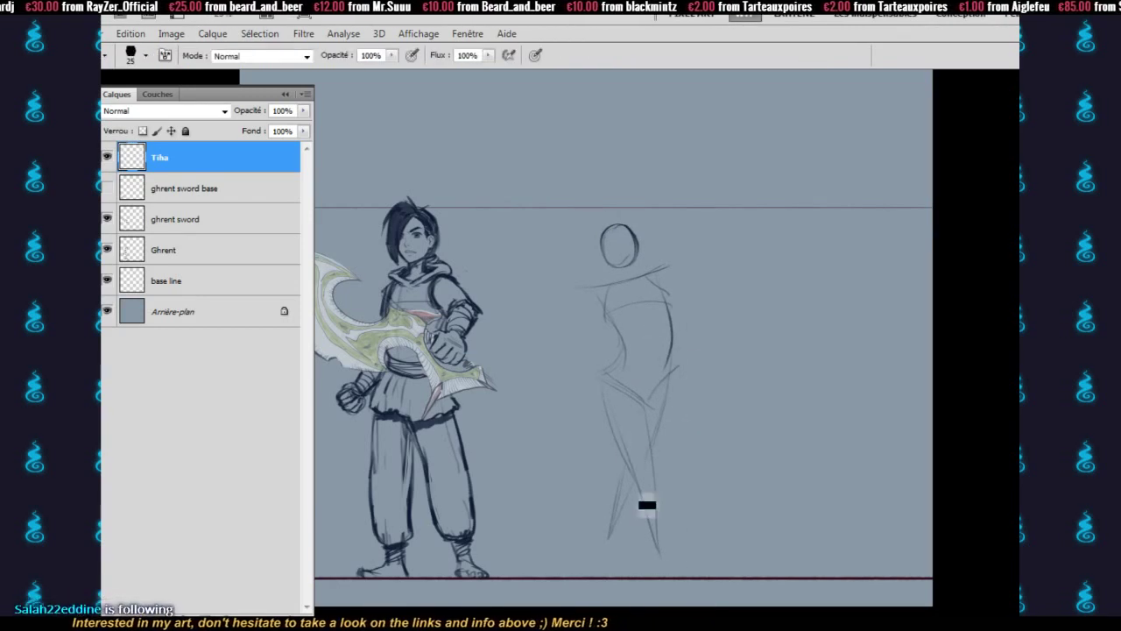
mouse_move(646, 504)
mouse_down()
mouse_move(622, 544)
mouse_move(624, 530)
mouse_move(619, 571)
mouse_up()
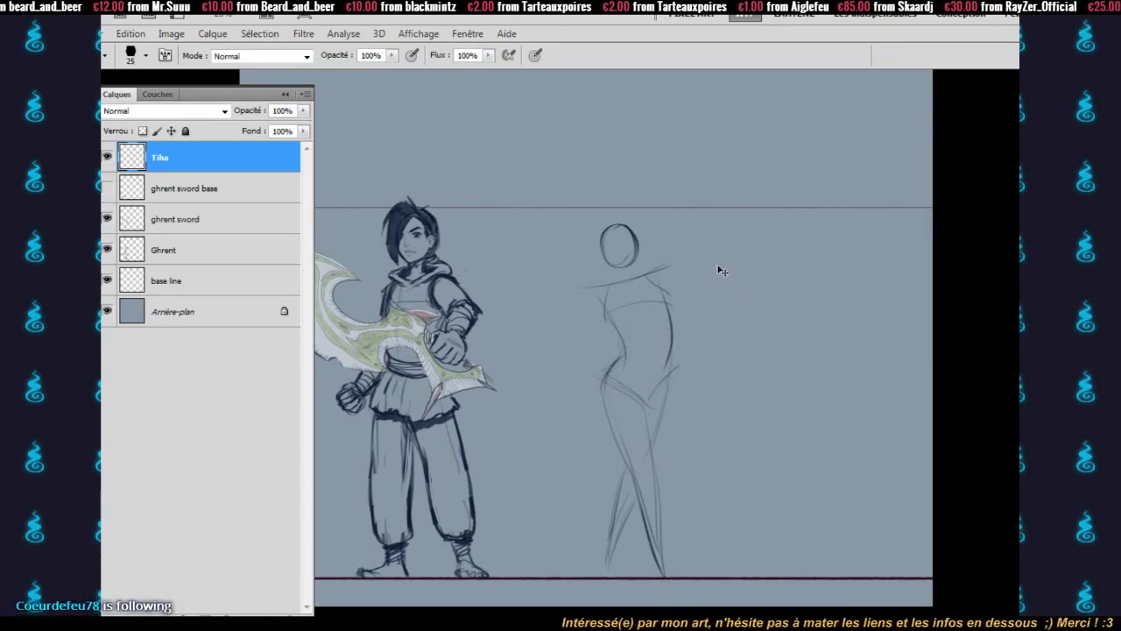
- Warp the Tiha figure so the head and upper body shift sideways away from Ghrent while the feet stay in place
key(ctrl+t)
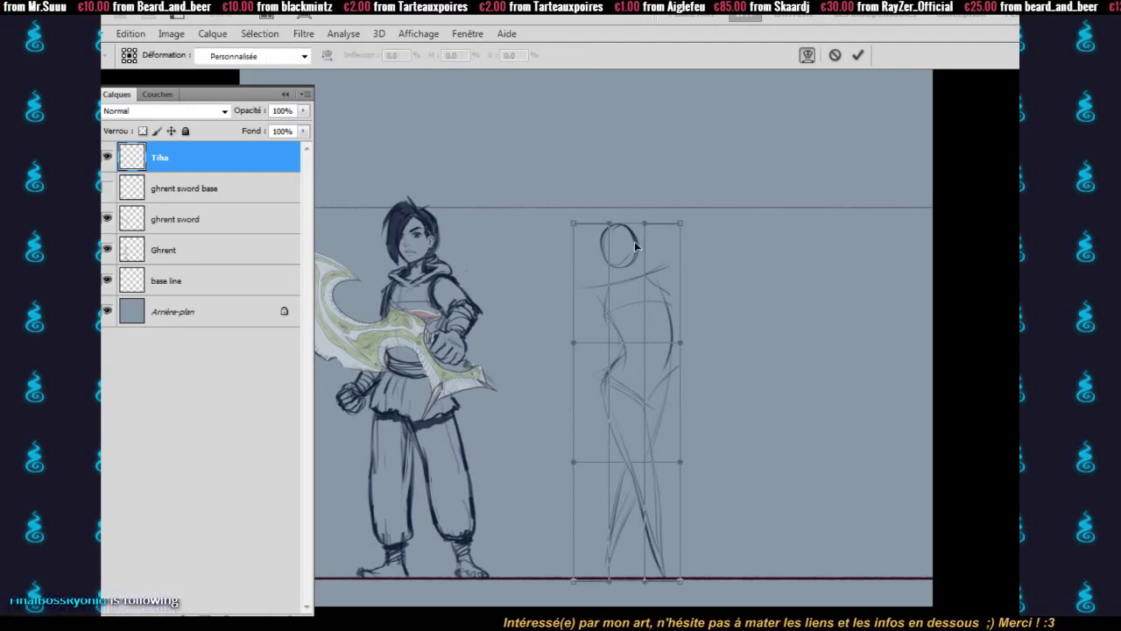
drag(635, 241, 643, 241)
drag(573, 263, 585, 261)
drag(675, 242, 680, 240)
drag(606, 258, 610, 253)
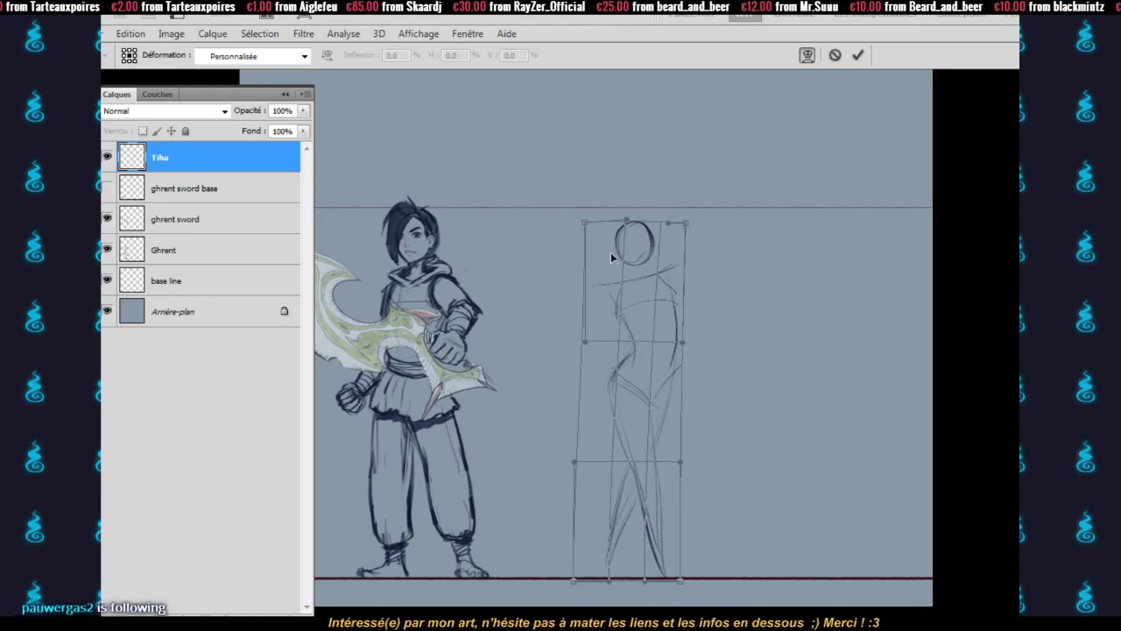
drag(633, 418, 598, 394)
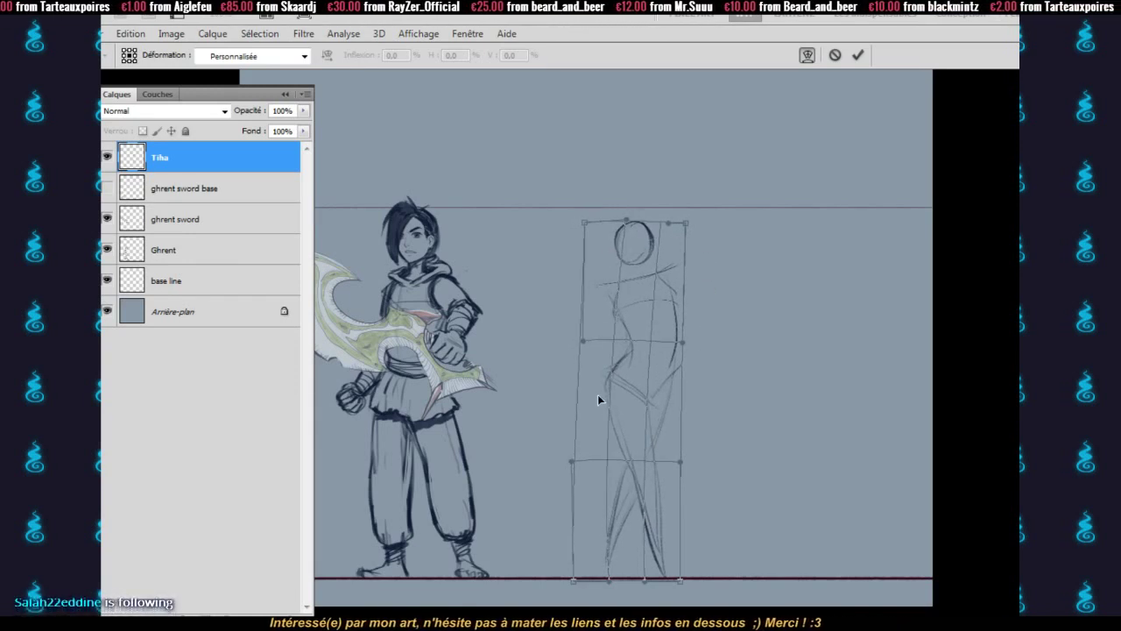
drag(654, 242, 653, 240)
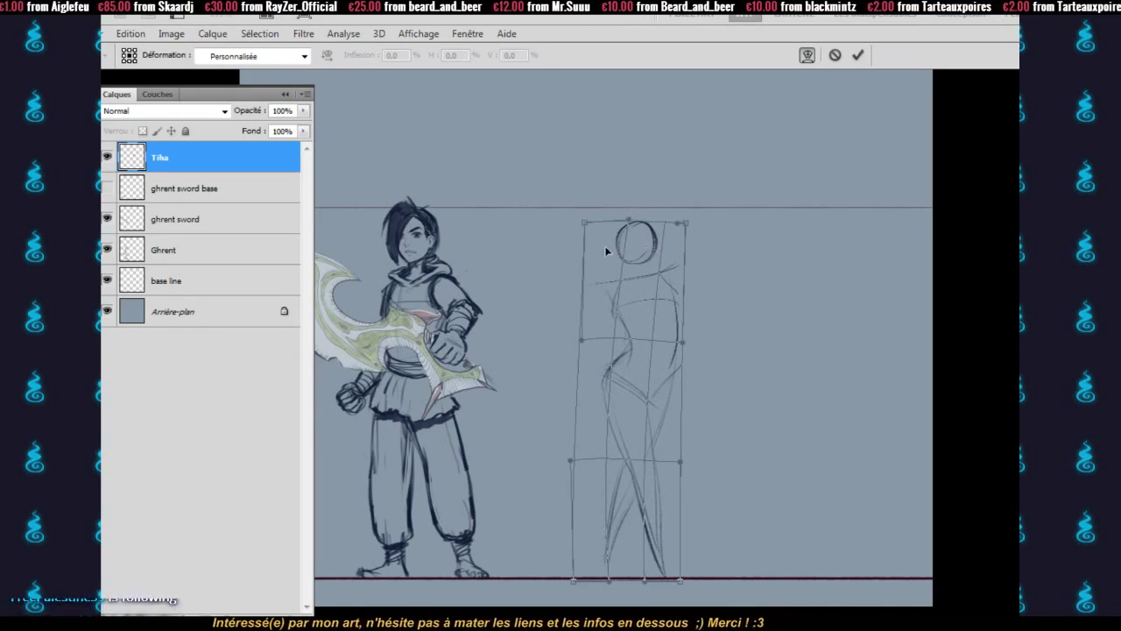
drag(587, 251, 593, 250)
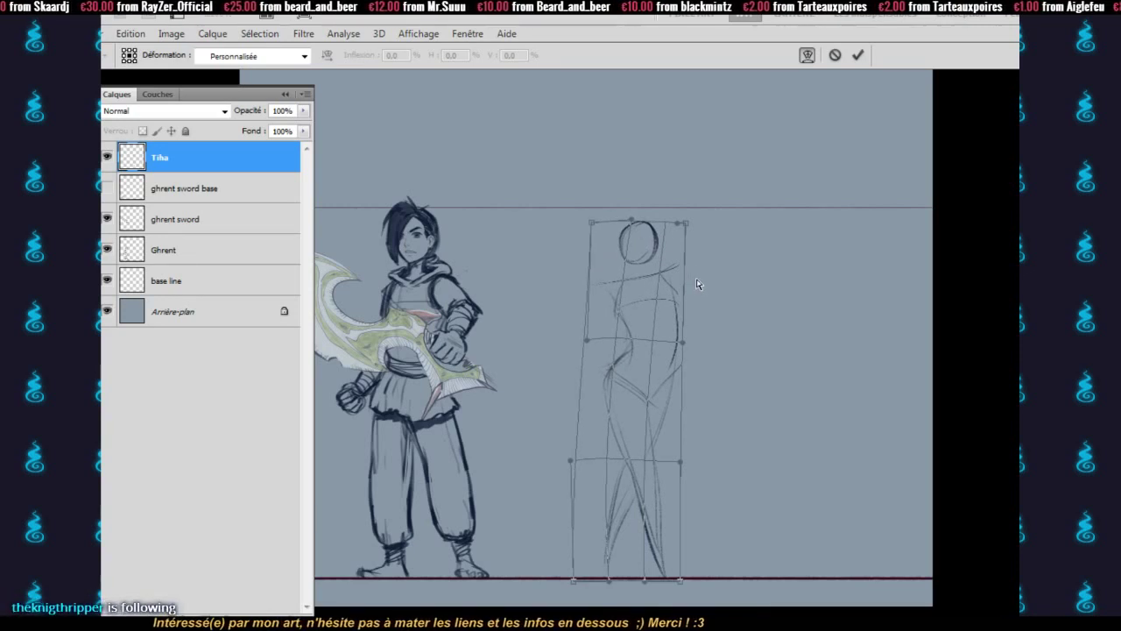
key(Return)
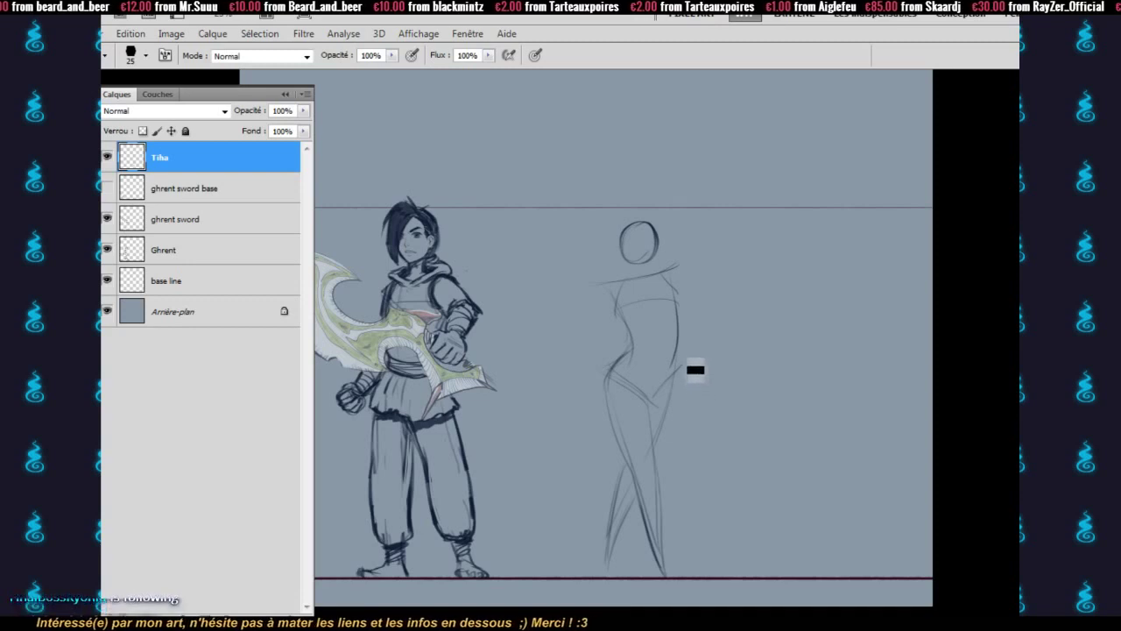
- Strengthen the waist and hip contours of Tiha's figure and erase the stray lines along its outer side
key(v)
key(b)
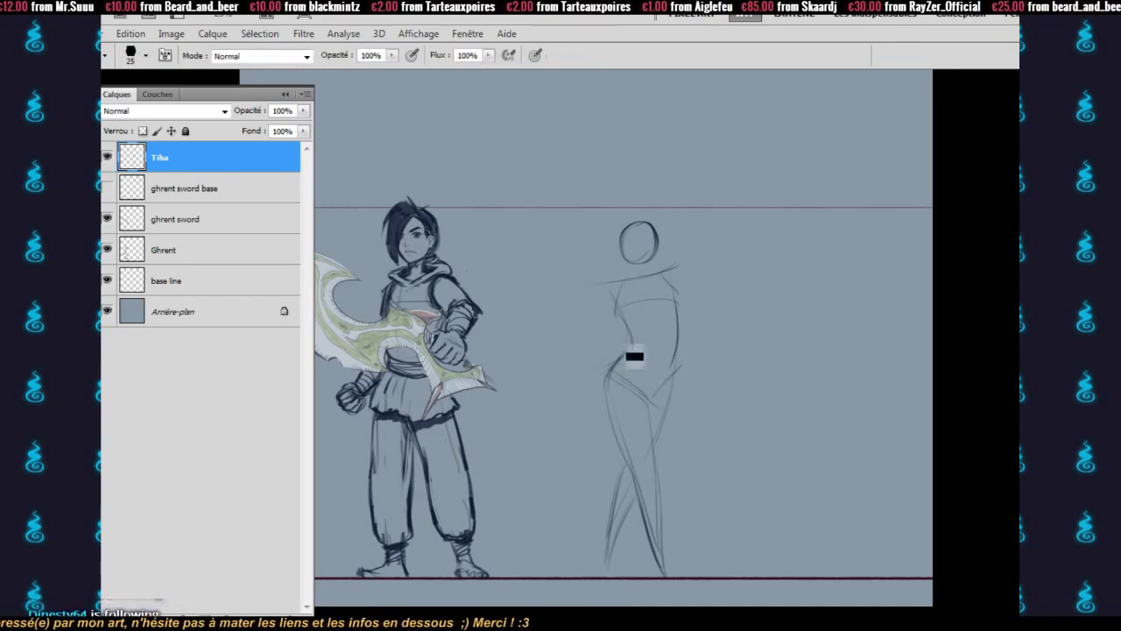
mouse_move(678, 309)
mouse_down()
mouse_move(679, 361)
mouse_move(681, 372)
mouse_move(692, 315)
mouse_move(688, 374)
mouse_up()
key(e)
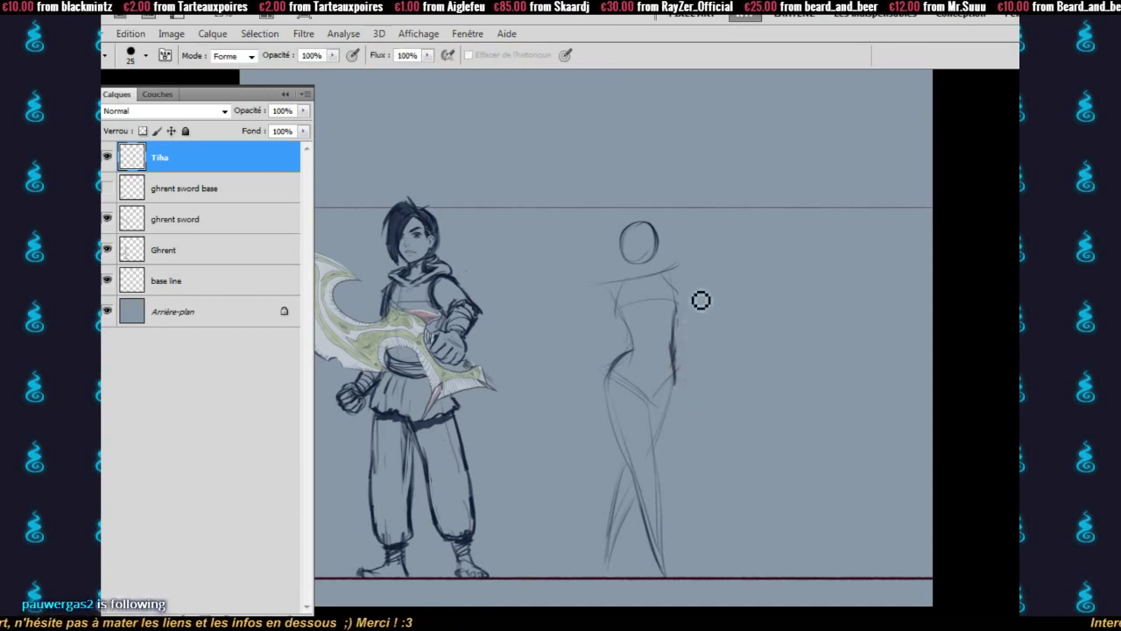
key(b)
key(e)
- Add a neck line, crossed face guidelines and circles for the shoulder joints to Tiha's figure with a size 30 brush
mouse_move(654, 254)
mouse_down()
mouse_move(649, 245)
mouse_move(638, 274)
mouse_up()
key(b)
mouse_move(622, 232)
mouse_down()
mouse_move(657, 234)
mouse_move(659, 247)
mouse_move(621, 254)
mouse_move(643, 254)
mouse_up()
key(ctrl+z)
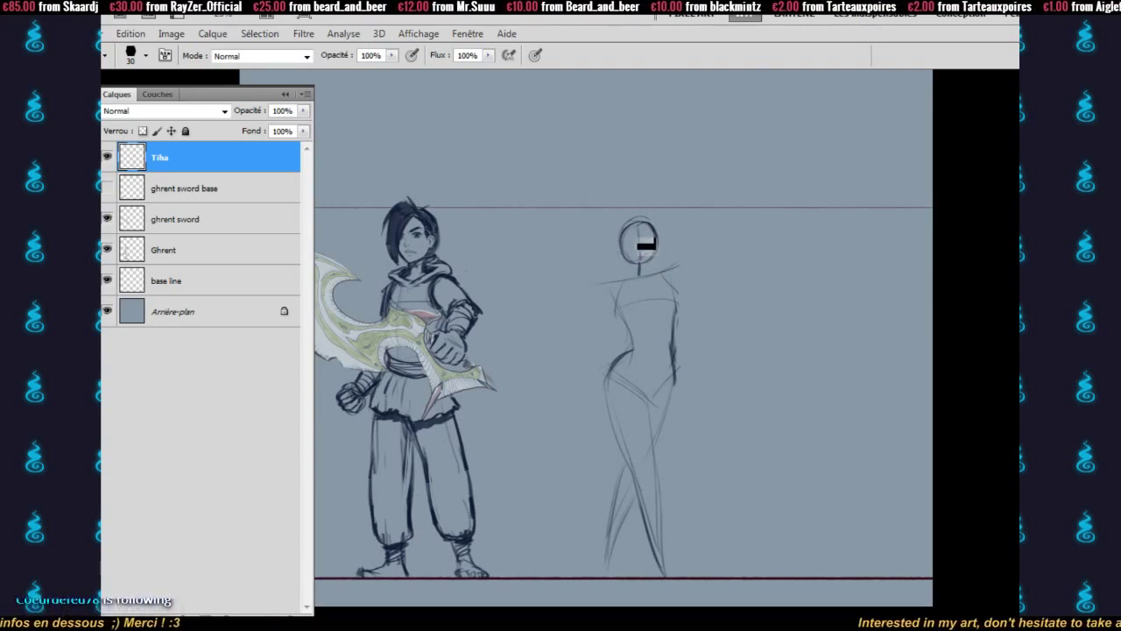
drag(628, 249, 650, 252)
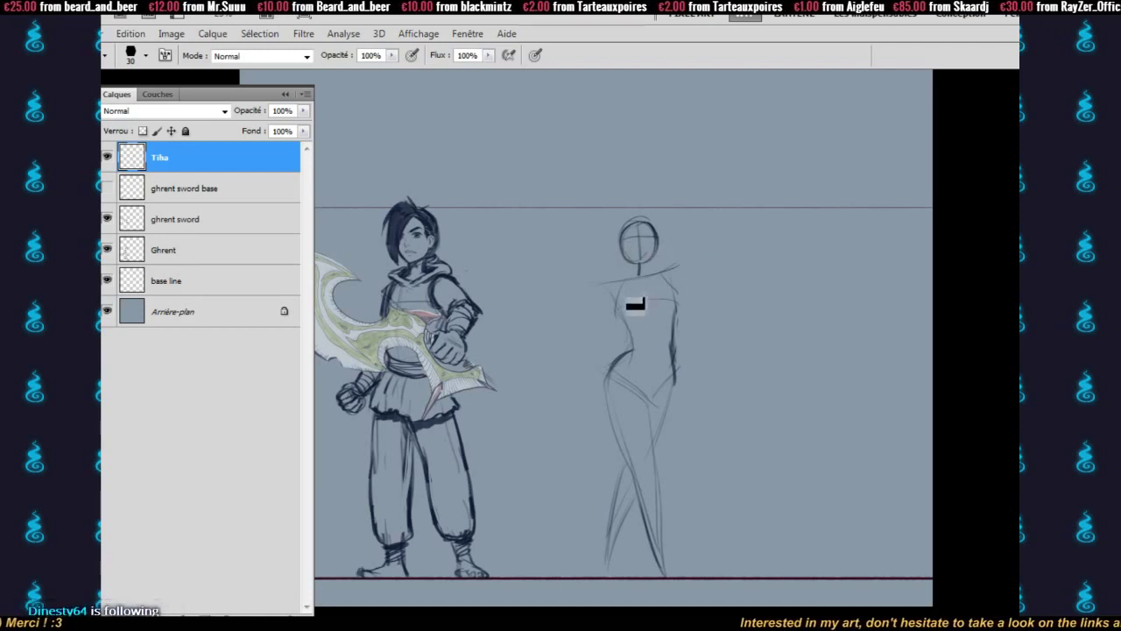
drag(611, 285, 612, 287)
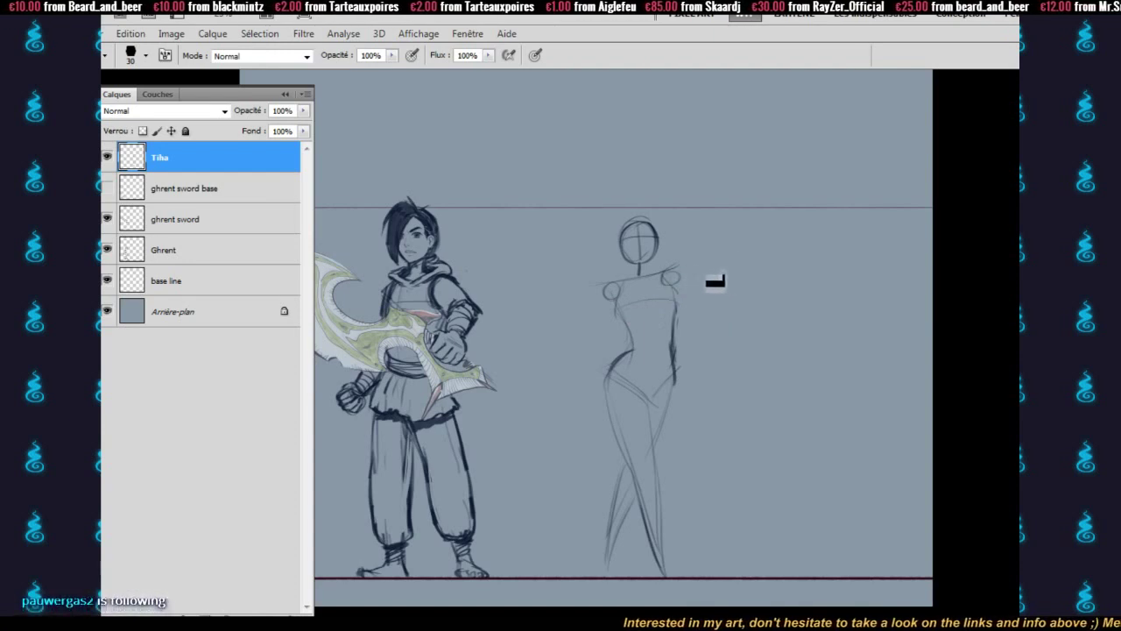
- Sketch Tiha's arms bending outward from the shoulder circles and rough in both hands at hip height
drag(669, 274, 671, 275)
drag(679, 285, 751, 377)
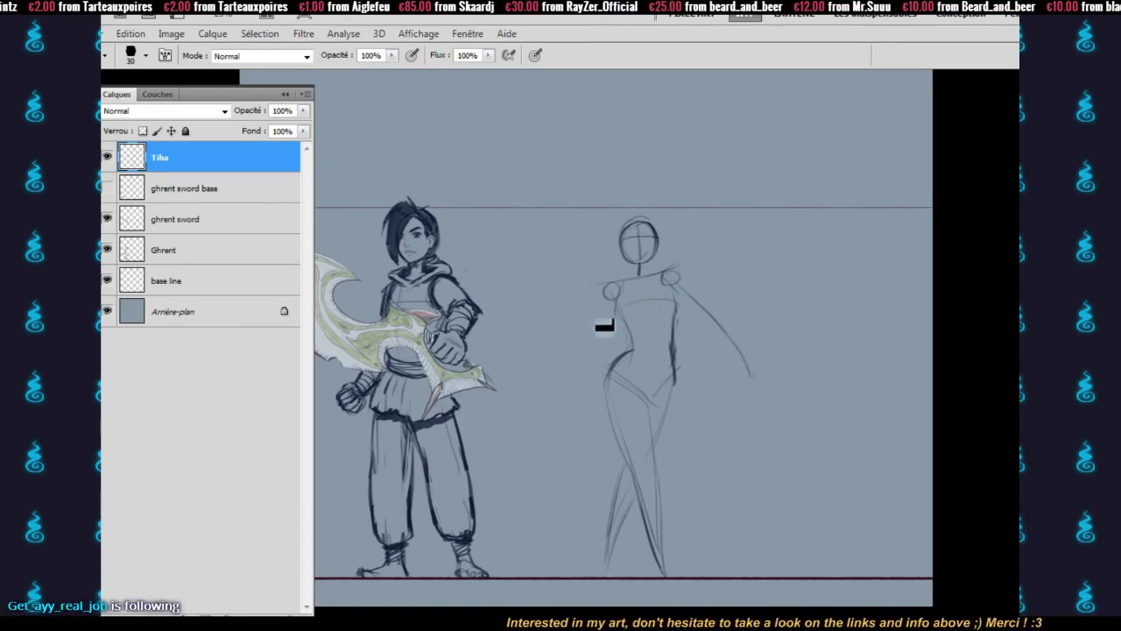
mouse_move(604, 302)
mouse_down()
mouse_move(591, 359)
mouse_move(549, 375)
mouse_up()
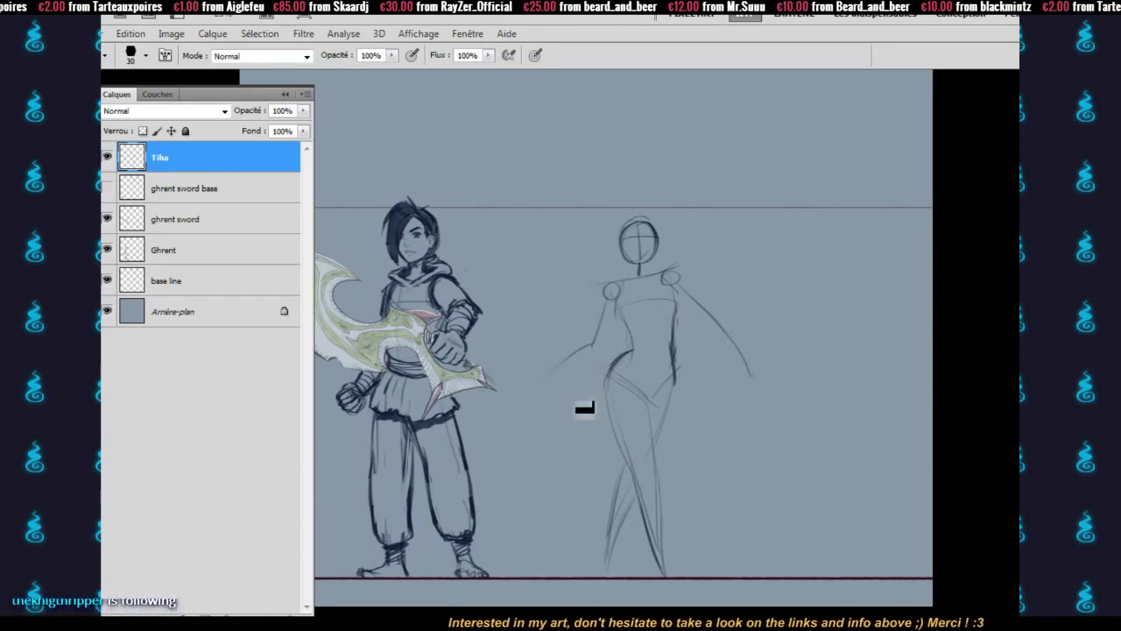
drag(593, 345, 537, 400)
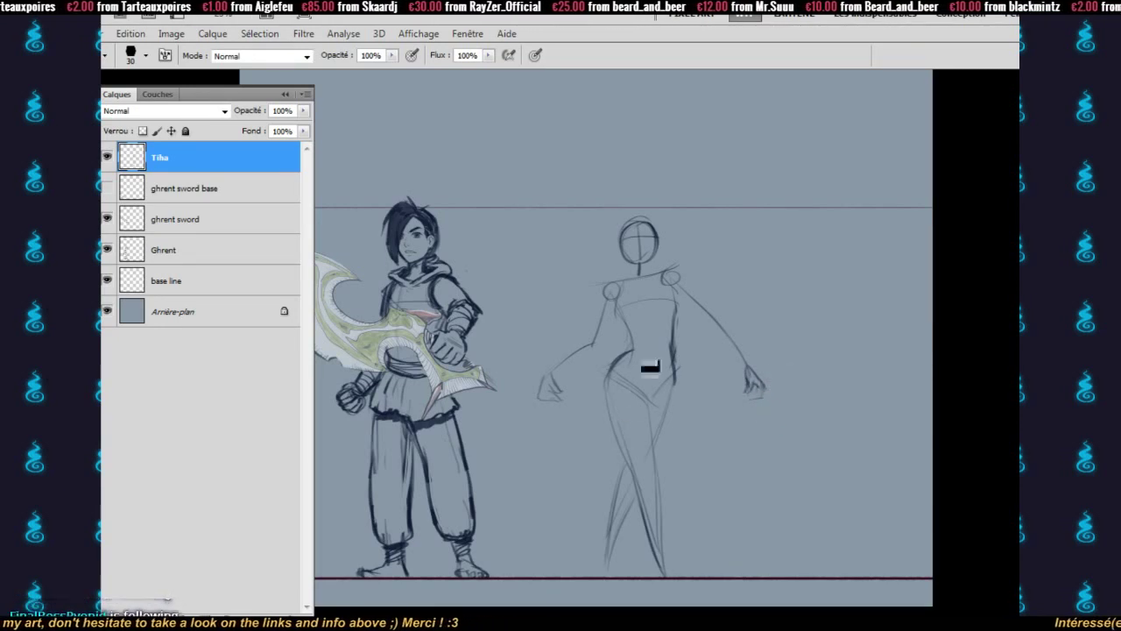
drag(562, 423, 711, 488)
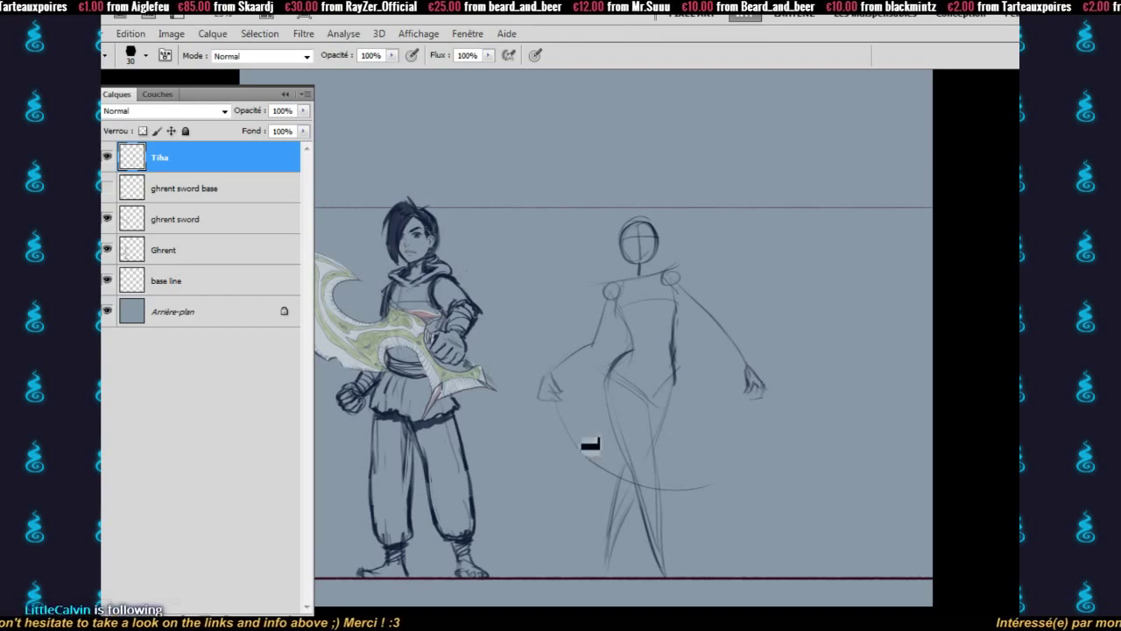
key(ctrl+z)
mouse_move(560, 410)
mouse_down()
mouse_move(648, 508)
mouse_move(751, 418)
mouse_up()
key(ctrl+z)
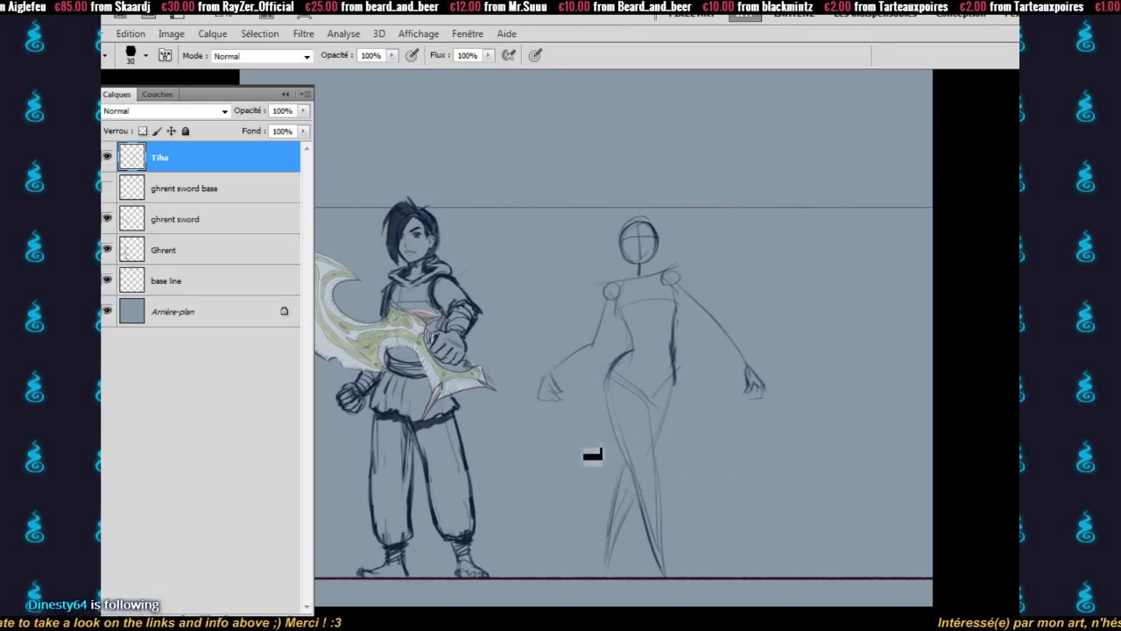
- Draw the skirt's deep lower curve between Tiha's hands and its upper edges from the hips to each hand
mouse_move(568, 416)
mouse_down()
mouse_move(715, 490)
mouse_move(751, 433)
mouse_move(707, 492)
mouse_move(759, 415)
mouse_up()
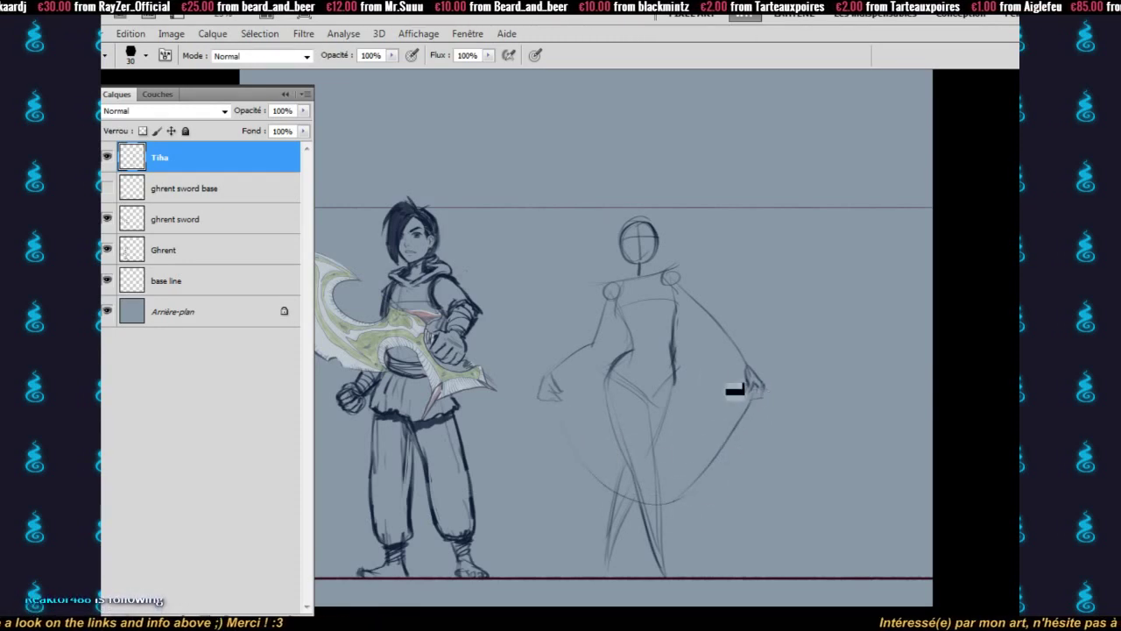
drag(563, 395, 611, 373)
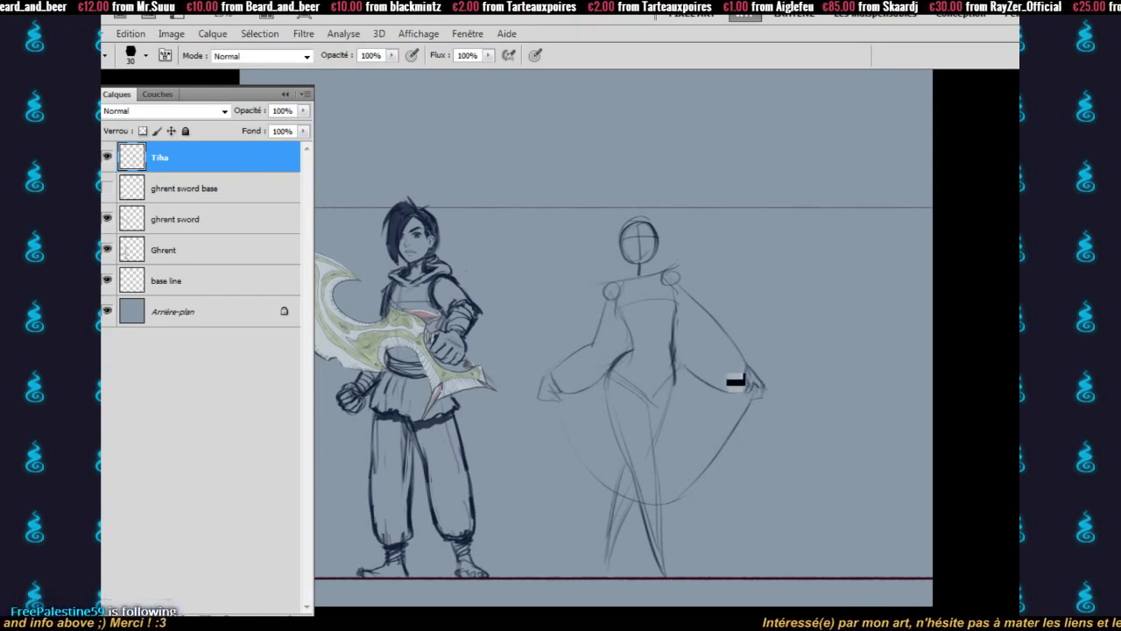
mouse_move(677, 352)
mouse_down()
mouse_move(701, 403)
mouse_move(744, 407)
mouse_move(697, 389)
mouse_move(760, 398)
mouse_up()
key(ctrl+z)
key(ctrl+z)
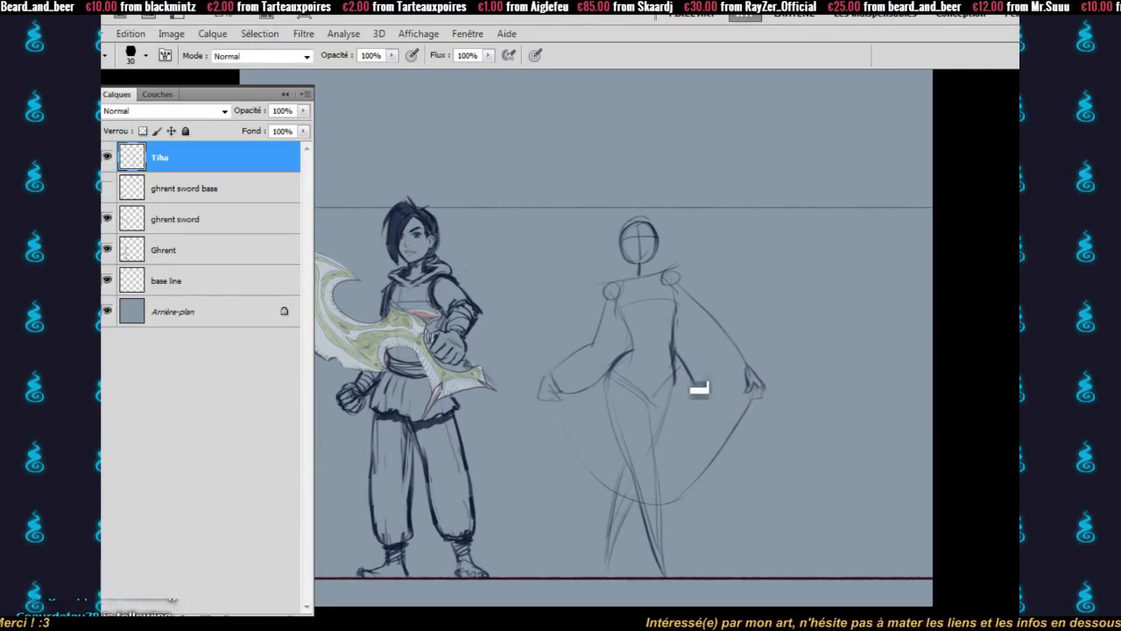
drag(694, 384, 761, 396)
- Clean the overlap at Tiha's hip, darken the skirt's side contours and add a second hem curve below the first
key(e)
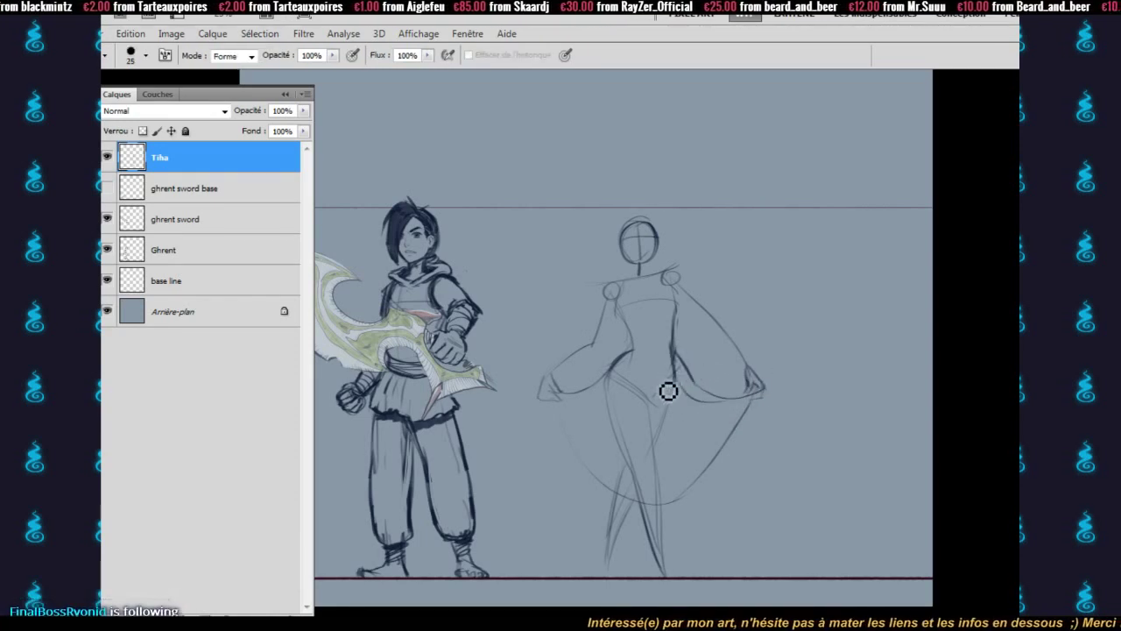
key(b)
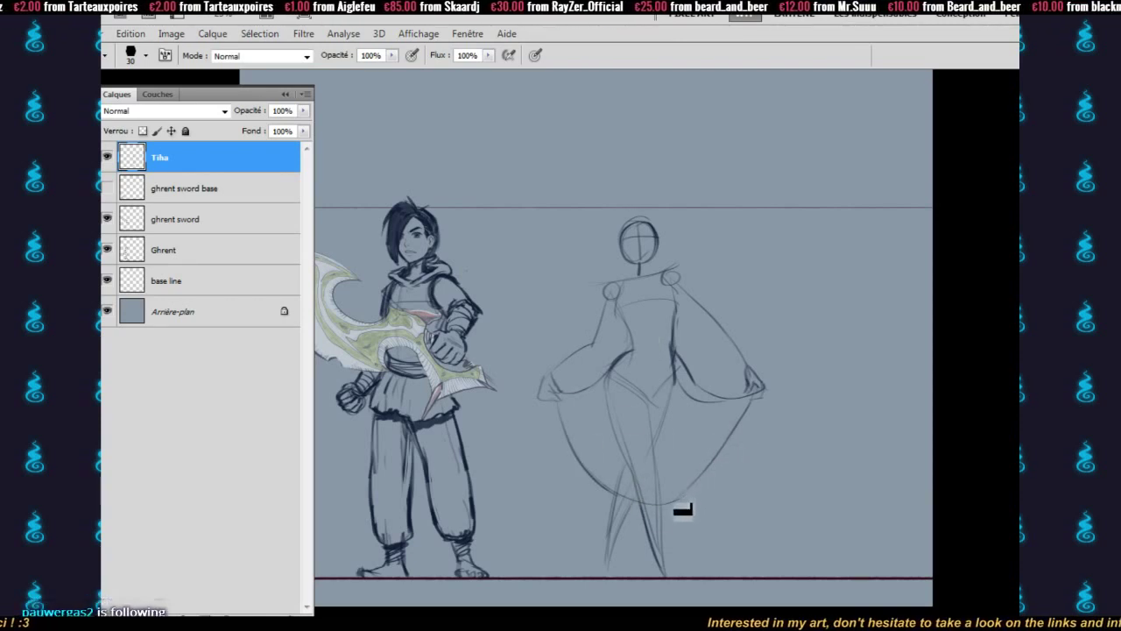
key(e)
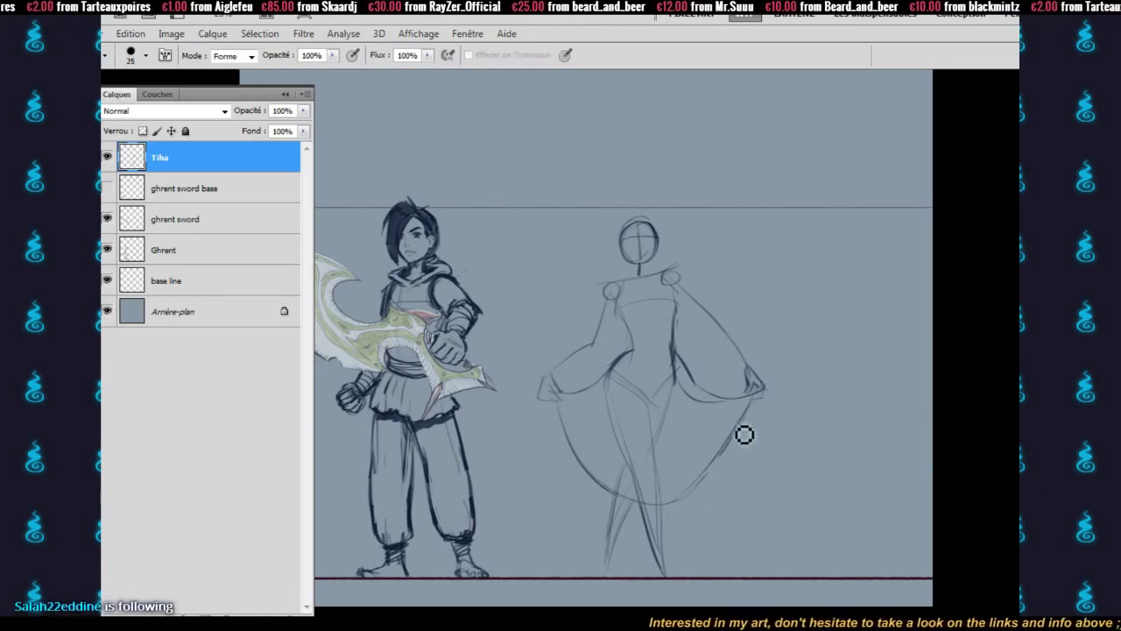
key(b)
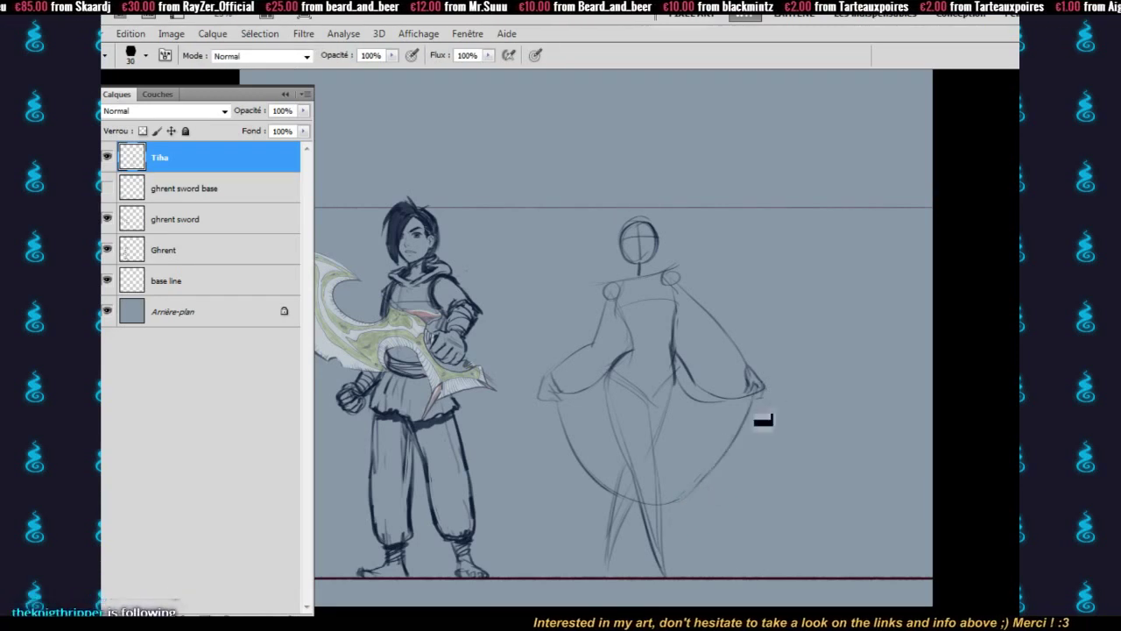
drag(563, 438, 617, 524)
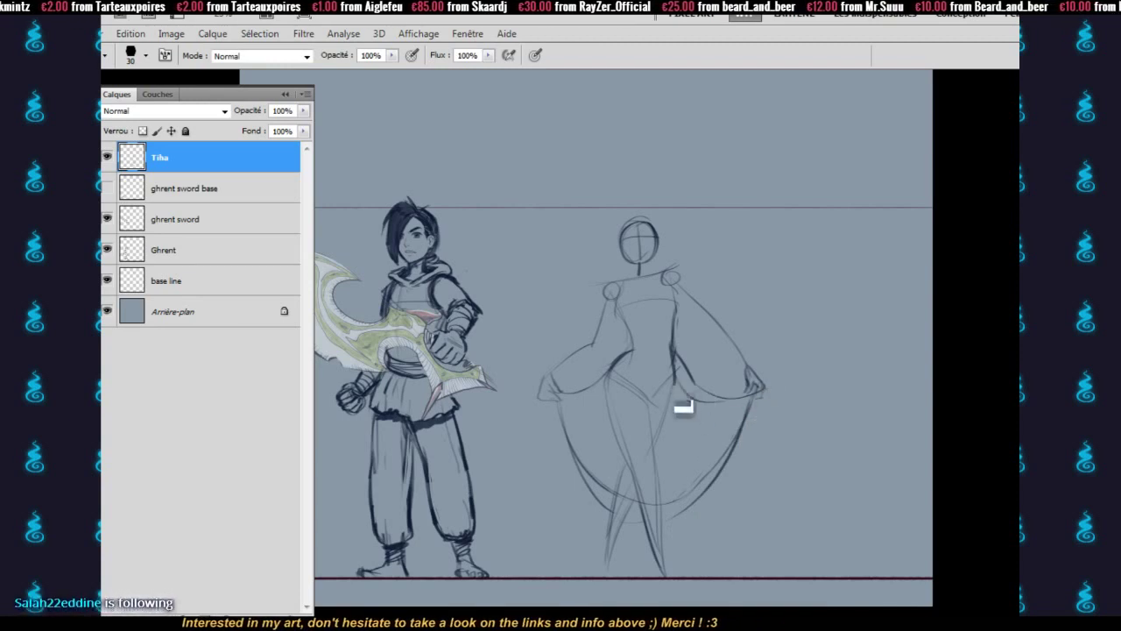
- Erase the hip and leg lines inside Tiha's skirt with a size 40 eraser and sketch light fold lines across its front
drag(683, 330, 710, 351)
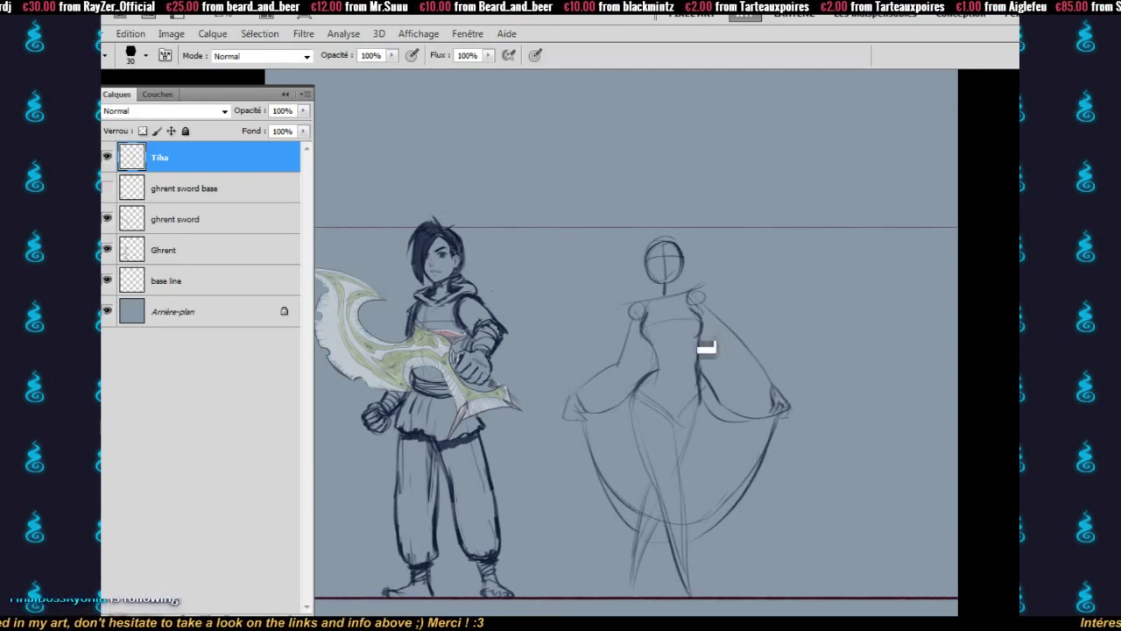
key(e)
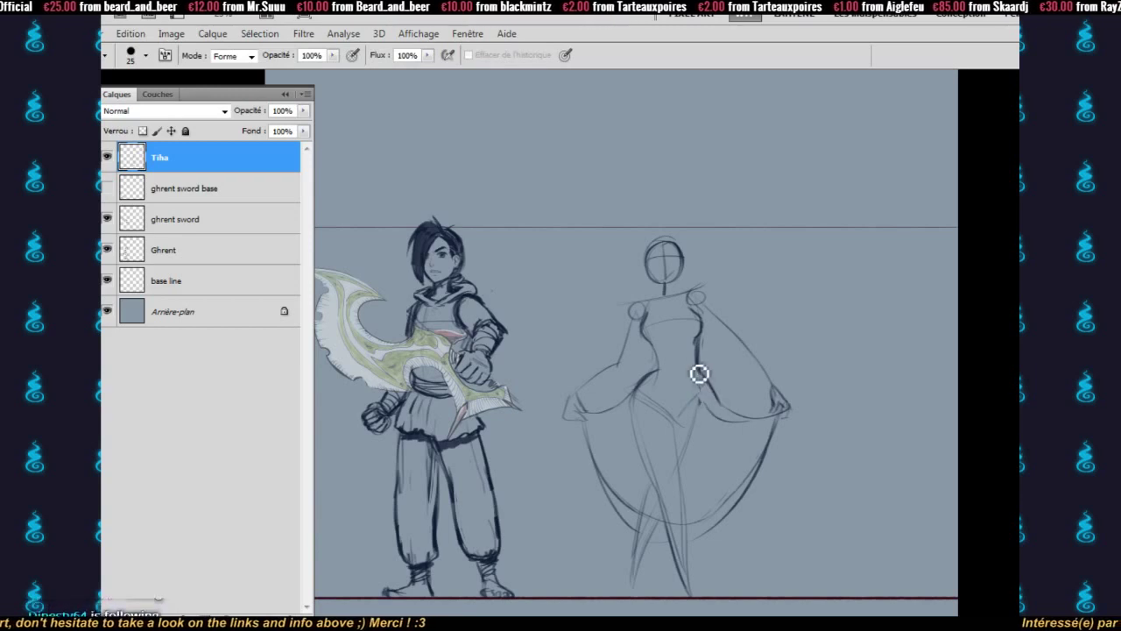
key(bracketright)
key(bracketright)
key(bracketright)
drag(697, 413, 689, 426)
key(b)
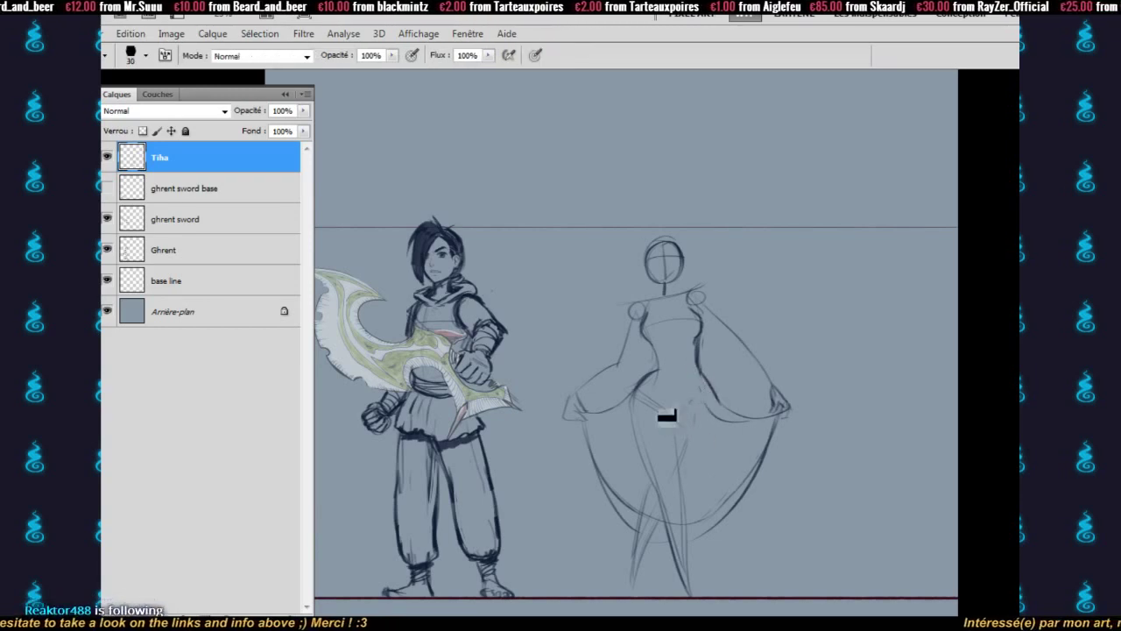
key(e)
key(b)
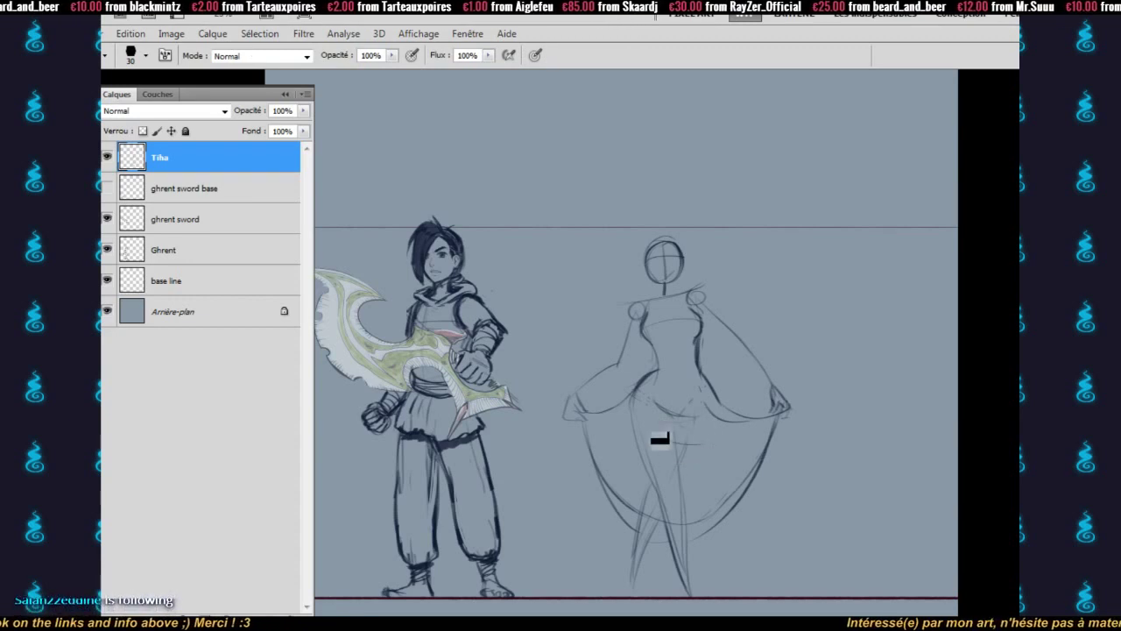
key(e)
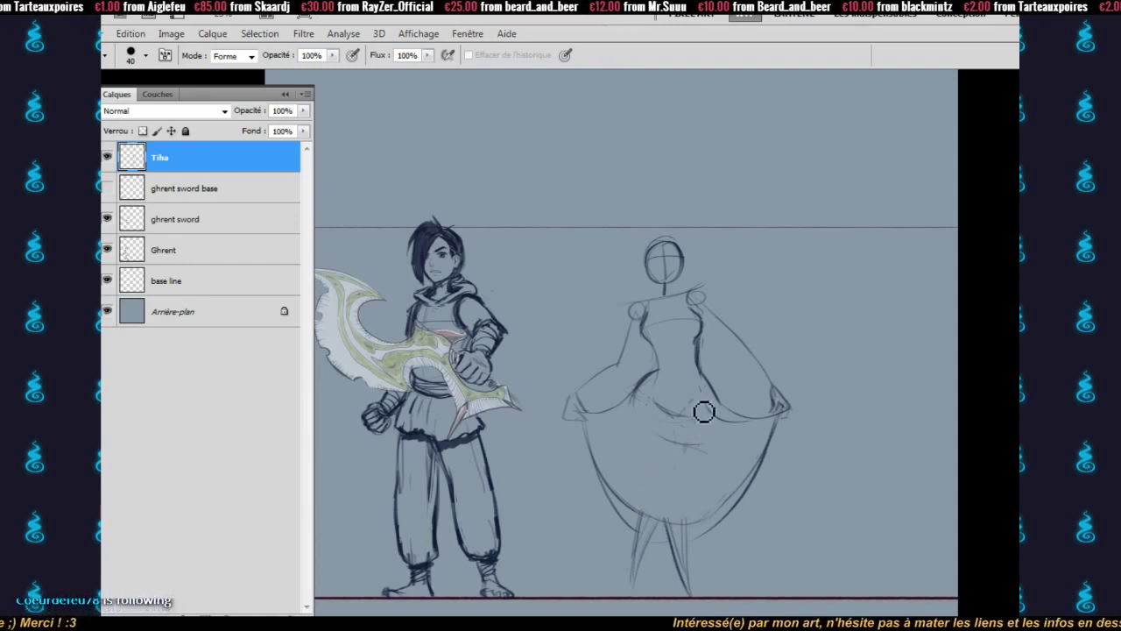
- Round Tiha's shoulders and give both arms volume, adding cuffs at the wrists
key(b)
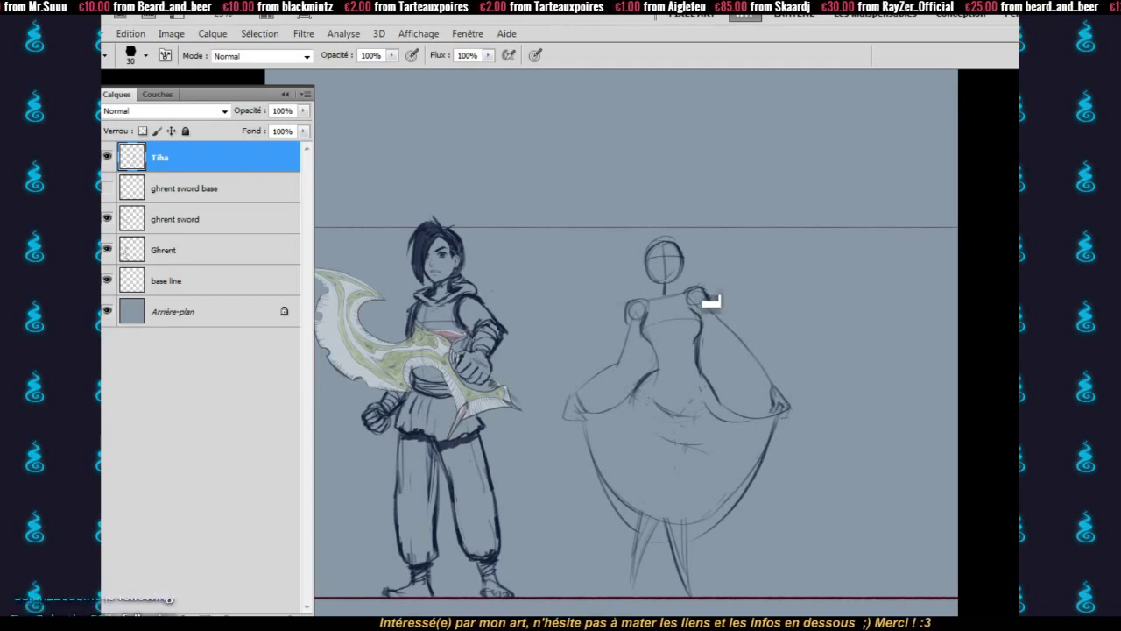
key(e)
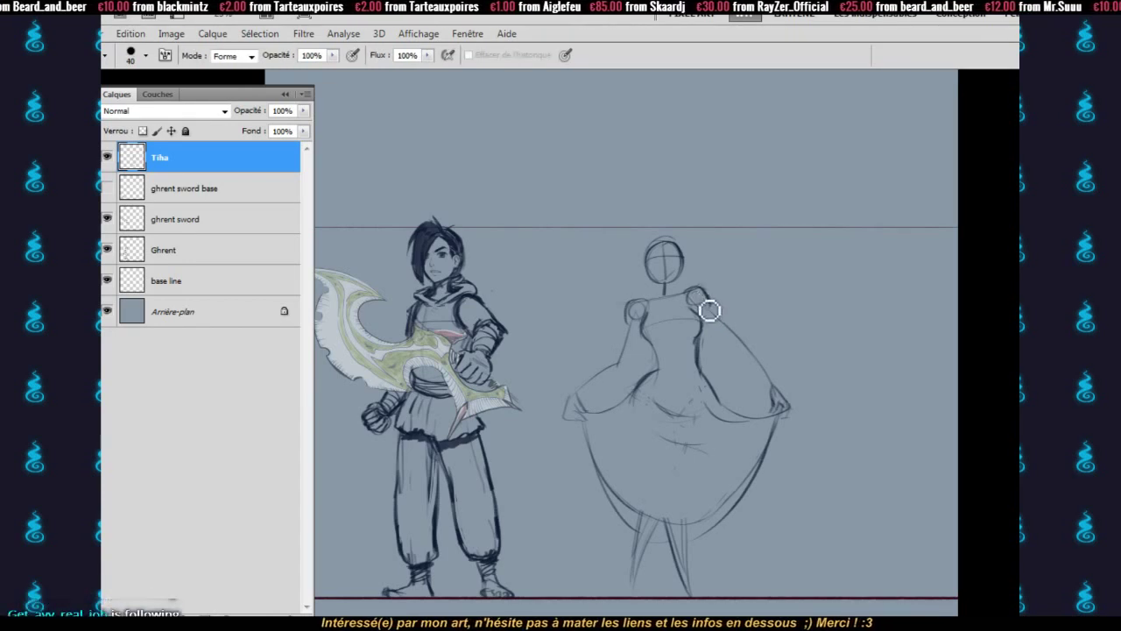
key(b)
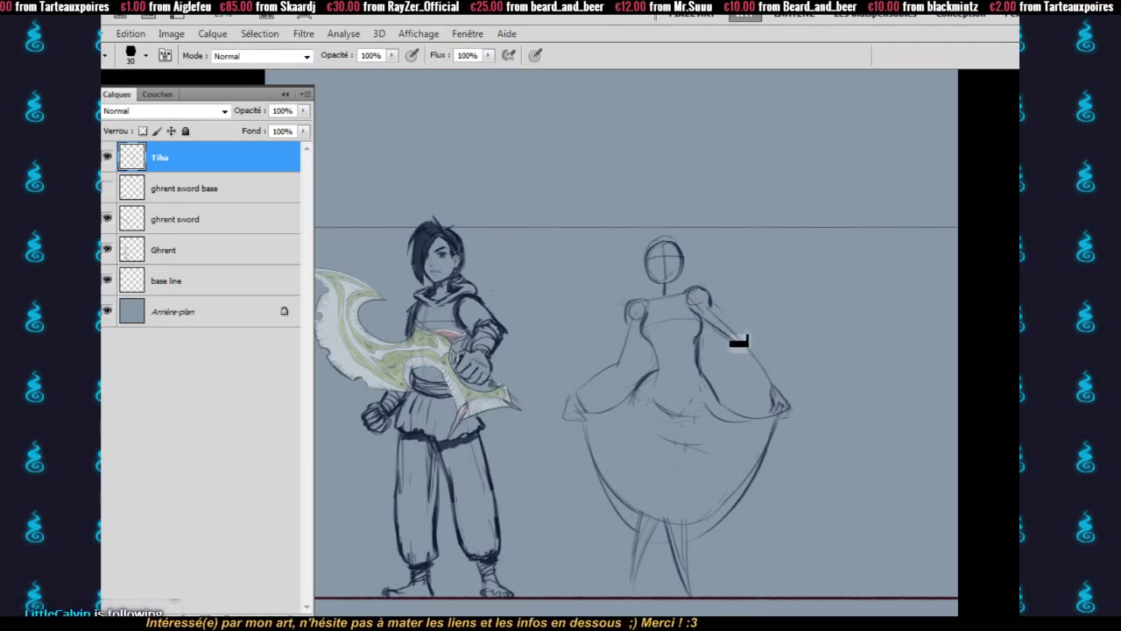
drag(720, 307, 769, 382)
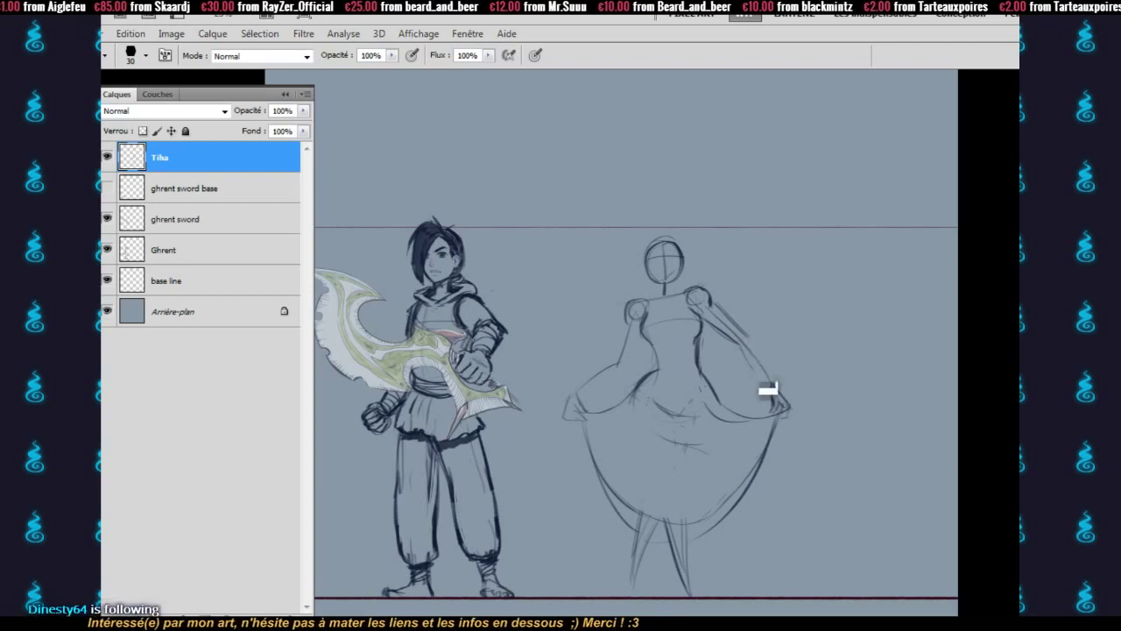
mouse_move(753, 340)
mouse_down()
mouse_move(807, 363)
mouse_move(768, 394)
mouse_move(780, 389)
mouse_move(770, 411)
mouse_move(797, 376)
mouse_up()
mouse_move(572, 403)
mouse_down()
mouse_move(581, 406)
mouse_move(581, 388)
mouse_move(606, 402)
mouse_move(651, 362)
mouse_up()
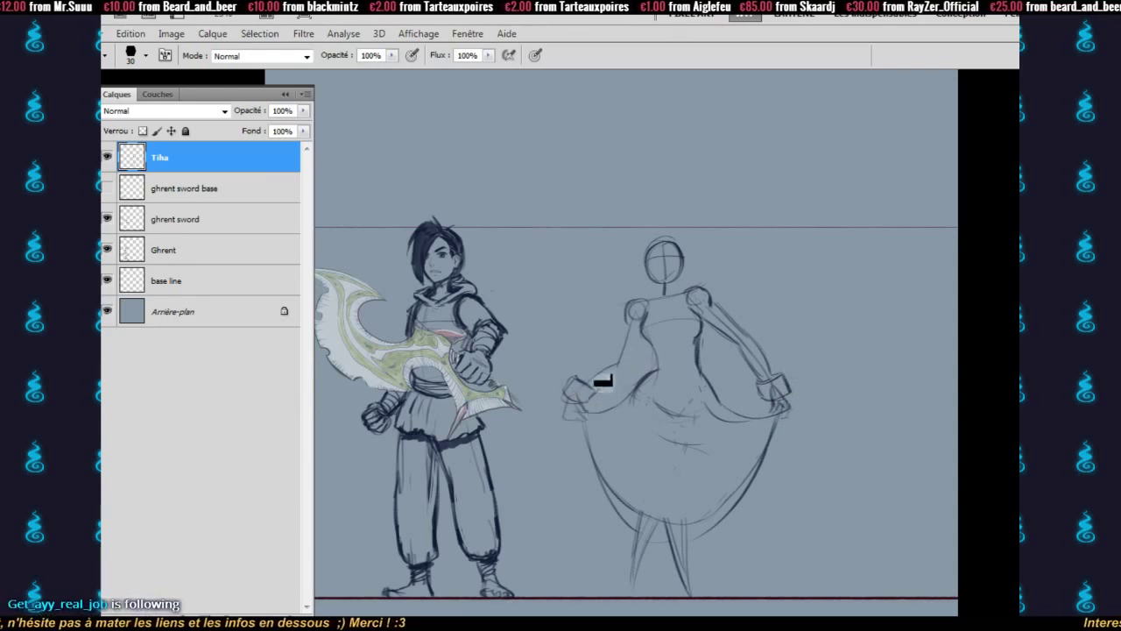
mouse_move(589, 385)
mouse_down()
mouse_move(621, 368)
mouse_move(612, 360)
mouse_move(593, 385)
mouse_move(628, 371)
mouse_move(607, 399)
mouse_move(638, 374)
mouse_up()
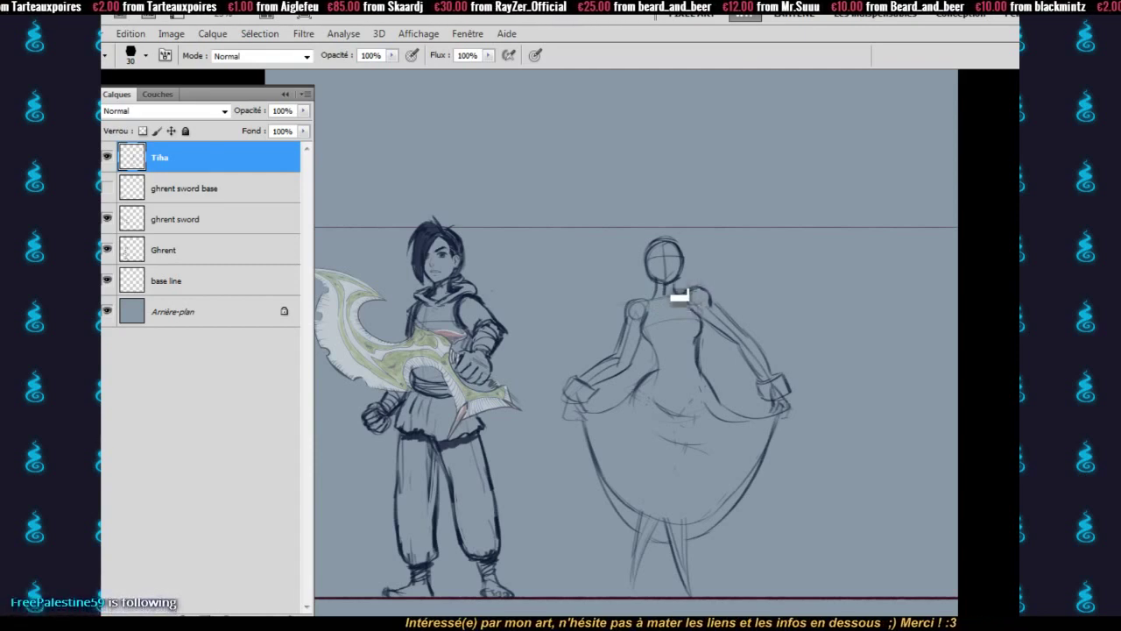
- Give Tiha's neck a high collar, erase the overlapping construction lines and define the puffed shoulder sleeves
key(e)
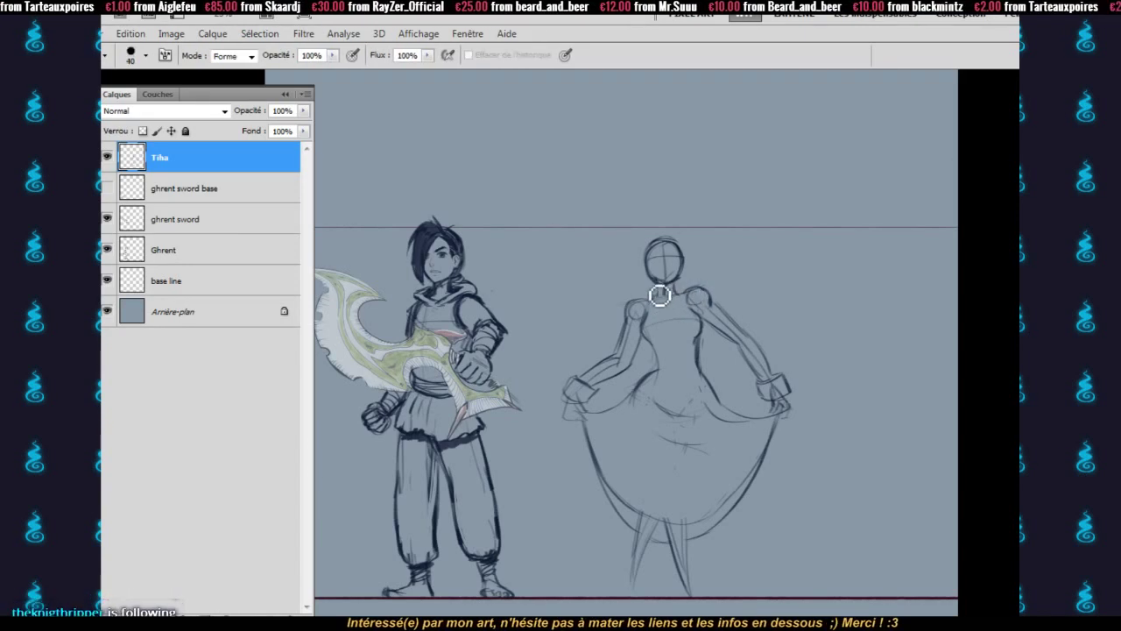
key(b)
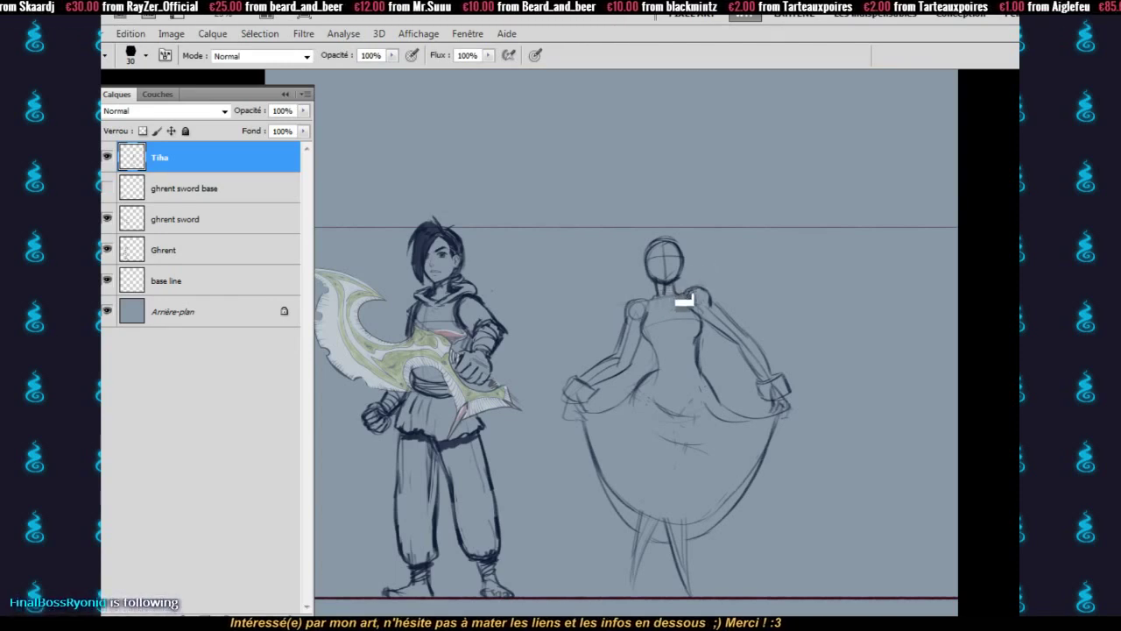
key(e)
key(b)
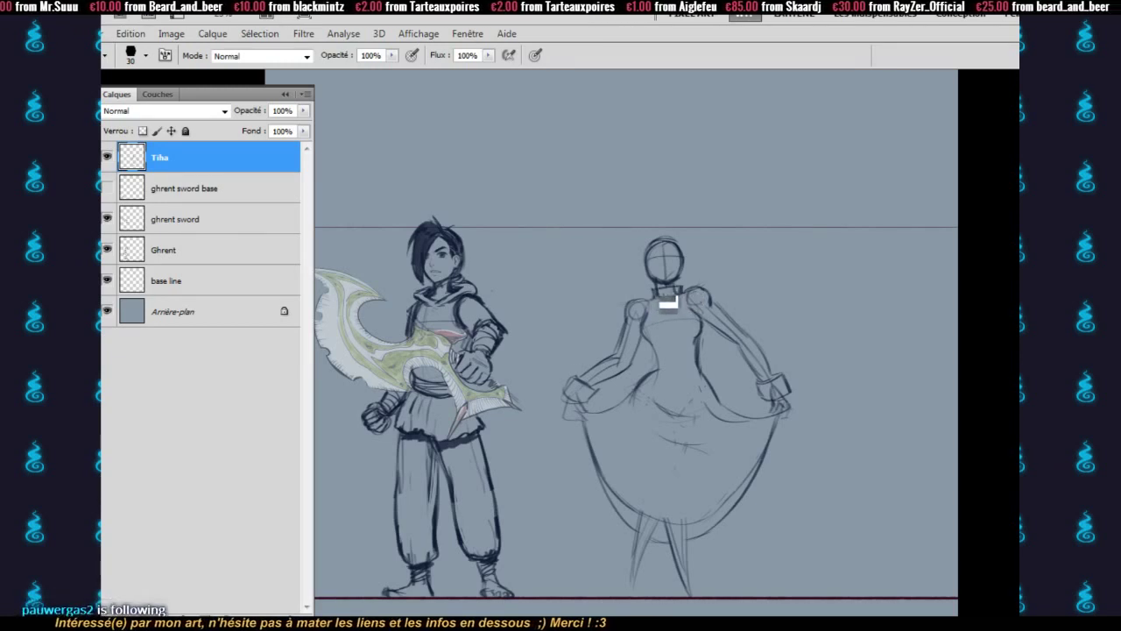
key(e)
key(b)
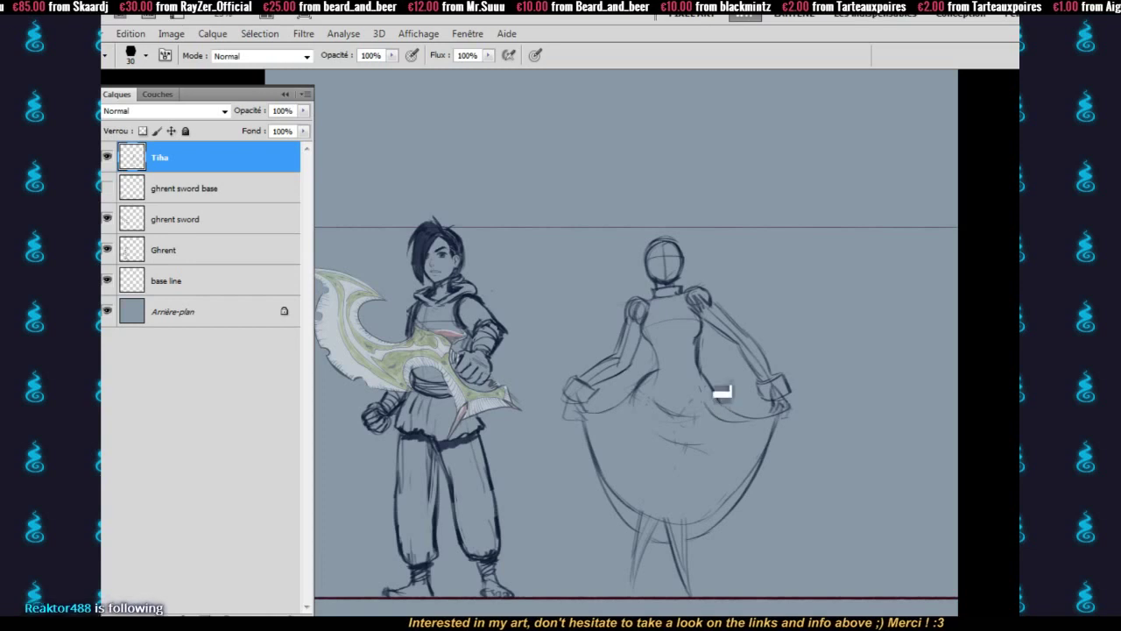
- Refine Tiha's waist contour and sketch the bust outline with a curved centre line on the bodice
drag(673, 399, 688, 403)
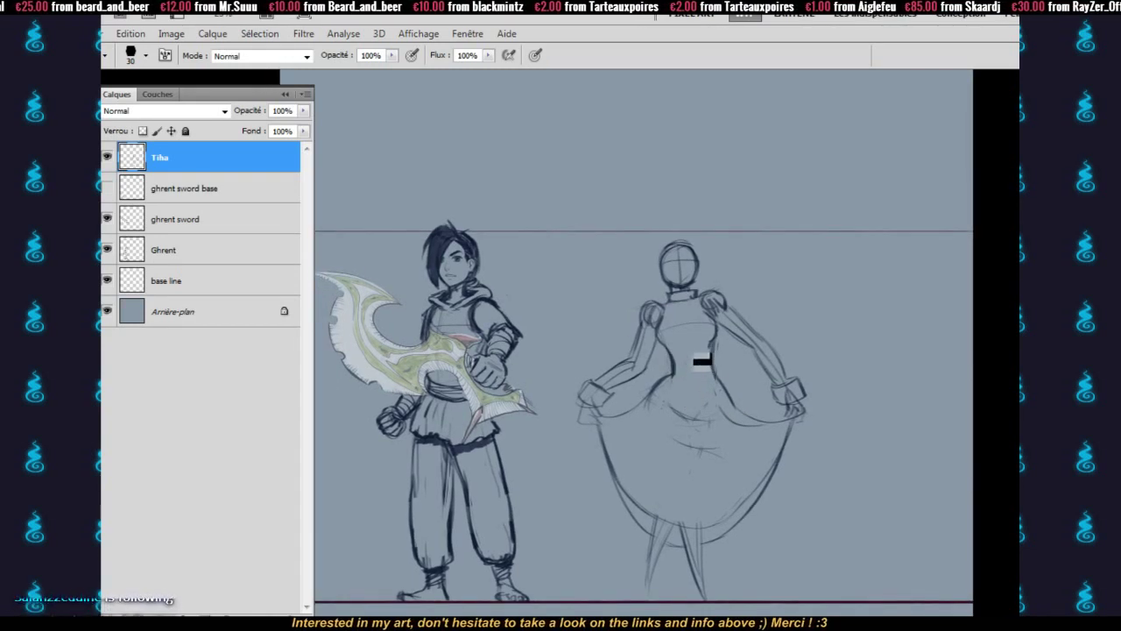
key(e)
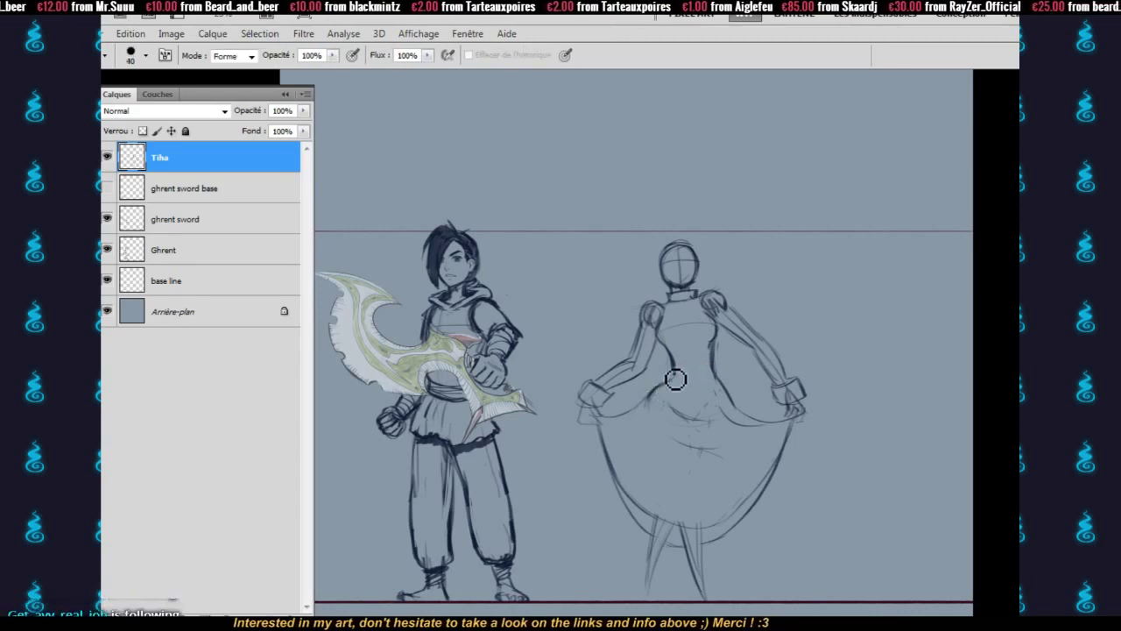
key(b)
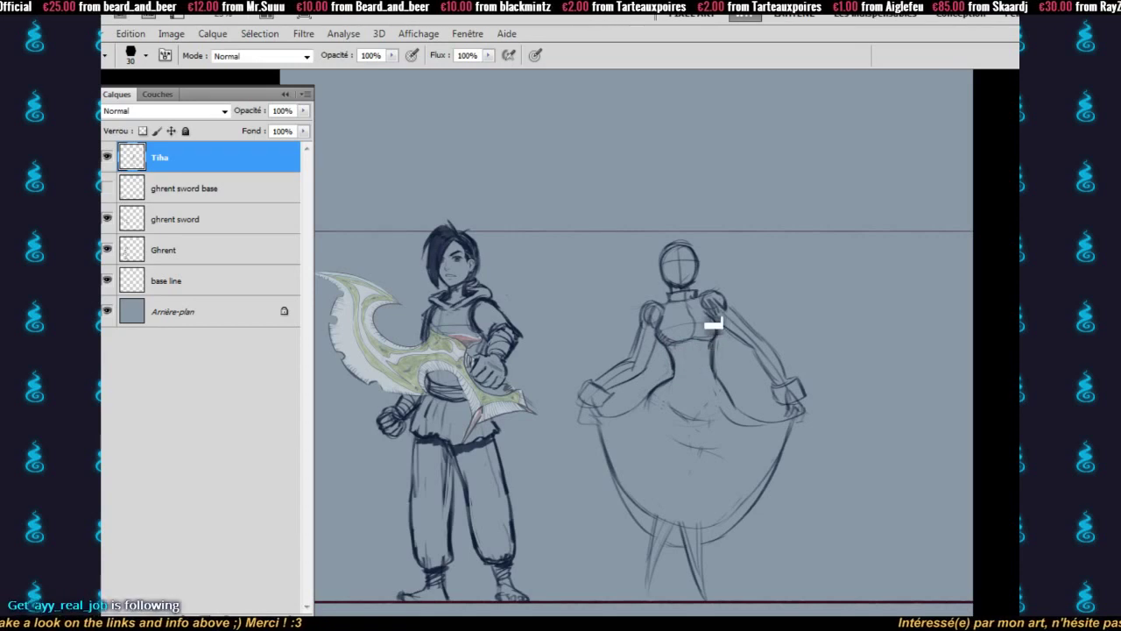
- Clean up and redraw the bust contour on the side of Tiha's torso away from Ghrent, below the armpit
key(e)
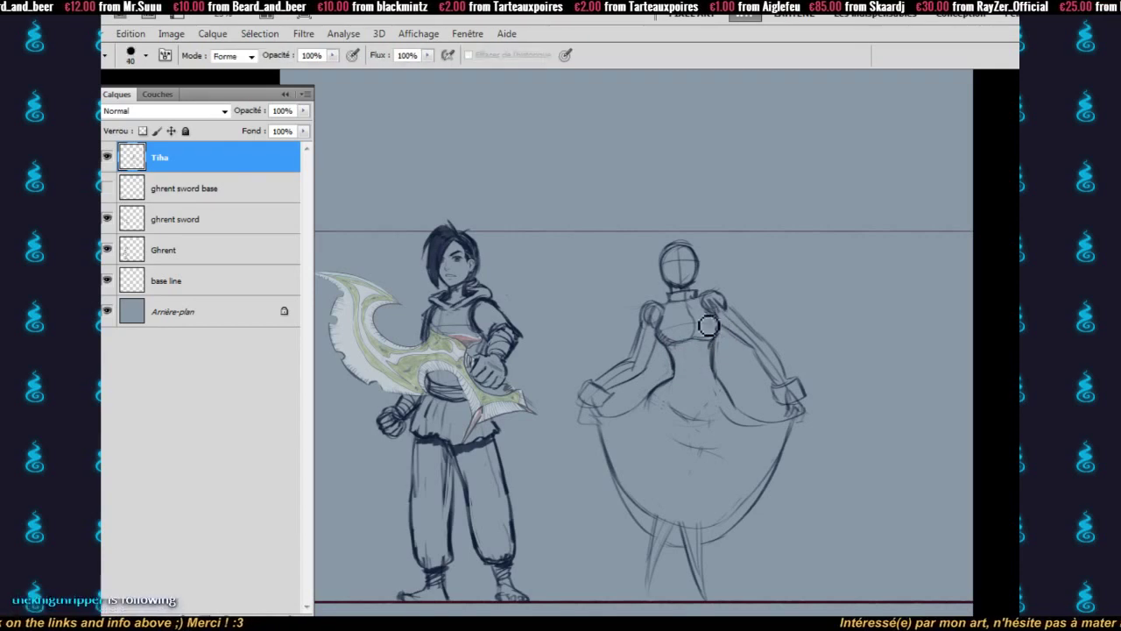
key(b)
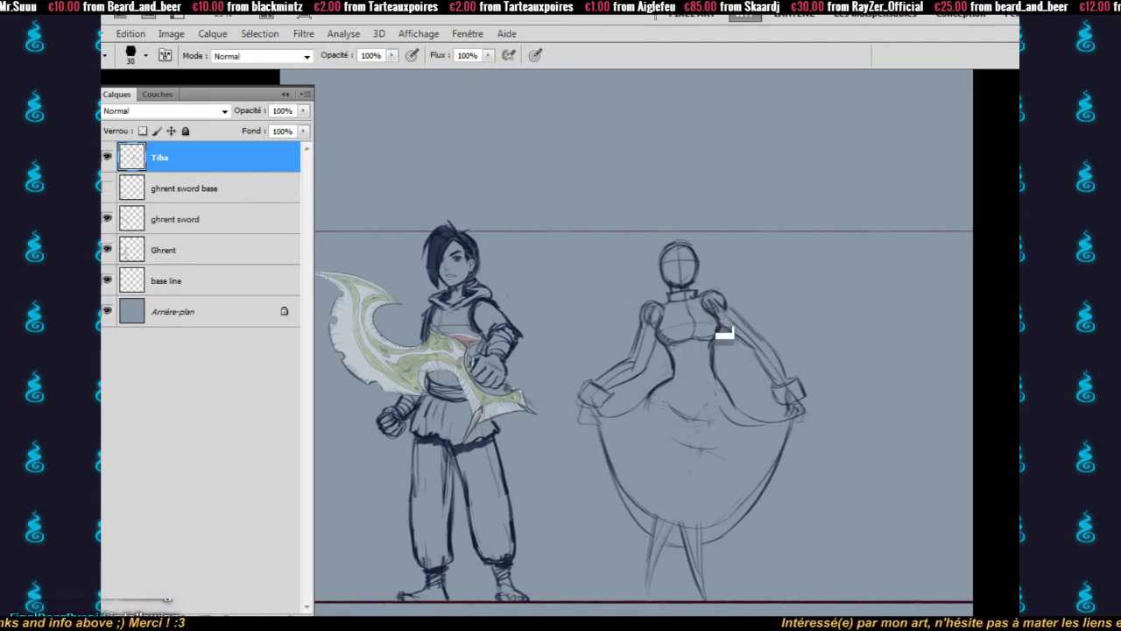
key(e)
key(b)
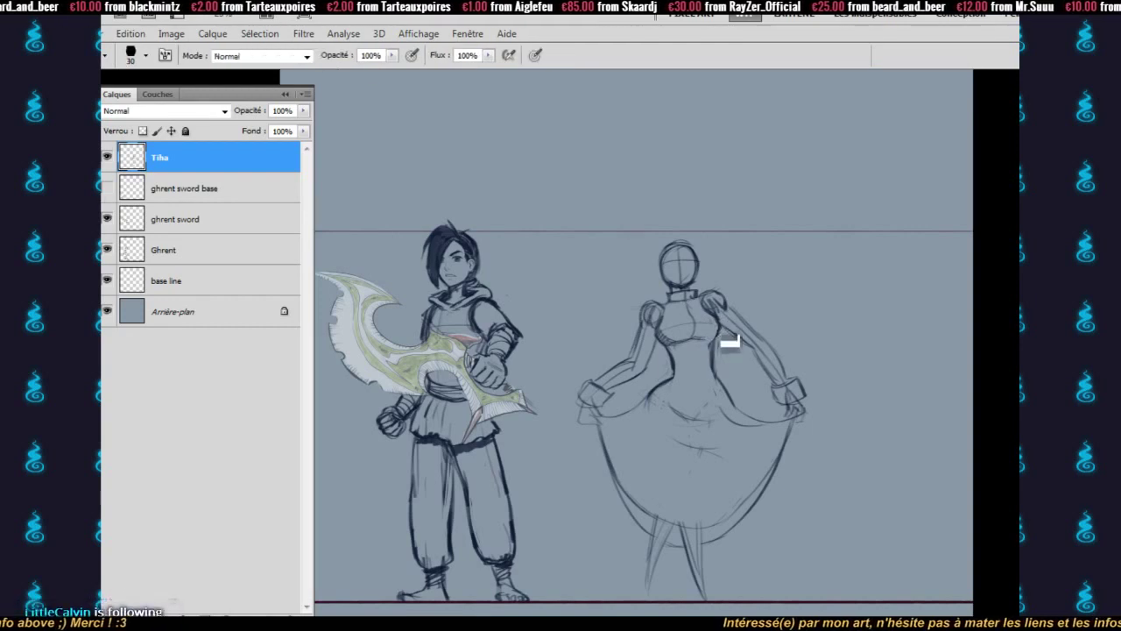
key(e)
key(b)
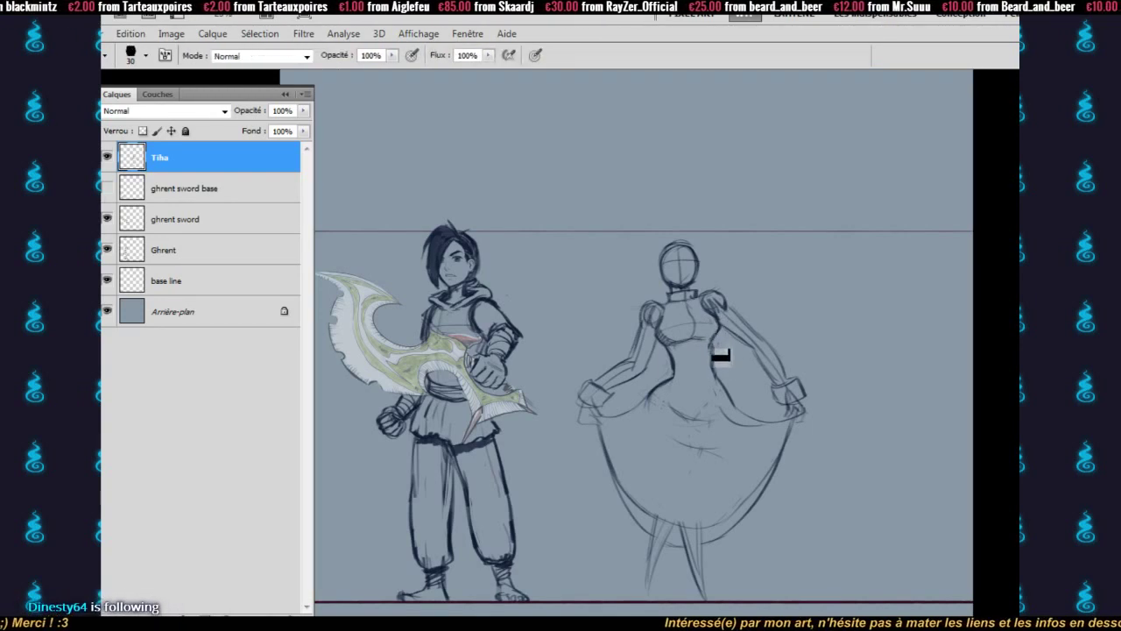
- Draw a wide belt around Tiha's waist and fill it with dark hatching
key(e)
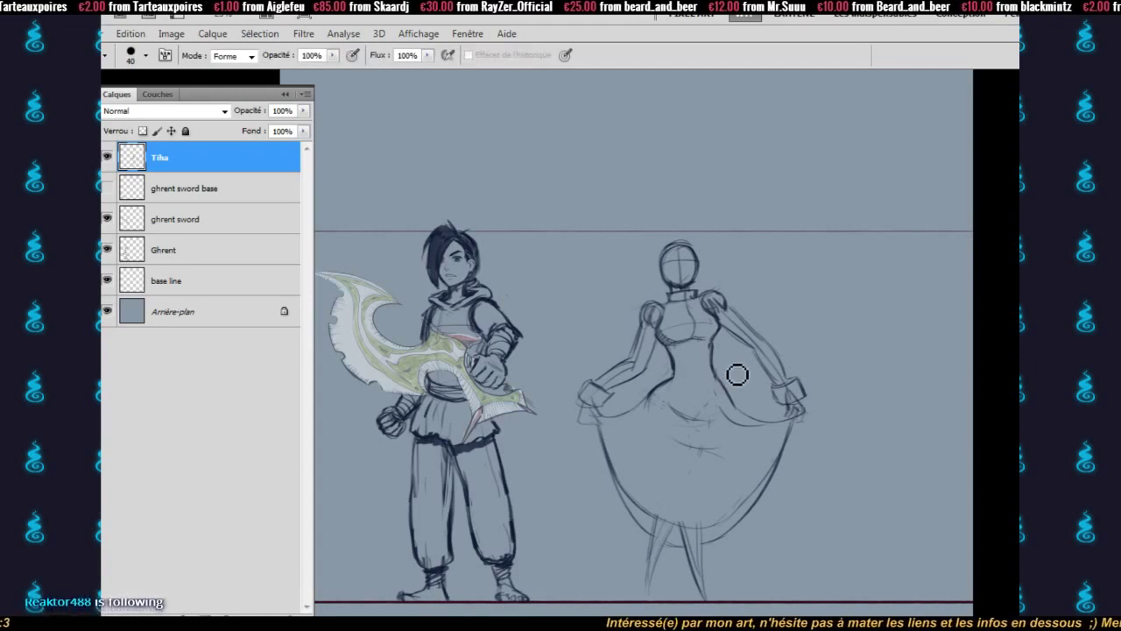
key(b)
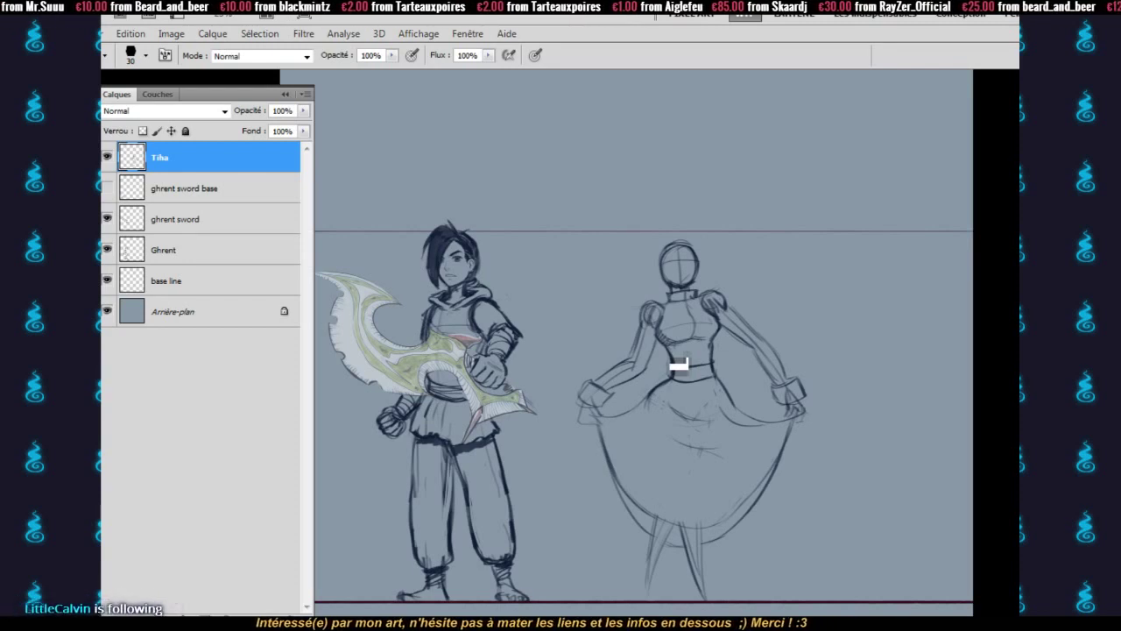
mouse_move(679, 365)
mouse_down()
mouse_move(681, 391)
mouse_move(681, 378)
mouse_move(690, 376)
mouse_move(687, 394)
mouse_move(719, 382)
mouse_up()
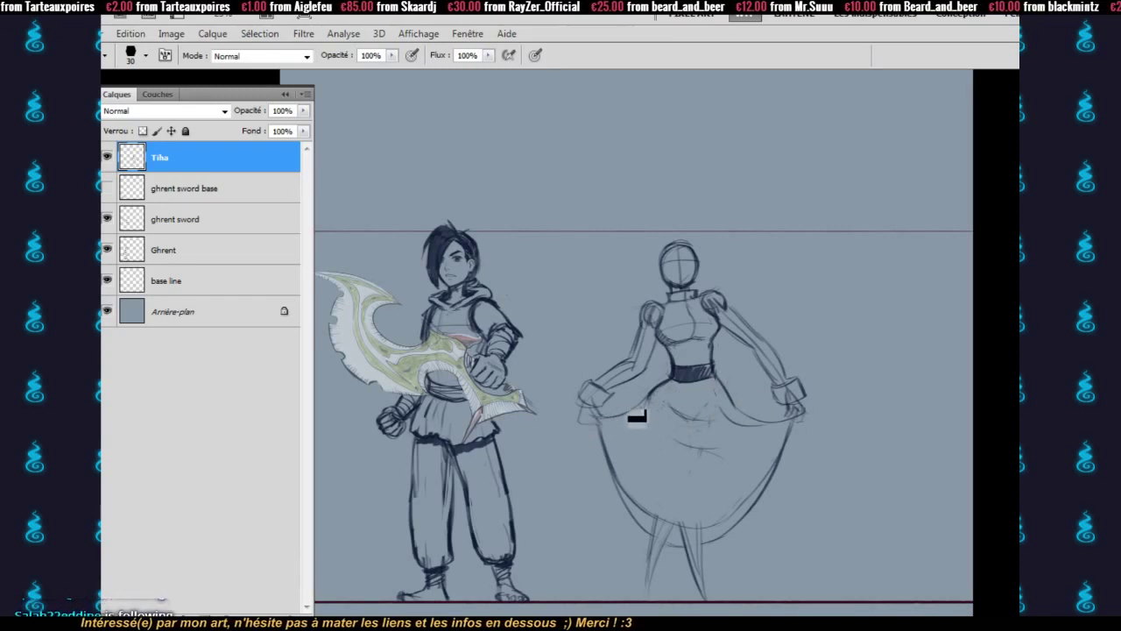
- Erase Tiha's arm on the side away from Ghrent, from below the puffed shoulder down to the cuff
drag(716, 295, 710, 321)
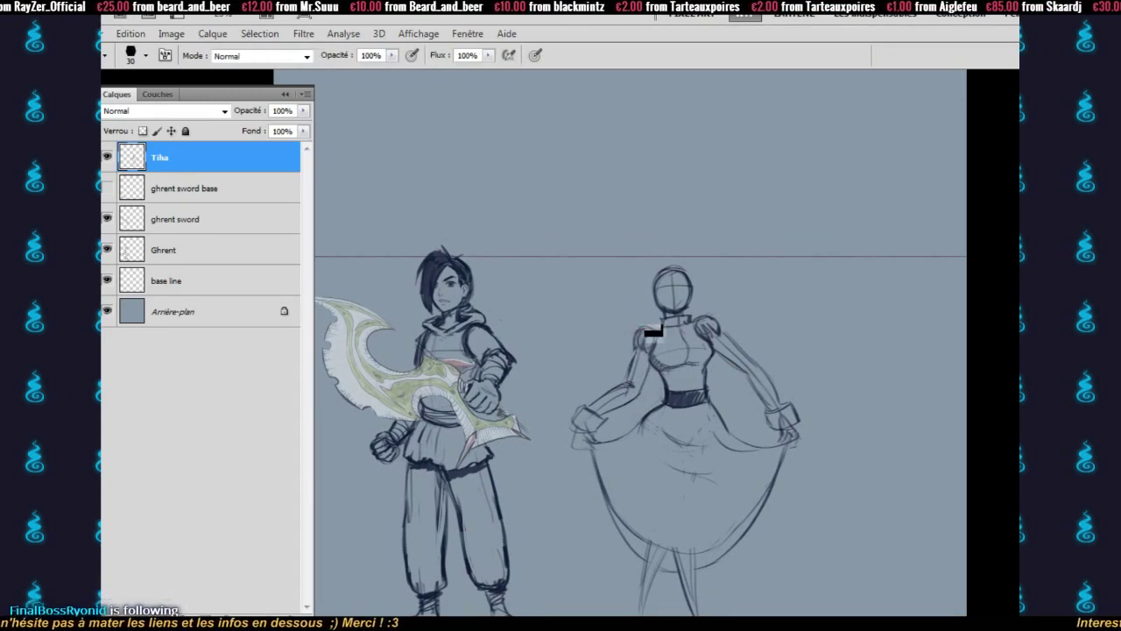
drag(769, 374, 766, 376)
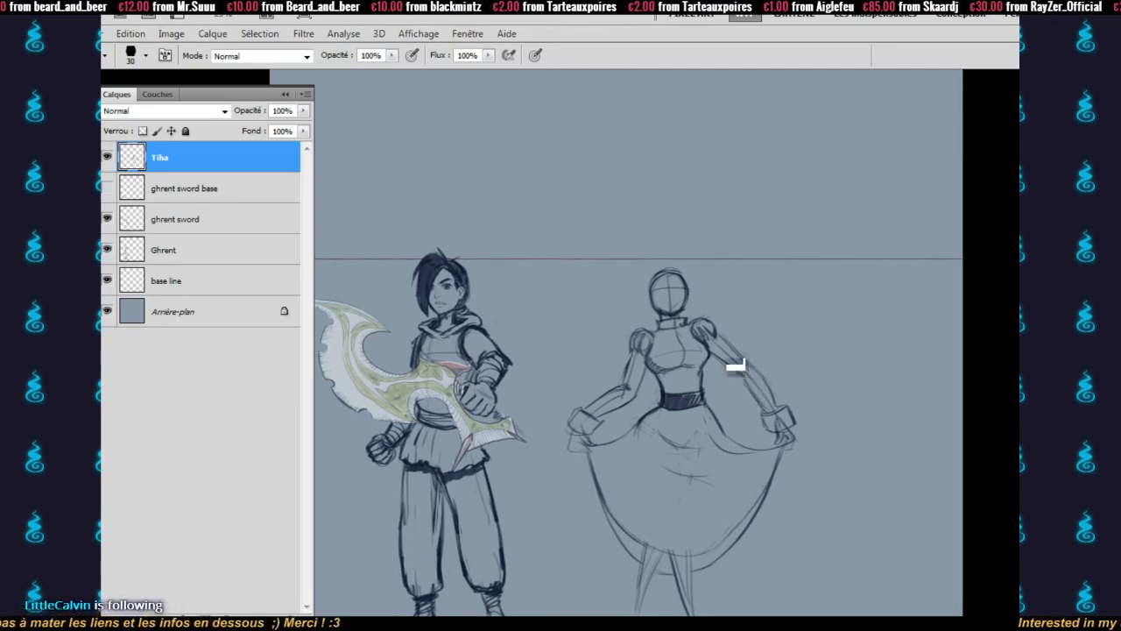
key(e)
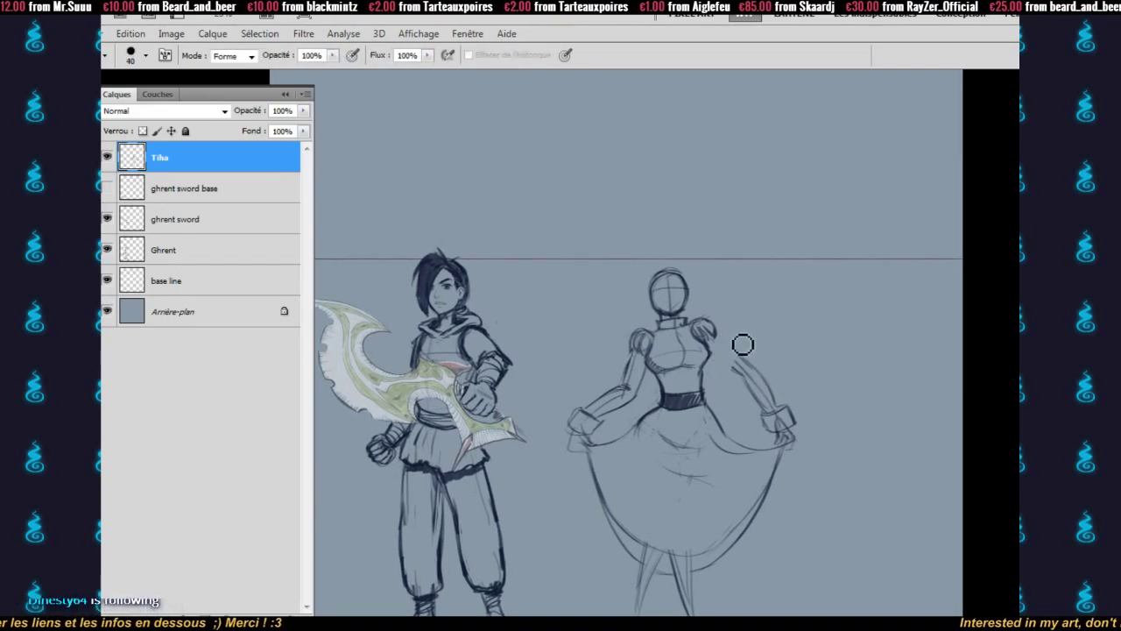
mouse_move(743, 345)
mouse_down()
mouse_move(737, 385)
mouse_move(758, 356)
mouse_move(753, 389)
mouse_move(770, 380)
mouse_move(779, 409)
mouse_up()
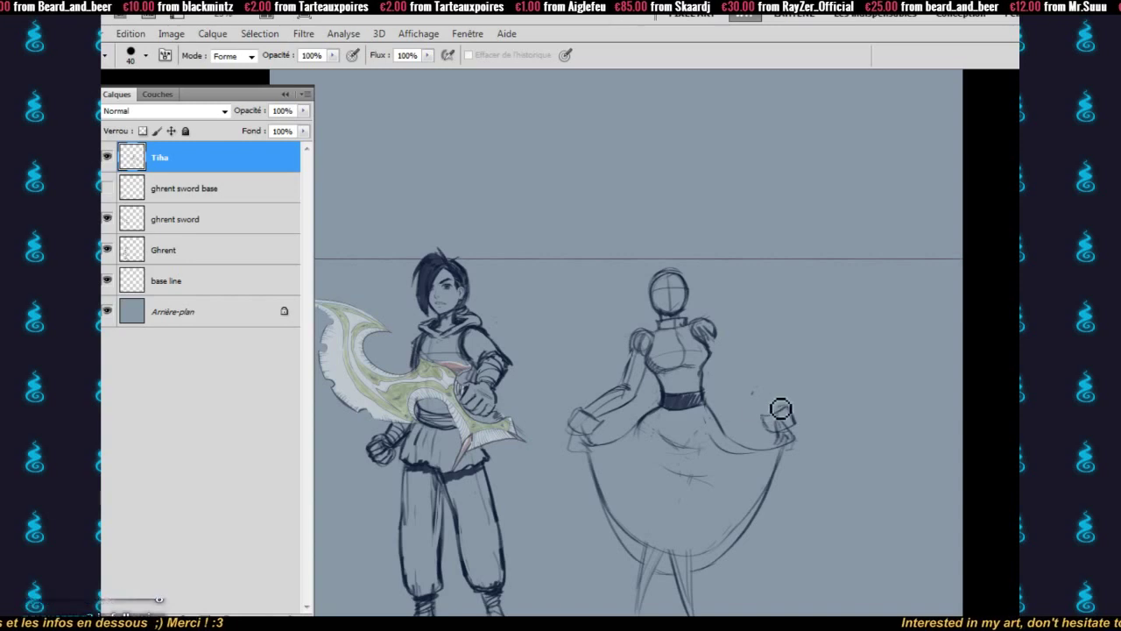
- Redraw the erased arm with a lower, more bent elbow, connecting the puffed shoulder to the cuff
key(r)
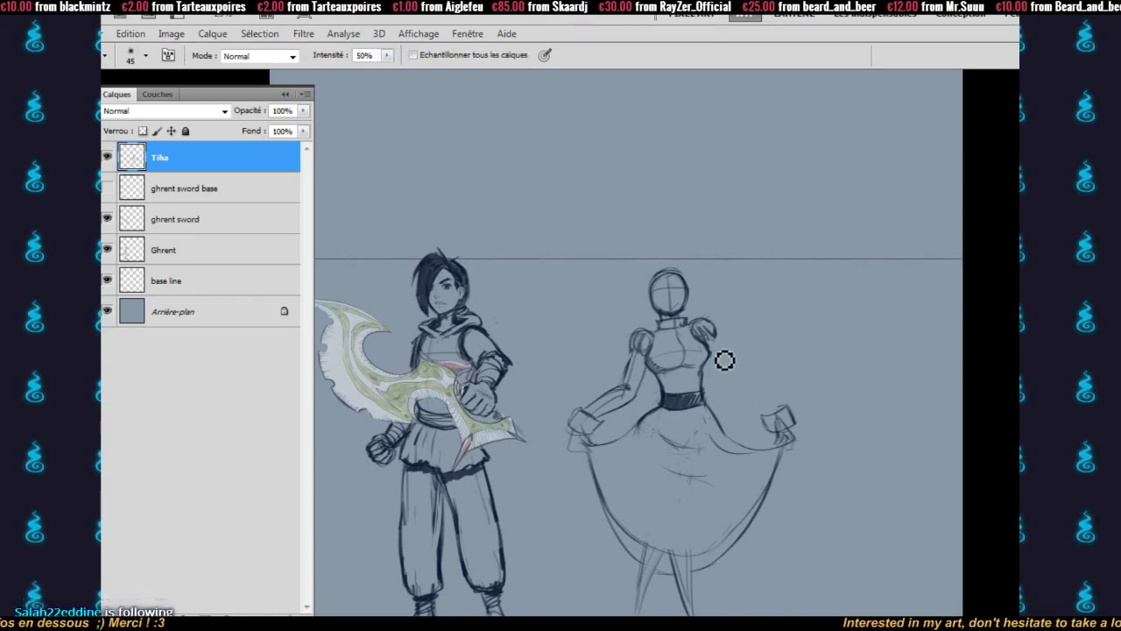
key(b)
mouse_move(719, 345)
mouse_down()
mouse_move(729, 385)
mouse_move(771, 412)
mouse_up()
mouse_move(713, 338)
mouse_down()
mouse_move(729, 385)
mouse_move(713, 373)
mouse_move(731, 385)
mouse_up()
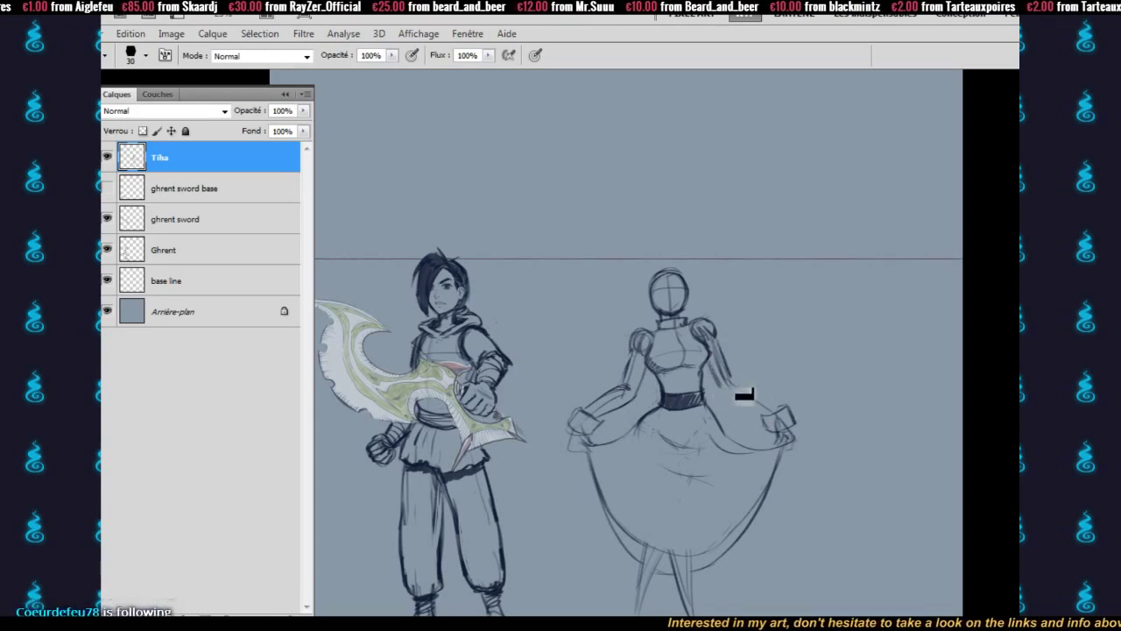
key(e)
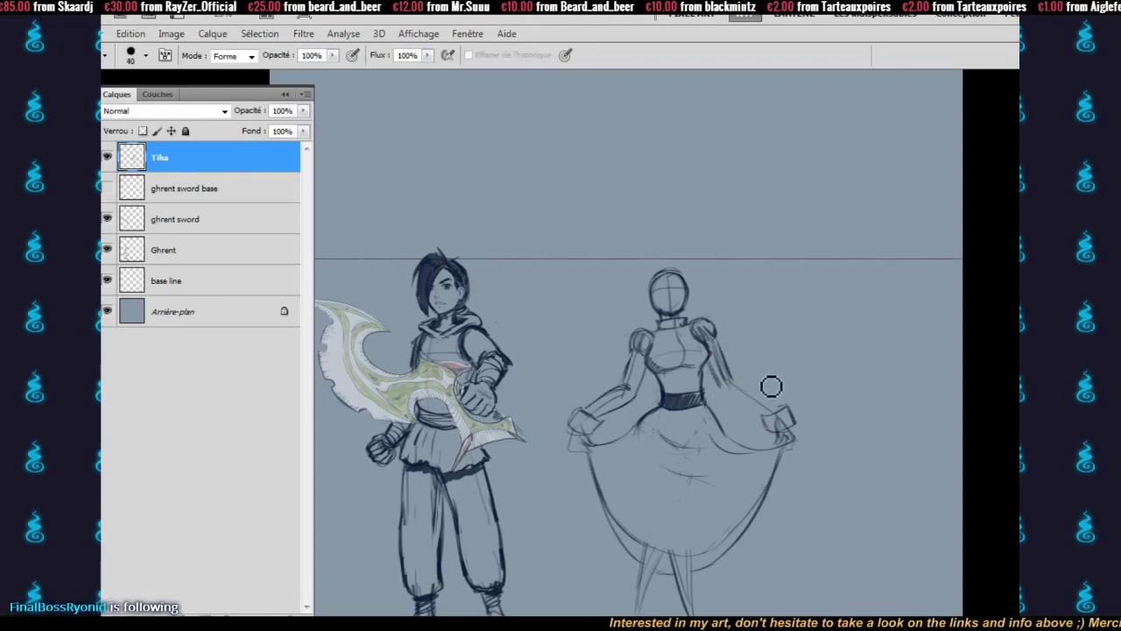
key(b)
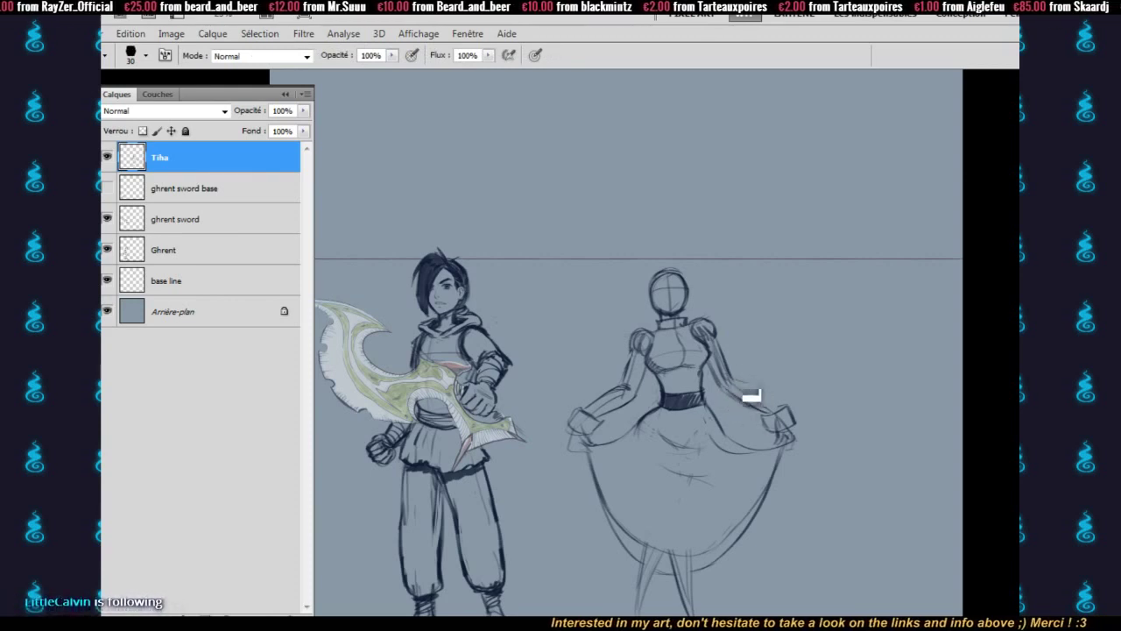
- Clean up the hand below the redrawn arm and sketch its fingers gripping the skirt, reducing the brush size to 15
key(e)
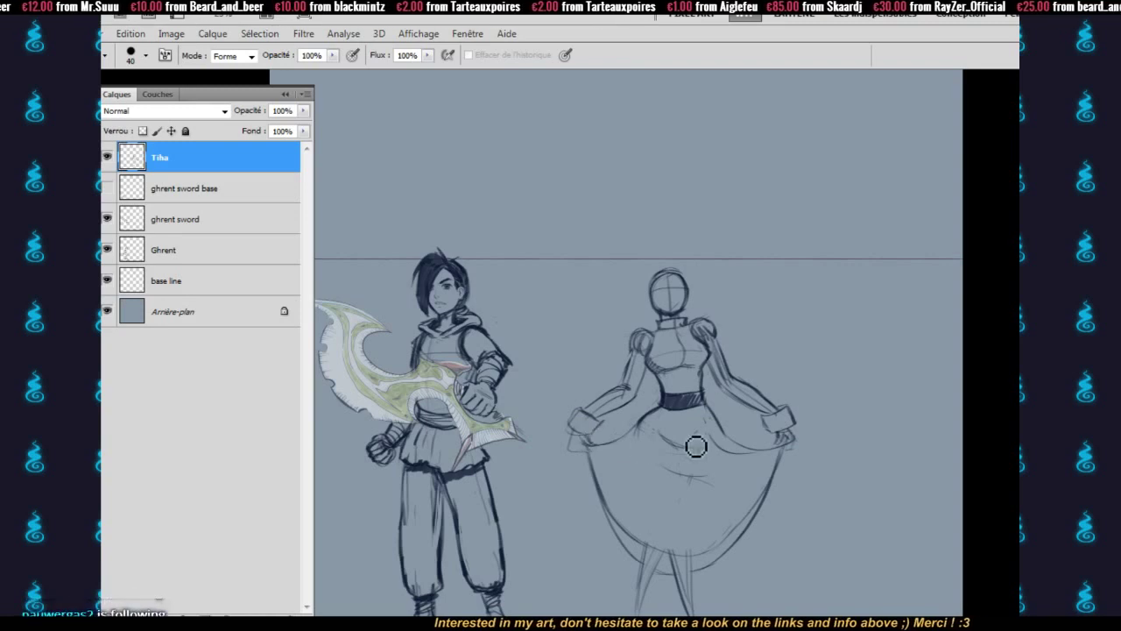
key(b)
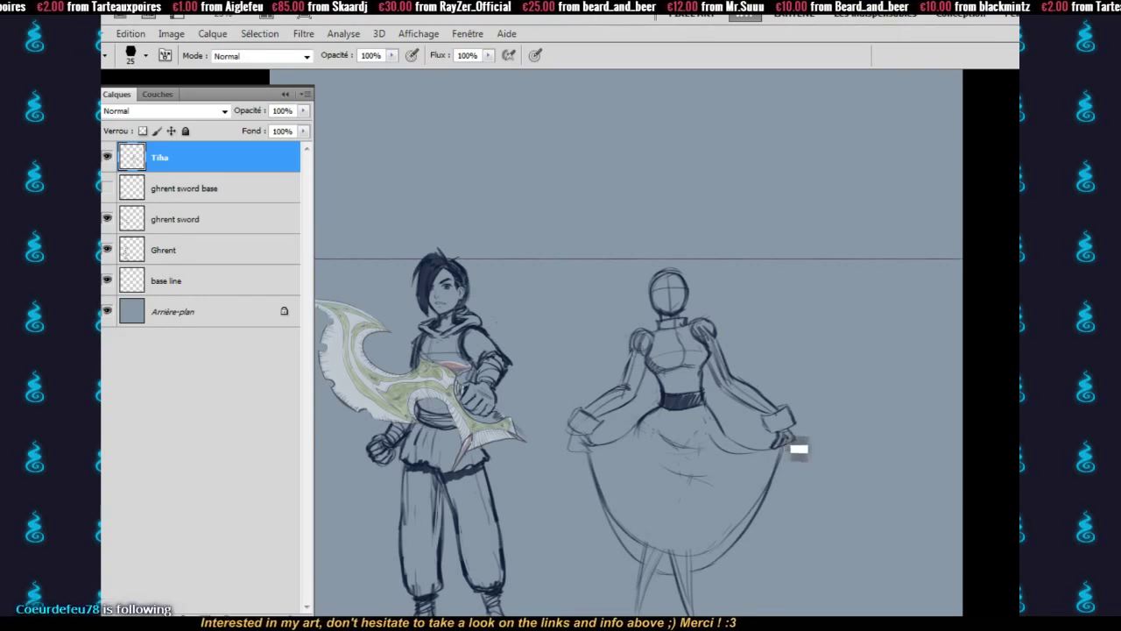
key(e)
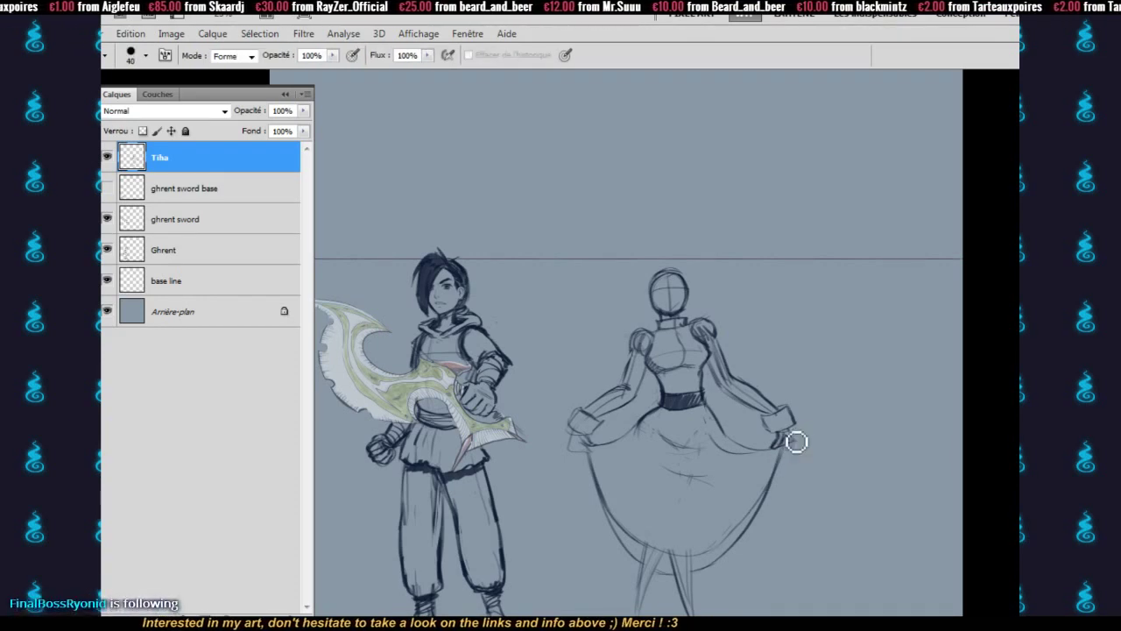
key(b)
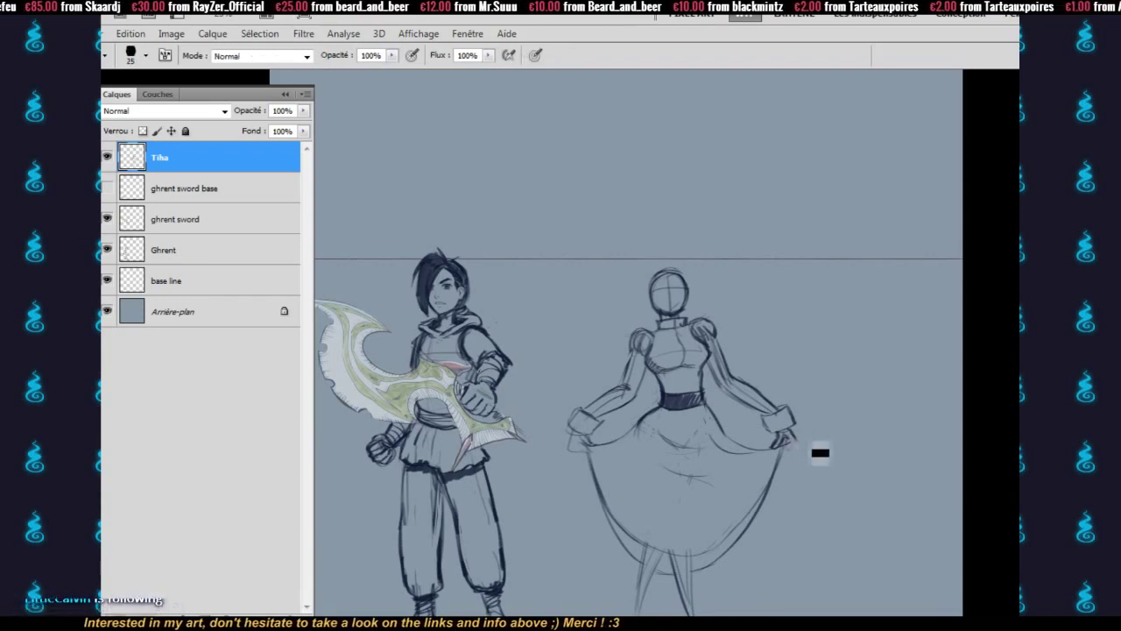
key(bracketleft)
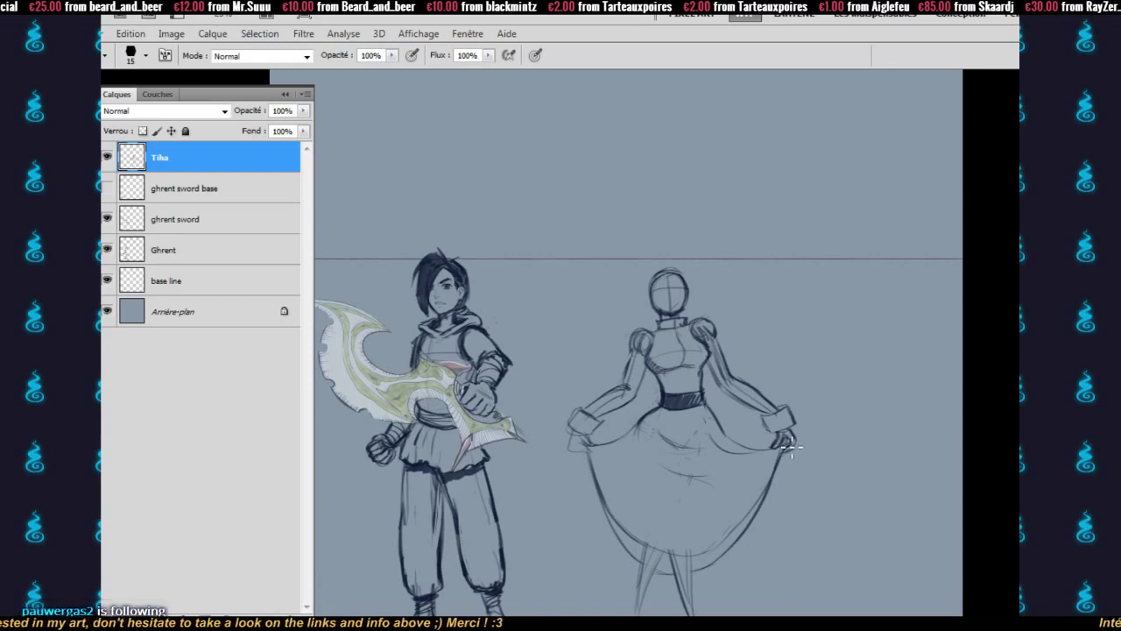
- Erase the rough lines of Tiha's hand nearest Ghrent and redraw it pinching the skirt edge
ctrl+click(584, 447)
ctrl+click(583, 445)
key(e)
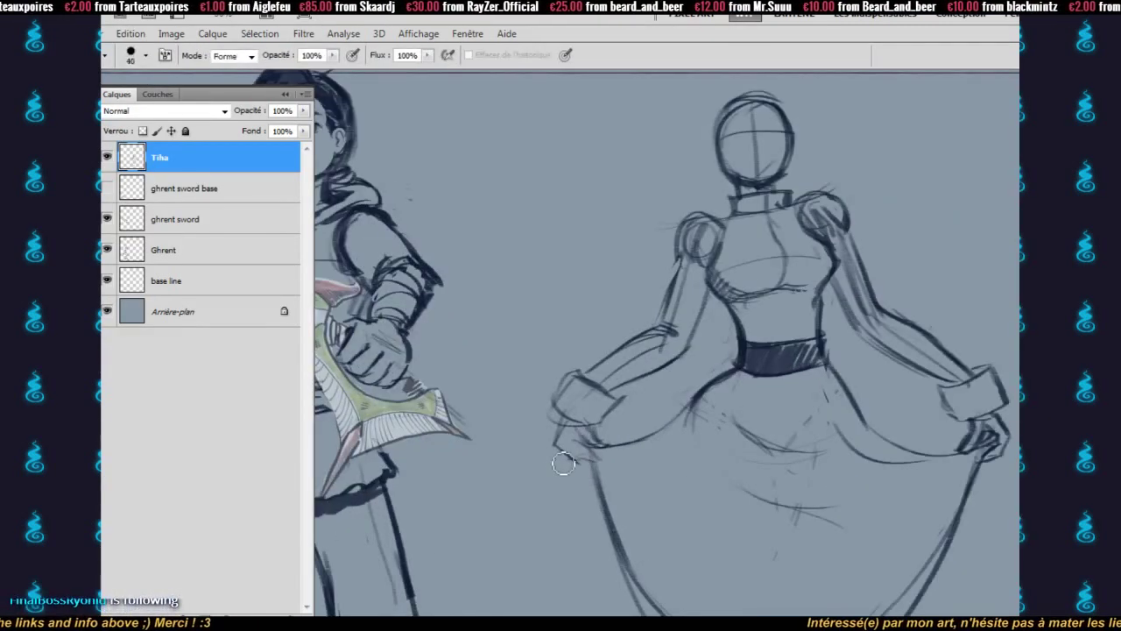
key(b)
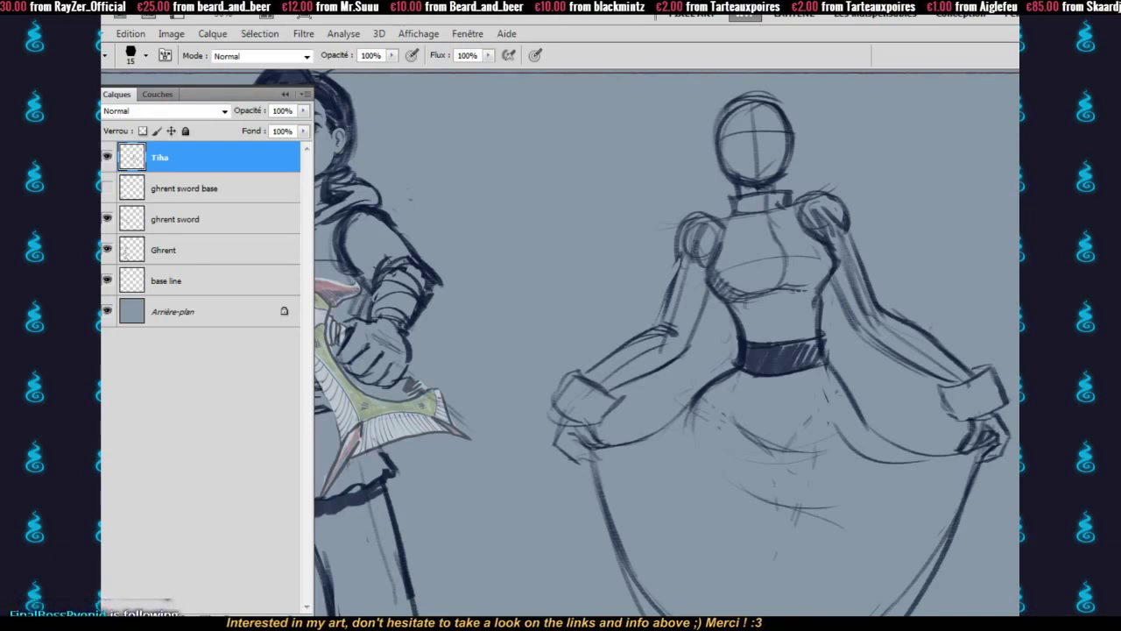
- Shape Tiha's lower leg nearest Ghrent below the skirt hem and draw its foot with raised heel on the ground line
drag(839, 530, 819, 467)
drag(872, 532, 860, 469)
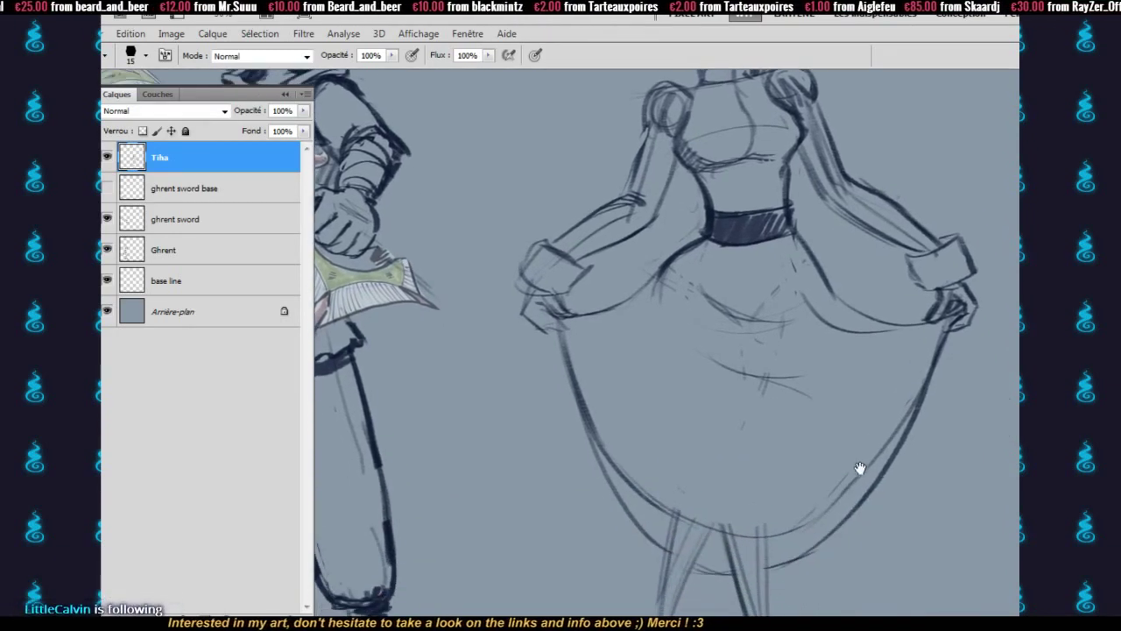
key(e)
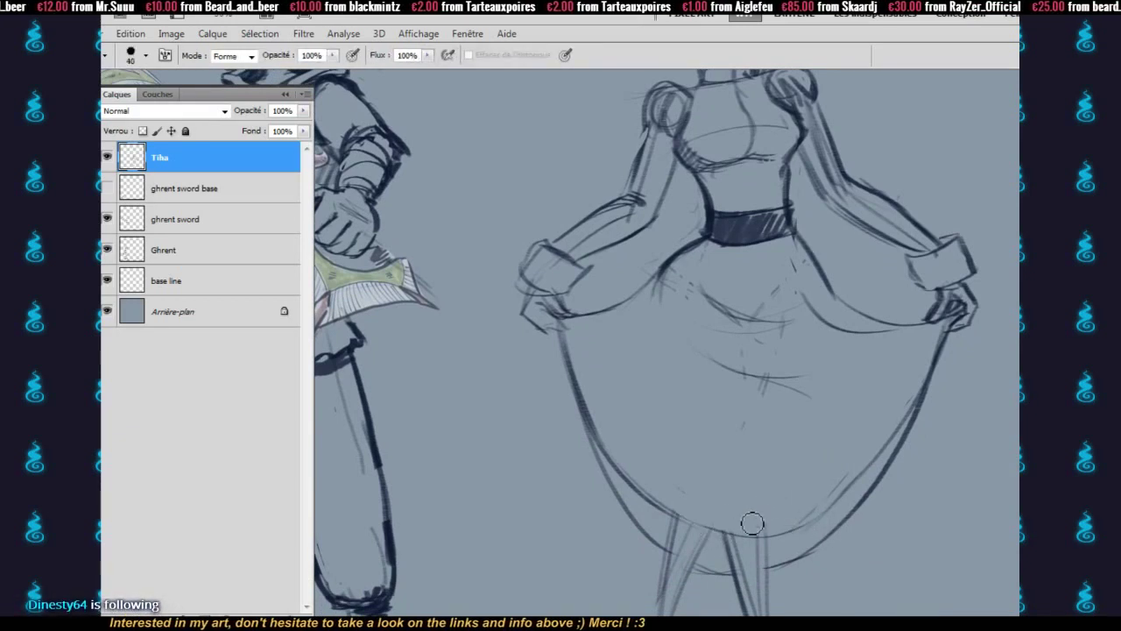
key(z)
alt+click(845, 488)
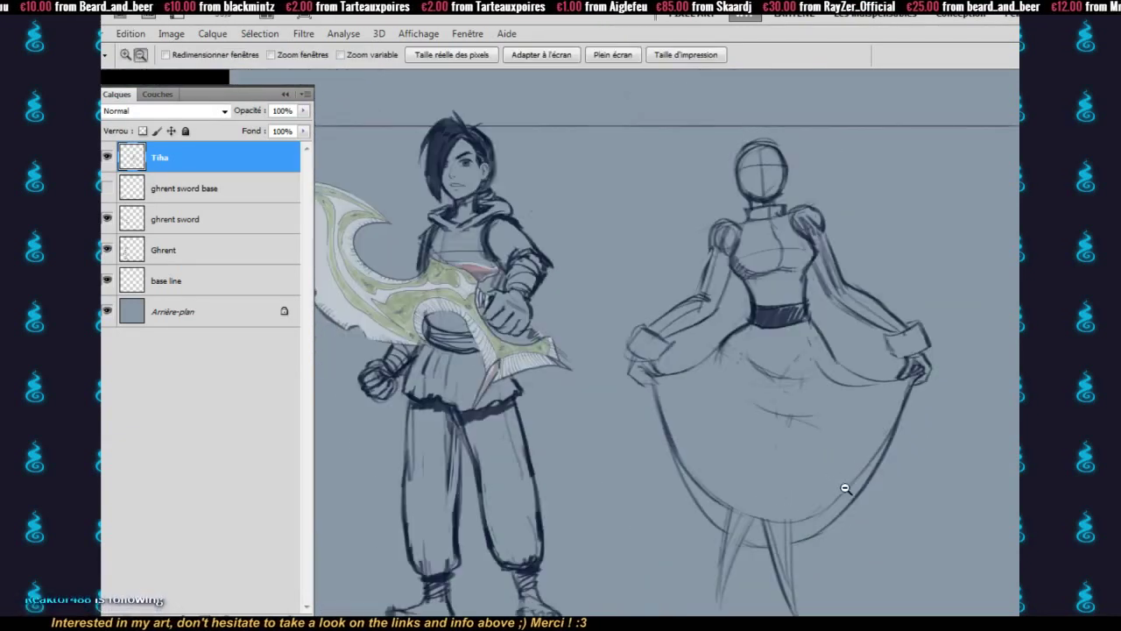
key(e)
mouse_move(790, 547)
mouse_down()
mouse_move(781, 461)
mouse_move(782, 507)
mouse_up()
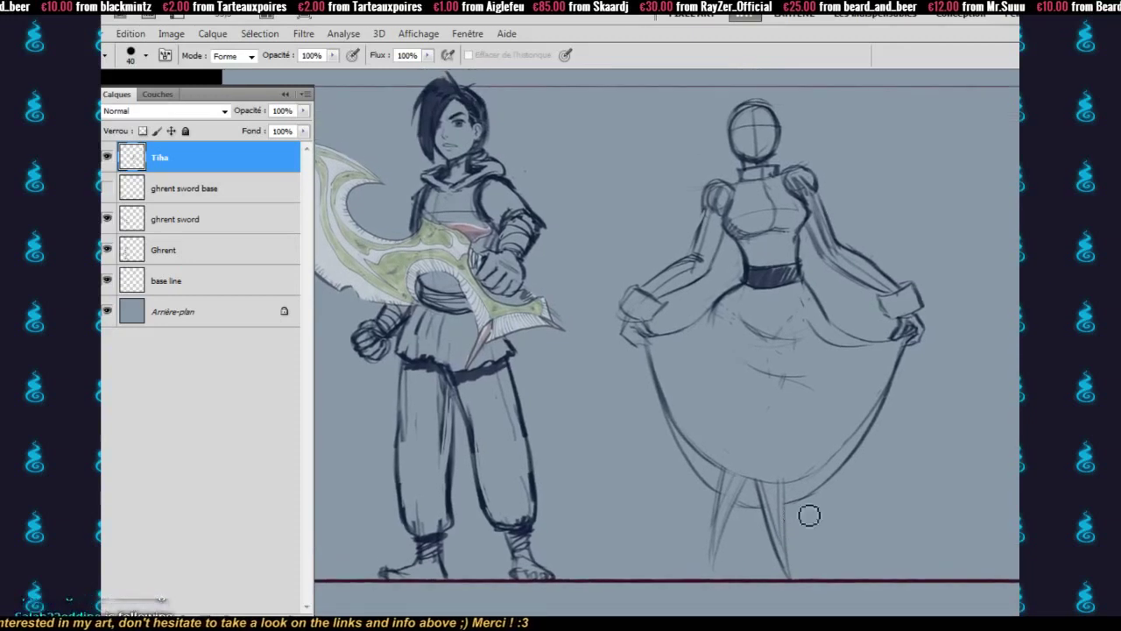
key(b)
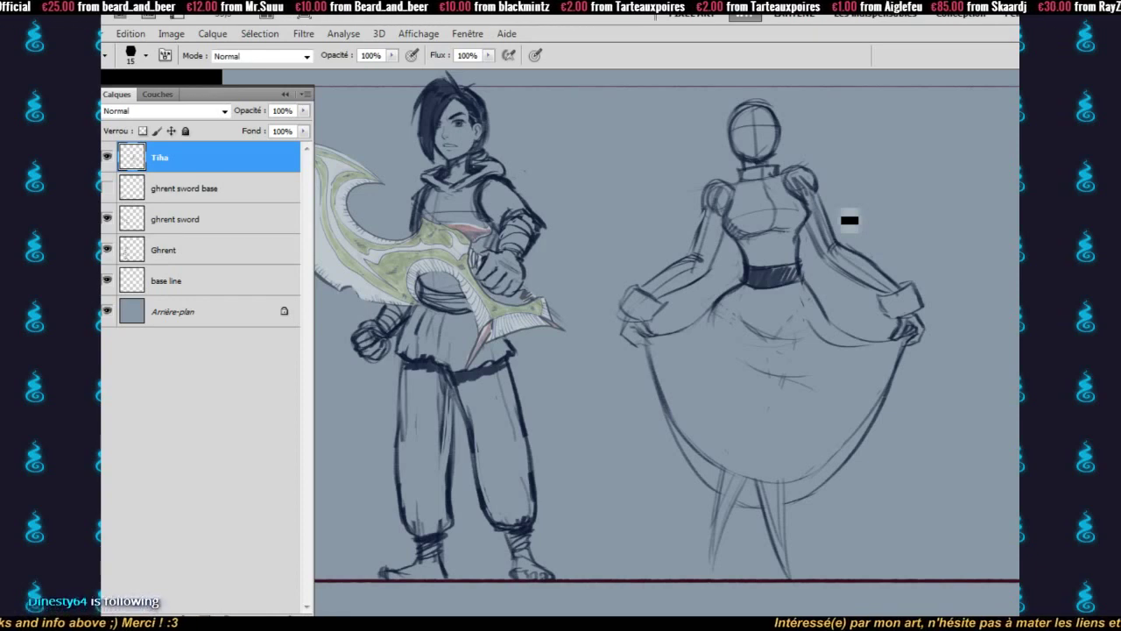
scroll(727, 531, down, 3)
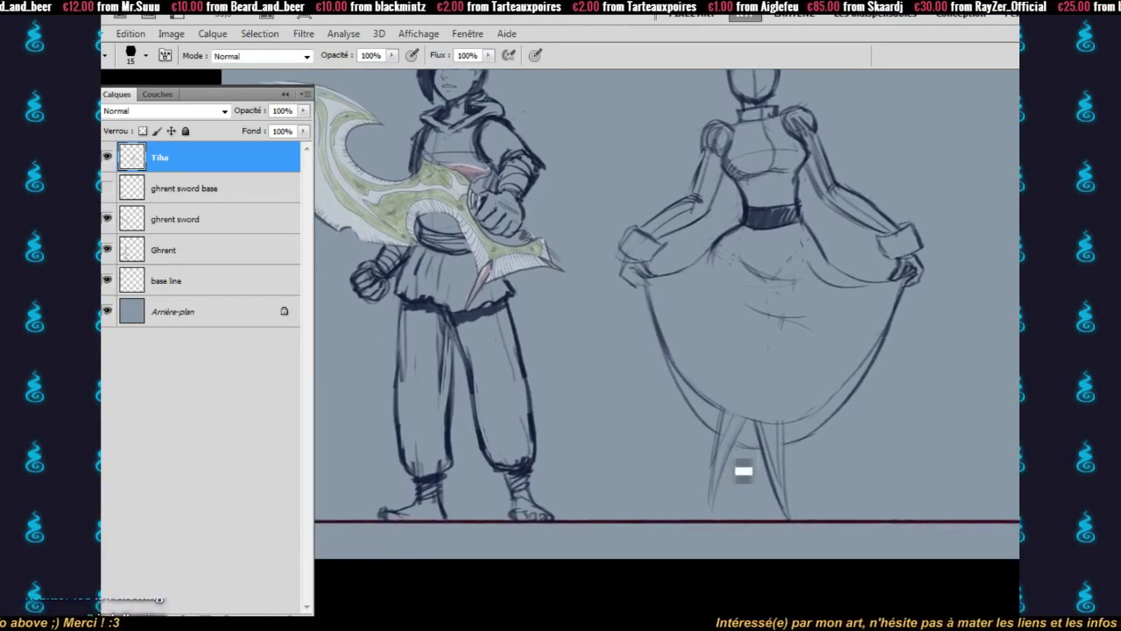
drag(712, 469, 708, 483)
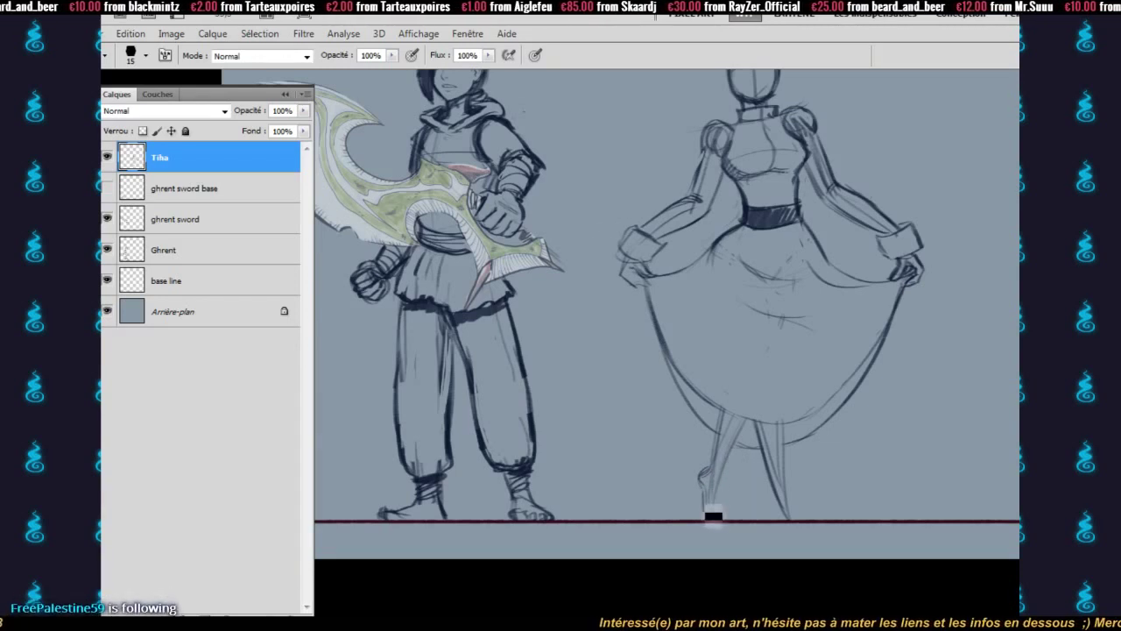
drag(716, 525, 735, 525)
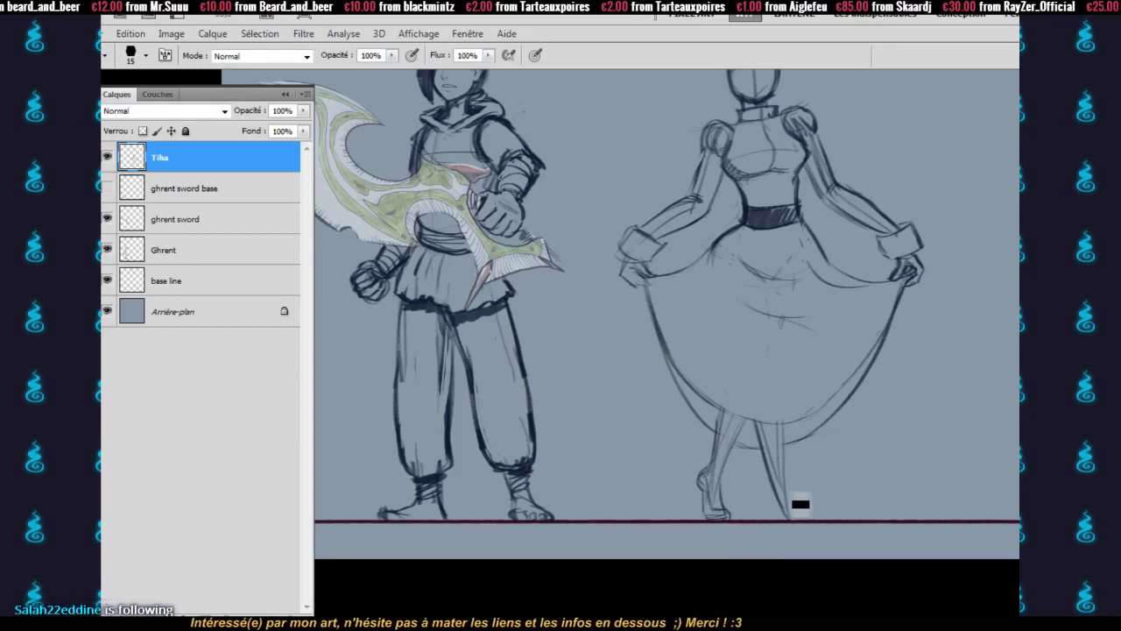
- Erase the pointed end of Tiha's other leg and redraw the ankle and shoe standing on the ground line
key(e)
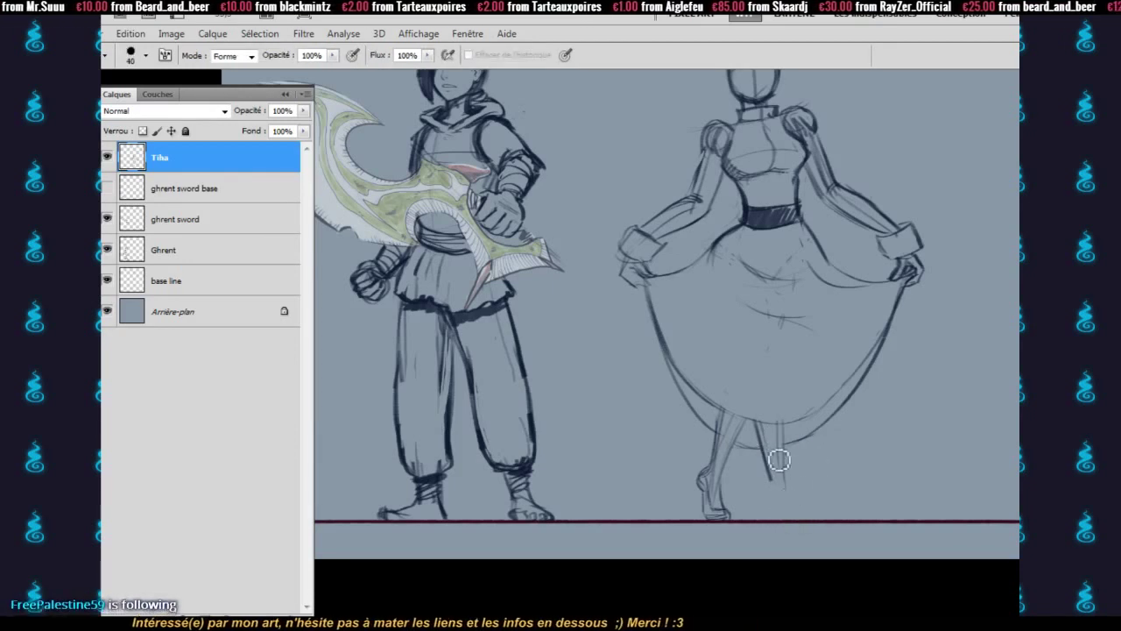
key(b)
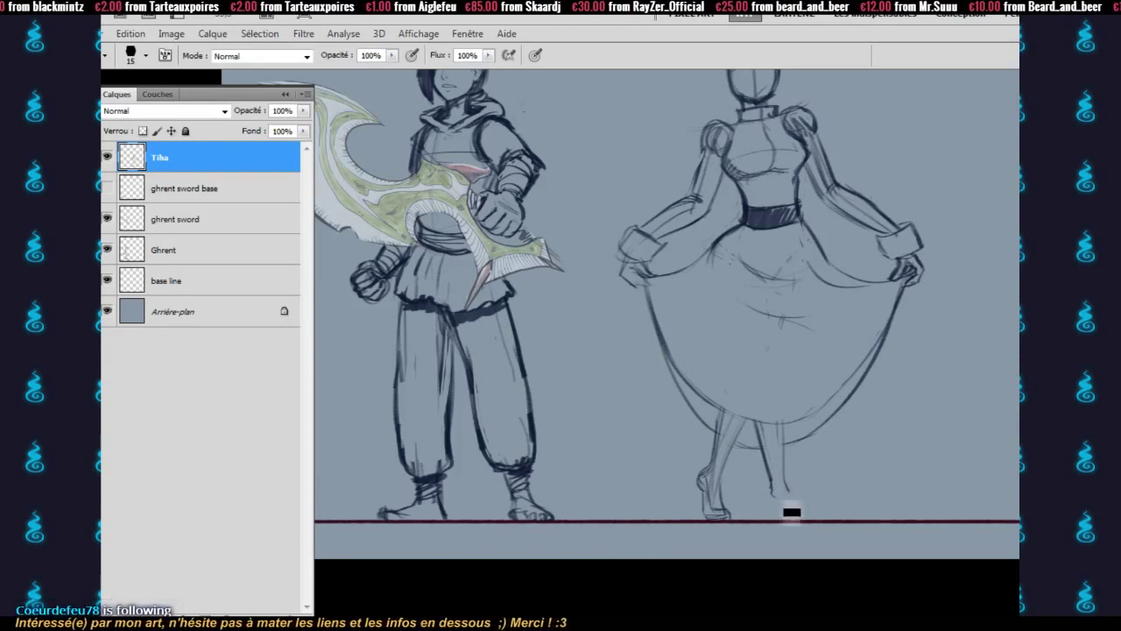
key(e)
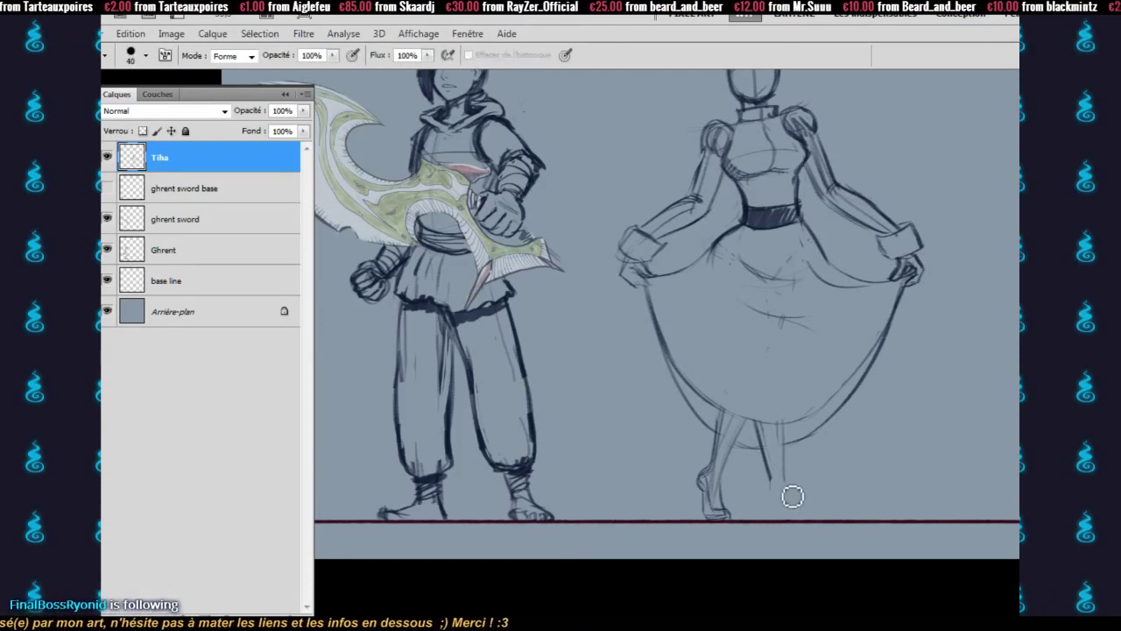
key(b)
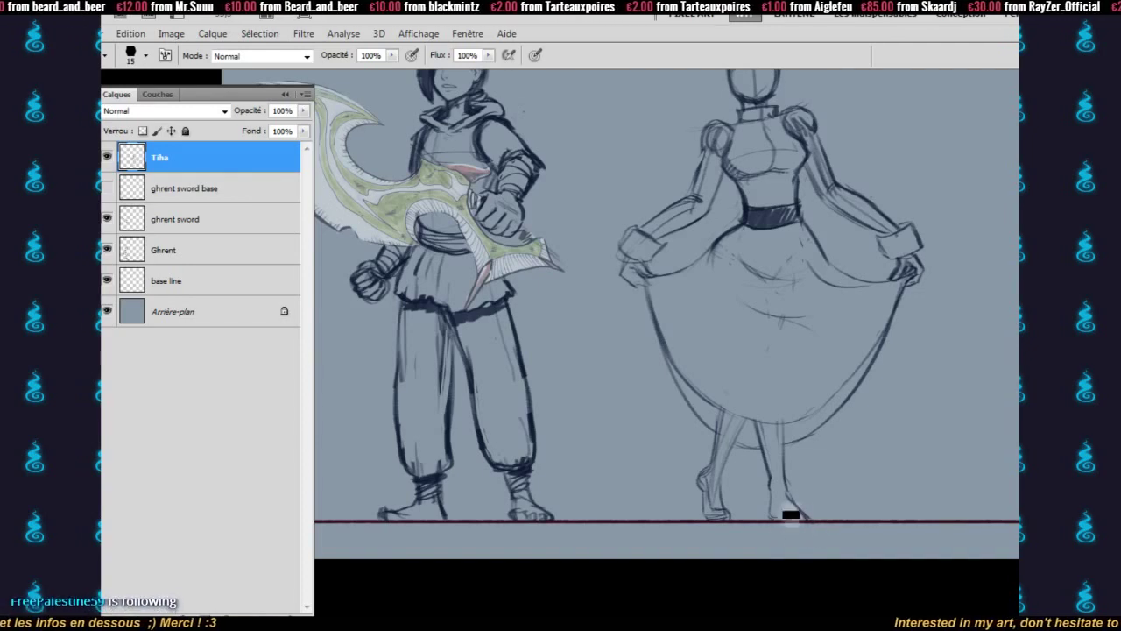
key(e)
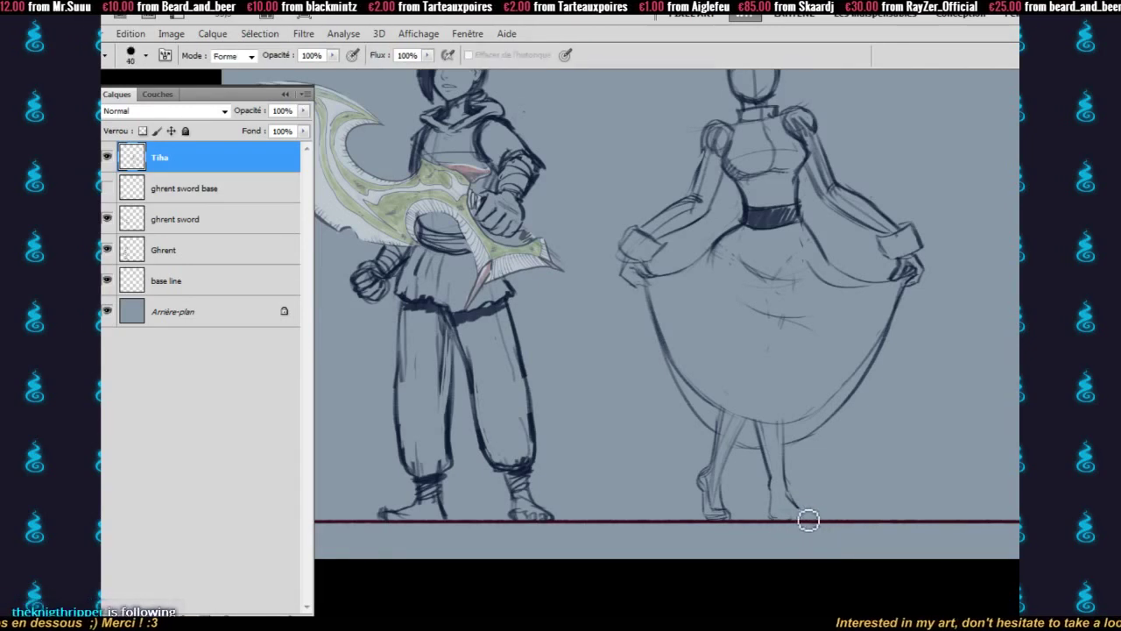
key(b)
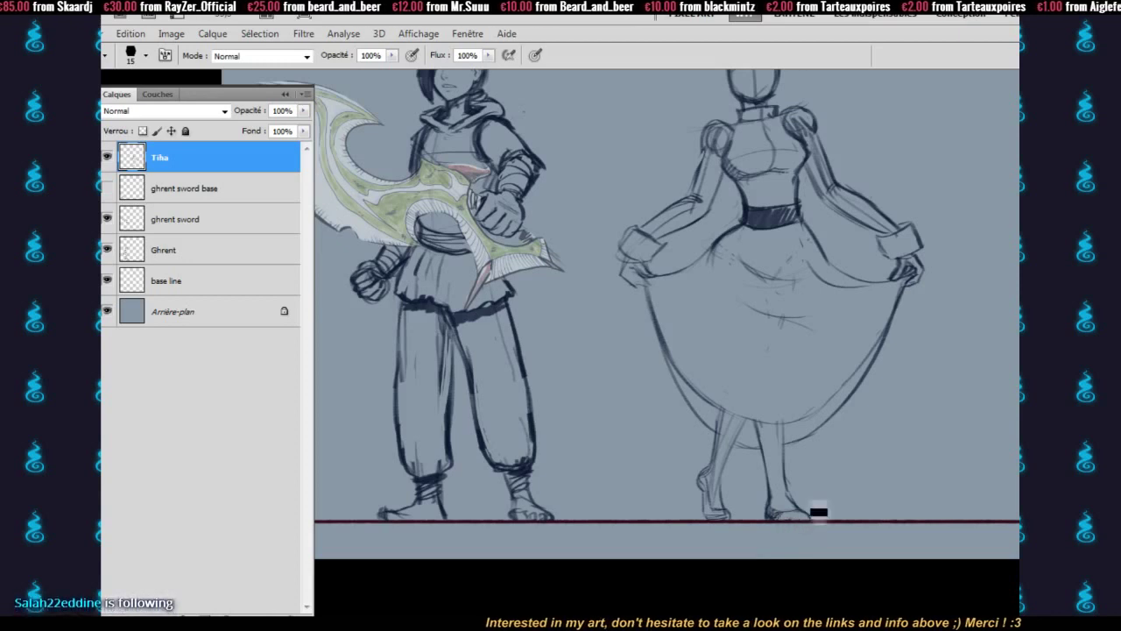
- Clean up Tiha's shoe on the ground line and hatch the underside of her skirt between the front and back hems
key(e)
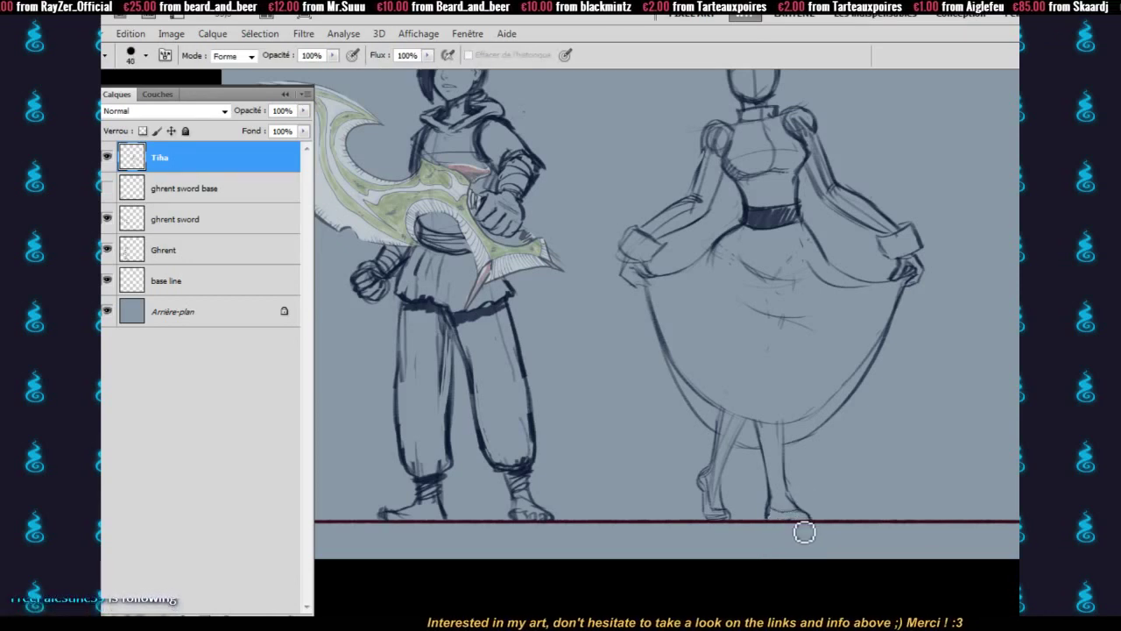
key(b)
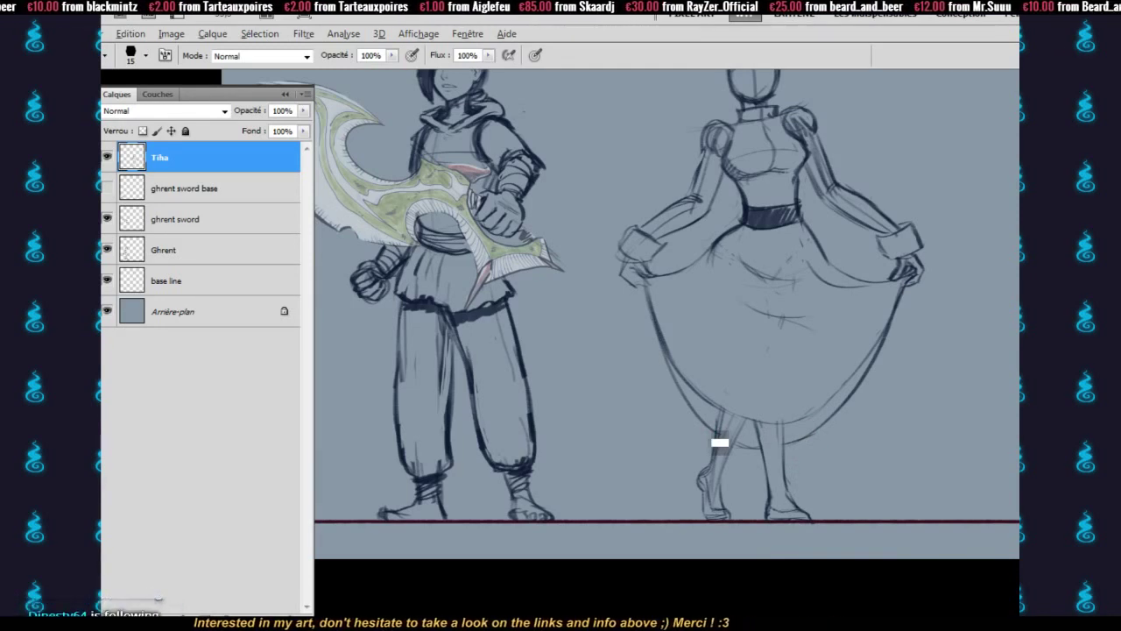
scroll(720, 443, up, 1)
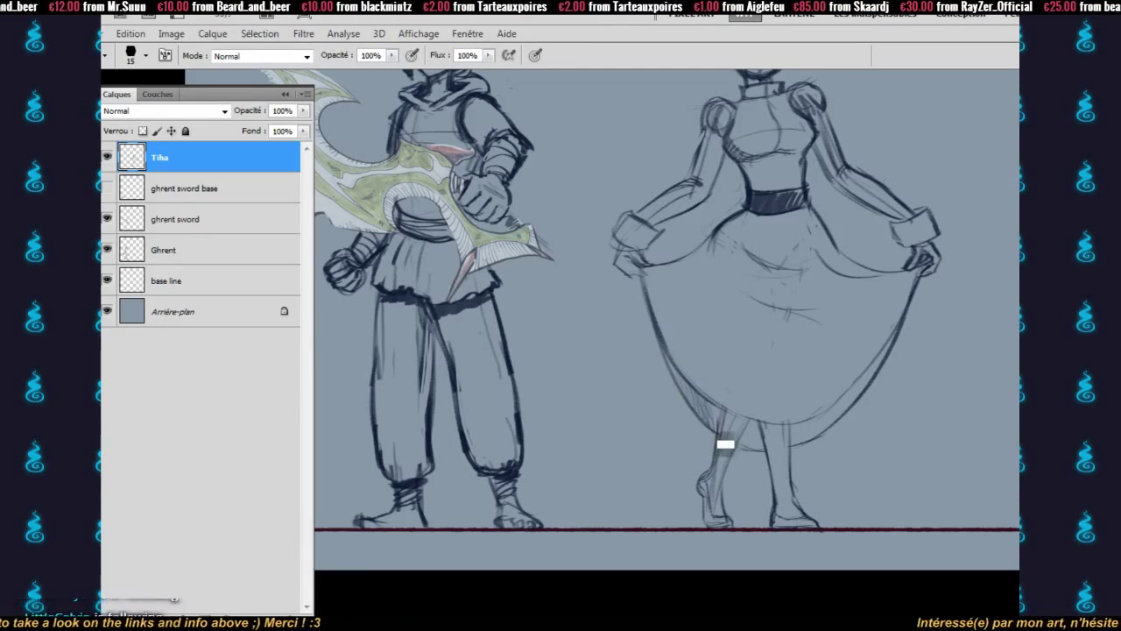
mouse_move(751, 454)
mouse_down()
mouse_move(761, 460)
mouse_move(801, 424)
mouse_up()
key(space)
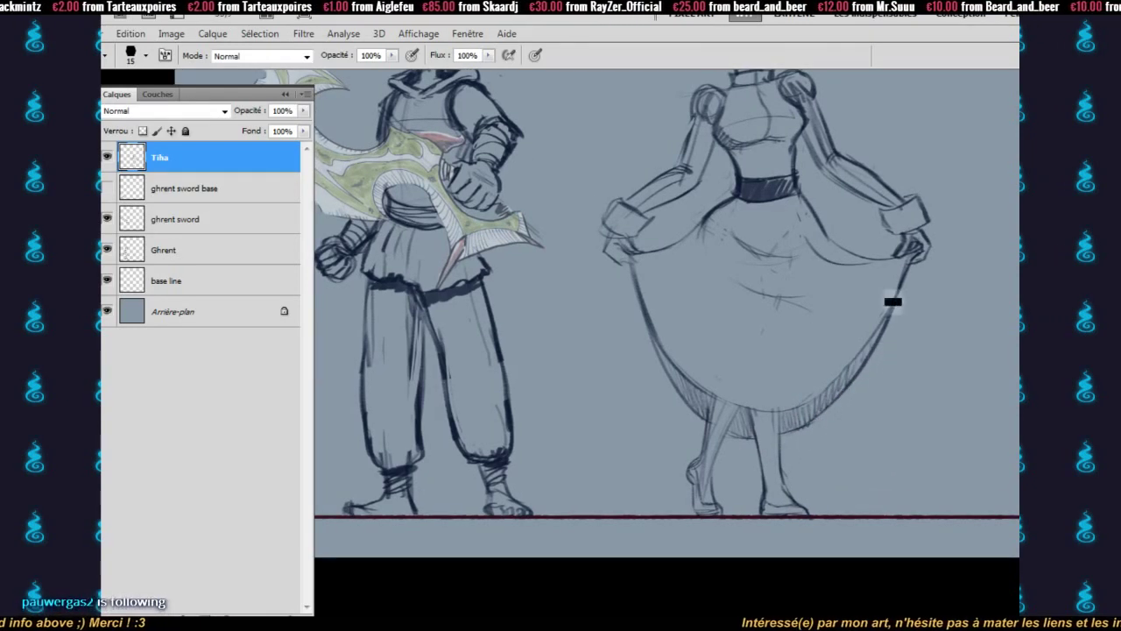
key(space)
- Draw a curved inner line across Tiha's skirt from hand to hand, parallel to the hem, and clean up its lower stretch
drag(847, 229, 822, 362)
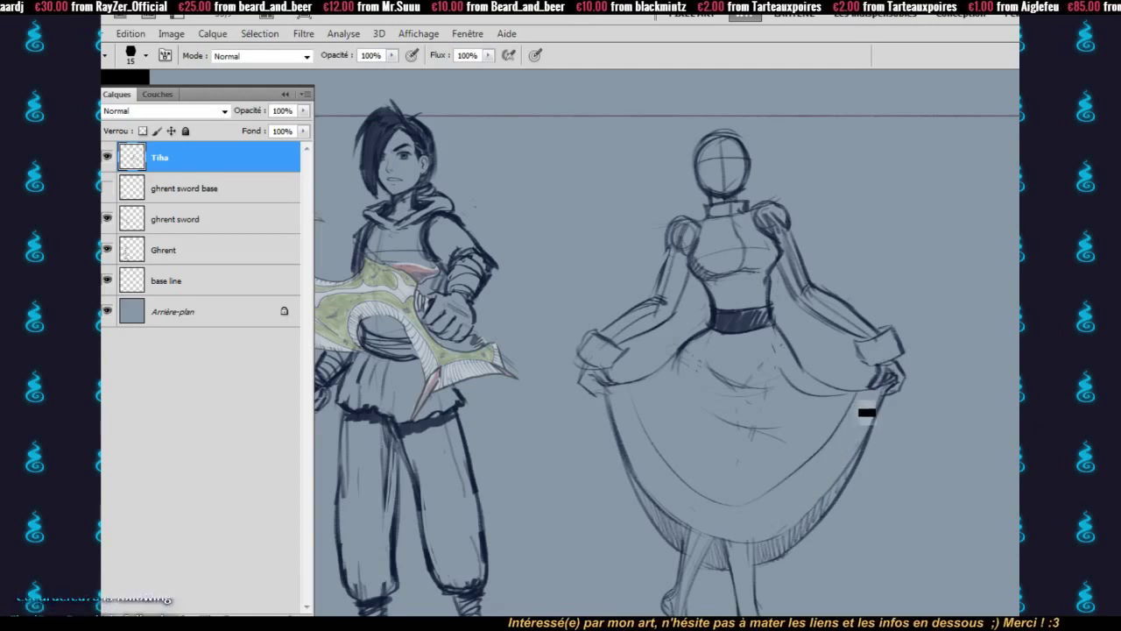
drag(791, 446, 802, 452)
key(e)
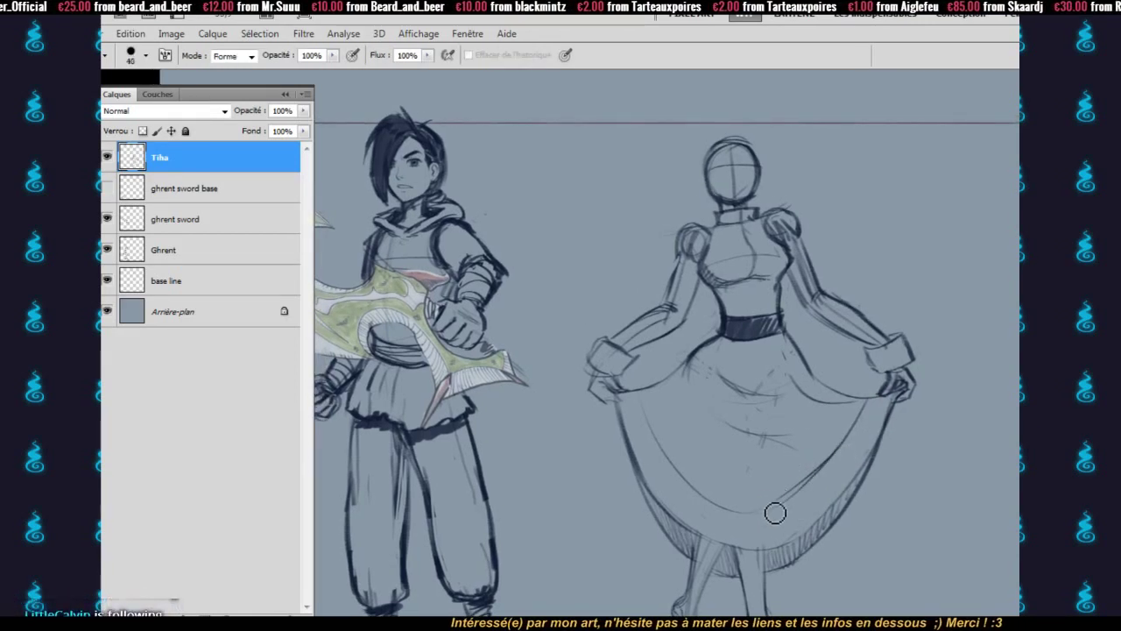
key(b)
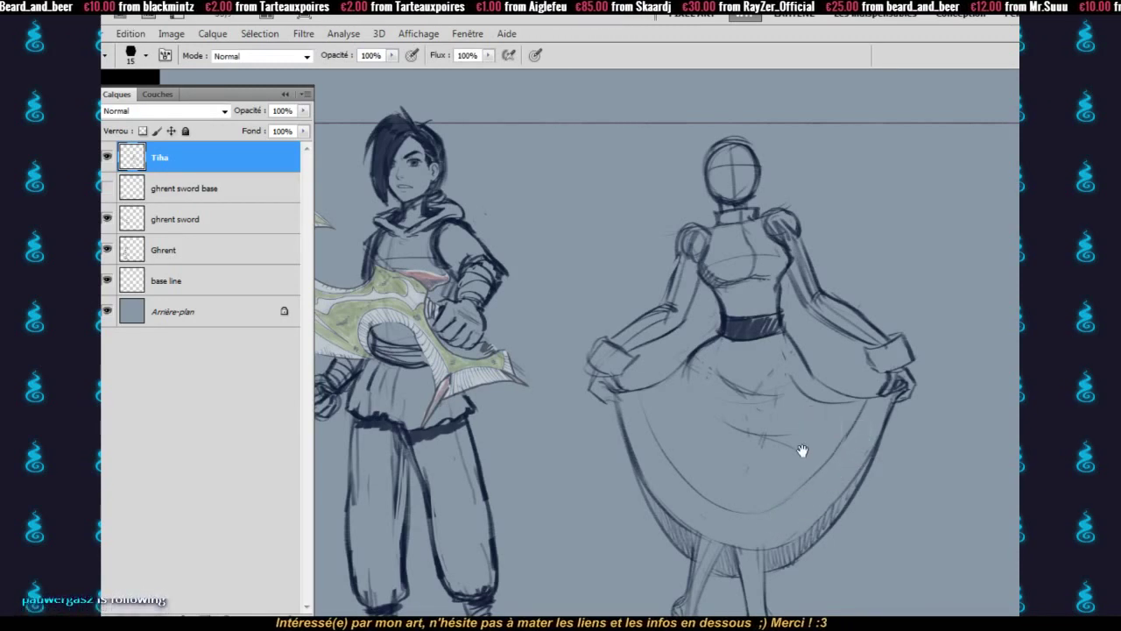
scroll(800, 450, up, 1)
- Erase and redraw Tiha's bust contour beside the arm farther from Ghrent, and clean up the lines between collar and shoulder
key(e)
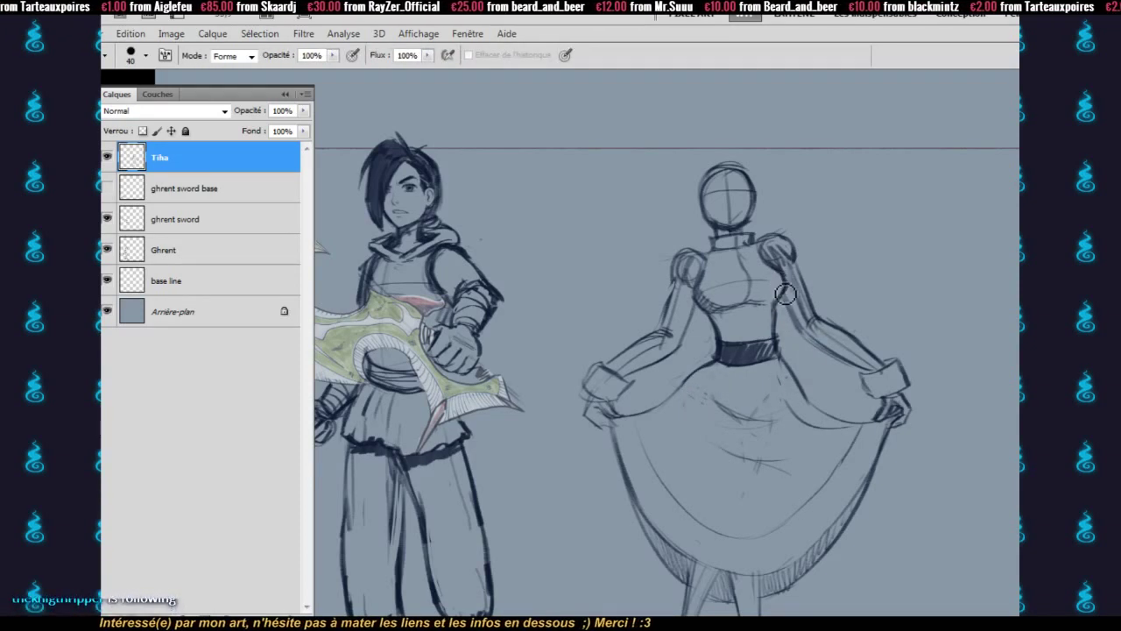
key(b)
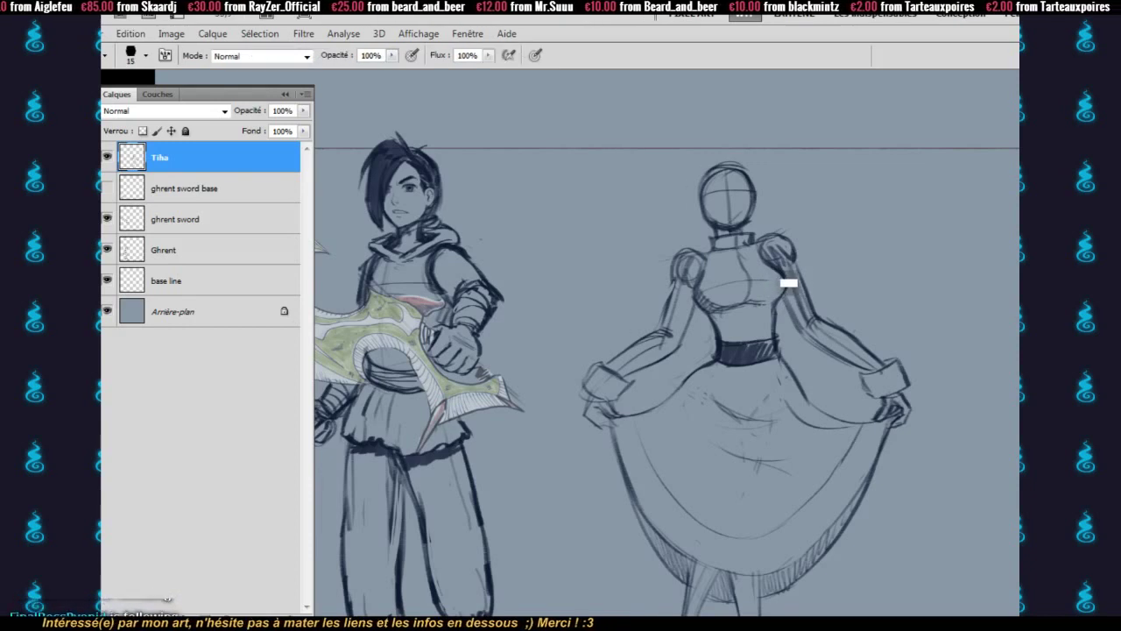
key(e)
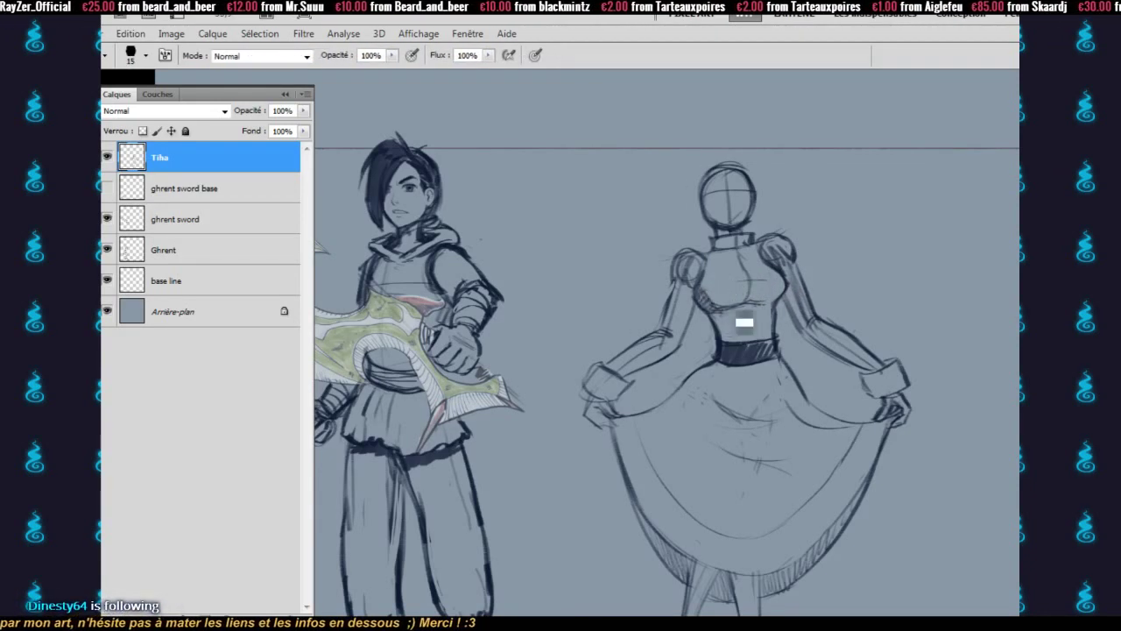
key(b)
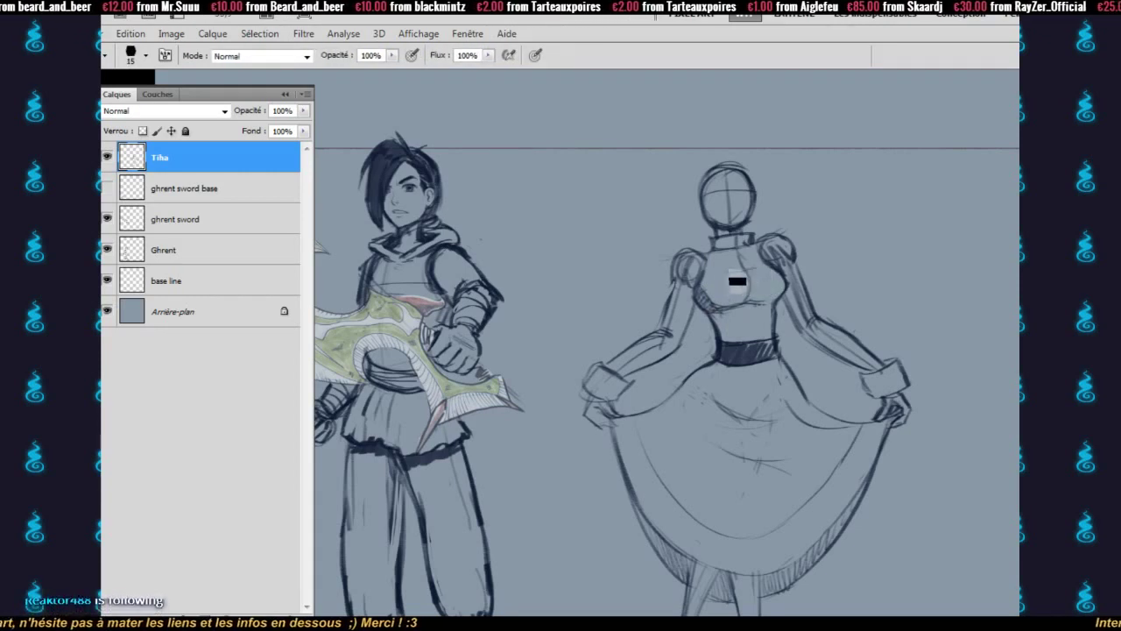
drag(706, 272, 734, 287)
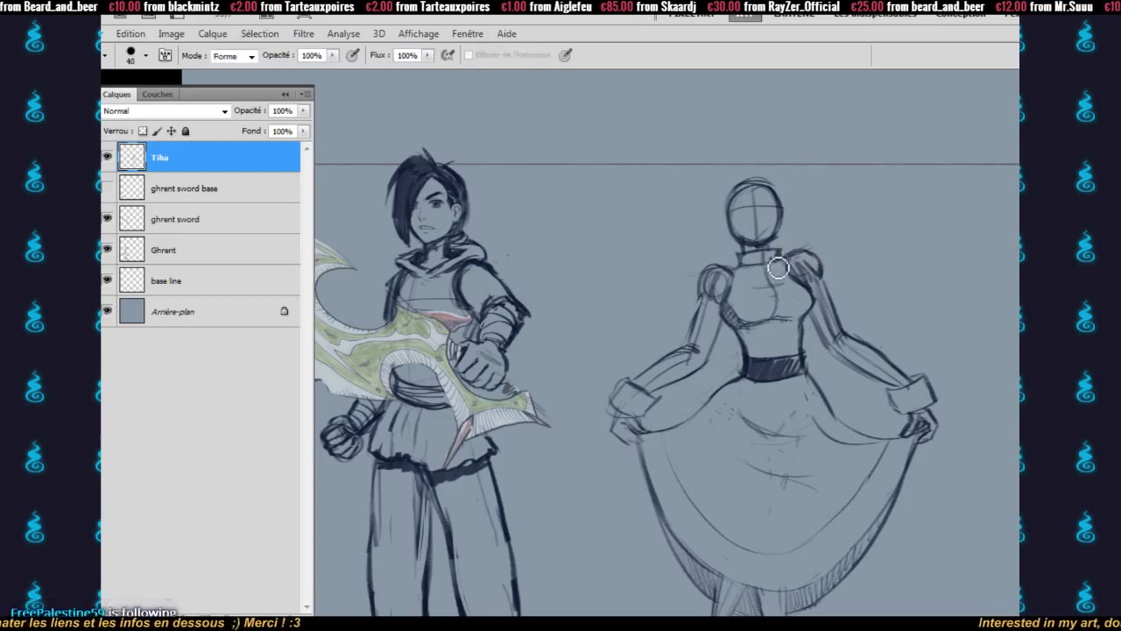
drag(778, 255, 779, 270)
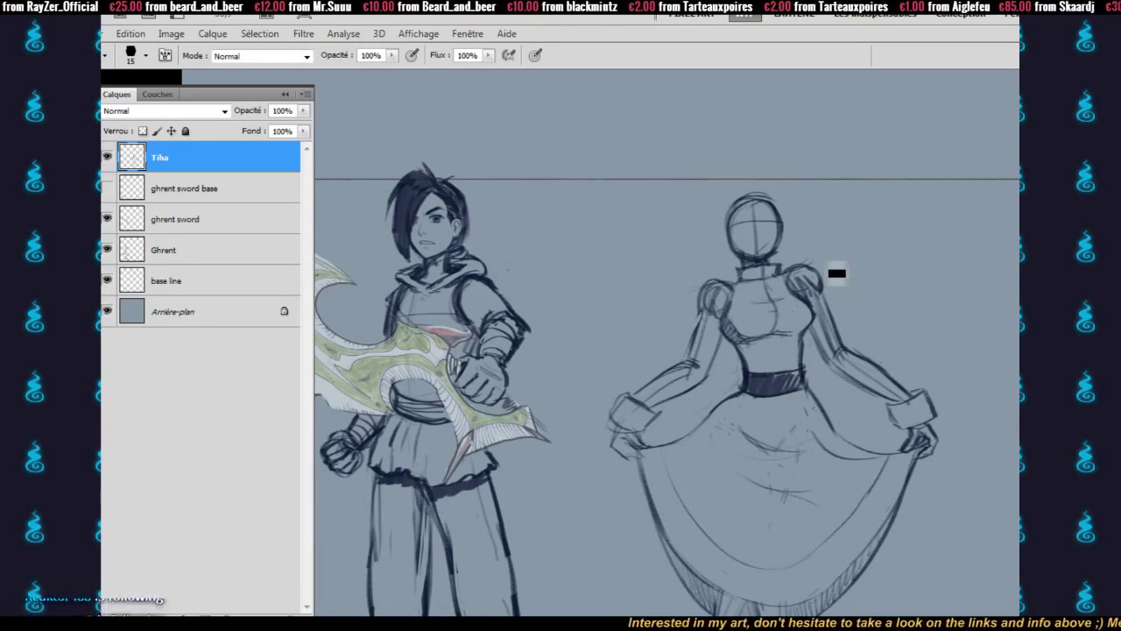
mouse_move(705, 435)
mouse_down()
mouse_move(859, 328)
mouse_move(827, 370)
mouse_up()
drag(750, 280, 826, 371)
drag(729, 248, 779, 312)
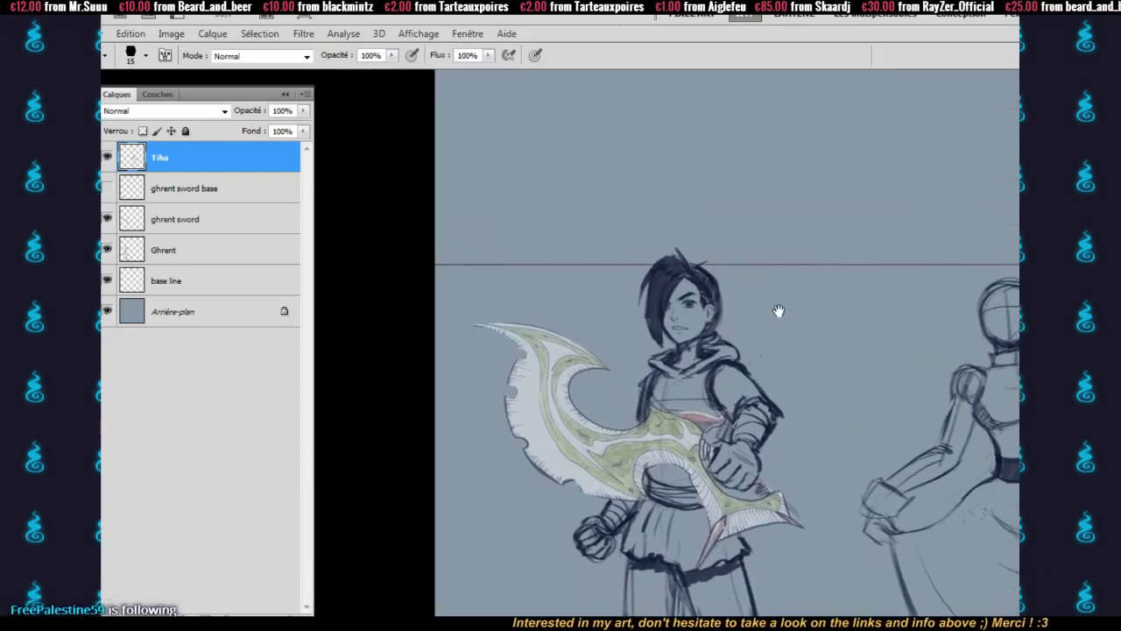
mouse_move(664, 265)
mouse_down()
mouse_move(739, 266)
mouse_move(736, 340)
mouse_up()
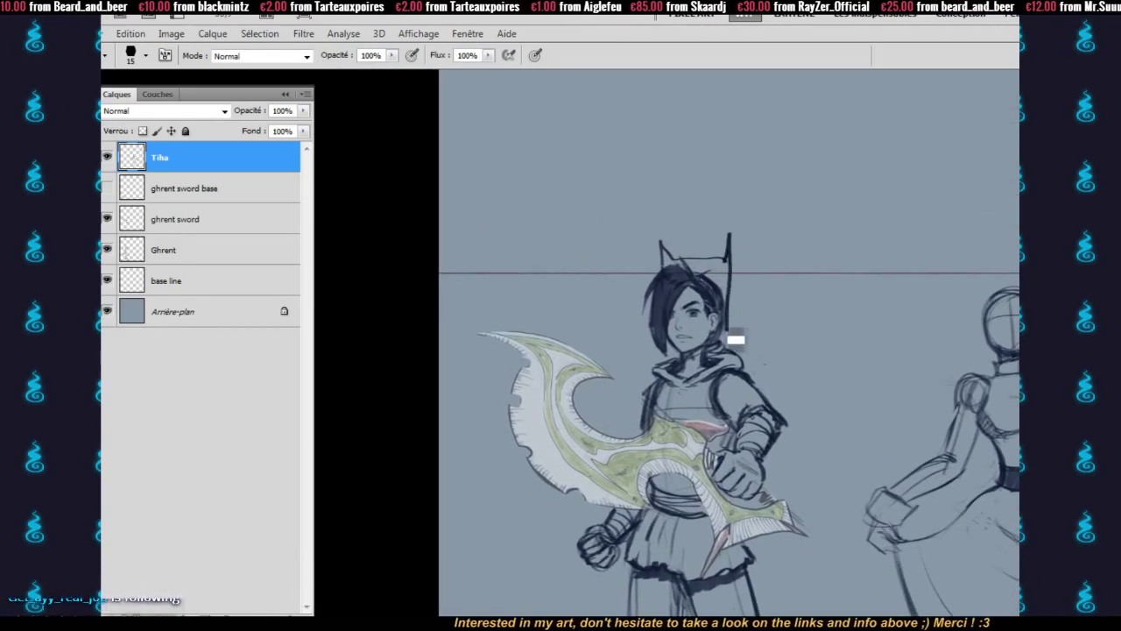
mouse_move(670, 258)
mouse_down()
mouse_move(676, 297)
mouse_move(714, 267)
mouse_move(699, 317)
mouse_move(744, 275)
mouse_up()
key(ctrl+alt+z)
key(ctrl+alt+z)
key(ctrl+alt+z)
key(ctrl+alt+z)
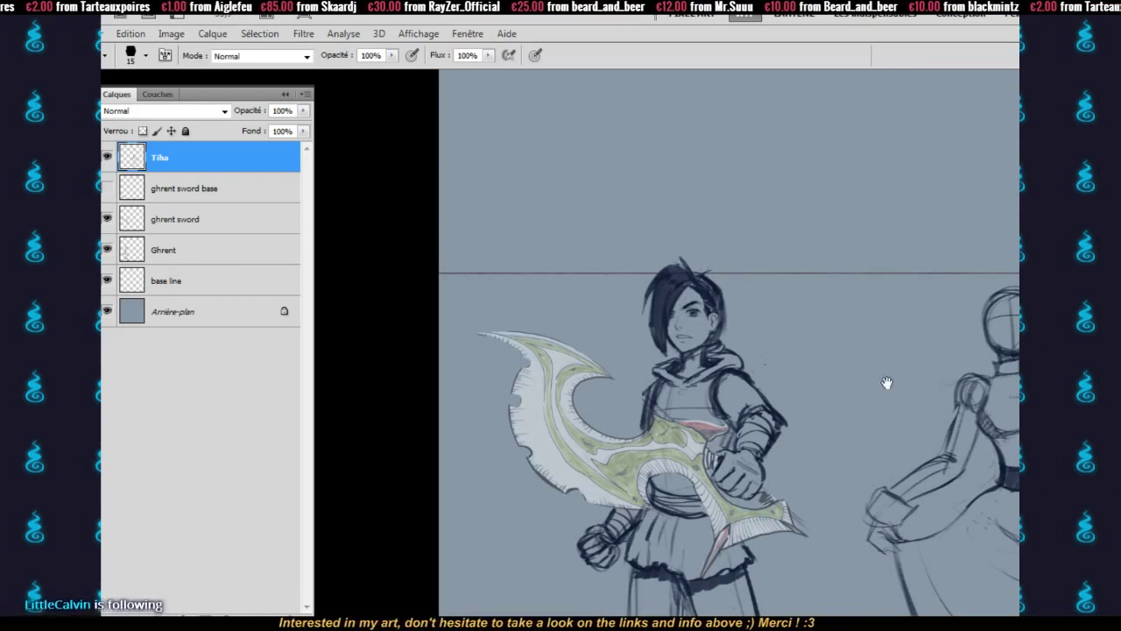
- Lighten the construction lines on Tiha's head and mark both upper eyelids on the horizontal face guide
drag(888, 383, 742, 388)
drag(899, 320, 772, 225)
drag(769, 287, 753, 342)
key(e)
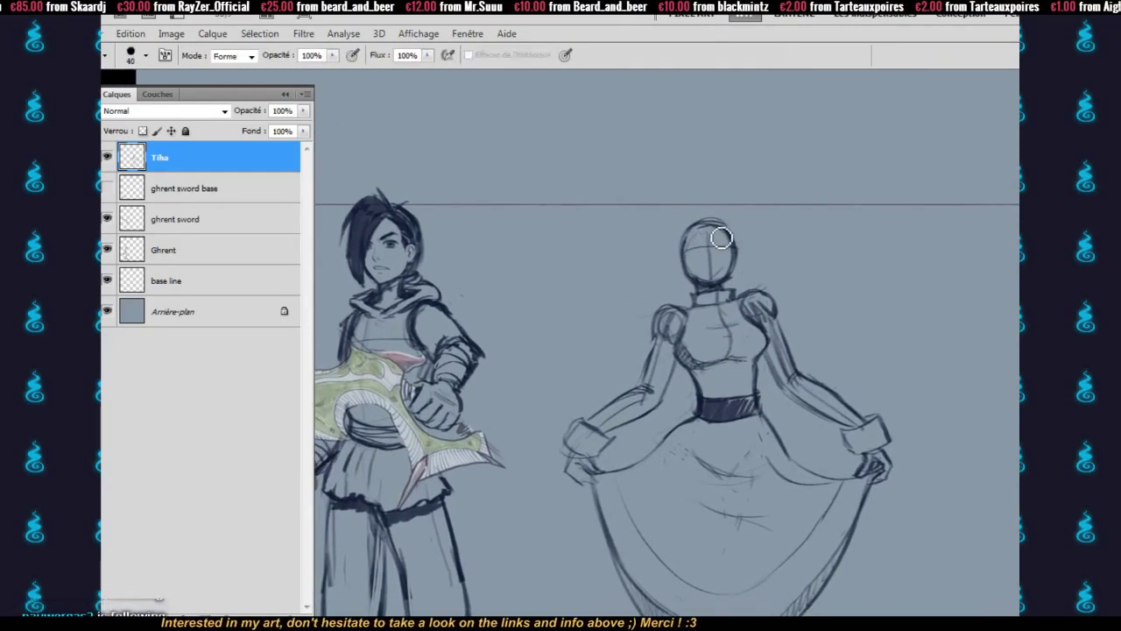
key(b)
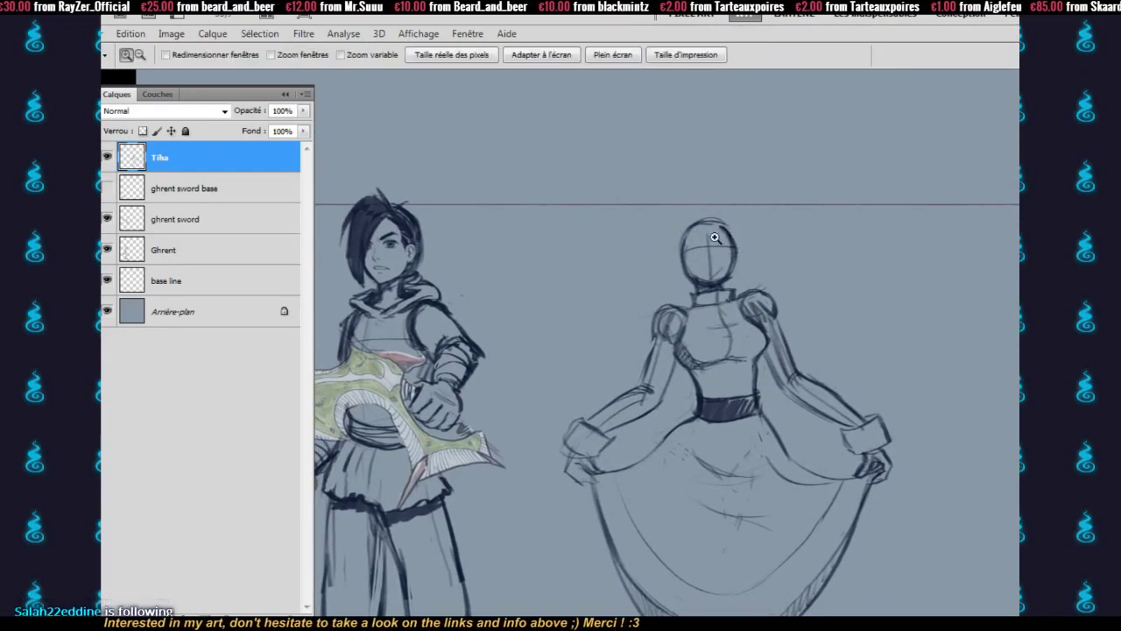
ctrl+click(711, 241)
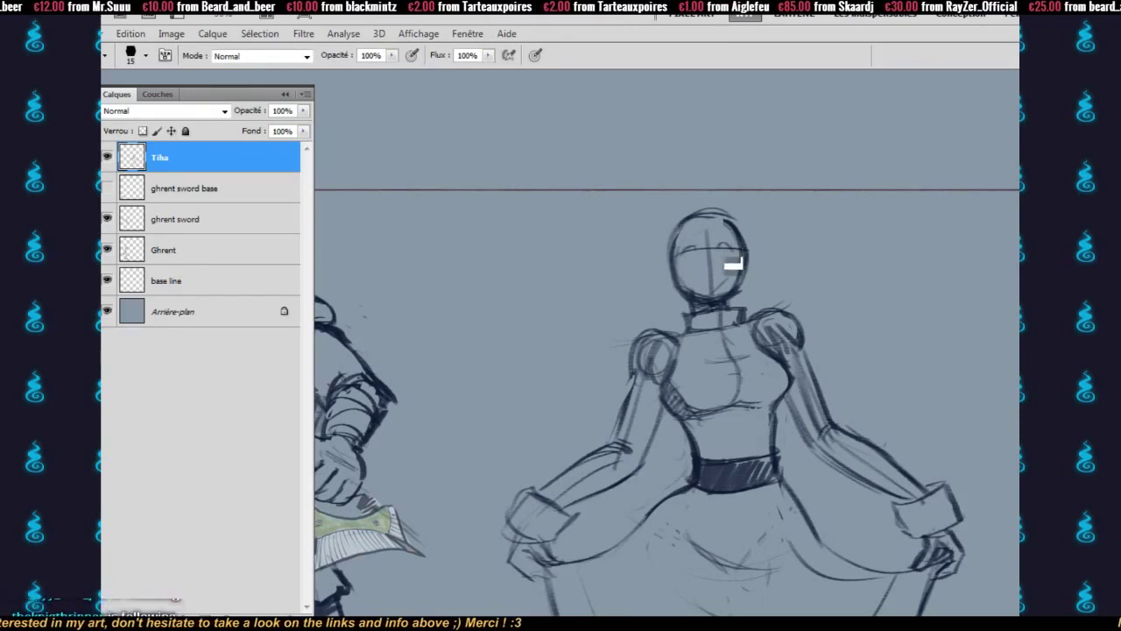
- Rework Tiha's eye nearest Ghrent with a darker lid, then sketch the lower lids and arched eyebrows
key(e)
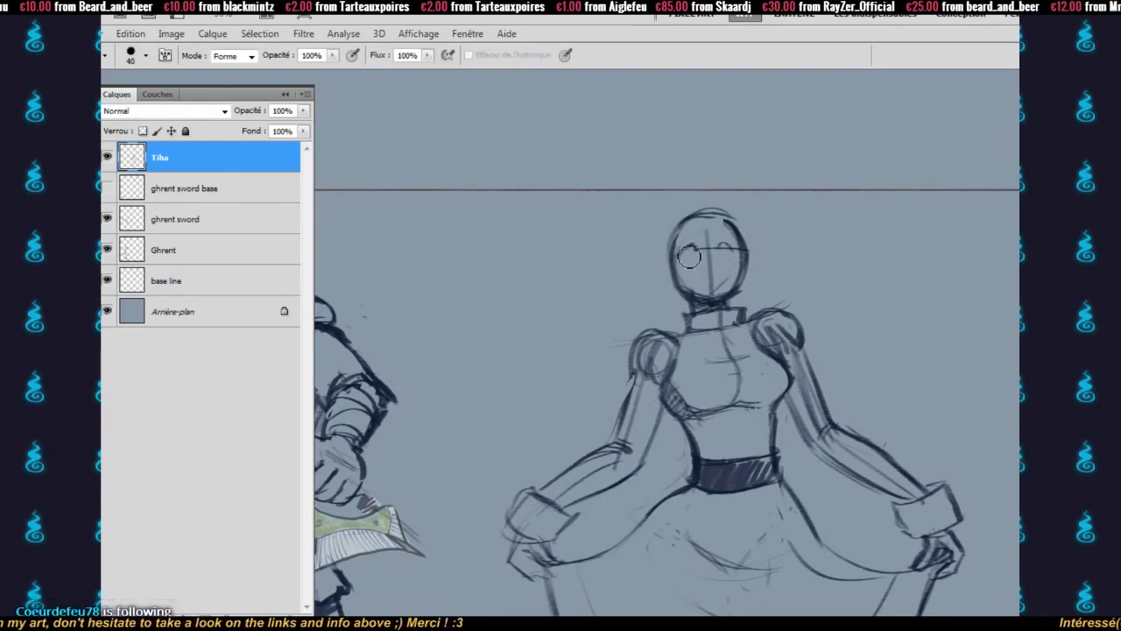
key(b)
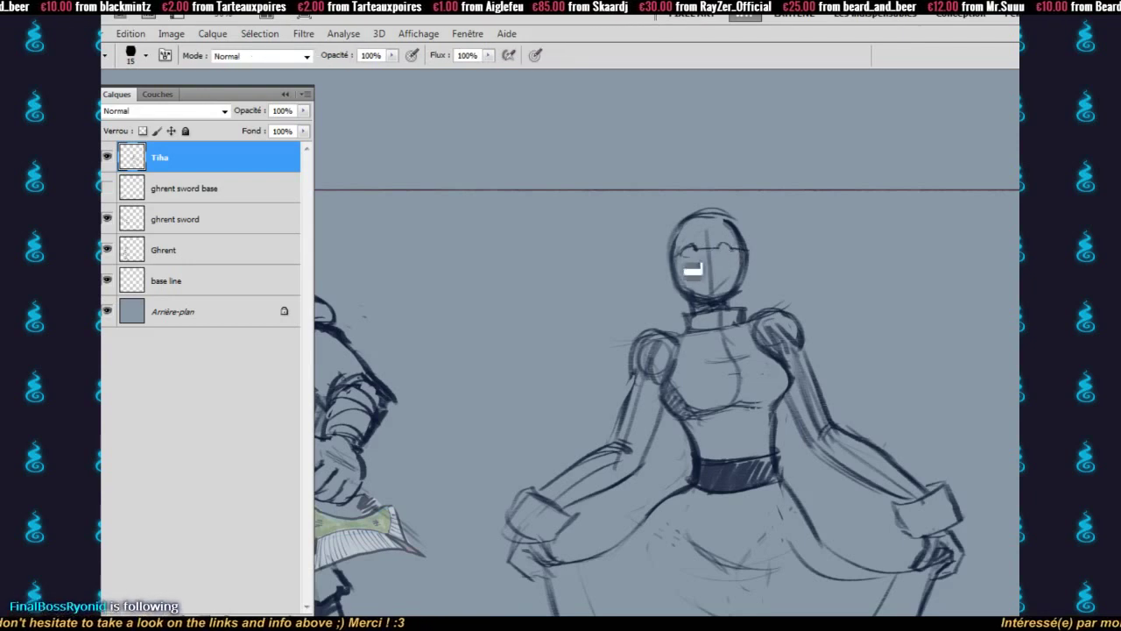
key(e)
key(b)
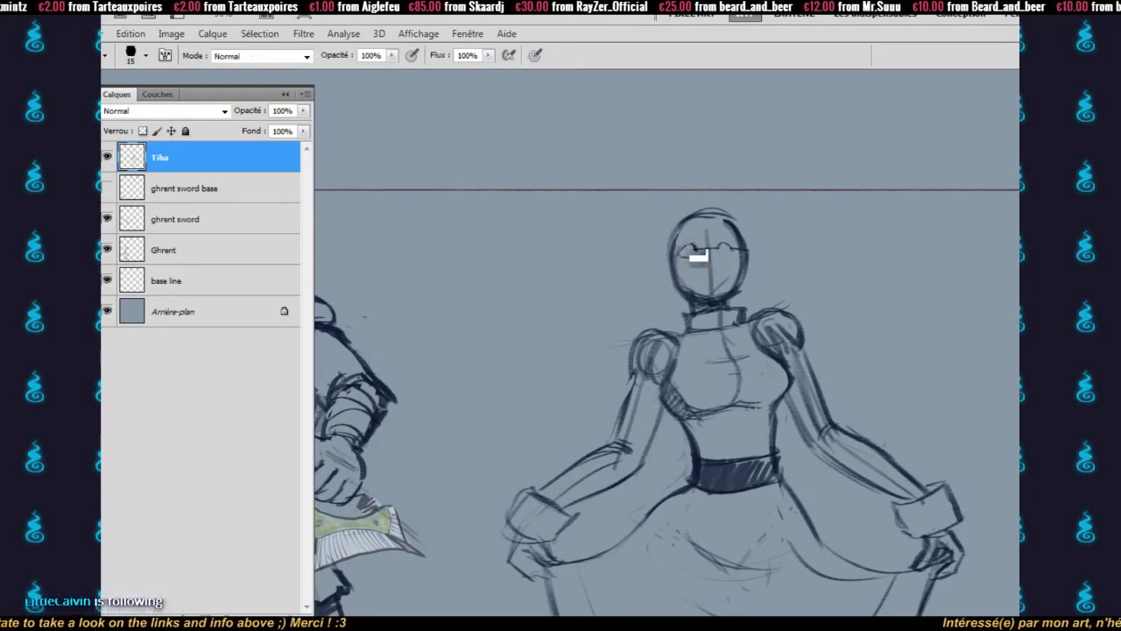
key(e)
key(b)
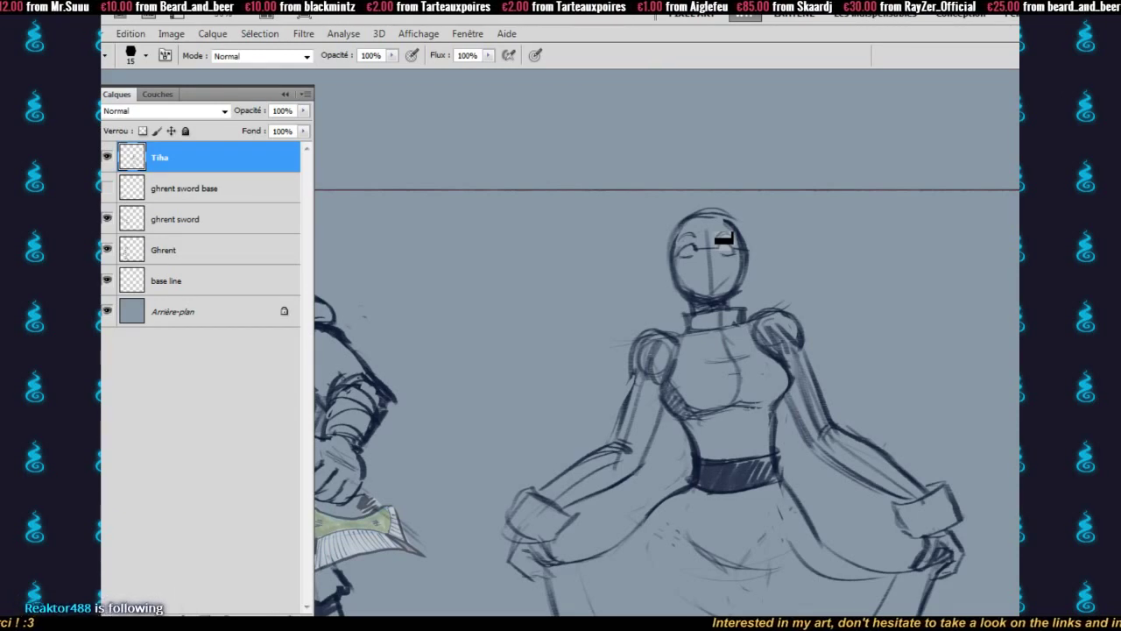
- Erase the construction cross from Tiha's face and retouch the eye farther from Ghrent
key(e)
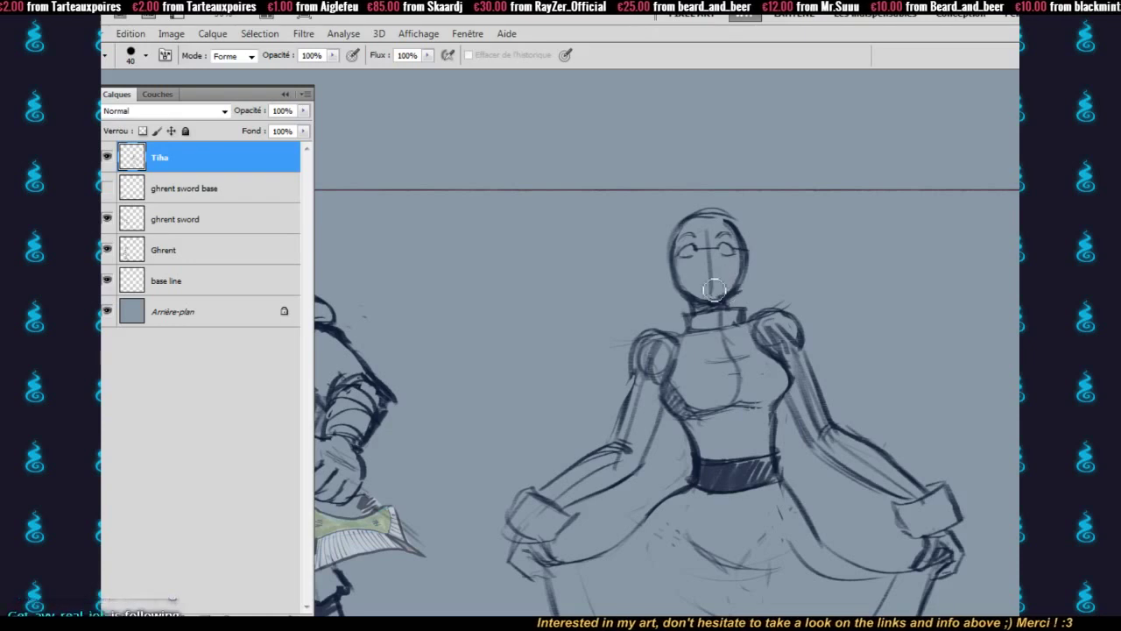
mouse_move(712, 280)
mouse_down()
mouse_move(729, 236)
mouse_move(731, 257)
mouse_up()
key(b)
key(e)
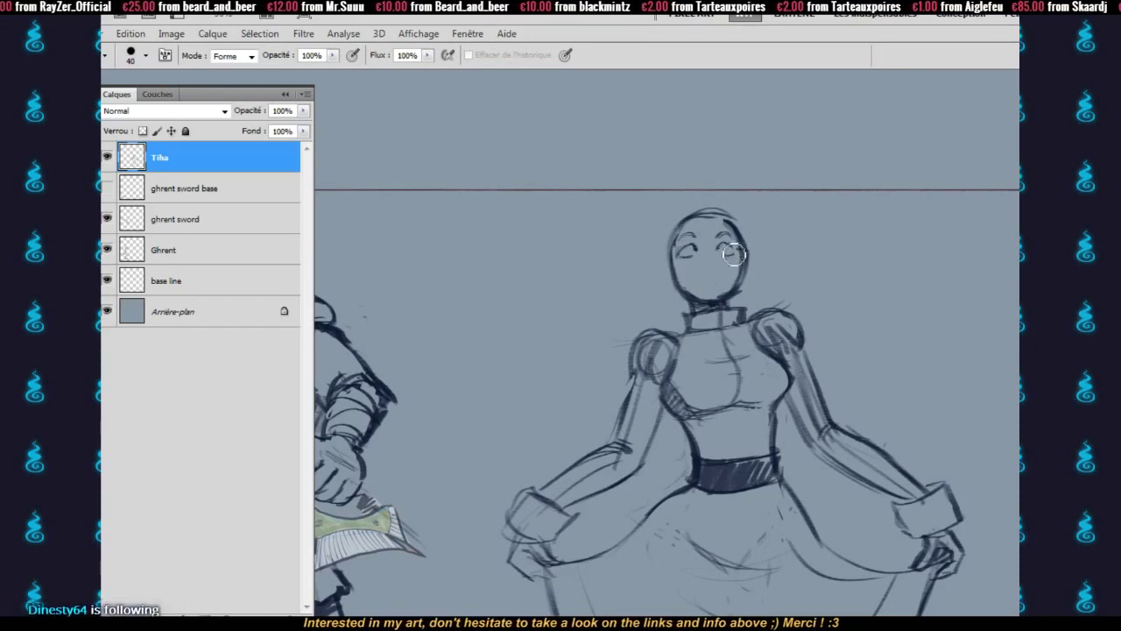
key(b)
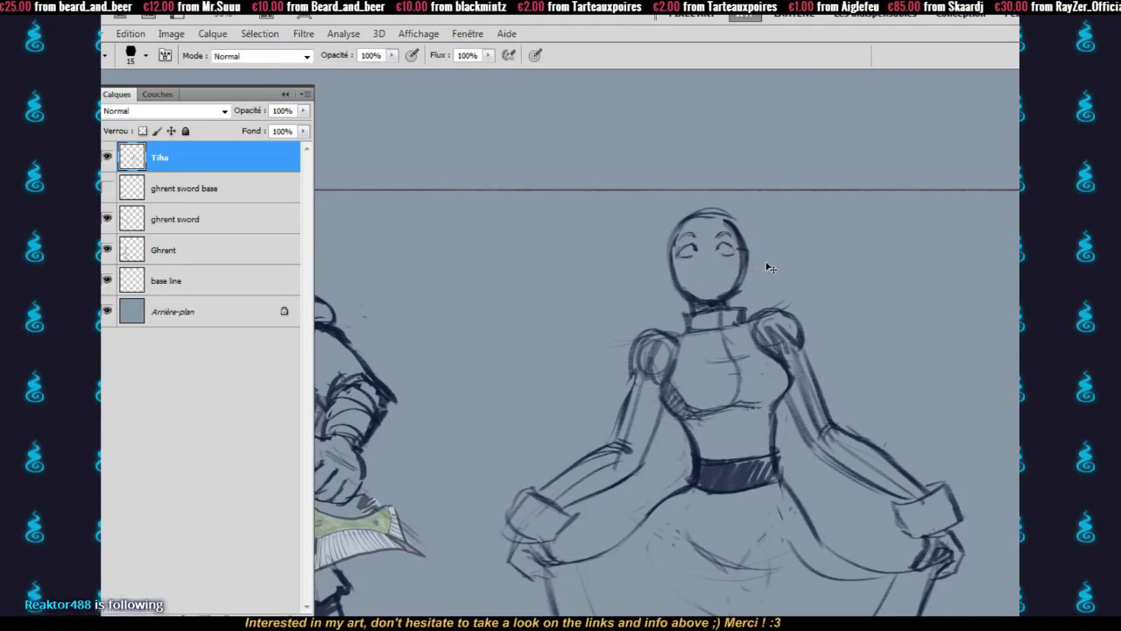
- Flip the canvas horizontally and erase the stray strokes beside the outline of Tiha's face
key(ctrl+h)
drag(805, 277, 726, 180)
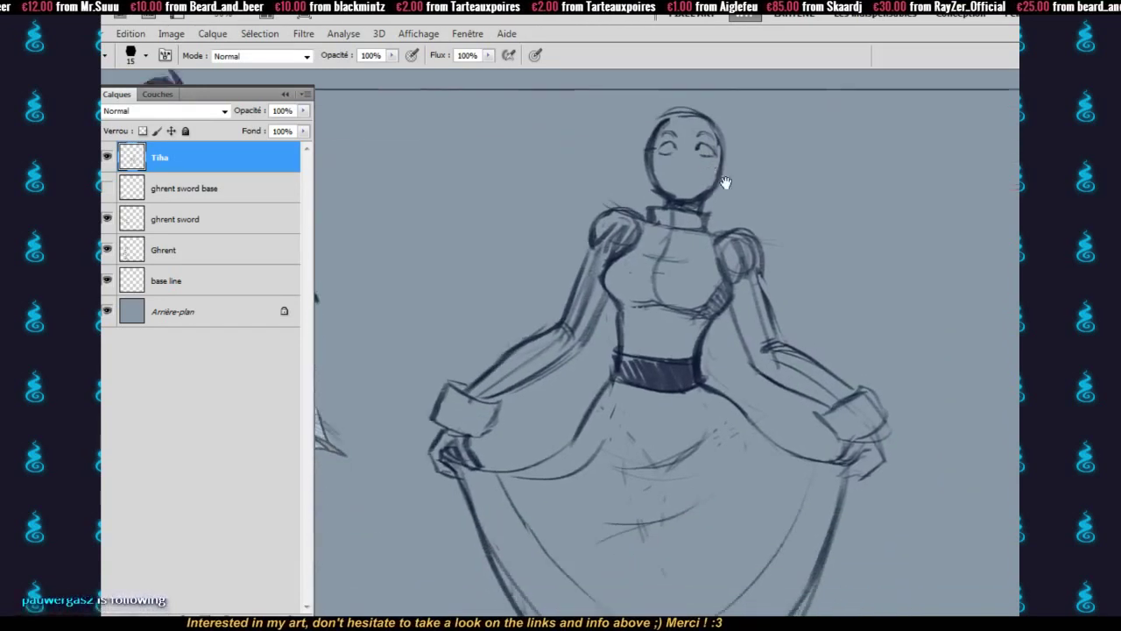
drag(758, 347, 727, 269)
alt+click(728, 265)
alt+click(730, 261)
ctrl+click(709, 210)
ctrl+click(709, 210)
ctrl+click(710, 213)
drag(709, 214, 709, 214)
key(b)
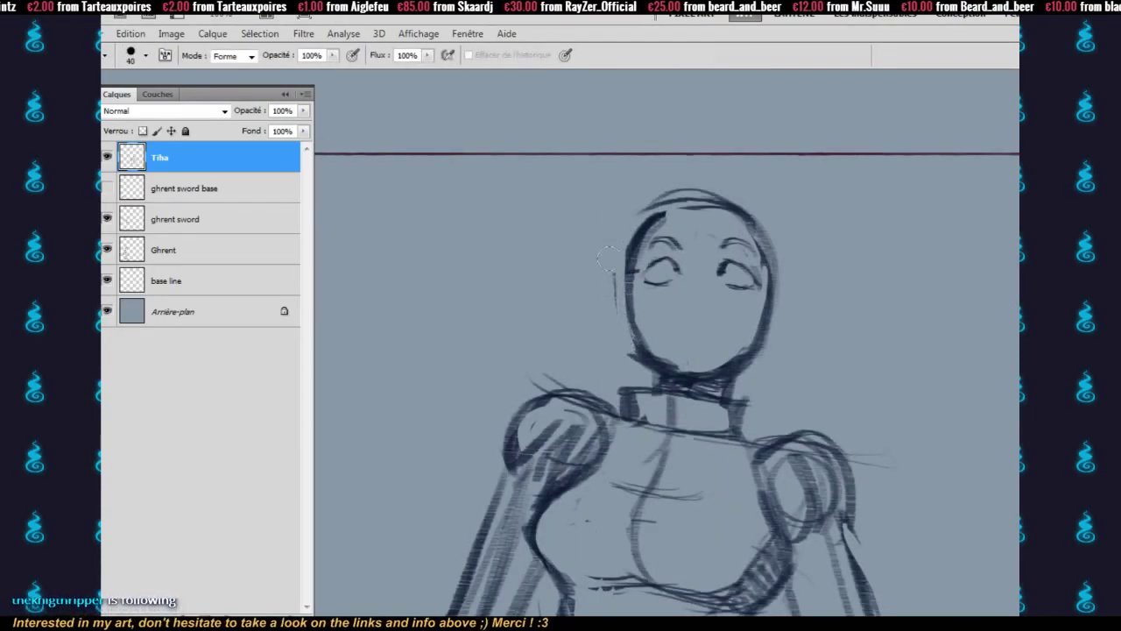
- Close the outlines of both Tiha's eyes with darker lids and outer corners, cleaning up the excess strokes
key(b)
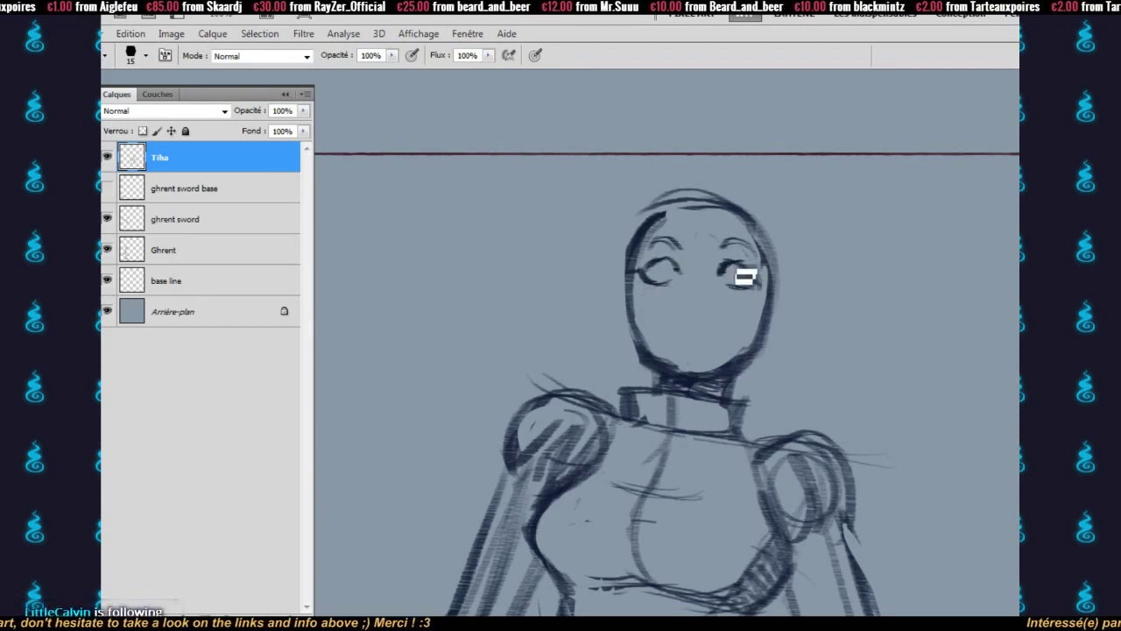
key(e)
drag(745, 276, 763, 293)
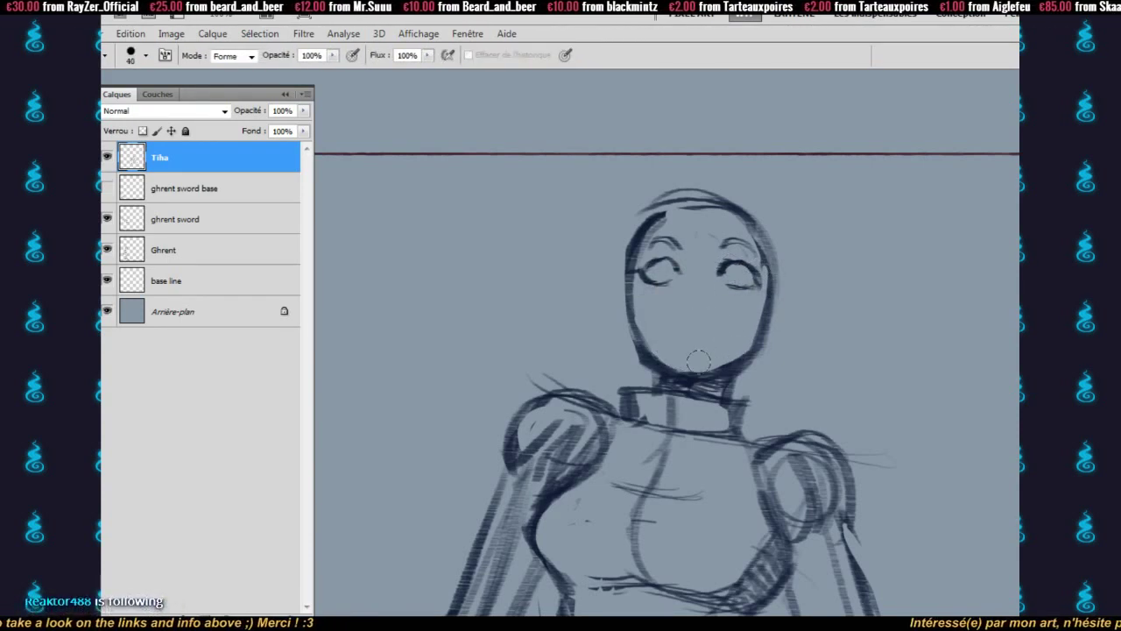
- Sketch Tiha's nose with its nostril, then a smiling mouth with upper and lower lip lines, cleaning up the excess strokes
key(b)
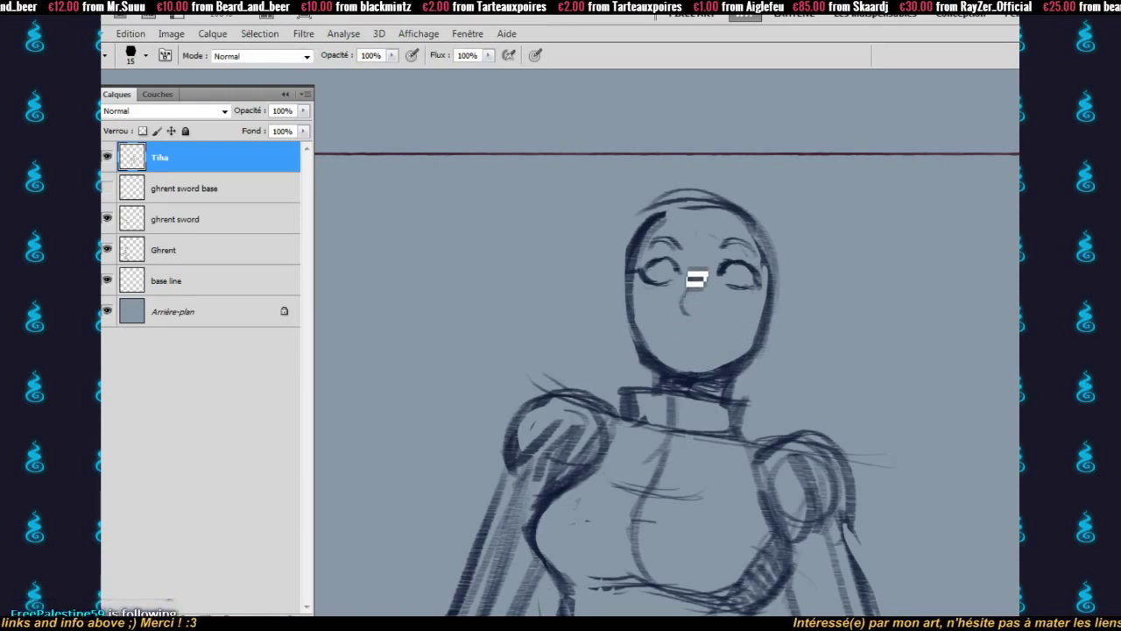
key(e)
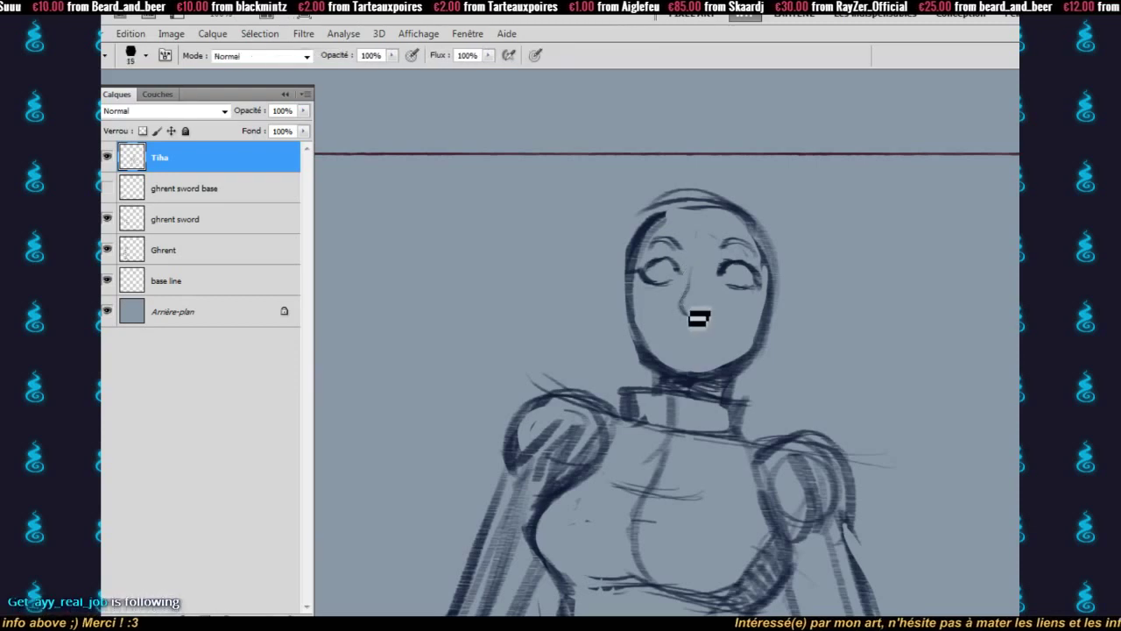
key(b)
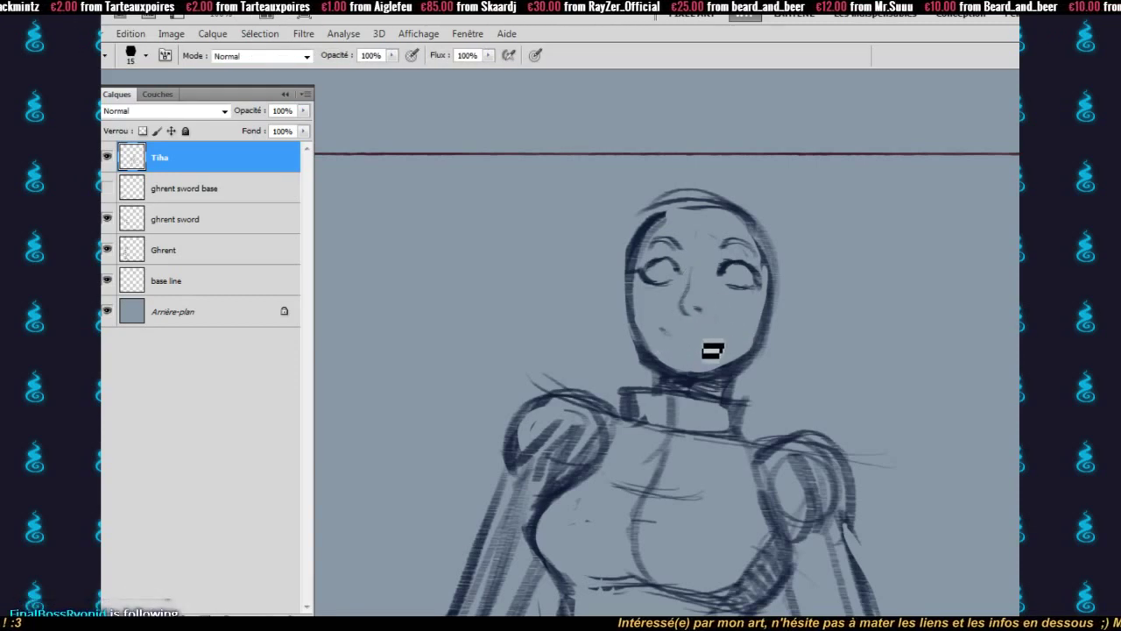
drag(662, 331, 715, 340)
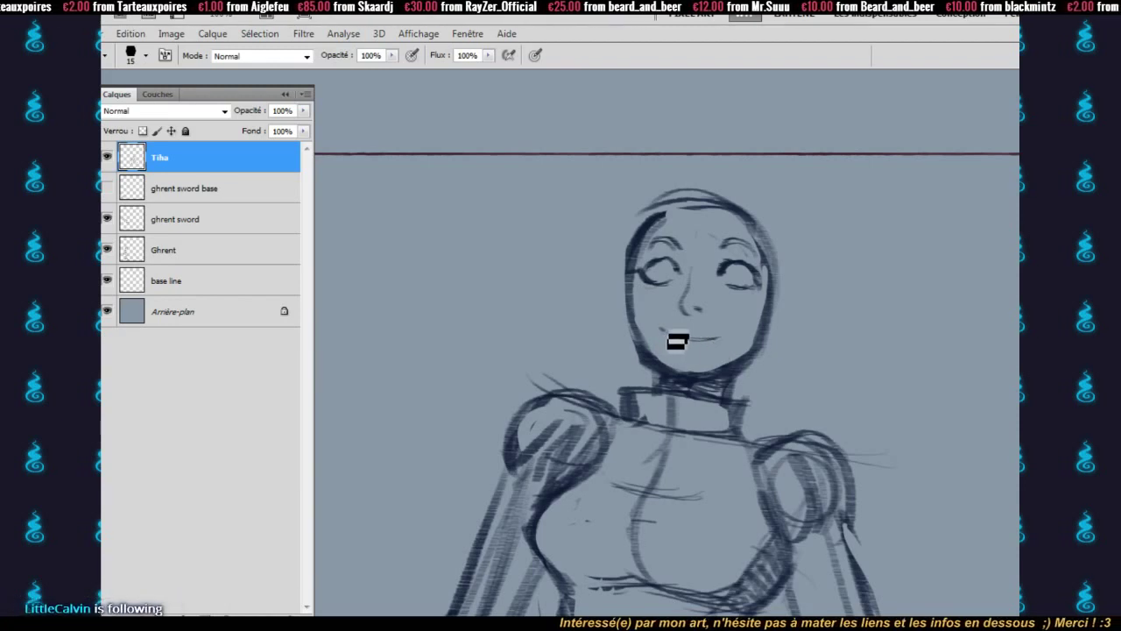
key(ctrl+z)
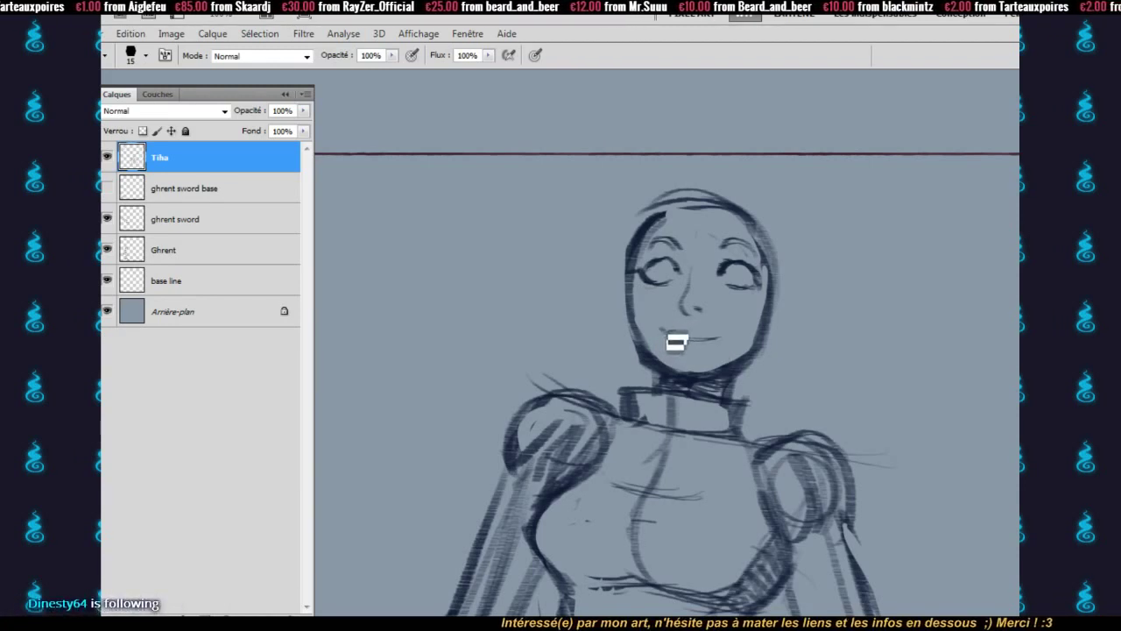
mouse_move(676, 342)
mouse_down()
mouse_move(723, 350)
mouse_move(700, 362)
mouse_up()
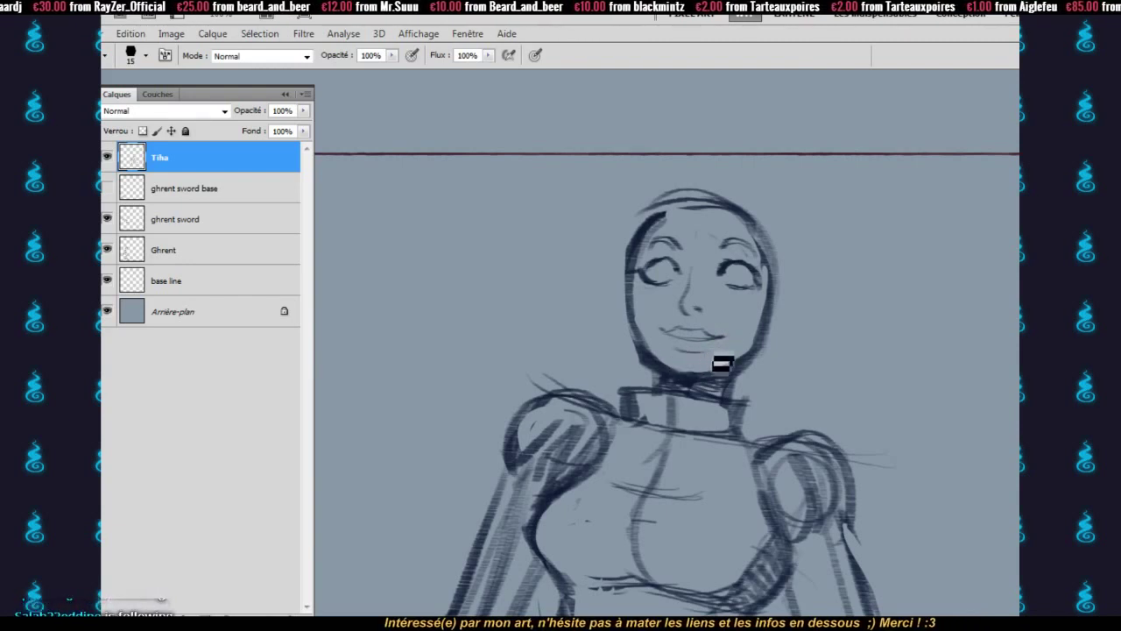
key(e)
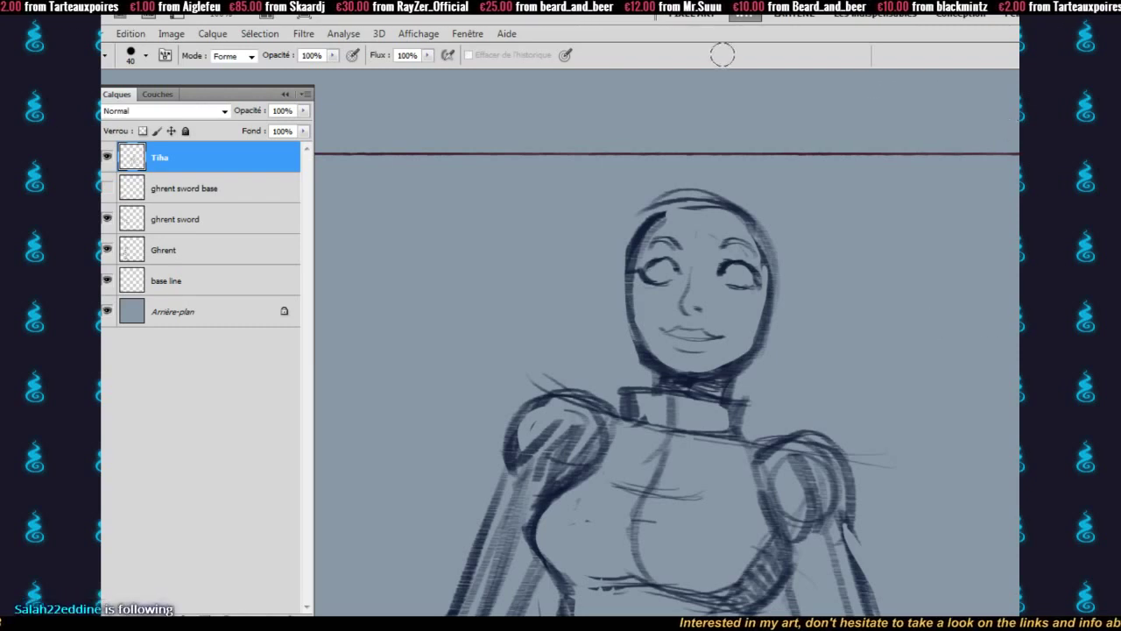
- Examine Tiha's full figure beside Ghrent to judge the new face at a smaller scale
key(z)
alt+click(656, 244)
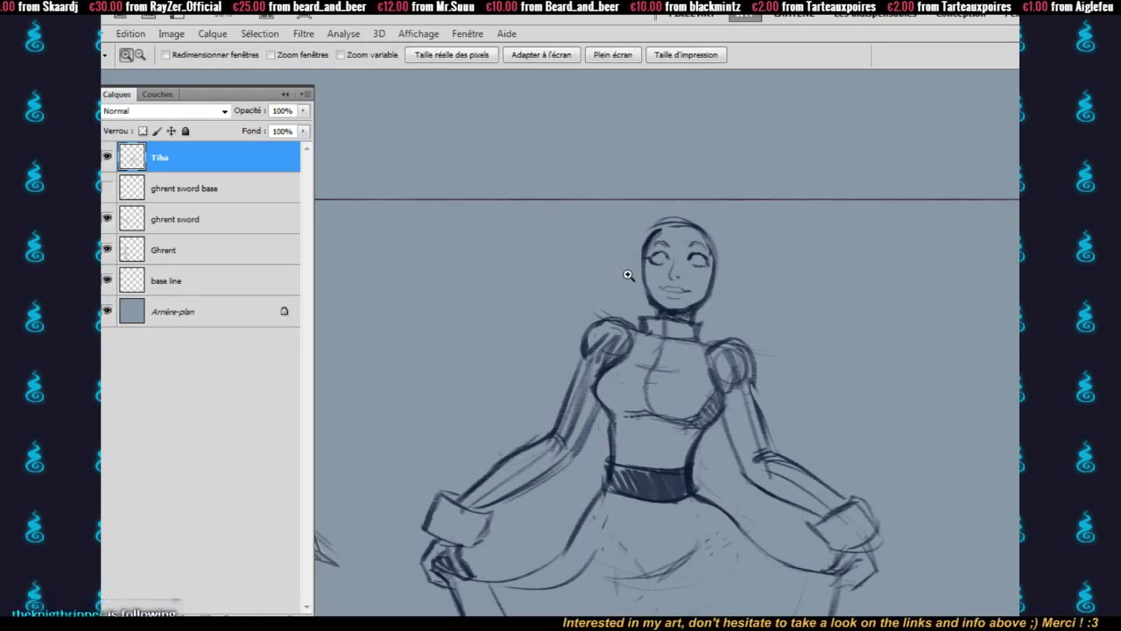
alt+click(628, 261)
key(h)
mouse_move(487, 357)
mouse_down()
mouse_move(626, 283)
mouse_move(640, 258)
mouse_up()
key(b)
drag(516, 381, 656, 288)
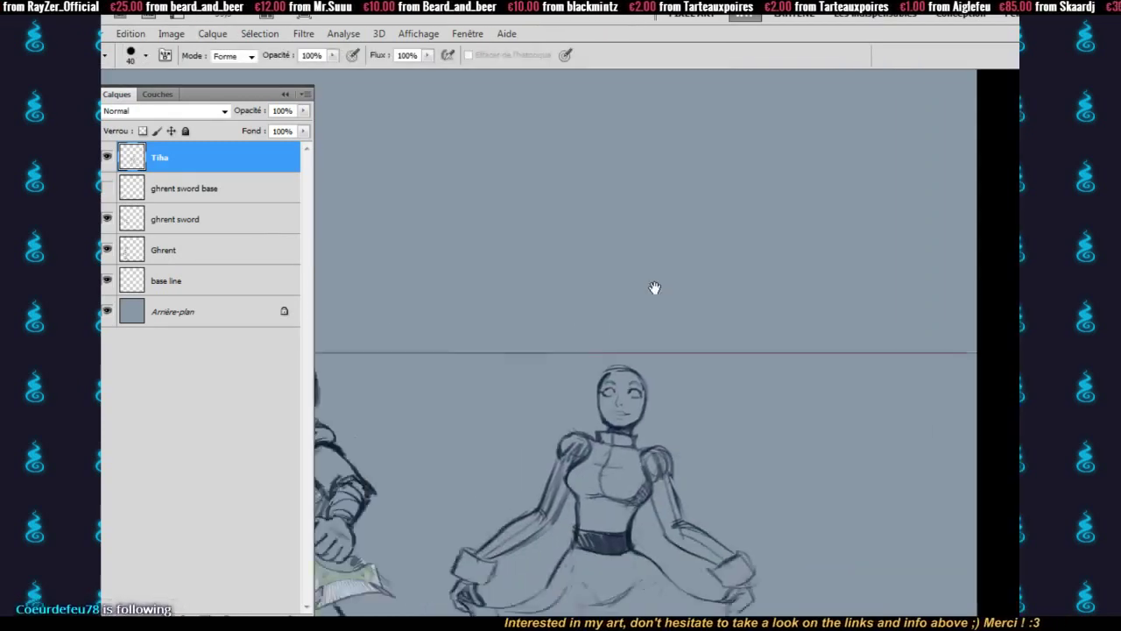
mouse_move(491, 421)
mouse_down()
mouse_move(618, 311)
mouse_move(628, 210)
mouse_move(628, 277)
mouse_move(689, 246)
mouse_move(692, 213)
mouse_move(626, 225)
mouse_move(573, 277)
mouse_up()
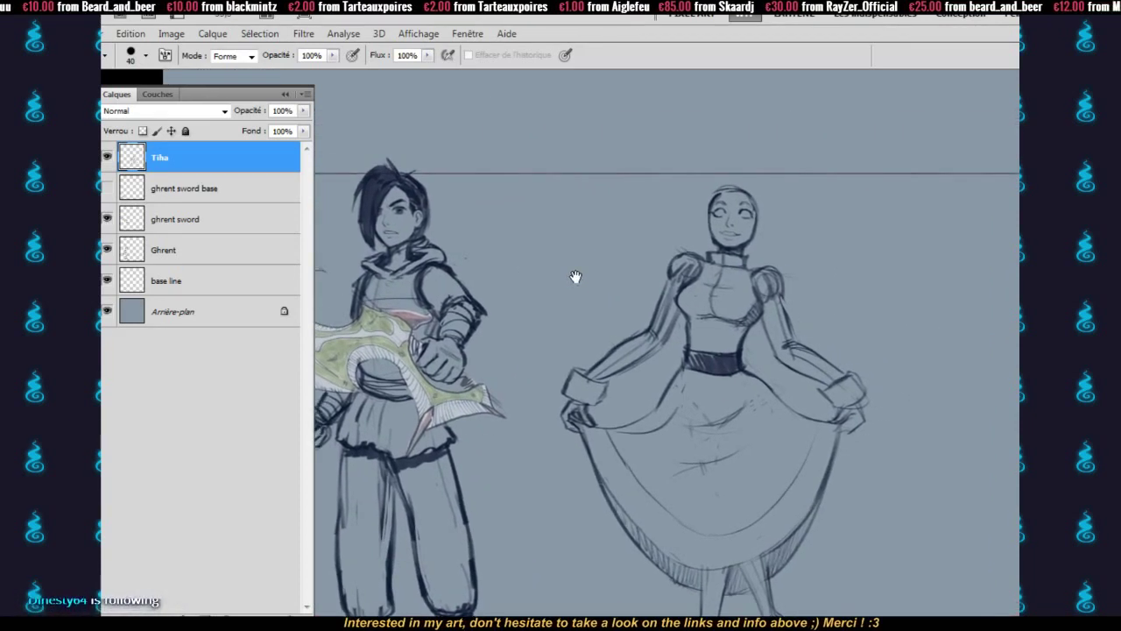
- Examine Tiha's head and upper body at several scales to check the facial proportions
key(z)
click(719, 213)
mouse_move(694, 242)
mouse_down()
mouse_move(671, 314)
mouse_move(657, 175)
mouse_move(659, 186)
mouse_up()
click(671, 281)
key(b)
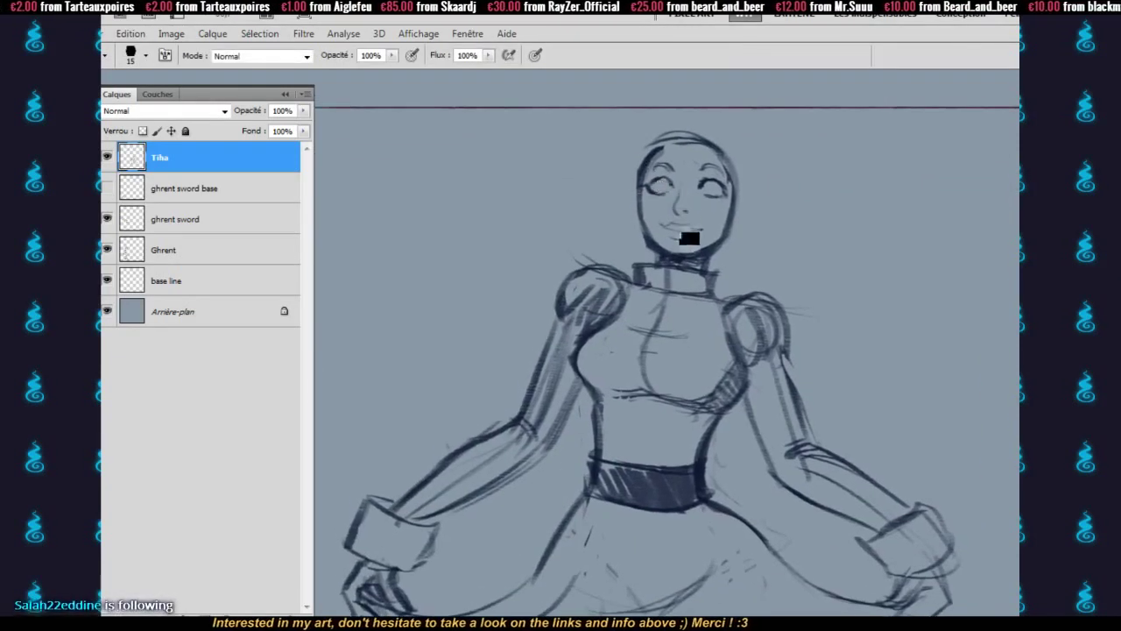
key(z)
alt+click(679, 235)
alt+click(676, 233)
click(710, 204)
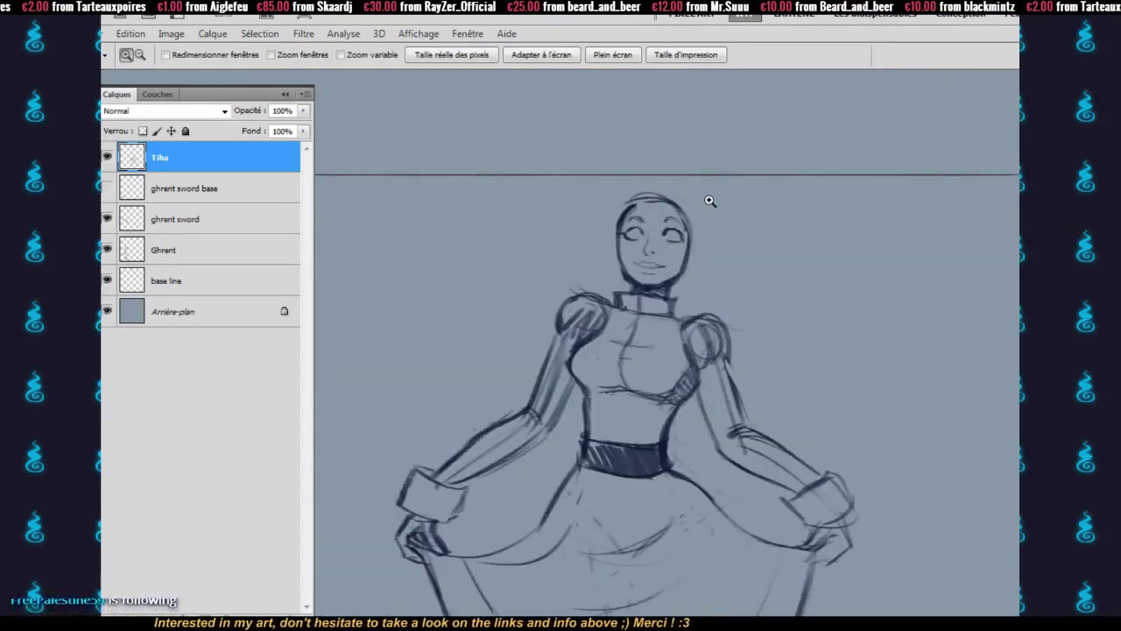
click(709, 205)
key(b)
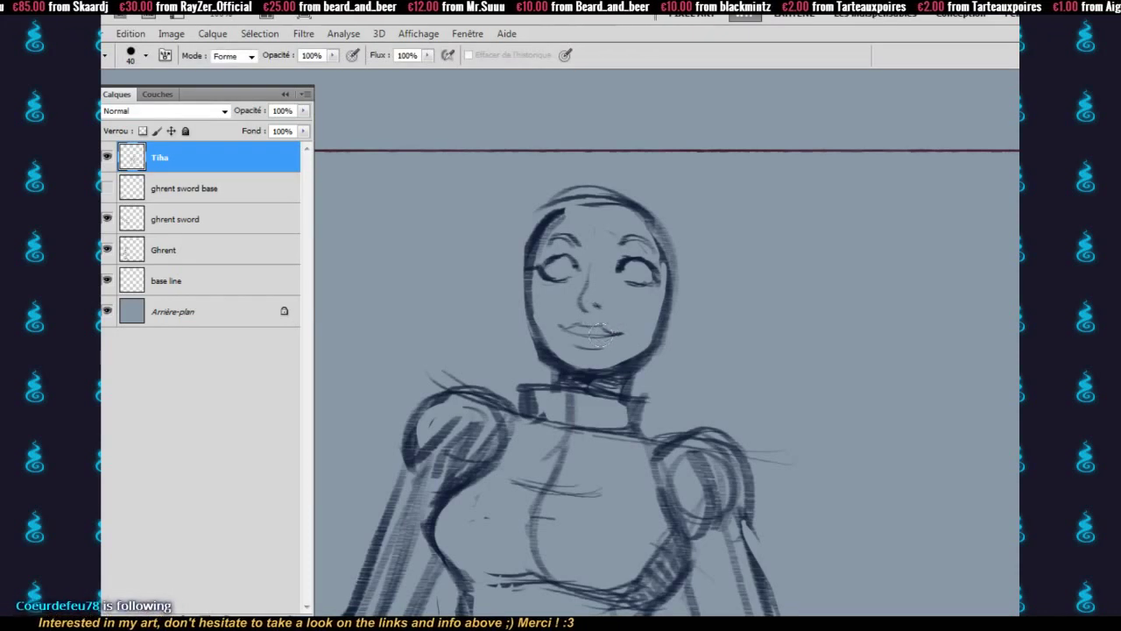
key(ctrl+j)
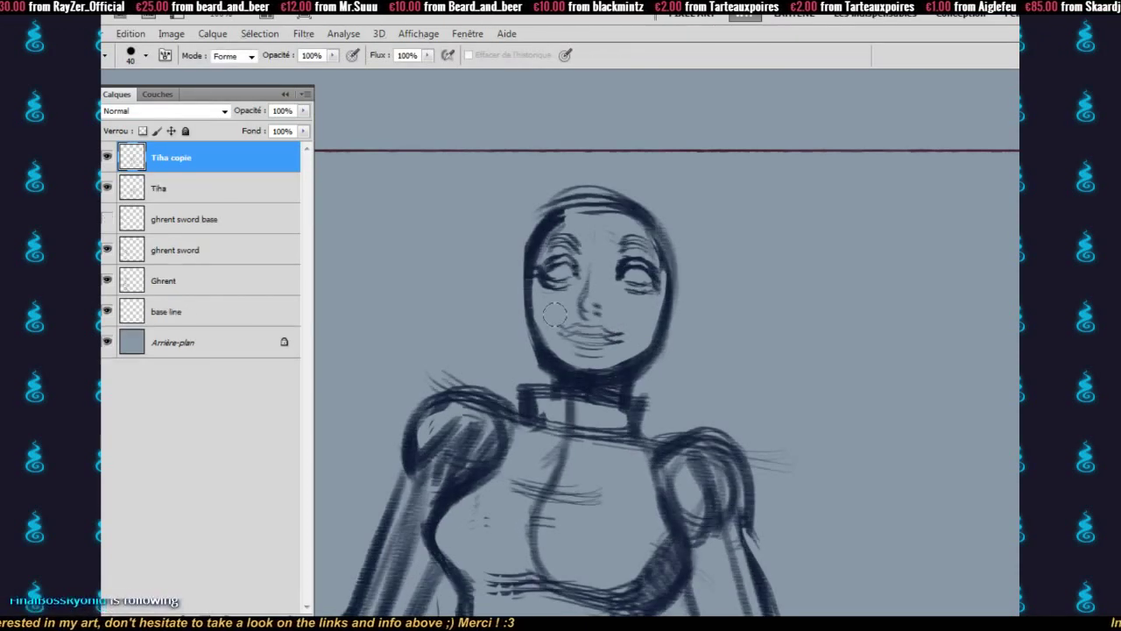
key(ctrl+z)
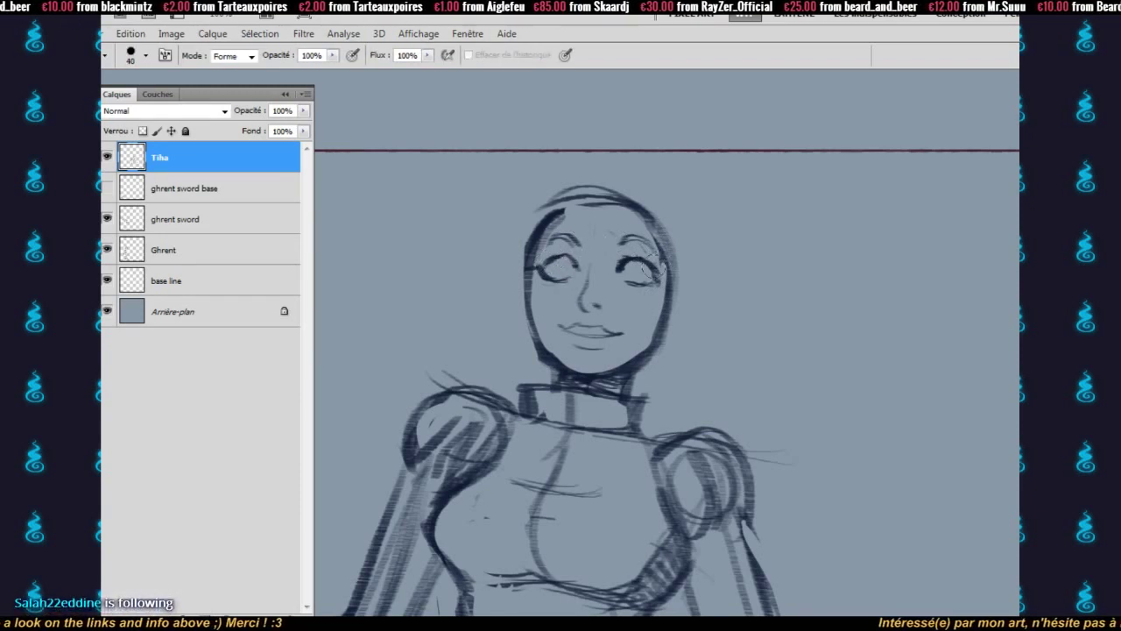
- Reduce the brush size to 8 and refine Tiha's lips and eyes, erasing excess marks around the inner eye corners
key(b)
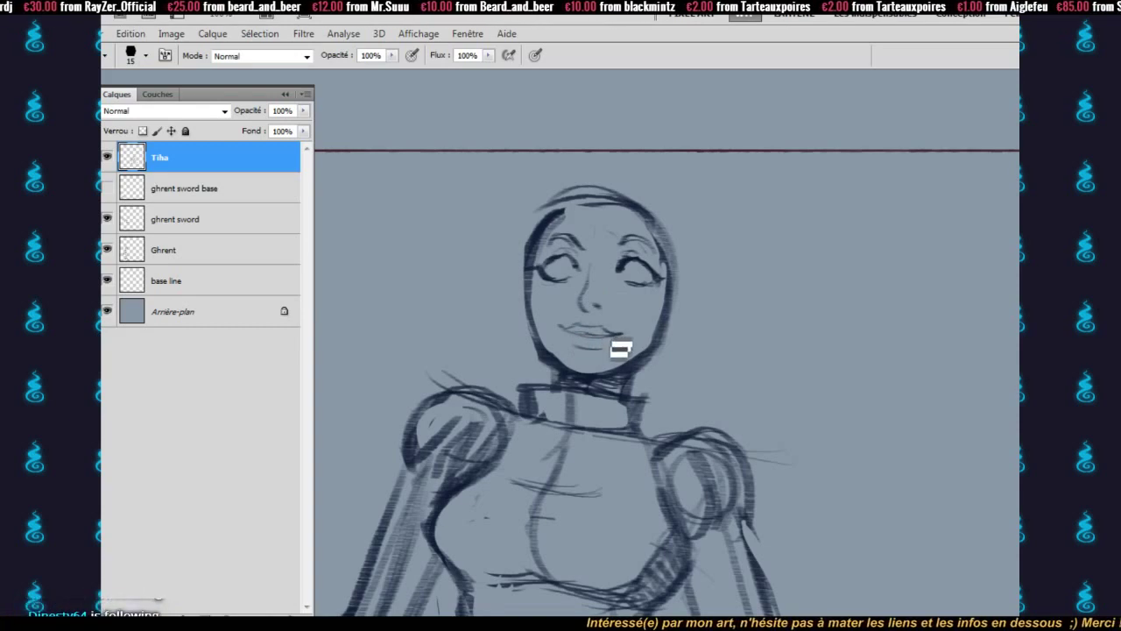
key(bracketleft)
key(bracketleft)
key(bracketleft)
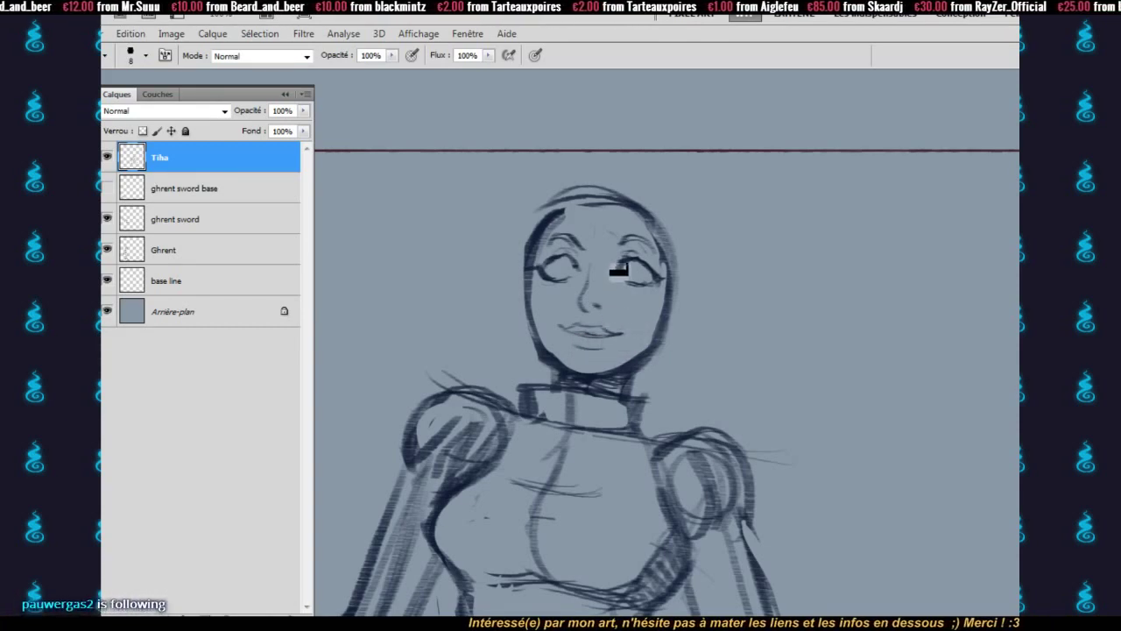
scroll(614, 270, up, 1)
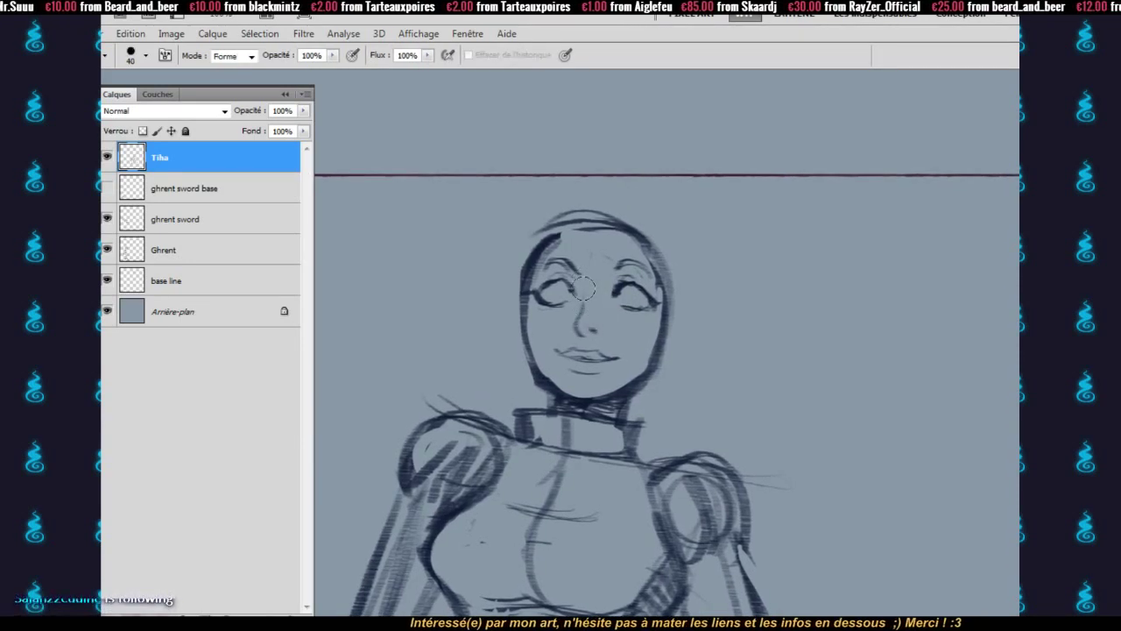
drag(592, 274, 604, 300)
alt+click(602, 296)
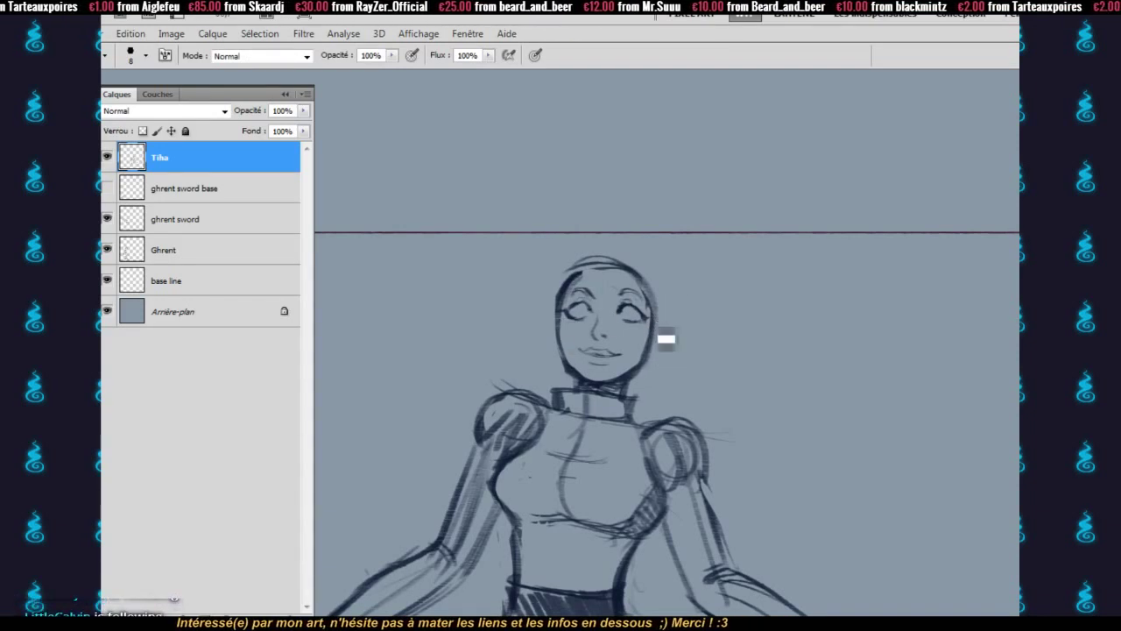
- Lasso Tiha's eye and eyebrow nearest Ghrent and try to shift them with a free transform
key(l)
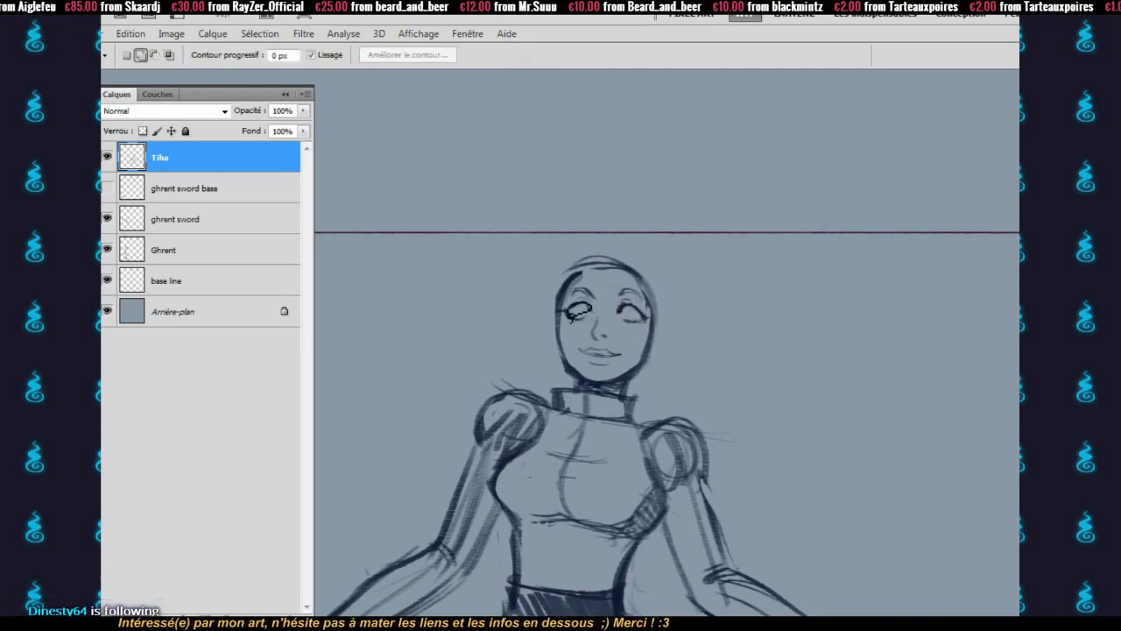
drag(563, 307, 565, 309)
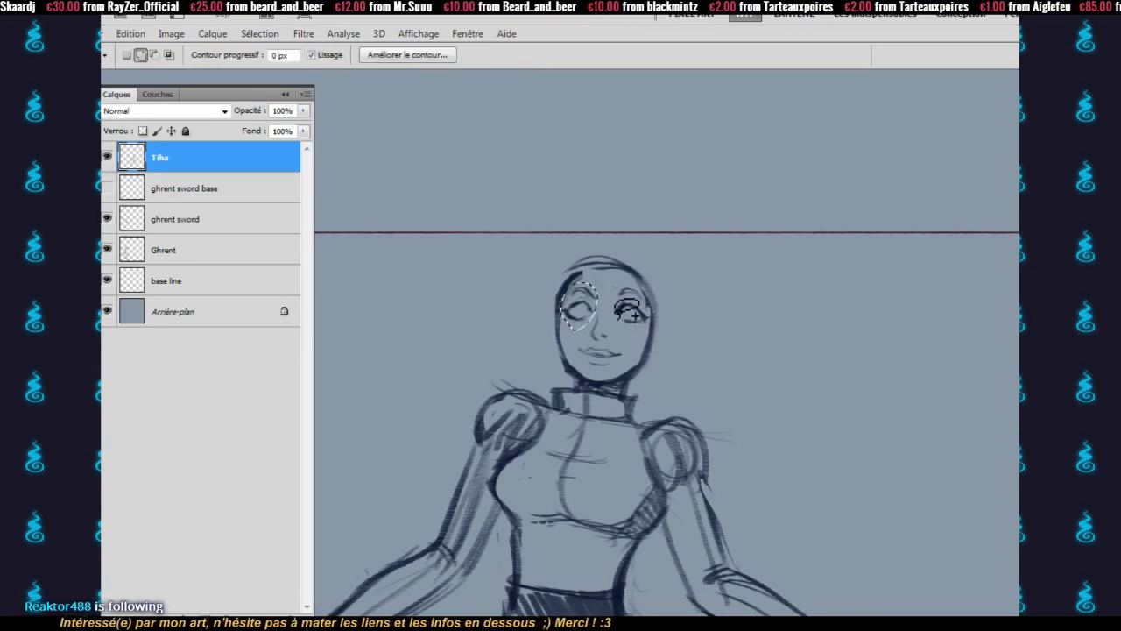
key(ctrl+t)
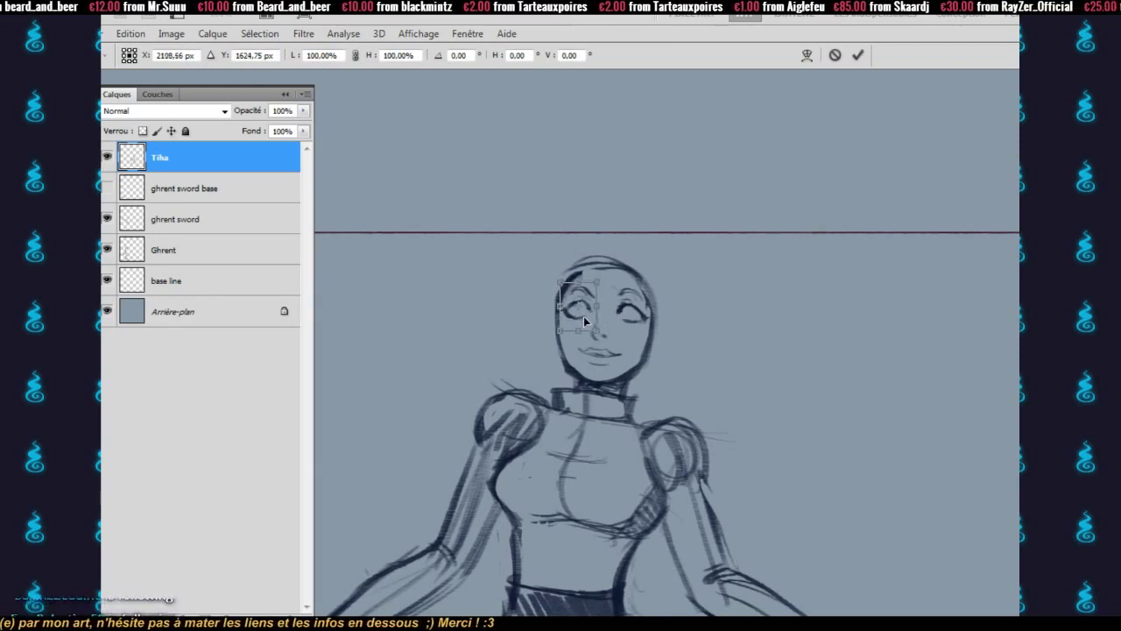
drag(584, 322, 584, 325)
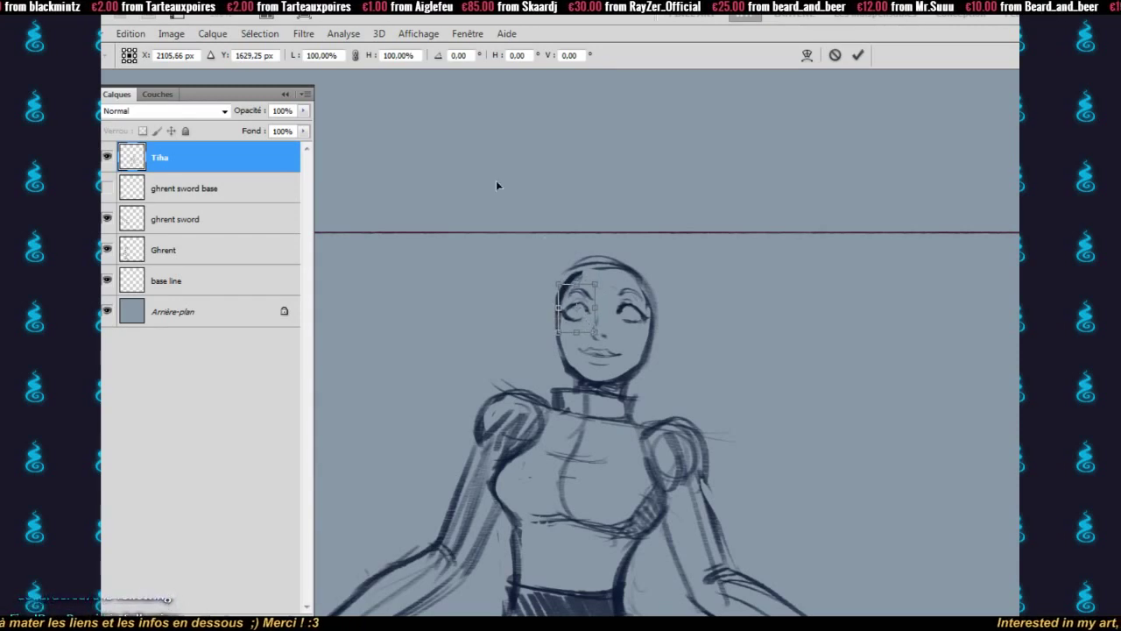
key(Escape)
- Turn off snapping and nudge the selected eye and eyebrow slightly up and outward, to X 2109.50 px and Y 1624.00 px
click(412, 36)
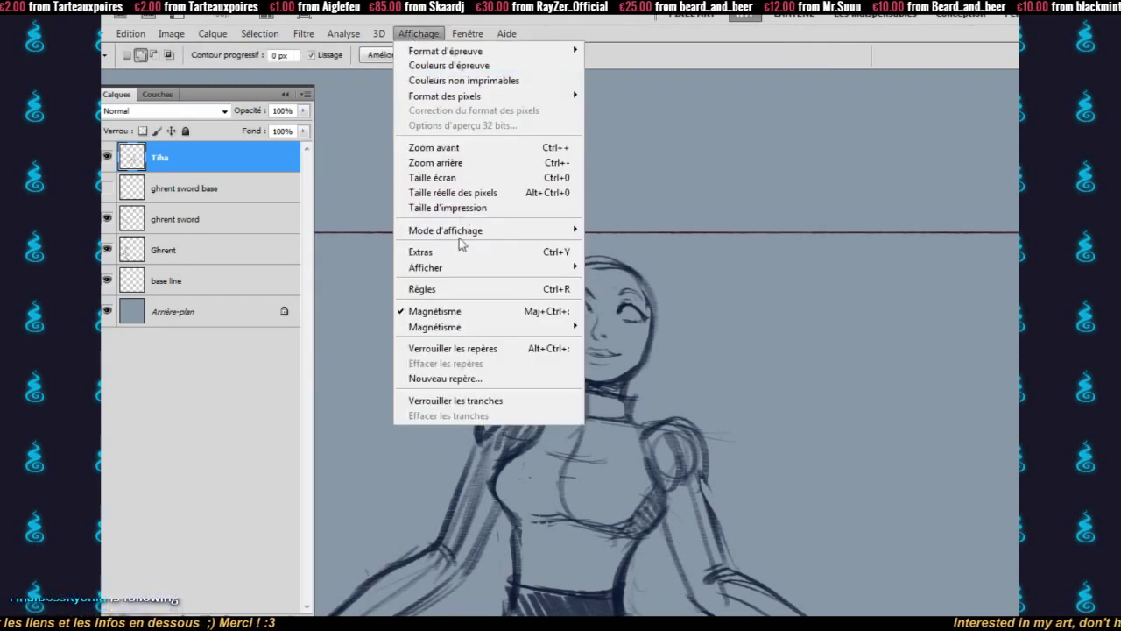
click(461, 311)
key(ctrl+t)
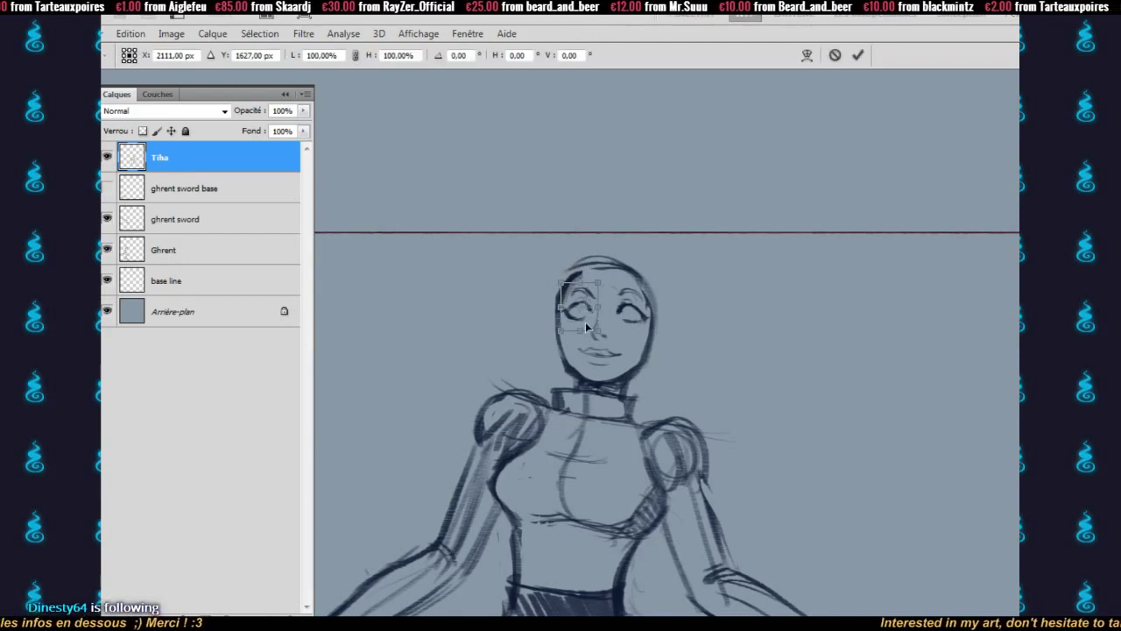
drag(586, 321, 585, 320)
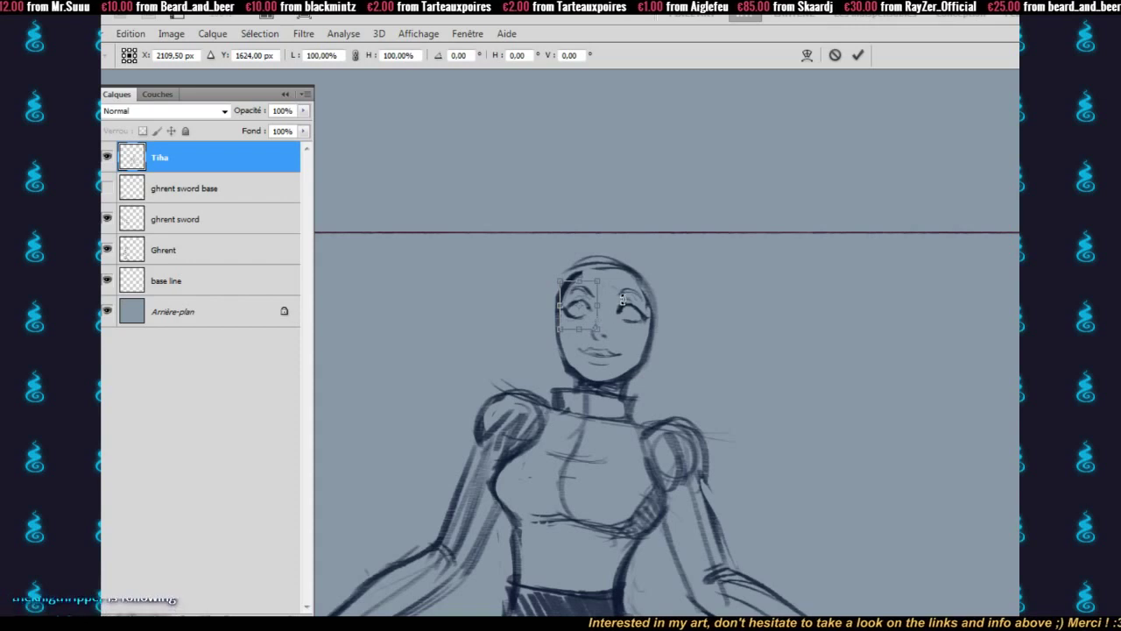
key(Return)
- Compare Tiha's eye before and after the shift, clear the selection and flip the canvas horizontally
mouse_move(622, 304)
mouse_down()
mouse_move(640, 307)
mouse_move(624, 304)
mouse_up()
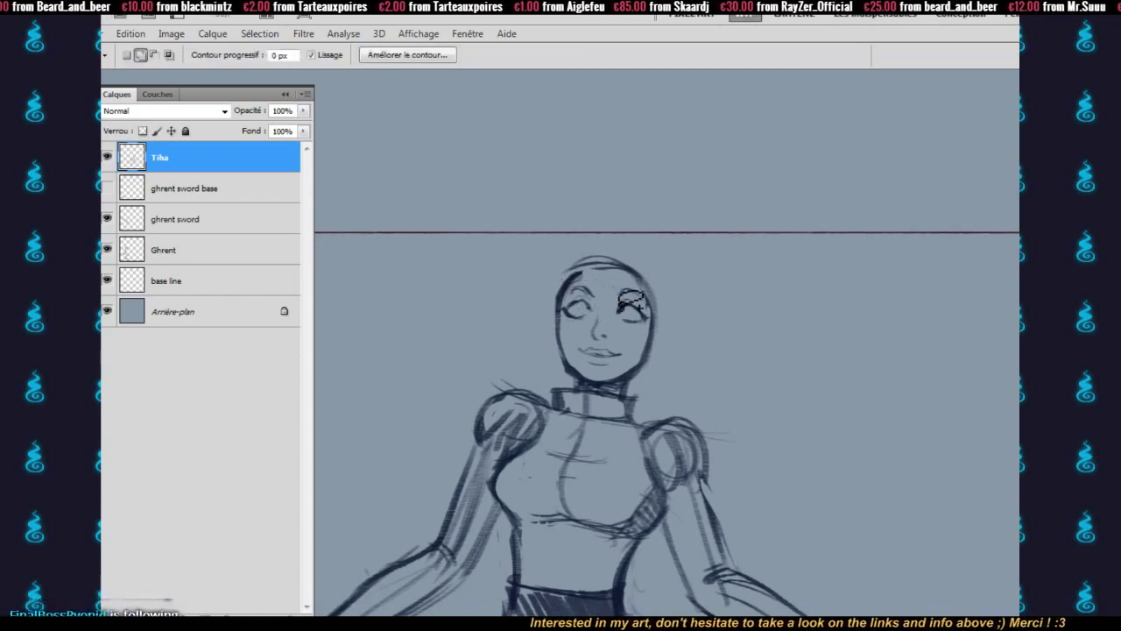
key(ctrl+alt+z)
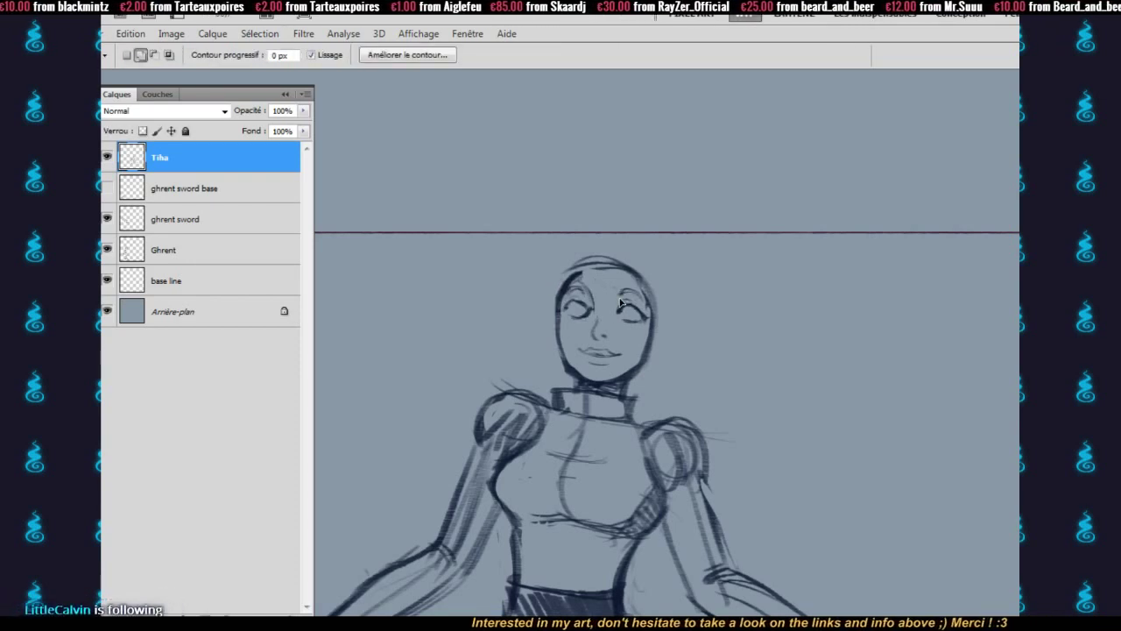
key(ctrl+z)
key(ctrl+d)
key(F2)
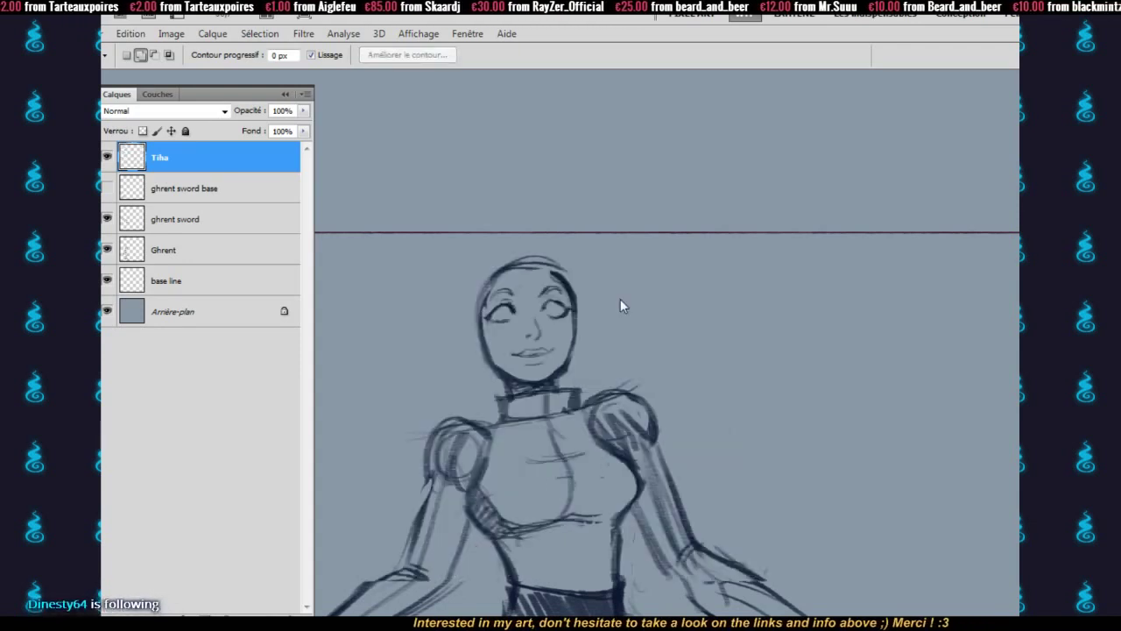
drag(560, 340, 659, 322)
key(z)
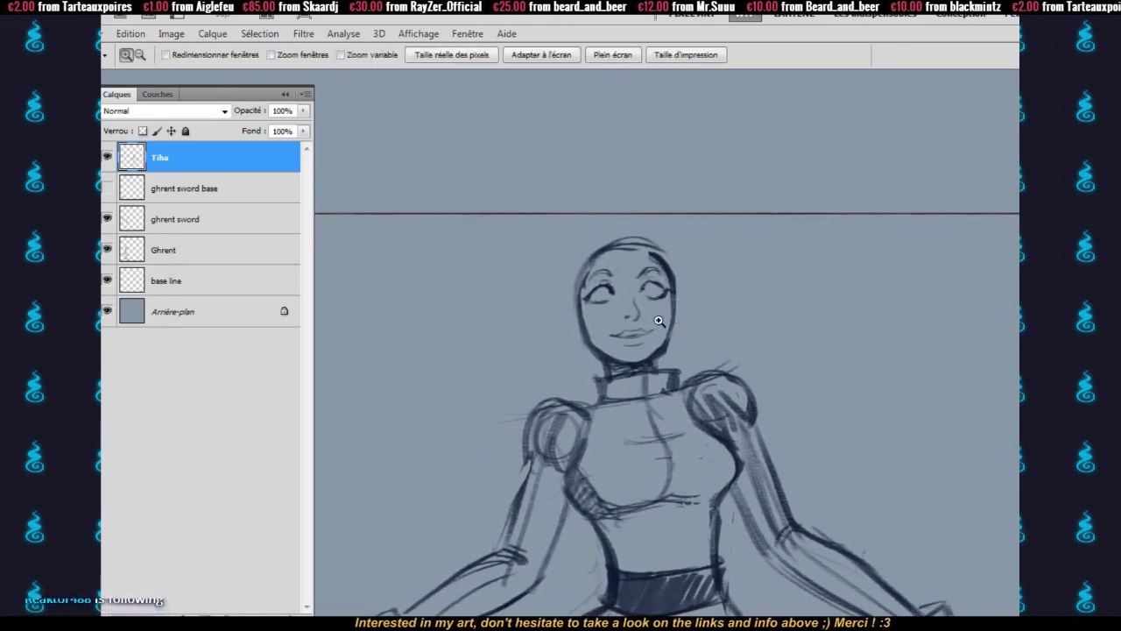
- Draw the irises in both of Tiha's eyes and lighten her upper head outline with the size 40 eraser
key(b)
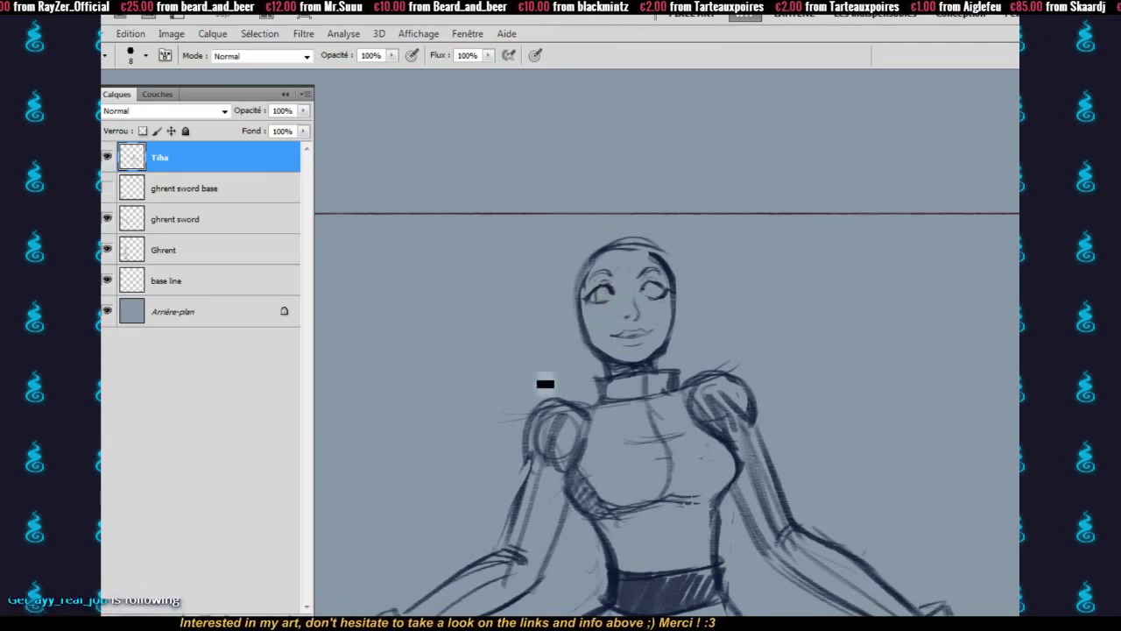
click(1032, 109)
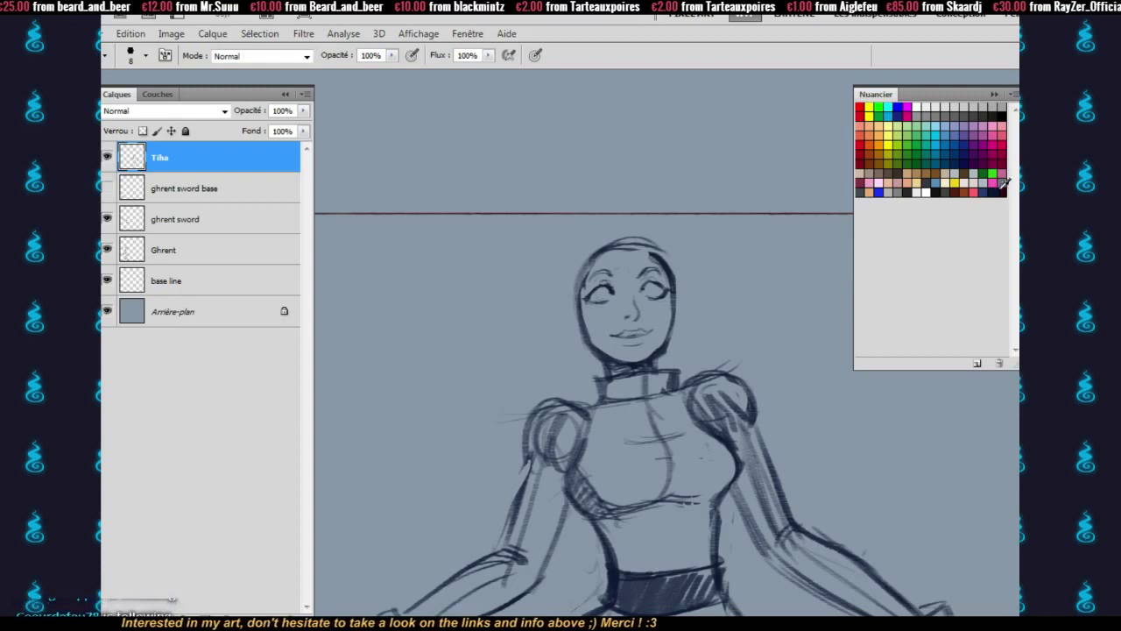
key(F6)
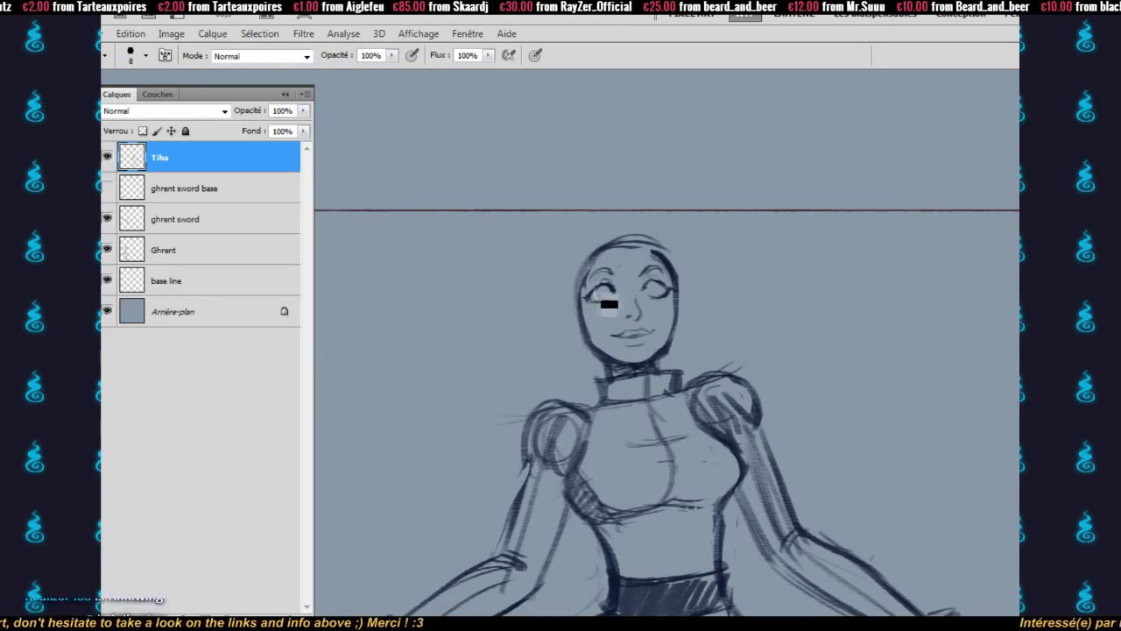
key(F6)
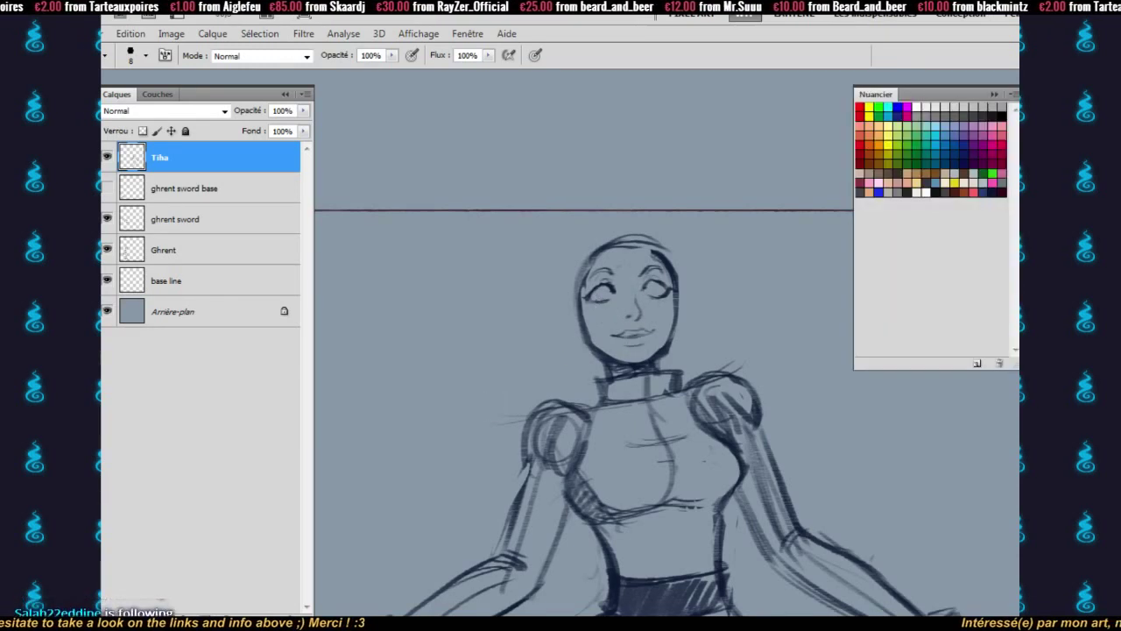
key(F6)
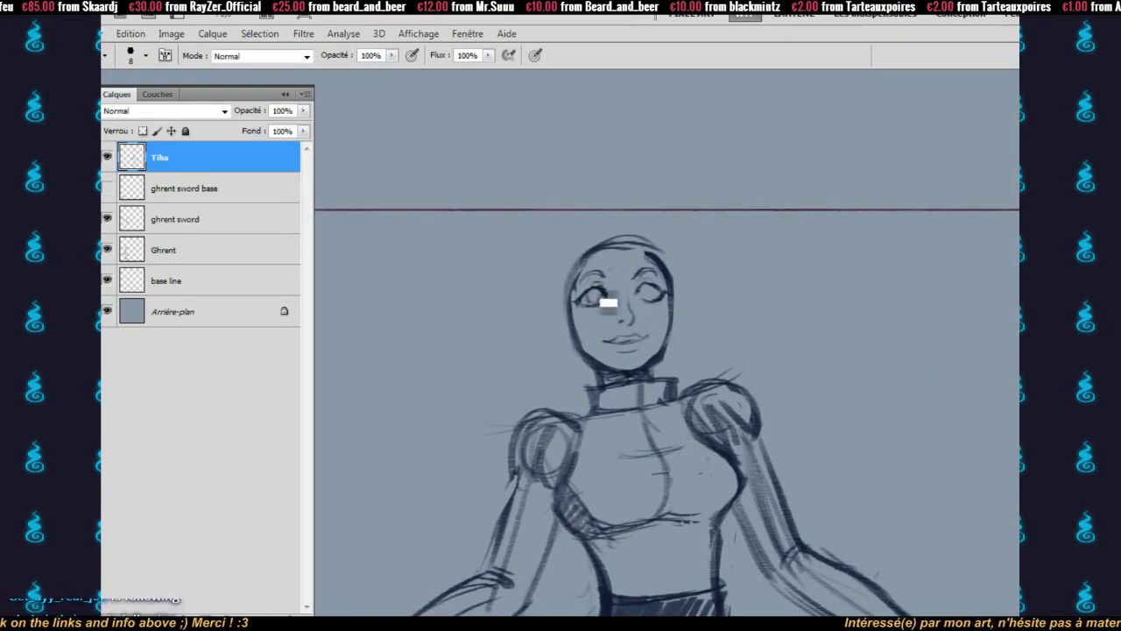
drag(662, 302, 580, 302)
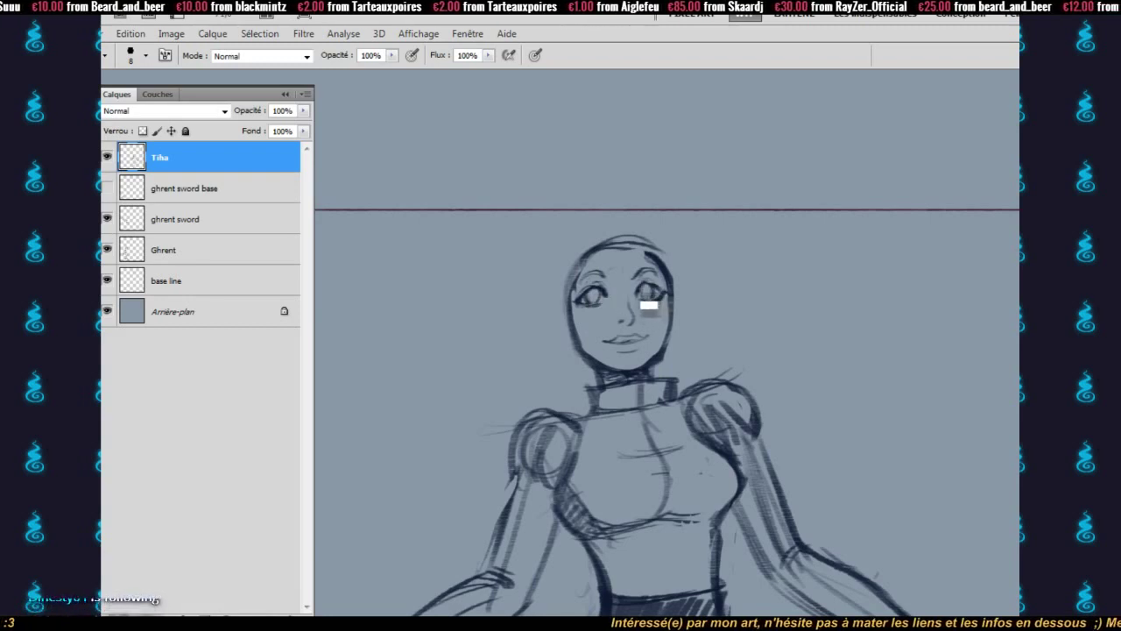
key(e)
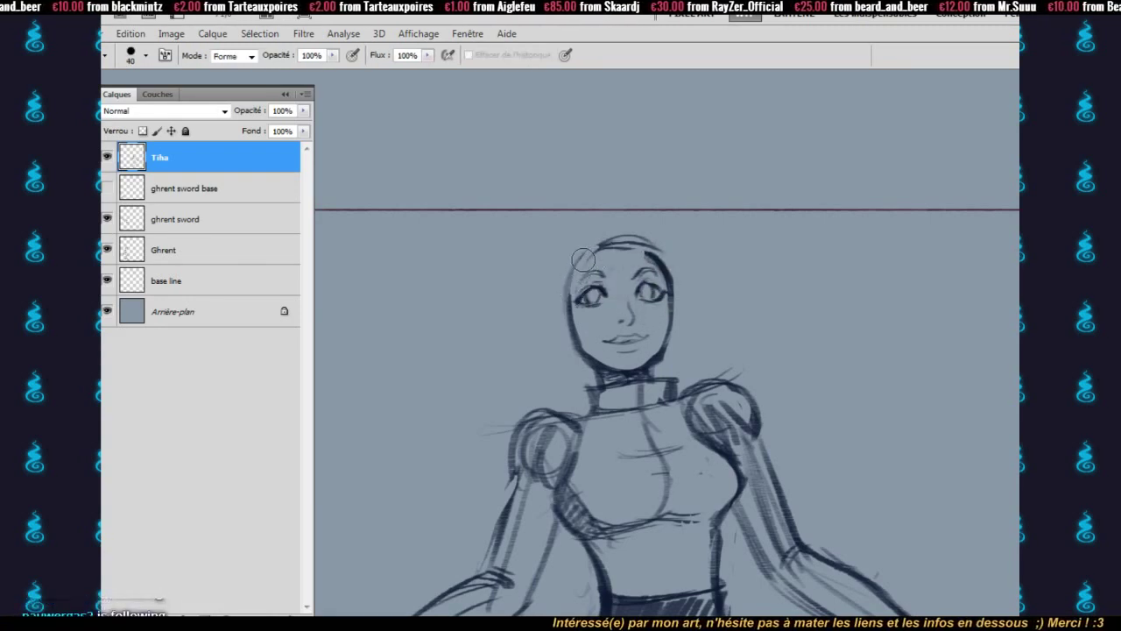
drag(584, 259, 664, 254)
- Sketch both of Tiha's ears with the size 8 brush and hang angular geometric earrings from them
key(b)
drag(566, 308, 571, 344)
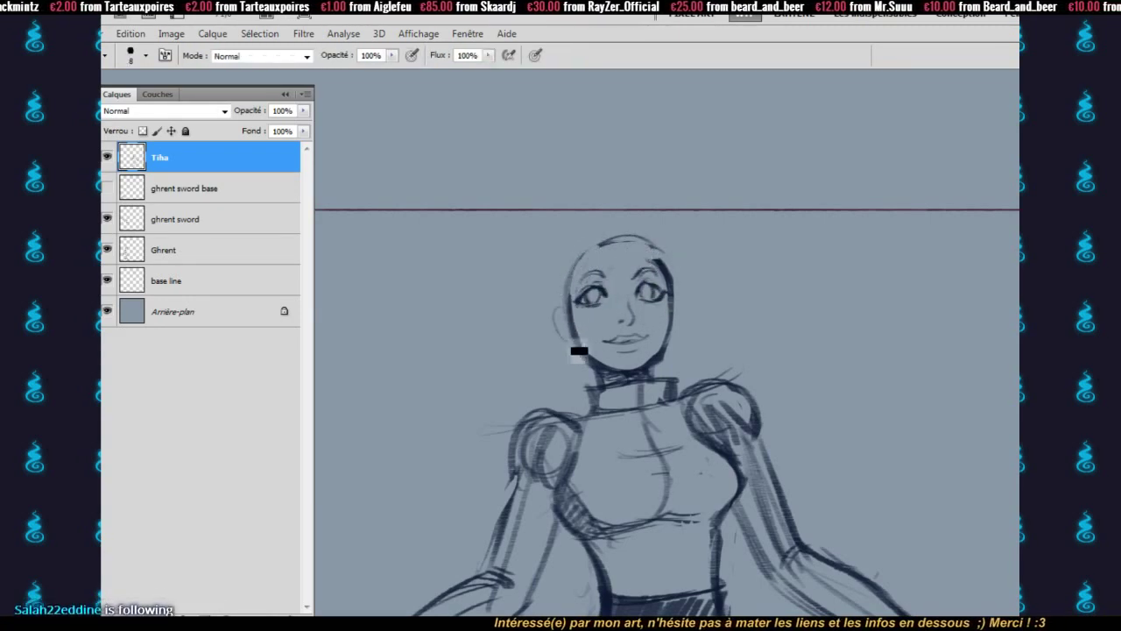
mouse_move(677, 296)
mouse_down()
mouse_move(684, 331)
mouse_move(673, 338)
mouse_up()
mouse_move(565, 342)
mouse_down()
mouse_move(565, 372)
mouse_move(578, 377)
mouse_move(584, 354)
mouse_move(584, 370)
mouse_move(574, 351)
mouse_move(559, 381)
mouse_move(573, 390)
mouse_move(582, 381)
mouse_move(582, 393)
mouse_move(555, 363)
mouse_move(581, 348)
mouse_move(579, 369)
mouse_move(547, 369)
mouse_move(554, 381)
mouse_move(577, 346)
mouse_move(584, 376)
mouse_move(564, 391)
mouse_move(586, 370)
mouse_up()
key(ctrl+z)
mouse_move(679, 340)
mouse_down()
mouse_move(709, 362)
mouse_move(702, 373)
mouse_move(693, 346)
mouse_move(687, 378)
mouse_up()
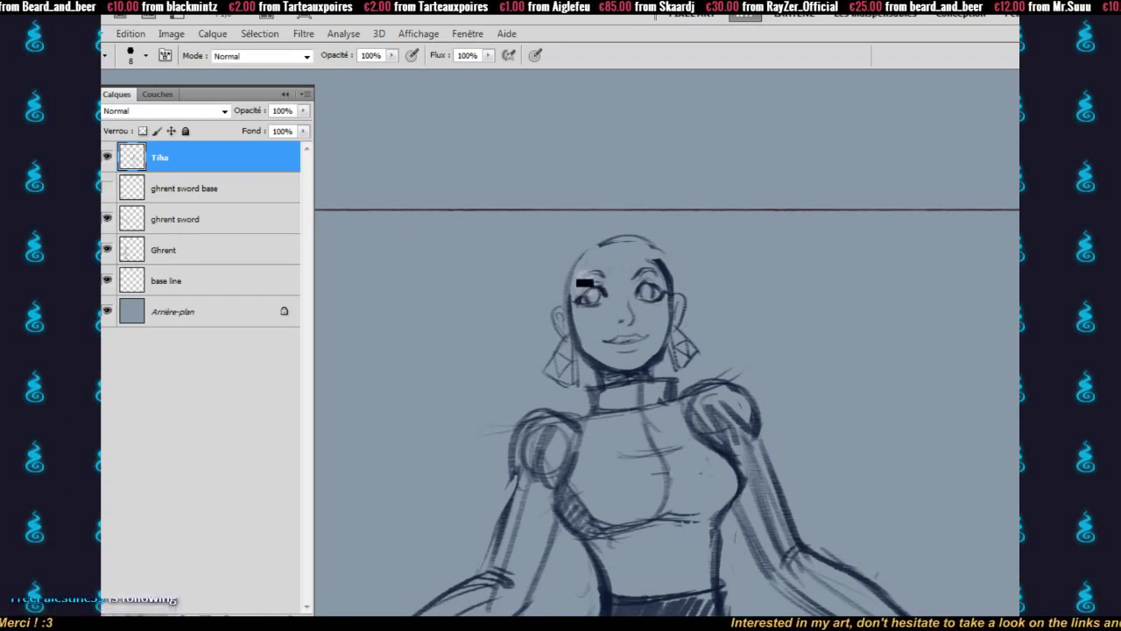
- Sketch Tiha's hair contour with the first fringe strands and a large round brim encircling her head
drag(581, 239, 567, 286)
mouse_move(573, 272)
mouse_down()
mouse_move(575, 299)
mouse_move(610, 271)
mouse_move(624, 277)
mouse_move(627, 249)
mouse_move(665, 277)
mouse_up()
drag(657, 228, 678, 263)
drag(632, 220, 579, 253)
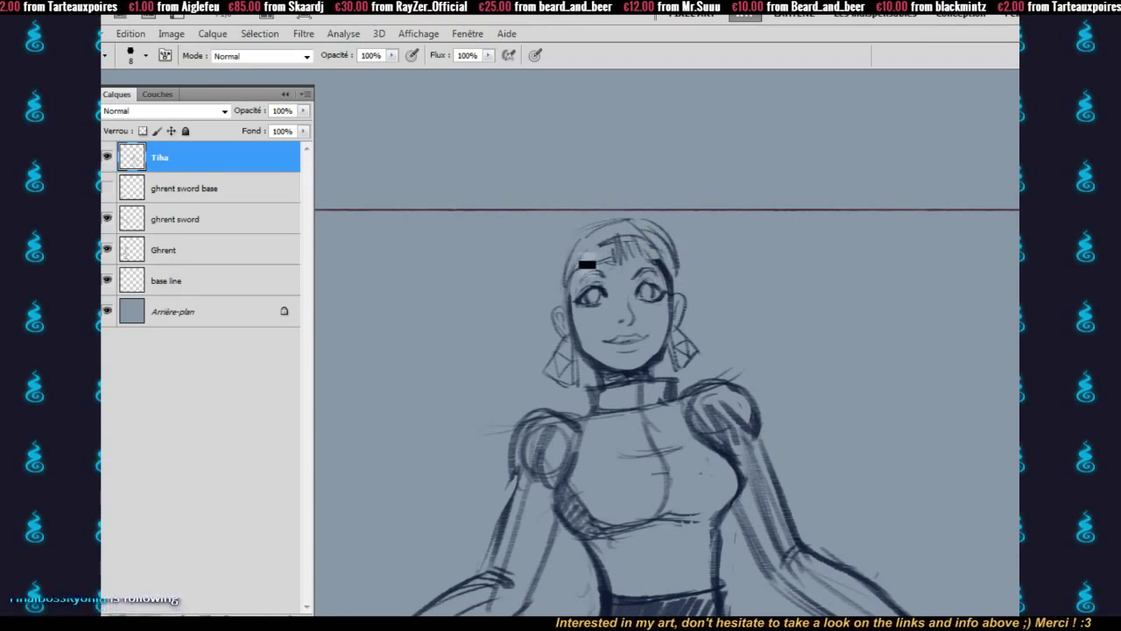
mouse_move(553, 302)
mouse_down()
mouse_move(550, 241)
mouse_move(539, 290)
mouse_move(619, 227)
mouse_move(548, 253)
mouse_move(629, 211)
mouse_move(633, 198)
mouse_move(659, 209)
mouse_move(702, 283)
mouse_move(712, 276)
mouse_move(691, 315)
mouse_up()
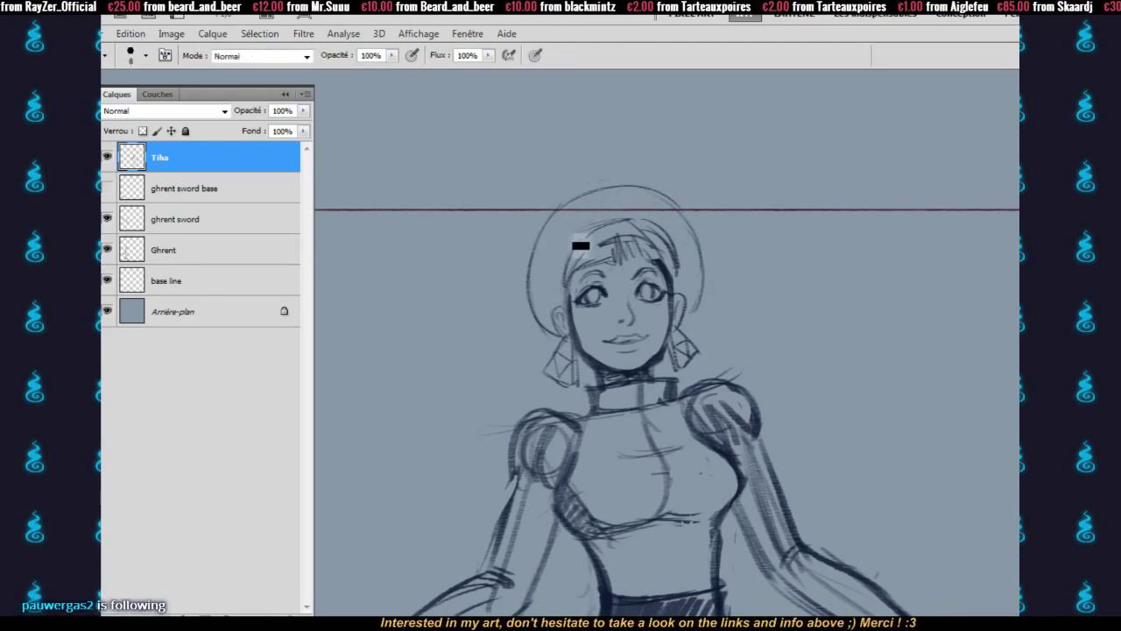
drag(587, 242, 570, 297)
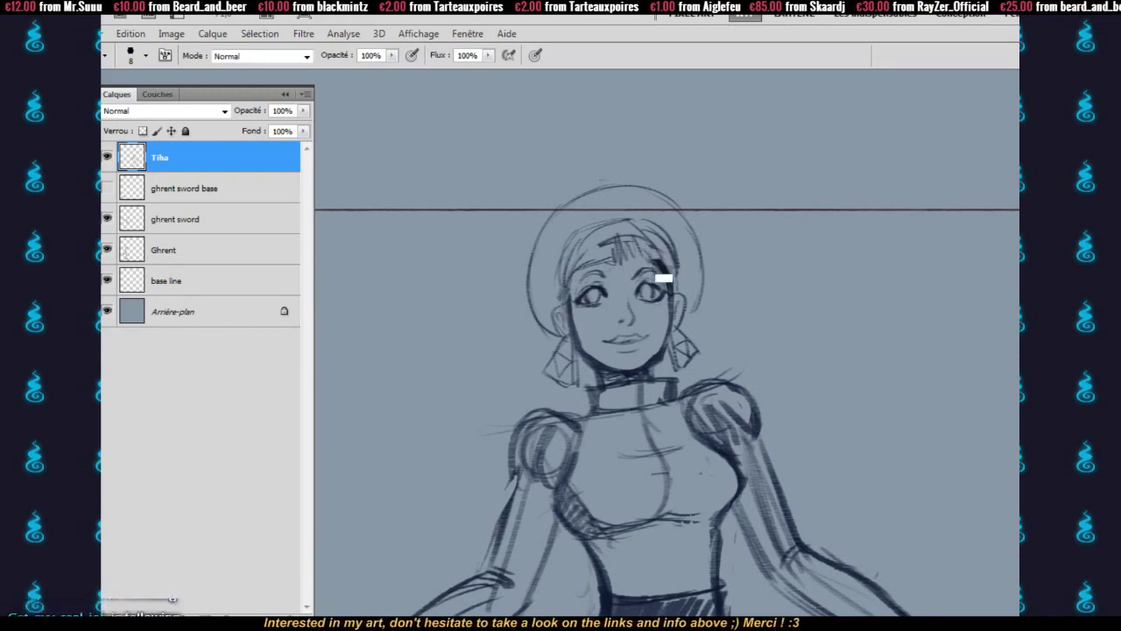
- Lighten the dark fringe marks to redraw it with fine strands, and add radial pleat lines around the round brim
key(e)
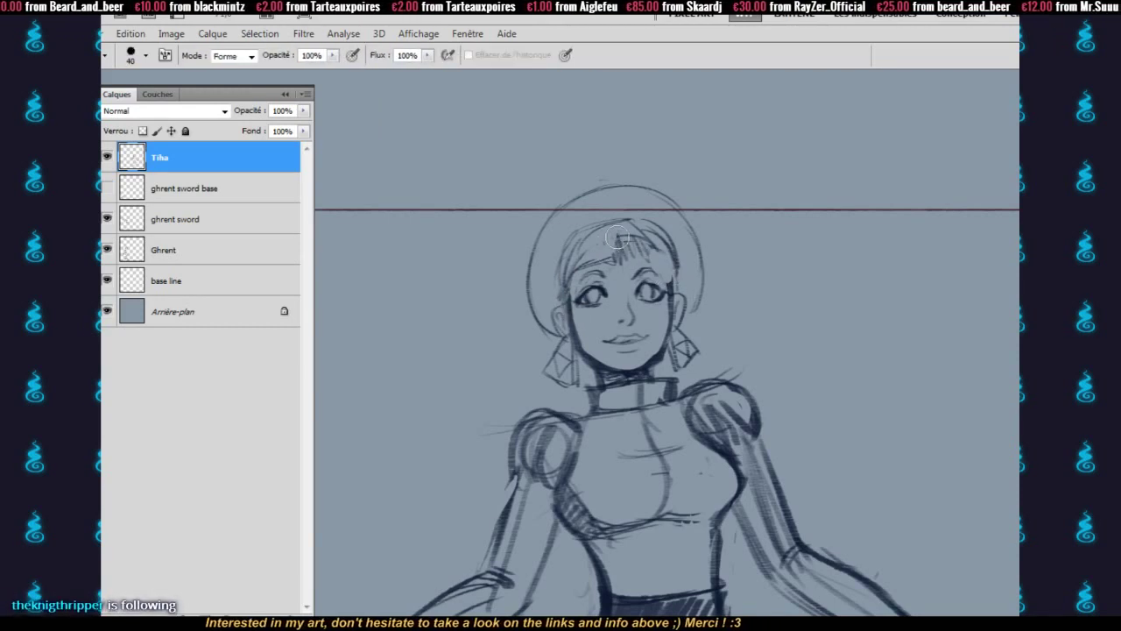
key(b)
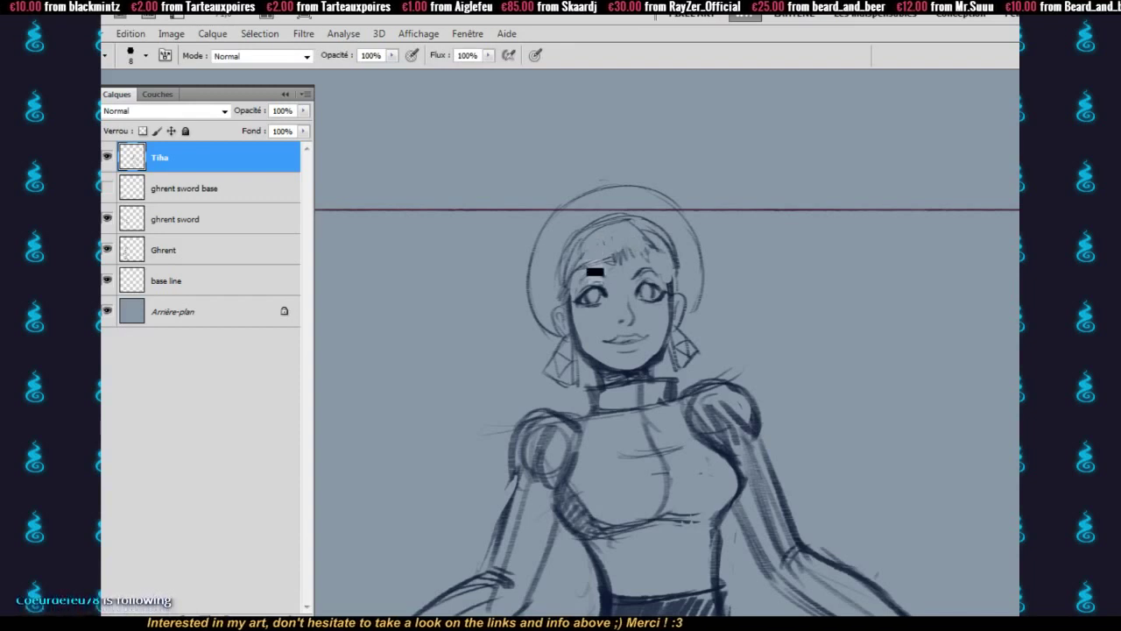
mouse_move(595, 272)
mouse_down()
mouse_move(643, 227)
mouse_move(672, 240)
mouse_move(582, 252)
mouse_move(626, 232)
mouse_move(577, 248)
mouse_move(627, 211)
mouse_move(602, 204)
mouse_move(621, 198)
mouse_move(648, 226)
mouse_move(702, 233)
mouse_move(682, 250)
mouse_up()
mouse_move(548, 227)
mouse_down()
mouse_move(567, 235)
mouse_move(555, 272)
mouse_up()
mouse_move(529, 291)
mouse_down()
mouse_move(553, 285)
mouse_move(556, 299)
mouse_up()
mouse_move(701, 273)
mouse_down()
mouse_move(683, 270)
mouse_move(645, 299)
mouse_move(658, 297)
mouse_up()
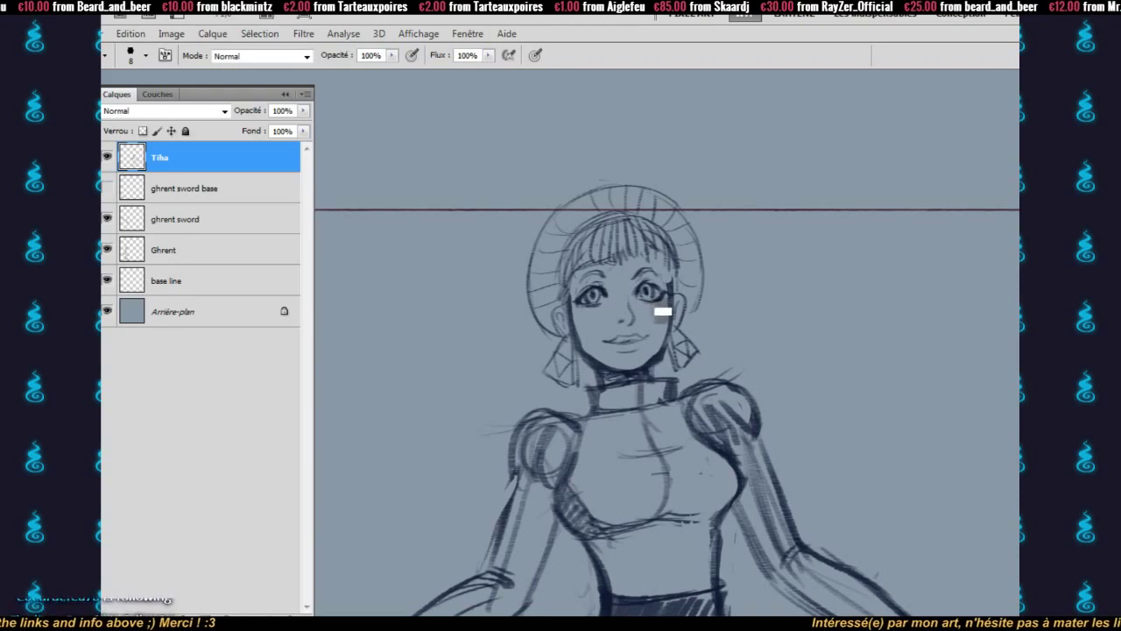
drag(669, 383, 646, 327)
- Scale the Tiha layer down uniformly to 95.93% from the bottom-centre reference point, keeping her feet on the ground line
alt+click(677, 304)
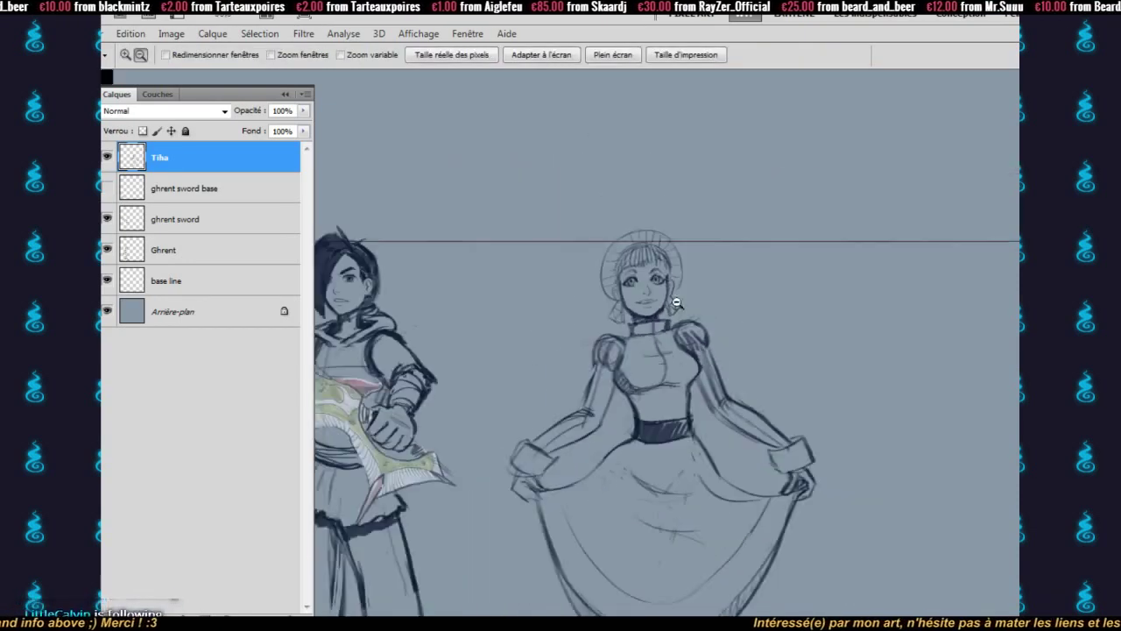
click(672, 268)
key(b)
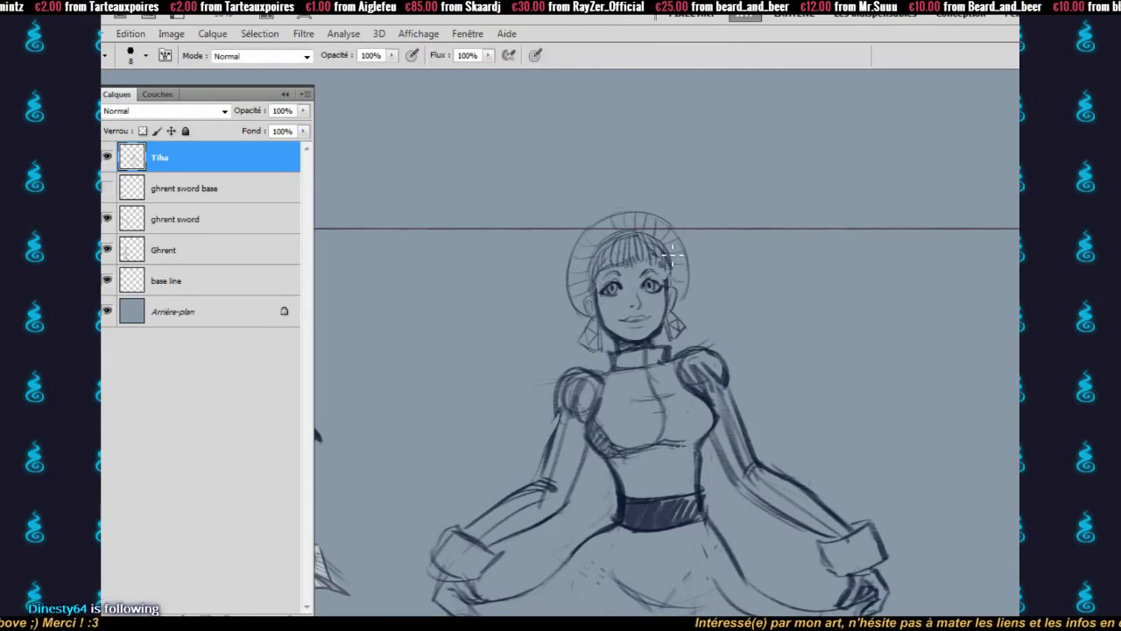
key(bracketright)
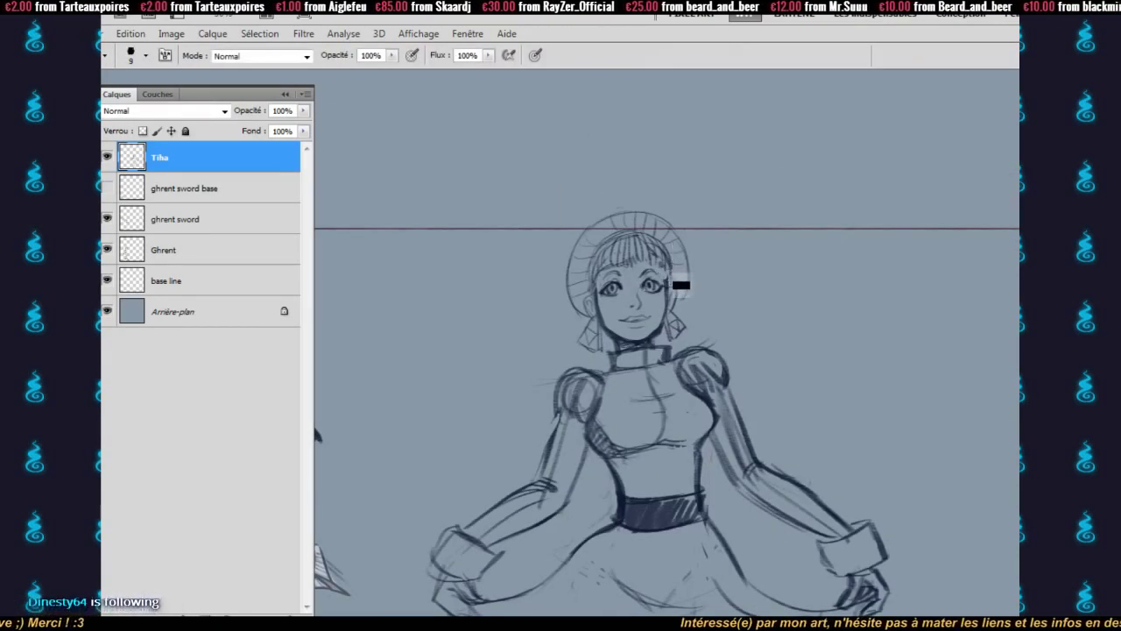
alt+click(692, 339)
alt+click(696, 344)
drag(692, 434, 676, 309)
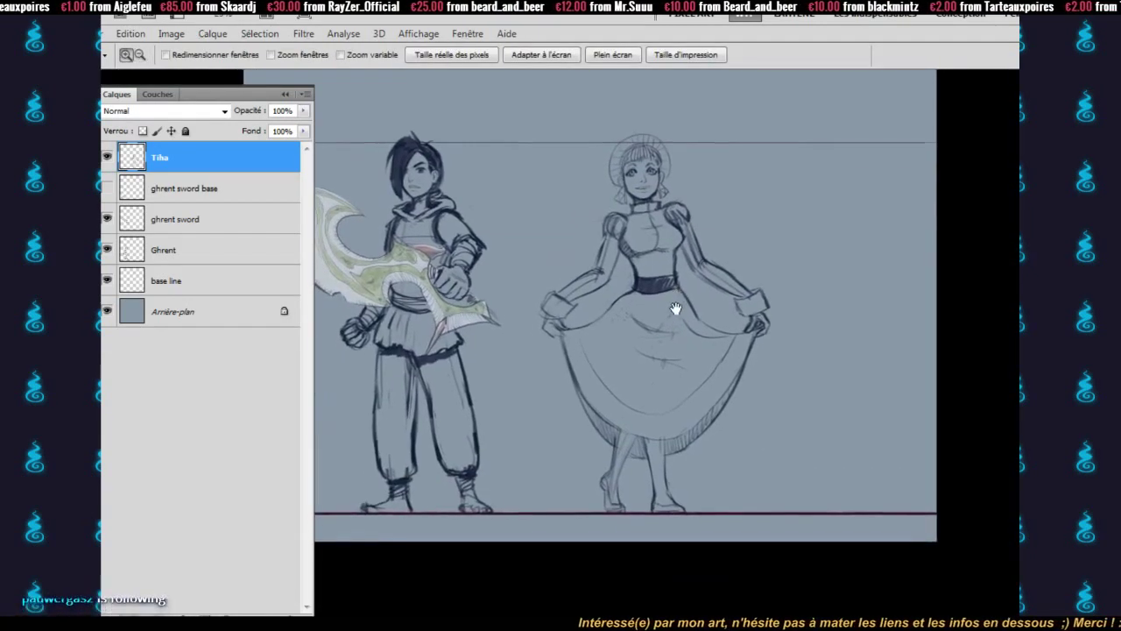
alt+click(668, 329)
key(v)
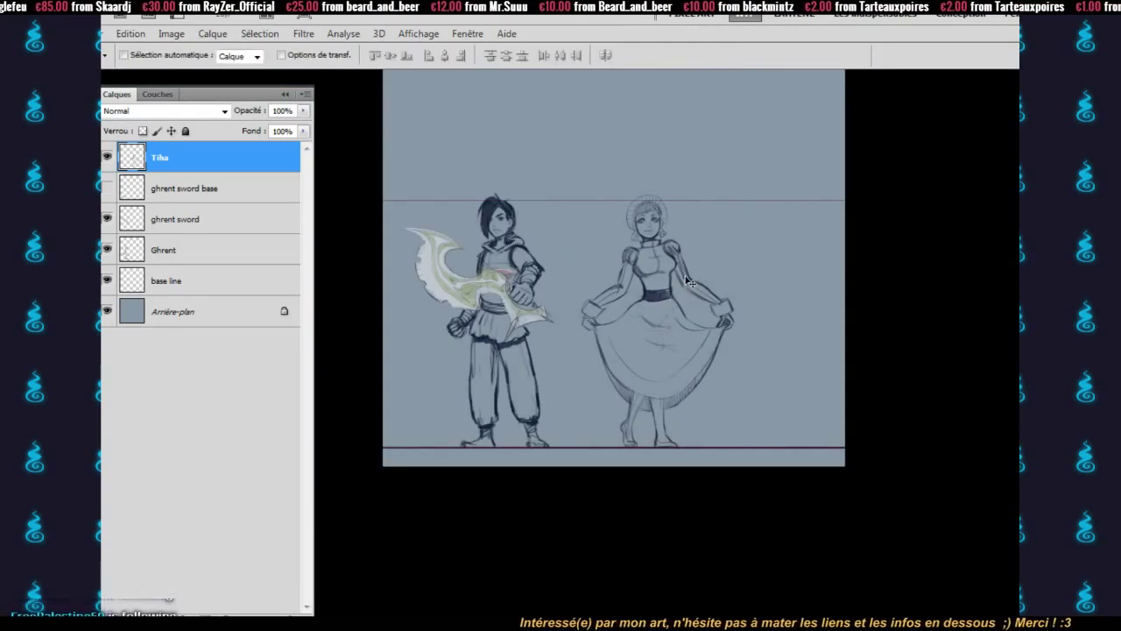
key(ctrl+t)
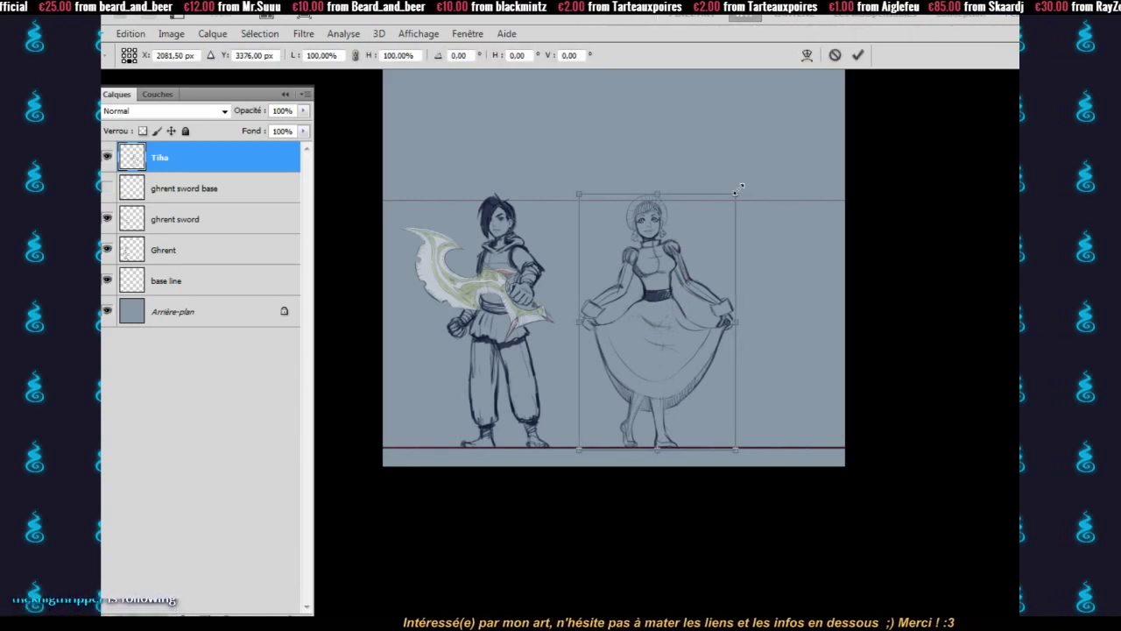
drag(742, 185, 738, 202)
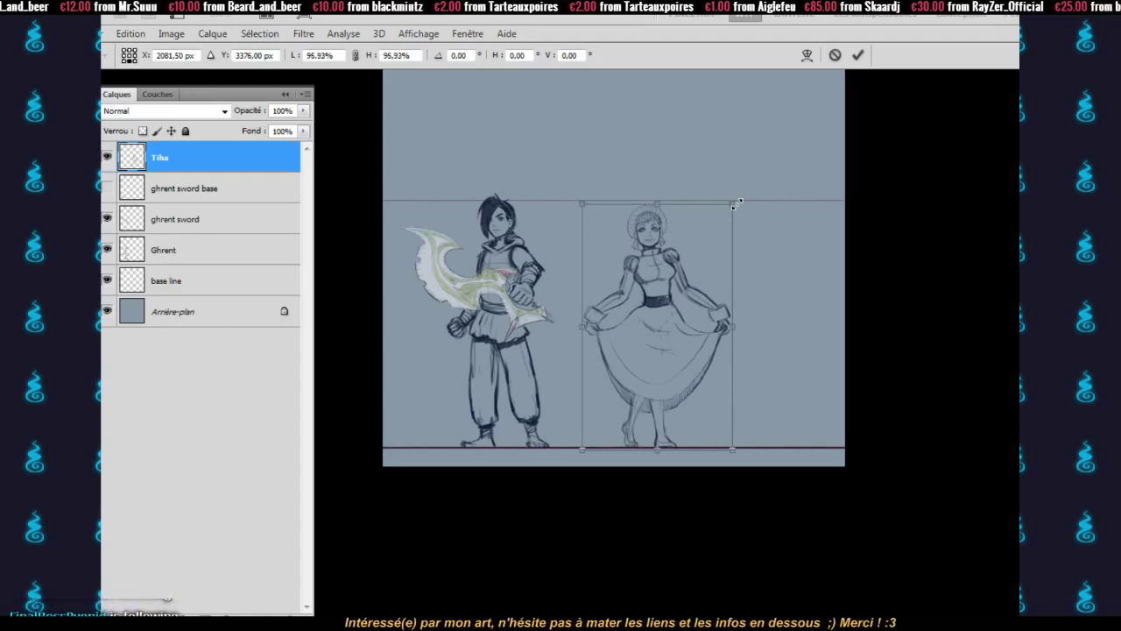
key(Return)
- Move the scaled Tiha figure horizontally closer to Ghrent
key(z)
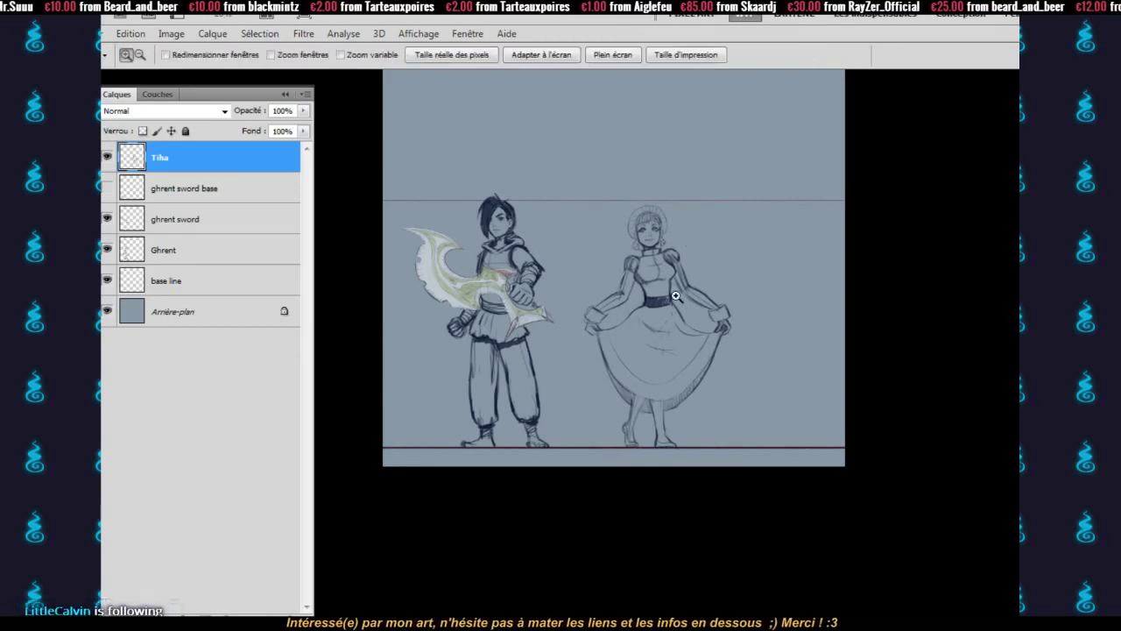
click(676, 296)
key(v)
drag(675, 299, 636, 299)
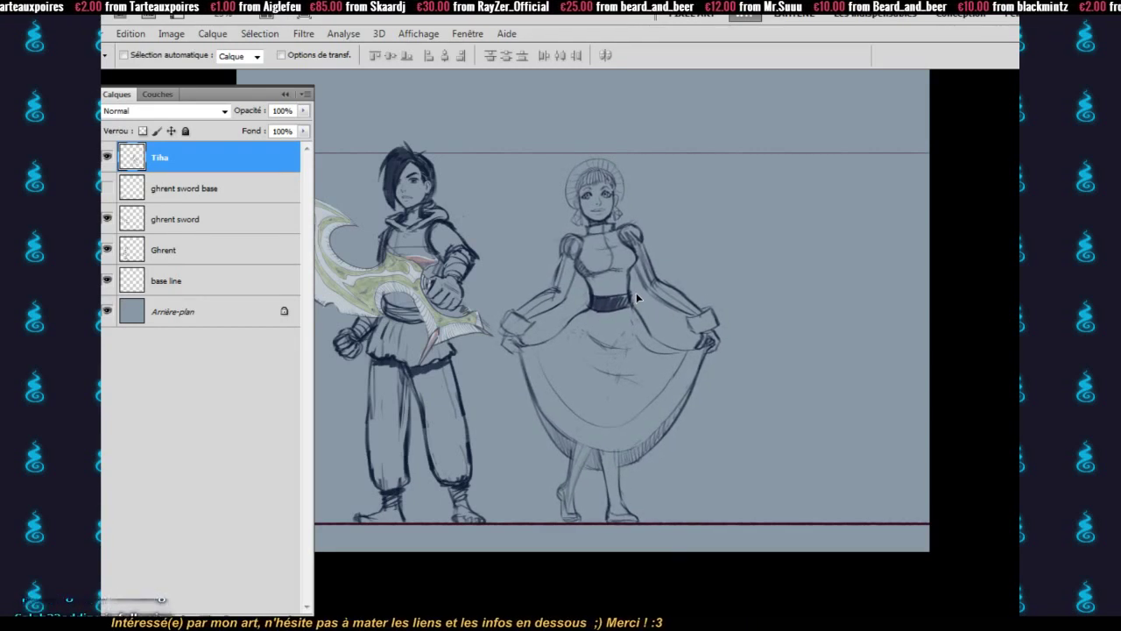
- Enlarge the brush to 15 and strengthen the upper outer outline of Tiha's round brim
key(z)
click(598, 176)
click(598, 176)
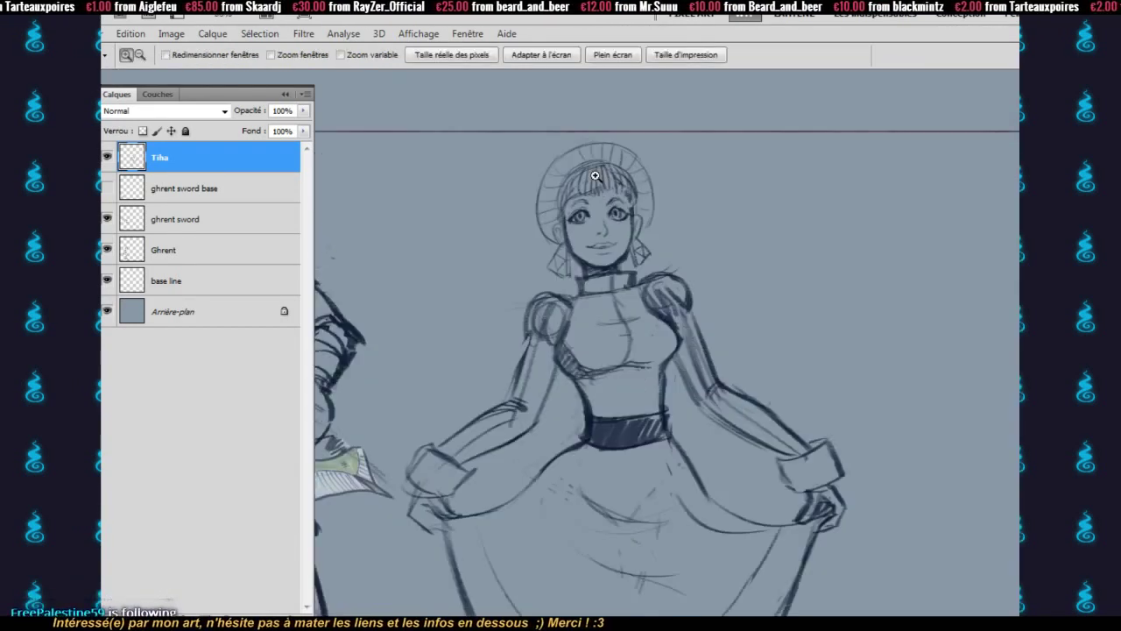
click(599, 176)
key(b)
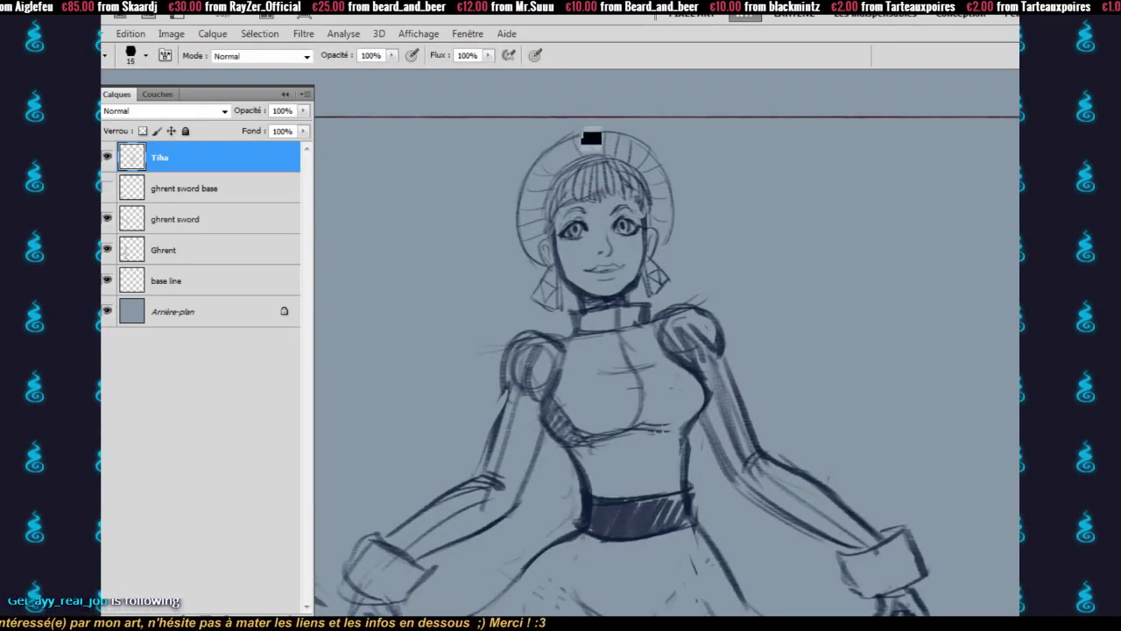
key(bracketright)
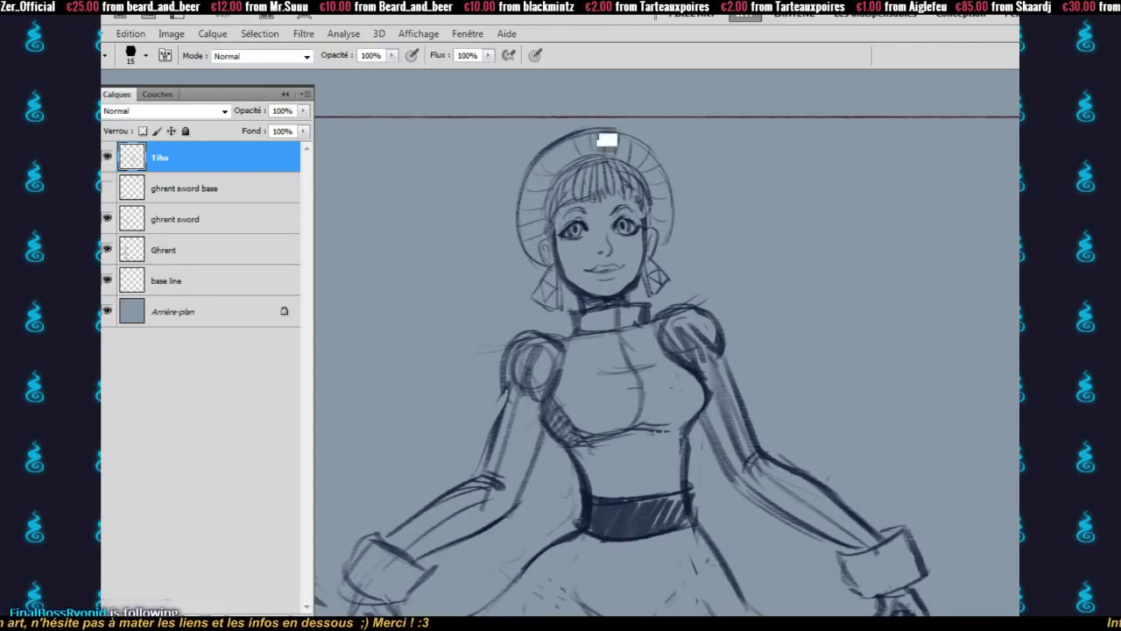
- Erase the excess lines above and beside the fringe with the size 40 eraser and redraw the hair framing Tiha's face
key(e)
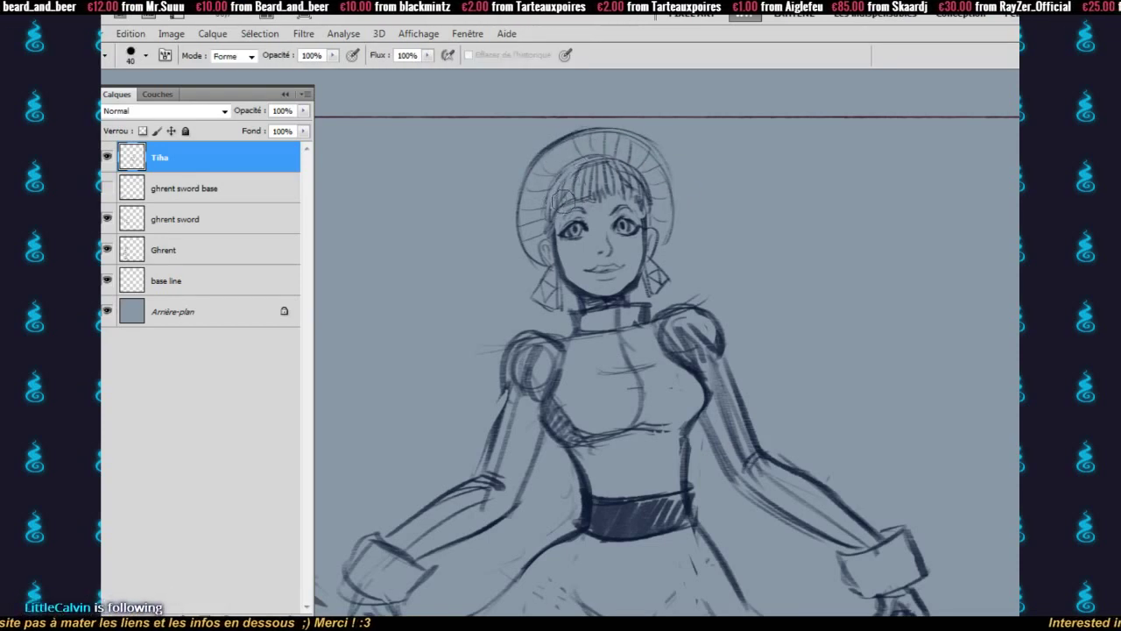
mouse_move(591, 162)
mouse_down()
mouse_move(639, 175)
mouse_move(643, 189)
mouse_move(623, 164)
mouse_move(602, 162)
mouse_move(656, 206)
mouse_move(629, 191)
mouse_up()
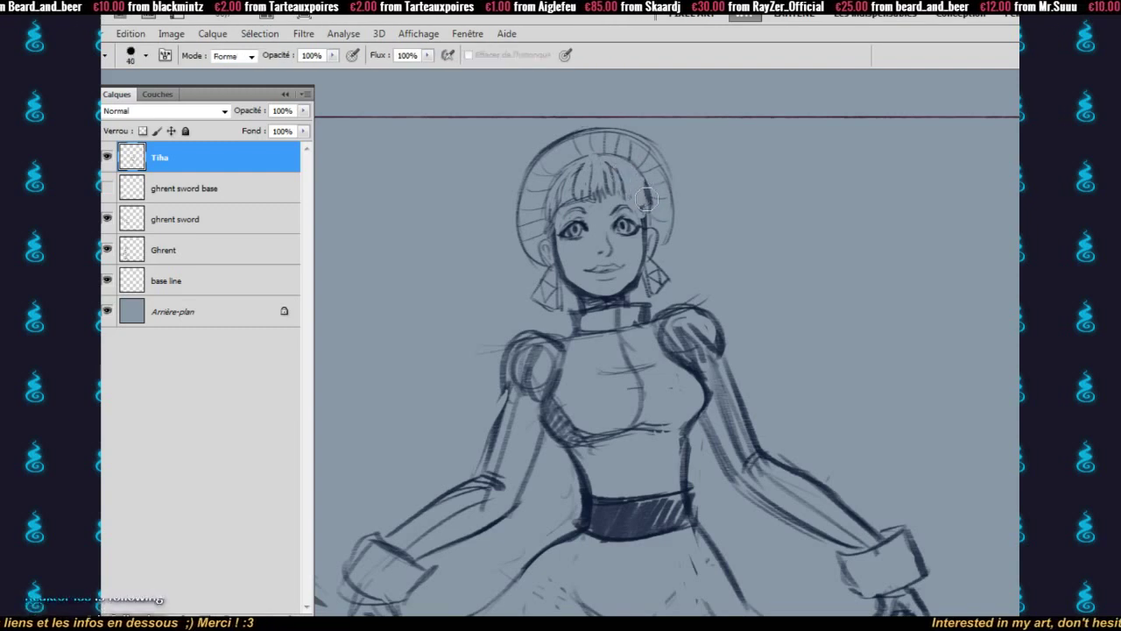
key(b)
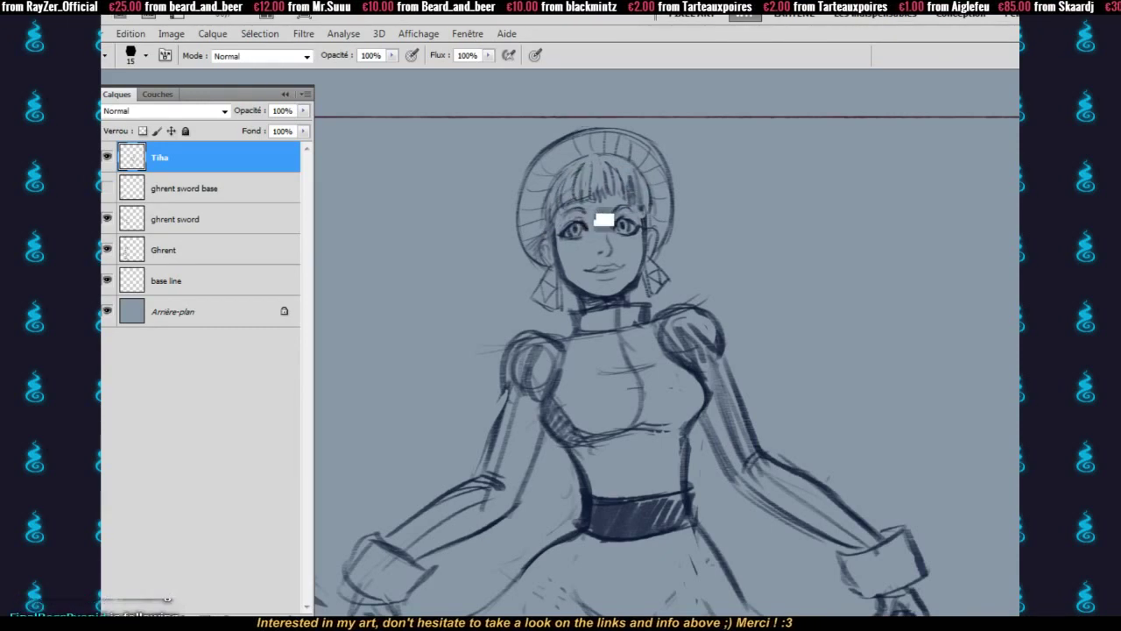
key(e)
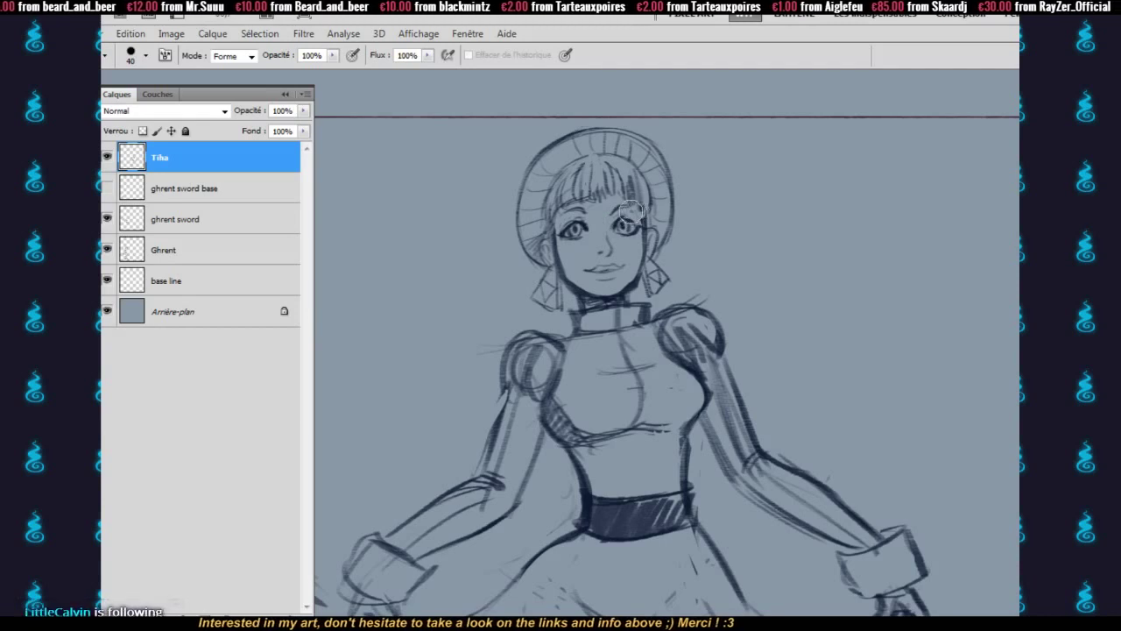
key(b)
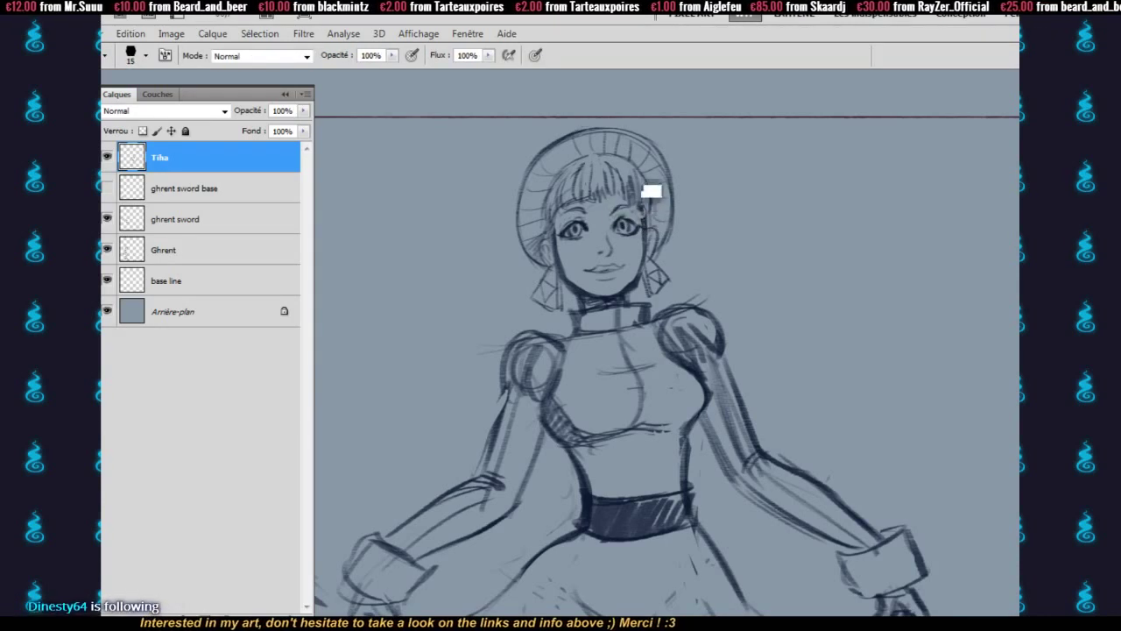
mouse_move(653, 236)
mouse_down()
mouse_move(643, 237)
mouse_move(645, 270)
mouse_move(623, 212)
mouse_up()
- Clean up Tiha's high collar, redrawing its front seam and upper edge and darkening its side beneath the jaw
key(e)
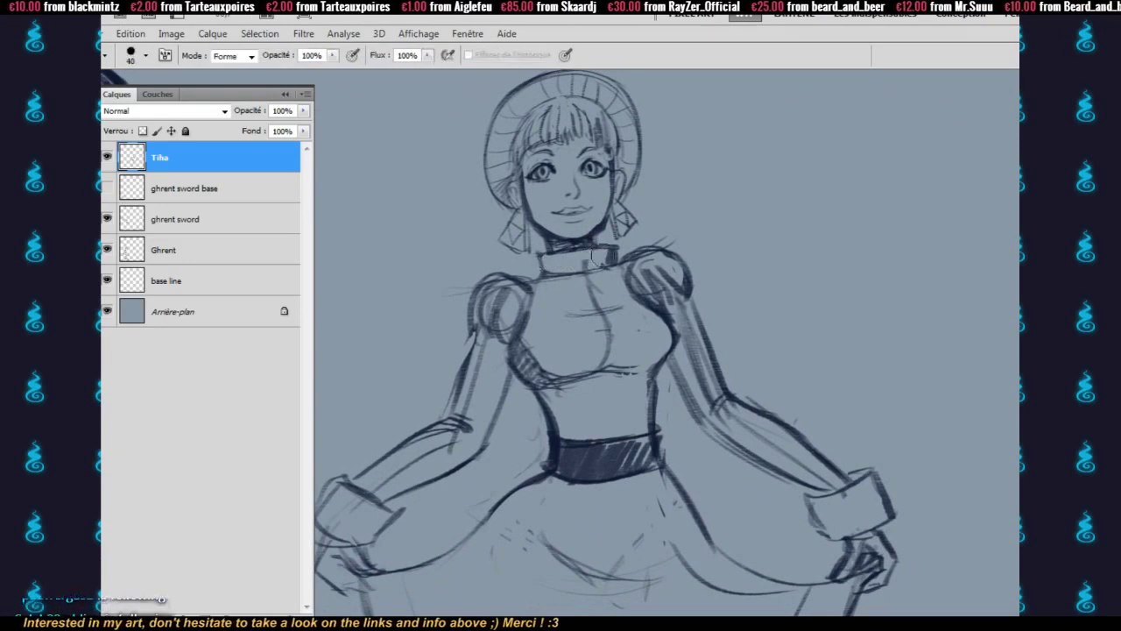
key(b)
drag(586, 249, 587, 267)
key(e)
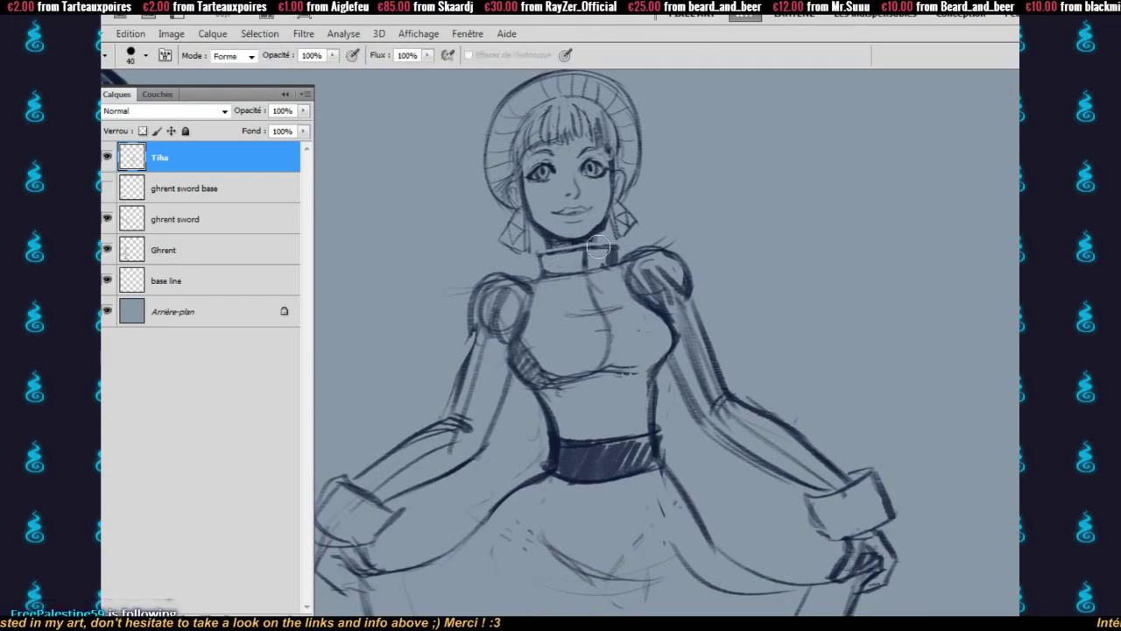
key(b)
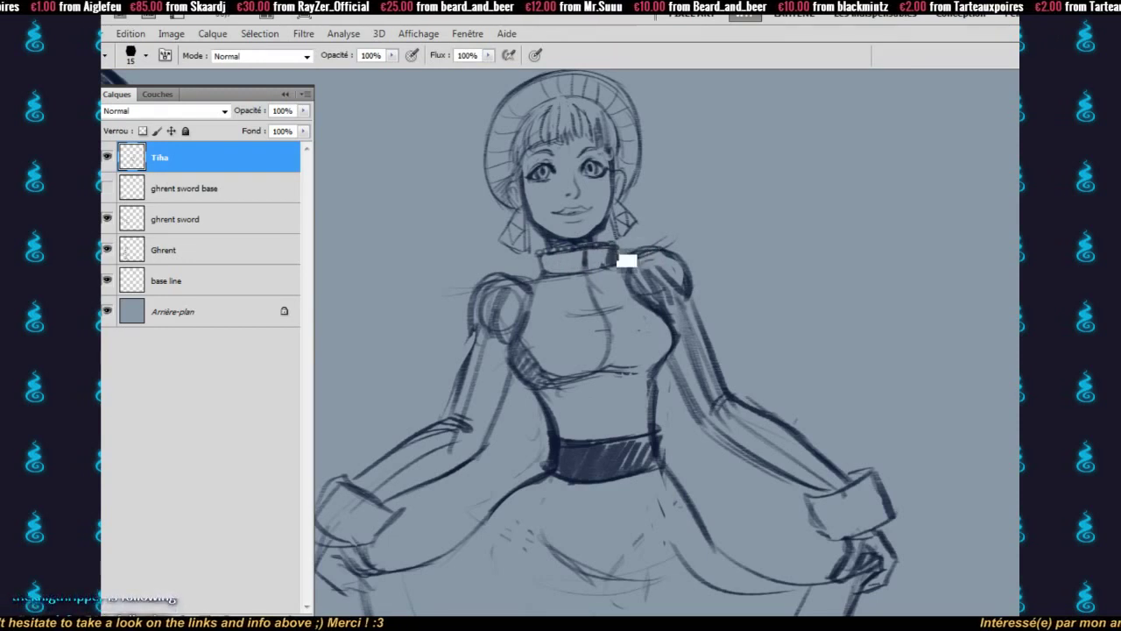
- Clean up Tiha's collar edge, erase the loops inside her puffed sleeve nearest Ghrent with the size 40 eraser, and redraw it with curved pleats
key(e)
key(b)
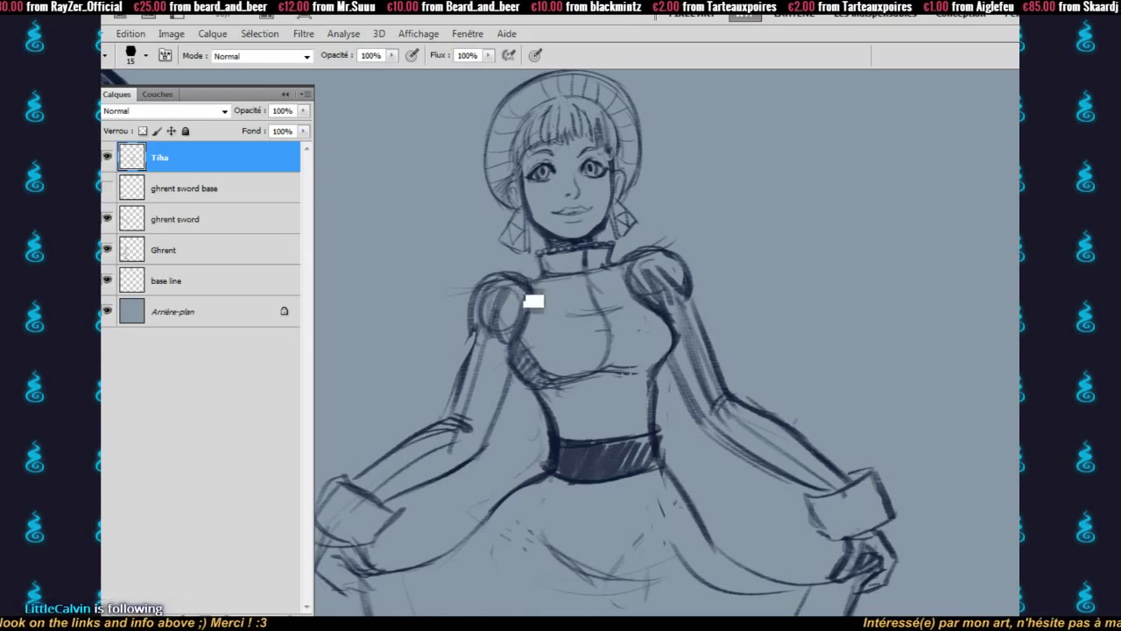
key(e)
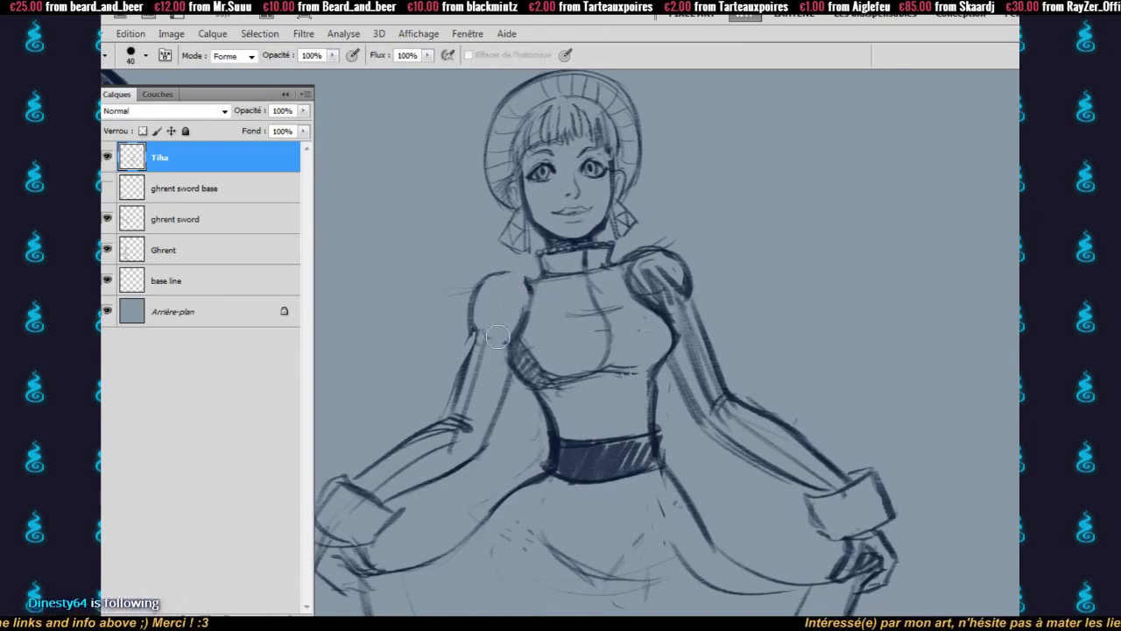
key(b)
mouse_move(483, 327)
mouse_down()
mouse_move(503, 297)
mouse_move(498, 338)
mouse_move(516, 303)
mouse_move(518, 326)
mouse_move(482, 348)
mouse_move(502, 297)
mouse_move(472, 318)
mouse_up()
key(e)
key(b)
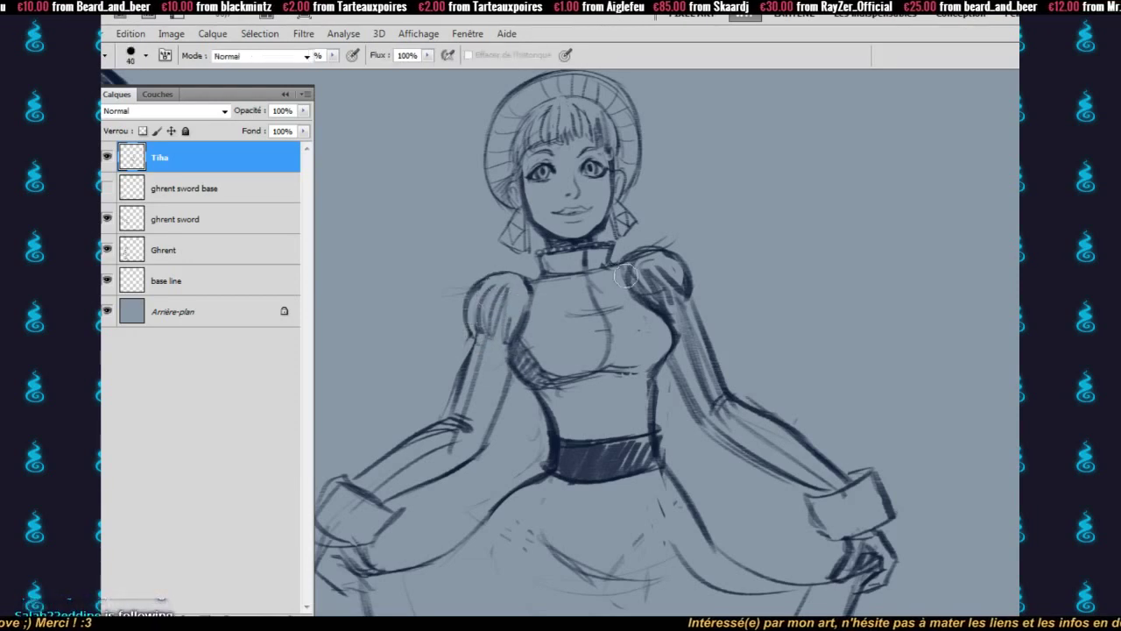
- Erase the dark lines inside Tiha's other puffed sleeve and redraw its inner edge and pleats with the size 15 brush
drag(638, 320, 560, 306)
key(e)
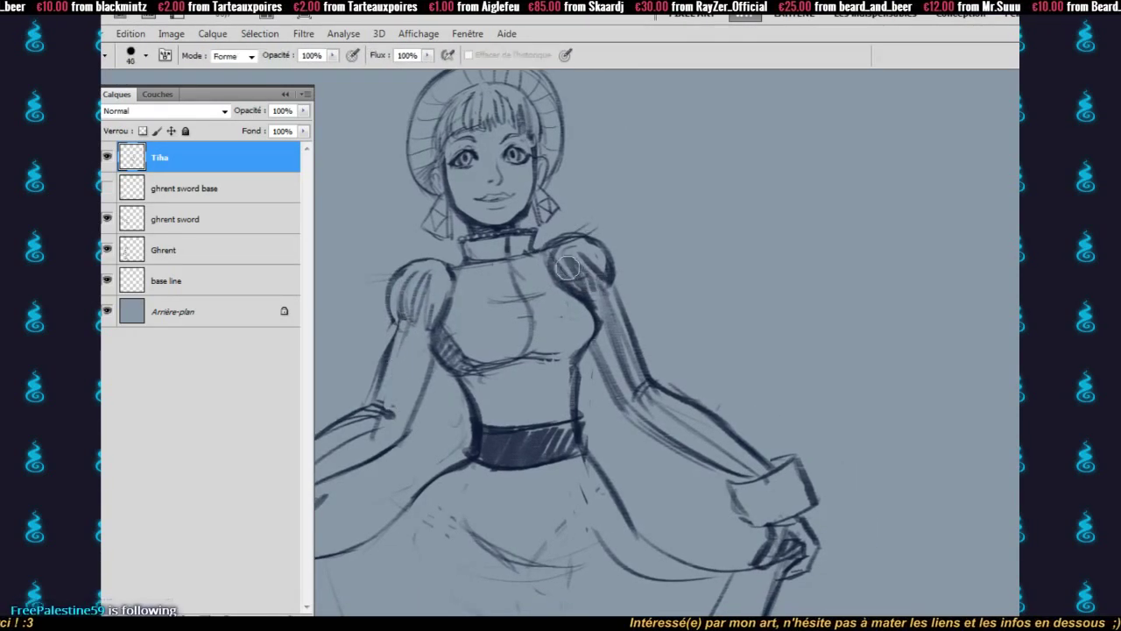
key(b)
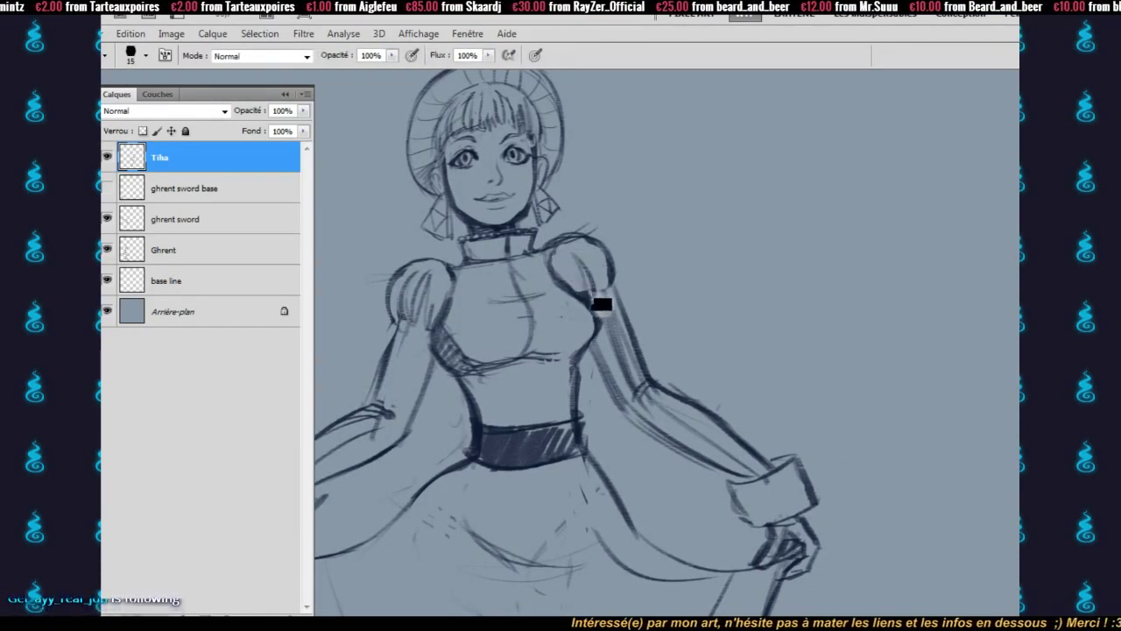
key(e)
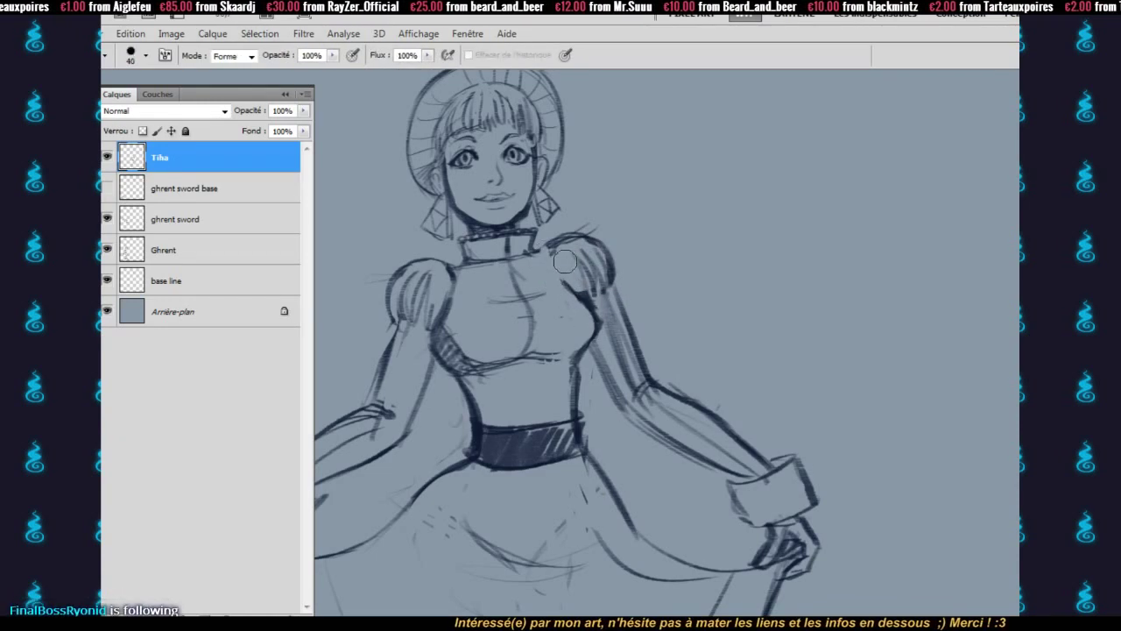
key(b)
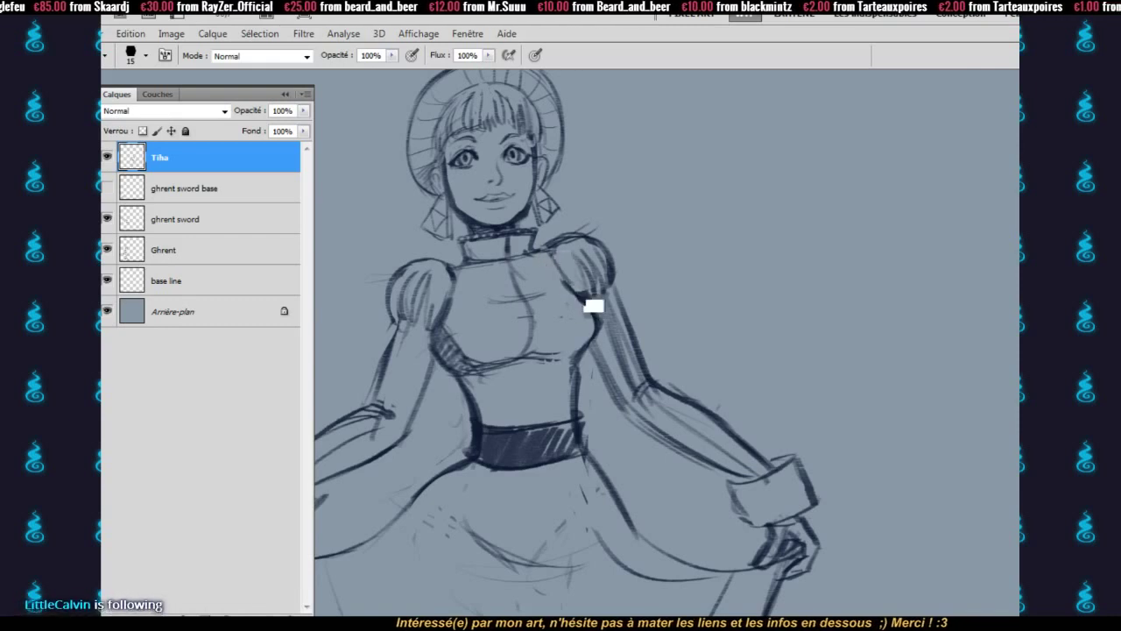
drag(632, 368, 636, 364)
drag(497, 268, 539, 275)
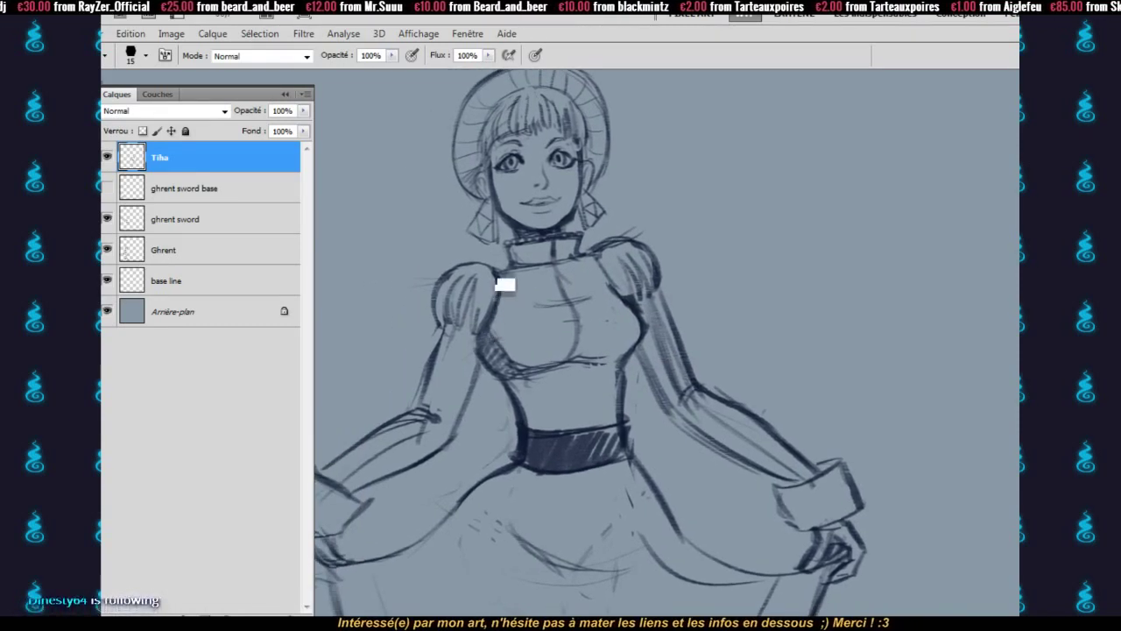
- Draw a zigzag band of triangles along the whole curved hem of Tiha's skirt with the size 15 brush
key(alt+space)
alt+click(587, 368)
alt+click(589, 368)
alt+click(605, 366)
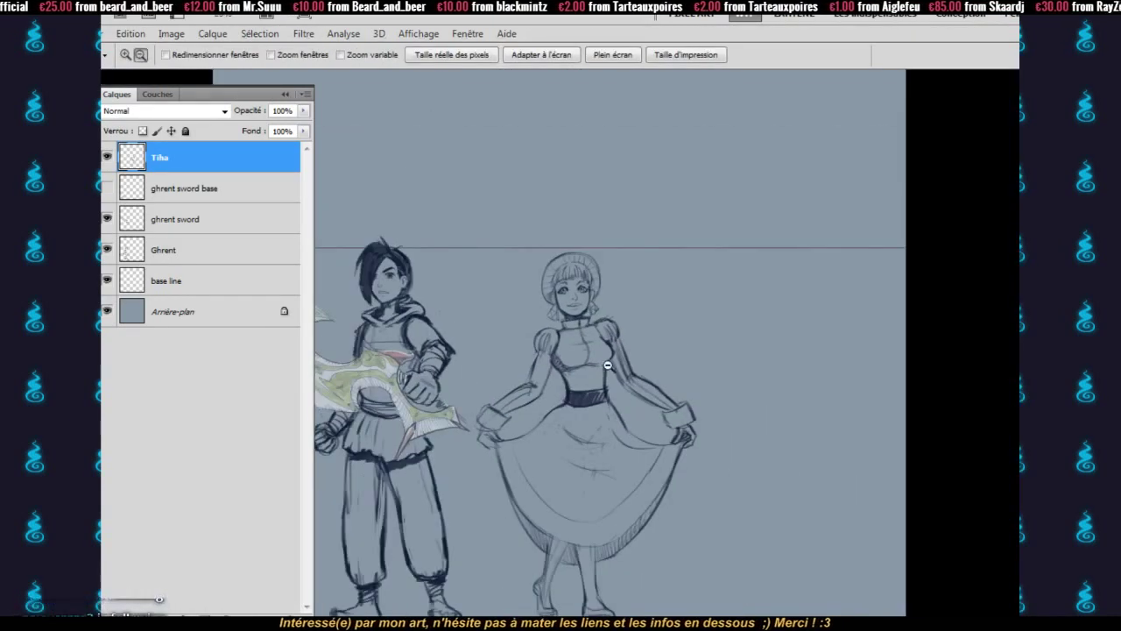
drag(653, 372, 607, 327)
alt+click(594, 368)
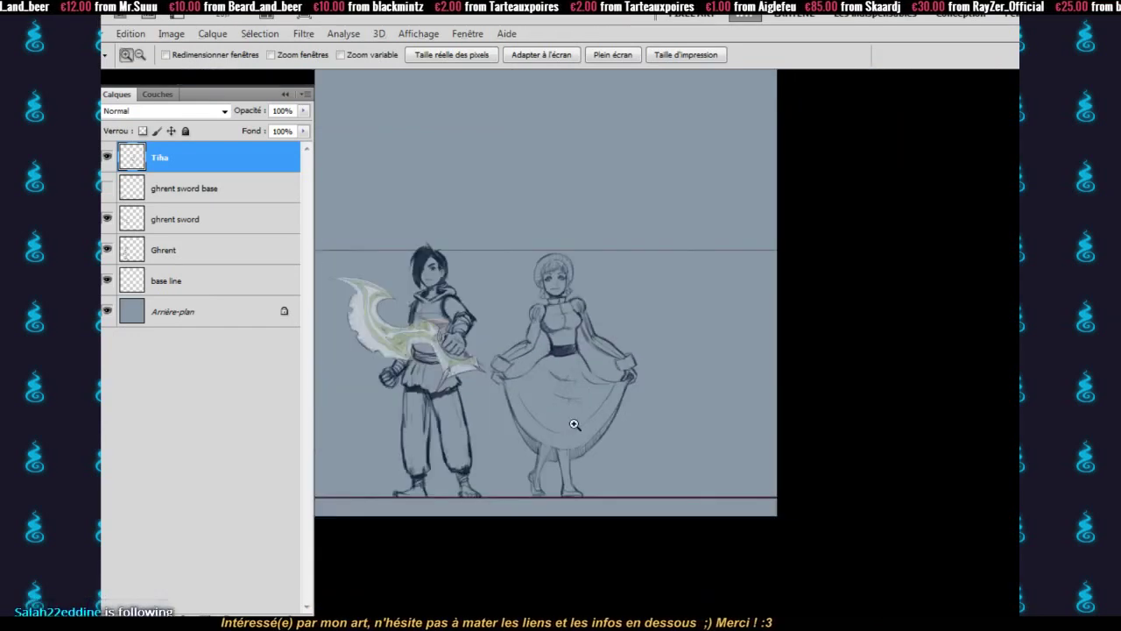
ctrl+click(574, 427)
ctrl+click(573, 427)
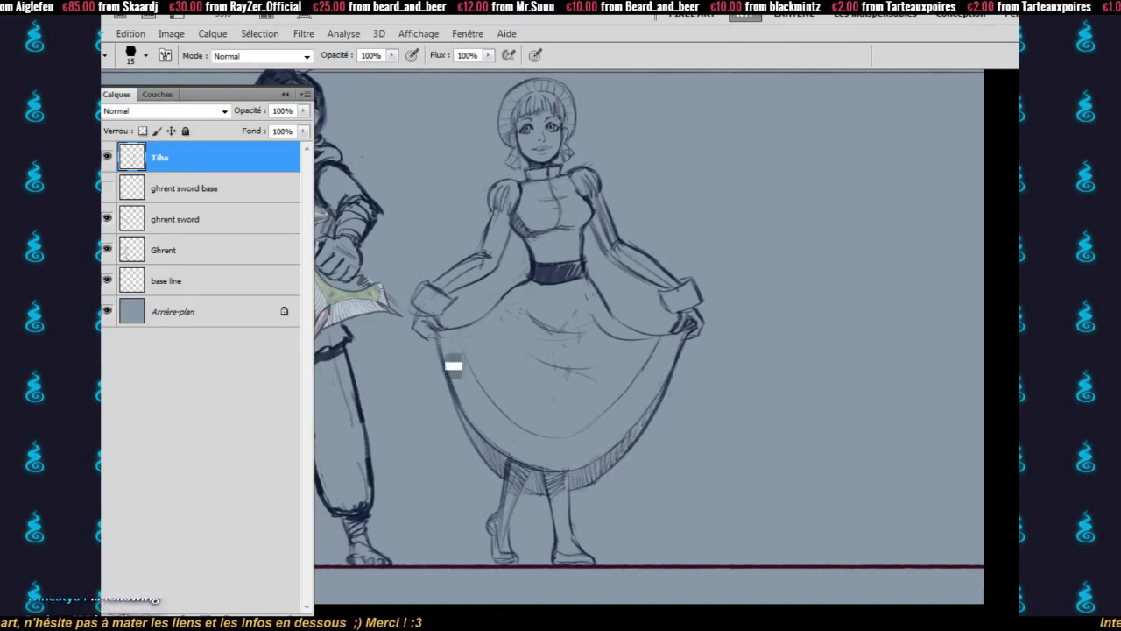
mouse_move(457, 394)
mouse_down()
mouse_move(494, 403)
mouse_move(490, 440)
mouse_move(539, 425)
mouse_move(494, 442)
mouse_move(523, 434)
mouse_move(524, 455)
mouse_move(571, 441)
mouse_move(534, 465)
mouse_move(559, 451)
mouse_move(579, 476)
mouse_move(658, 432)
mouse_up()
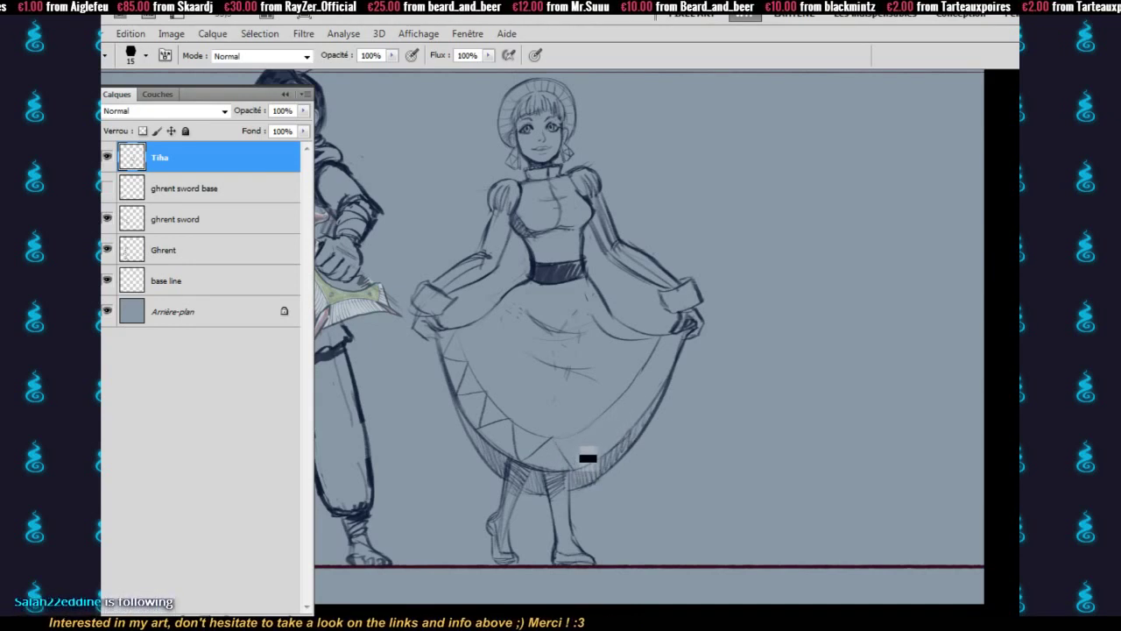
drag(584, 457, 575, 469)
drag(590, 428, 575, 468)
key(ctrl+z)
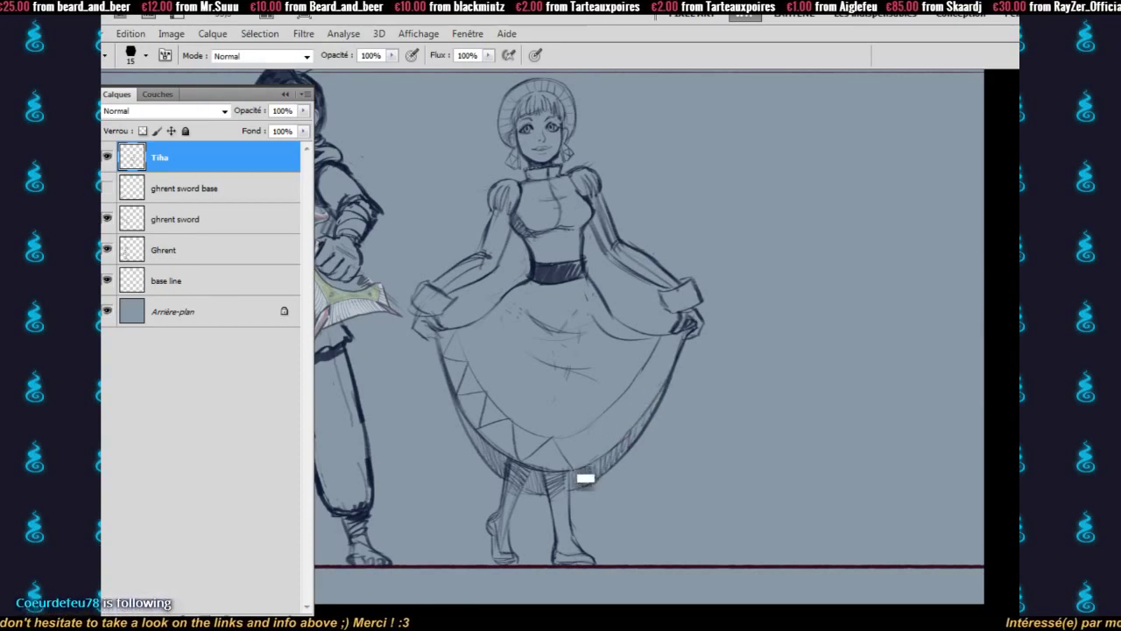
mouse_move(586, 478)
mouse_down()
mouse_move(603, 436)
mouse_move(631, 442)
mouse_move(627, 413)
mouse_move(655, 408)
mouse_up()
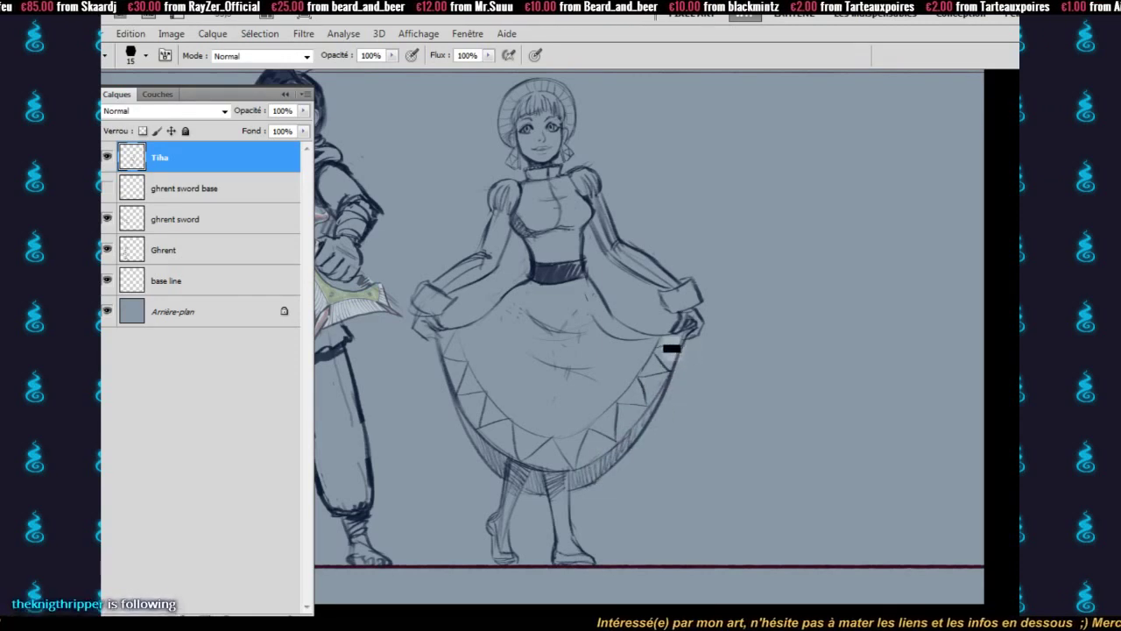
- Reduce the brush to 8 and darken the strands of Tiha's fringe across her forehead
key(z)
alt+click(697, 388)
alt+click(697, 389)
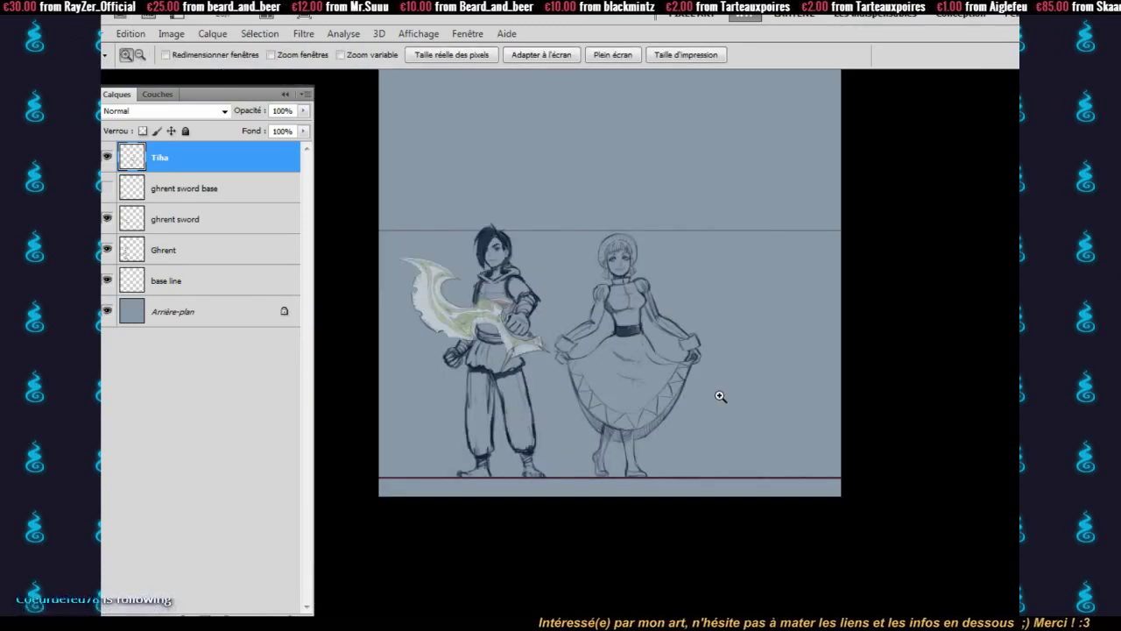
key(b)
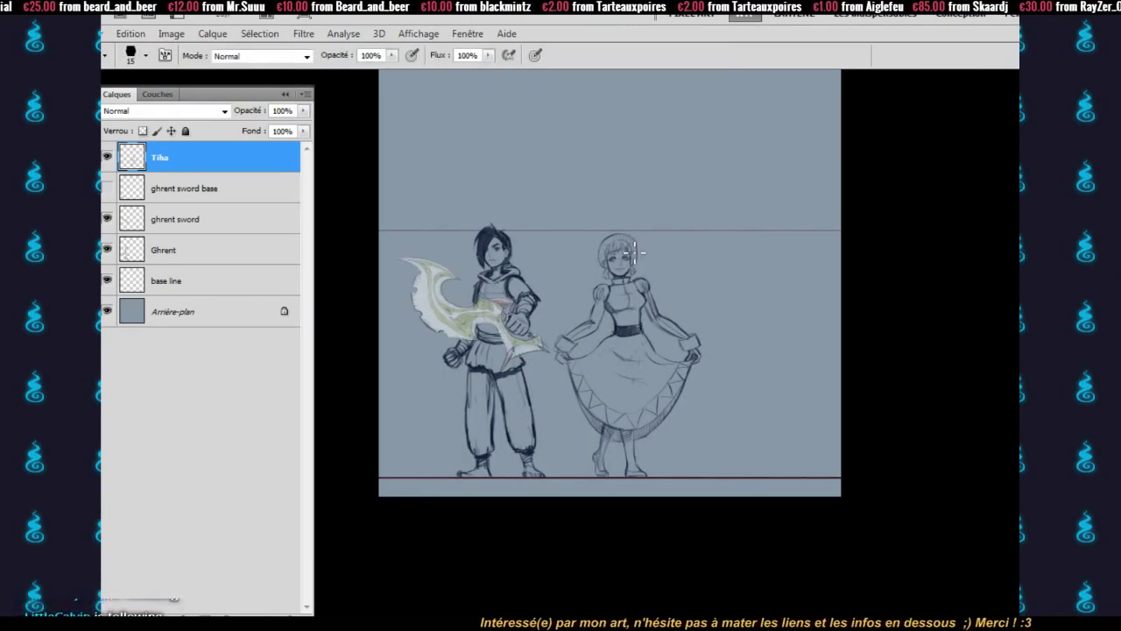
key(z)
click(634, 253)
click(635, 253)
key(b)
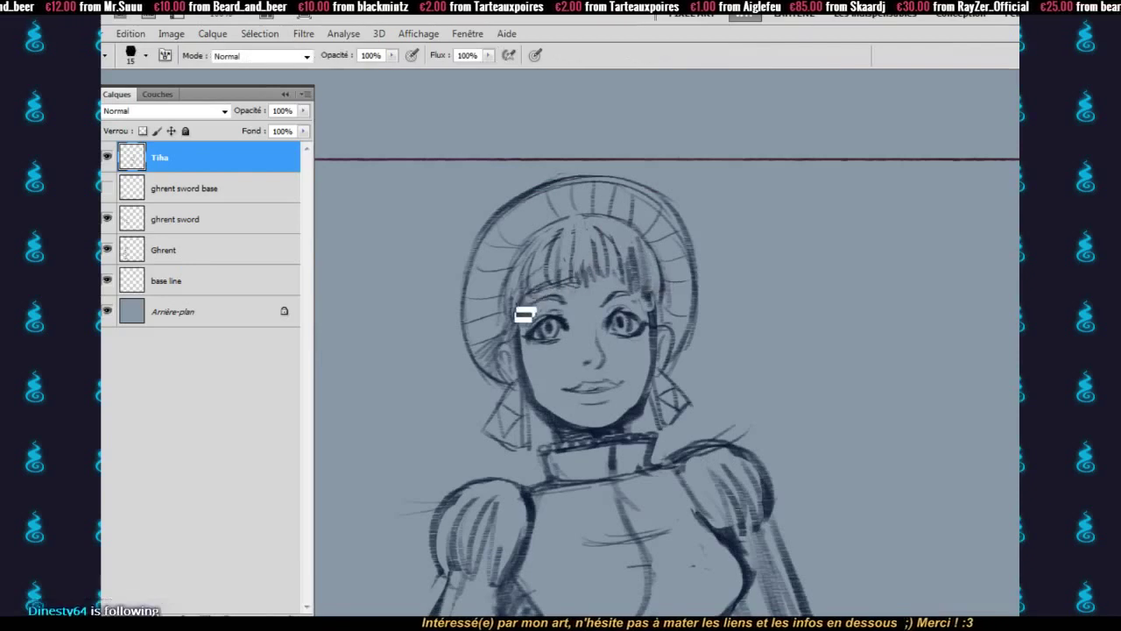
key(bracketleft)
key(bracketleft)
key(bracketleft)
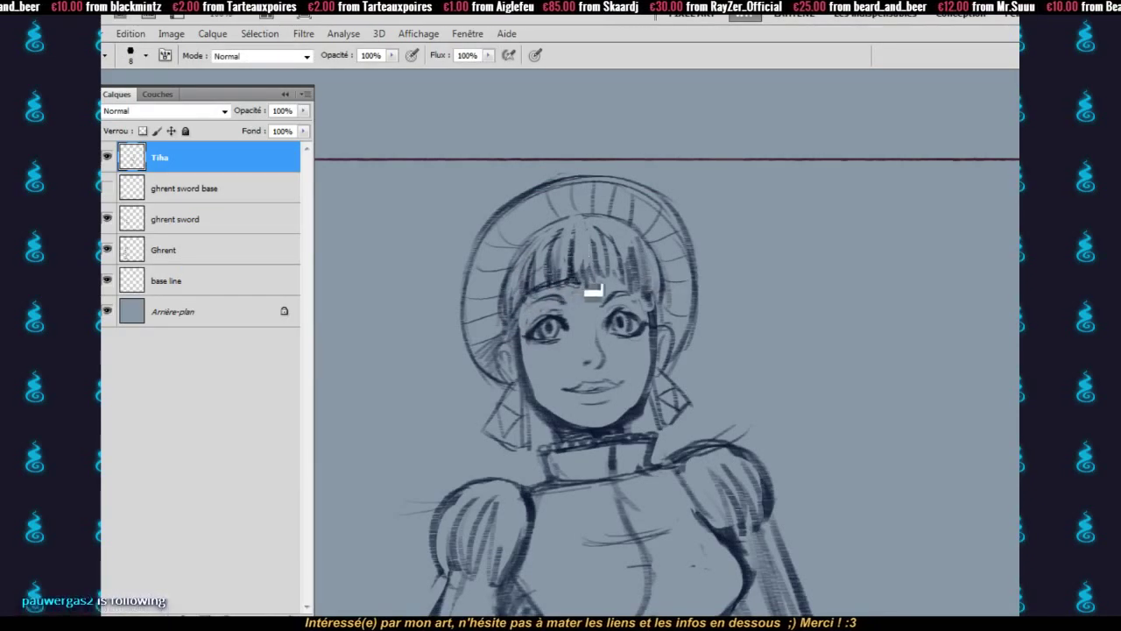
mouse_move(612, 245)
mouse_down()
mouse_move(620, 286)
mouse_move(621, 259)
mouse_move(651, 297)
mouse_move(663, 268)
mouse_move(657, 300)
mouse_move(631, 233)
mouse_move(621, 257)
mouse_move(596, 222)
mouse_move(574, 287)
mouse_move(629, 295)
mouse_up()
- Set the brush to 7, shade the facets of both earrings and darken the hair strands hanging beside Tiha's face
key(bracketleft)
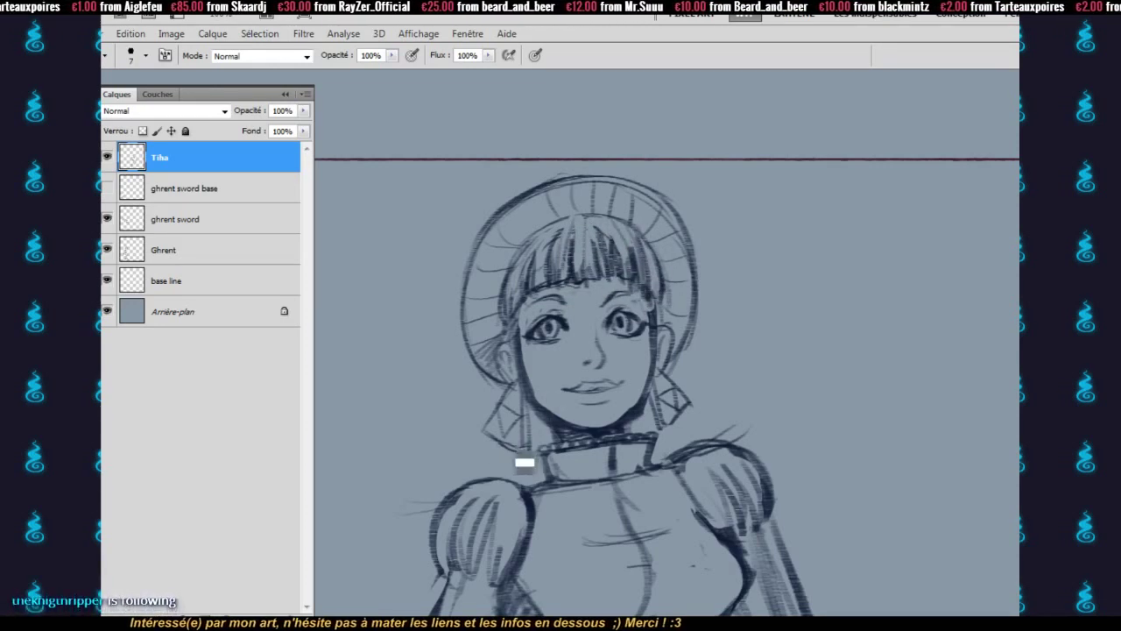
drag(503, 430, 502, 435)
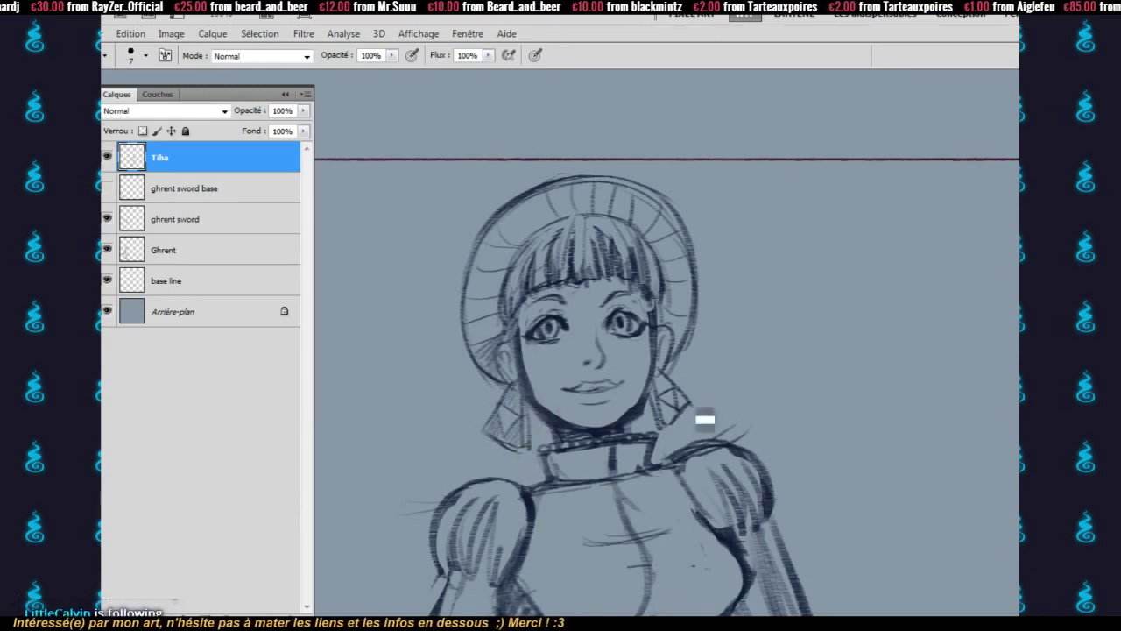
drag(673, 387, 657, 385)
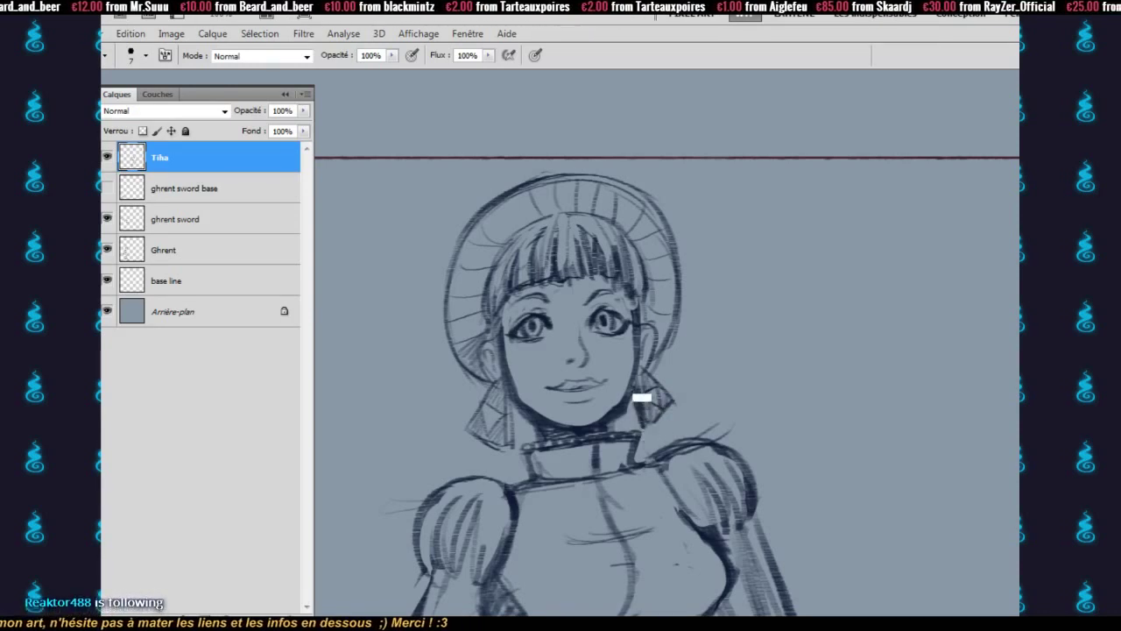
key(e)
key(b)
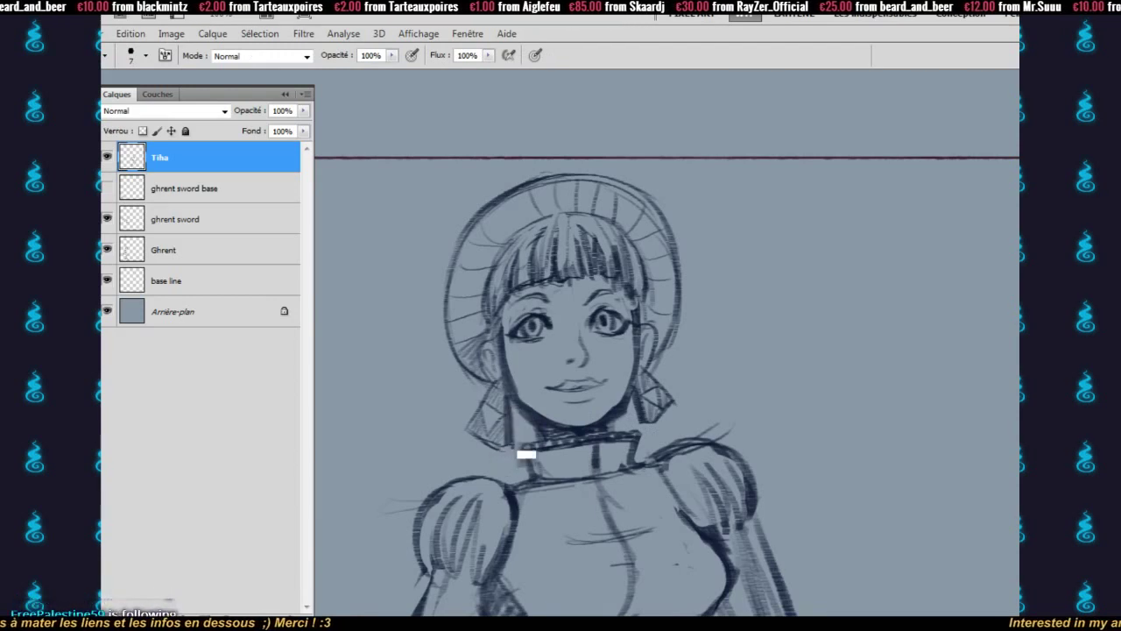
drag(639, 350, 639, 365)
- Reduce the brush to 6, erase the stray lines beneath Tiha's eyes and add eyelashes at their outer corners
key([)
key(e)
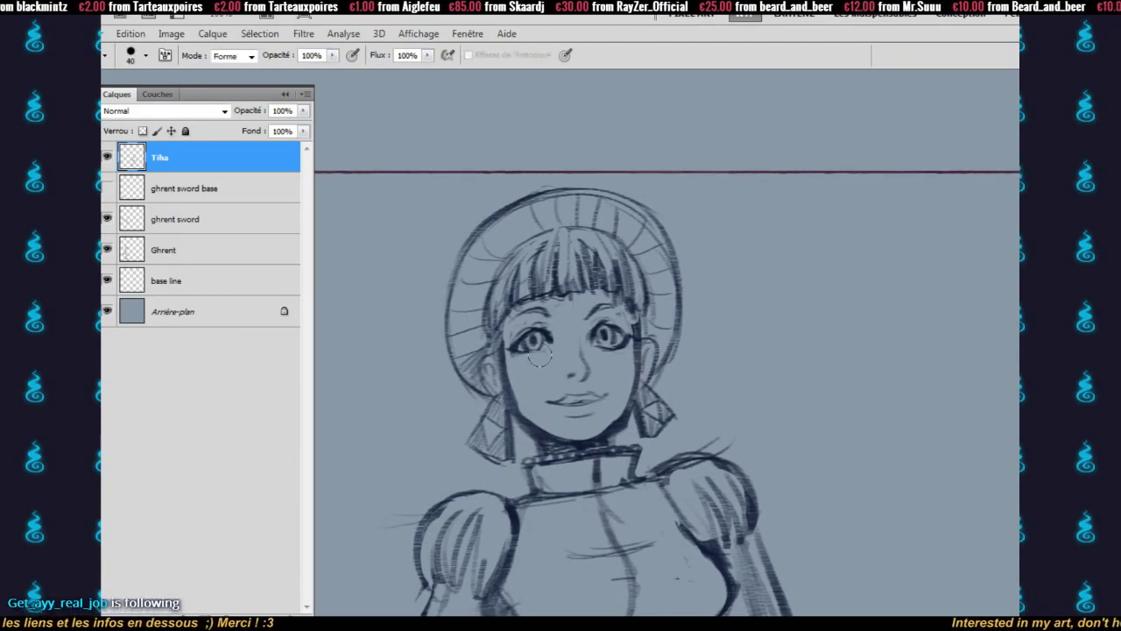
key(b)
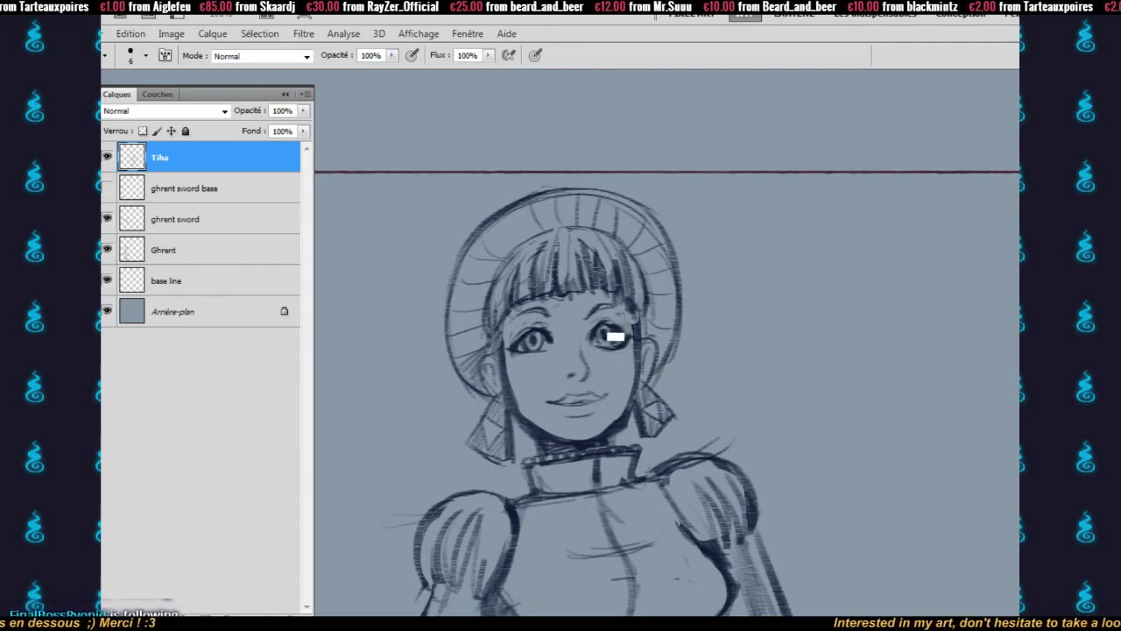
key(e)
key(b)
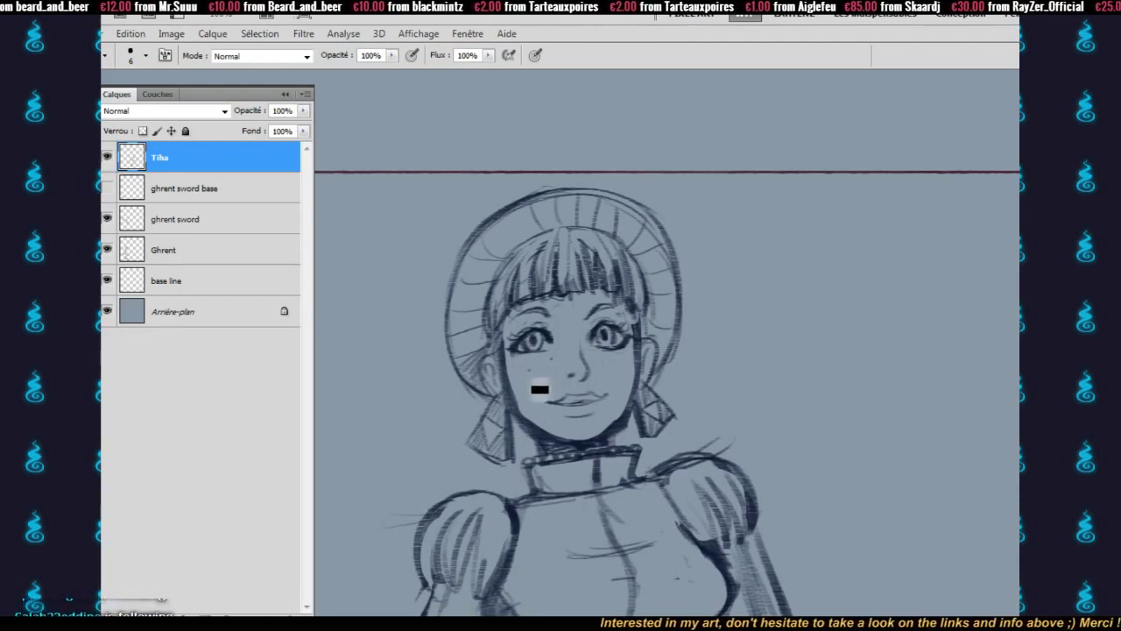
- Dot freckles across Tiha's nose and both cheeks and shade her lips
click(565, 362)
click(573, 354)
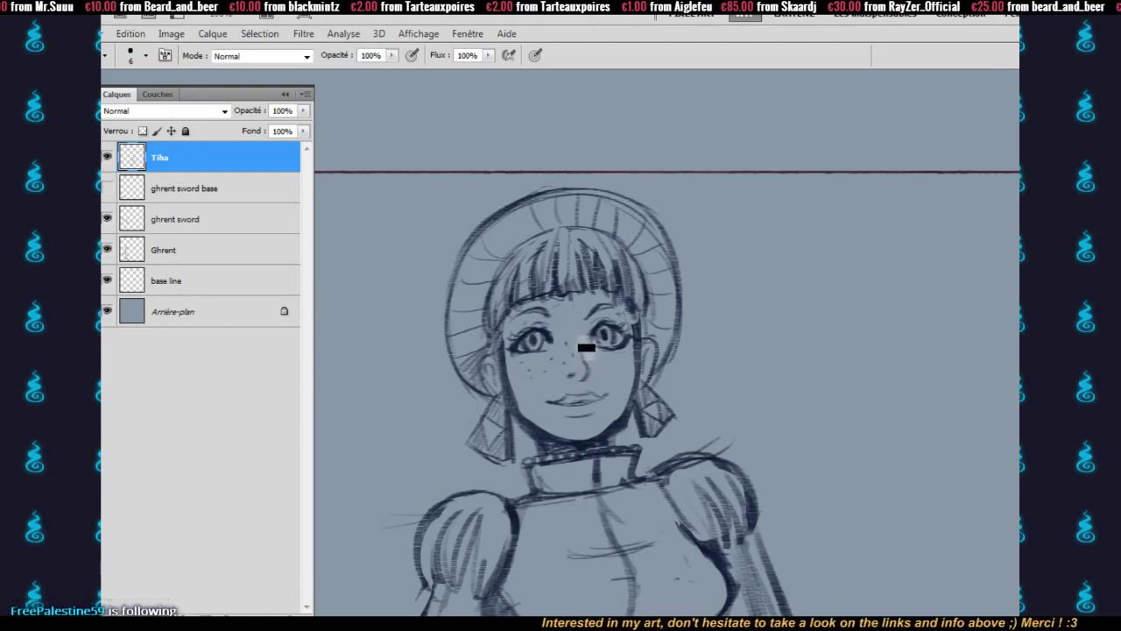
click(609, 360)
click(596, 366)
click(624, 360)
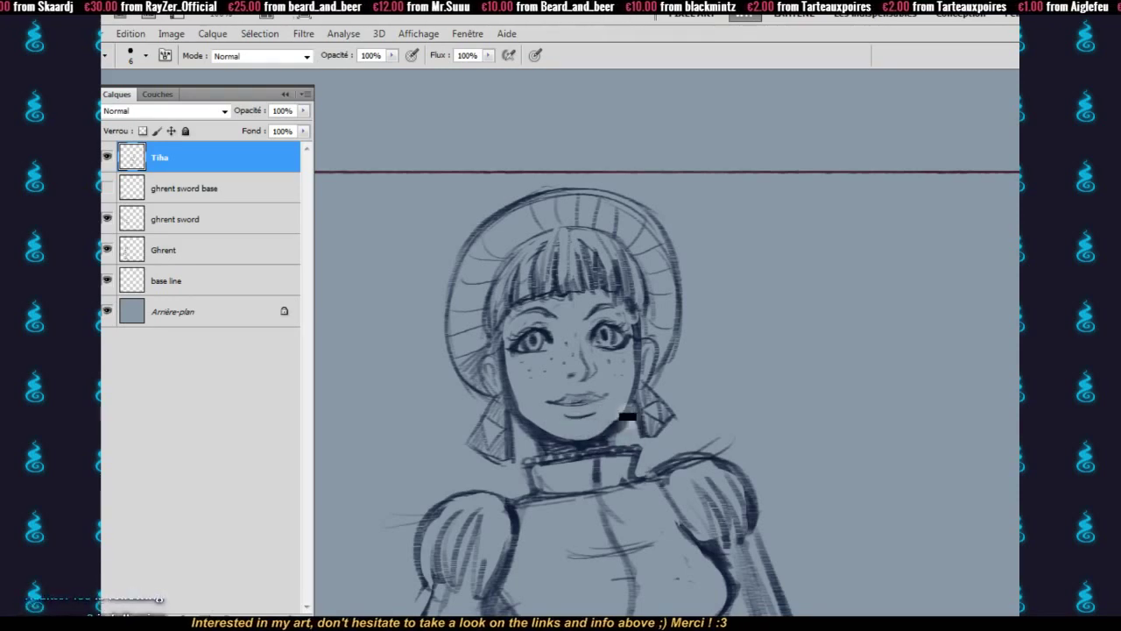
- Try to shift the Tiha, ghrent sword, Ghrent and base line layers together across the canvas, and undo the move
key(z)
alt+click(598, 443)
alt+click(598, 443)
alt+click(598, 444)
alt+click(597, 444)
key(h)
drag(617, 550, 598, 415)
alt+click(586, 493)
key(h)
drag(574, 510, 591, 288)
ctrl+click(205, 221)
ctrl+click(208, 255)
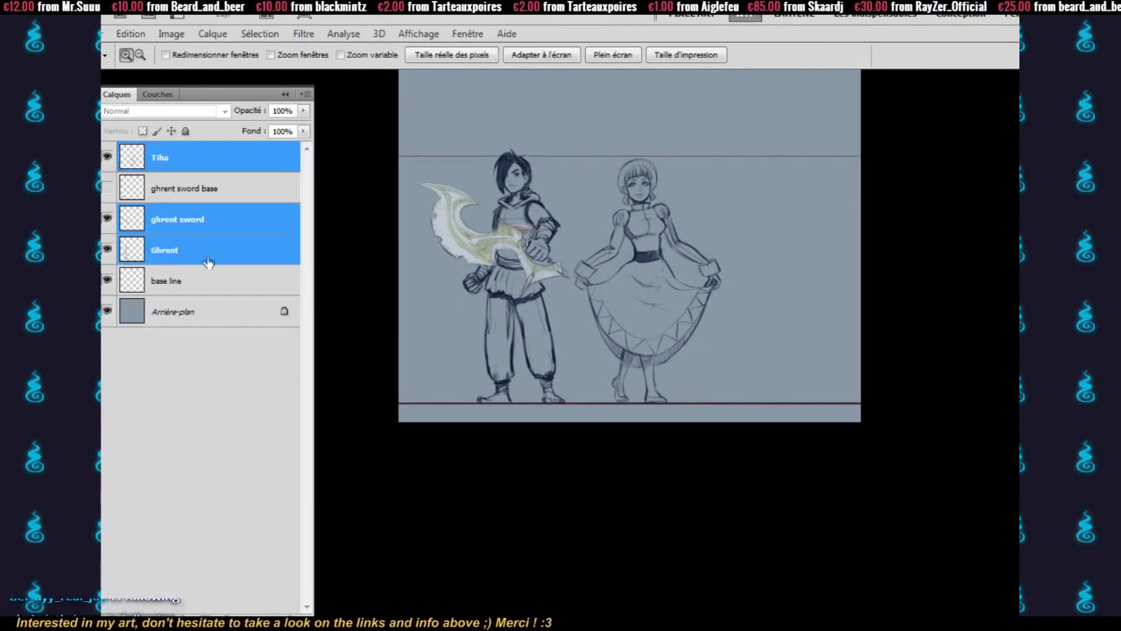
ctrl+click(208, 279)
key(v)
mouse_move(592, 278)
mouse_down()
mouse_move(575, 281)
mouse_move(579, 272)
mouse_up()
key(ctrl+z)
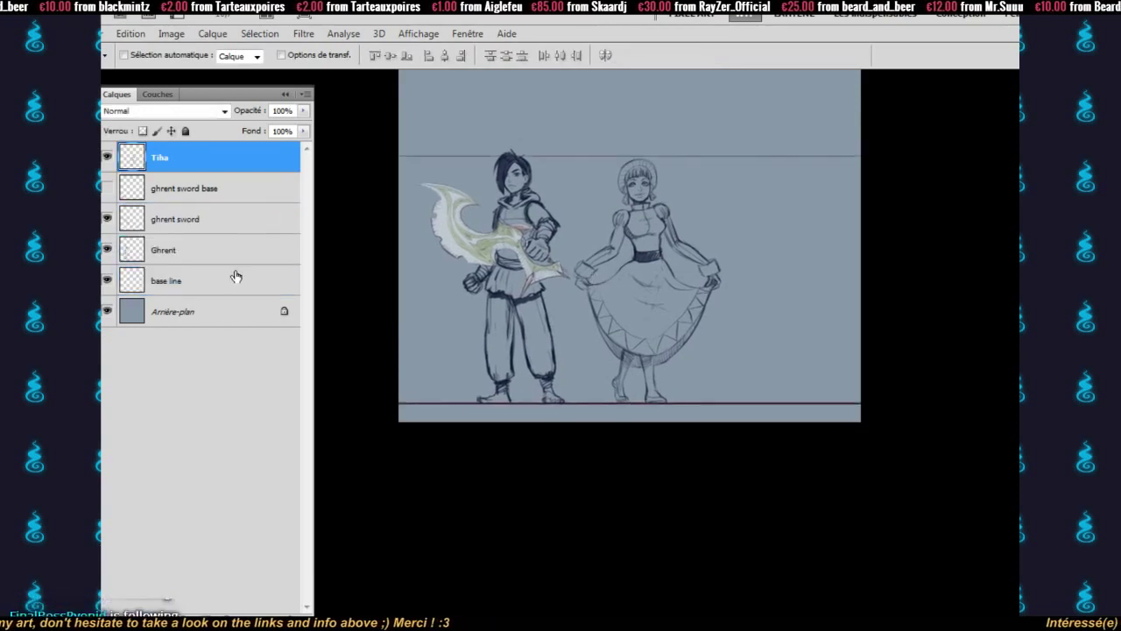
- Try to shift only the Tiha, ghrent sword and Ghrent layers together, and undo the move
ctrl+click(184, 224)
ctrl+click(184, 252)
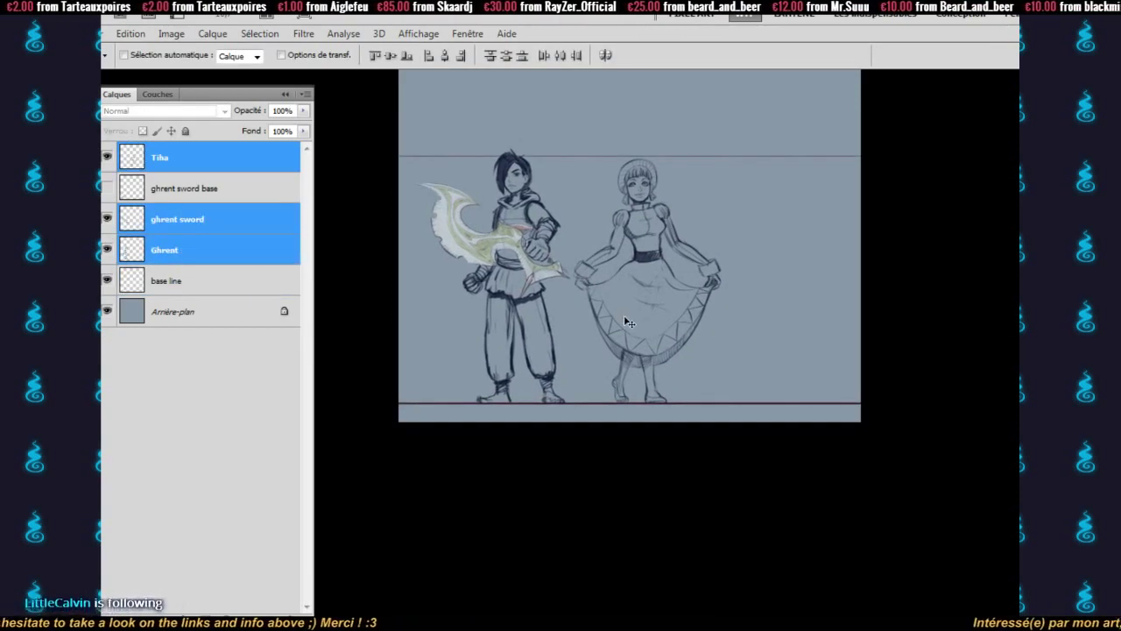
drag(624, 315, 616, 315)
key(ctrl+z)
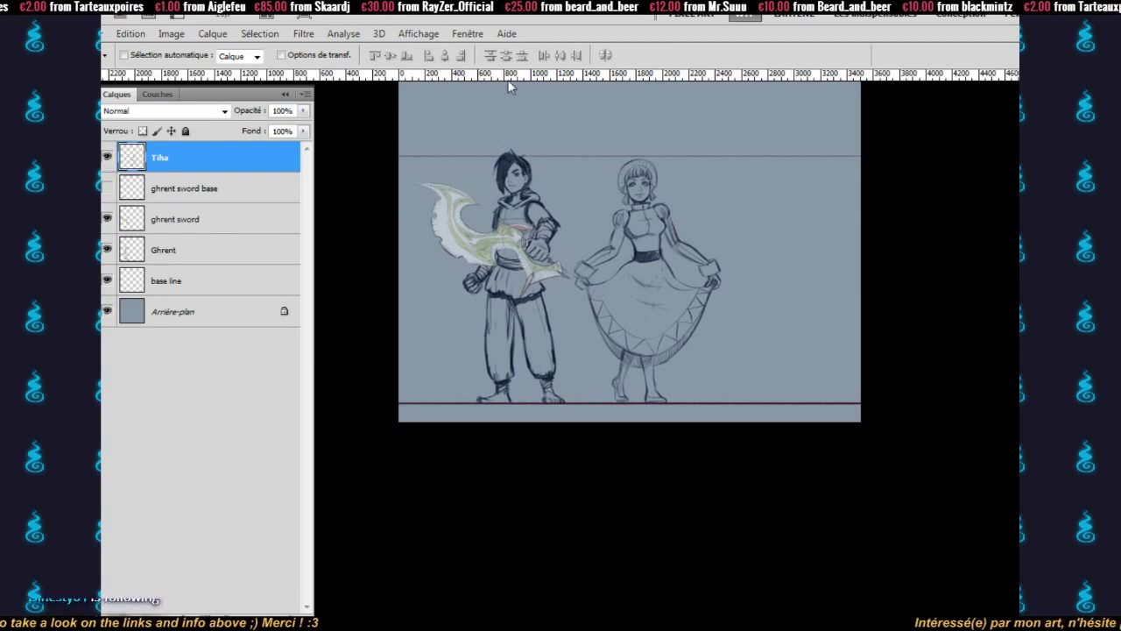
- Place a horizontal guide along the ground line under the characters' feet and toggle snapping for the document
drag(543, 74, 648, 403)
click(188, 278)
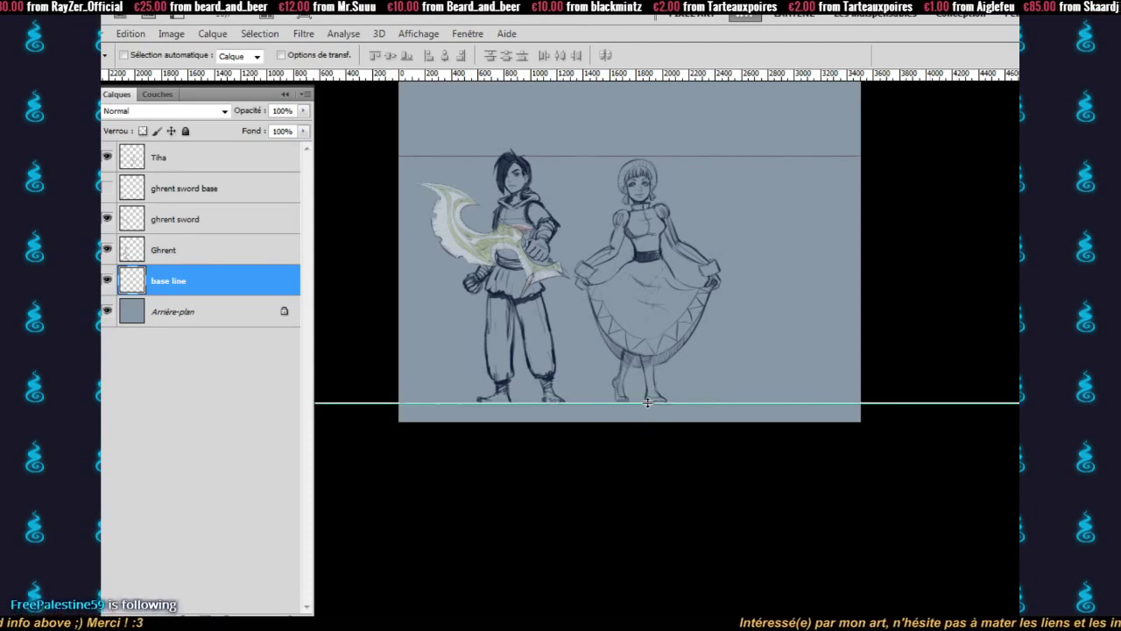
click(412, 37)
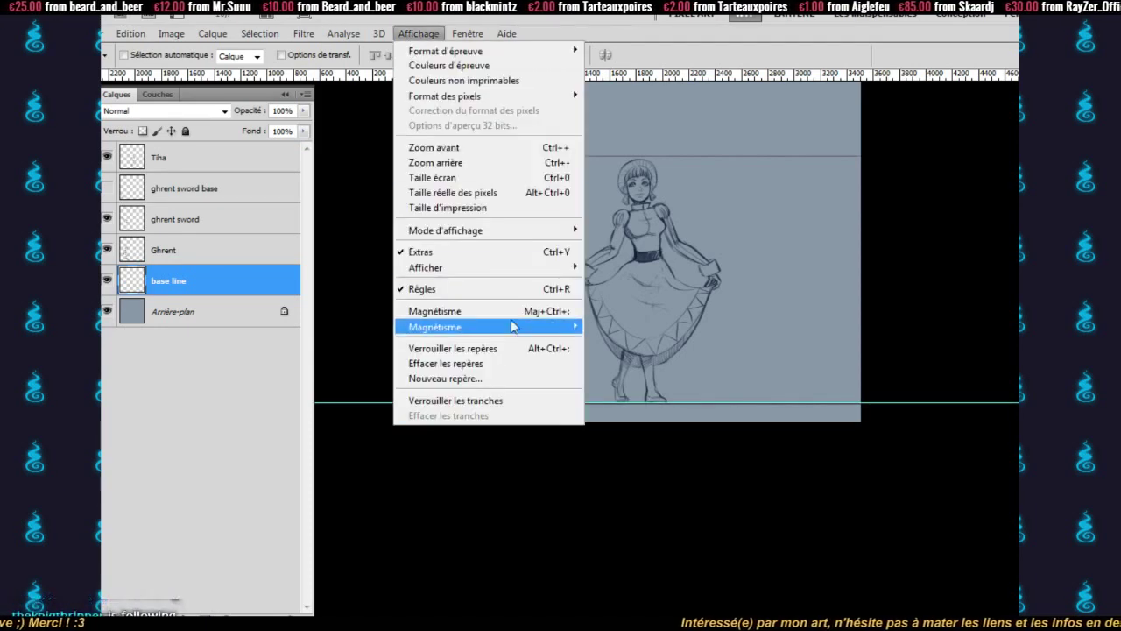
click(499, 312)
mouse_move(662, 403)
mouse_down()
mouse_move(662, 389)
mouse_move(661, 405)
mouse_up()
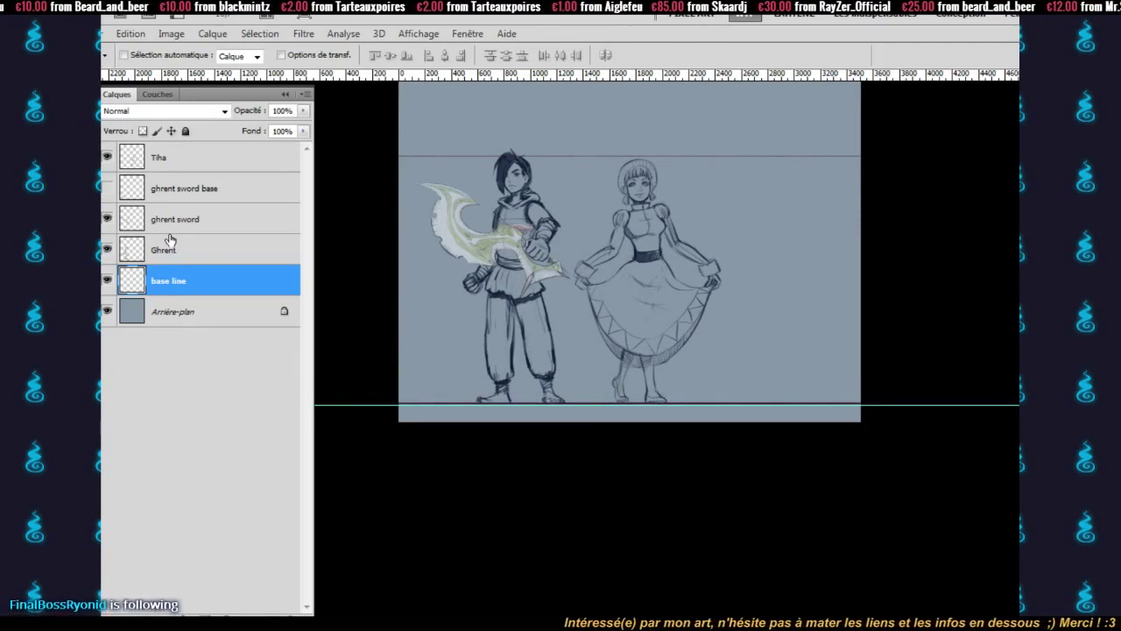
- Align the horizontal guide precisely with the upper edge of the ground line at the male character's feet
key(z)
click(488, 406)
click(488, 406)
click(503, 407)
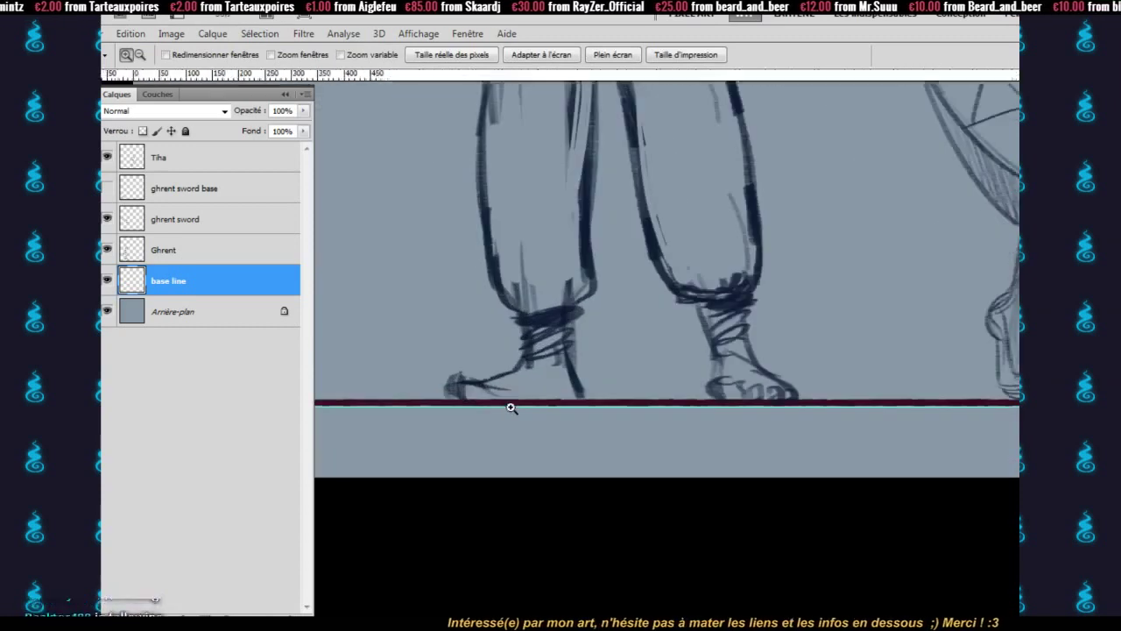
key(v)
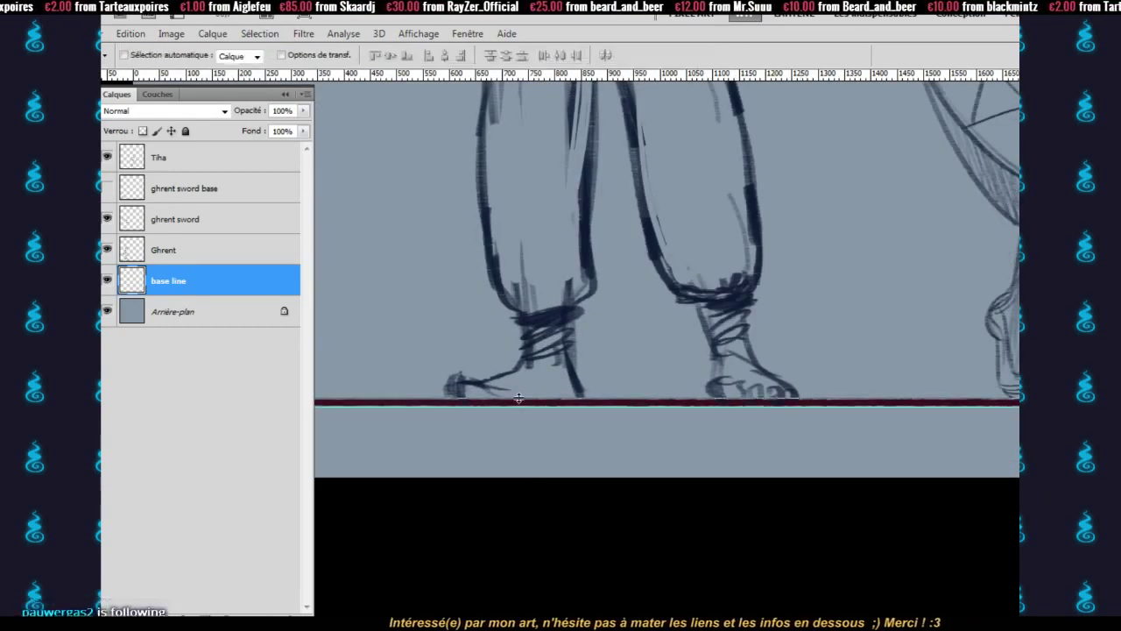
key(z)
alt+click(519, 398)
alt+click(519, 398)
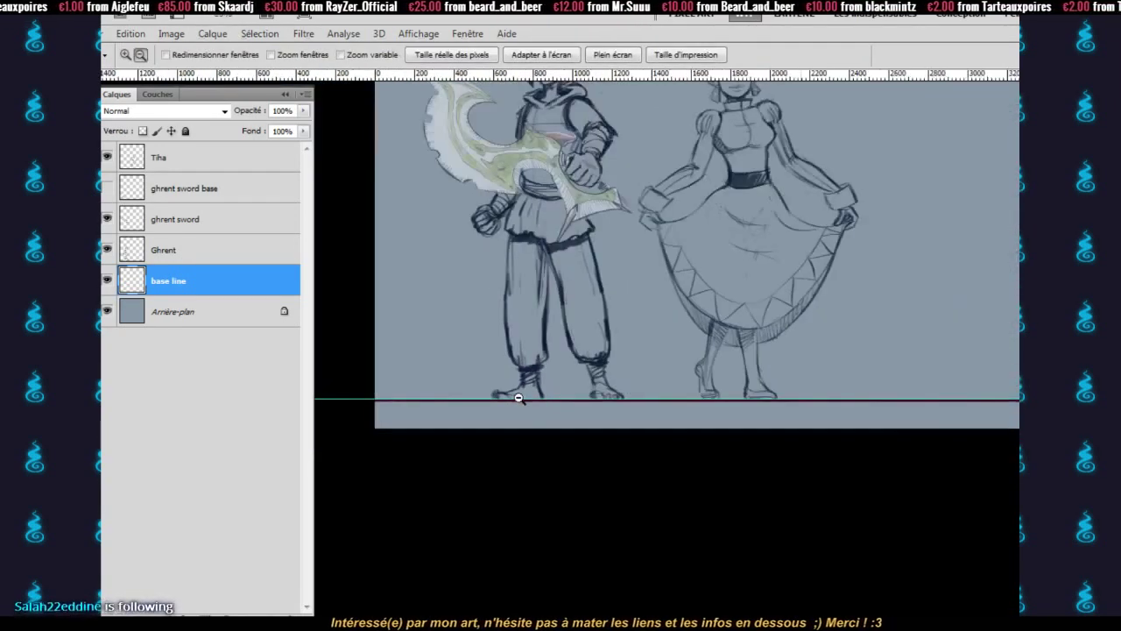
alt+click(519, 399)
- Shift the Tiha, ghrent sword and Ghrent layers together slightly to the left on the canvas
key(v)
click(198, 250)
click(203, 221)
ctrl+click(203, 165)
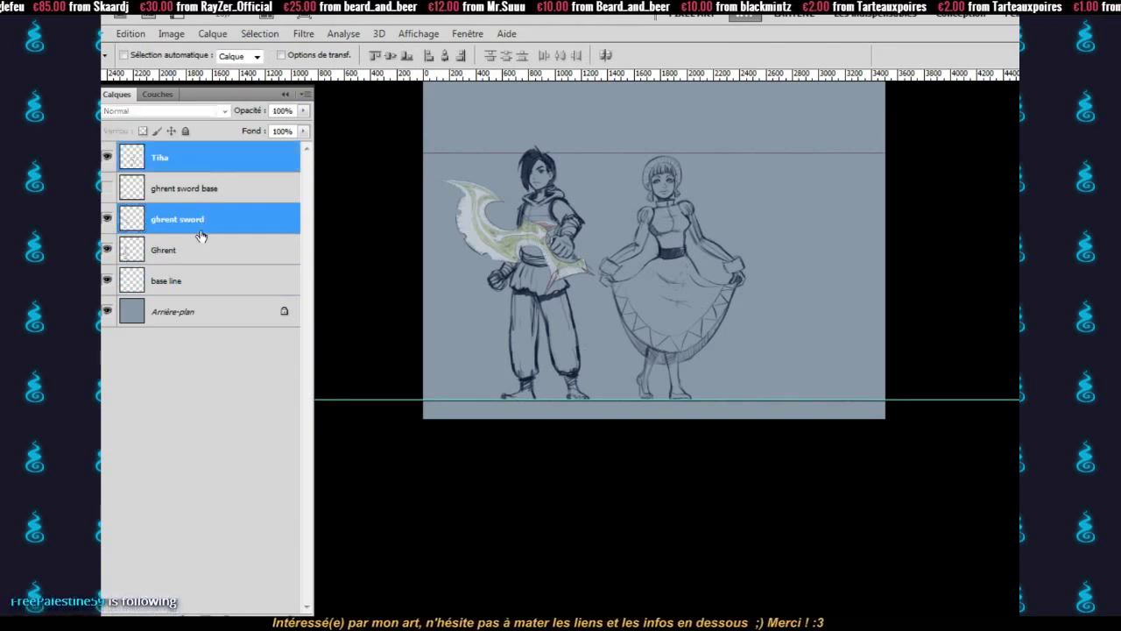
ctrl+click(195, 252)
mouse_move(562, 318)
mouse_down()
mouse_move(525, 326)
mouse_move(542, 324)
mouse_up()
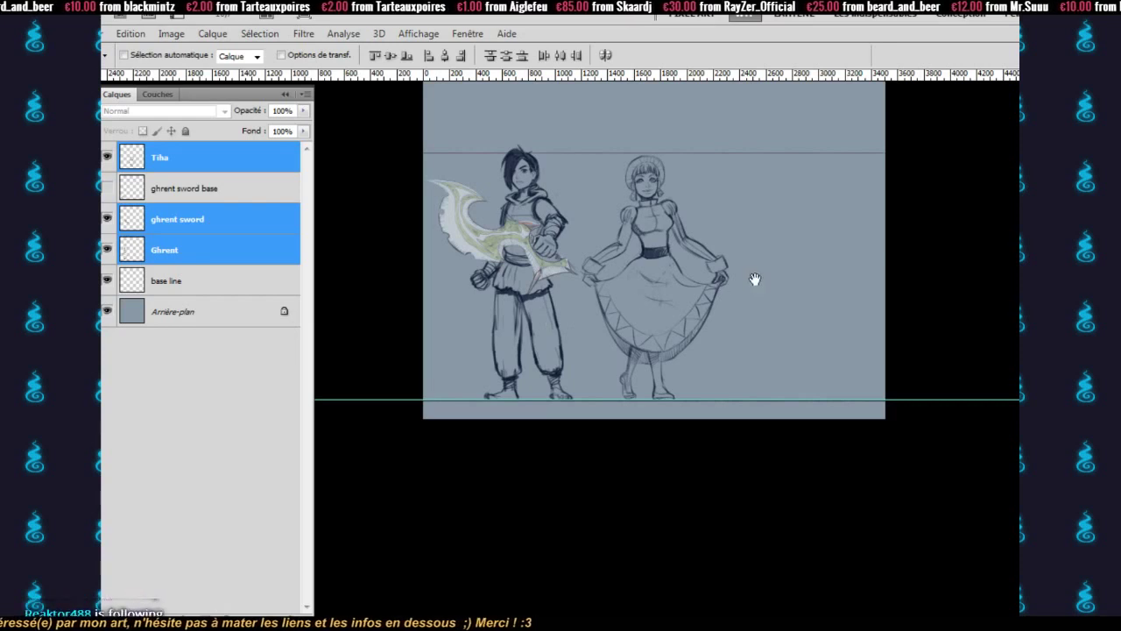
- Create a new layer named Tehu directly above the Tiha layer
drag(755, 278, 604, 384)
key(z)
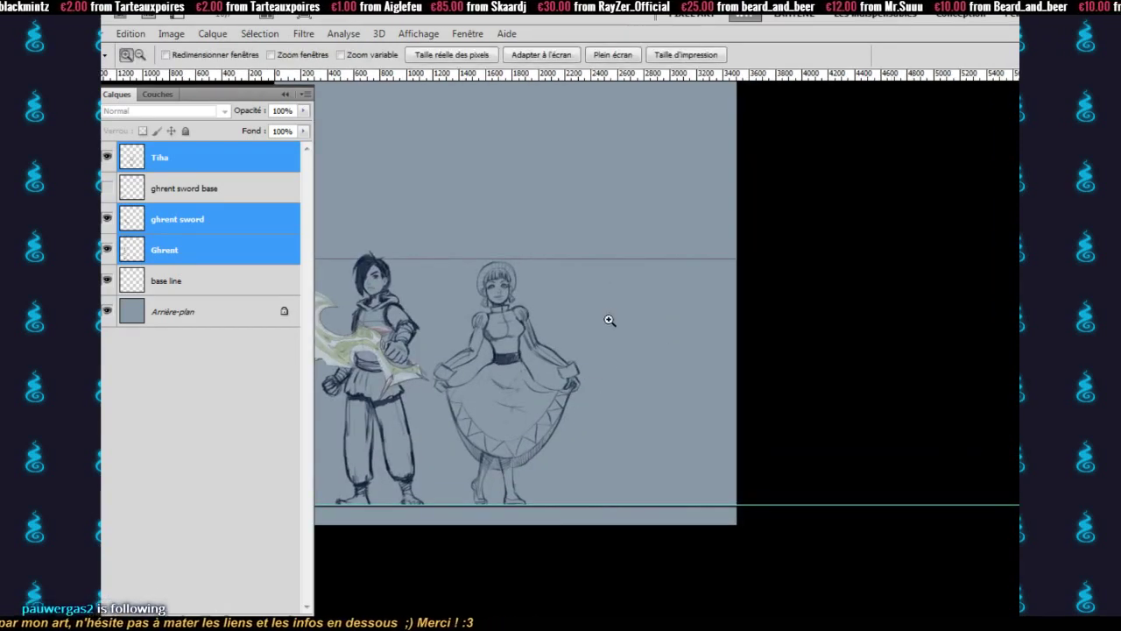
click(228, 162)
key(ctrl+shift+n)
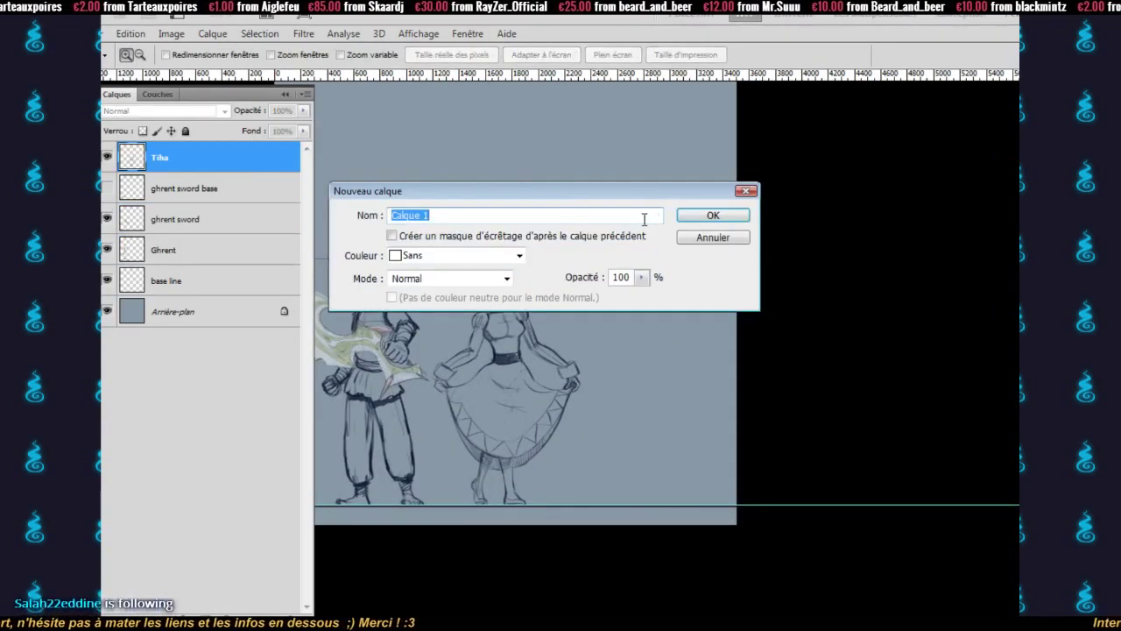
text(Tehu)
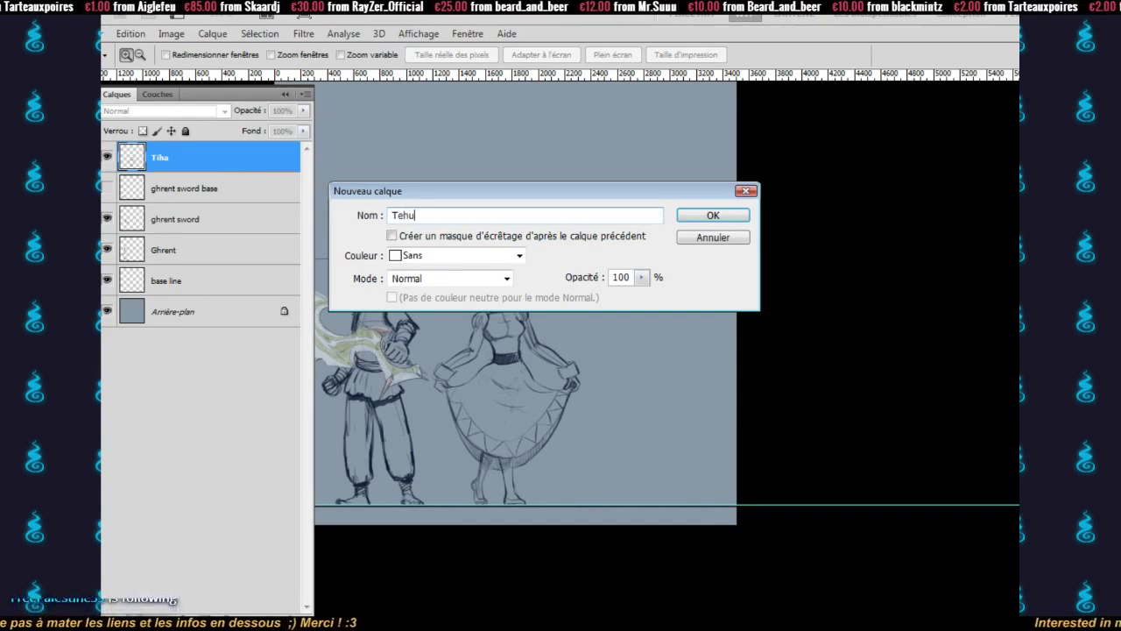
key(Return)
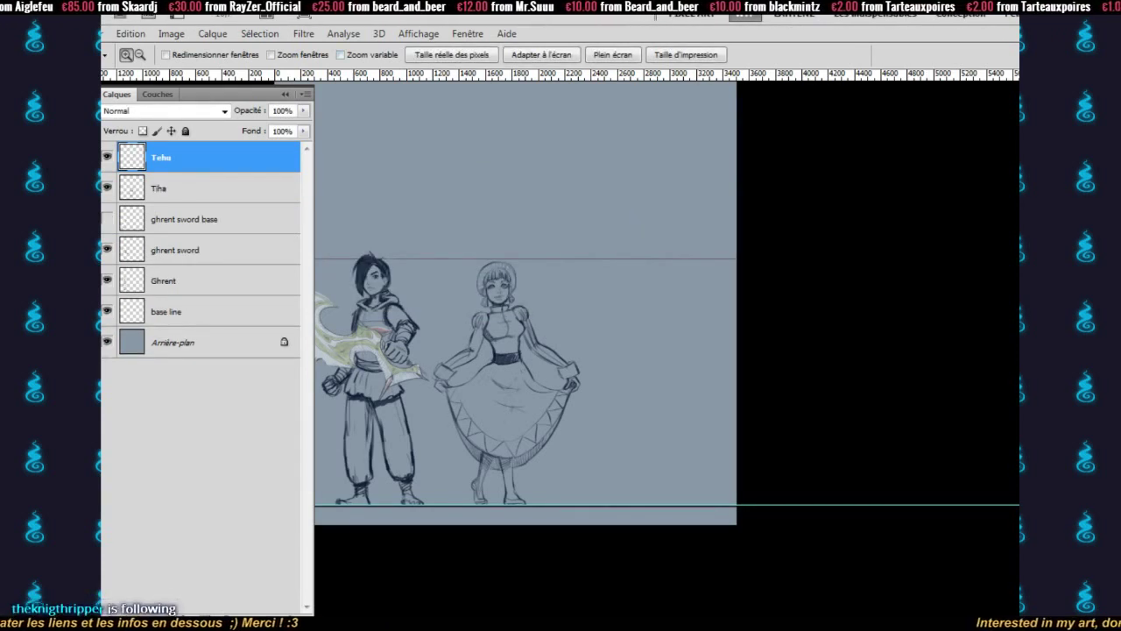
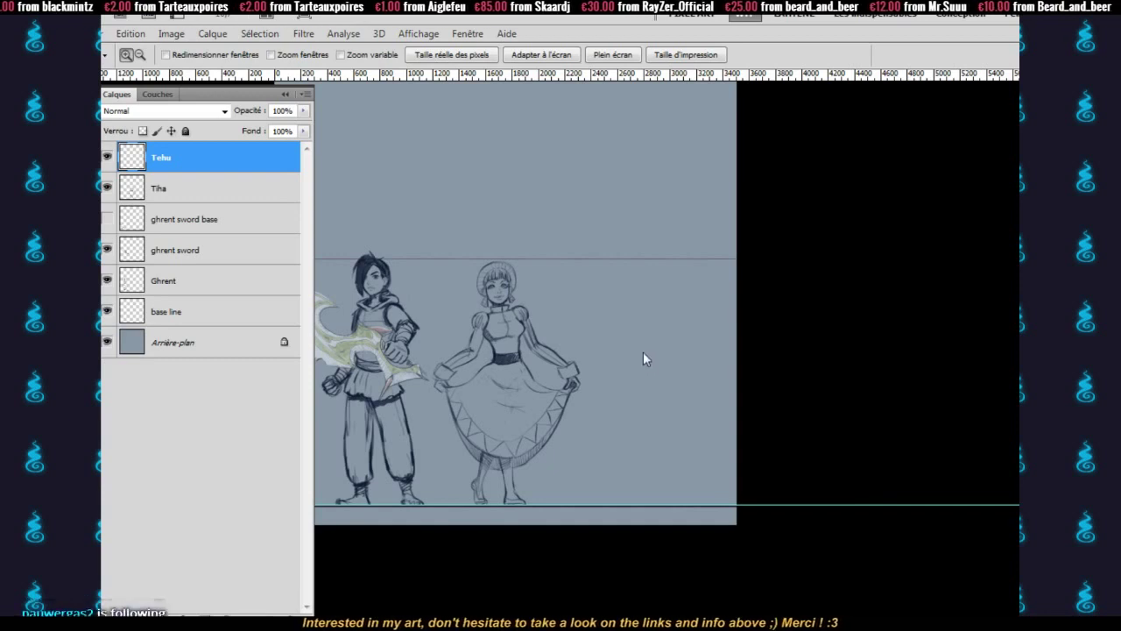
- Choose the Brush tool and set its size to 15 for sketching on the Tehu layer
key(b)
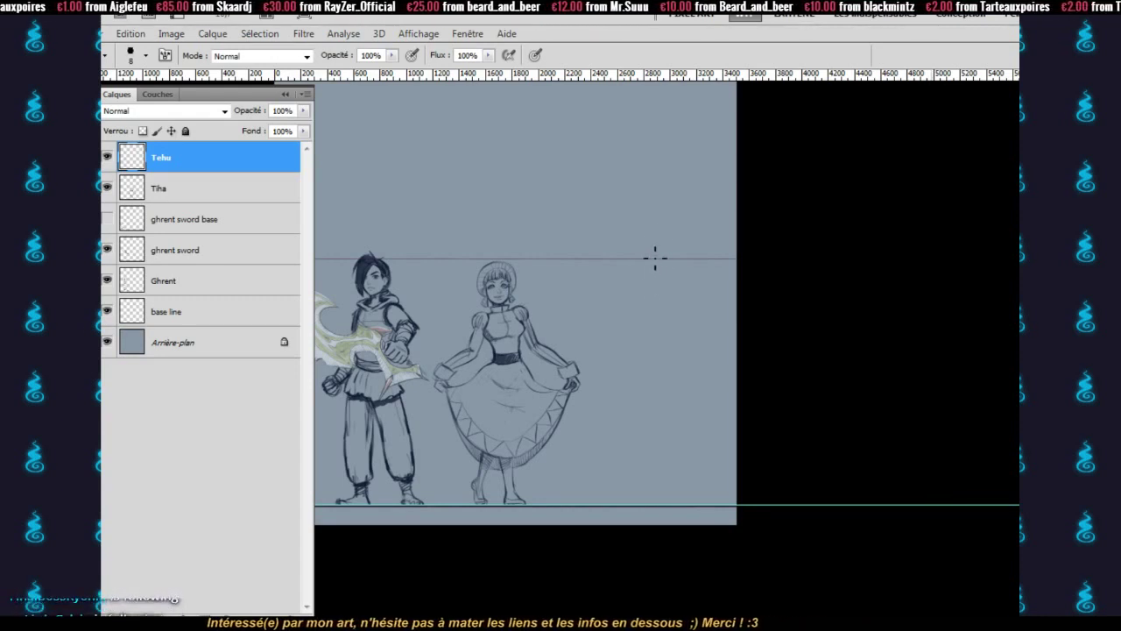
key(bracketright)
key(bracketright)
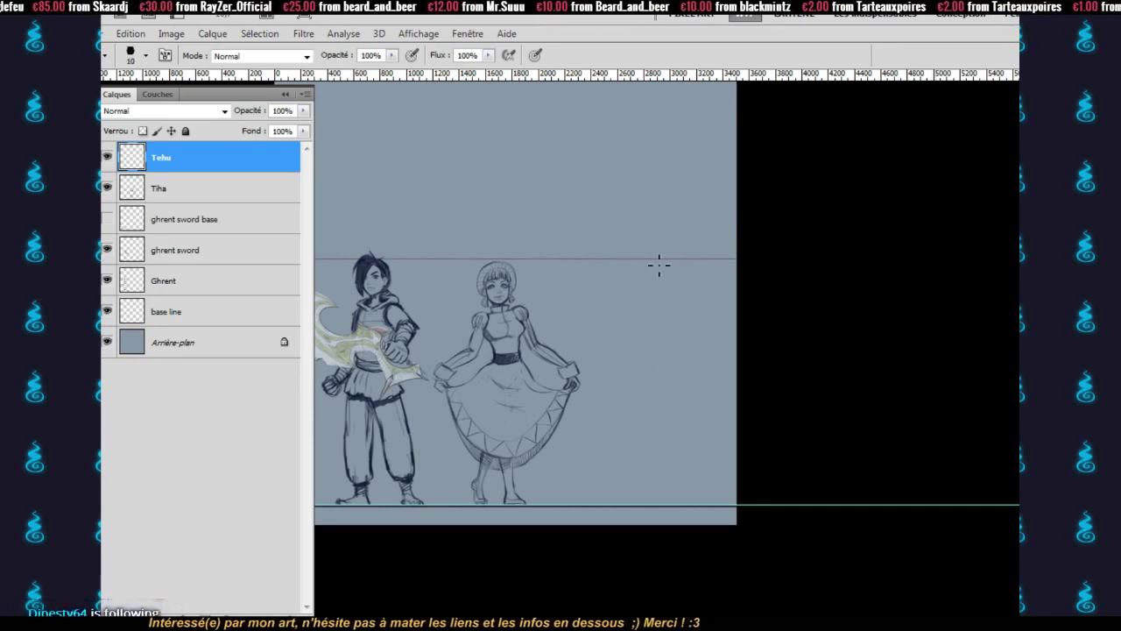
key(bracketright)
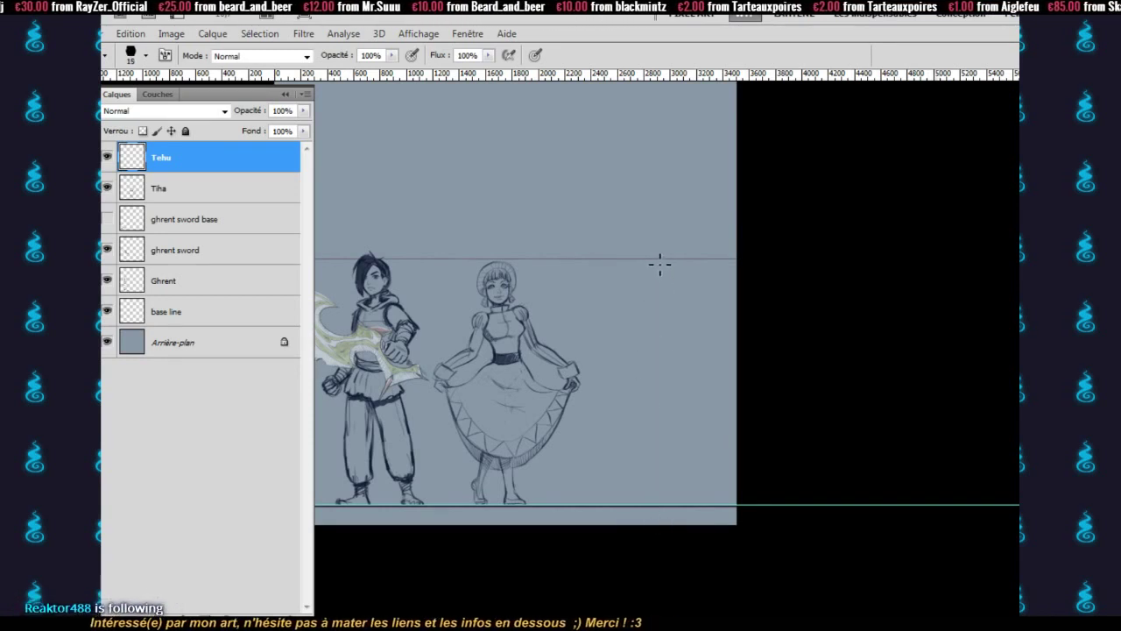
drag(651, 311, 653, 451)
key(ctrl+z)
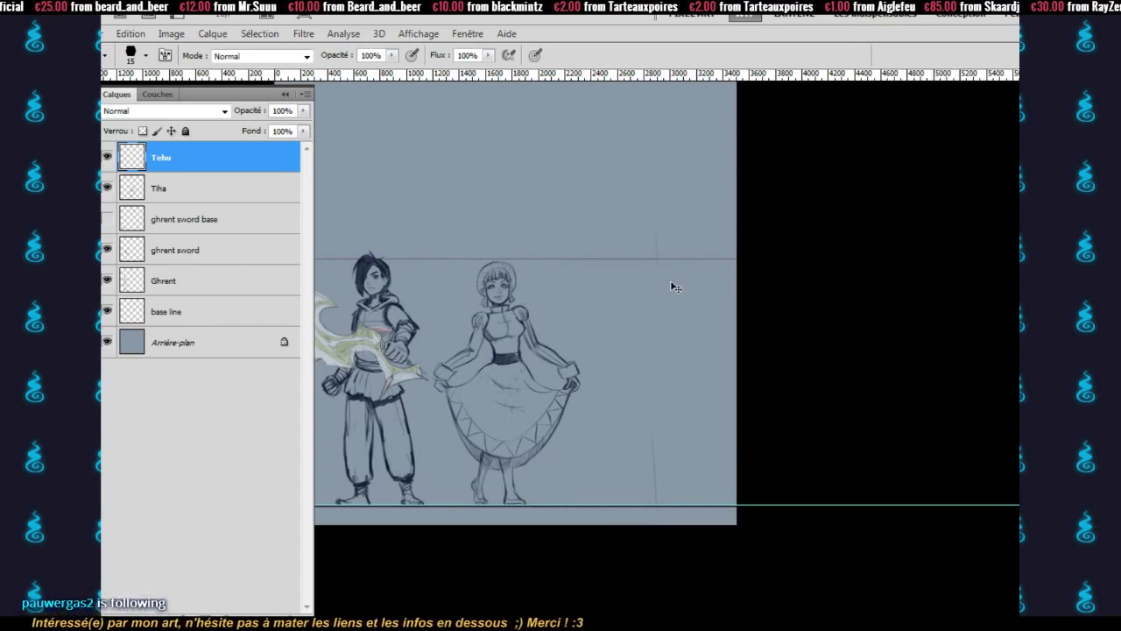
drag(657, 260, 644, 504)
key(ctrl+z)
- Sketch a third figure's vertical body axis, head oval and shoulder lines in the empty space beside the girl
drag(657, 262, 639, 497)
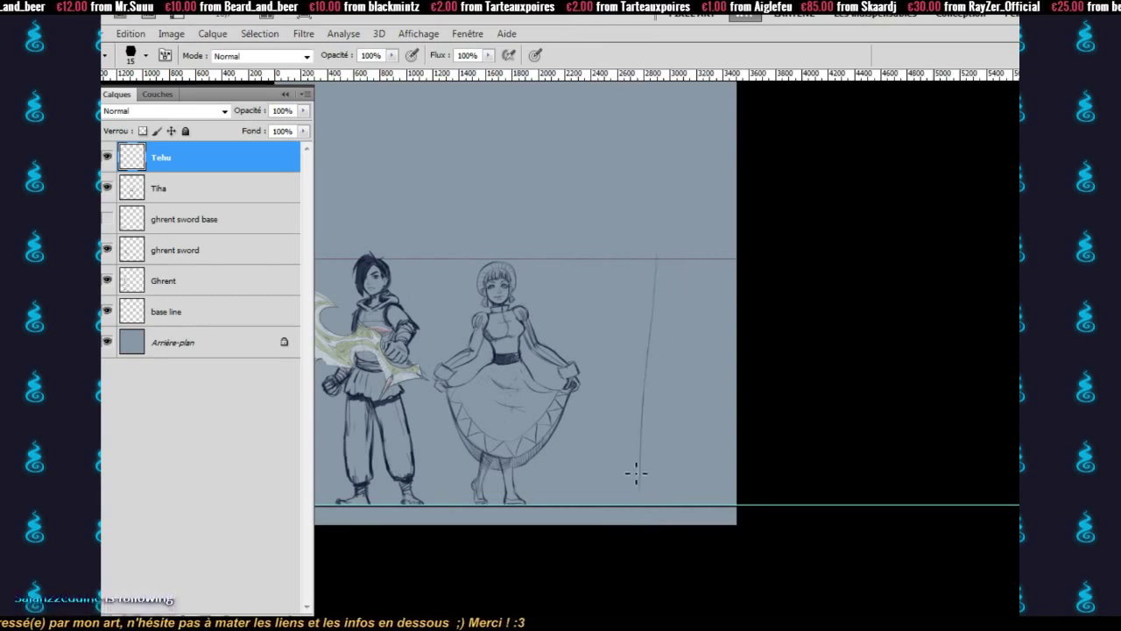
drag(670, 239, 669, 243)
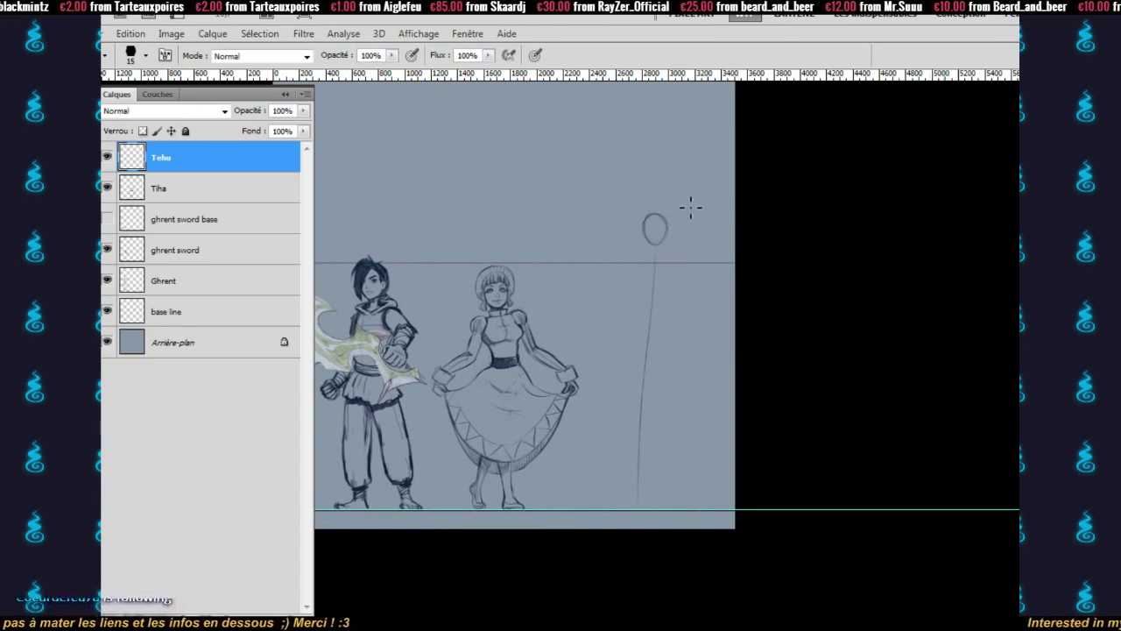
key(ctrl+z)
mouse_move(658, 218)
mouse_down()
mouse_move(669, 235)
mouse_move(650, 225)
mouse_move(672, 220)
mouse_move(646, 261)
mouse_move(623, 268)
mouse_move(699, 271)
mouse_move(656, 278)
mouse_up()
key(ctrl+z)
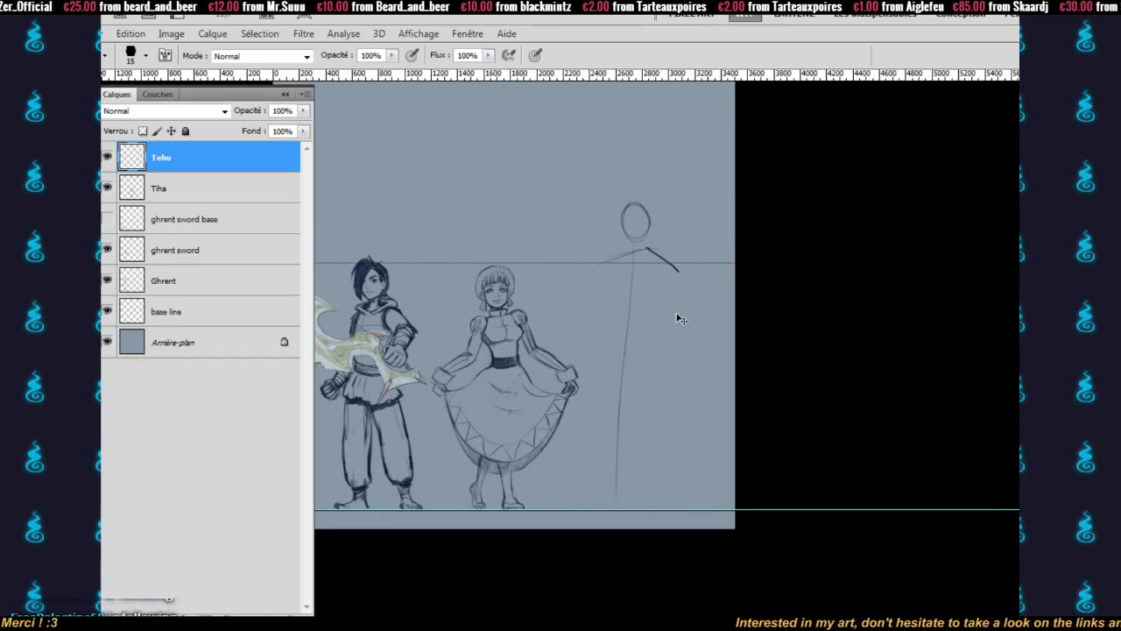
- Outline the third figure's torso below the shoulders, with tapering sides and a closed waistline
key(ctrl+t)
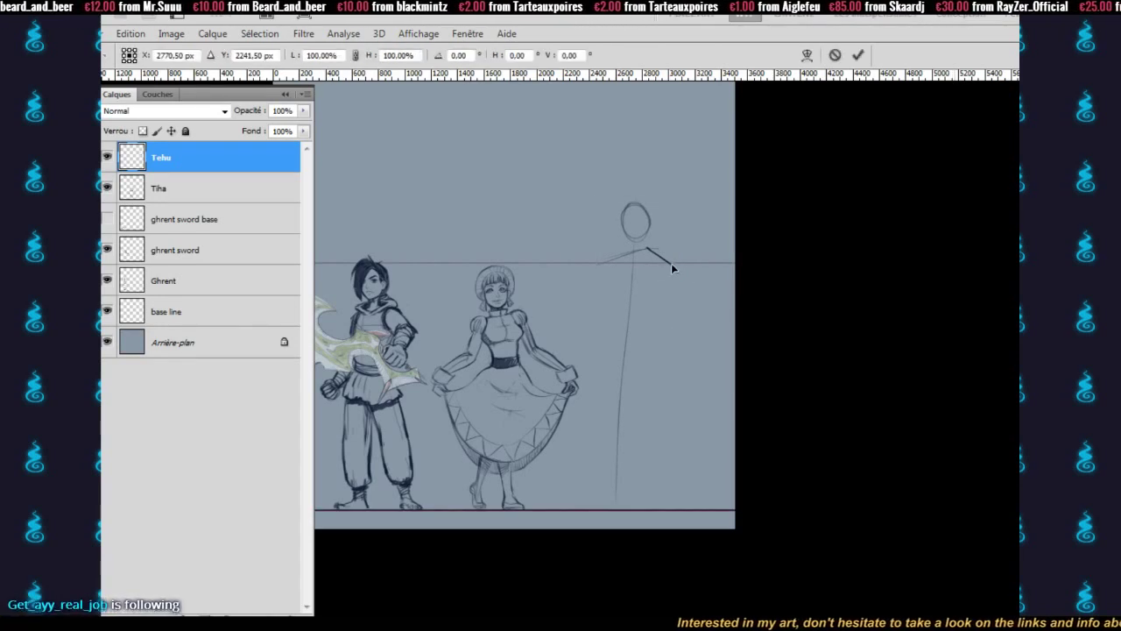
key(Return)
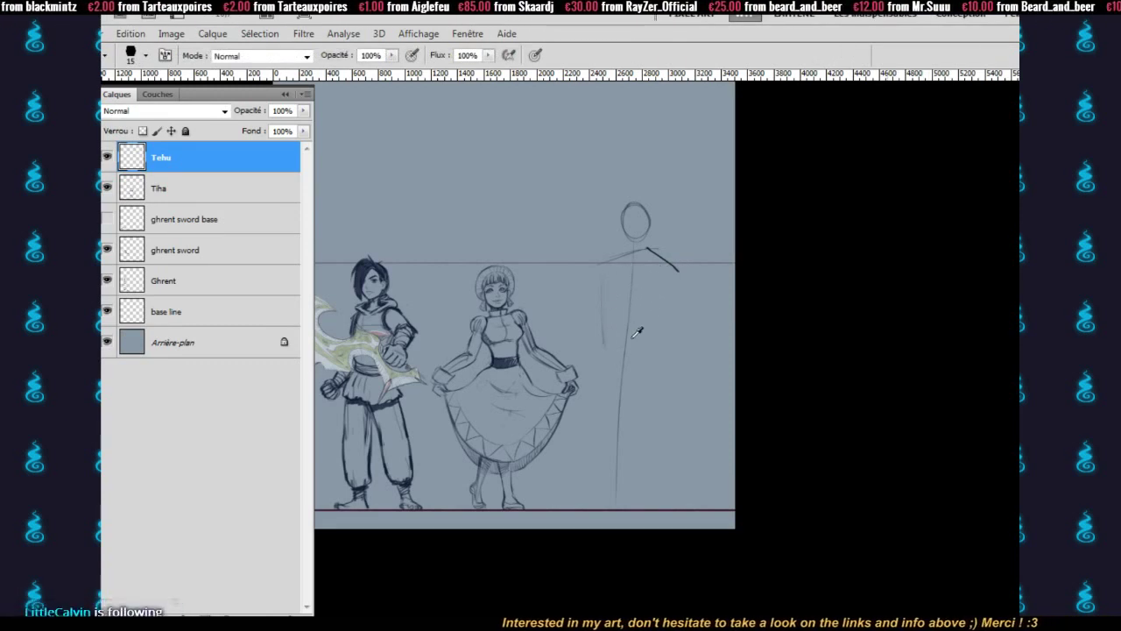
drag(620, 361, 654, 354)
drag(679, 271, 655, 350)
drag(606, 348, 655, 350)
- Redraw the third figure's head with facial guidelines and erase stray lines beneath the chin
mouse_move(628, 197)
mouse_down()
mouse_move(654, 200)
mouse_move(664, 228)
mouse_move(650, 245)
mouse_move(635, 216)
mouse_move(664, 202)
mouse_up()
key(e)
mouse_move(623, 249)
mouse_down()
mouse_move(641, 253)
mouse_move(661, 234)
mouse_move(678, 242)
mouse_move(647, 198)
mouse_move(626, 221)
mouse_move(657, 238)
mouse_move(664, 225)
mouse_move(658, 216)
mouse_move(641, 236)
mouse_up()
key(b)
- Scale the Tehu figure sketch proportionally to 89.49% and adjust its position beside the girl
key(ctrl+t)
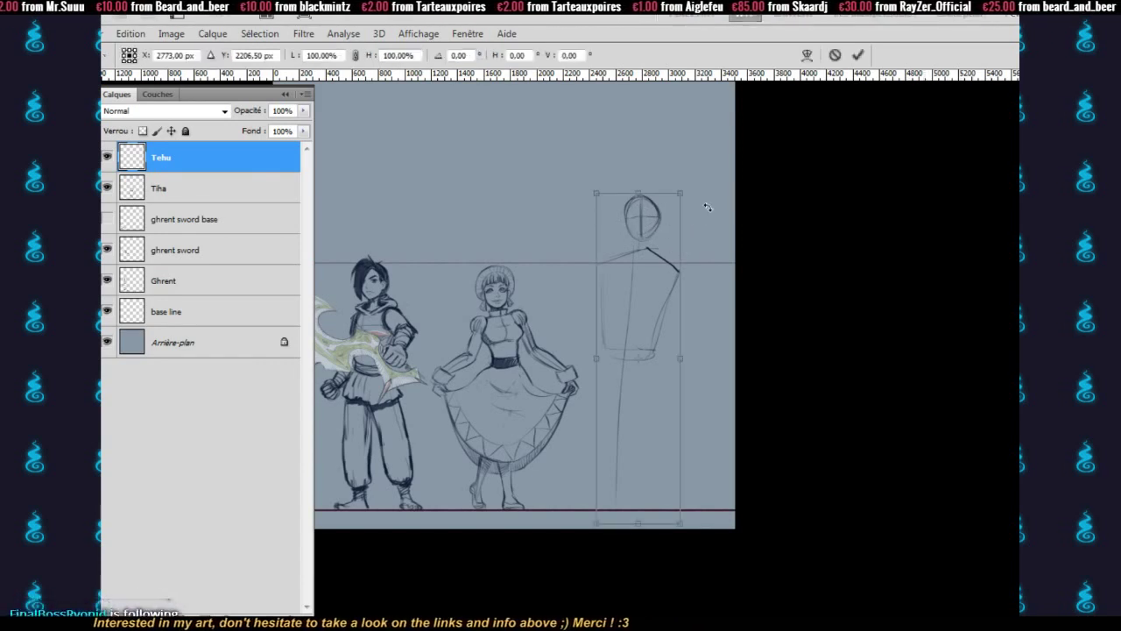
drag(683, 187, 676, 210)
drag(652, 271, 653, 260)
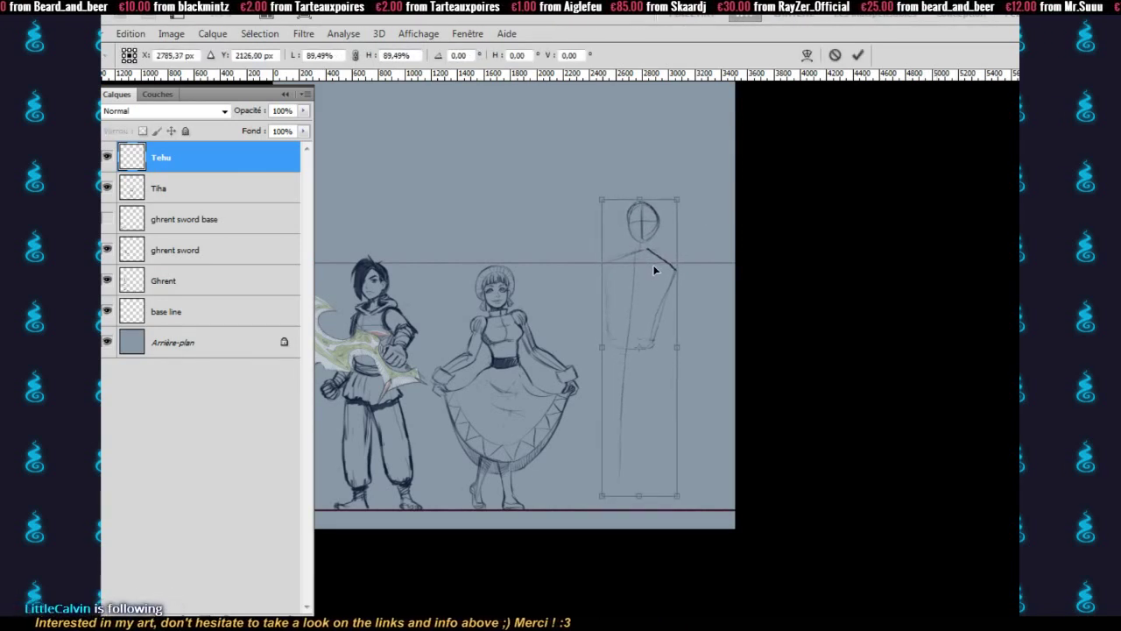
key(Return)
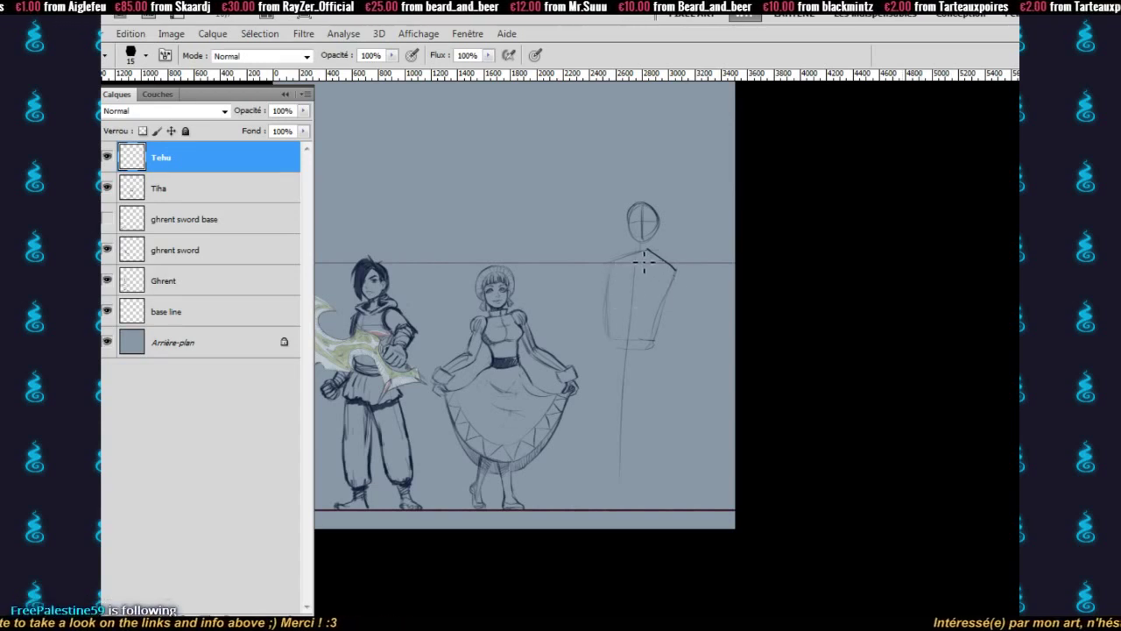
- Enlarge the brush to 25 and reinforce the third figure's neck, shoulders and left torso contour
key(bracketright)
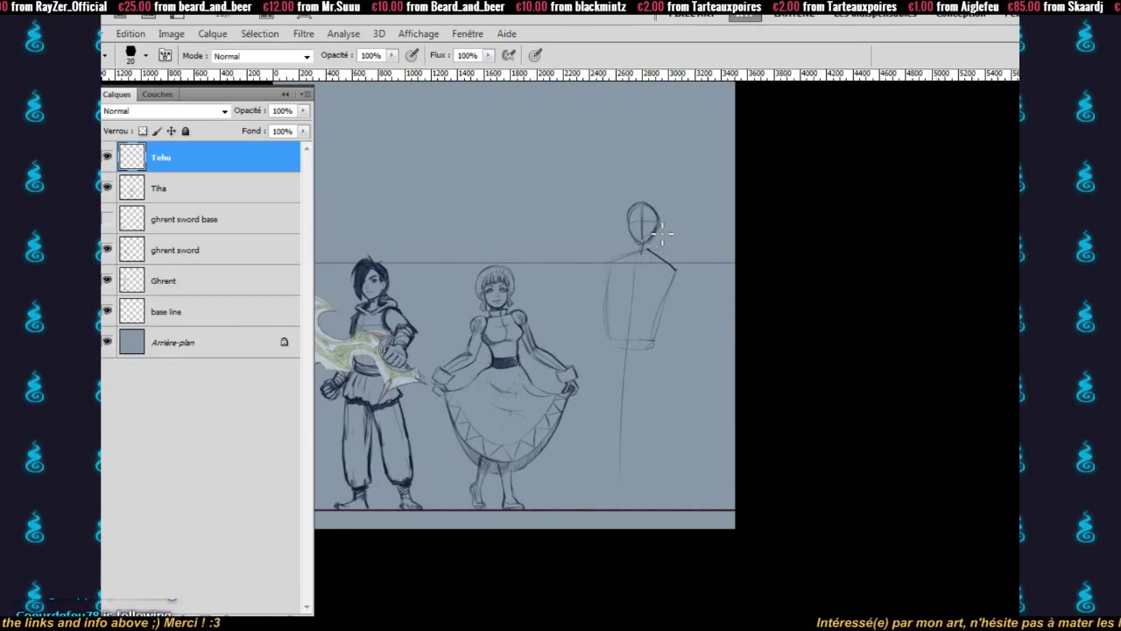
key(ctrl+r)
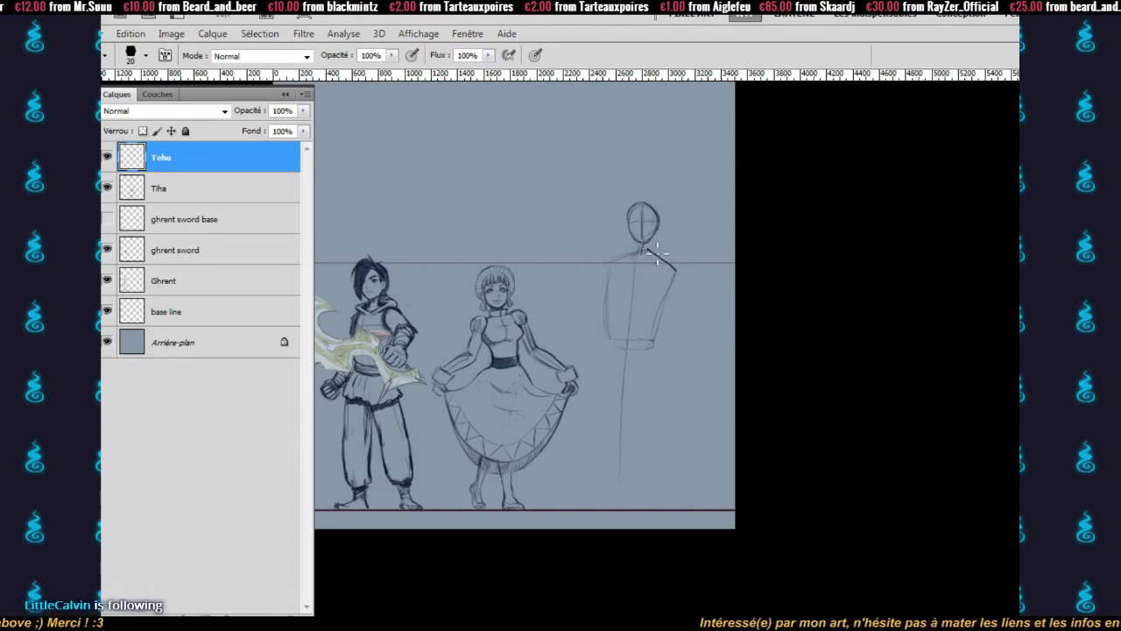
key(bracketright)
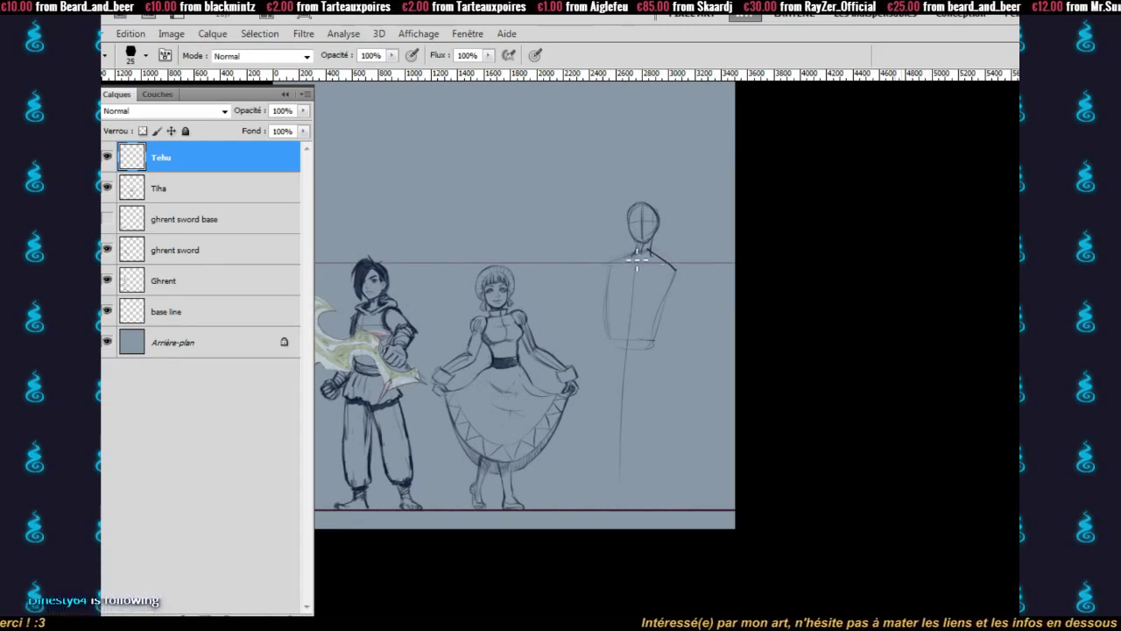
mouse_move(604, 261)
mouse_down()
mouse_move(634, 251)
mouse_move(677, 267)
mouse_move(609, 338)
mouse_move(618, 343)
mouse_up()
drag(608, 289, 619, 339)
drag(612, 263, 621, 342)
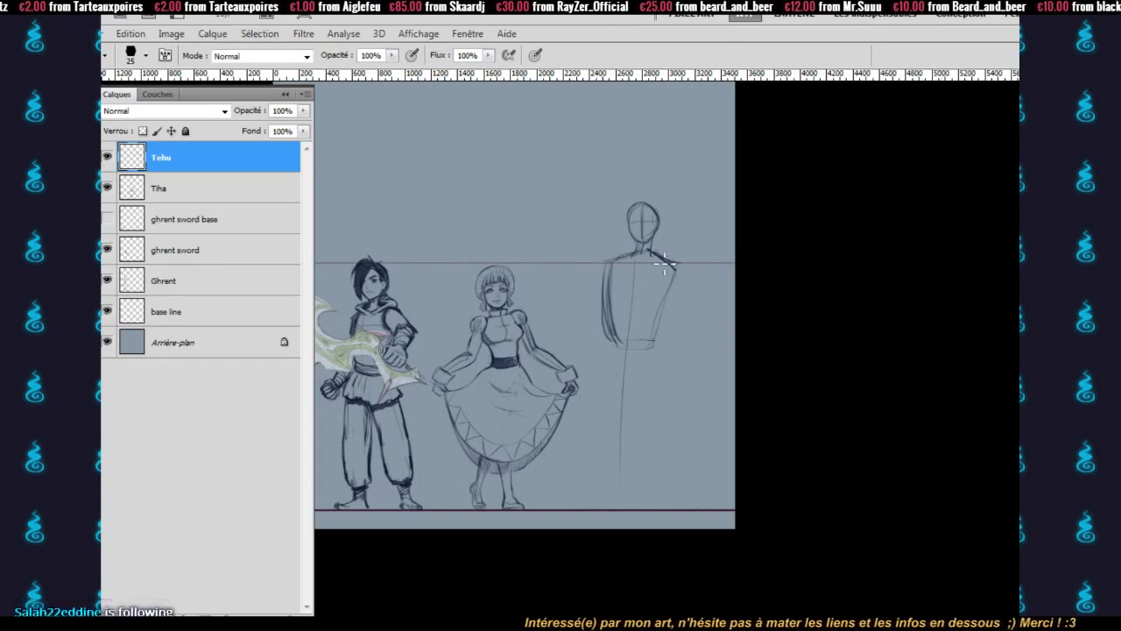
- Reinforce the right side of the third figure's head and its right torso contour down to the waist
key(e)
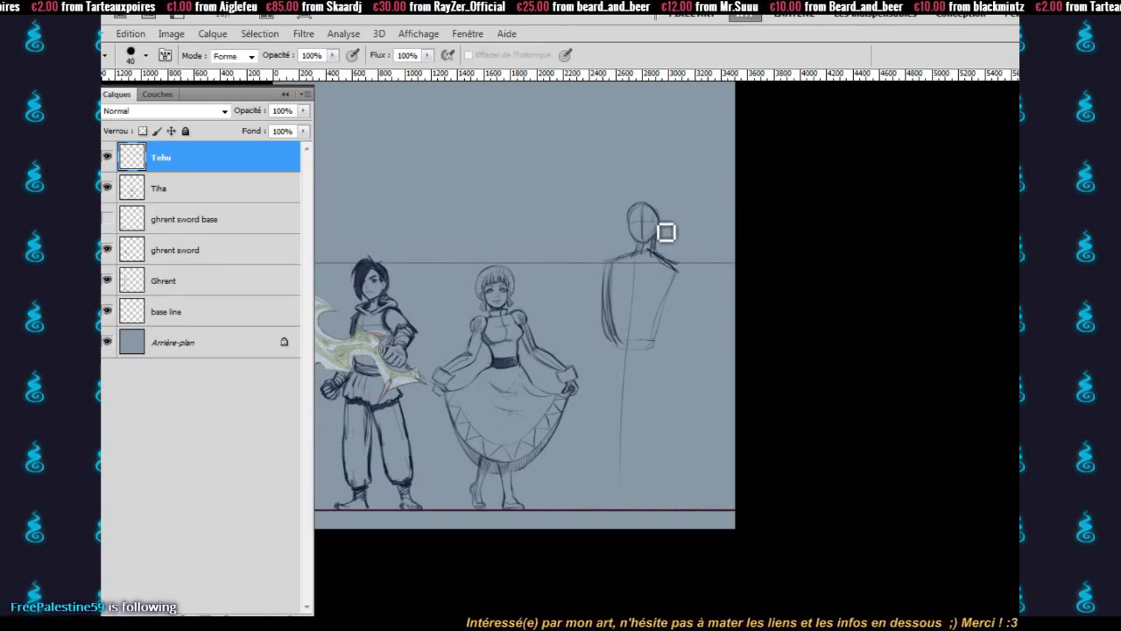
key(b)
drag(649, 205, 660, 218)
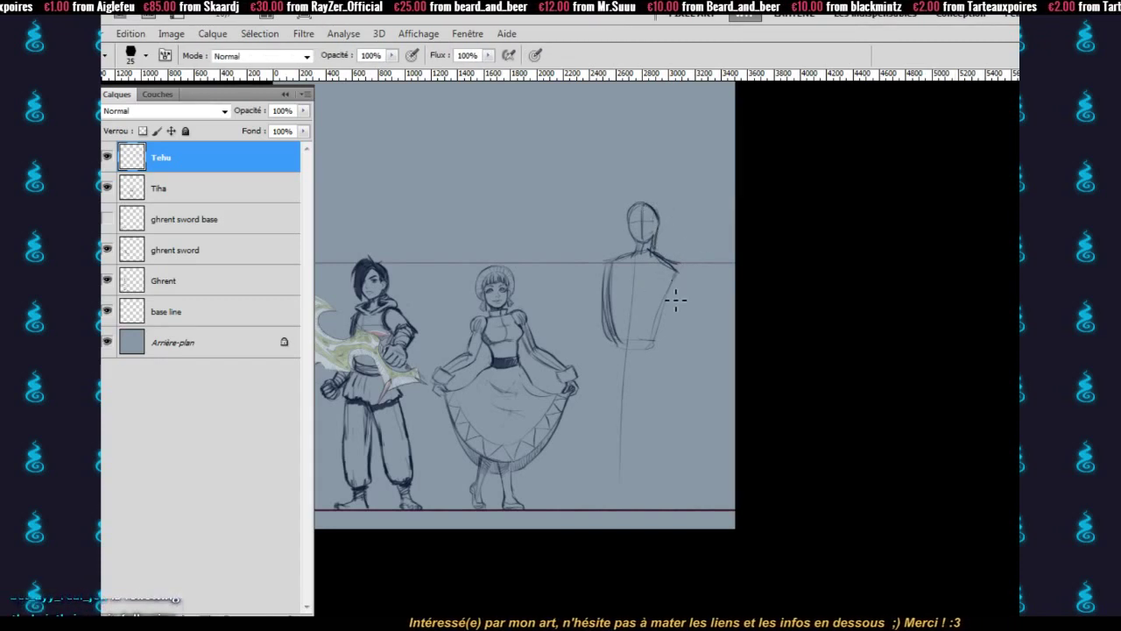
mouse_move(675, 290)
mouse_down()
mouse_move(667, 338)
mouse_move(655, 354)
mouse_move(680, 286)
mouse_move(648, 346)
mouse_move(664, 346)
mouse_move(624, 349)
mouse_move(659, 338)
mouse_up()
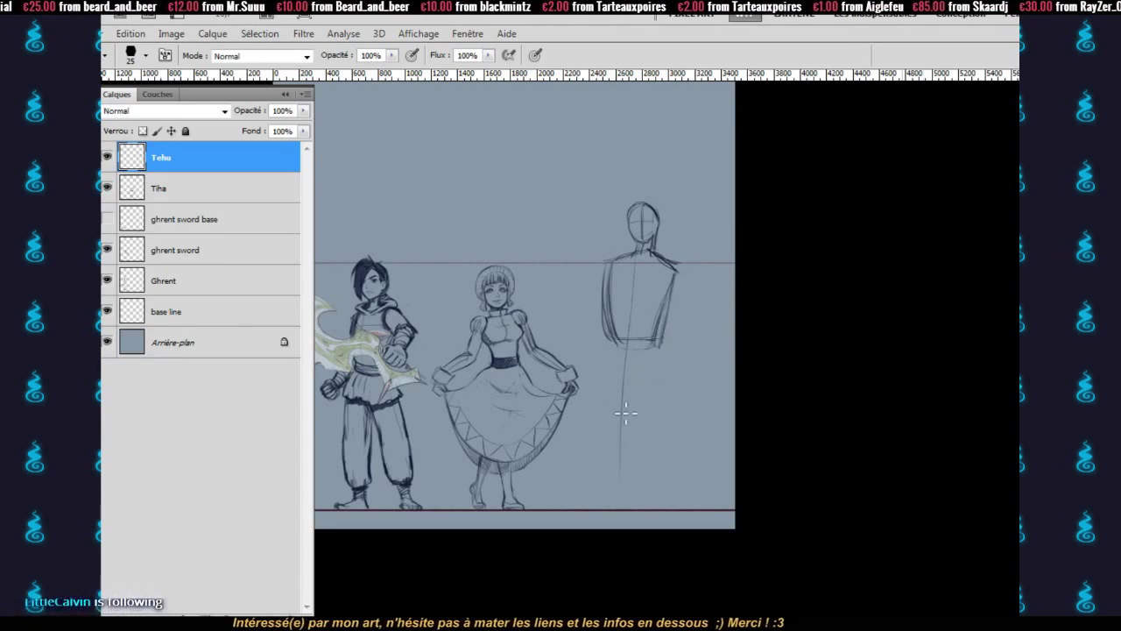
- Sketch both legs of the third figure as long tapering shapes from the waist down to the ground line
mouse_move(611, 352)
mouse_down()
mouse_move(603, 494)
mouse_move(623, 479)
mouse_up()
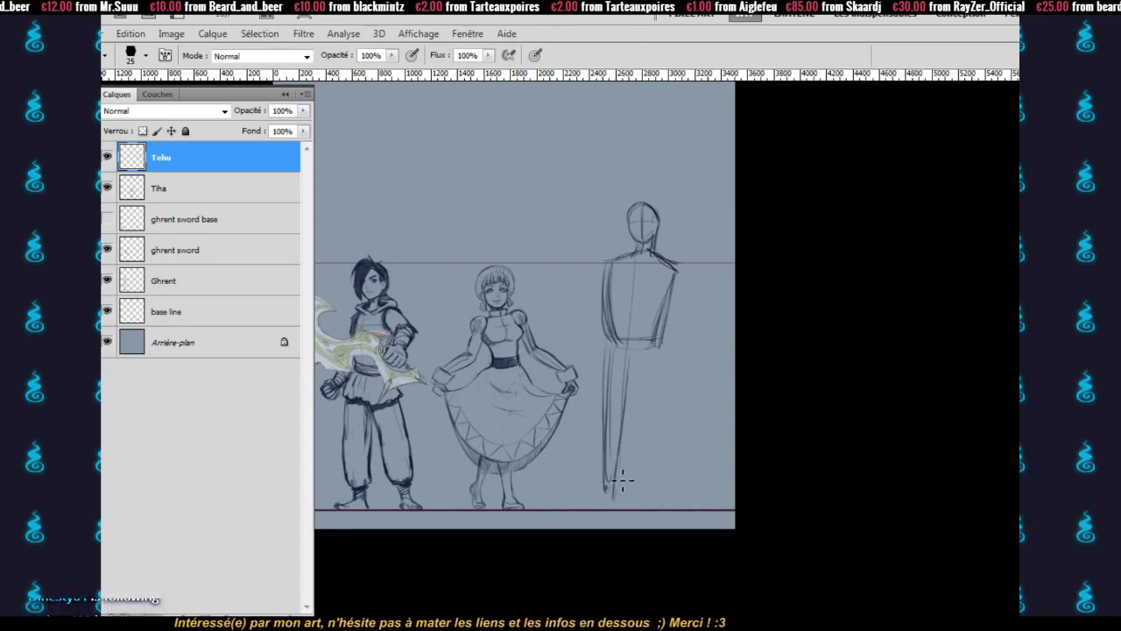
mouse_move(604, 391)
mouse_down()
mouse_move(614, 500)
mouse_move(636, 376)
mouse_move(626, 427)
mouse_up()
key(e)
key(b)
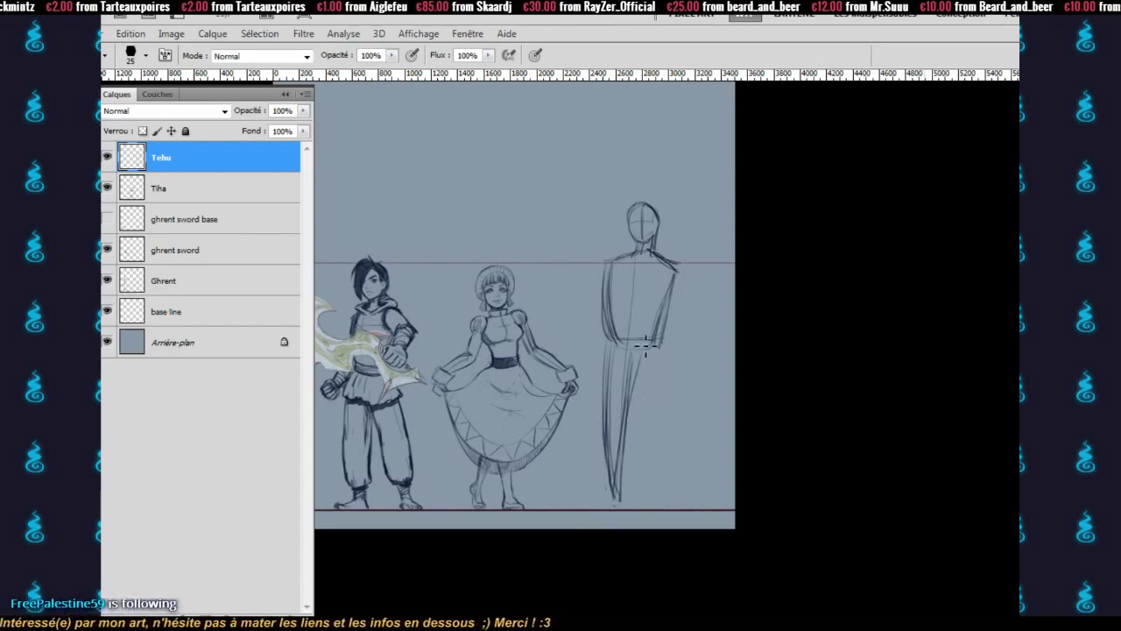
mouse_move(648, 345)
mouse_down()
mouse_move(646, 496)
mouse_move(661, 426)
mouse_move(663, 490)
mouse_move(574, 507)
mouse_up()
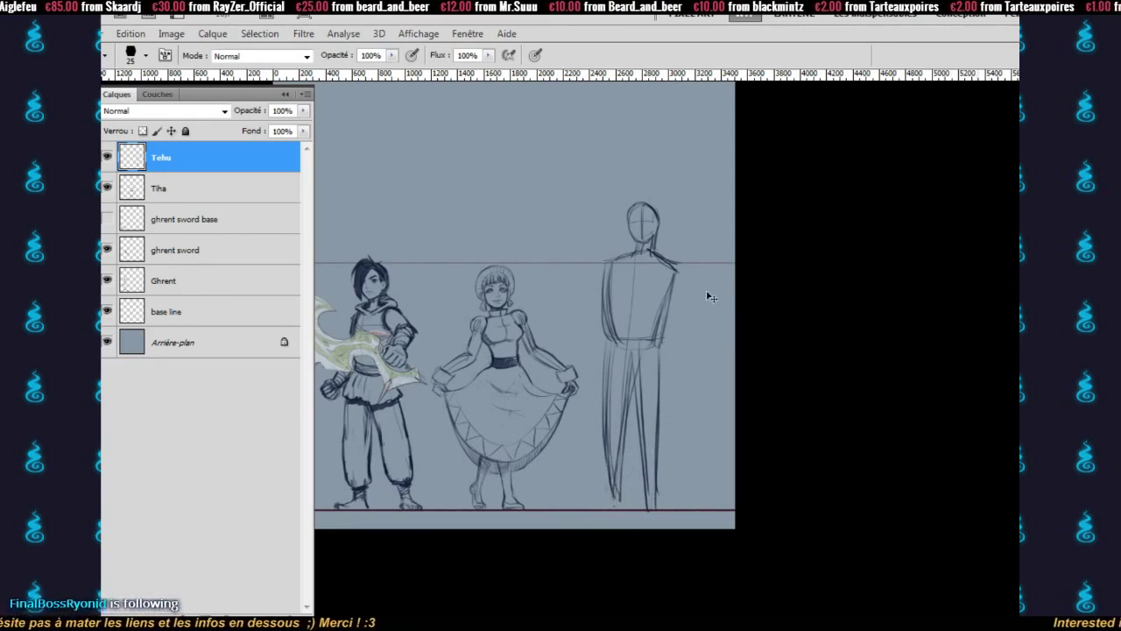
- Scale the whole Tehu figure sketch proportionally to 94.55% and nudge it slightly upward
key(ctrl+t)
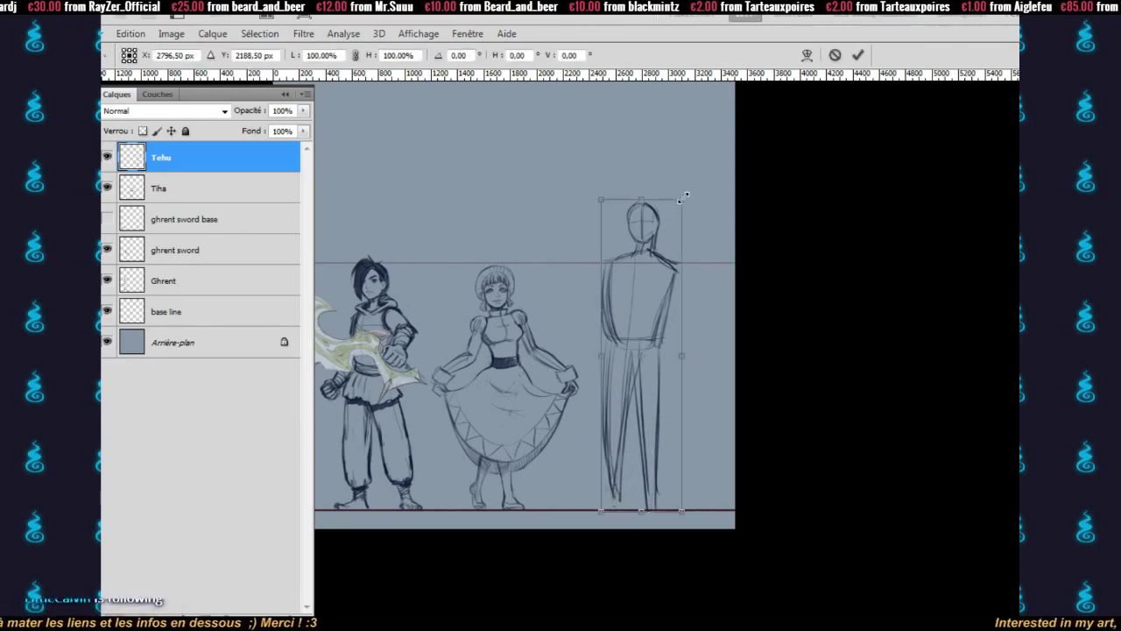
drag(684, 198, 681, 208)
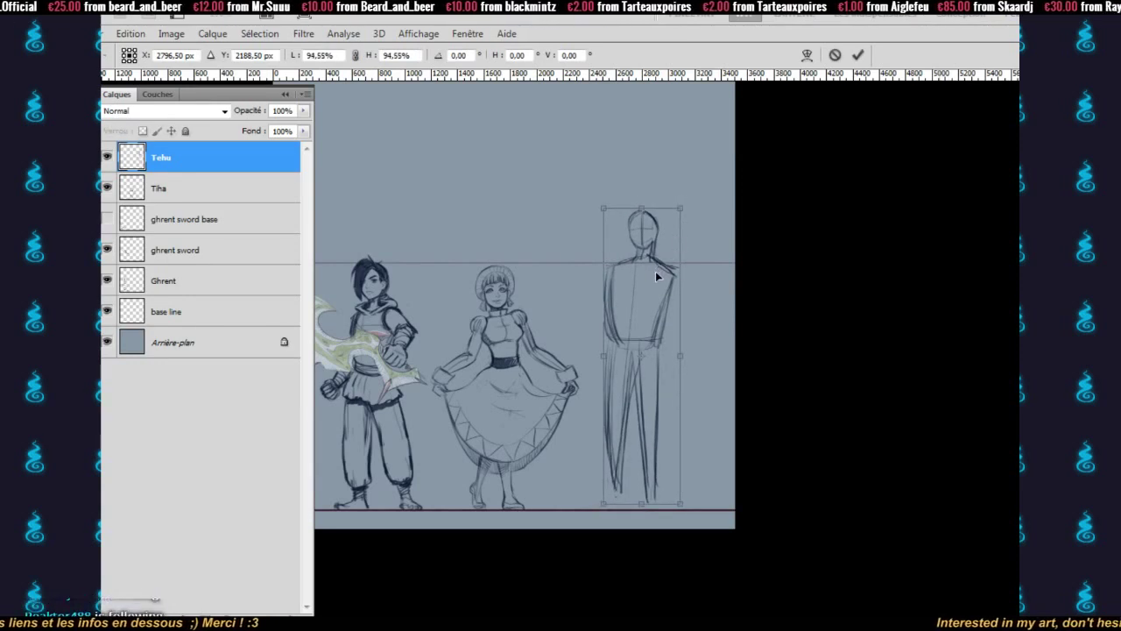
key(Return)
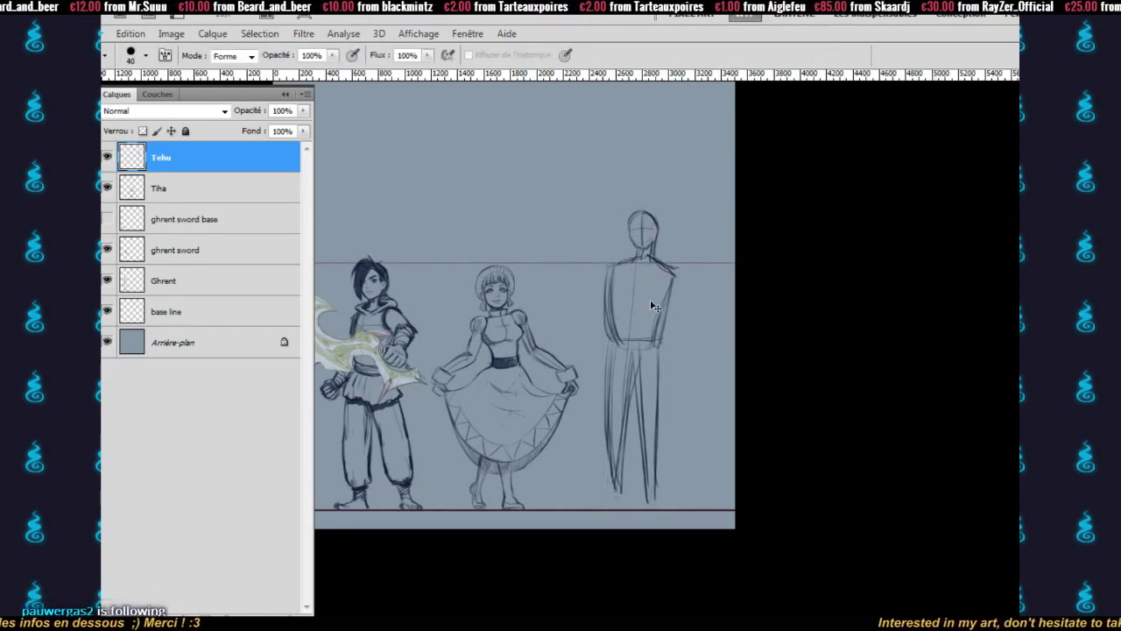
drag(650, 304, 649, 300)
- Select the Tehu figure's head on its own, scale it proportionally to 98.02% and deselect it
key(l)
mouse_move(638, 205)
mouse_down()
mouse_move(623, 232)
mouse_move(654, 192)
mouse_move(631, 193)
mouse_move(672, 197)
mouse_up()
key(ctrl+t)
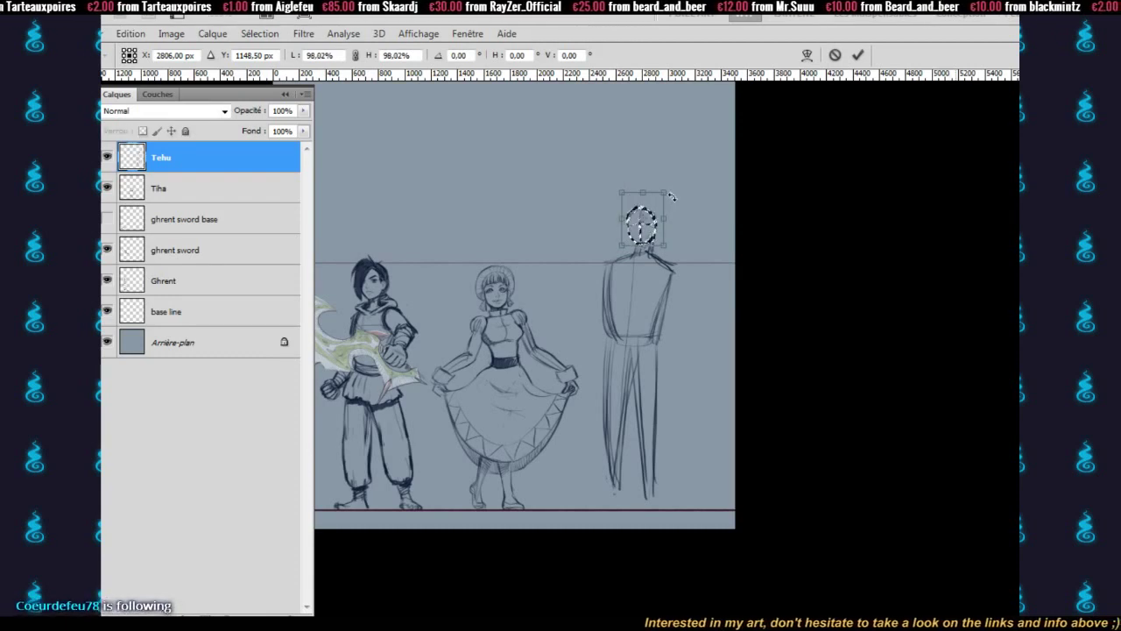
key(Return)
key(ctrl+d)
key(b)
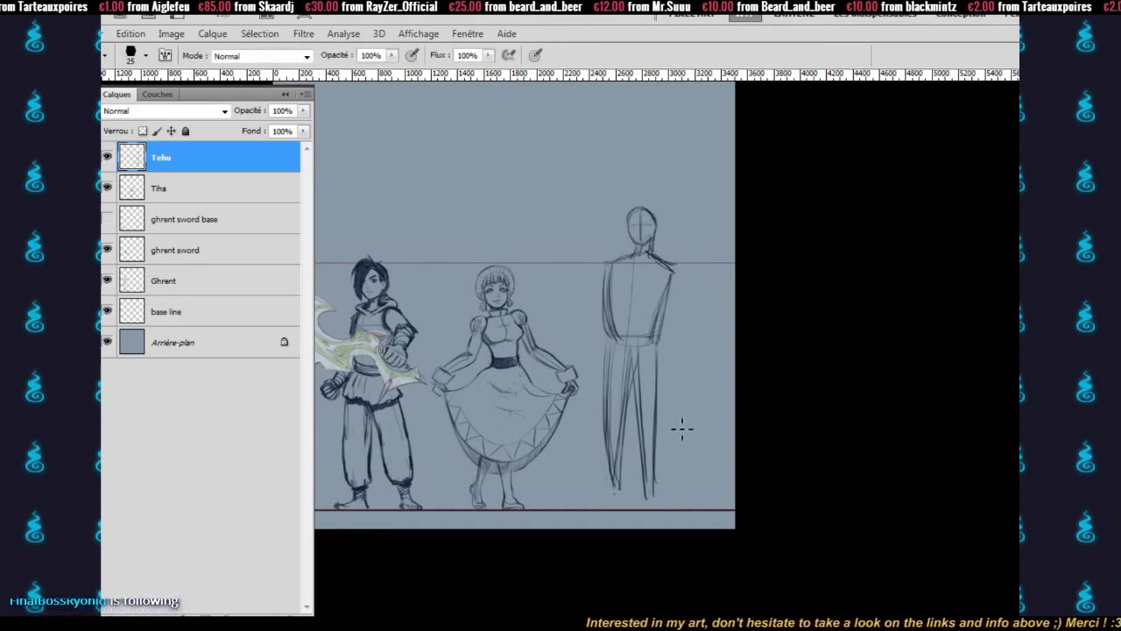
- Enlarge the brush to 40, touch up the figure's left ankle and erase the excess lines along the left torso contour
key(bracketright)
key(bracketright)
drag(612, 480, 618, 502)
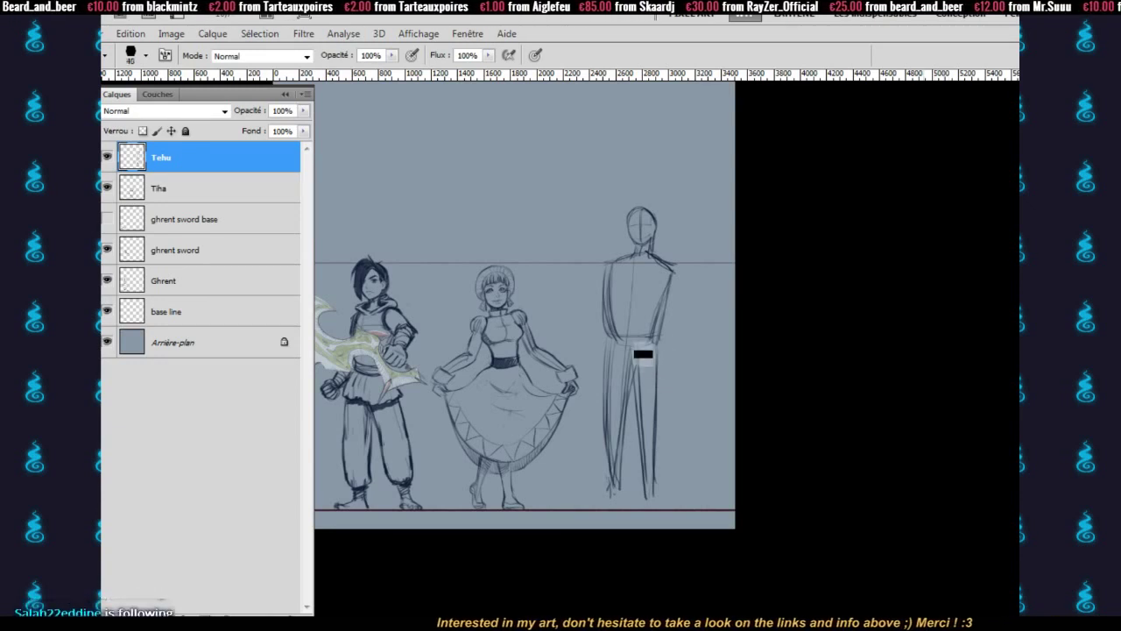
key(e)
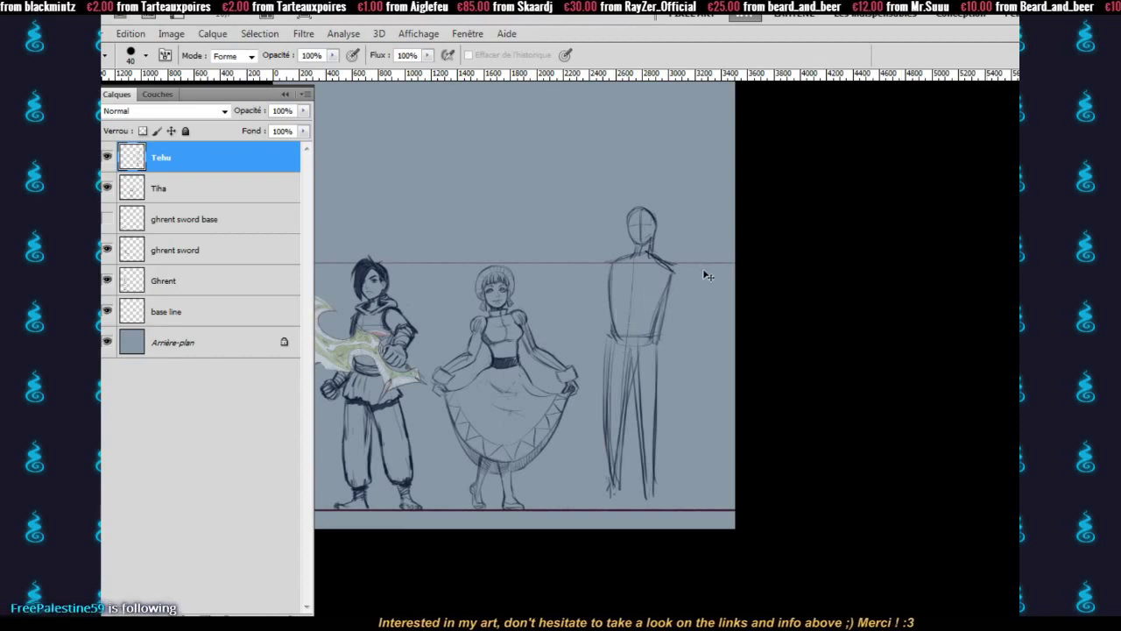
- Try tilting the Tehu figure by -1.09° around a pivot at its feet, and undo the changes
key(ctrl+t)
drag(640, 352, 640, 502)
drag(696, 188, 692, 189)
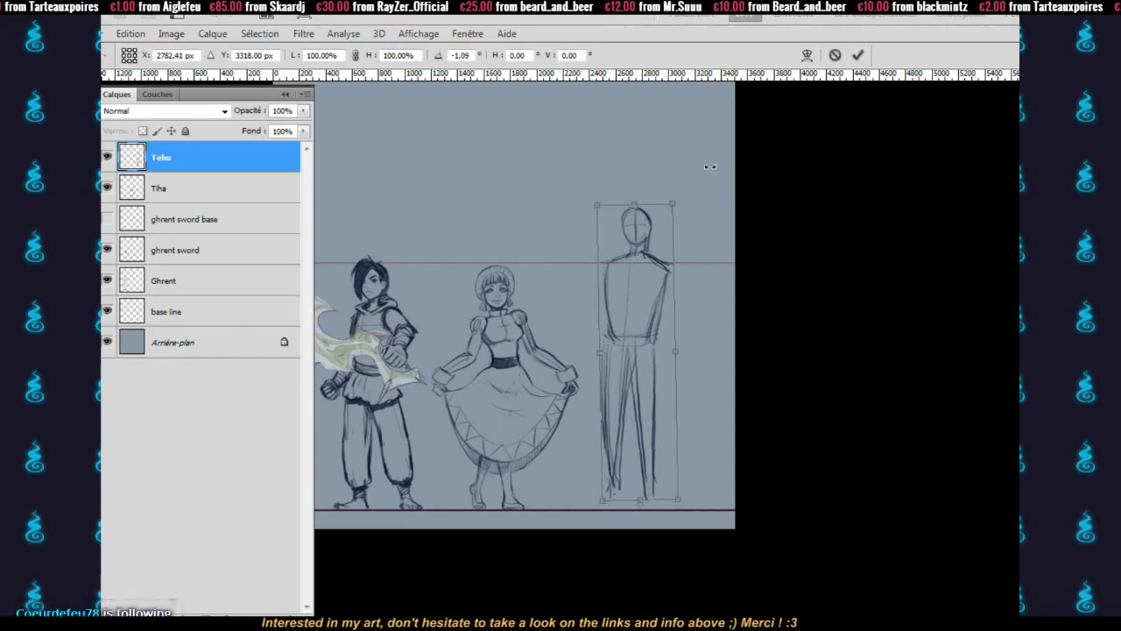
key(Return)
key(b)
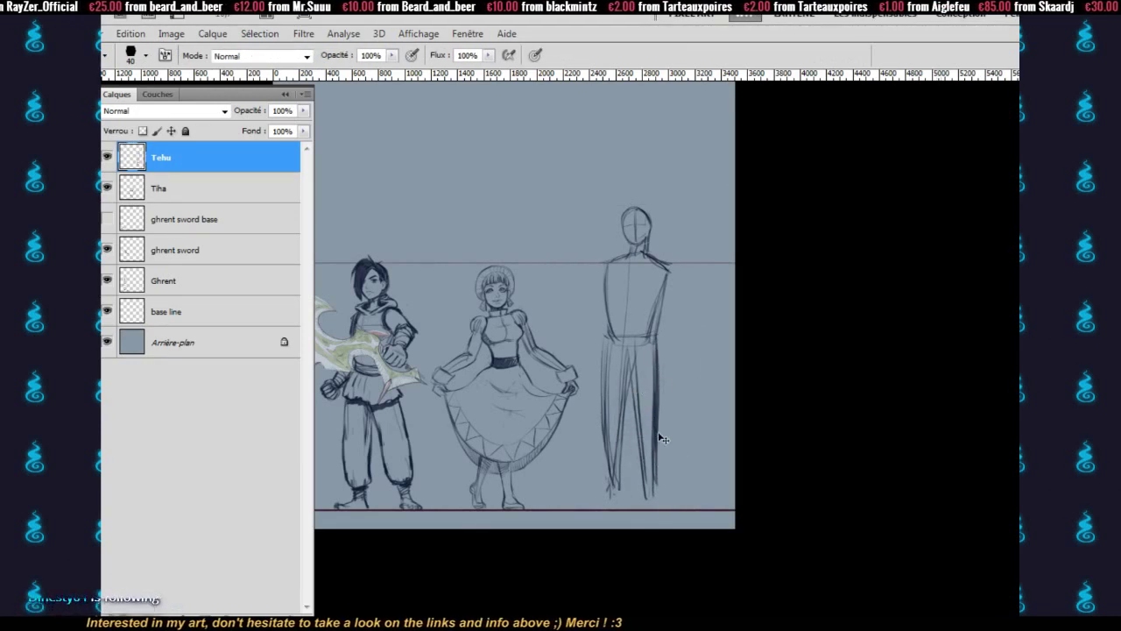
key(ctrl+alt+z)
key(ctrl+alt+z)
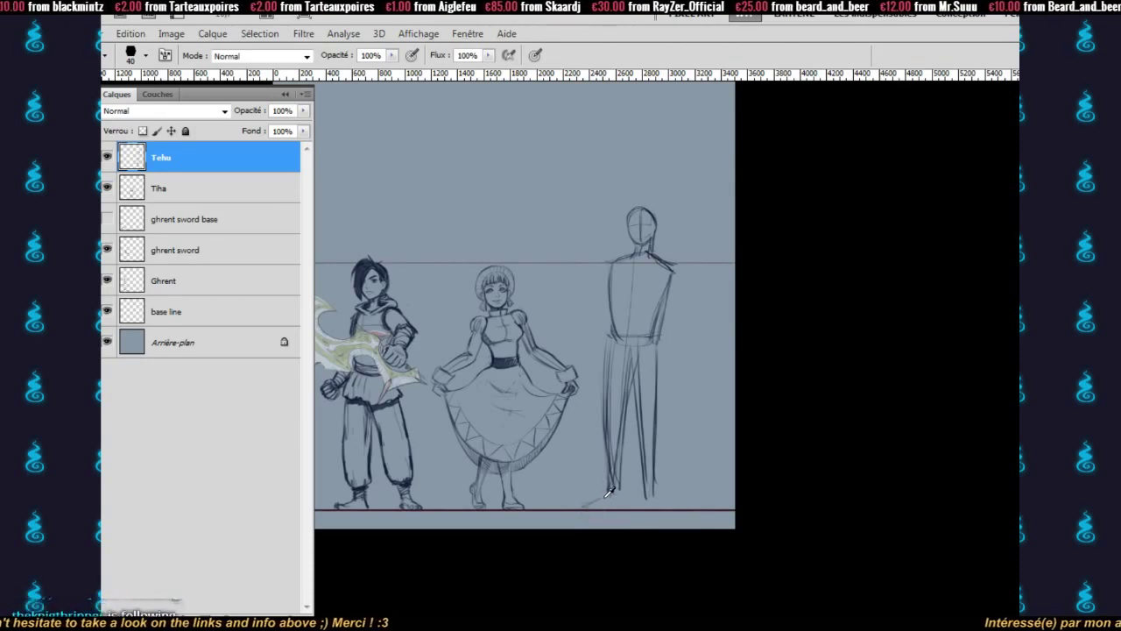
- Sketch a boot on each foot down to the ground line and widen the trouser legs above them
mouse_move(607, 467)
mouse_down()
mouse_move(613, 500)
mouse_move(634, 475)
mouse_move(628, 504)
mouse_move(612, 491)
mouse_move(608, 513)
mouse_move(594, 517)
mouse_move(628, 511)
mouse_up()
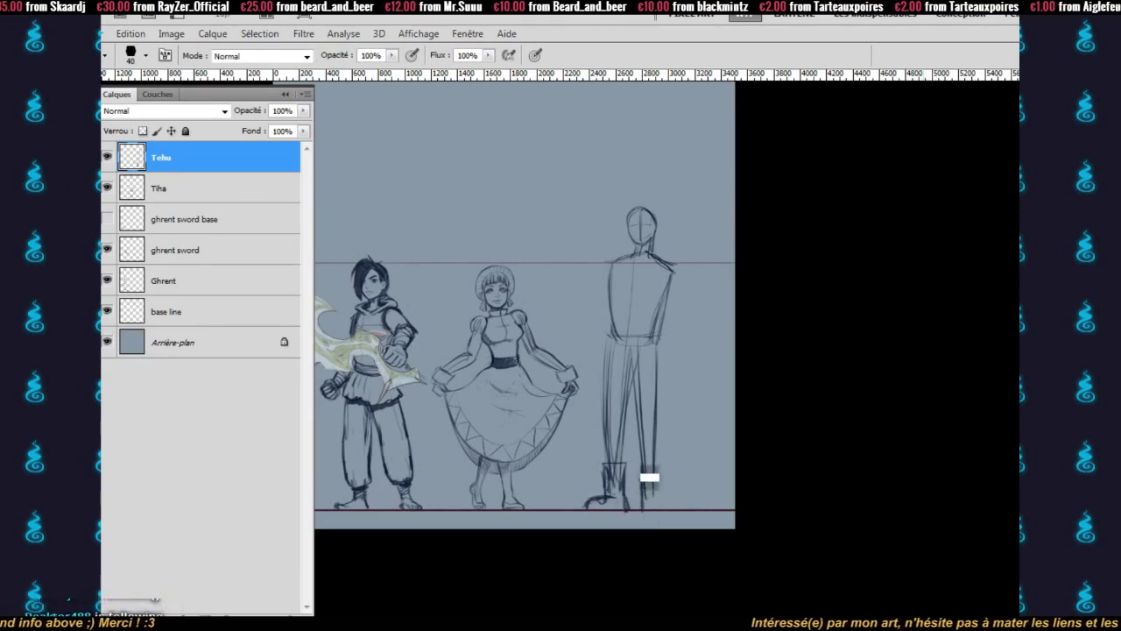
mouse_move(637, 463)
mouse_down()
mouse_move(669, 473)
mouse_move(643, 509)
mouse_up()
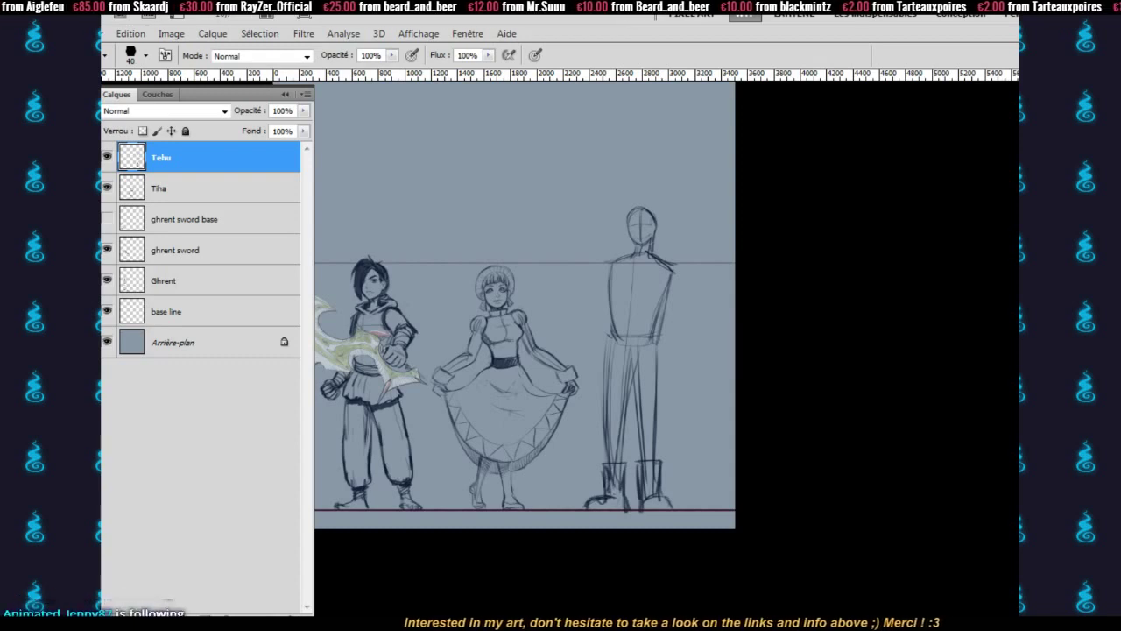
drag(629, 413, 627, 464)
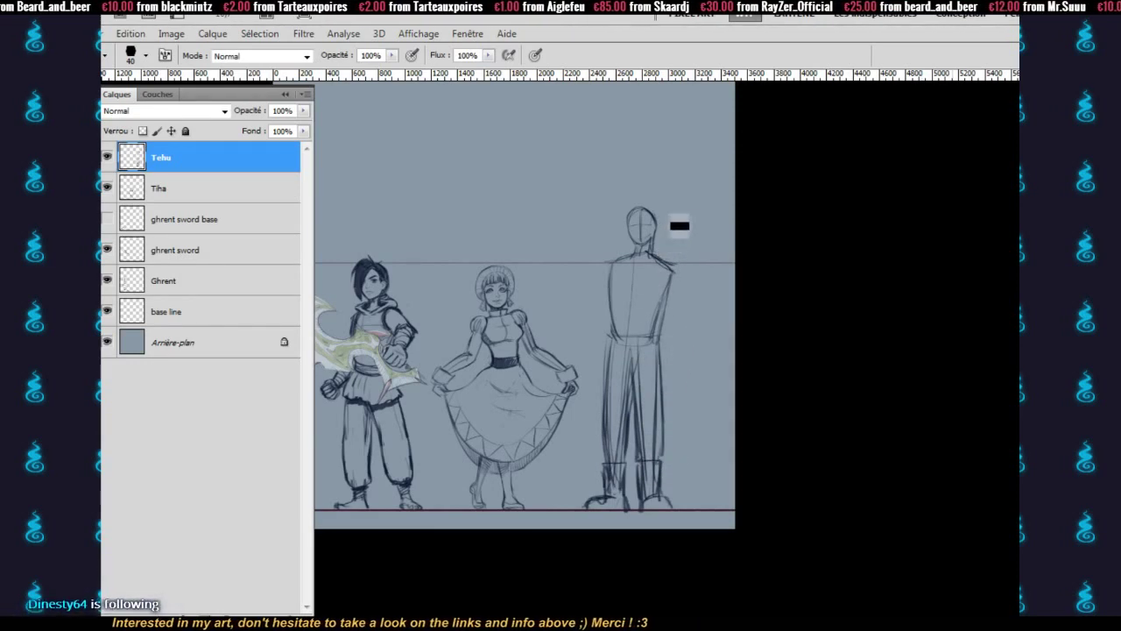
key(ctrl+t)
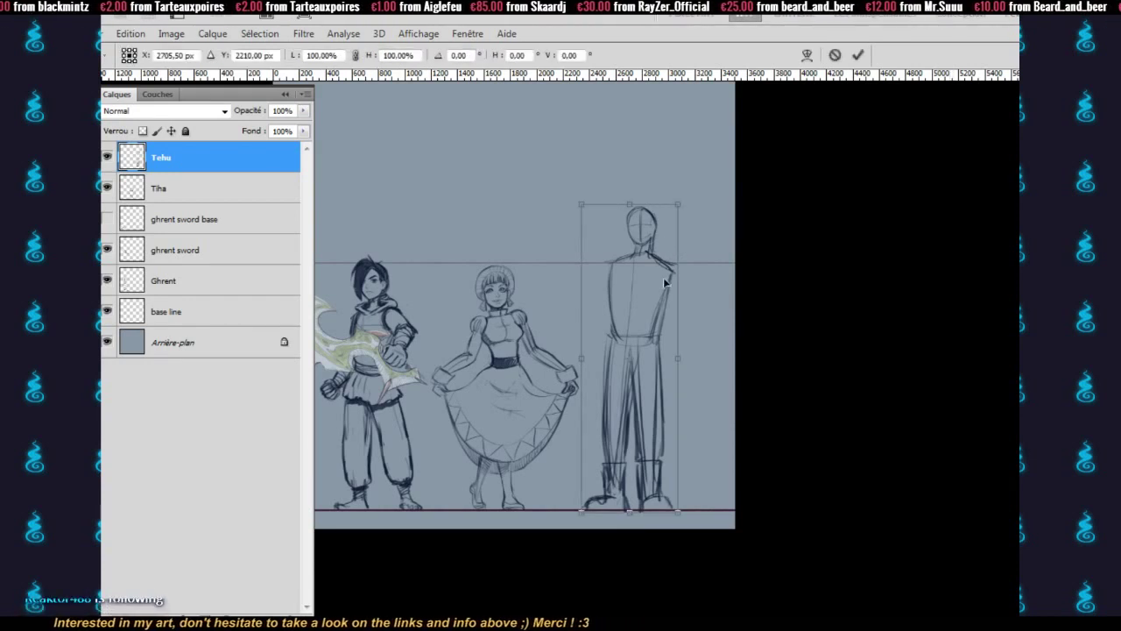
drag(631, 361, 631, 485)
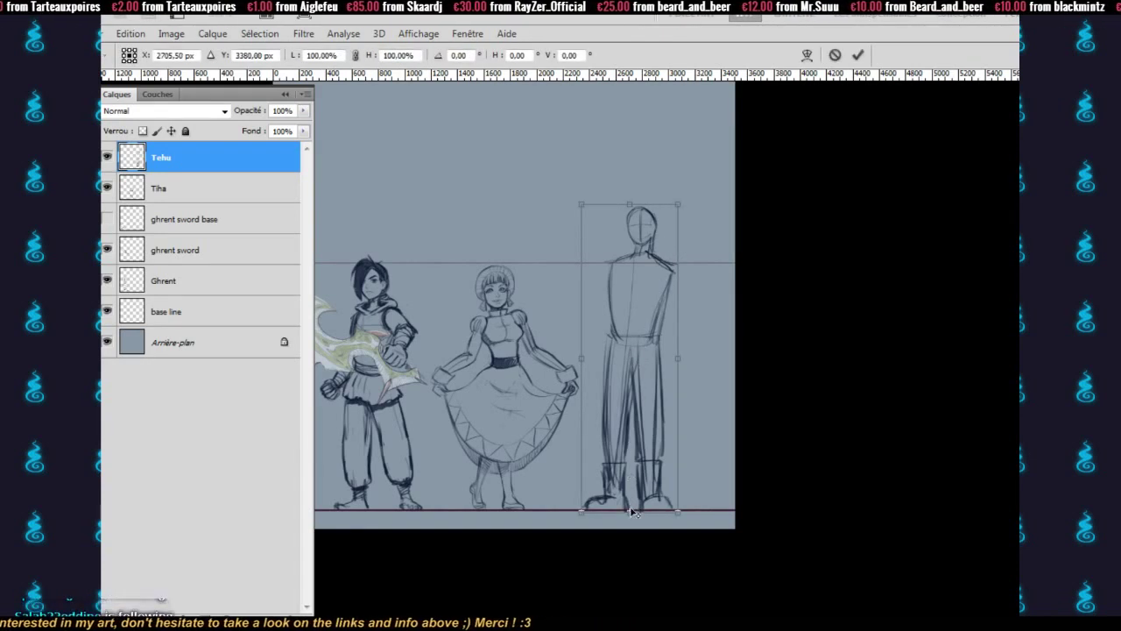
key(Return)
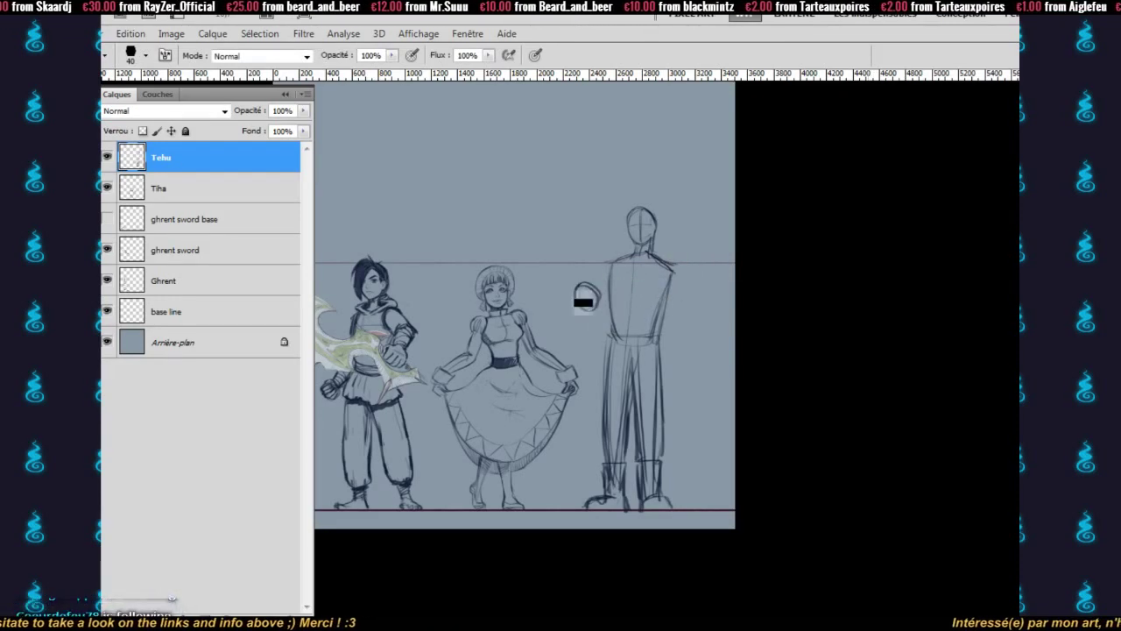
- Sketch a rounded fist on a tall vertical staff between Tiha and Tehu, and block in Tehu's opposite arm bent toward the hip
mouse_move(589, 216)
mouse_down()
mouse_move(596, 522)
mouse_move(589, 254)
mouse_up()
drag(594, 196, 598, 517)
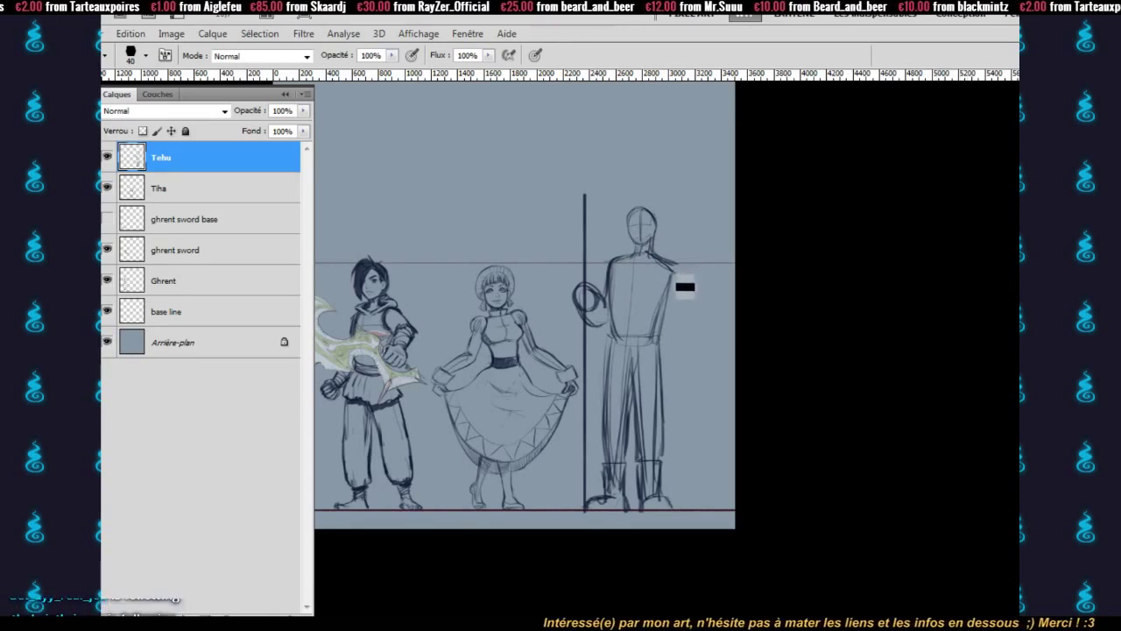
mouse_move(678, 267)
mouse_down()
mouse_move(660, 262)
mouse_move(708, 297)
mouse_move(662, 340)
mouse_up()
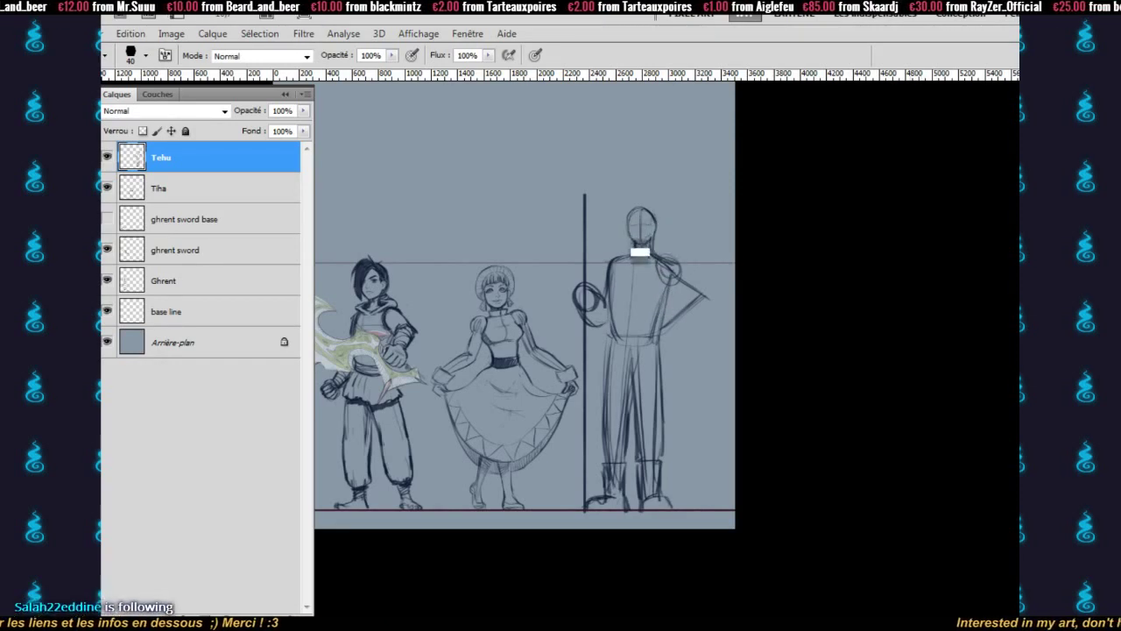
- Reinforce the head's contour and flesh out the bent arm with its hand resting on the hip
mouse_move(627, 221)
mouse_down()
mouse_move(657, 219)
mouse_move(662, 235)
mouse_move(661, 221)
mouse_move(664, 247)
mouse_move(640, 234)
mouse_up()
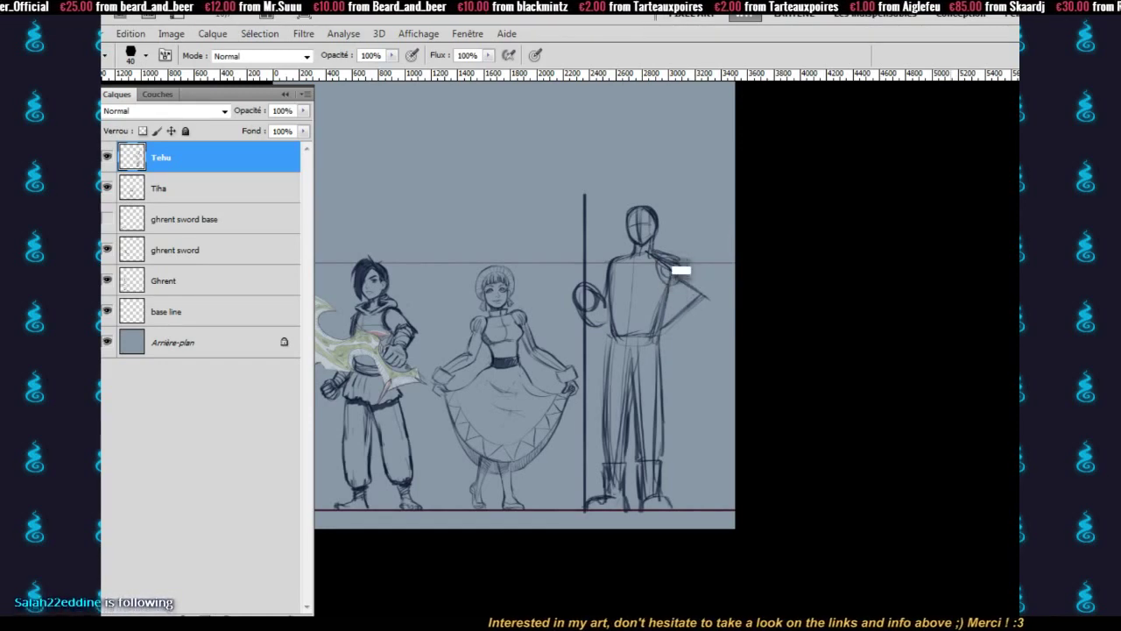
drag(673, 287, 699, 304)
mouse_move(679, 261)
mouse_down()
mouse_move(719, 305)
mouse_move(675, 331)
mouse_move(686, 340)
mouse_move(716, 315)
mouse_move(665, 343)
mouse_move(665, 361)
mouse_move(688, 331)
mouse_up()
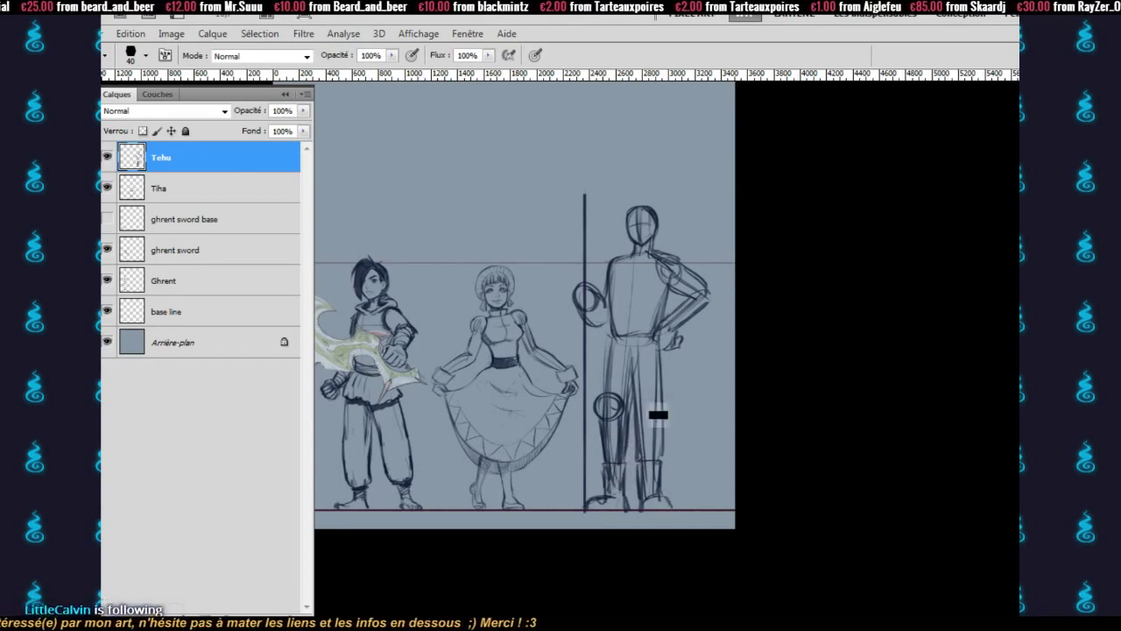
- Mark the knees with round guides and reinforce the bent forearm, adding a circle at the wrist
mouse_move(649, 416)
mouse_down()
mouse_move(652, 471)
mouse_move(673, 433)
mouse_move(664, 469)
mouse_up()
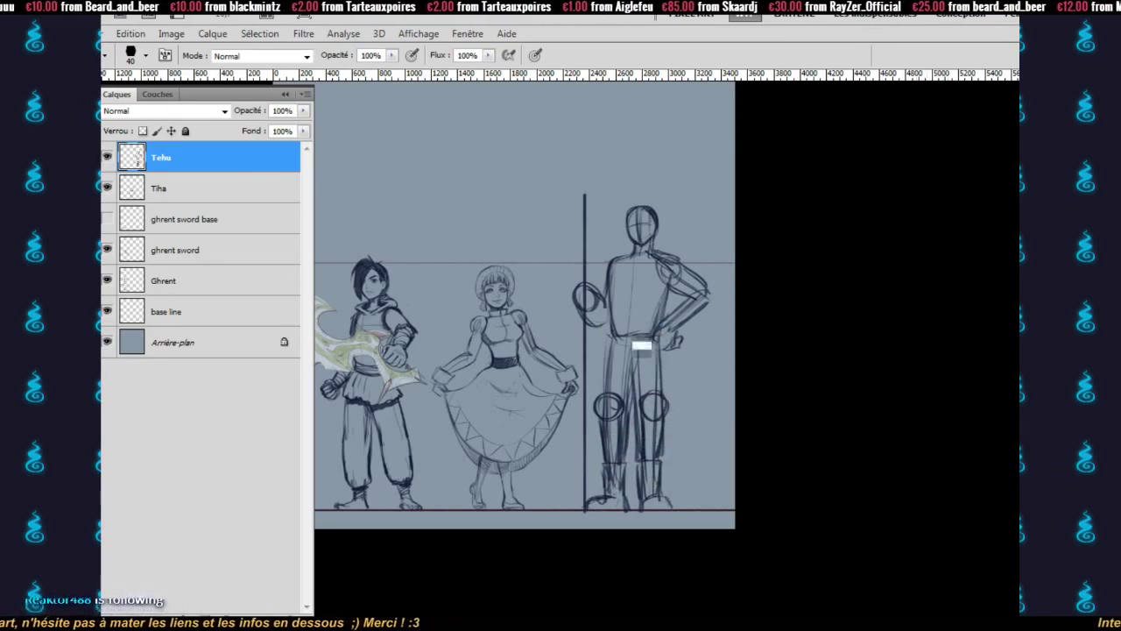
mouse_move(671, 333)
mouse_down()
mouse_move(699, 304)
mouse_move(719, 313)
mouse_move(674, 347)
mouse_move(730, 304)
mouse_move(734, 269)
mouse_move(714, 294)
mouse_up()
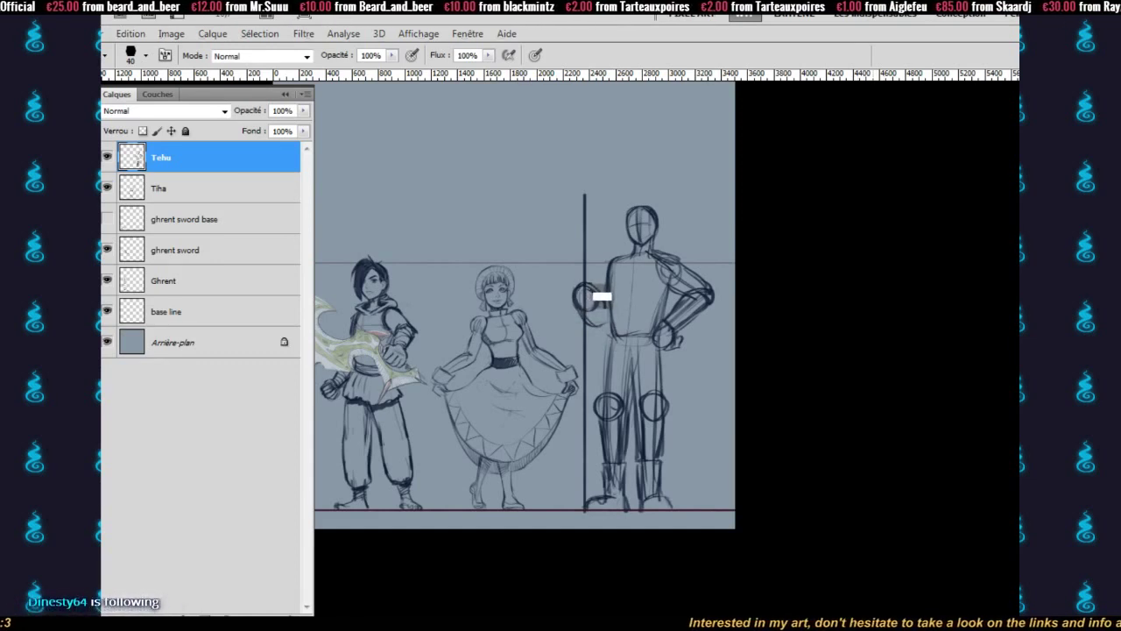
- Refine the staff-holding hand by alternately erasing and redrawing it into a fist with fingers wrapped around the staff
key(e)
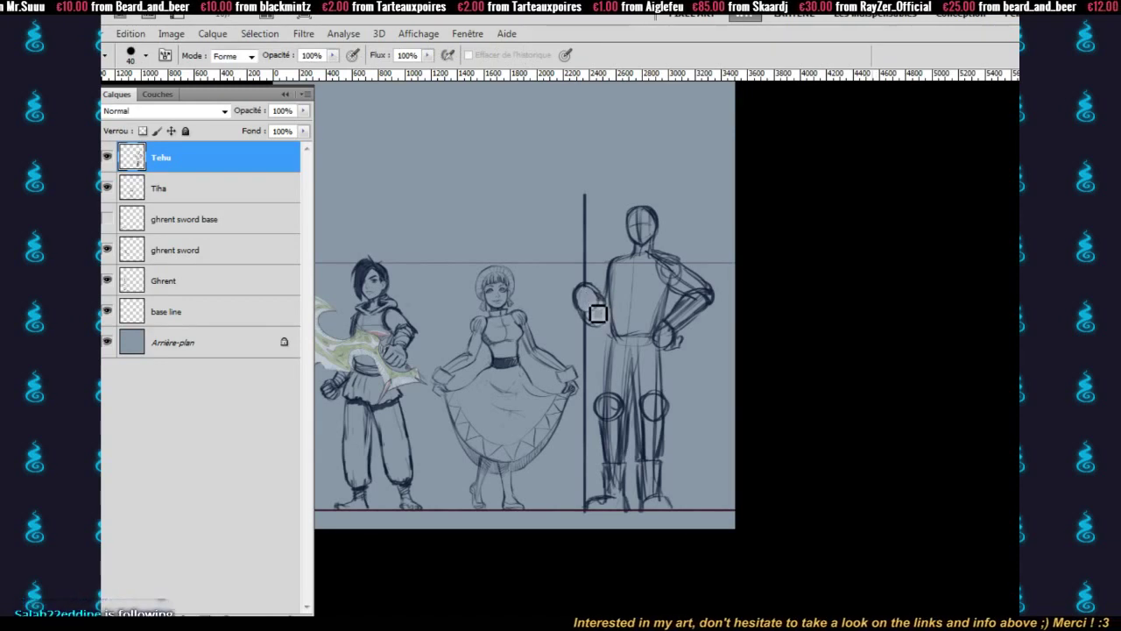
key(b)
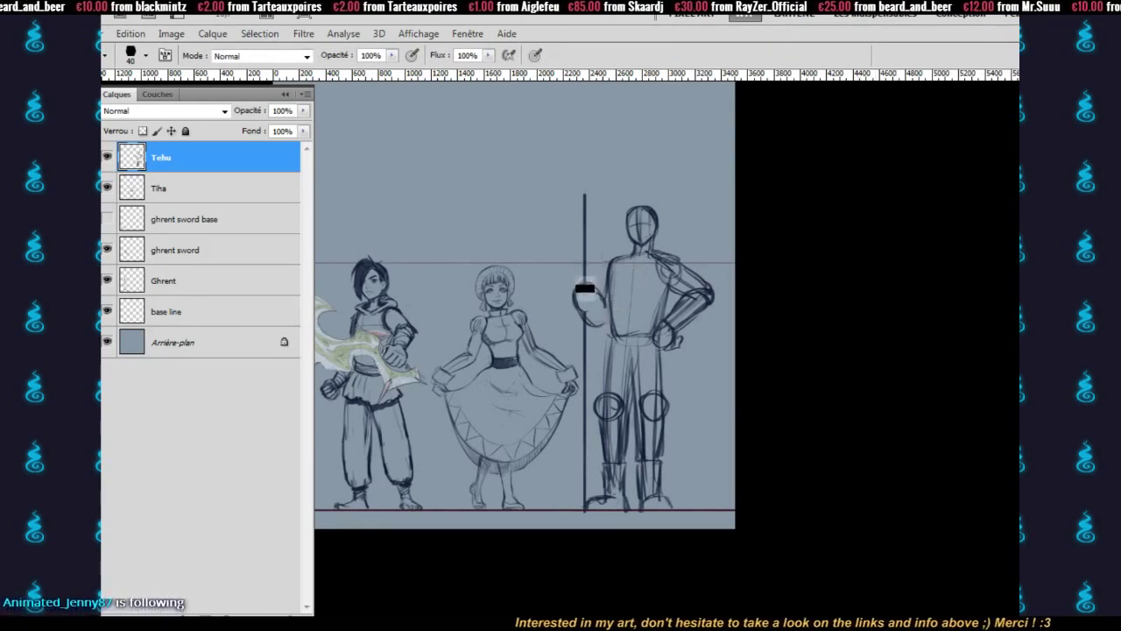
key(e)
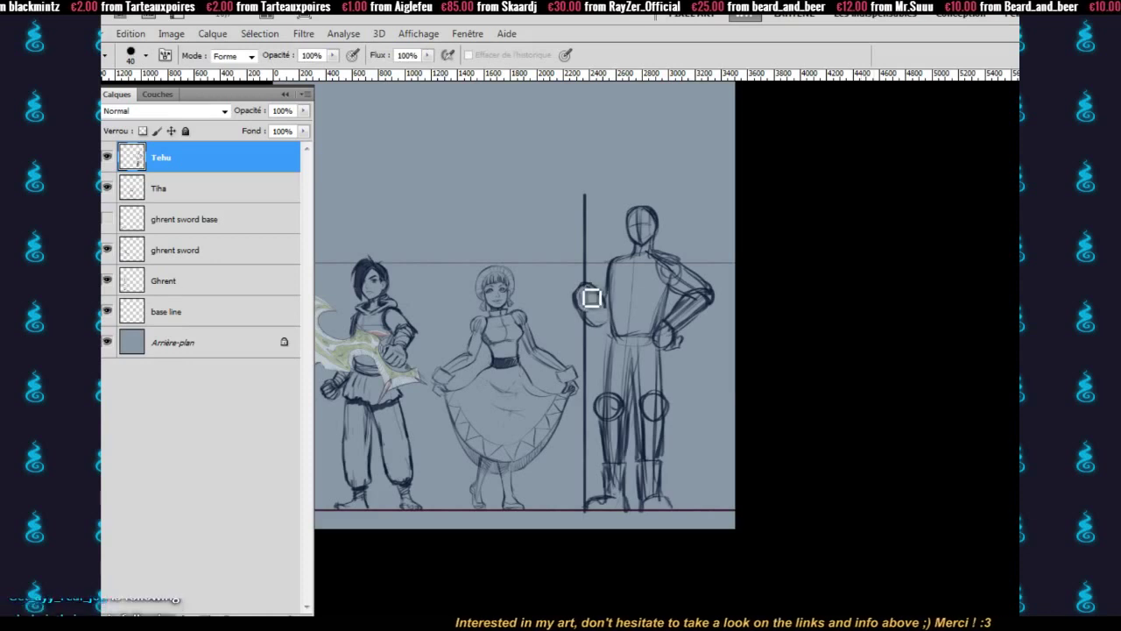
key(b)
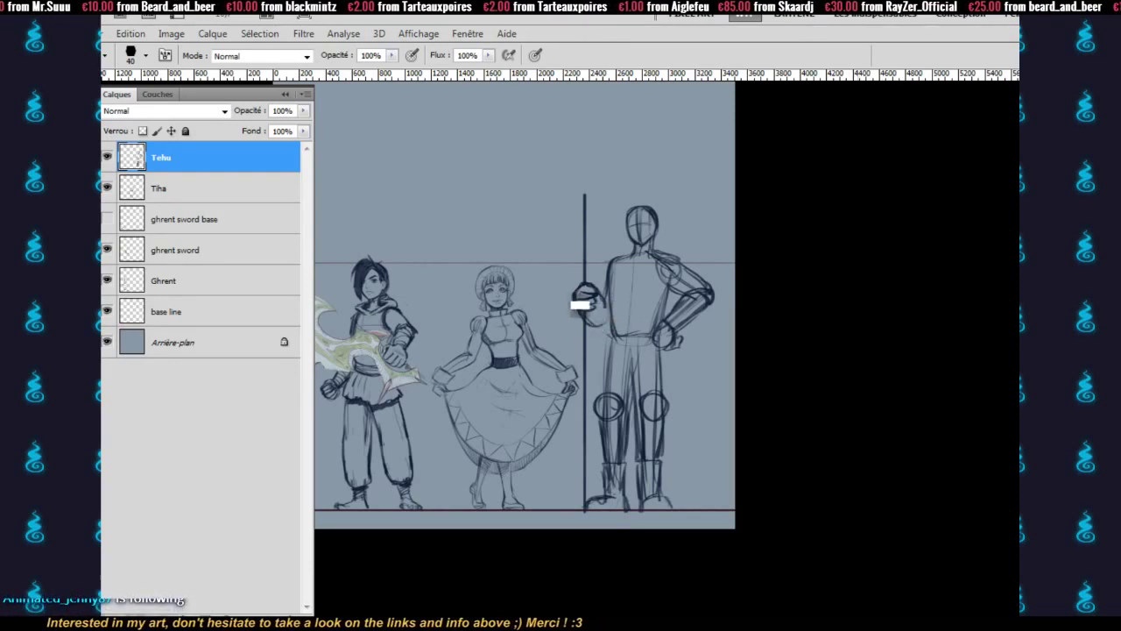
key(e)
key(b)
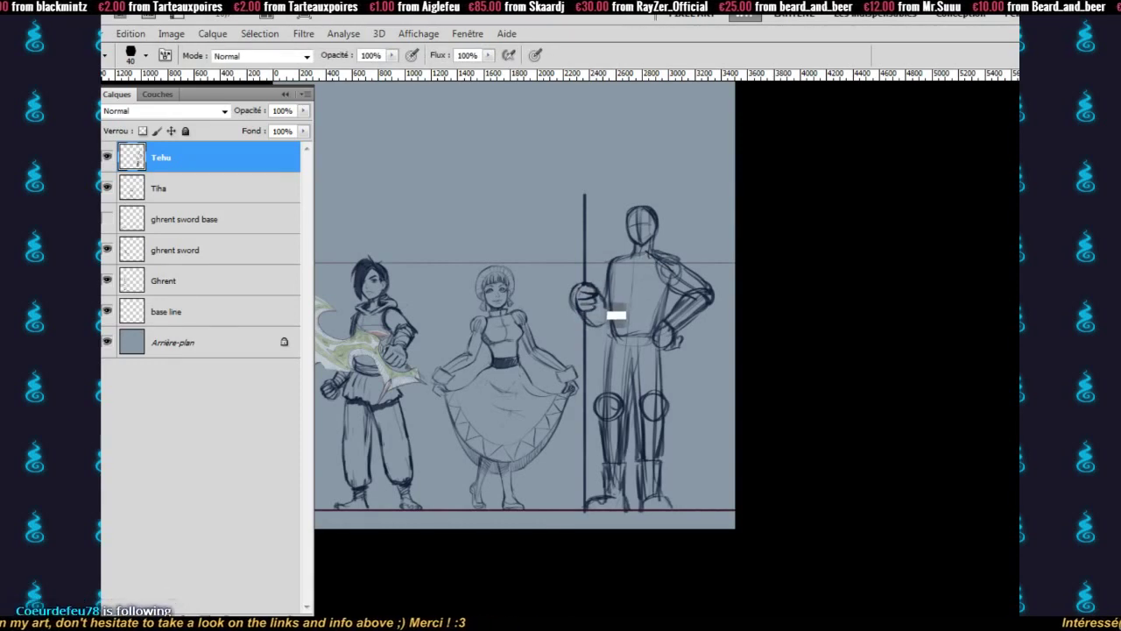
key(e)
key(b)
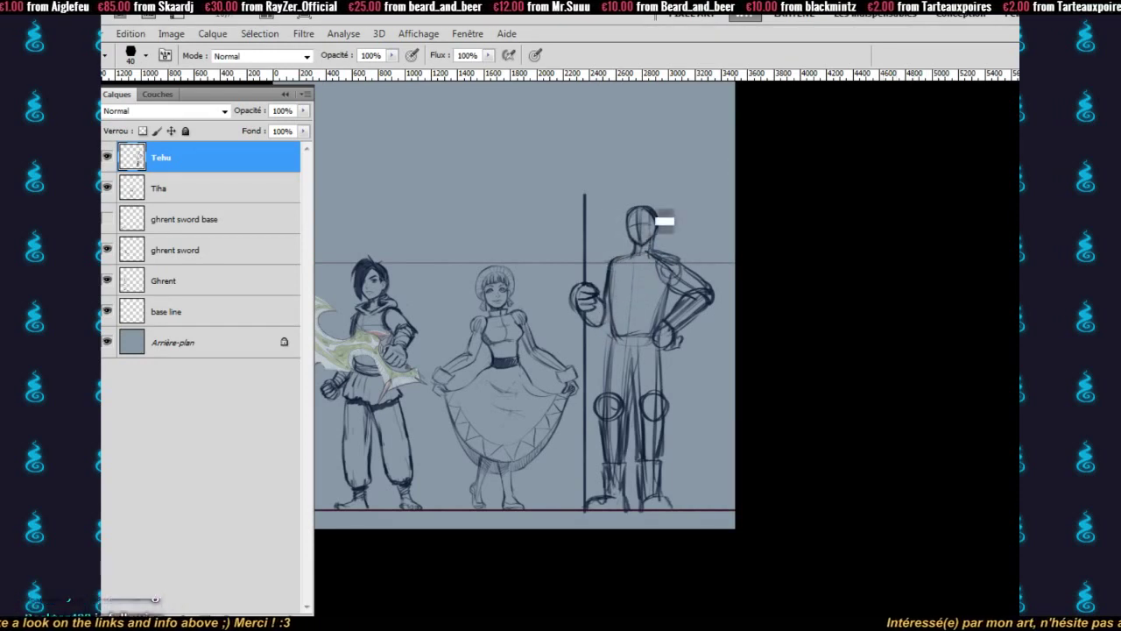
- In full-screen view, sketch a flared tunic skirt over Tehu's hips, and define the round knee guards and the shins below
key(f)
key(f)
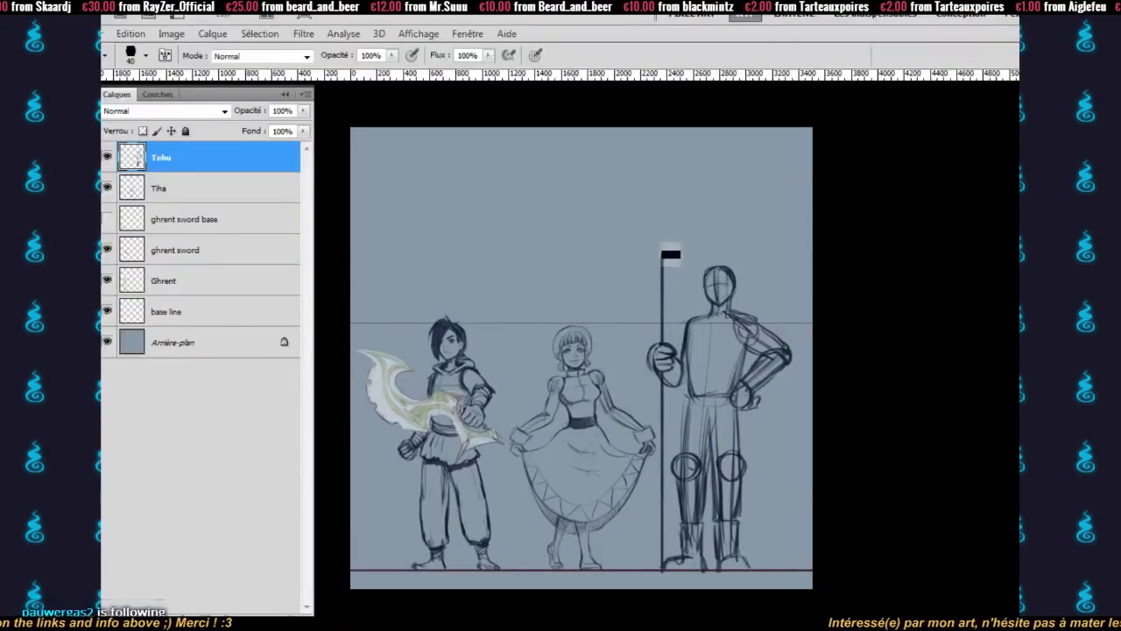
key(f)
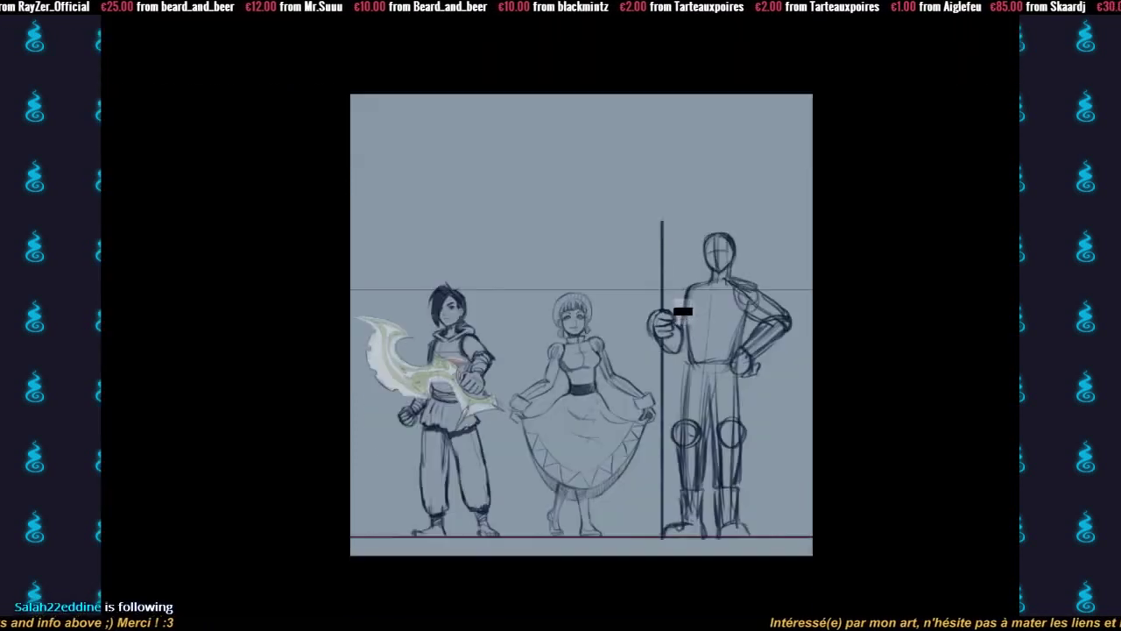
drag(638, 354, 574, 353)
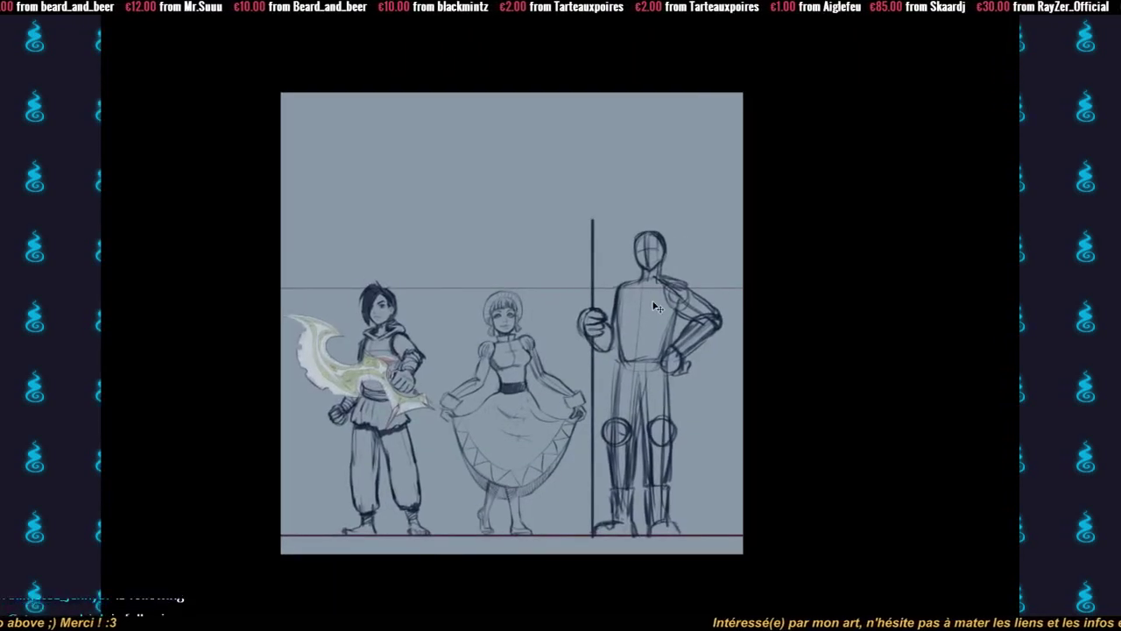
click(660, 315)
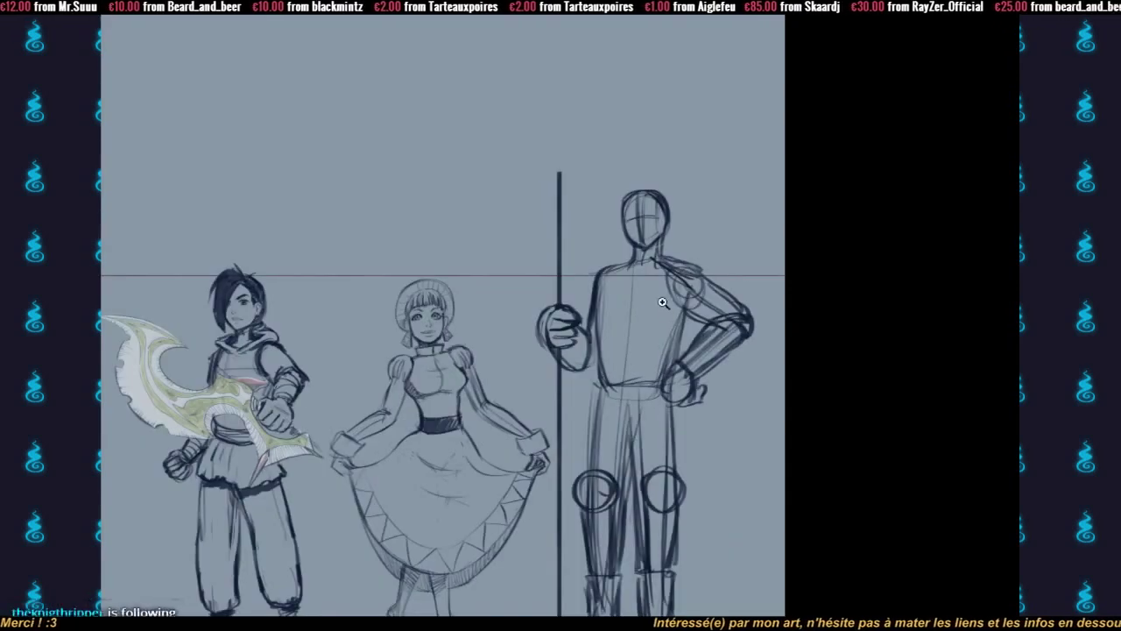
drag(668, 235, 673, 184)
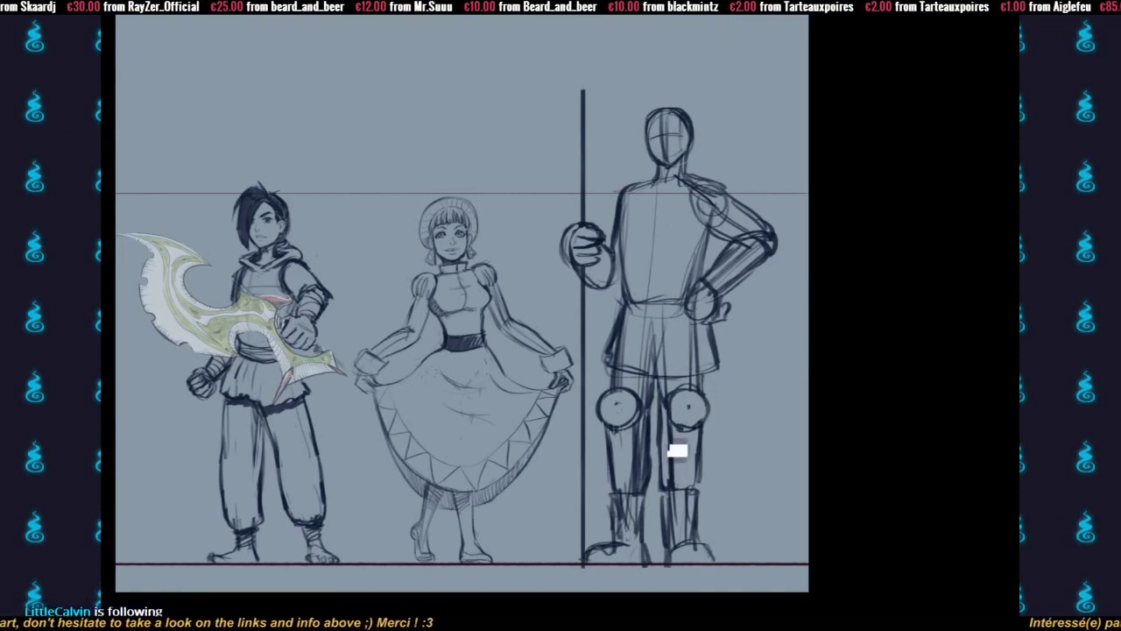
- Redraw both boots with rounded toes on the ground line and add horizontal bands around their shafts
mouse_move(653, 520)
mouse_down()
mouse_move(659, 490)
mouse_move(674, 505)
mouse_up()
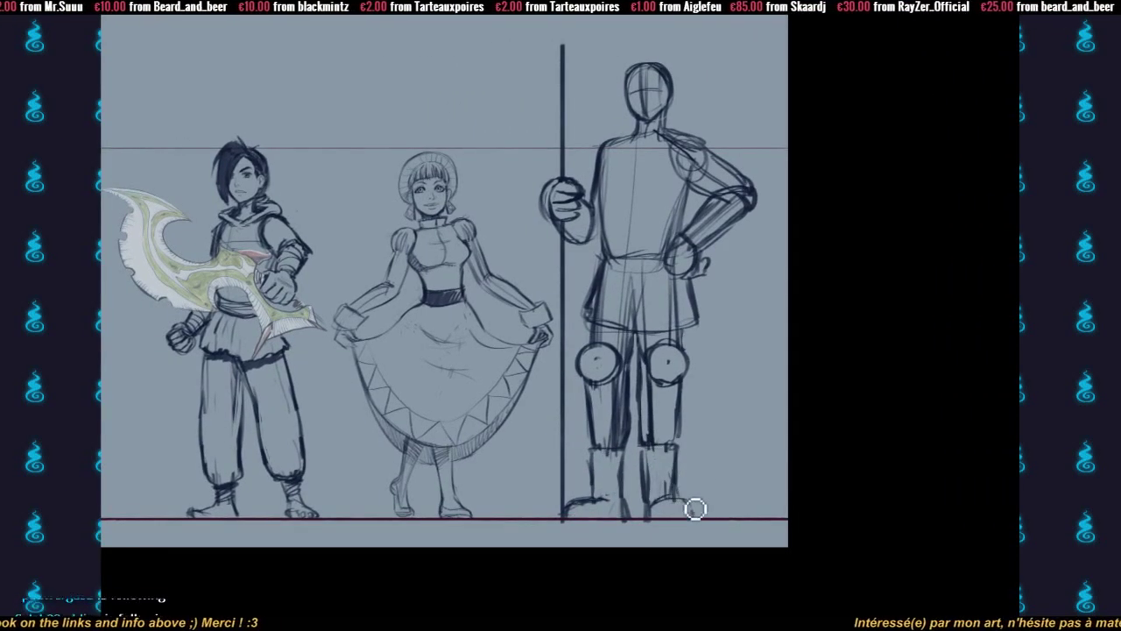
mouse_move(675, 499)
mouse_down()
mouse_move(704, 524)
mouse_move(668, 502)
mouse_move(667, 529)
mouse_move(697, 516)
mouse_up()
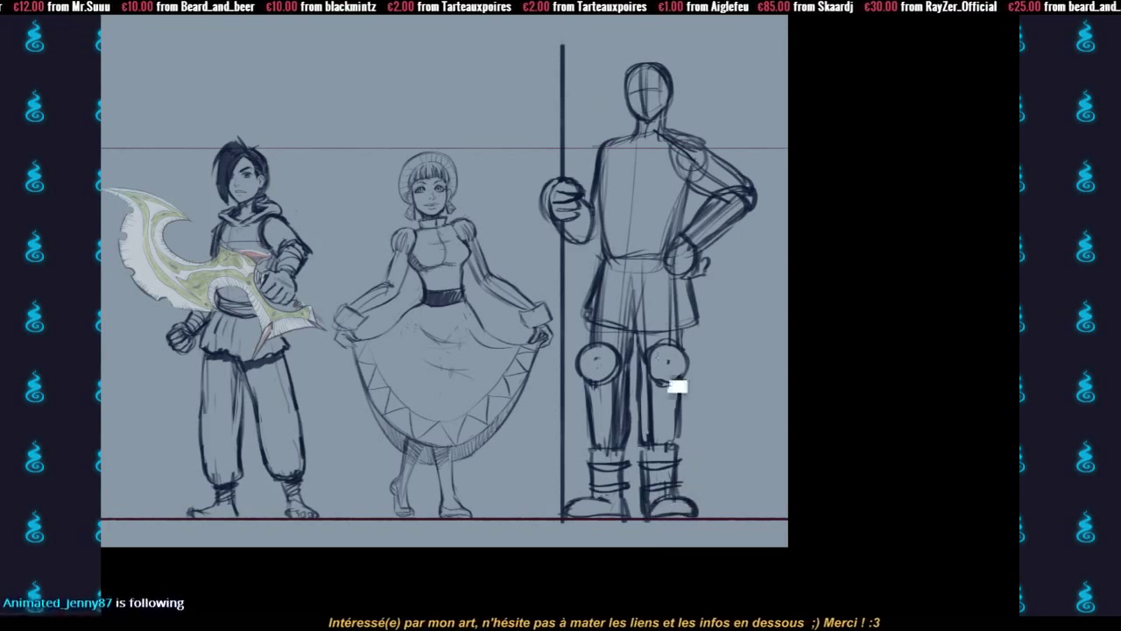
- Tidy the lines around Tehu's knee guards and fill the tunic skirt with vertical pleats
drag(675, 366, 717, 429)
mouse_move(646, 376)
mouse_down()
mouse_move(692, 380)
mouse_move(674, 392)
mouse_move(714, 359)
mouse_move(726, 382)
mouse_move(715, 391)
mouse_move(661, 392)
mouse_move(724, 390)
mouse_move(653, 379)
mouse_move(690, 404)
mouse_move(665, 402)
mouse_move(712, 341)
mouse_move(729, 368)
mouse_up()
drag(705, 257, 708, 342)
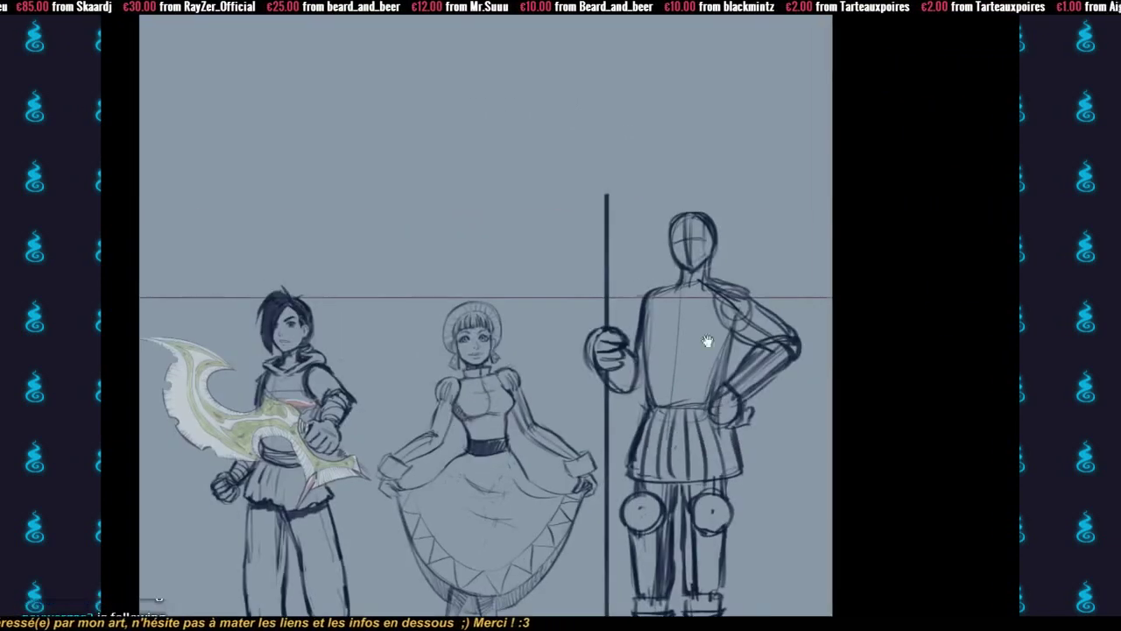
mouse_move(691, 298)
mouse_down()
mouse_move(700, 325)
mouse_move(687, 307)
mouse_move(735, 312)
mouse_move(697, 316)
mouse_move(737, 302)
mouse_move(693, 335)
mouse_move(698, 323)
mouse_move(741, 314)
mouse_move(694, 326)
mouse_move(689, 315)
mouse_move(726, 304)
mouse_move(686, 317)
mouse_move(697, 326)
mouse_move(750, 301)
mouse_up()
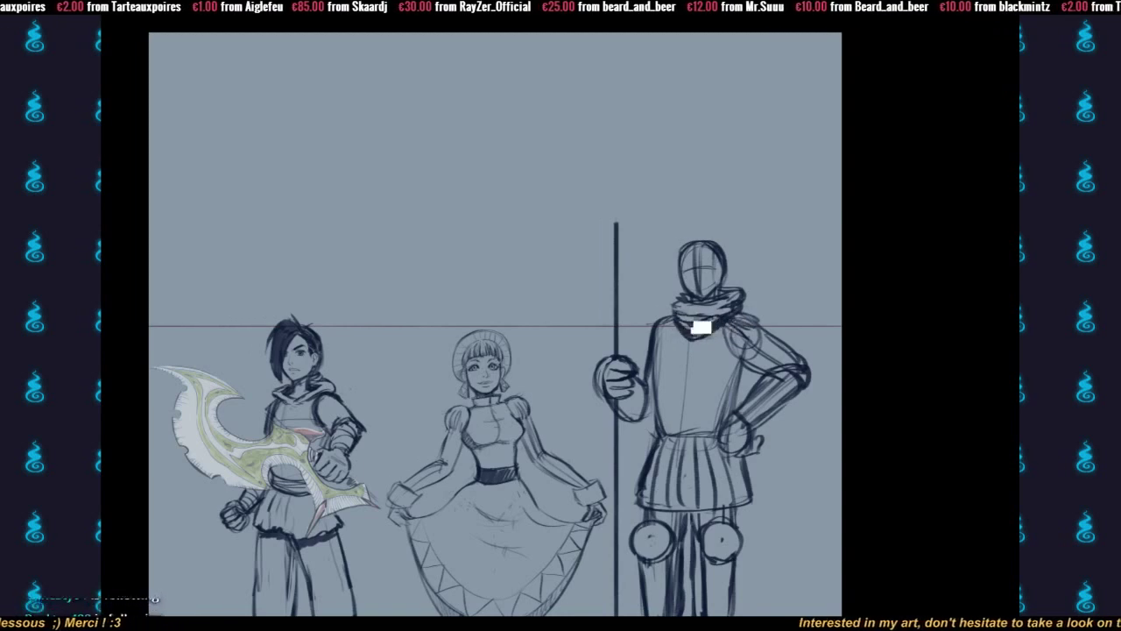
drag(680, 318, 718, 347)
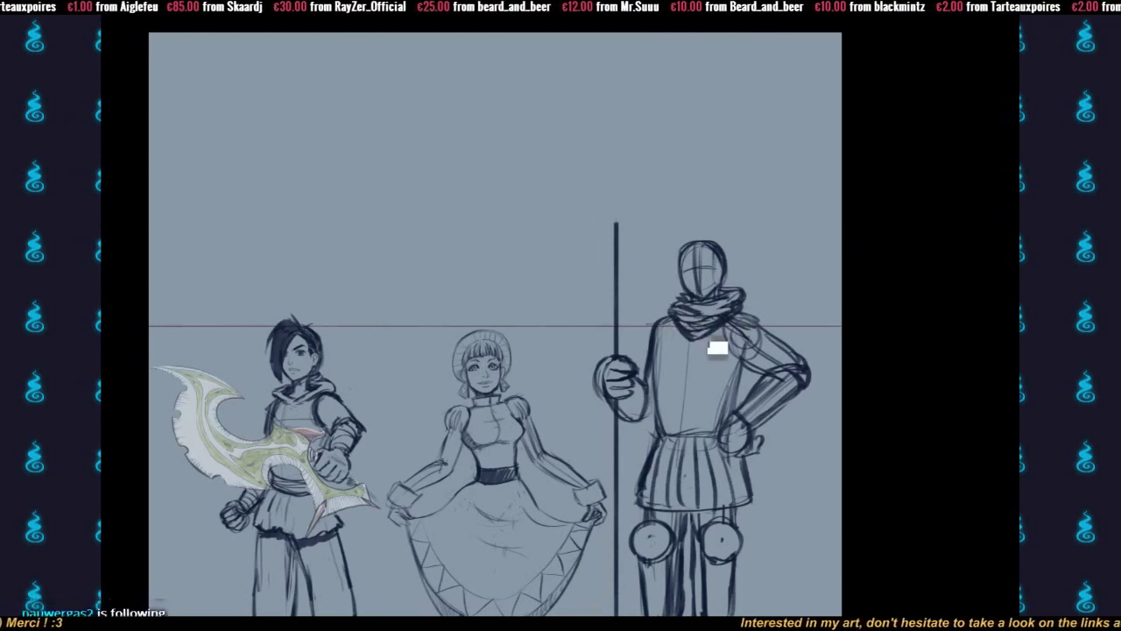
mouse_move(672, 312)
mouse_down()
mouse_move(718, 319)
mouse_move(701, 313)
mouse_up()
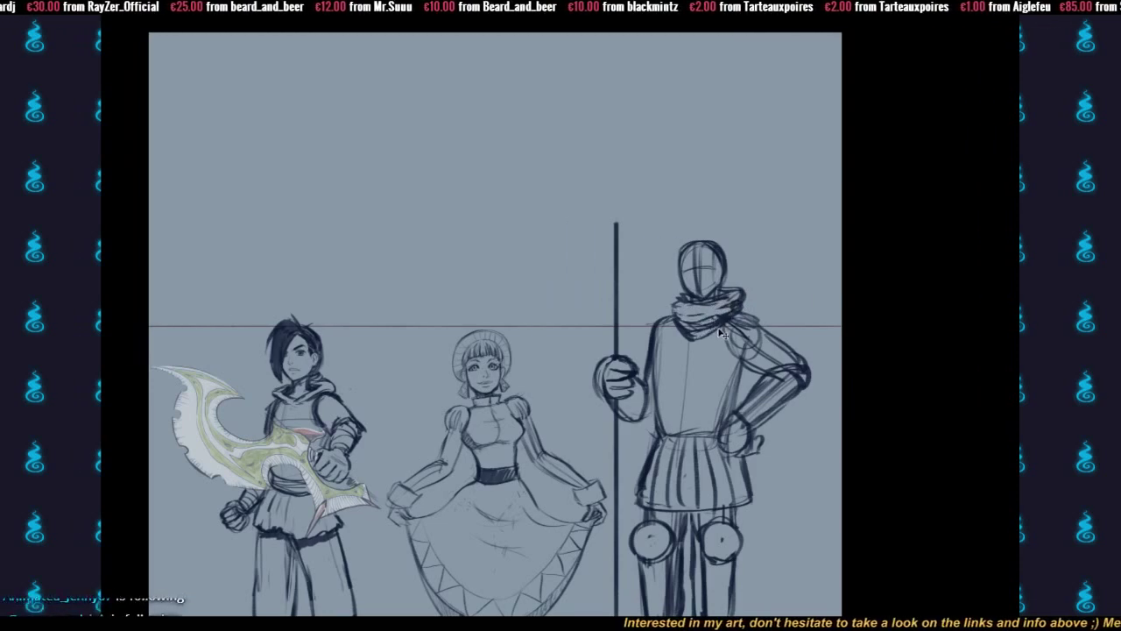
key(ctrl+z)
key(ctrl+z)
key(ctrl+z)
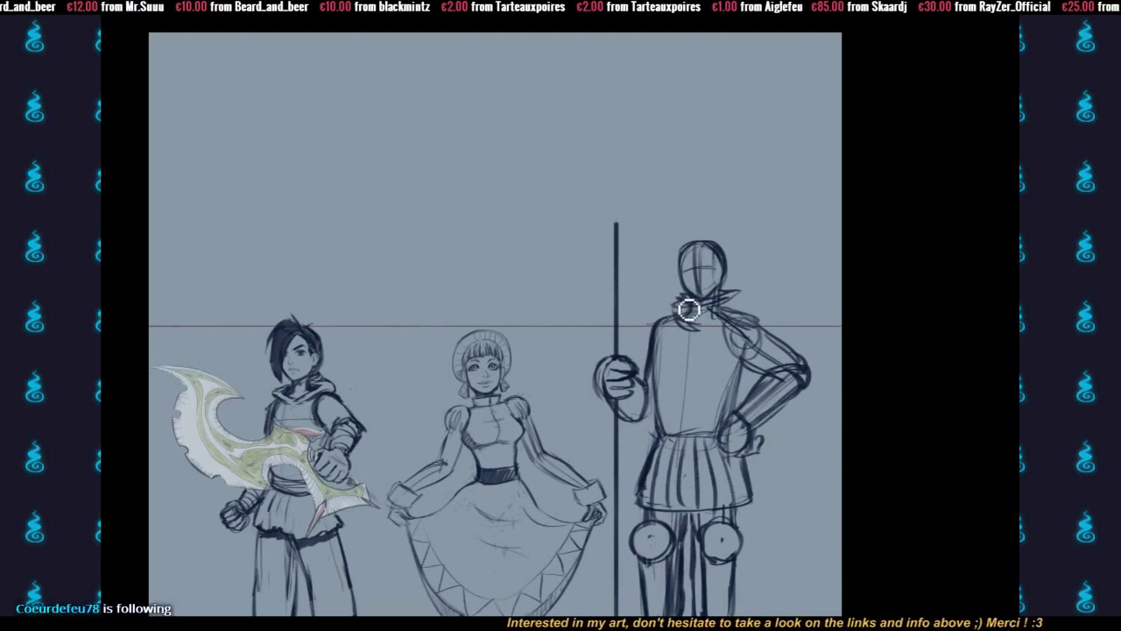
- Sketch a draped scarf with a pointed front around Tehu's neck, and add rounded pauldrons with raised collar plates on both shoulders
mouse_move(684, 318)
mouse_down()
mouse_move(686, 309)
mouse_move(691, 333)
mouse_move(701, 315)
mouse_move(732, 304)
mouse_move(704, 325)
mouse_move(748, 308)
mouse_move(676, 325)
mouse_move(706, 347)
mouse_move(741, 329)
mouse_move(746, 310)
mouse_move(683, 322)
mouse_move(686, 309)
mouse_move(740, 293)
mouse_move(706, 342)
mouse_move(741, 317)
mouse_move(733, 341)
mouse_move(738, 324)
mouse_up()
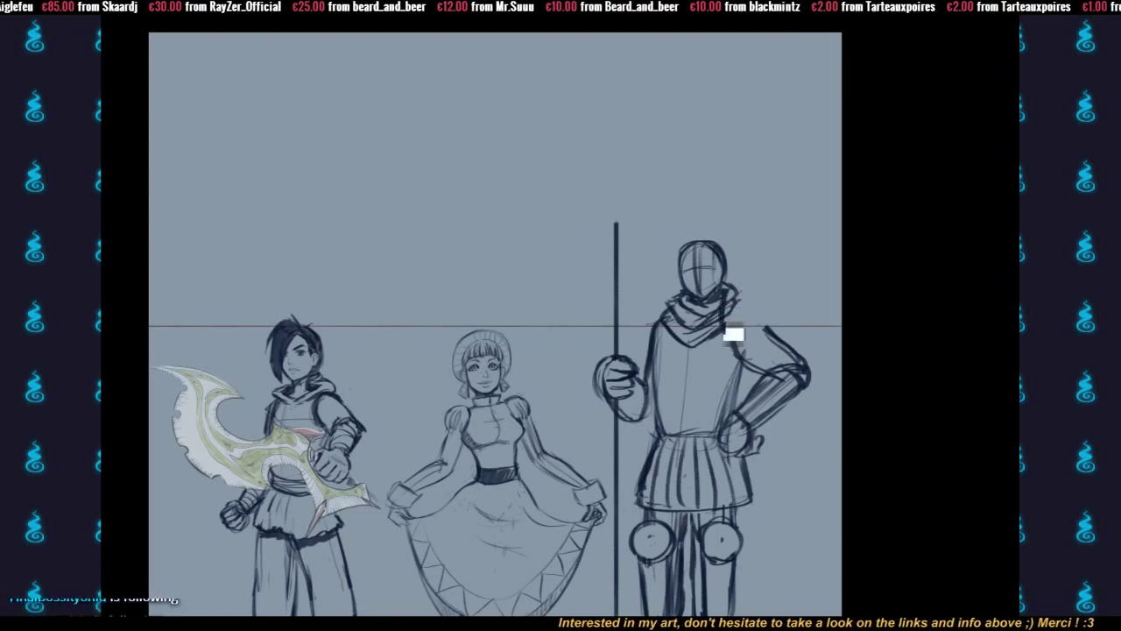
mouse_move(734, 286)
mouse_down()
mouse_move(765, 308)
mouse_move(739, 323)
mouse_move(762, 316)
mouse_move(787, 330)
mouse_move(756, 351)
mouse_move(782, 330)
mouse_up()
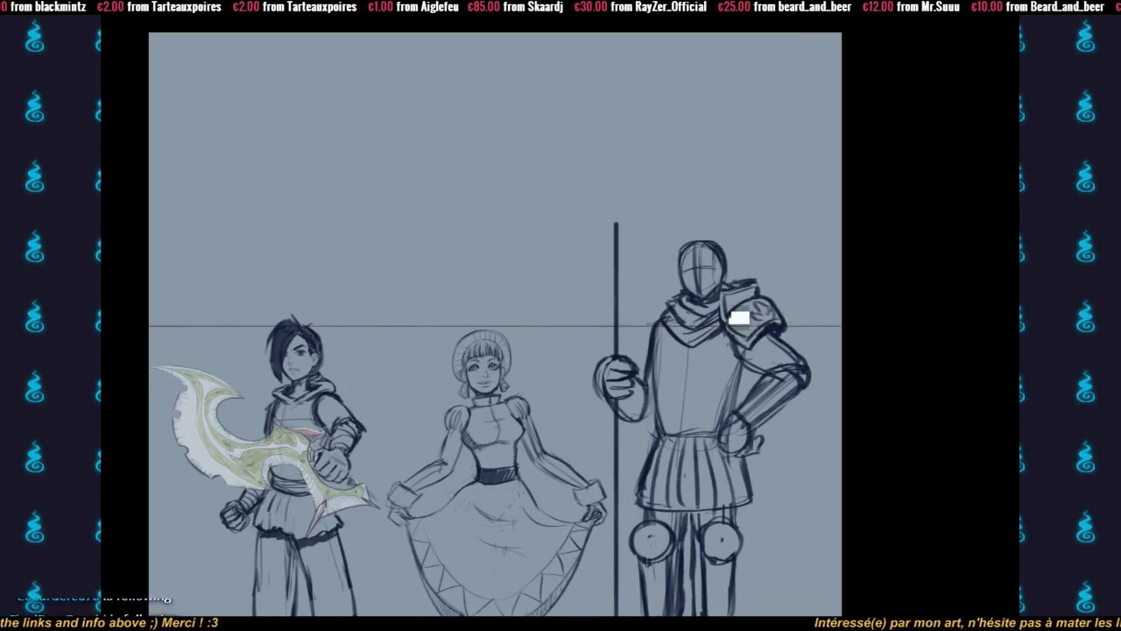
drag(667, 288, 663, 322)
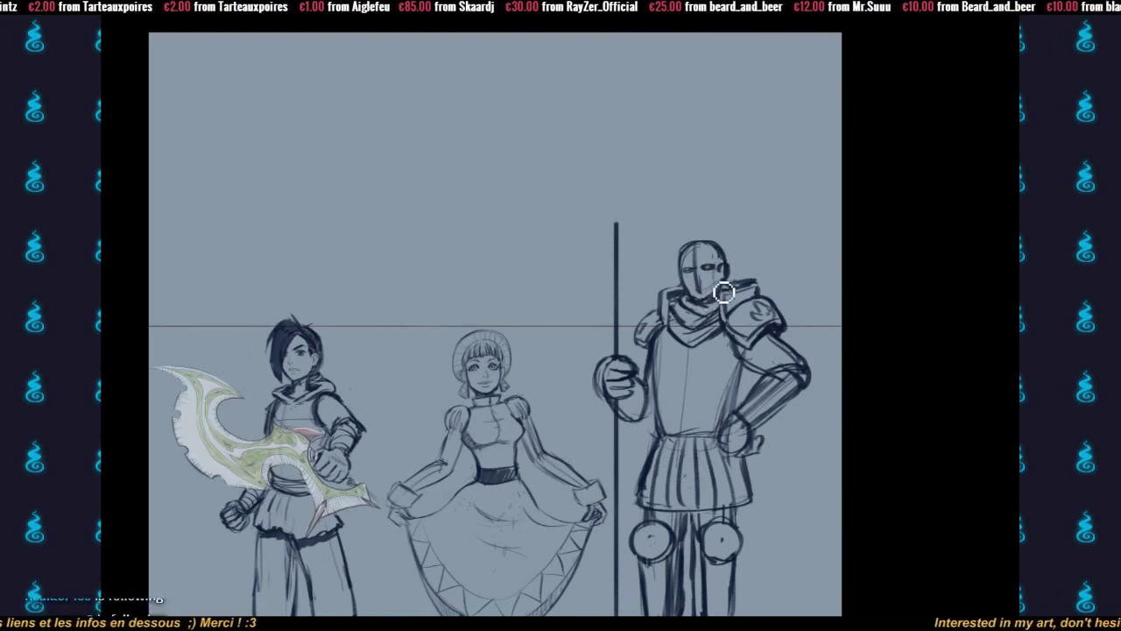
- Sketch Tehu's short swept hair and ear around the face, and cover the tunic's torso with vertical stripes
mouse_move(678, 266)
mouse_down()
mouse_move(682, 251)
mouse_move(703, 256)
mouse_move(710, 242)
mouse_move(694, 245)
mouse_move(731, 256)
mouse_move(699, 245)
mouse_up()
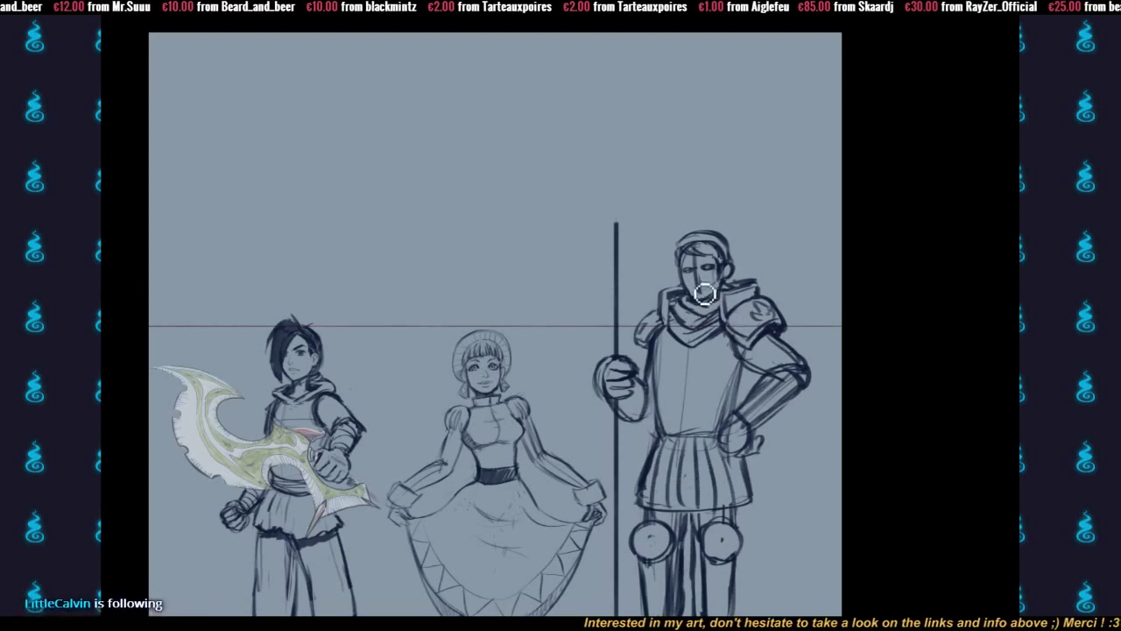
mouse_move(706, 294)
mouse_down()
mouse_move(698, 265)
mouse_move(705, 296)
mouse_up()
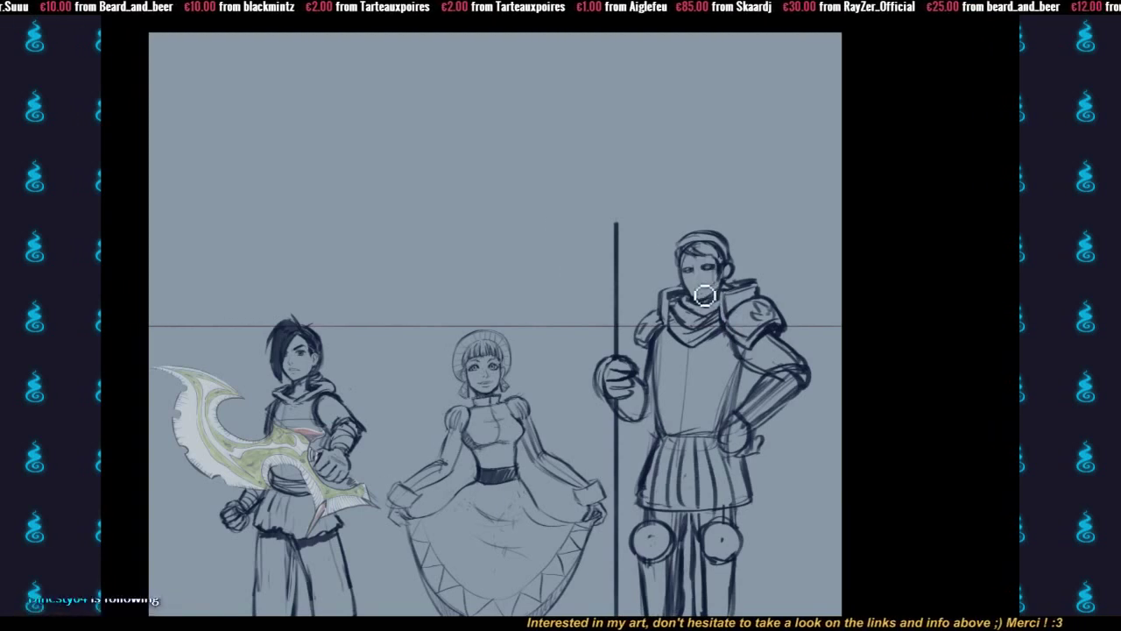
click(705, 405)
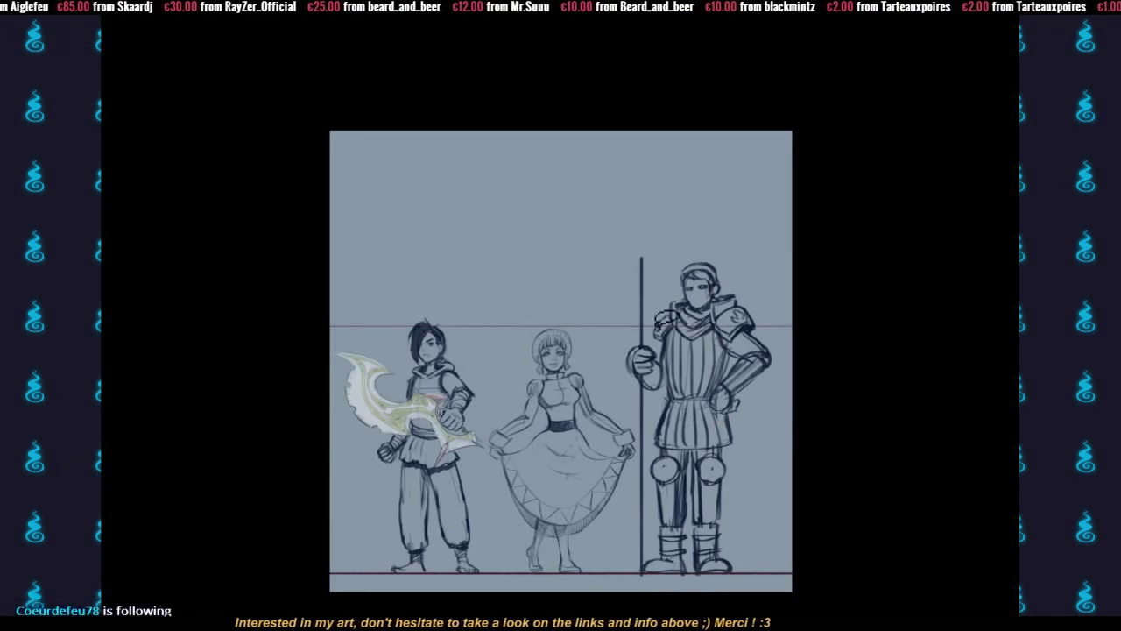
drag(668, 319, 662, 349)
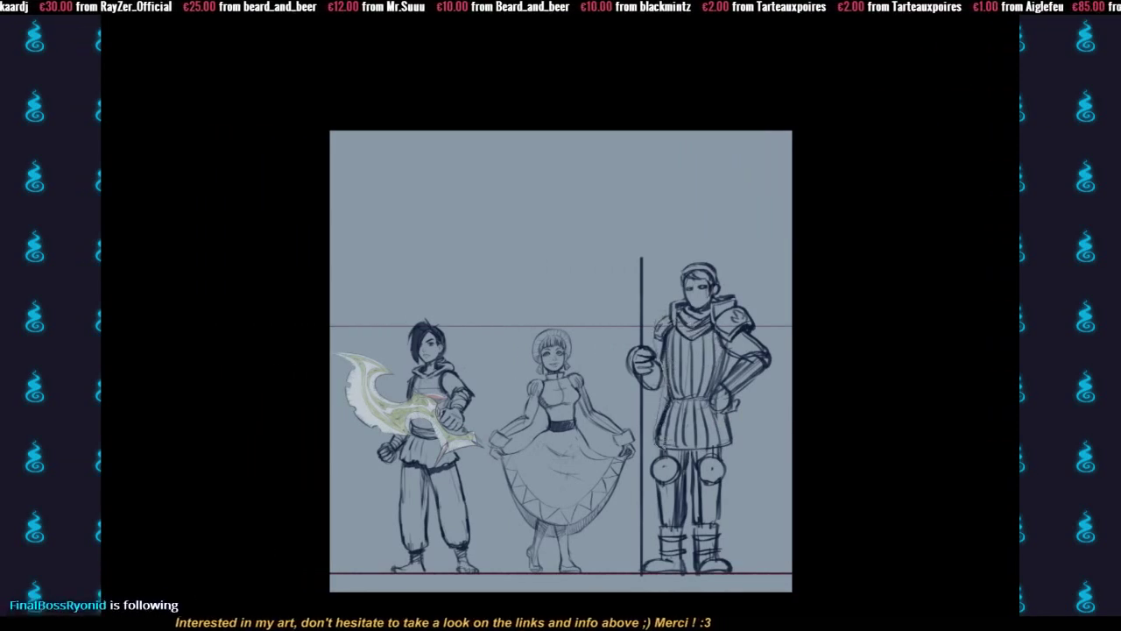
- Select Tehu's upper body from the head to the tunic hem and nudge it slightly toward the staff
mouse_move(711, 445)
mouse_down()
mouse_move(759, 408)
mouse_move(752, 282)
mouse_move(664, 377)
mouse_move(701, 445)
mouse_up()
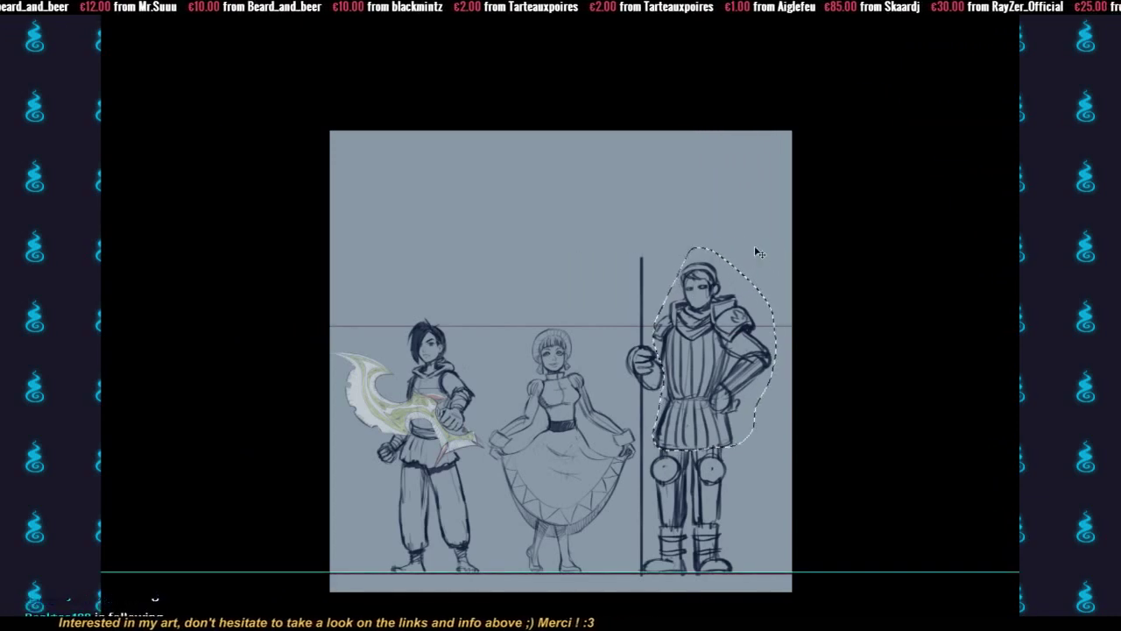
key(ctrl+h)
key(shift+Left)
key(shift+Left)
key(shift+Left)
key(shift+Left)
key(shift+Left)
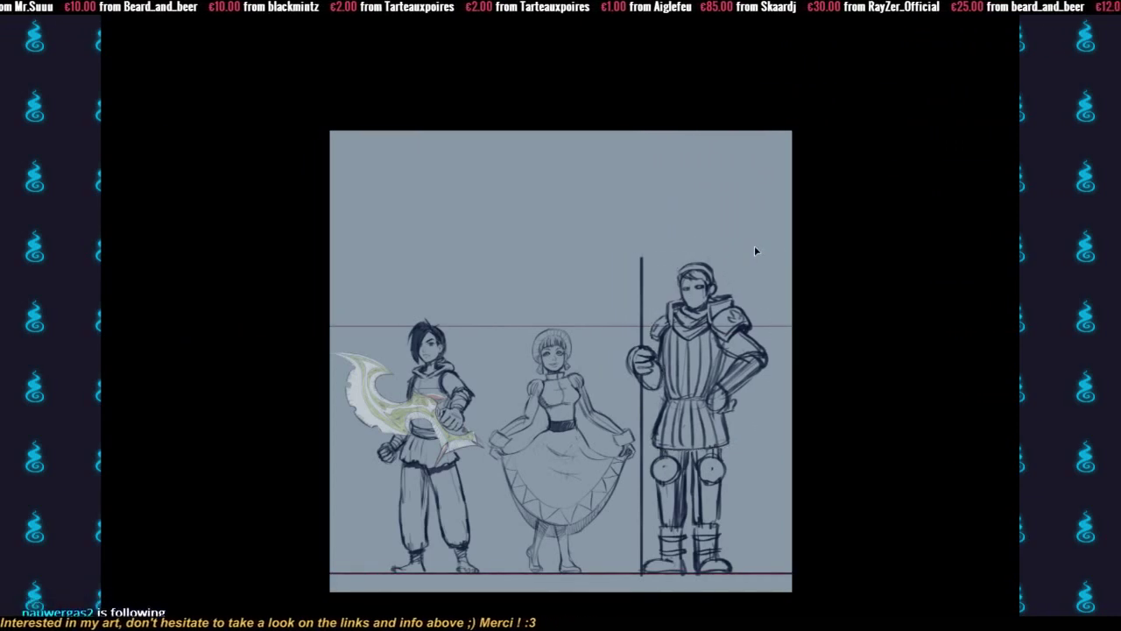
key(shift+Right)
key(shift+Right)
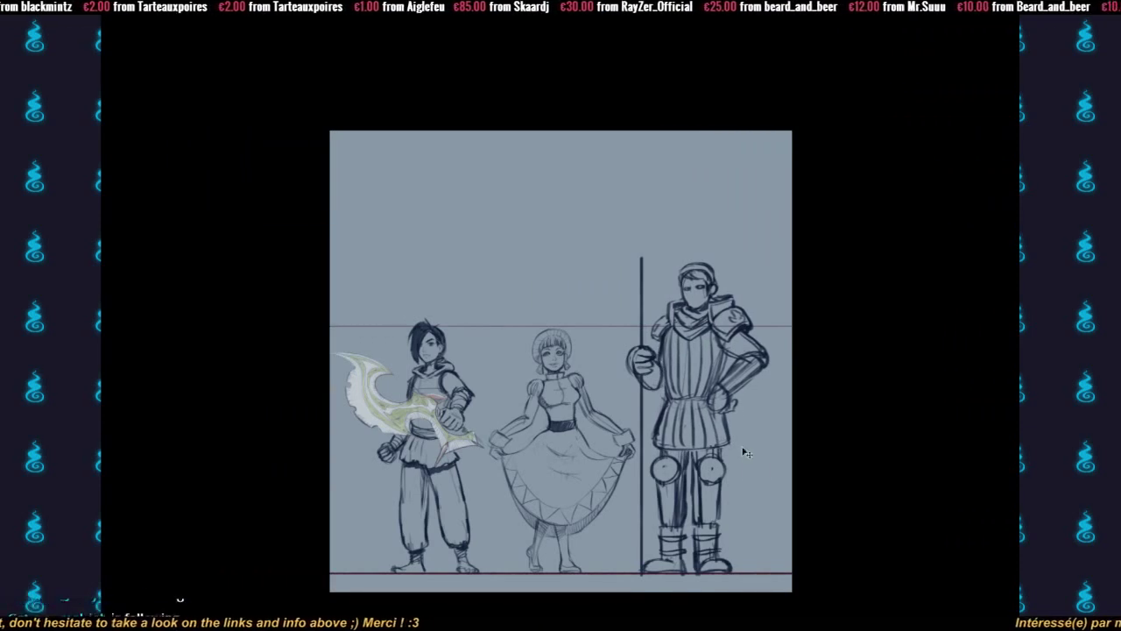
- Select the leg farther from the staff and shift it slightly outward, away from the other leg
drag(733, 480, 733, 448)
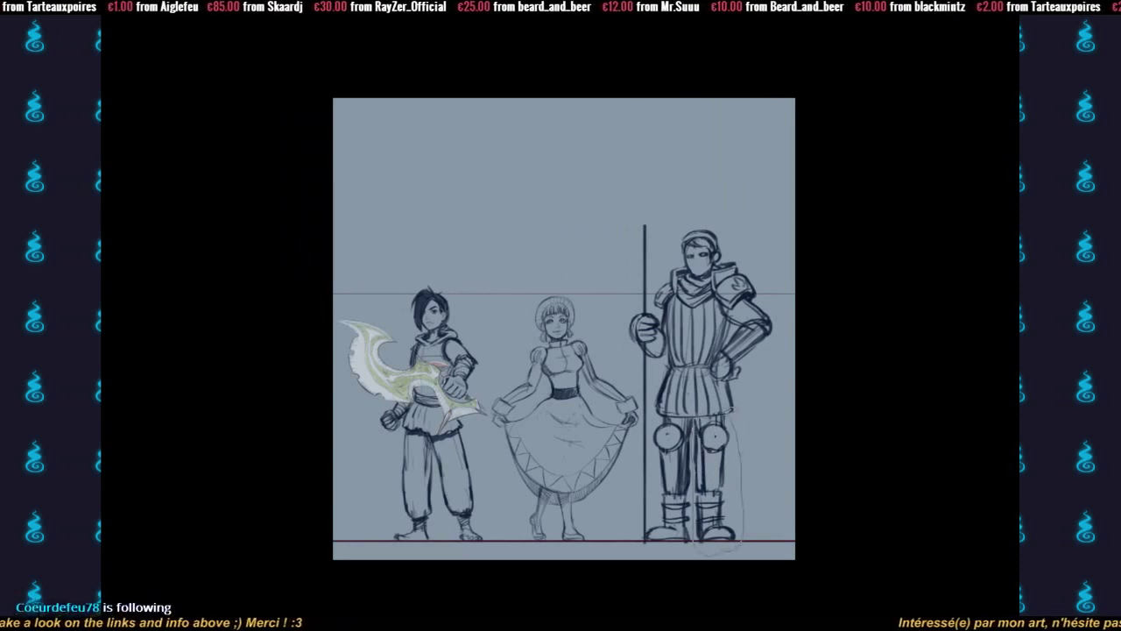
drag(733, 410, 733, 414)
key(v)
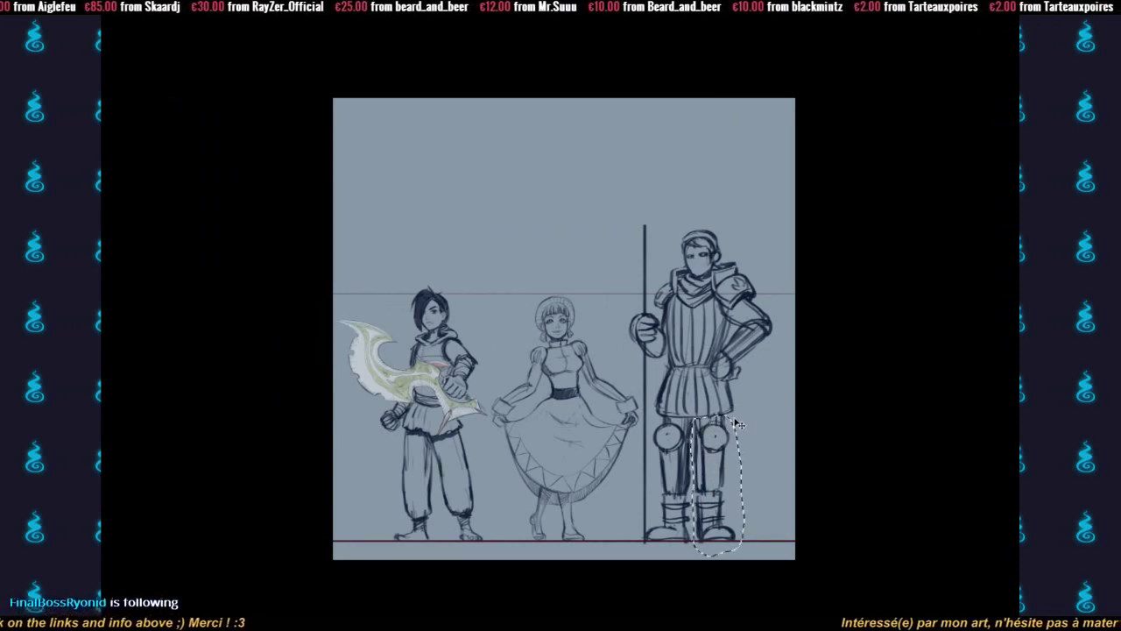
drag(754, 339, 759, 340)
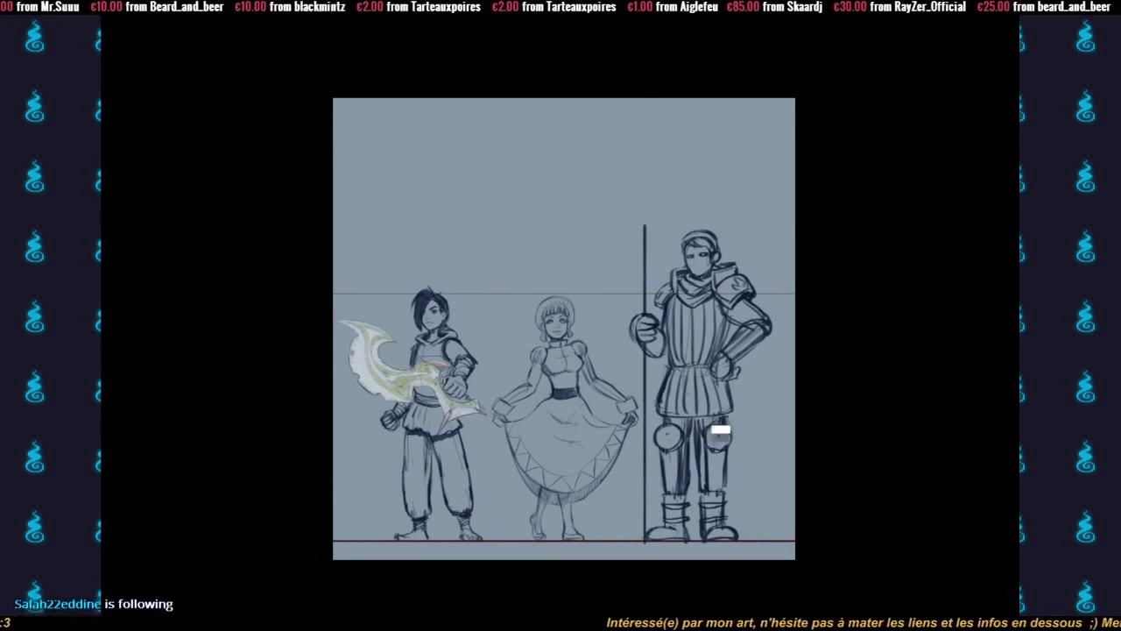
- Clean up the shifted leg, darken the inner legs with hatching, and add a buckled belt at the tunic's waist
mouse_move(720, 429)
mouse_down()
mouse_move(706, 459)
mouse_move(680, 431)
mouse_move(698, 430)
mouse_move(695, 502)
mouse_move(676, 519)
mouse_move(700, 528)
mouse_move(673, 532)
mouse_move(729, 519)
mouse_up()
mouse_move(729, 375)
mouse_down()
mouse_move(685, 373)
mouse_move(718, 365)
mouse_move(689, 381)
mouse_move(703, 375)
mouse_move(684, 373)
mouse_move(725, 357)
mouse_move(691, 376)
mouse_move(710, 368)
mouse_move(691, 383)
mouse_move(693, 373)
mouse_move(720, 379)
mouse_move(710, 366)
mouse_move(727, 383)
mouse_move(731, 365)
mouse_up()
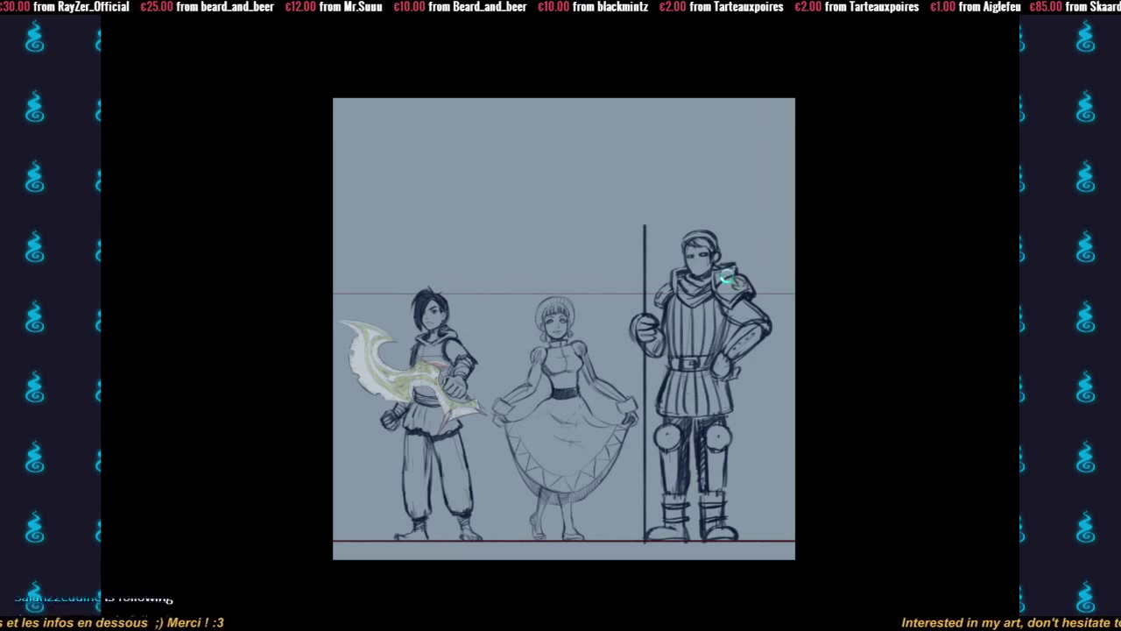
- Mirror the canvas horizontally and replace Tehu's solid dark eyes with open oval outlines beneath eyebrows
key(m)
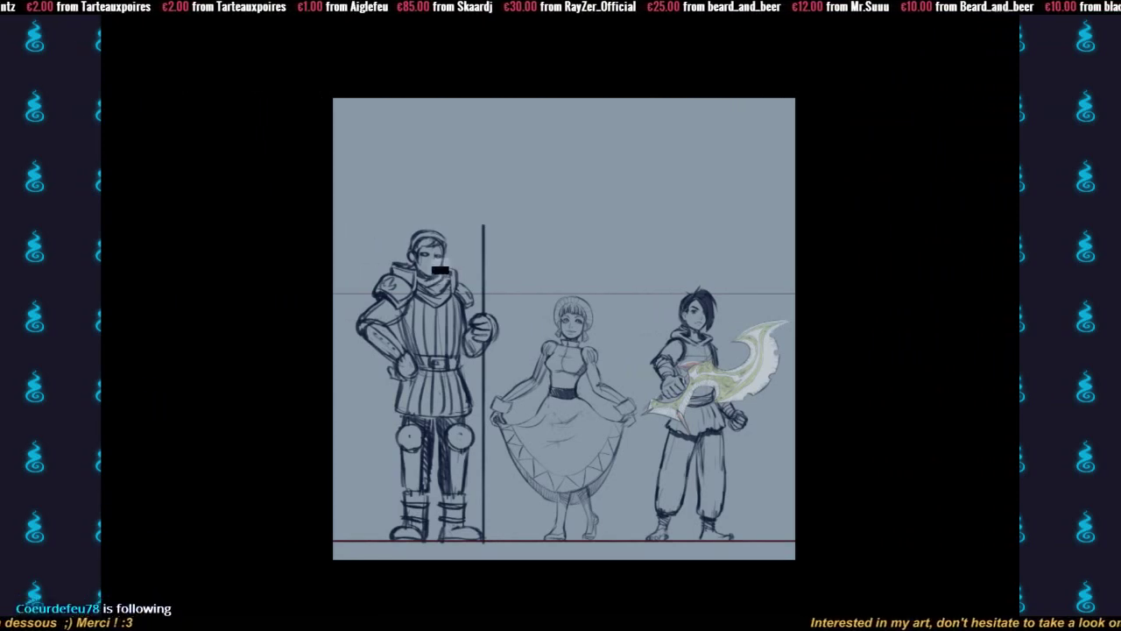
scroll(438, 261, up, 5)
mouse_move(436, 261)
mouse_down()
mouse_move(486, 290)
mouse_move(454, 304)
mouse_move(454, 270)
mouse_up()
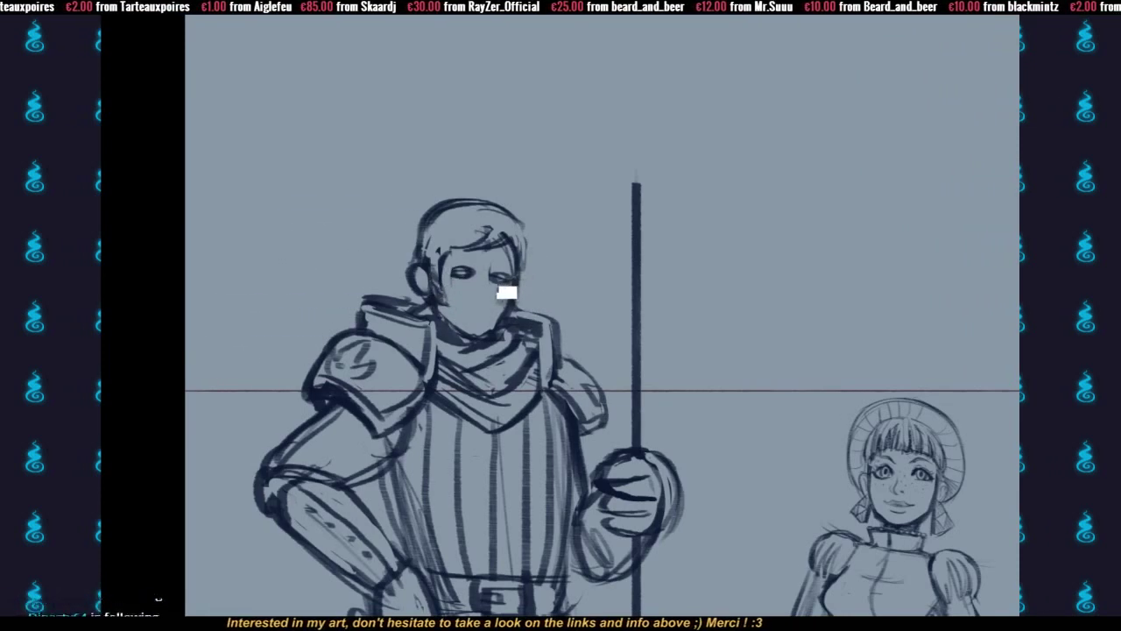
mouse_move(472, 276)
mouse_down()
mouse_move(462, 273)
mouse_move(510, 285)
mouse_move(494, 321)
mouse_up()
click(485, 291)
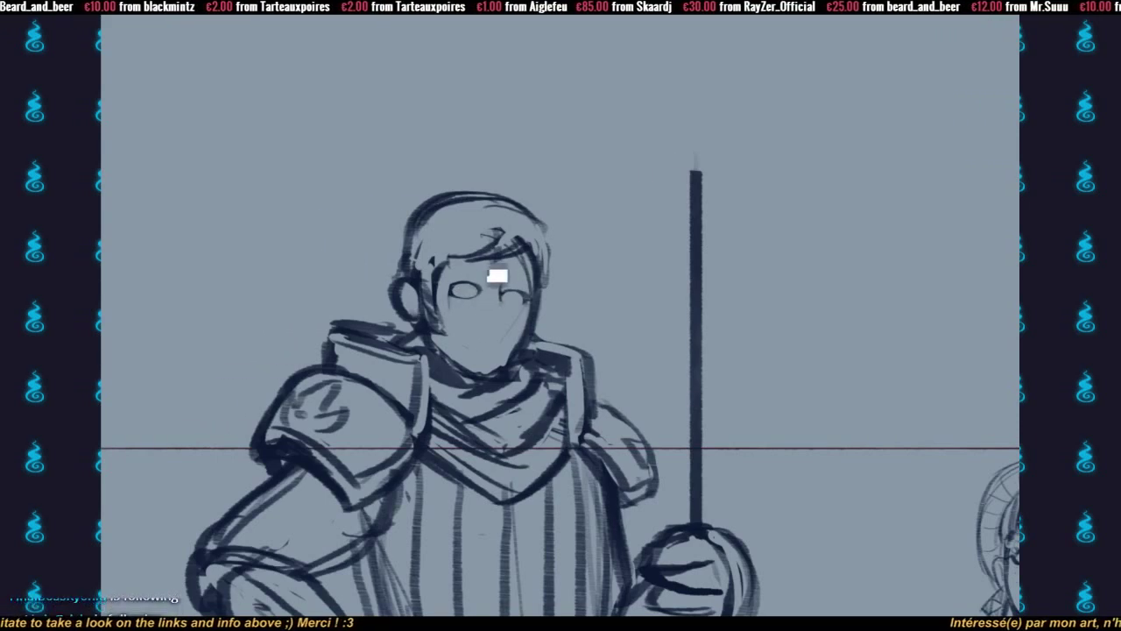
drag(458, 281, 489, 276)
drag(1014, 488, 386, 508)
mouse_move(622, 567)
mouse_down()
mouse_move(598, 570)
mouse_move(724, 501)
mouse_move(1007, 491)
mouse_up()
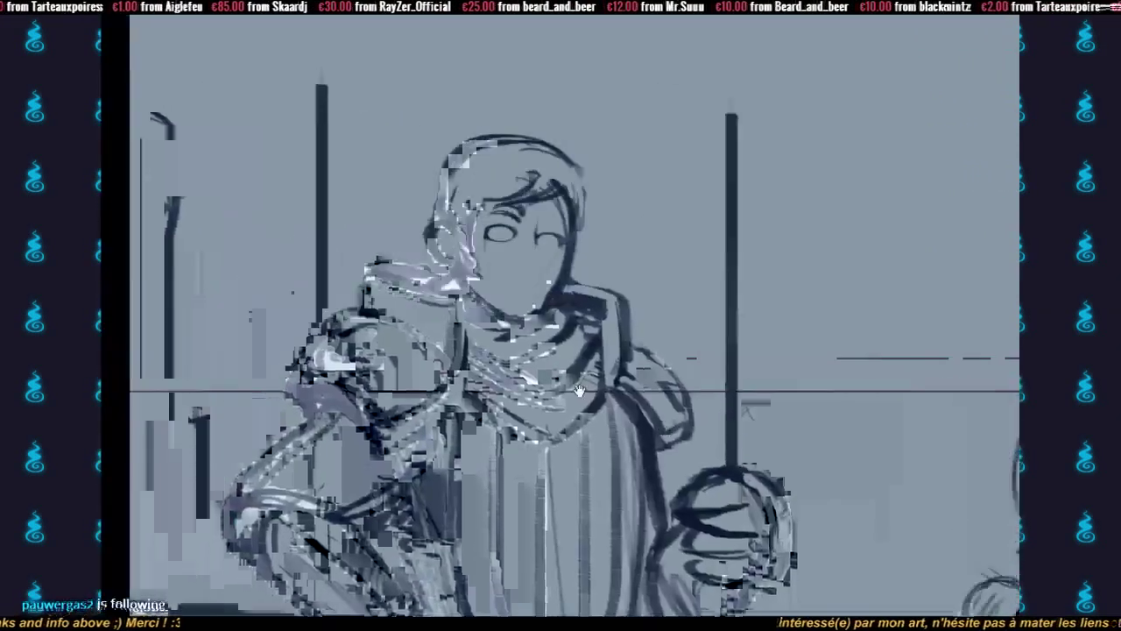
mouse_move(593, 245)
mouse_down()
mouse_move(653, 288)
mouse_move(634, 313)
mouse_up()
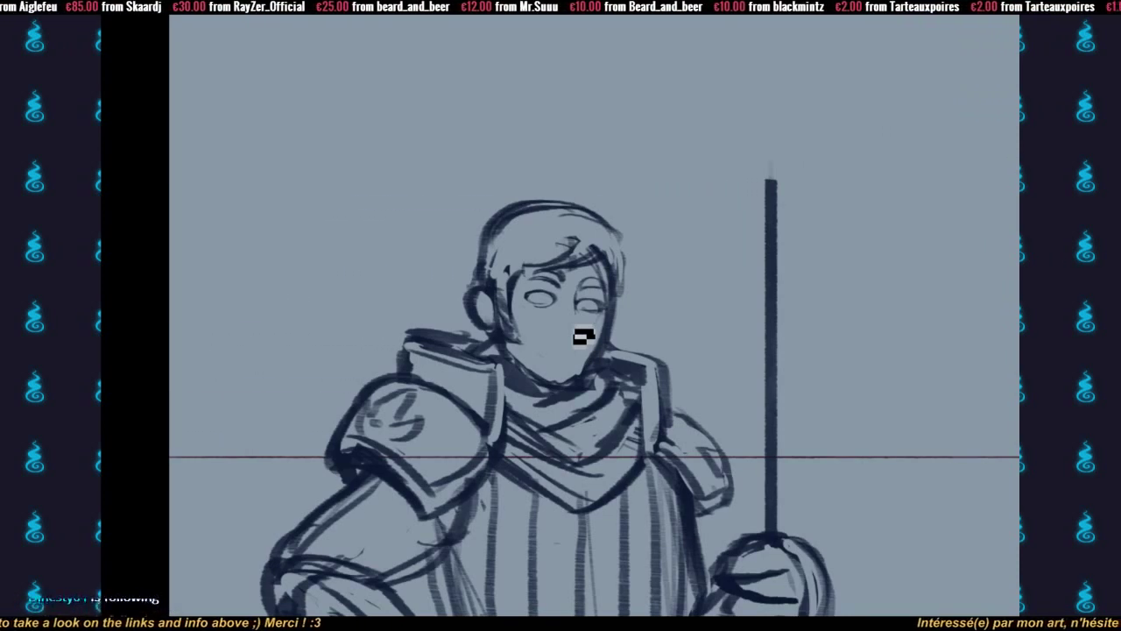
- Refine the eye outlines with darker lids and draw an iris in each eye
alt+click(666, 398)
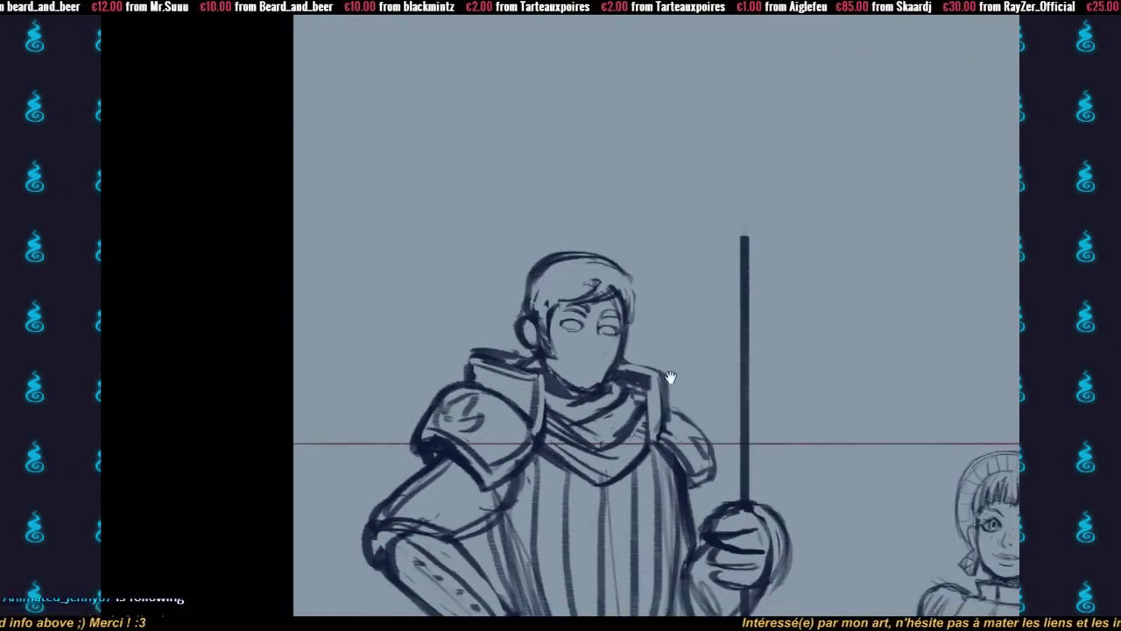
scroll(671, 379, down, 2)
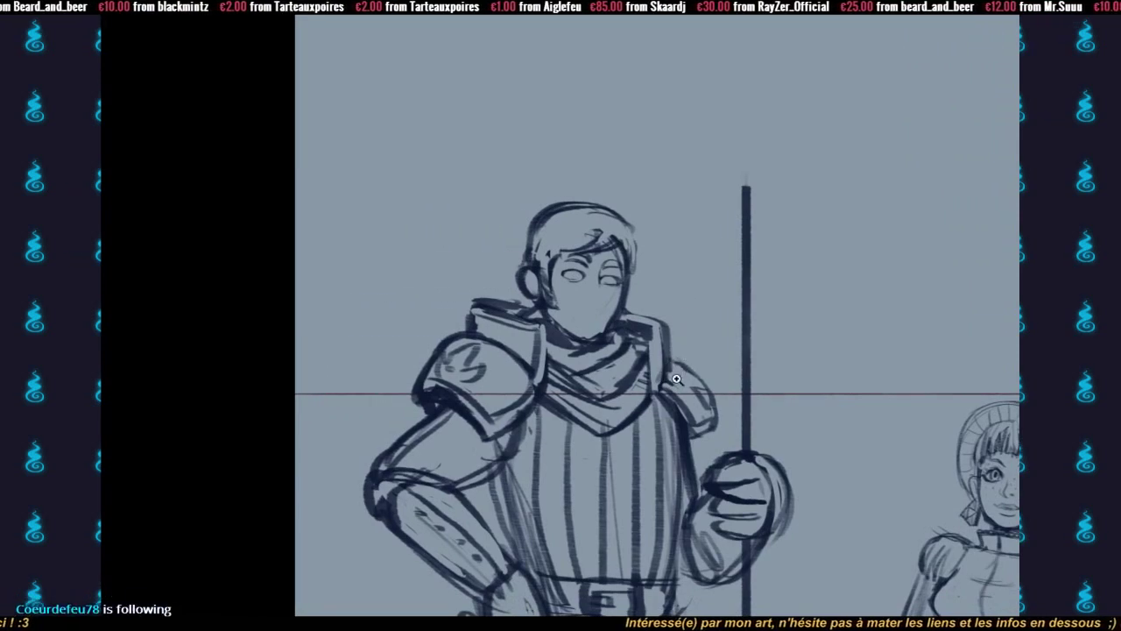
drag(658, 407, 755, 487)
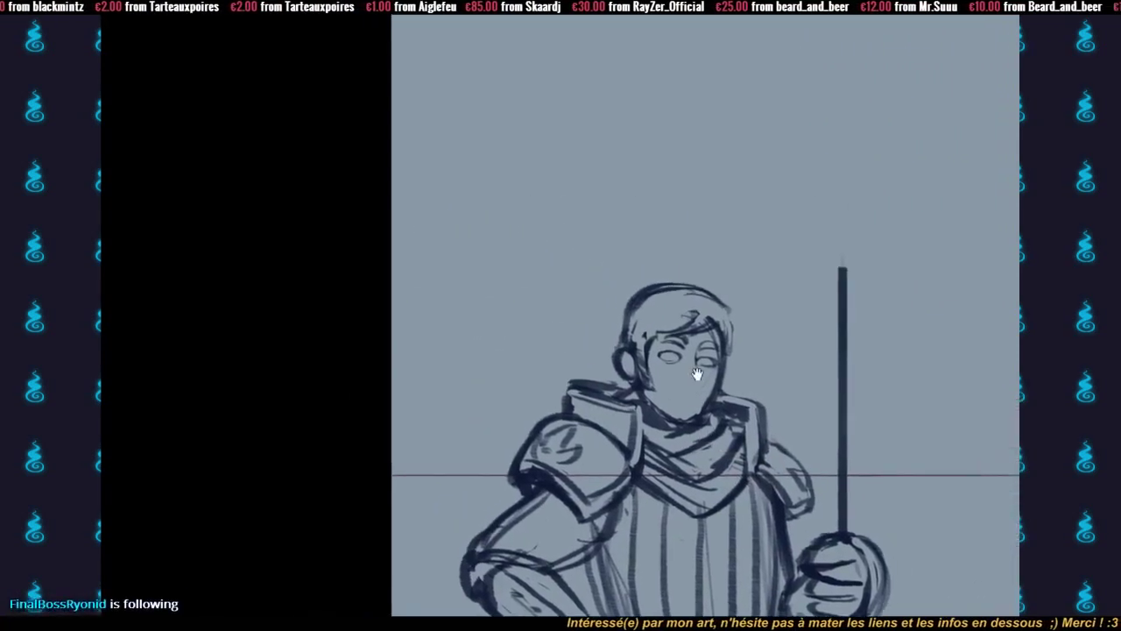
click(687, 377)
click(686, 378)
click(701, 353)
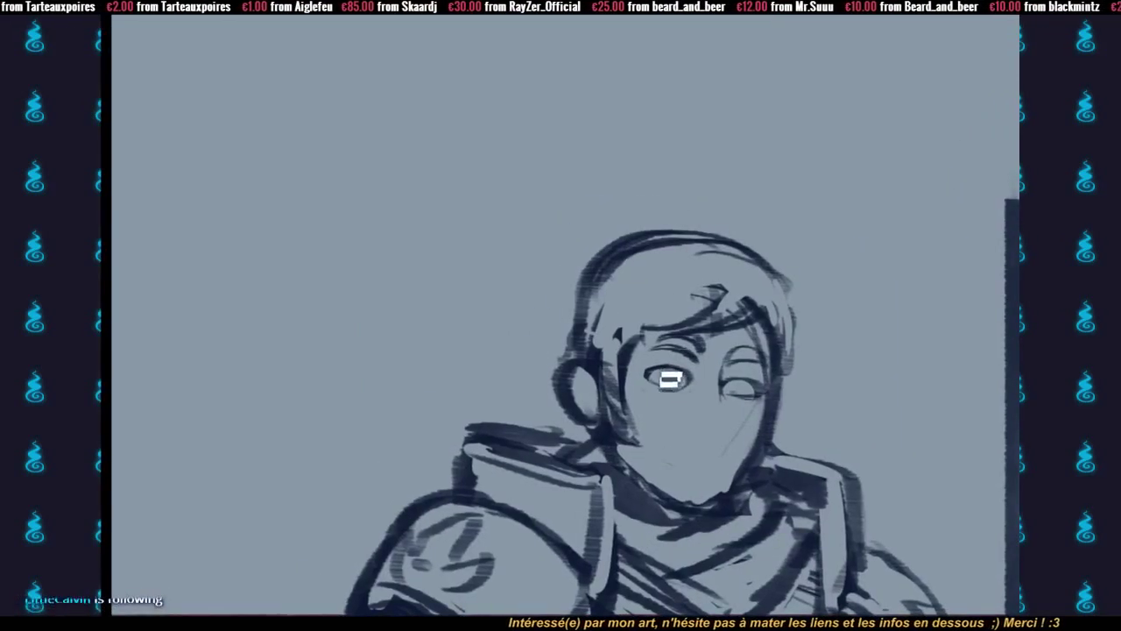
drag(650, 385, 694, 384)
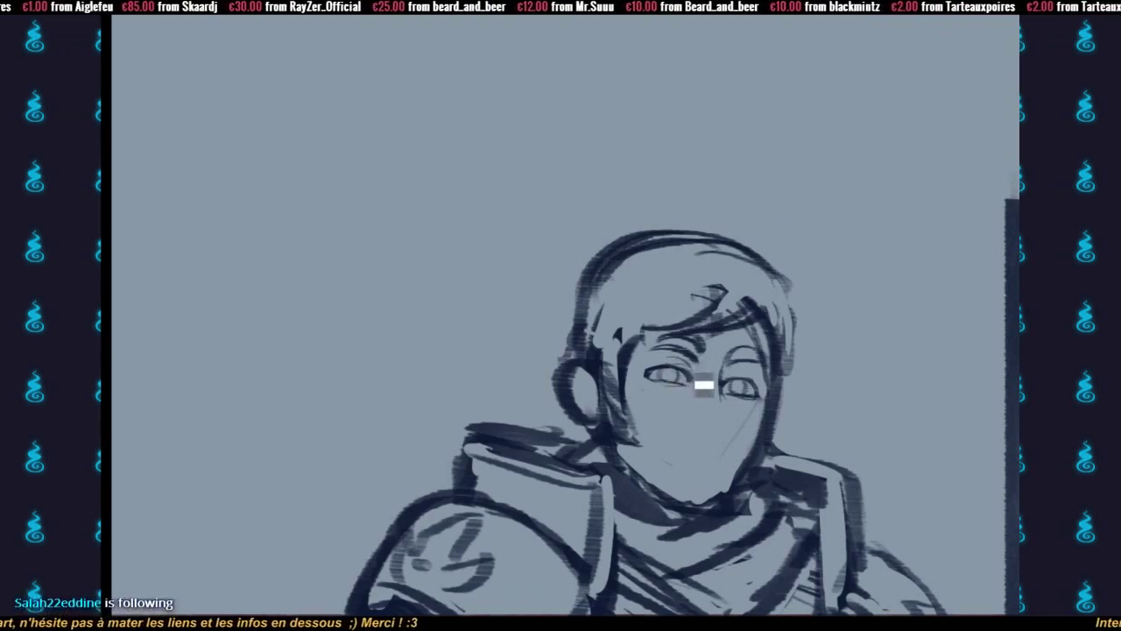
- Draw the nose with its bridge line and nostril, dot freckles across the cheek, and strengthen the eyebrows
mouse_move(697, 427)
mouse_down()
mouse_move(693, 406)
mouse_move(712, 406)
mouse_move(702, 409)
mouse_up()
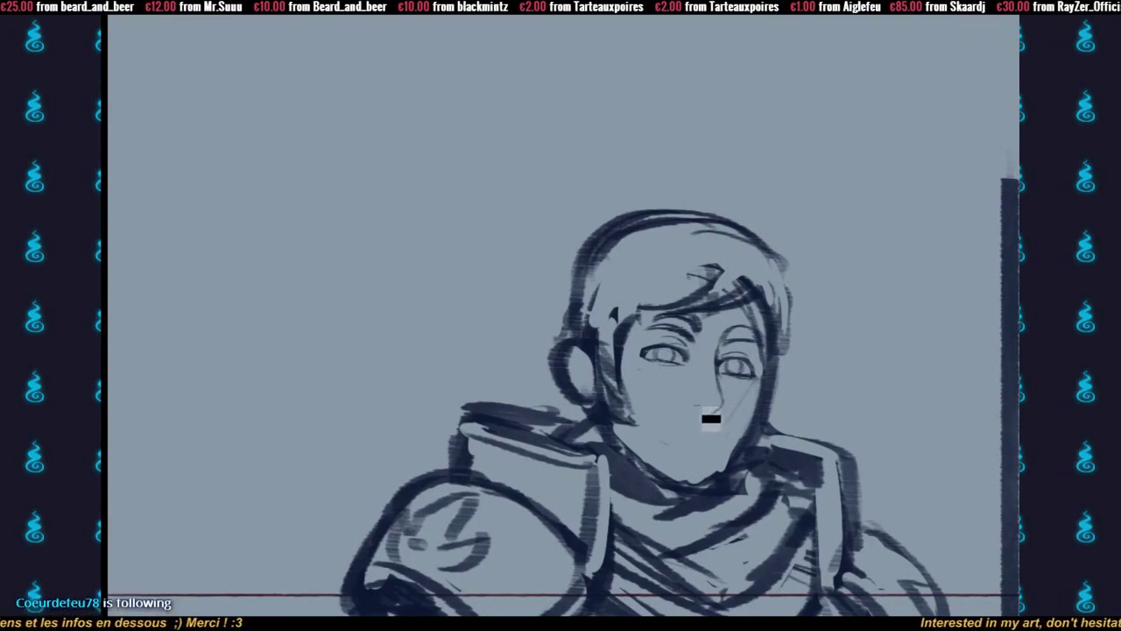
click(701, 390)
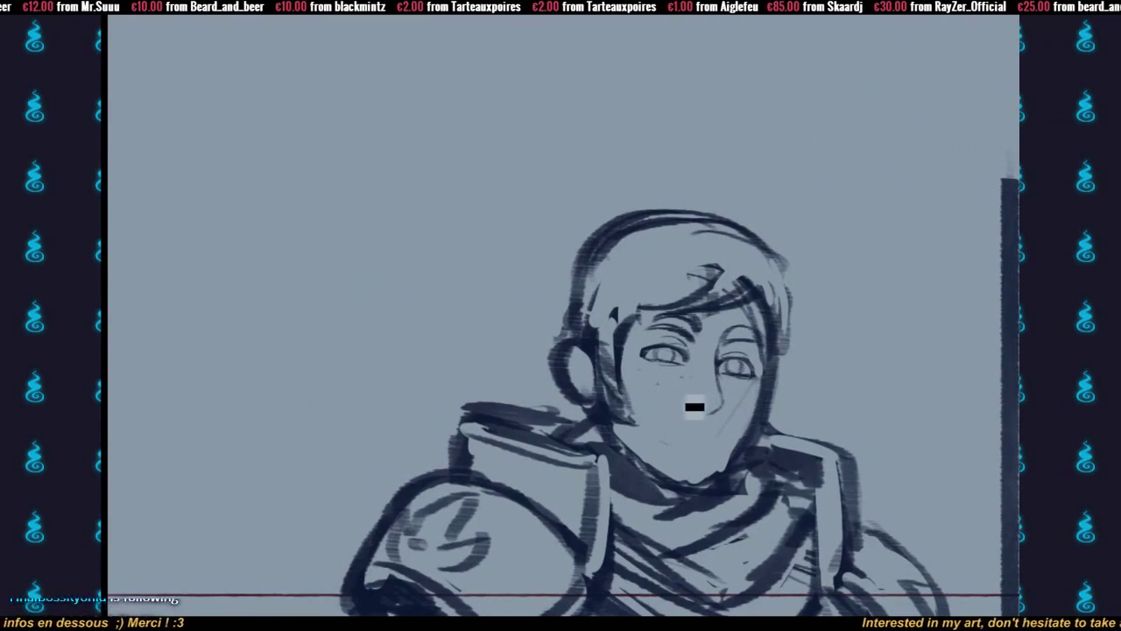
click(712, 384)
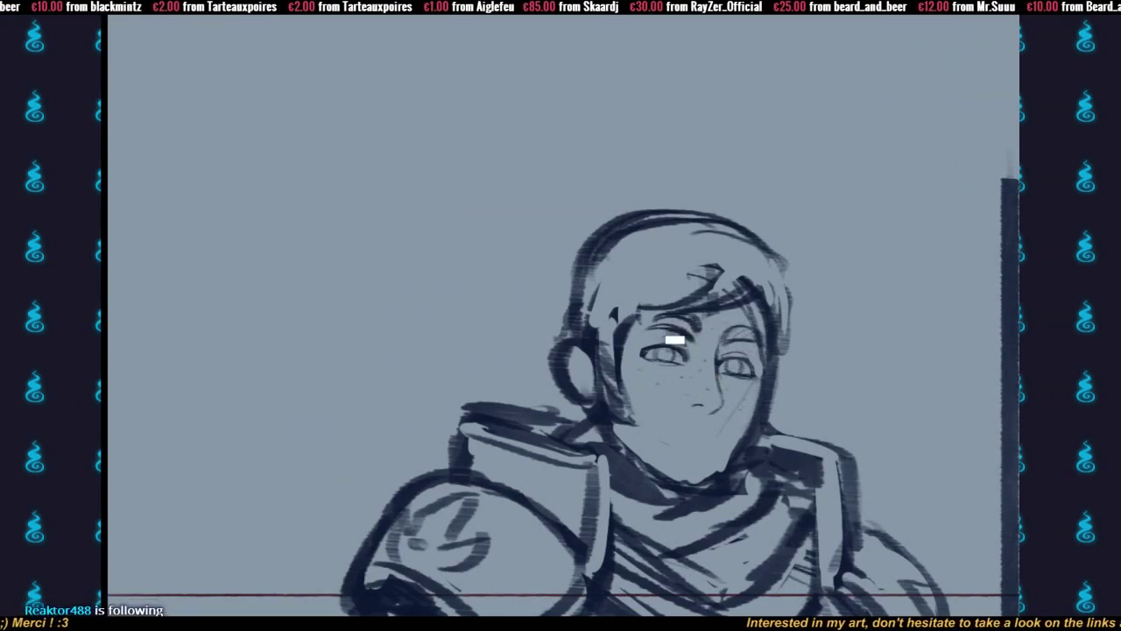
mouse_move(724, 427)
mouse_down()
mouse_move(720, 410)
mouse_move(694, 417)
mouse_up()
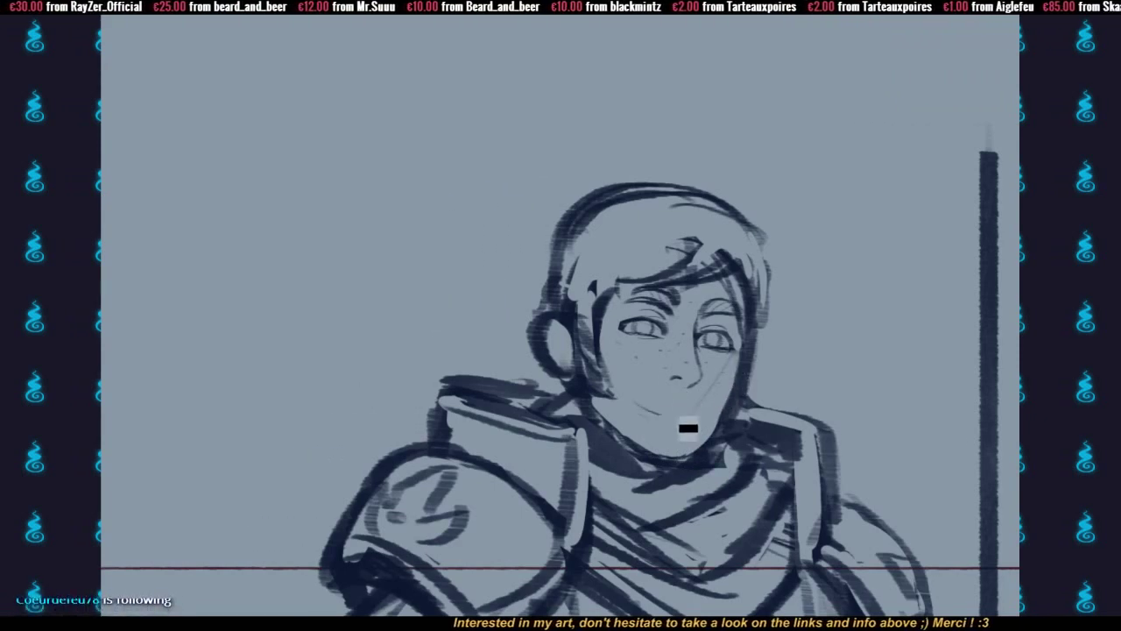
mouse_move(639, 404)
mouse_down()
mouse_move(700, 409)
mouse_move(701, 426)
mouse_up()
key(ctrl+z)
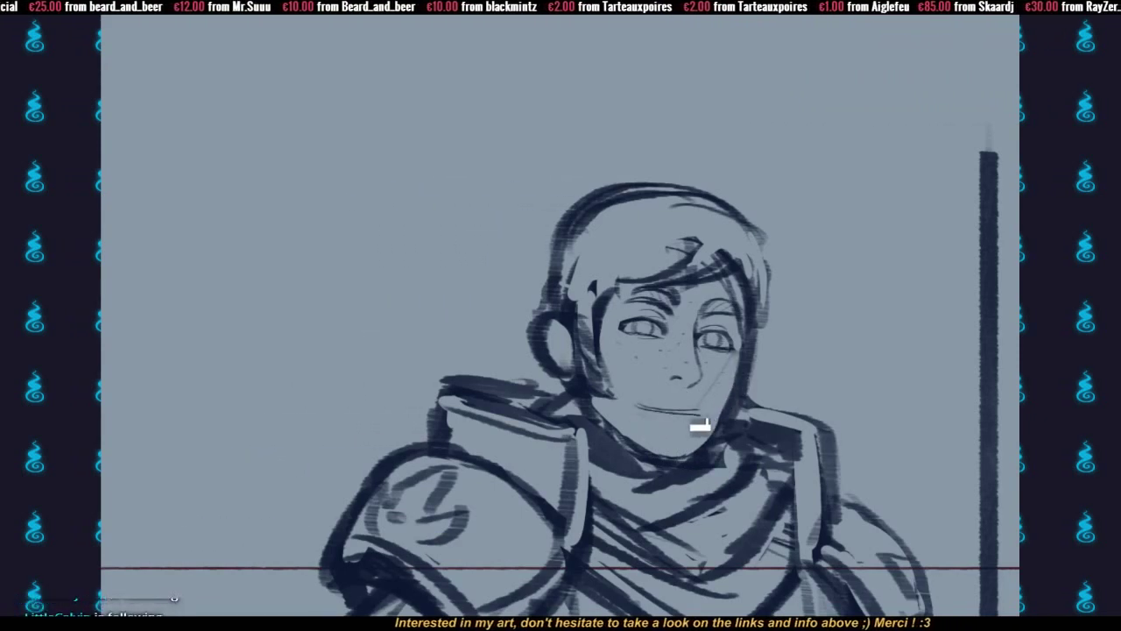
key(ctrl+z)
drag(640, 403, 706, 426)
key(ctrl+z)
key(ctrl+z)
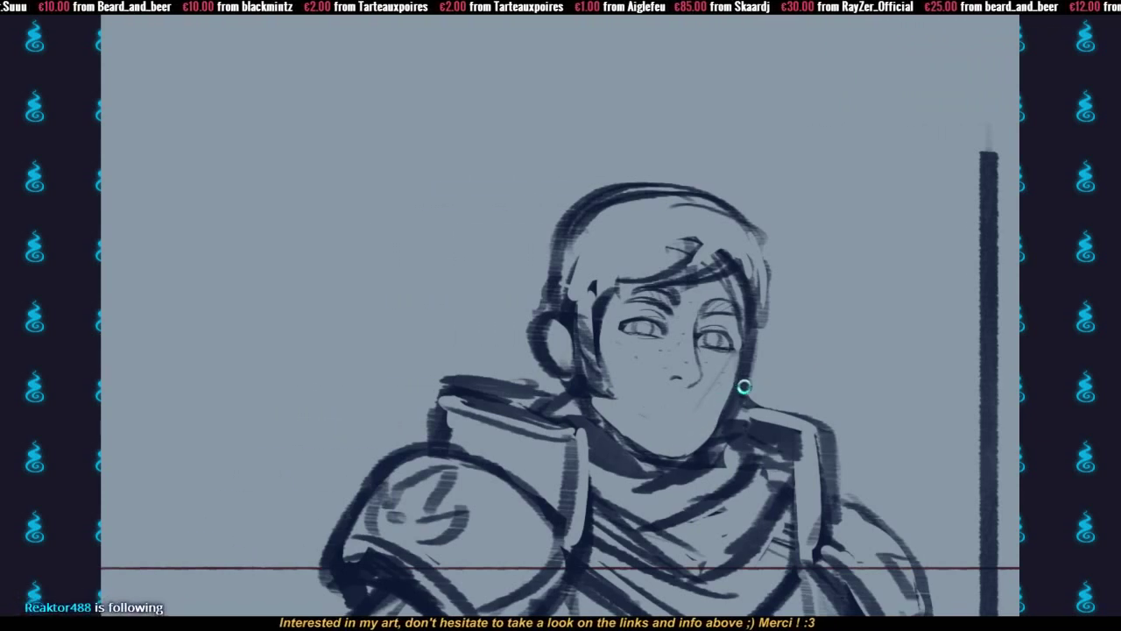
- Return the canvas to its unmirrored orientation and touch up the lids and irises of Tehu's eyes
scroll(744, 400, down, 3)
drag(1008, 491, 756, 363)
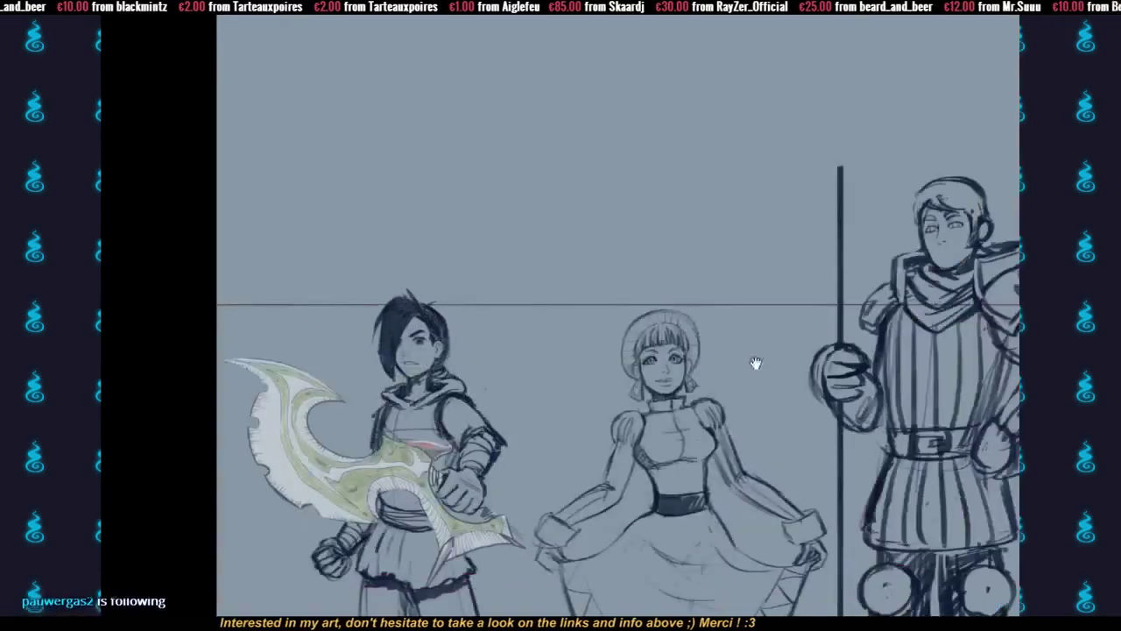
scroll(756, 363, down, 3)
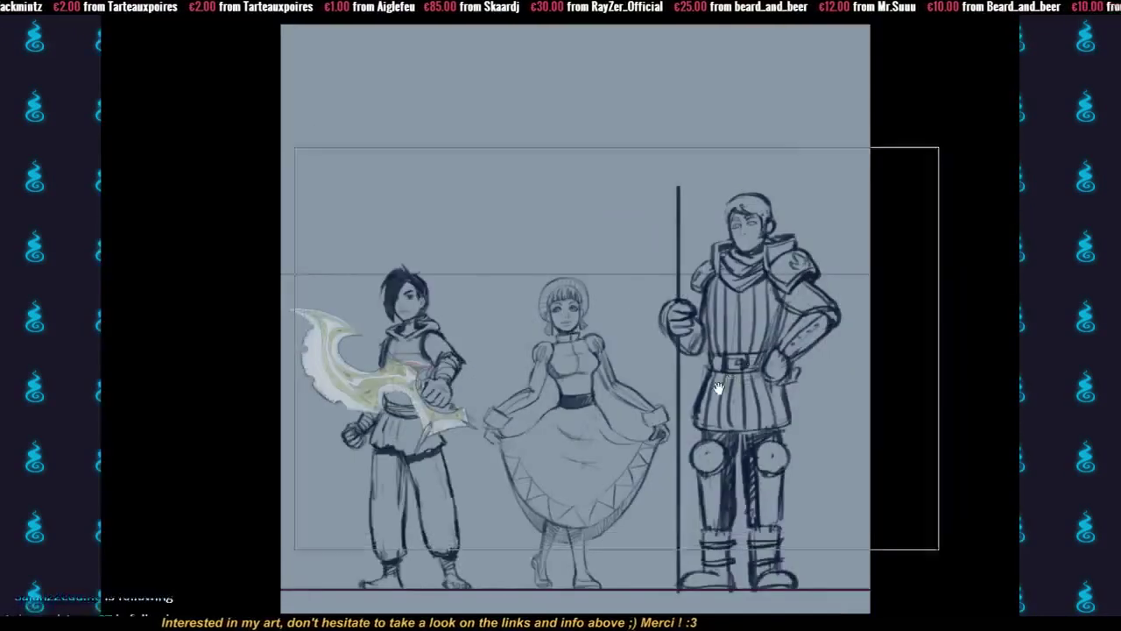
scroll(718, 388, up, 3)
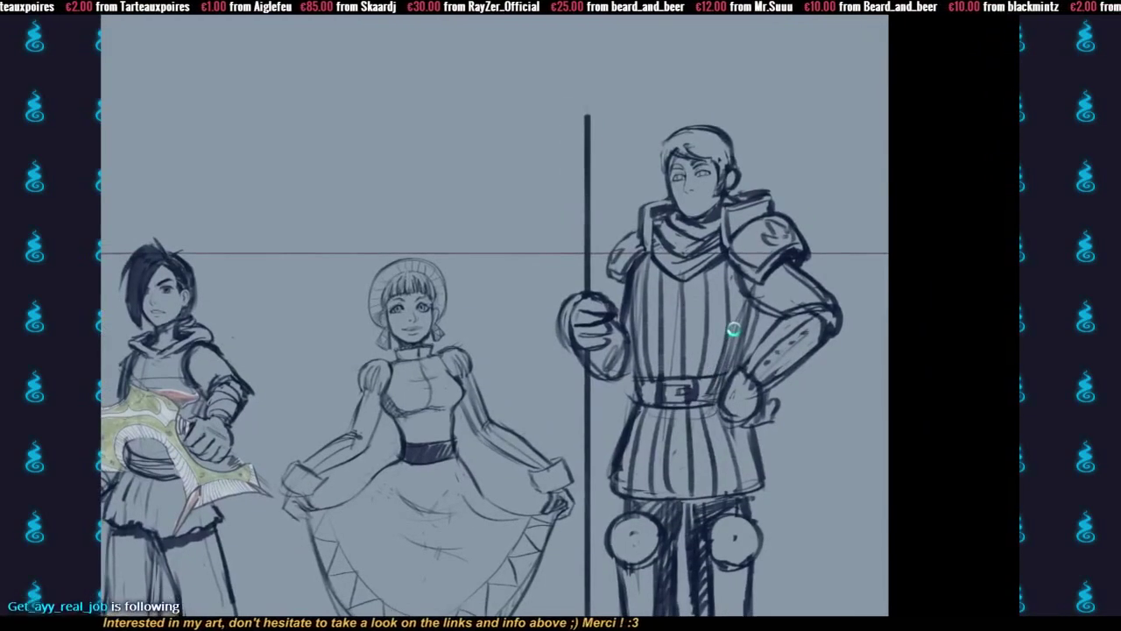
scroll(699, 198, up, 4)
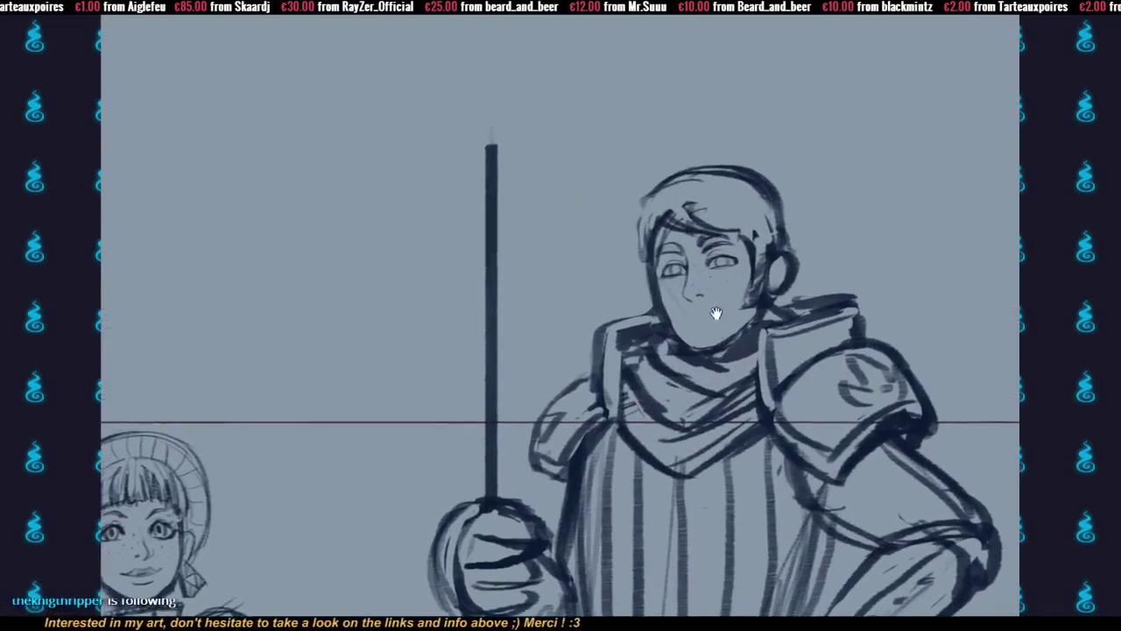
drag(711, 333, 706, 346)
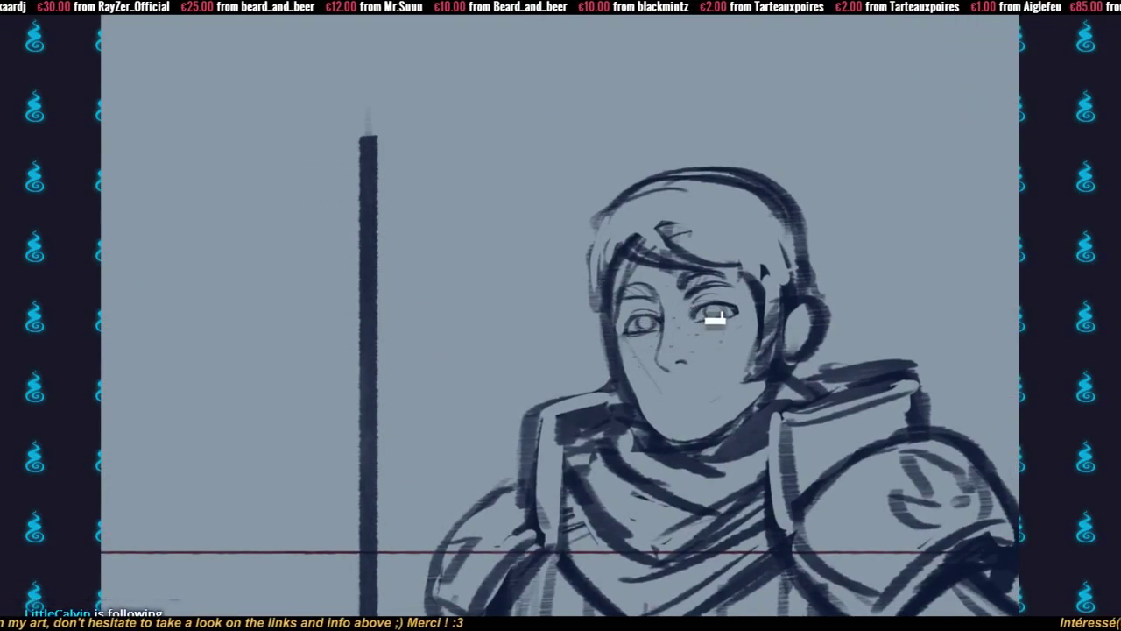
drag(728, 360, 727, 363)
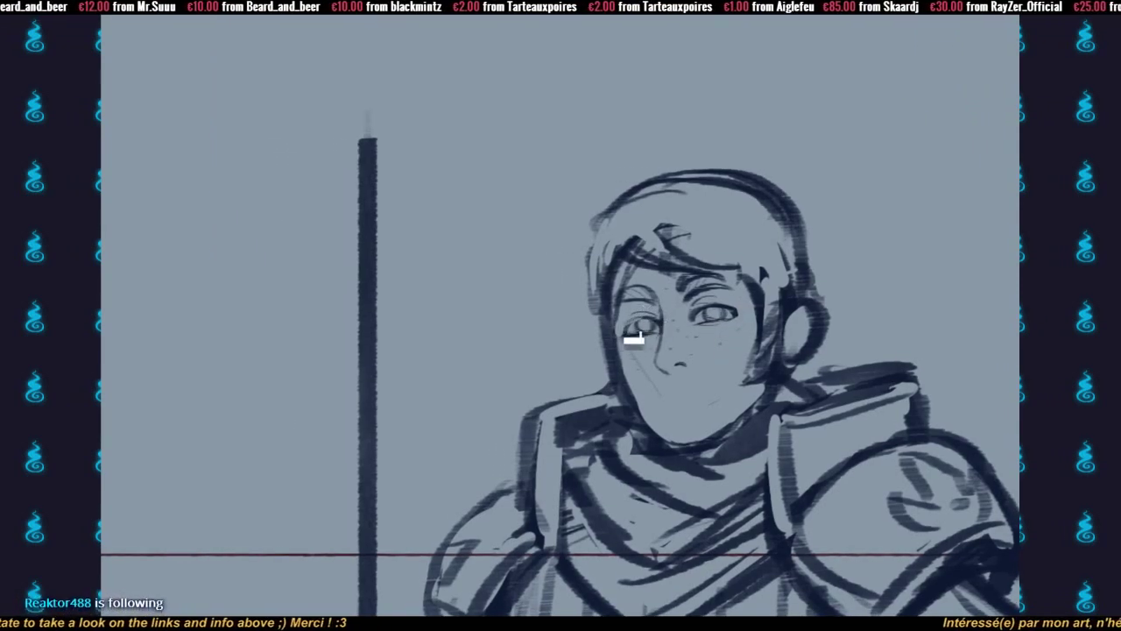
drag(721, 369, 709, 372)
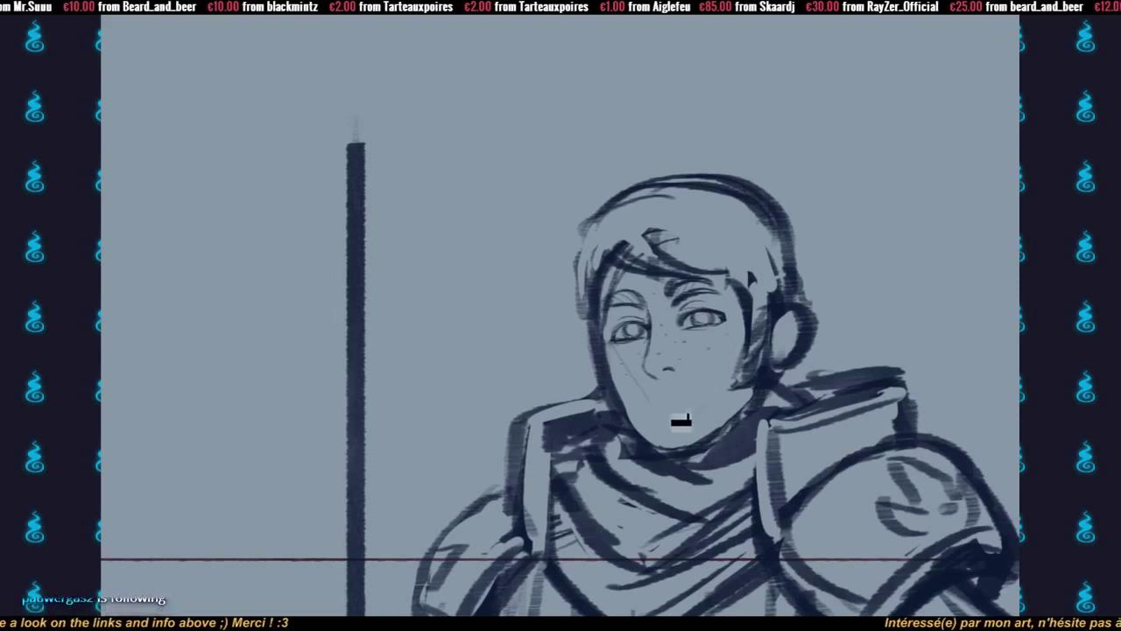
drag(640, 404, 710, 391)
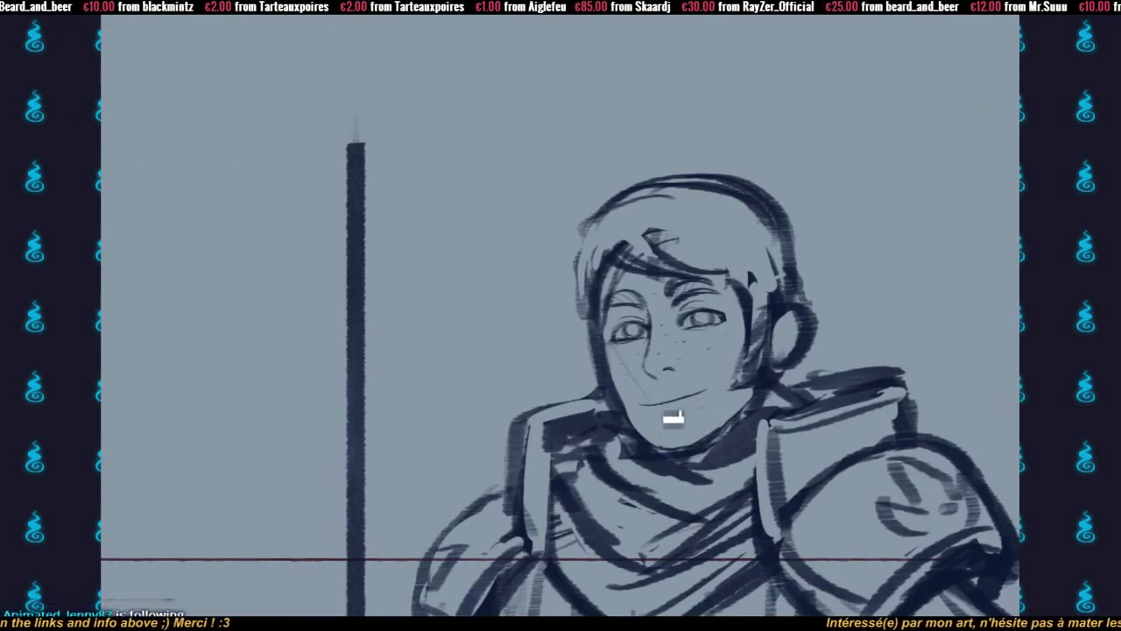
drag(645, 406, 705, 396)
key(ctrl+z)
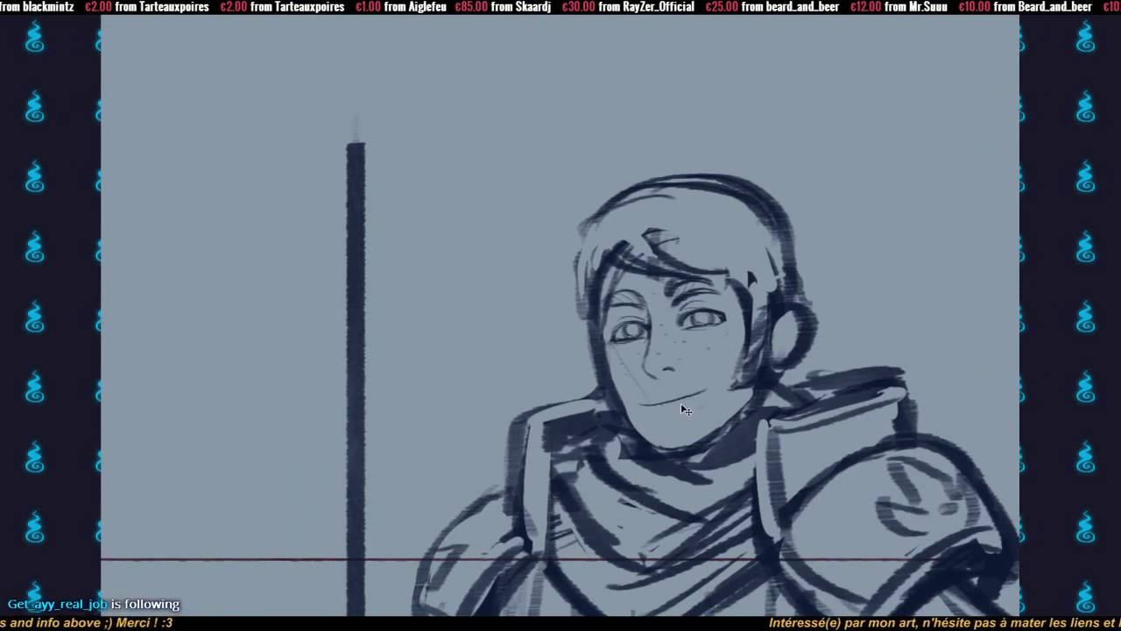
key(ctrl+z)
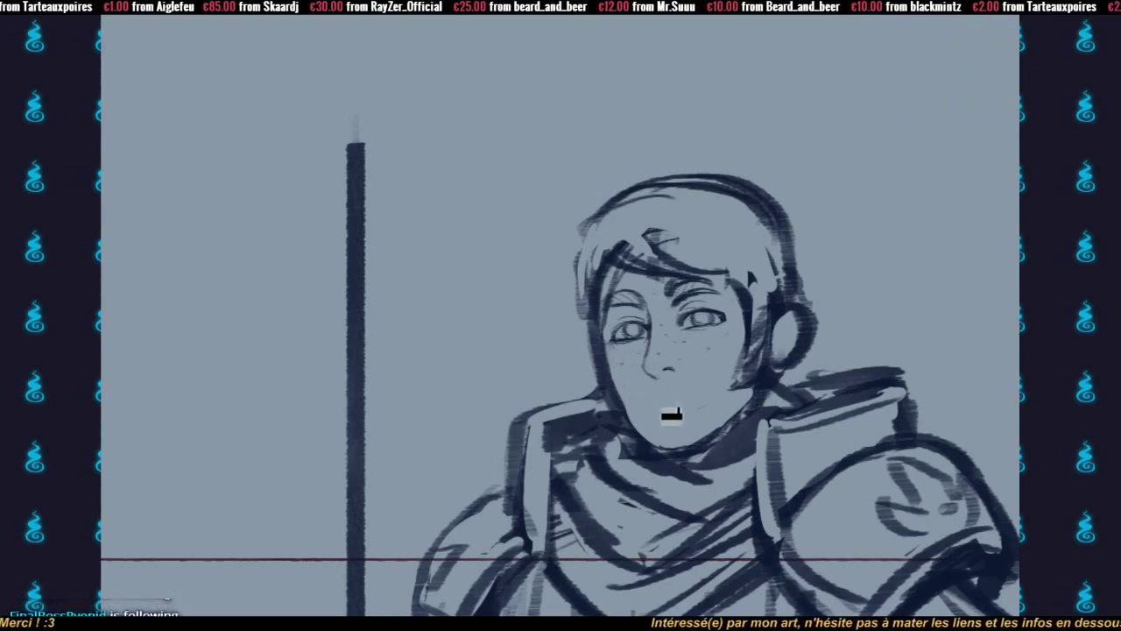
- Draw a wide smiling mouth on Tehu with a chin tuft, short stubble along the jaw and a light moustache
drag(646, 402, 723, 391)
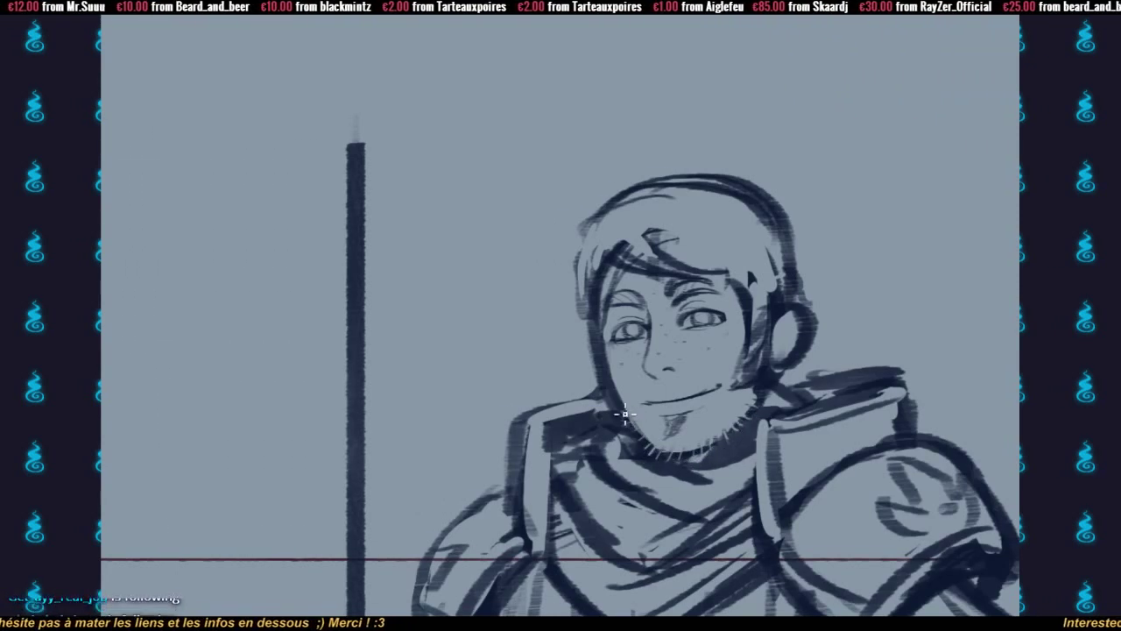
drag(658, 384, 648, 399)
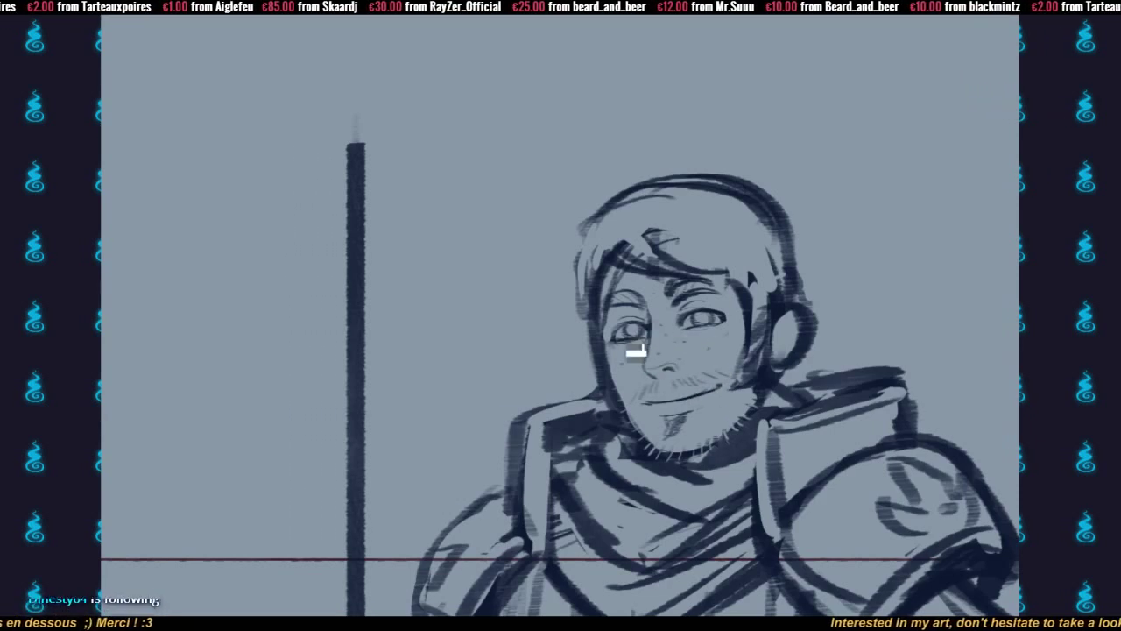
mouse_move(727, 403)
mouse_down()
mouse_move(671, 396)
mouse_move(695, 366)
mouse_move(670, 390)
mouse_up()
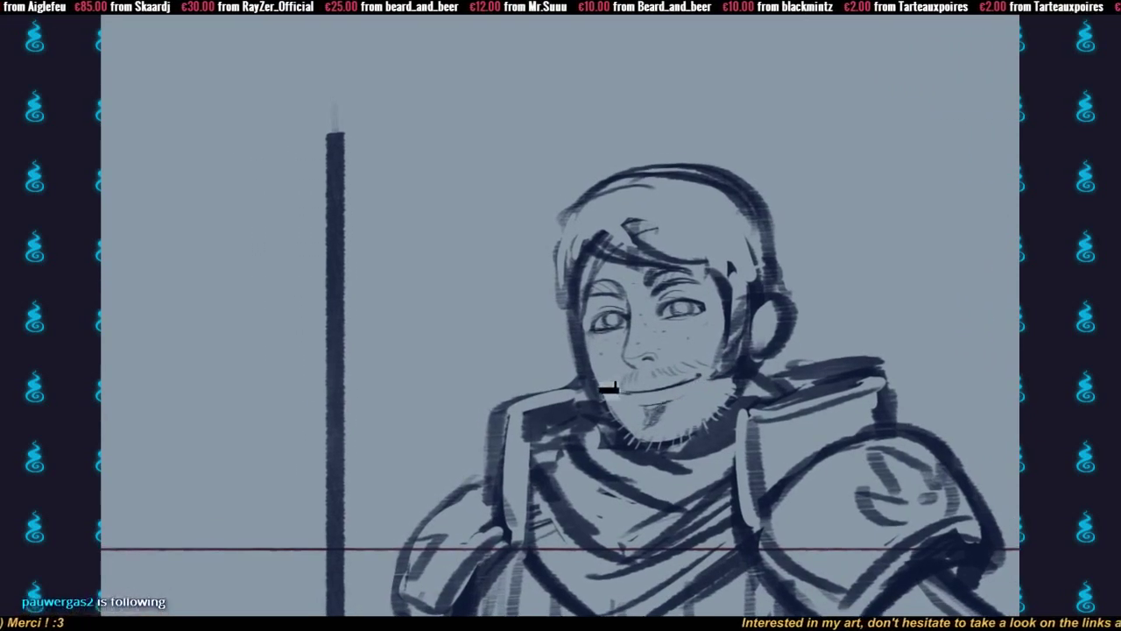
alt+click(692, 431)
scroll(694, 524, down, 2)
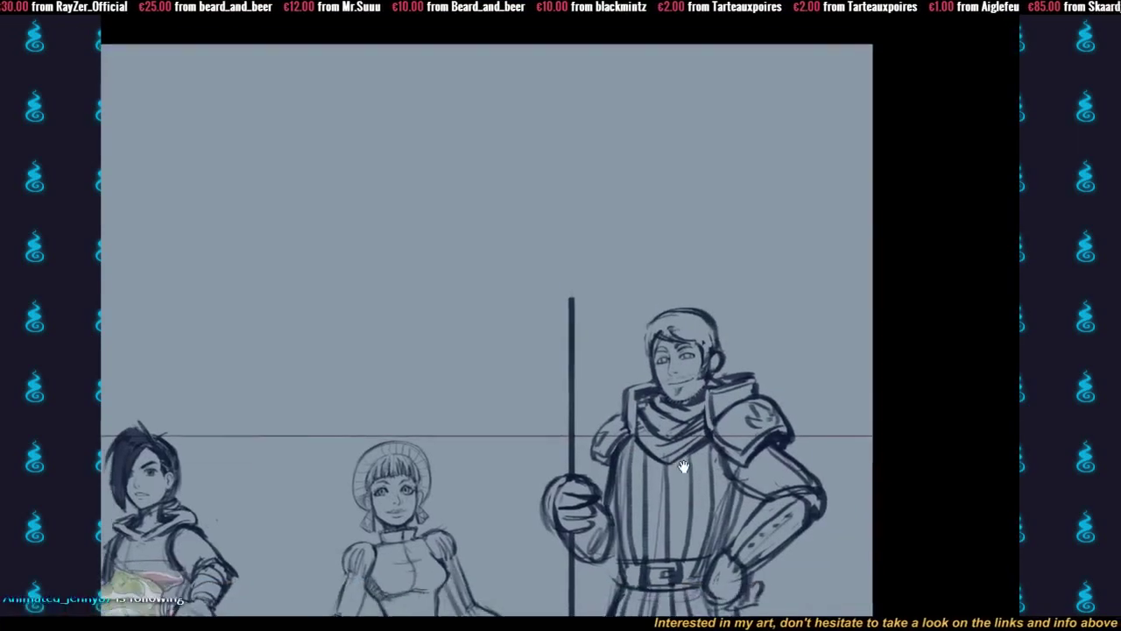
ctrl+click(656, 330)
ctrl+click(656, 329)
ctrl+click(656, 330)
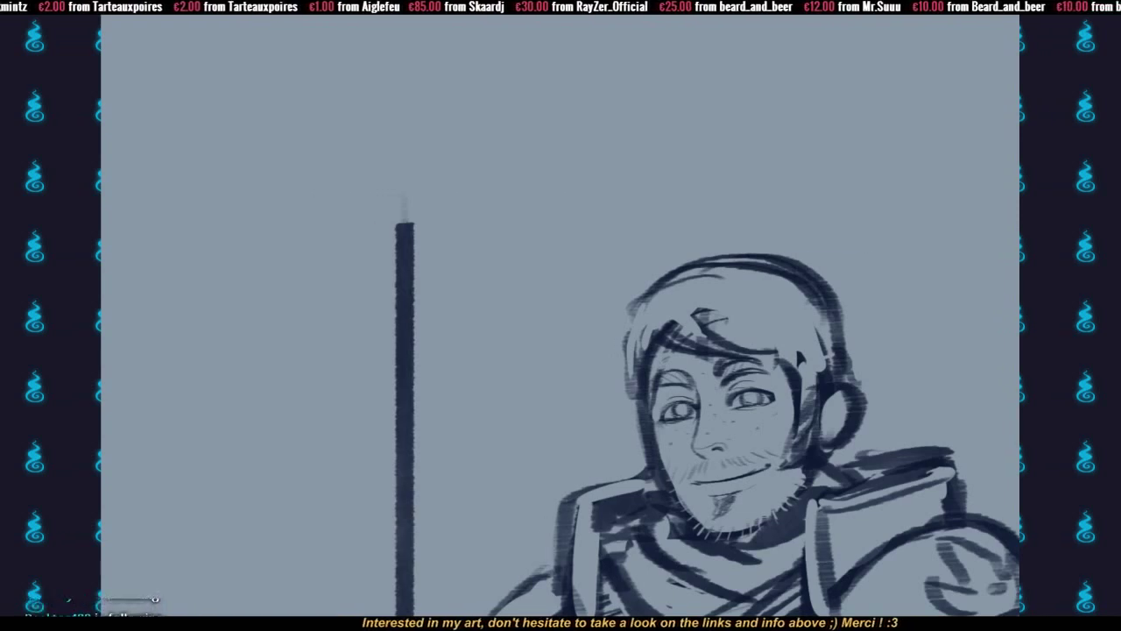
scroll(561, 315, up, 3)
scroll(561, 315, down, 2)
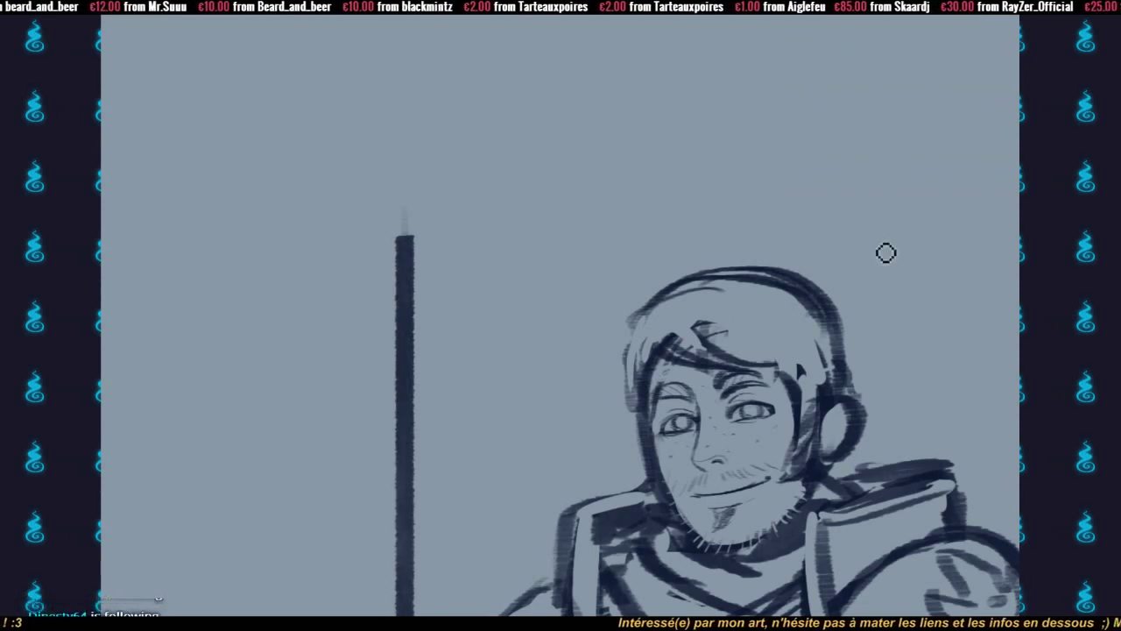
- Set the opacity of the large blade's layer in the first character's hand to 100%
alt+click(503, 359)
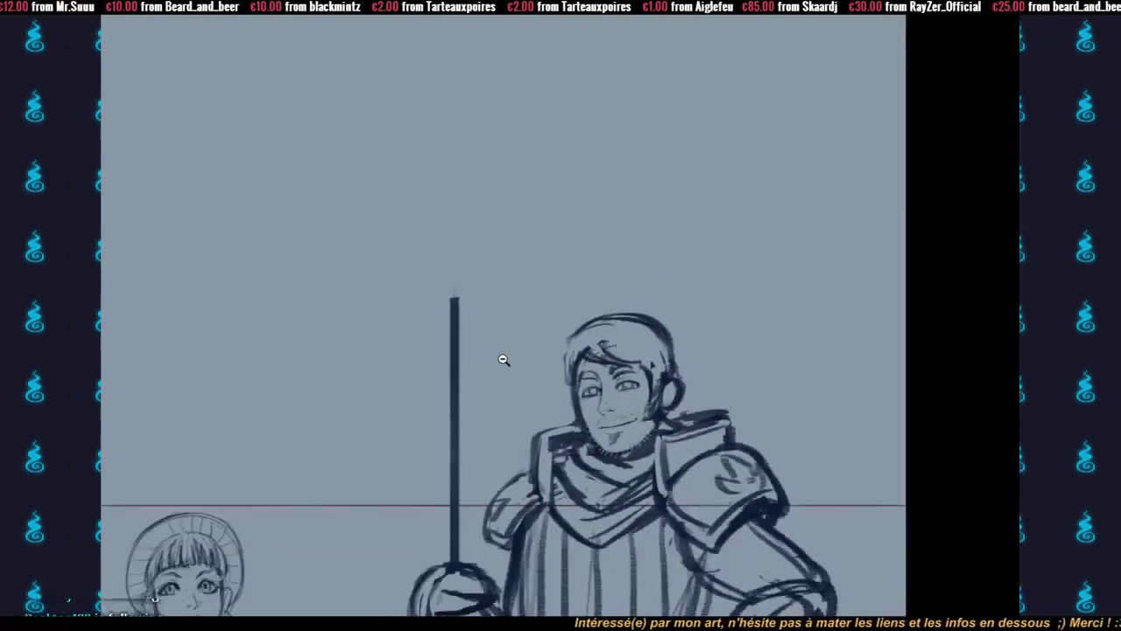
alt+click(503, 359)
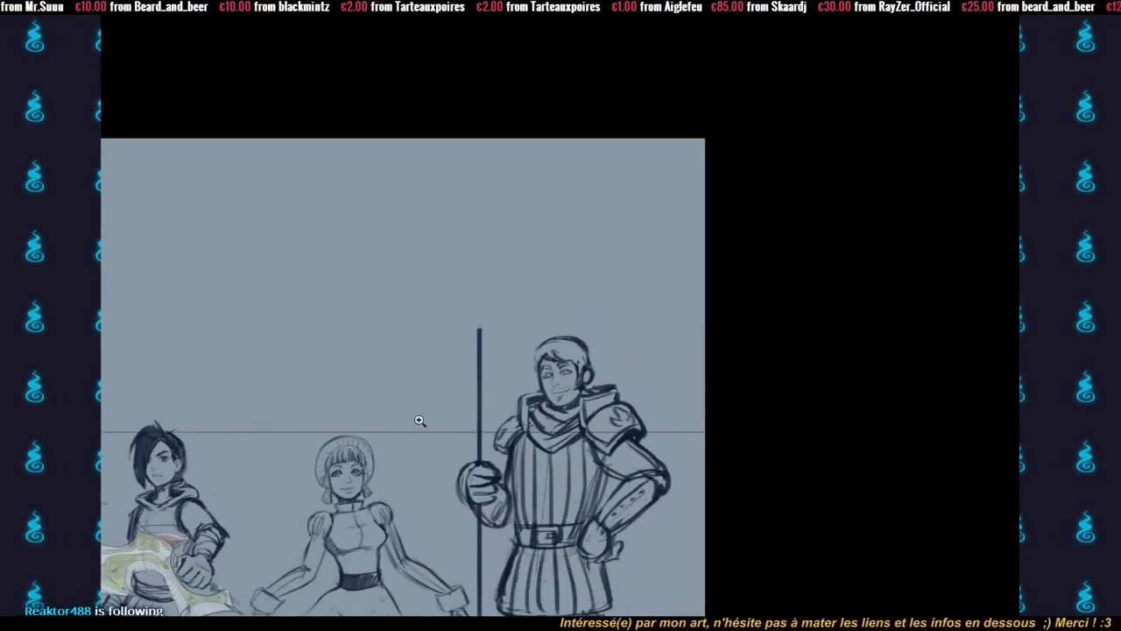
drag(291, 505, 491, 320)
drag(304, 429, 306, 425)
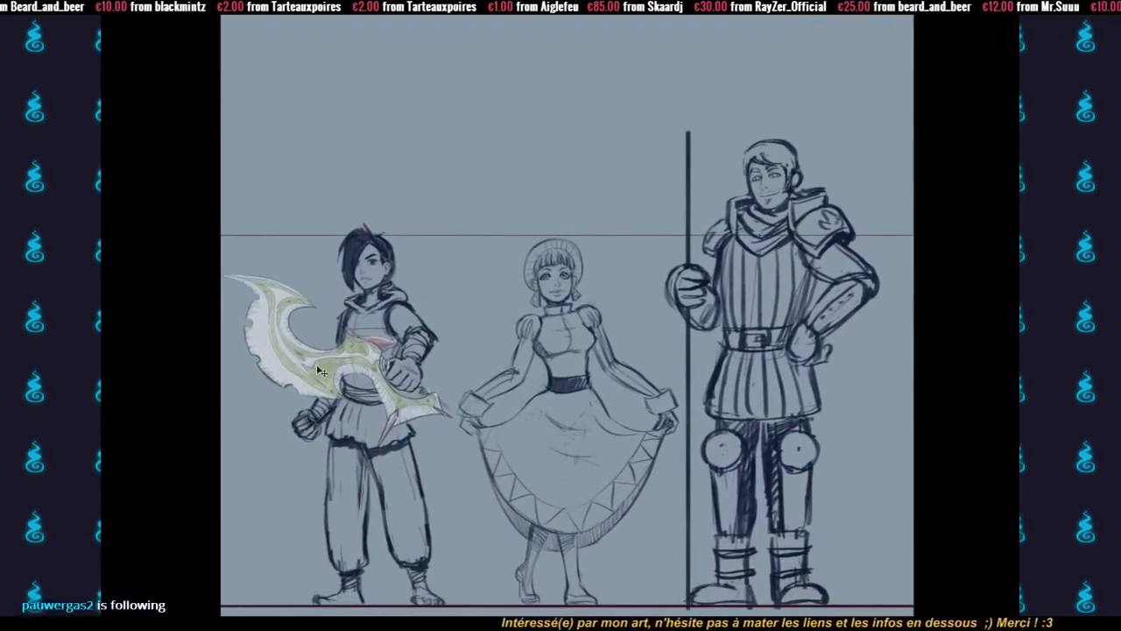
key(3)
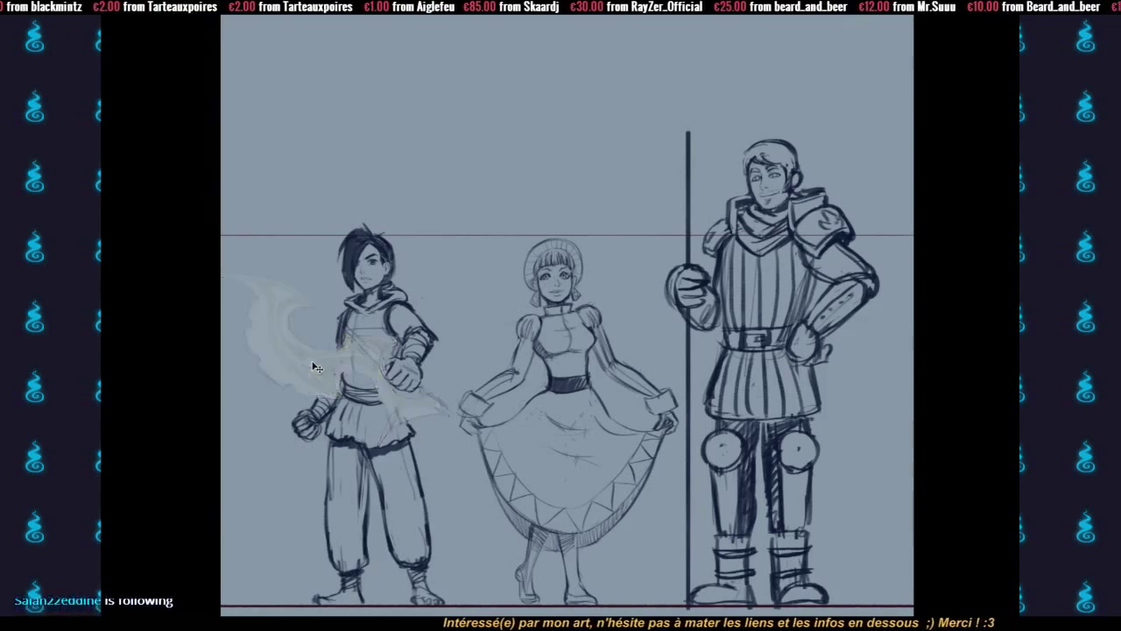
key(0)
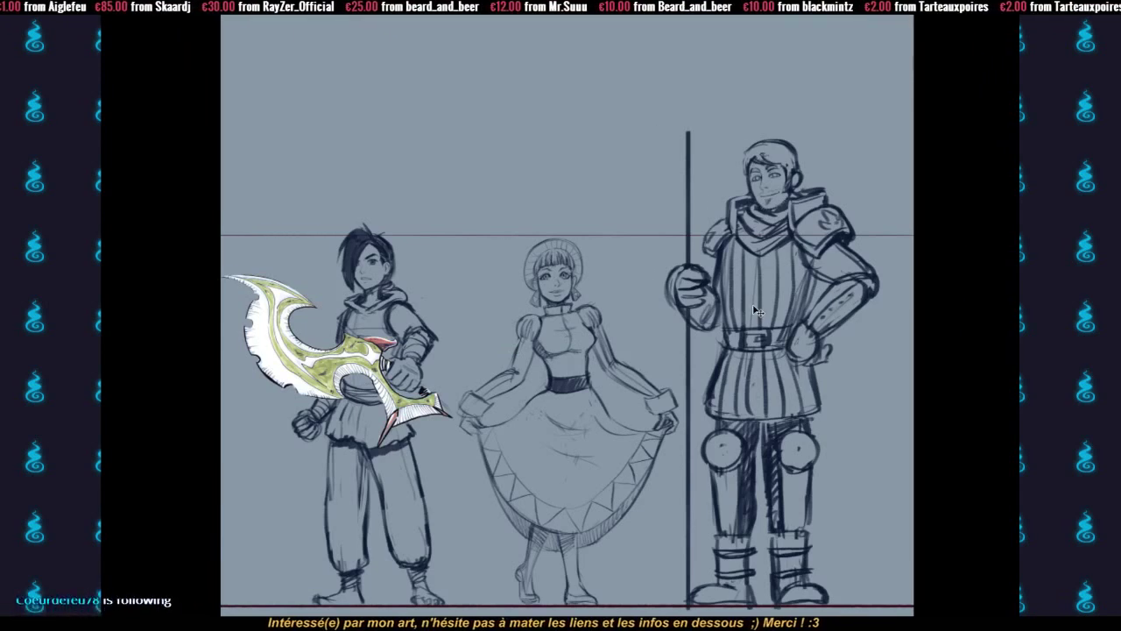
- Redraw Tehu's hair outline as a rounder contour and close the outer corner of the raised armour collar
drag(776, 331, 682, 365)
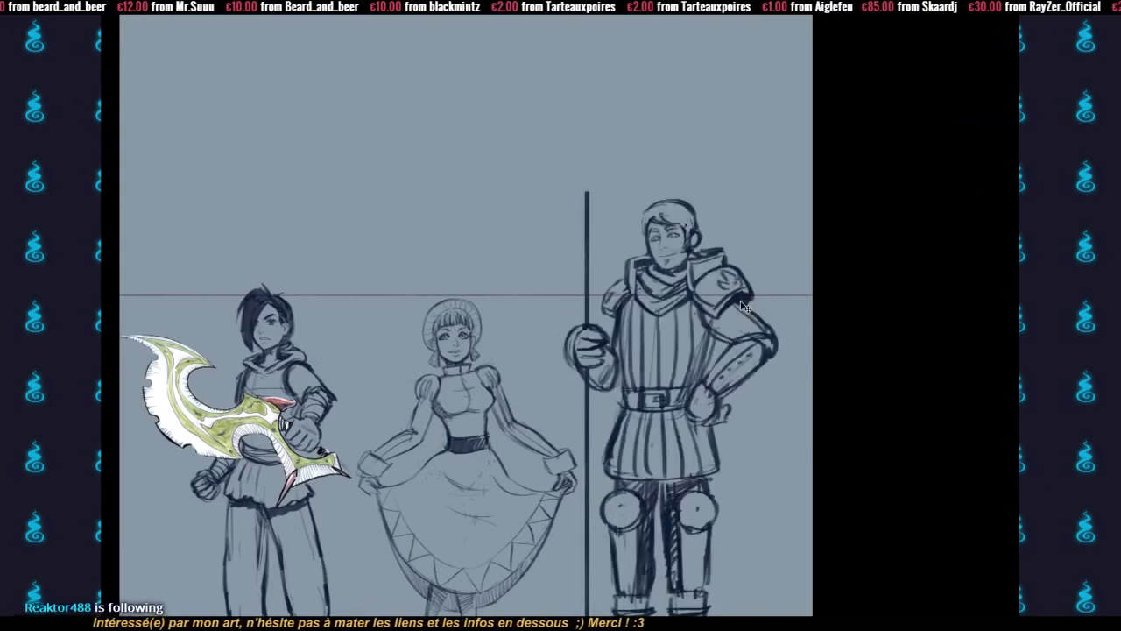
mouse_move(711, 375)
mouse_down()
mouse_move(703, 305)
mouse_move(701, 342)
mouse_up()
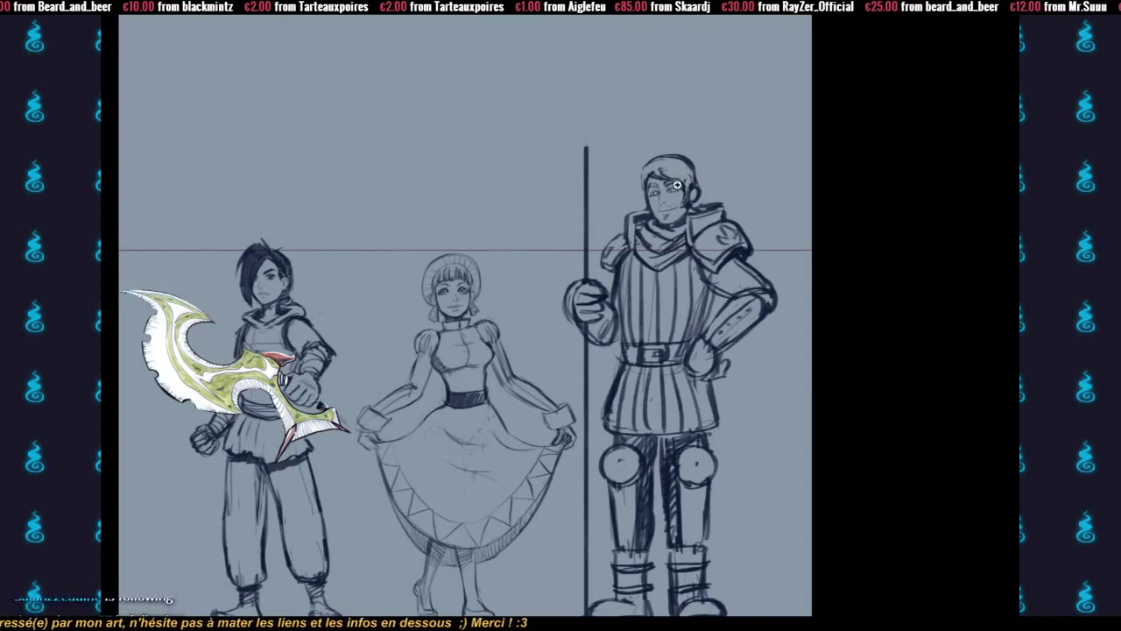
scroll(677, 185, up, 3)
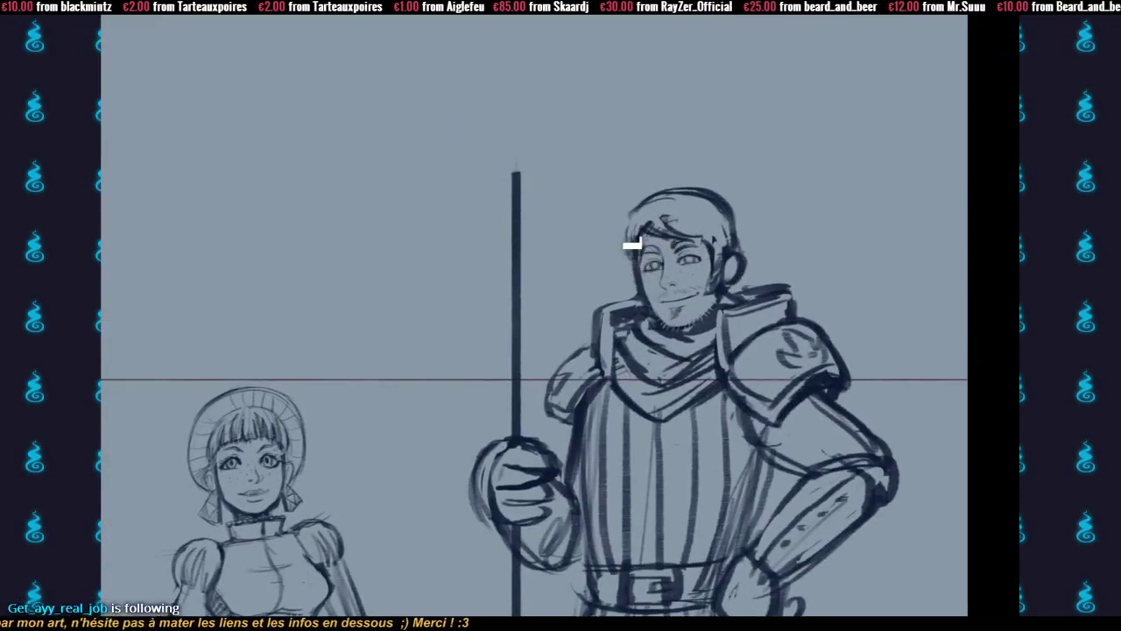
key(ctrl+z)
mouse_move(632, 247)
mouse_down()
mouse_move(631, 216)
mouse_move(644, 204)
mouse_up()
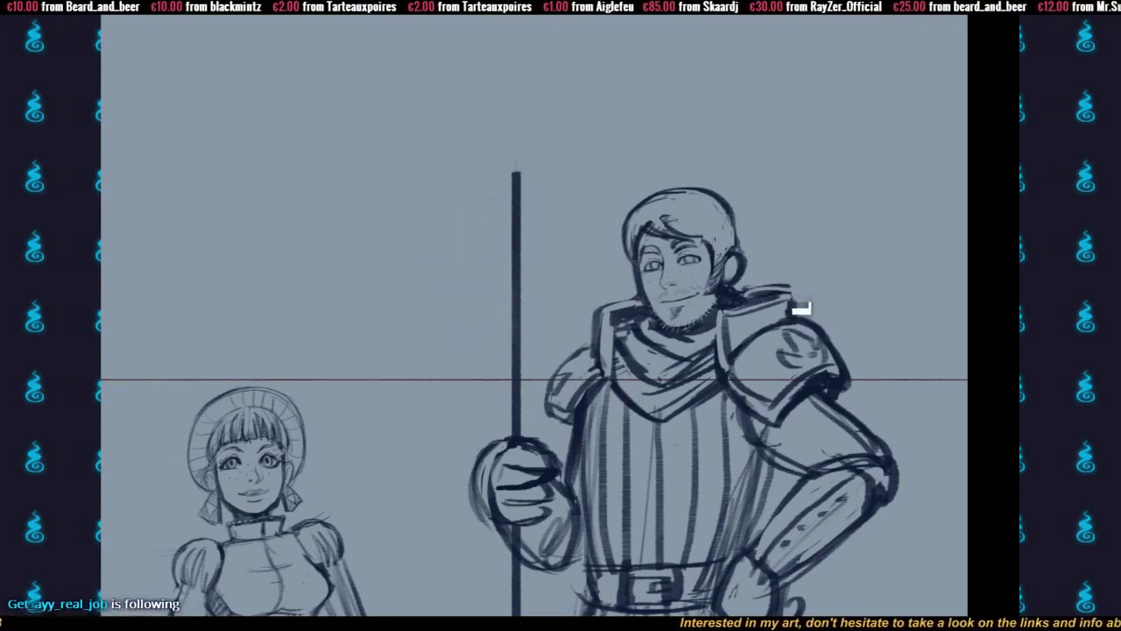
drag(792, 306, 795, 290)
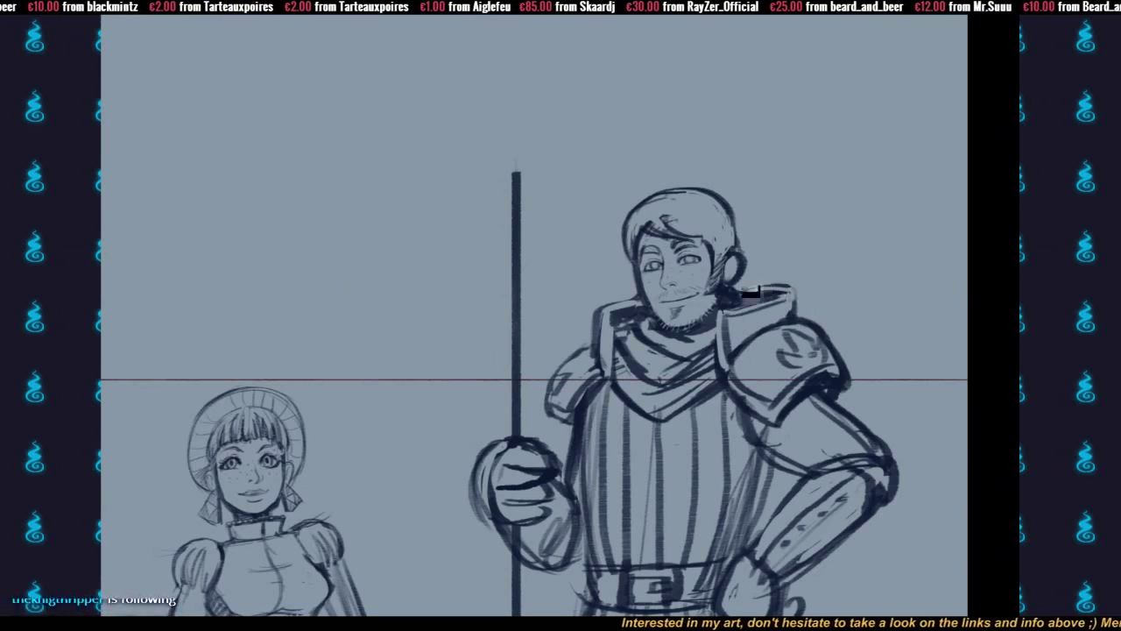
drag(623, 337, 630, 349)
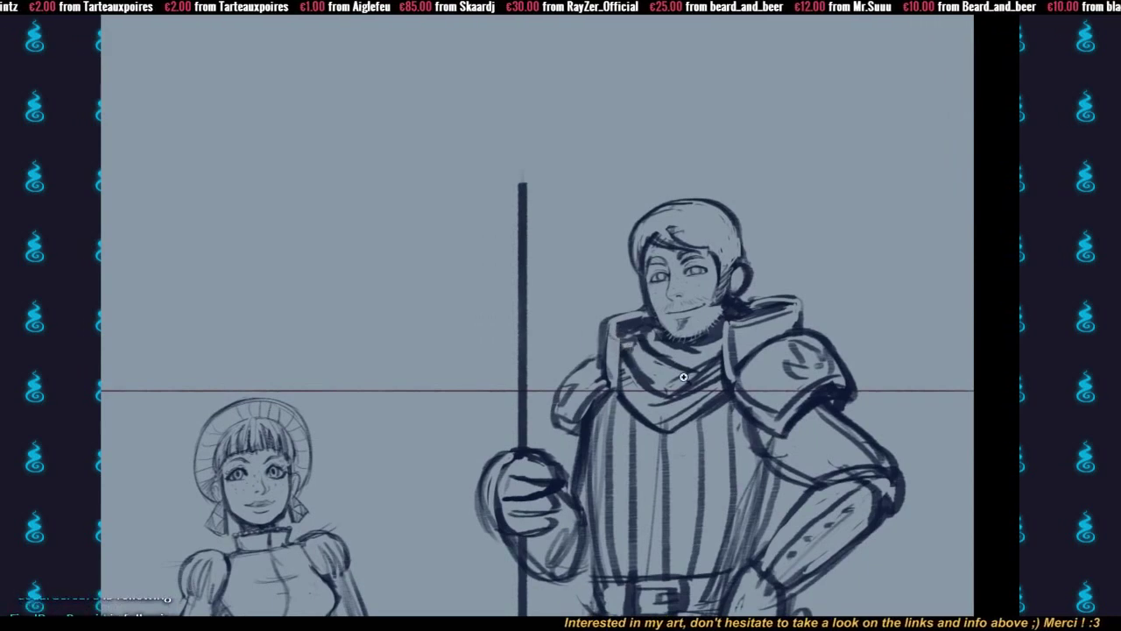
- Redraw Tehu's staff as a thin pole with a small crosspiece at its tip and thicken it down to the hand
alt+click(675, 430)
drag(734, 493, 721, 358)
drag(881, 418, 822, 285)
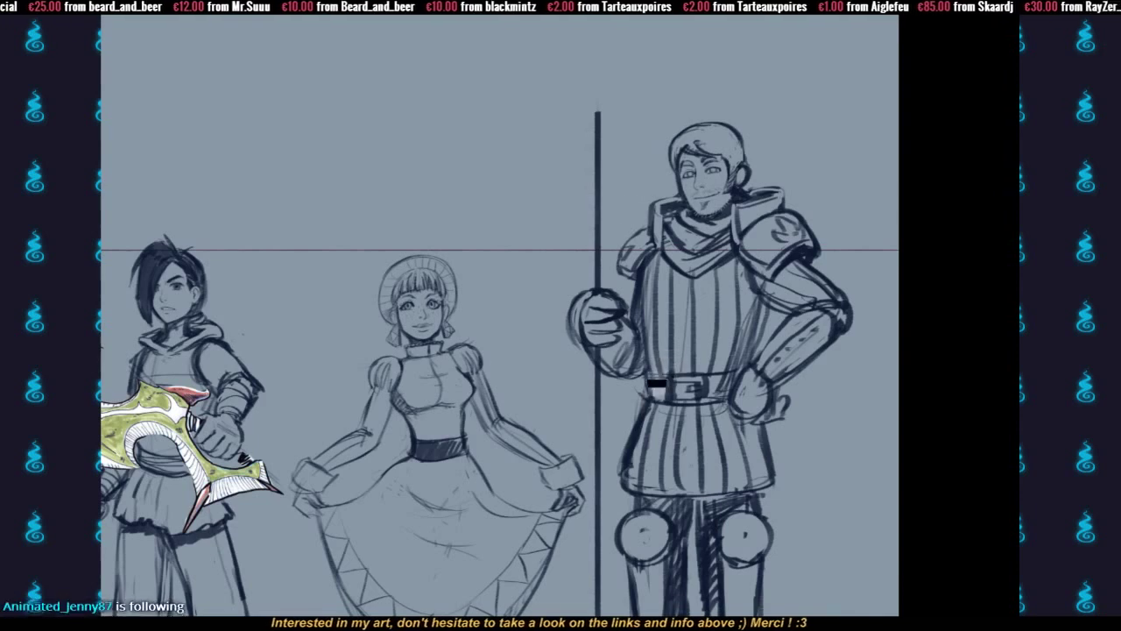
scroll(692, 381, down, 2)
scroll(723, 428, down, 3)
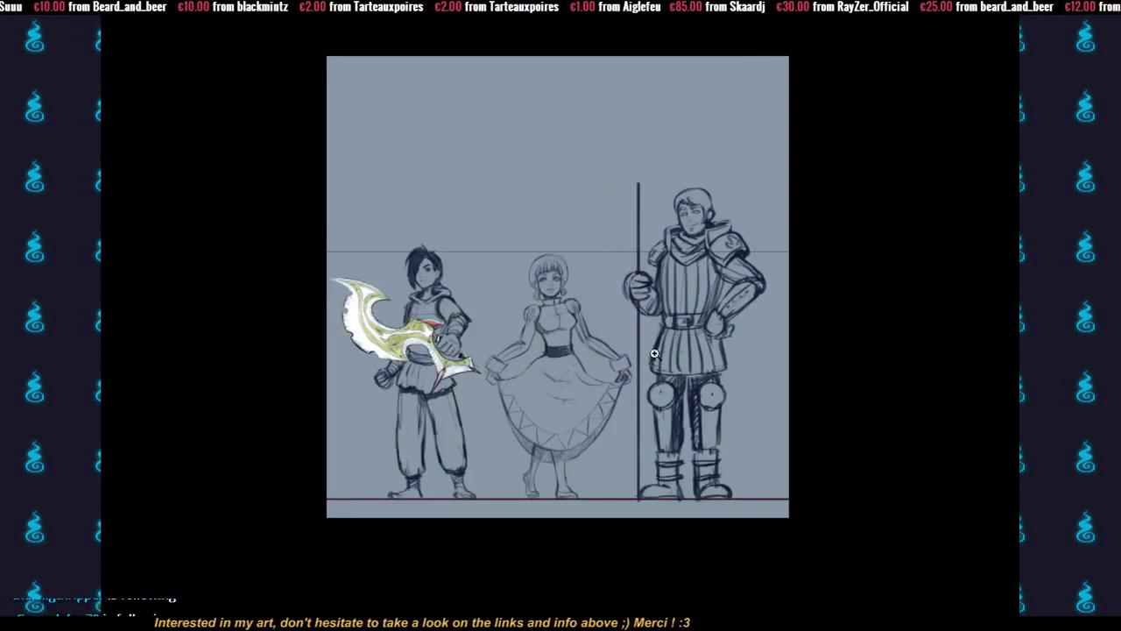
scroll(631, 192, up, 2)
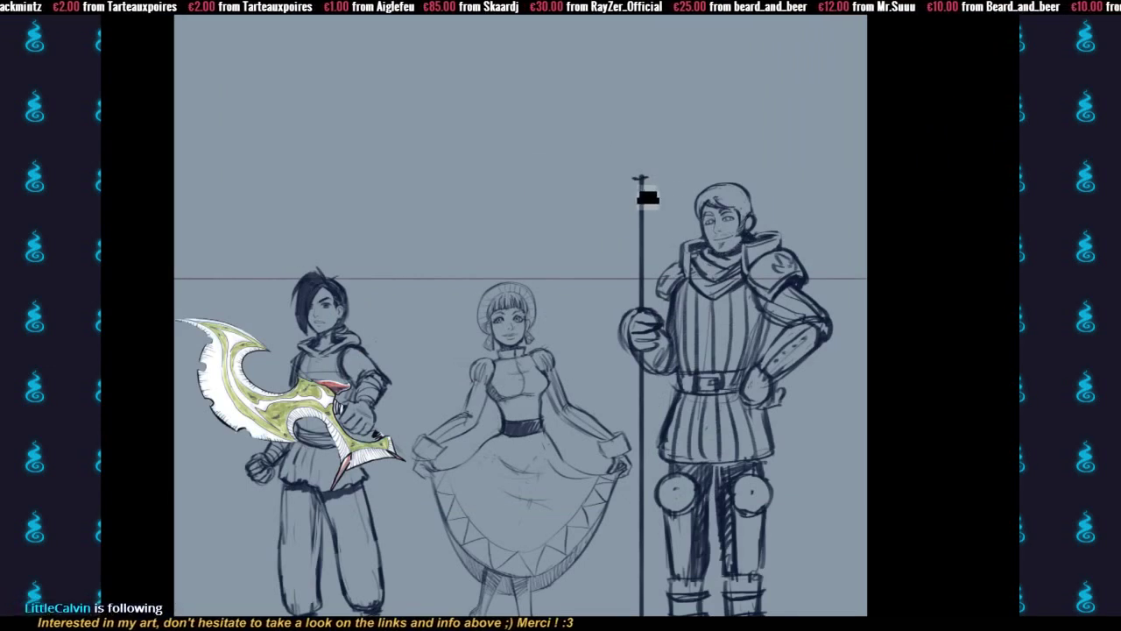
drag(645, 184, 648, 319)
key(ctrl+z)
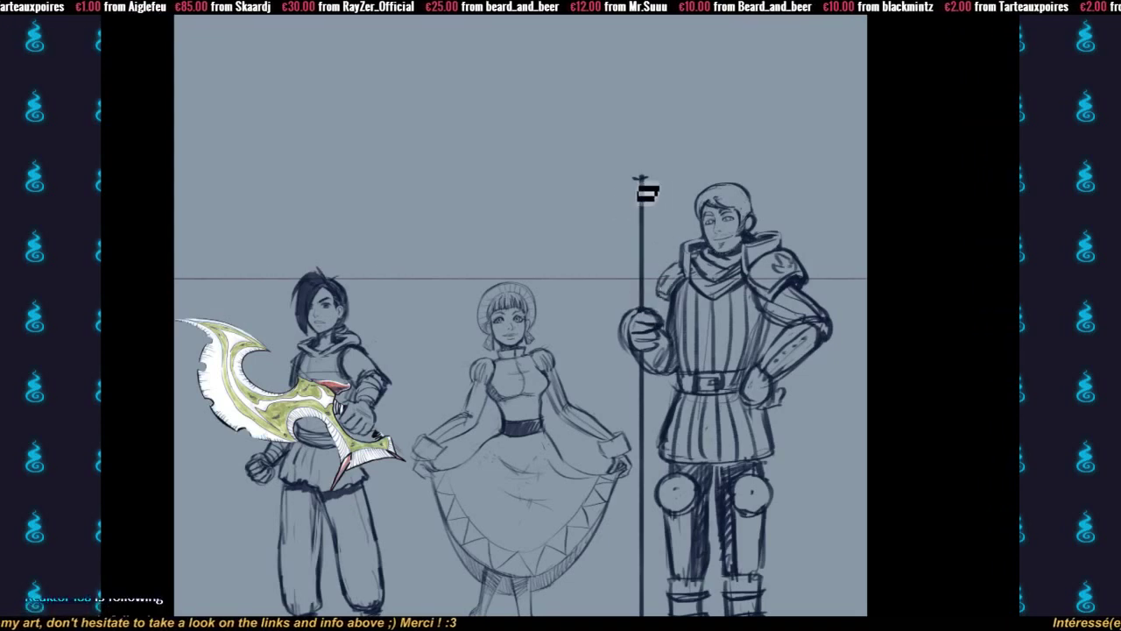
drag(644, 181, 648, 313)
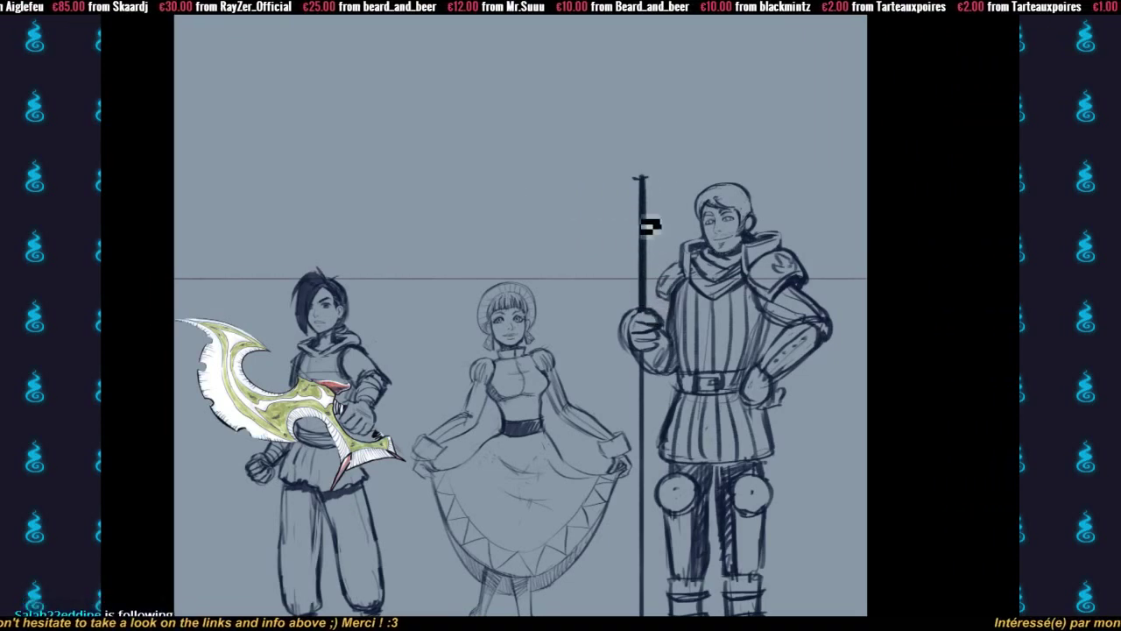
- Thicken the staff below the hand to the ground and hollow out its full length into two parallel lines
drag(667, 439, 663, 318)
drag(644, 245, 645, 544)
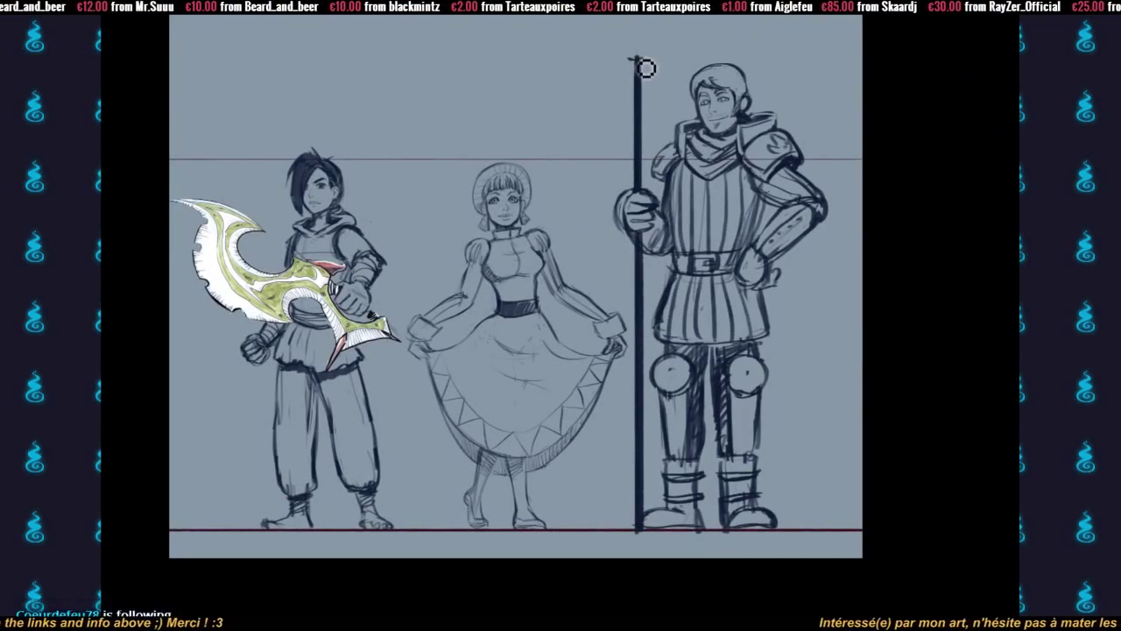
drag(646, 67, 649, 169)
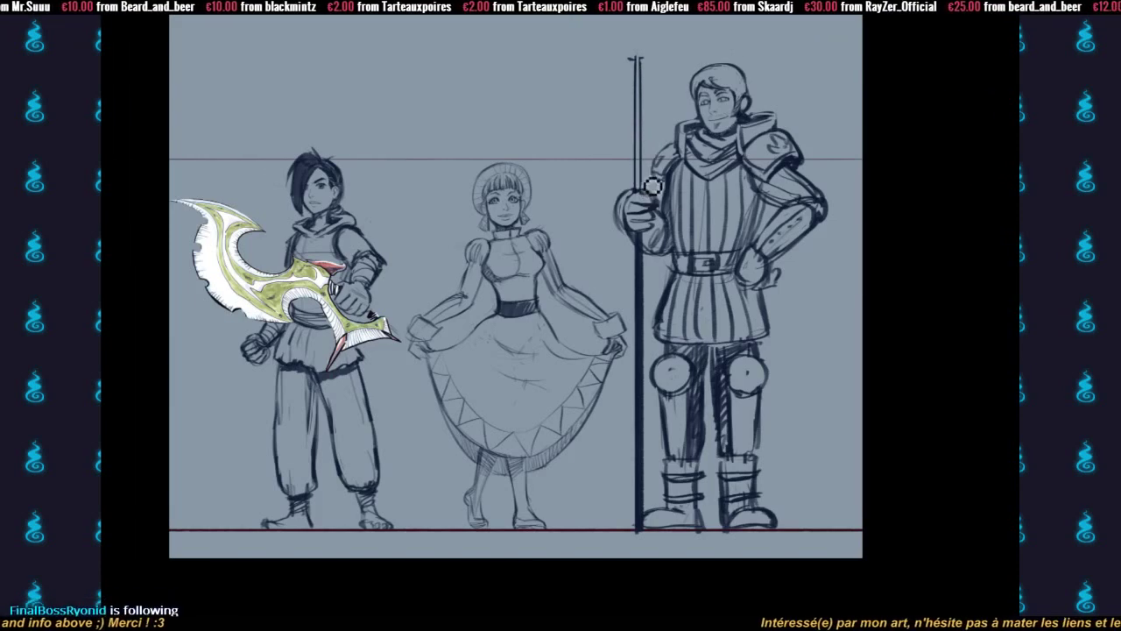
drag(649, 246, 661, 539)
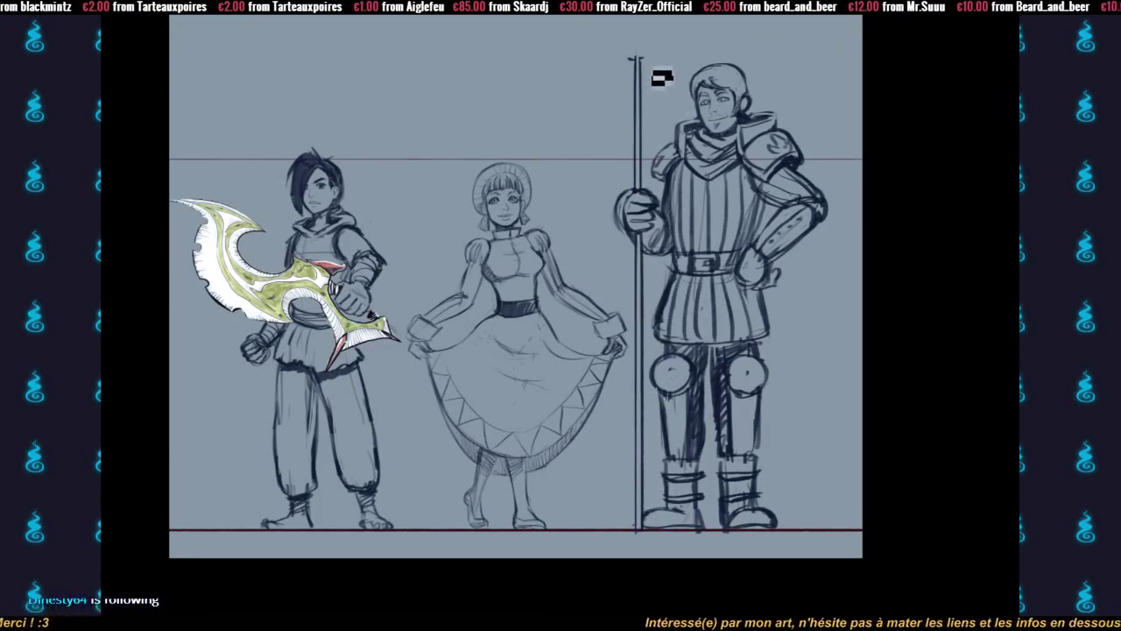
- Draw a small rectangular socket on the tip of Tehu's staff and darken the pole's two parallel lines down to the ground
drag(663, 78, 642, 185)
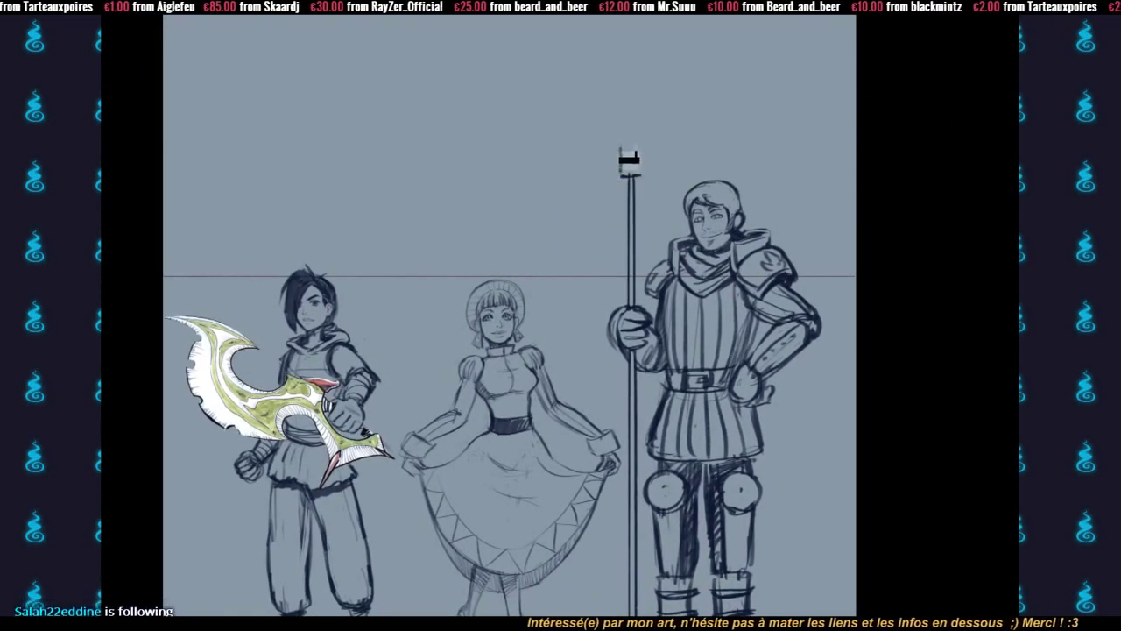
mouse_move(622, 143)
mouse_down()
mouse_move(641, 143)
mouse_move(642, 175)
mouse_up()
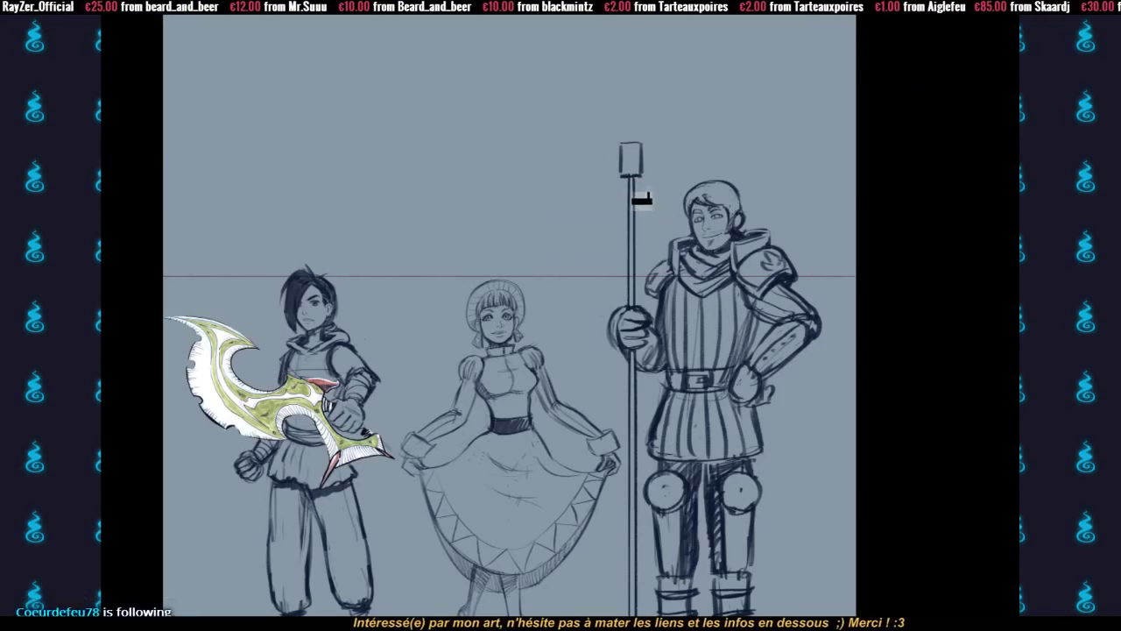
drag(630, 179, 631, 324)
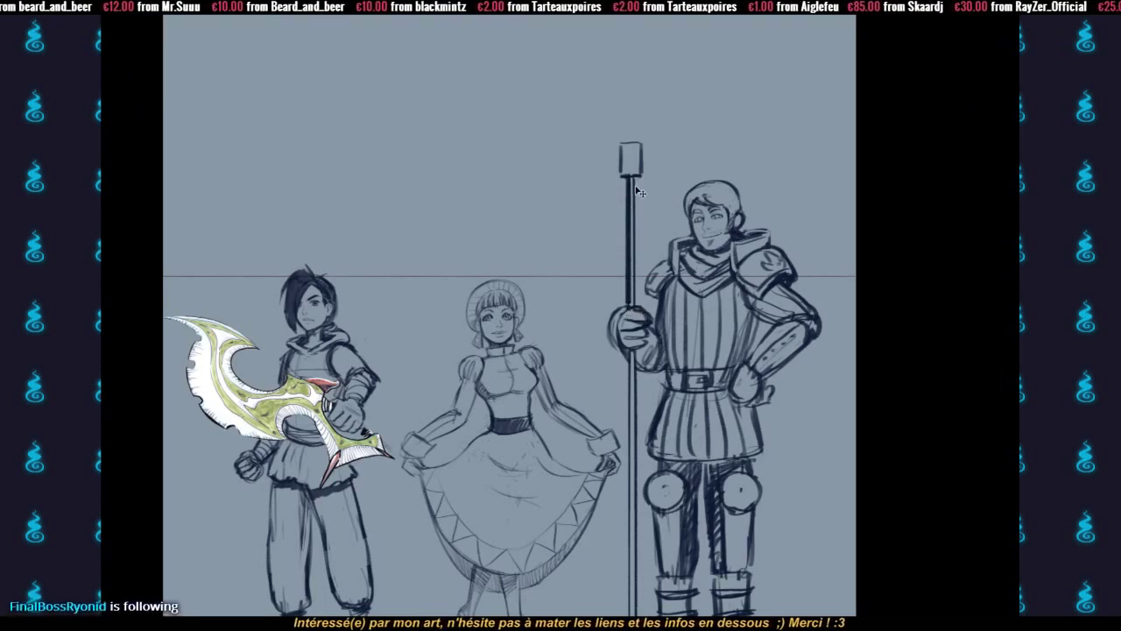
key(ctrl+z)
drag(628, 178, 630, 309)
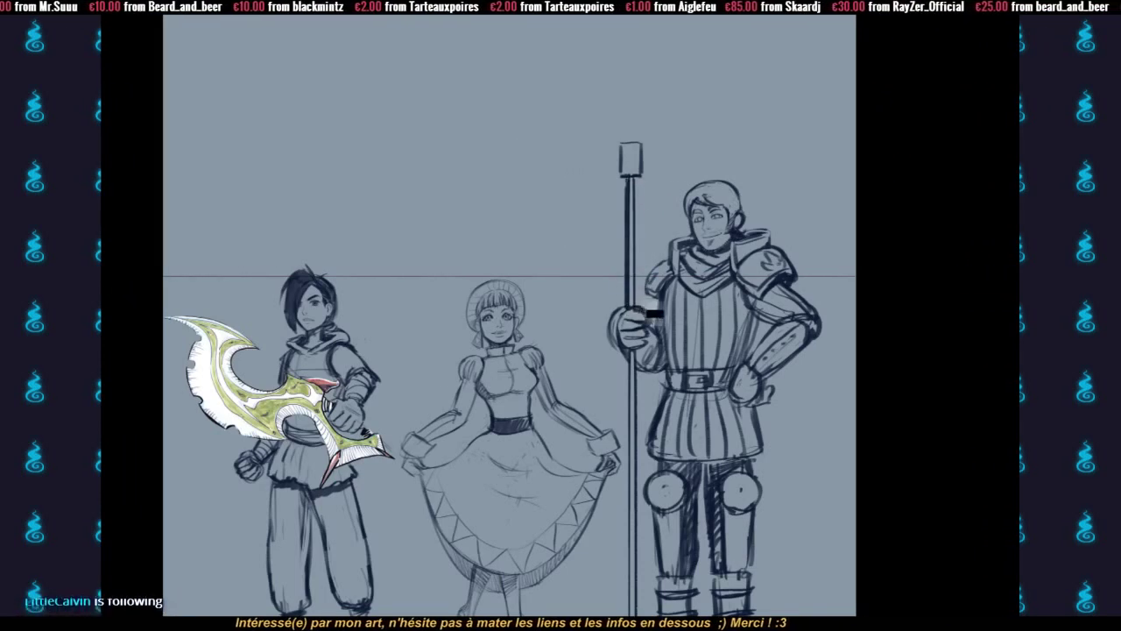
mouse_move(637, 360)
mouse_down()
mouse_move(638, 246)
mouse_move(643, 537)
mouse_move(633, 461)
mouse_up()
key(ctrl+z)
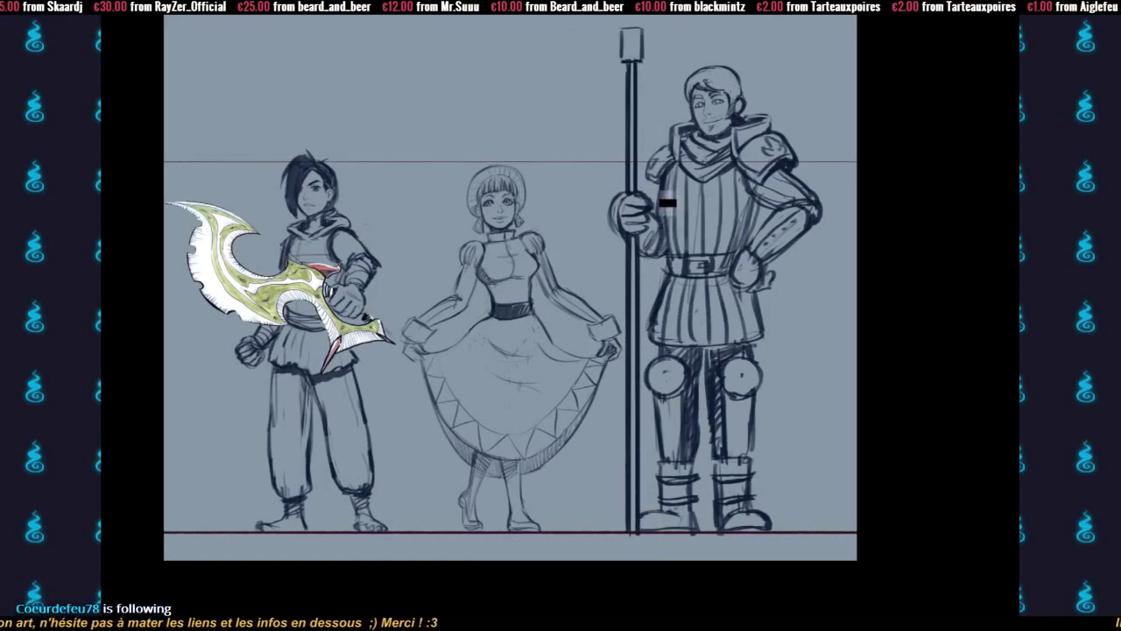
- Sketch a pointed spearhead with a central ridge above the staff's socket and show the interface panels again
drag(672, 107, 686, 225)
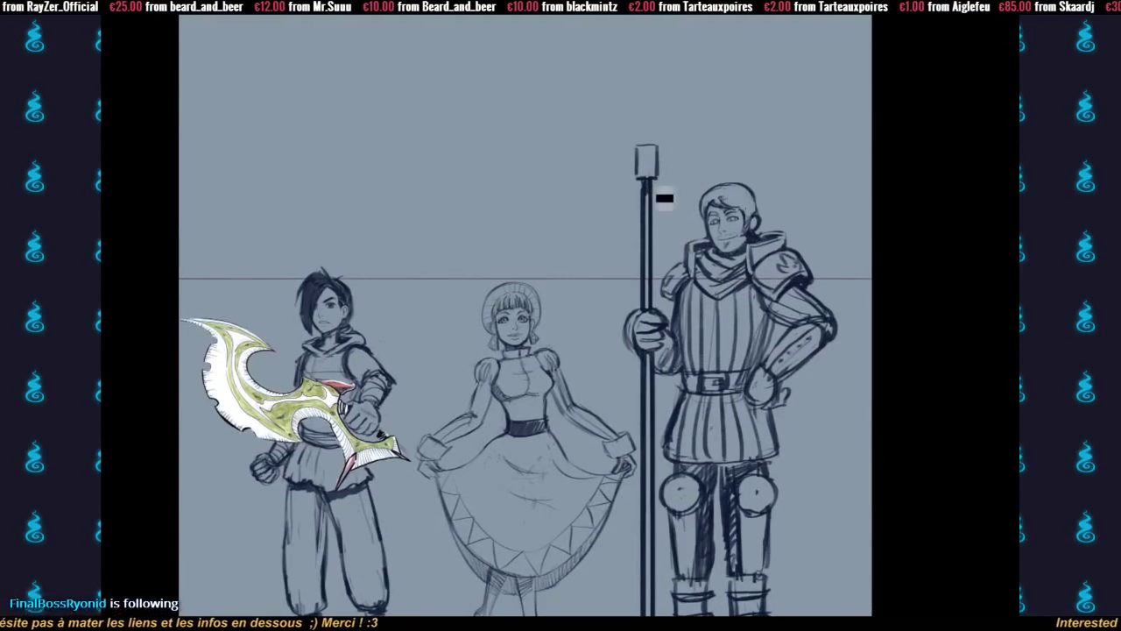
drag(664, 166, 651, 215)
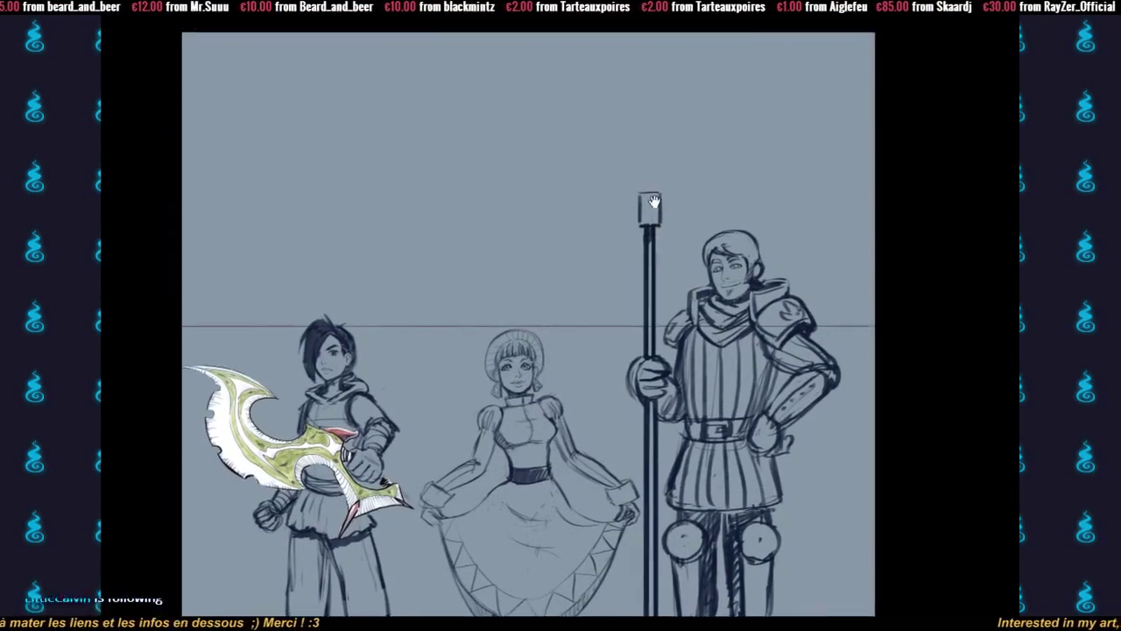
drag(666, 169, 674, 229)
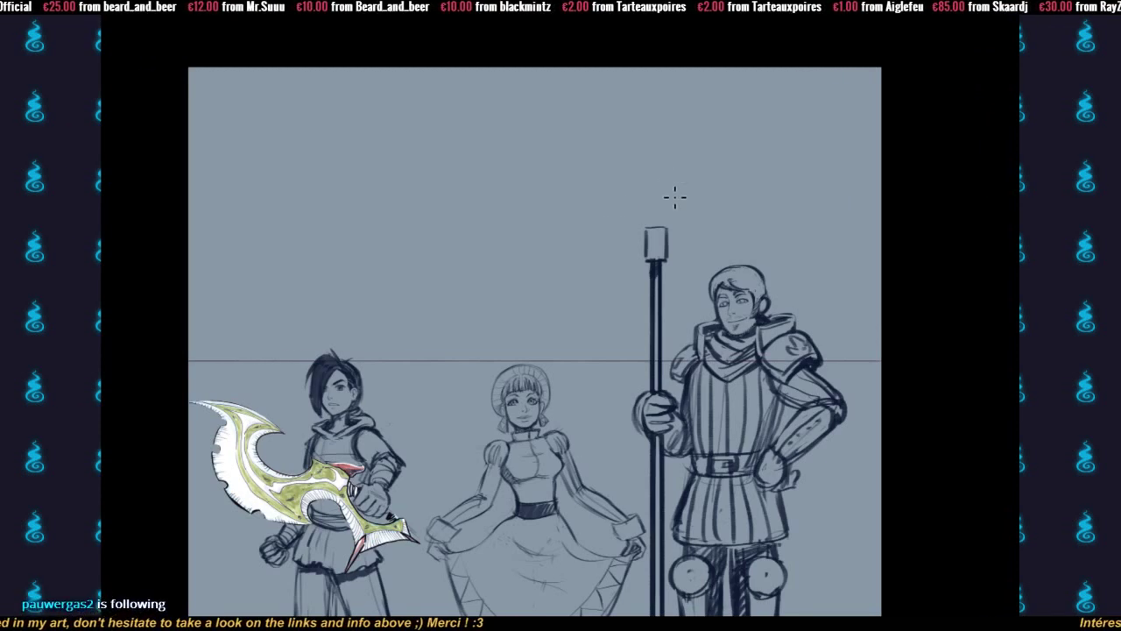
mouse_move(644, 214)
mouse_down()
mouse_move(653, 244)
mouse_move(663, 165)
mouse_move(648, 212)
mouse_move(661, 178)
mouse_move(656, 191)
mouse_up()
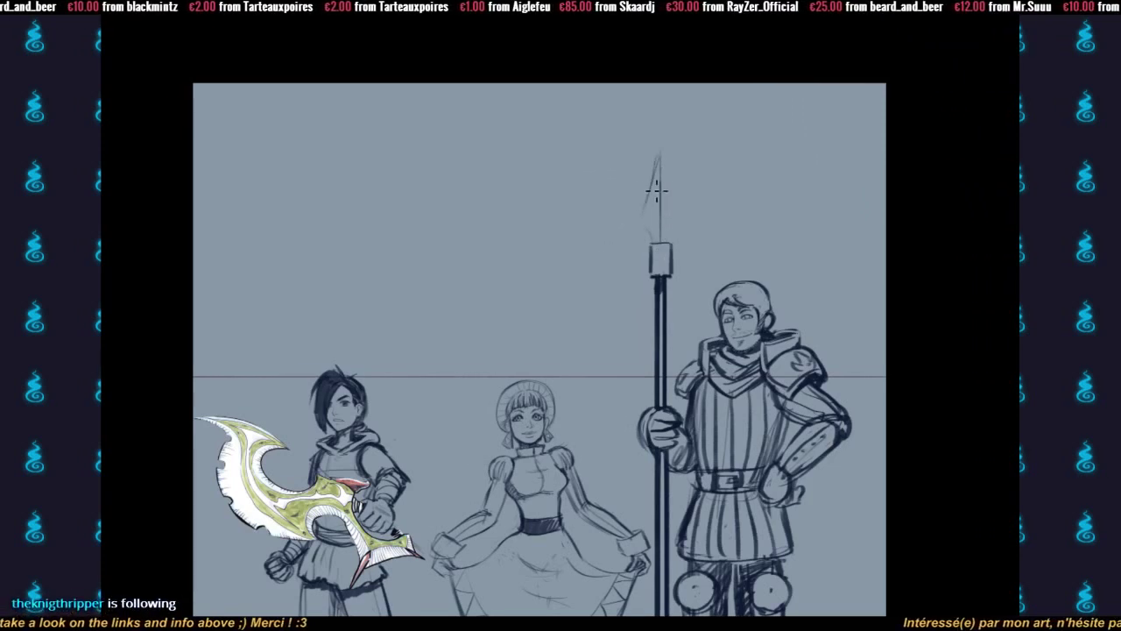
drag(681, 227, 671, 241)
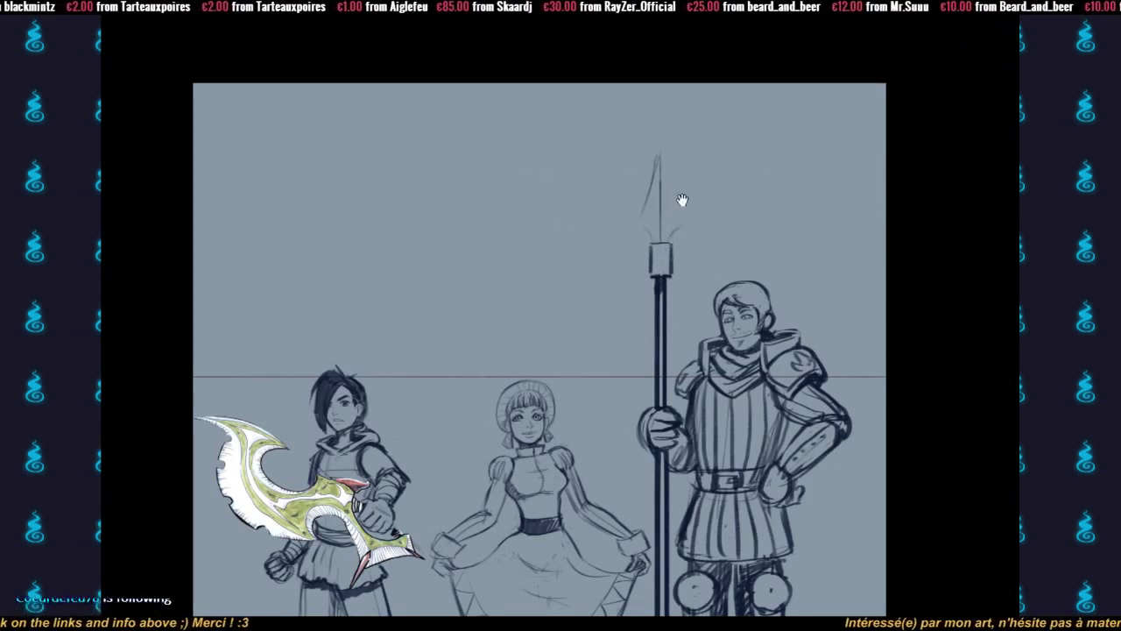
mouse_move(681, 201)
mouse_down()
mouse_move(679, 232)
mouse_move(663, 205)
mouse_move(666, 196)
mouse_move(681, 237)
mouse_move(667, 205)
mouse_up()
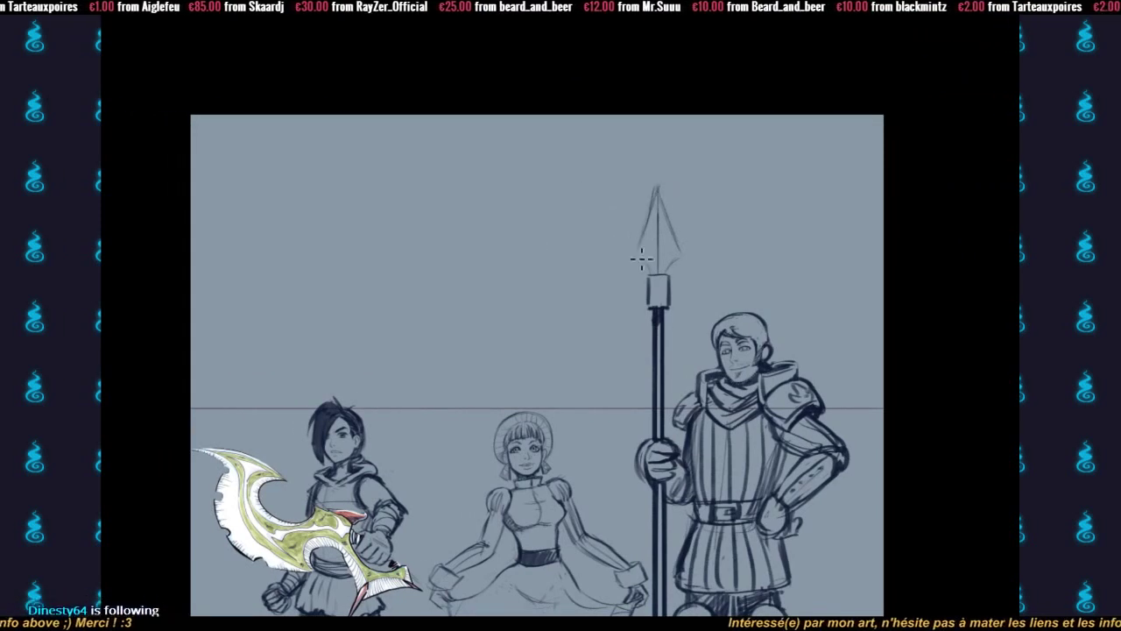
drag(656, 188, 635, 257)
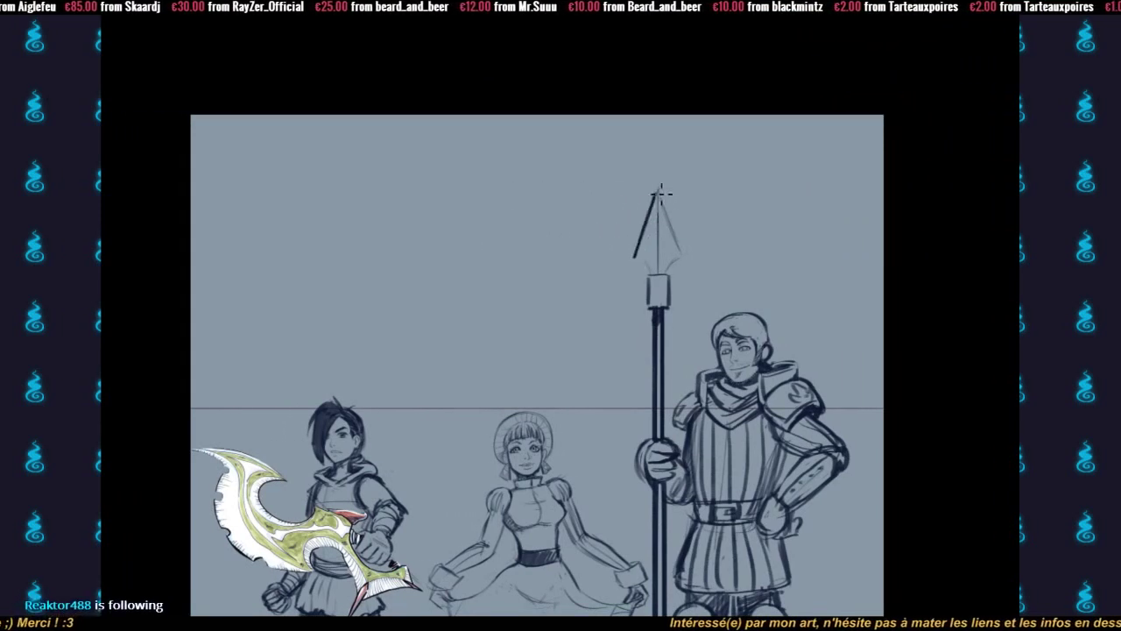
key(ctrl+z)
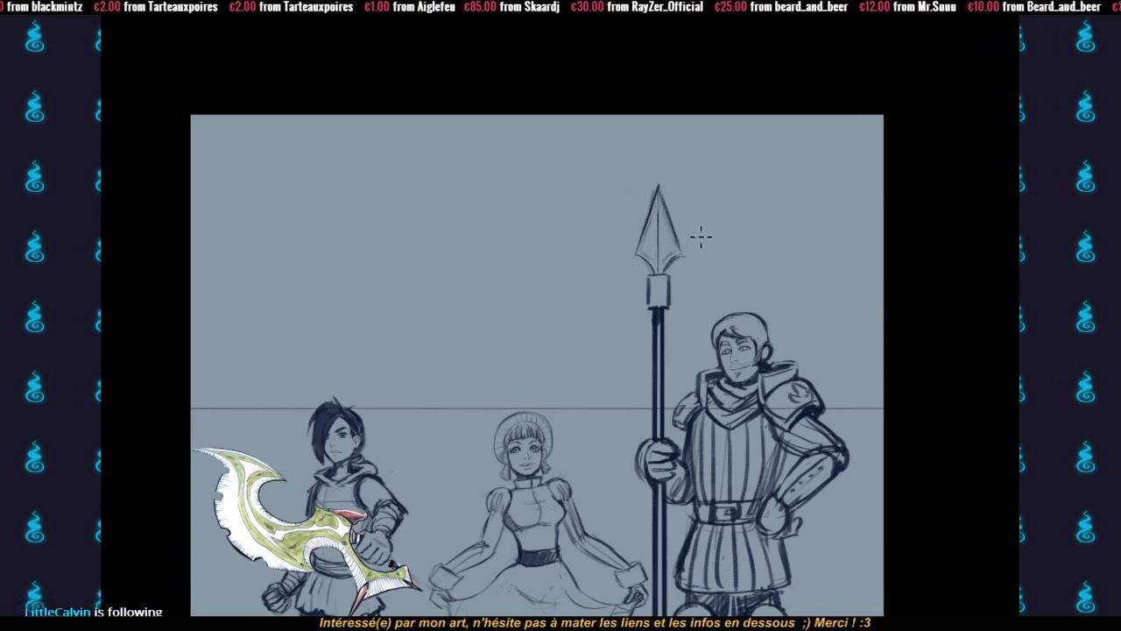
scroll(703, 307, down, 1)
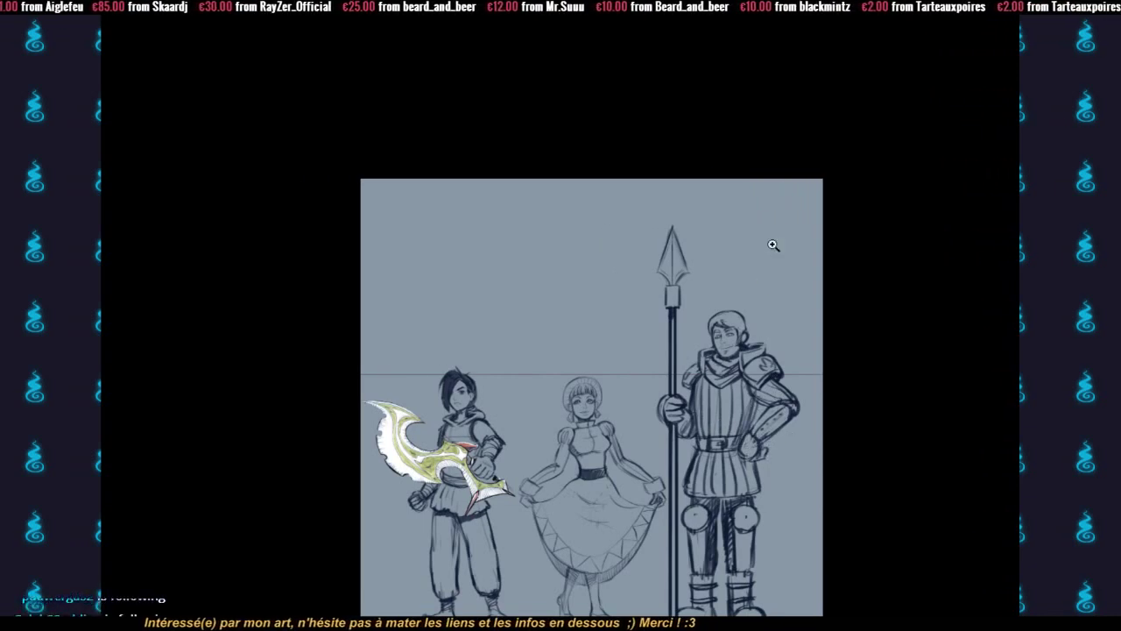
scroll(734, 420, down, 1)
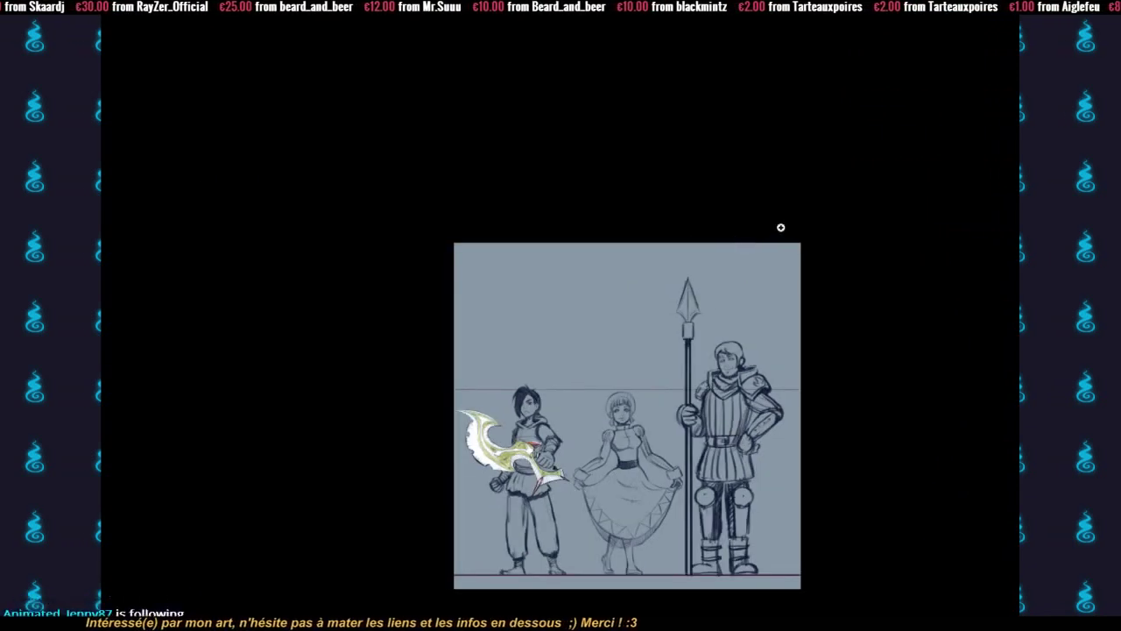
key(Tab)
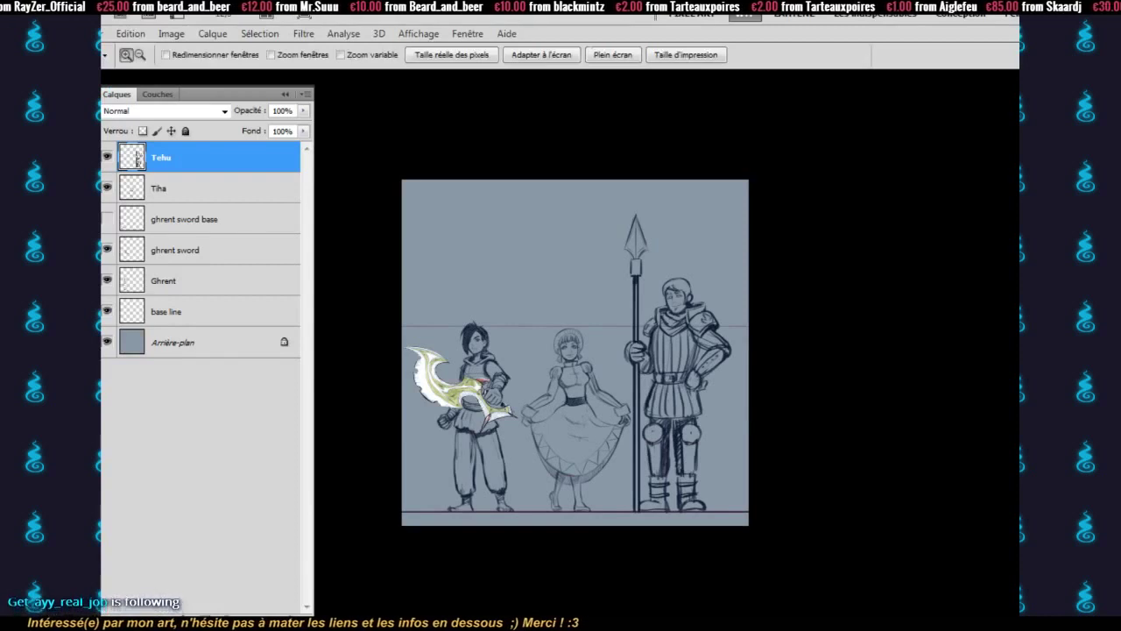
key(c)
key(g)
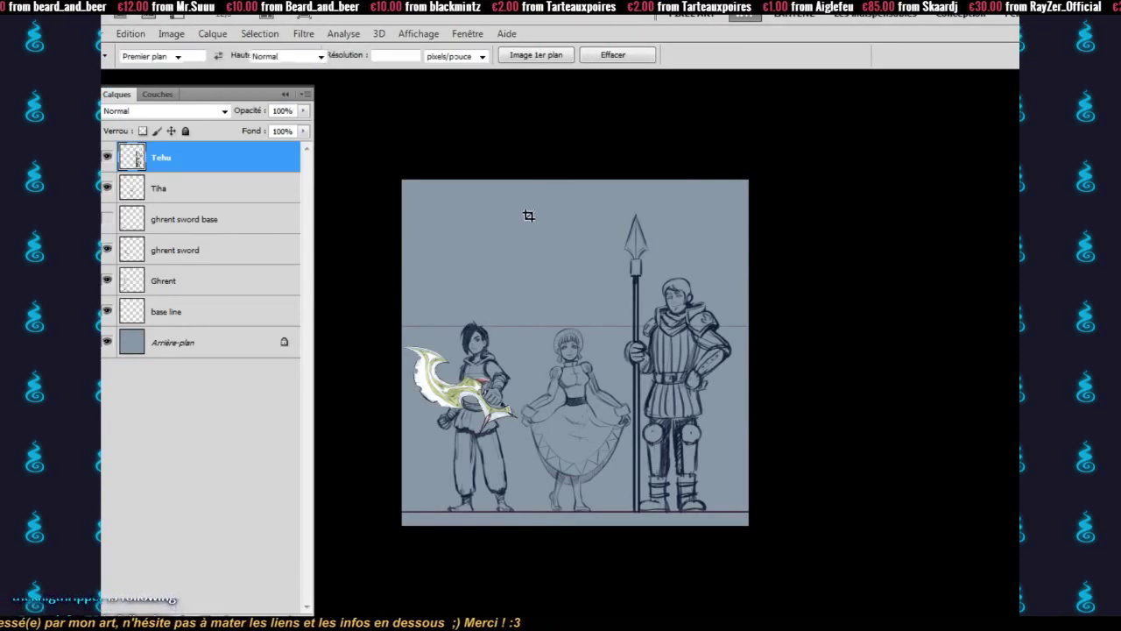
click(527, 220)
key(ctrl+z)
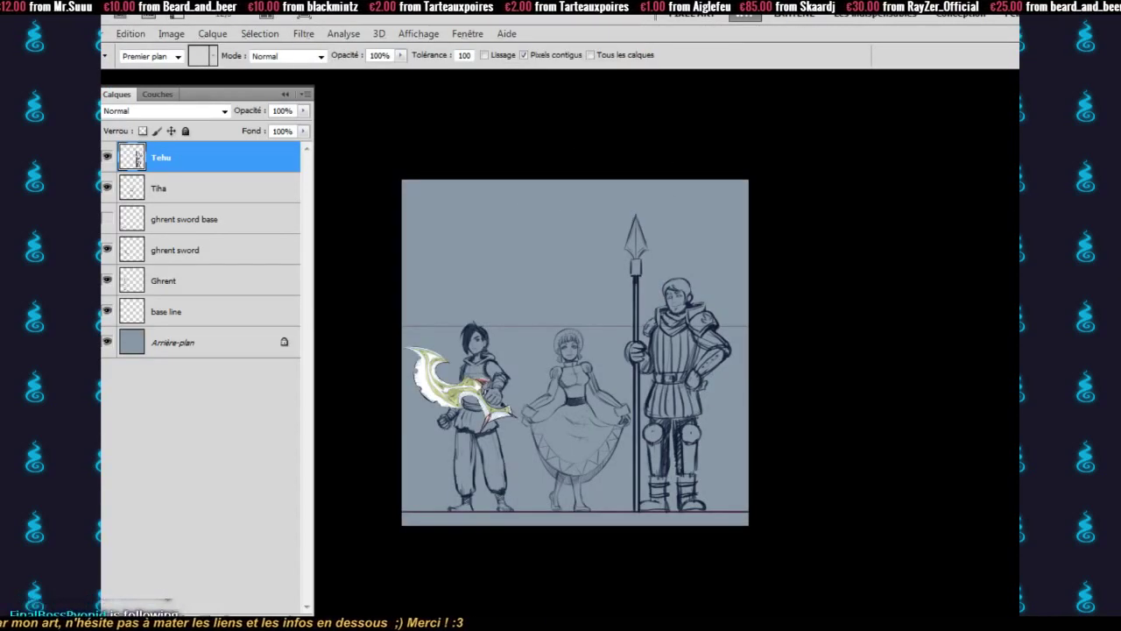
key(c)
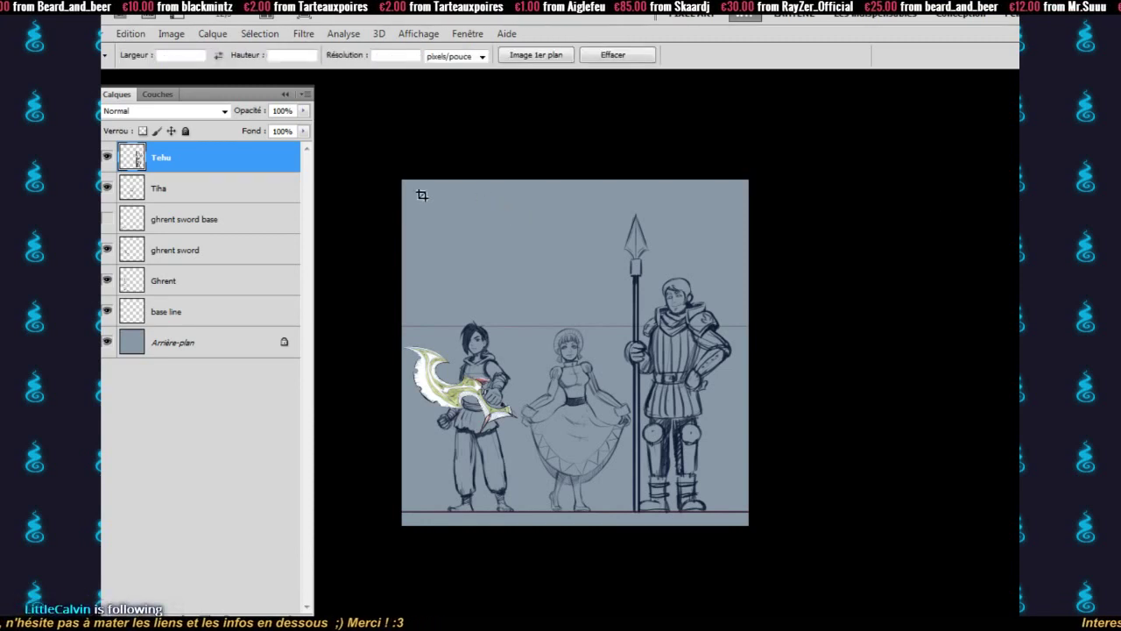
mouse_move(401, 193)
mouse_down()
mouse_move(712, 349)
mouse_move(871, 541)
mouse_up()
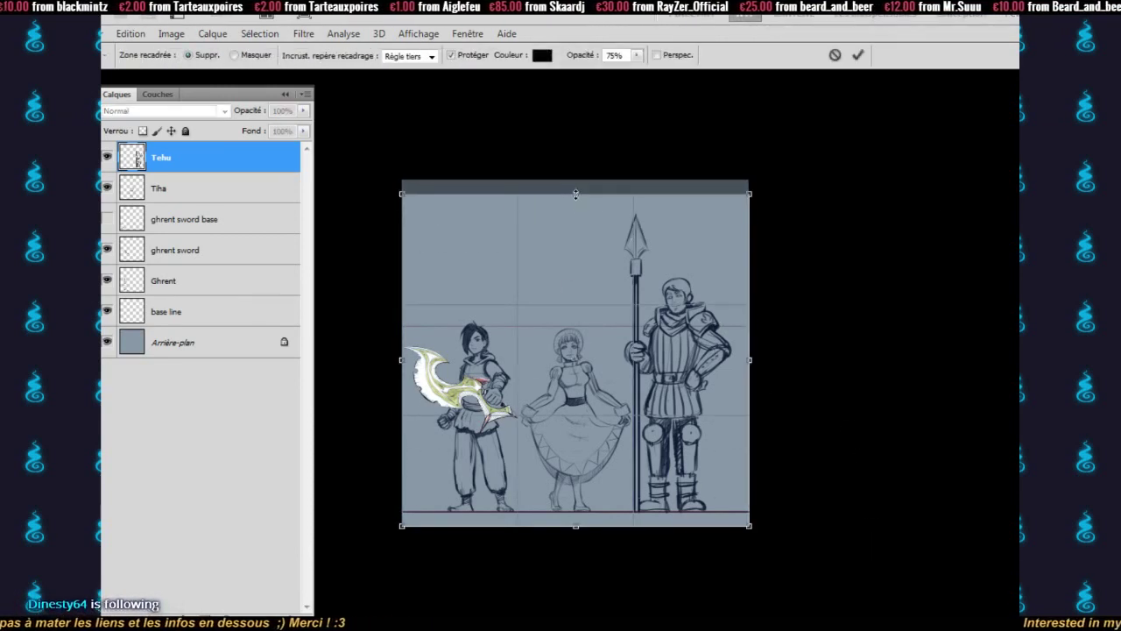
drag(580, 196, 580, 201)
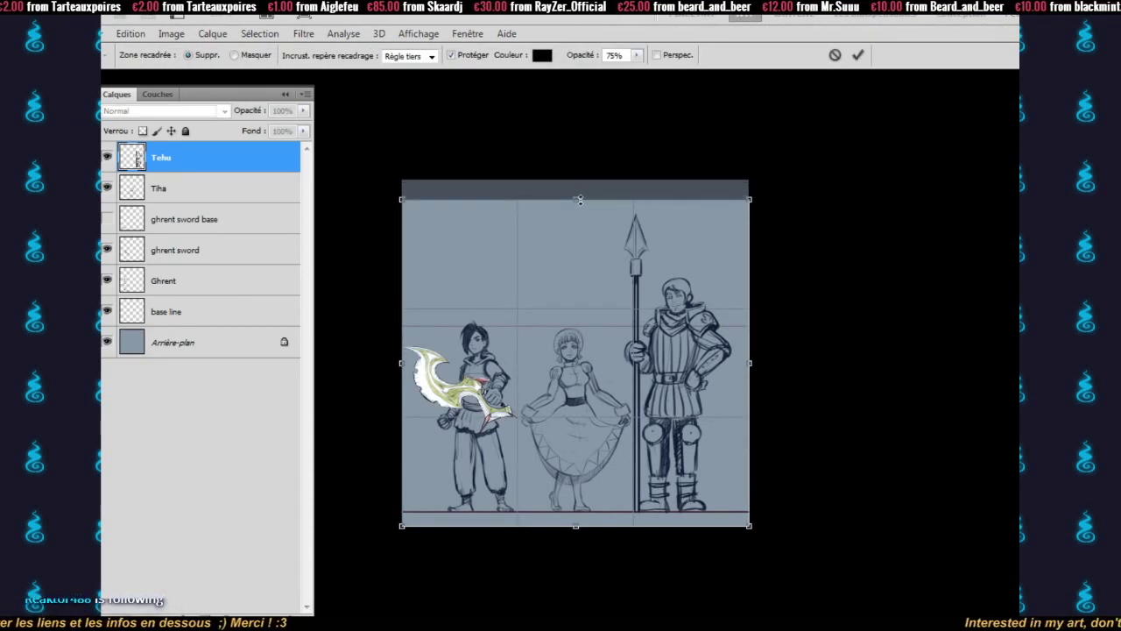
key(Escape)
- Try to extend the canvas to the right of Tehu with the Crop tool to nearly double its width
drag(759, 515, 876, 567)
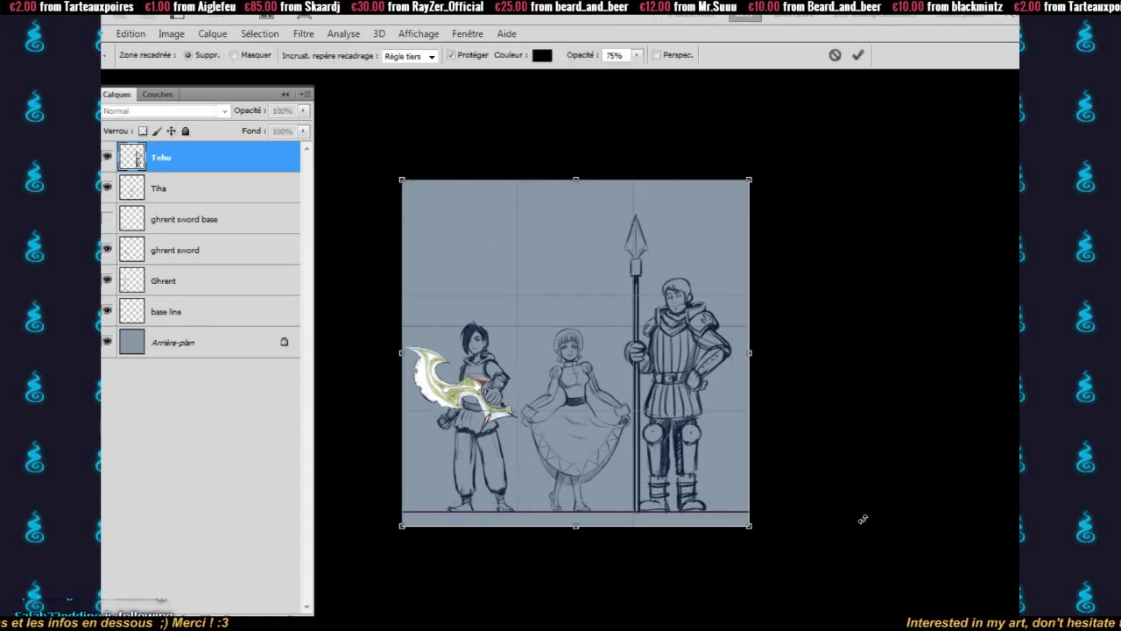
drag(750, 354, 1031, 353)
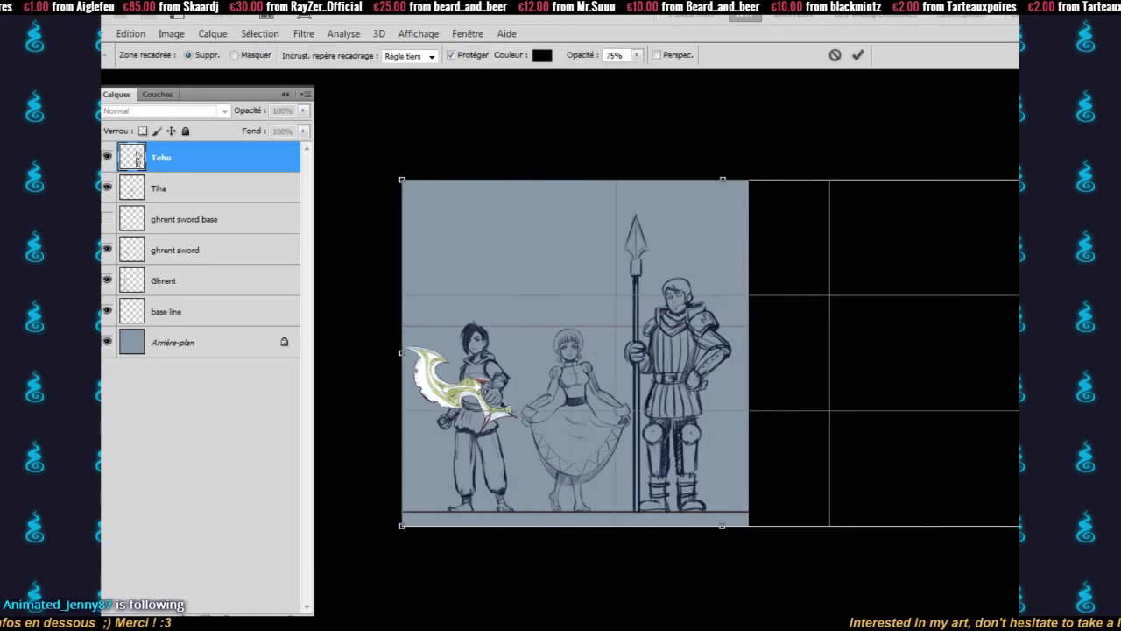
key(Return)
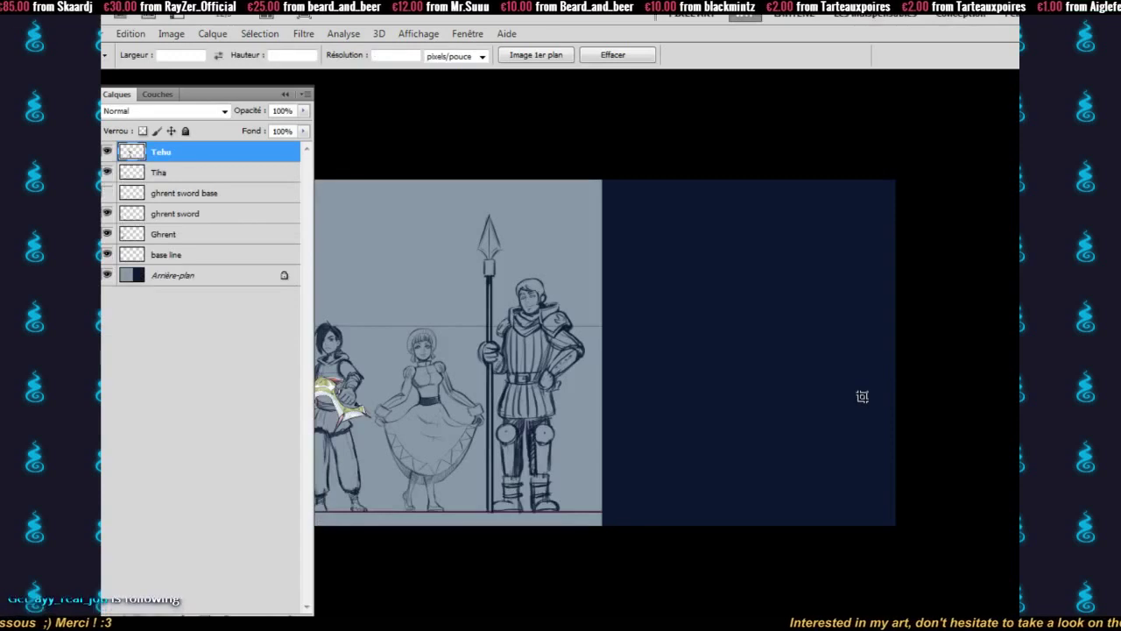
key(ctrl+z)
- Extend the canvas beyond Tehu's side to about double its width, with the added area in the same blue-grey as the background
drag(441, 172, 892, 580)
drag(746, 353, 1020, 351)
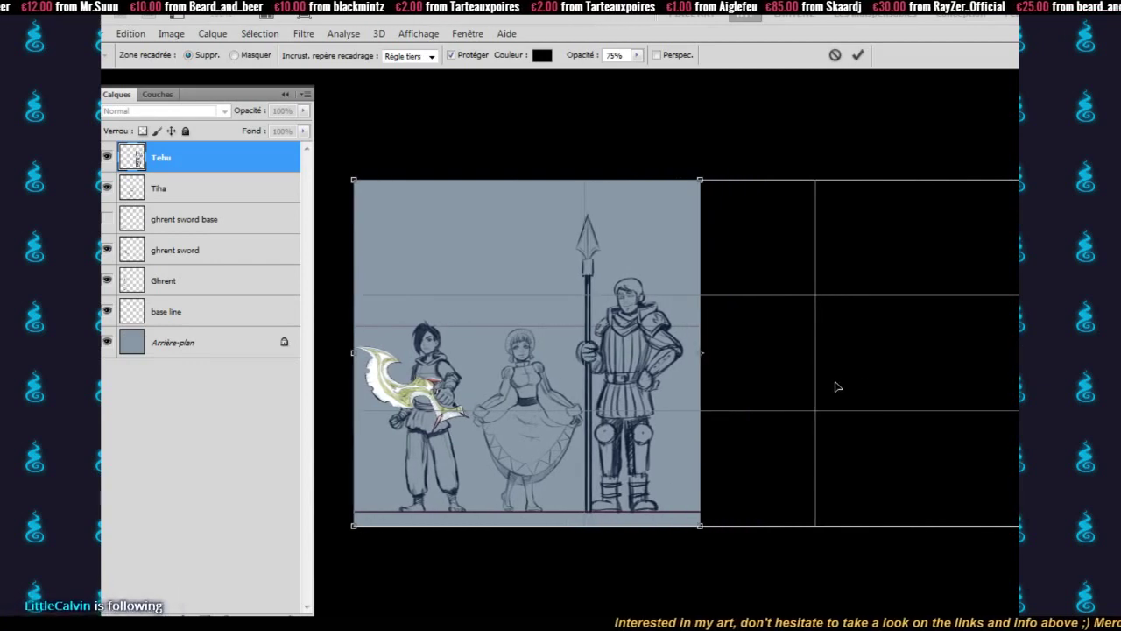
key(Return)
- Stretch the base line layer horizontally to 199.54% so its guide lines reach the canvas's new edge
drag(598, 406, 737, 395)
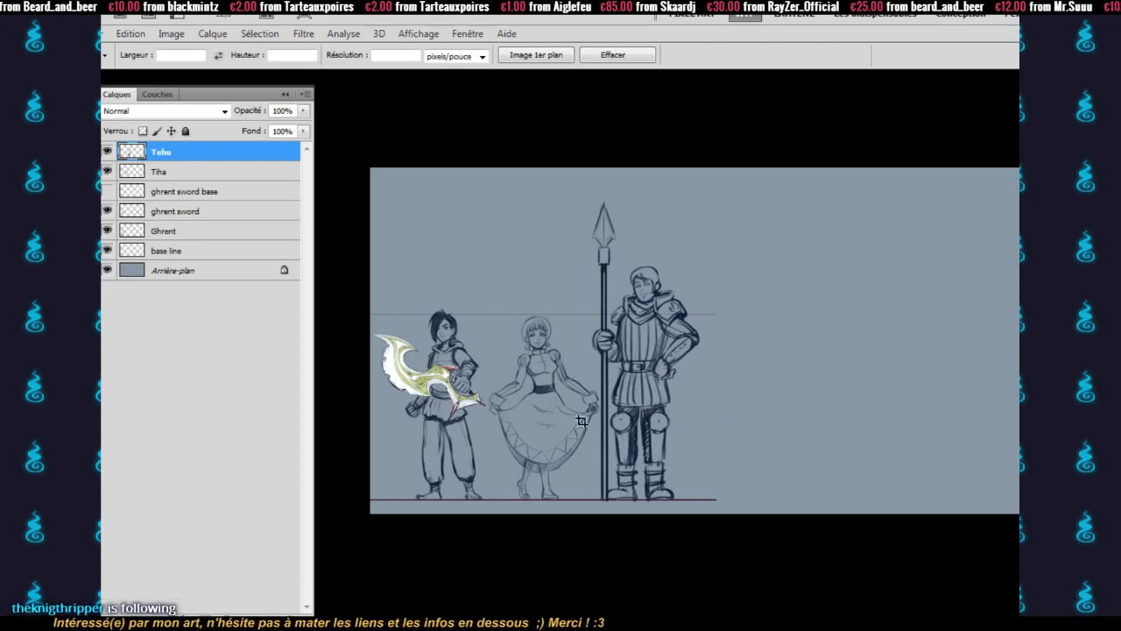
click(277, 253)
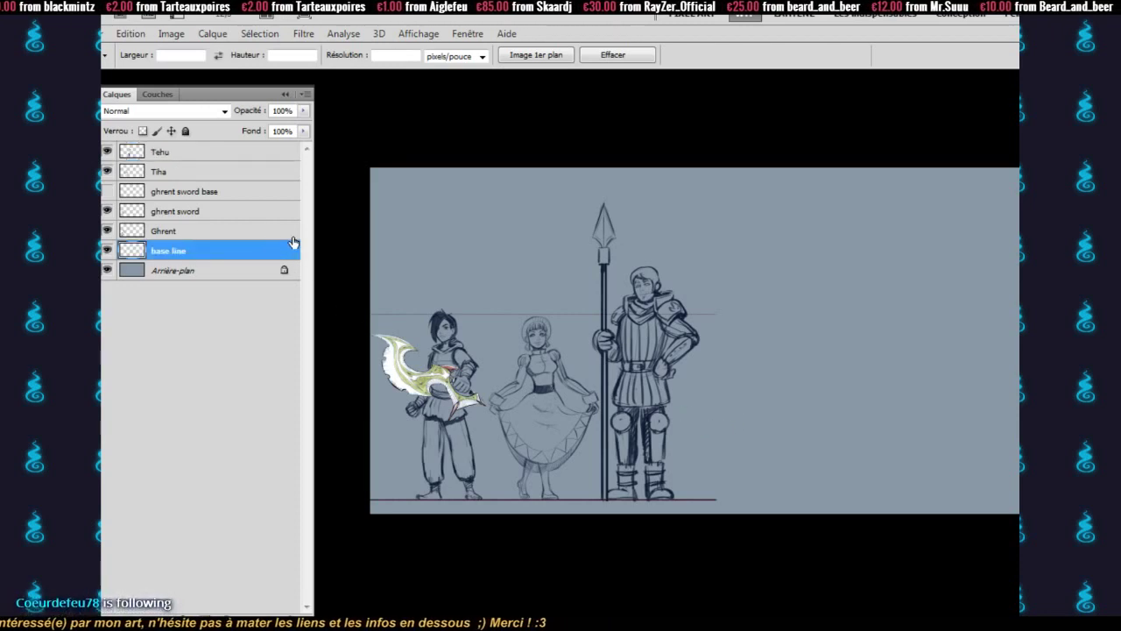
key(ctrl+t)
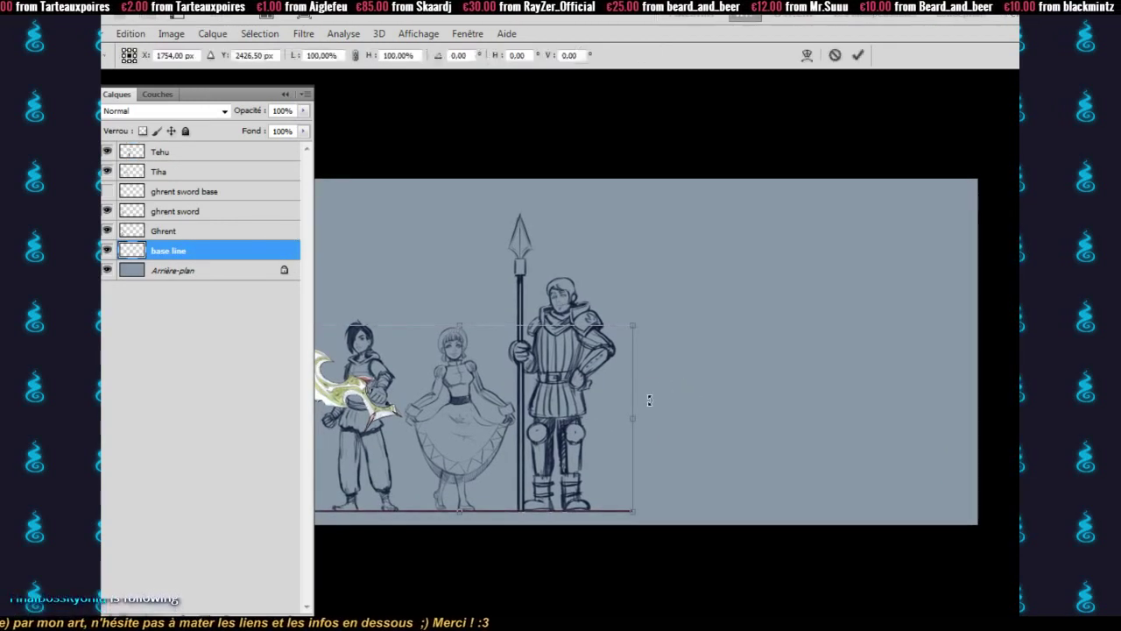
drag(641, 411, 986, 415)
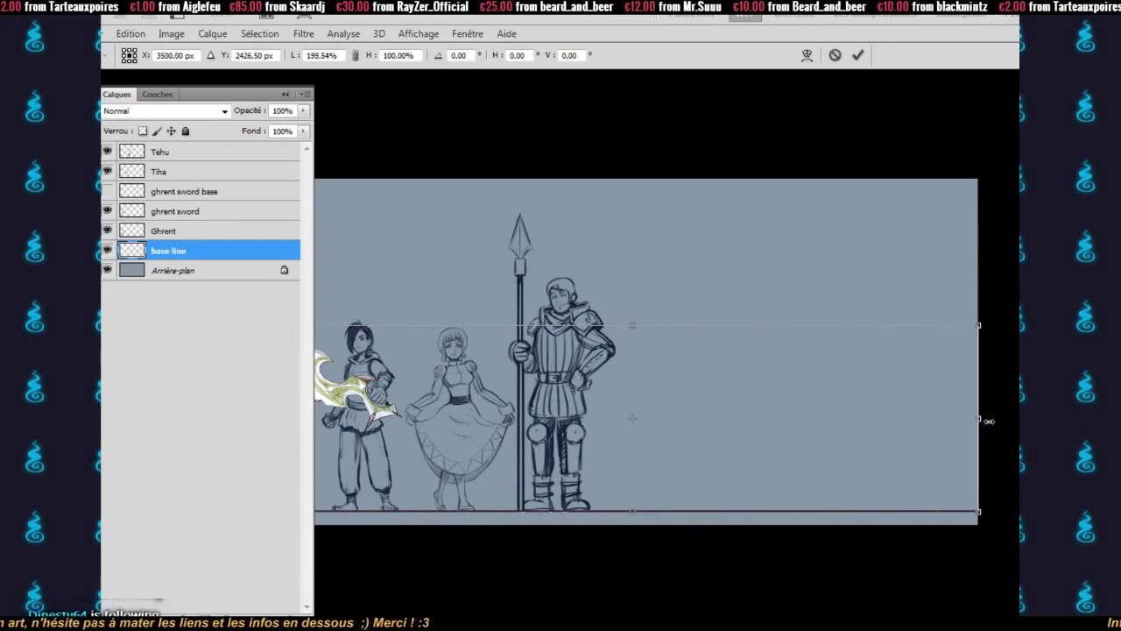
key(Return)
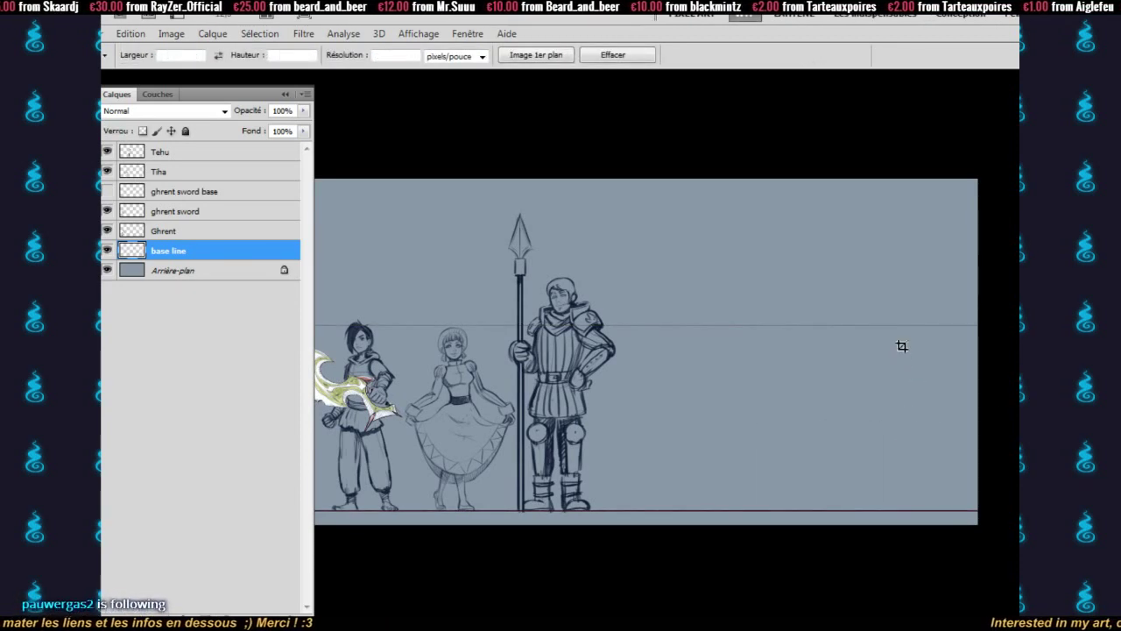
- Switch to the Brush tool, hide the interface panels and frame the three characters at full height
key(b)
mouse_move(731, 346)
mouse_down()
mouse_move(768, 371)
mouse_move(758, 378)
mouse_up()
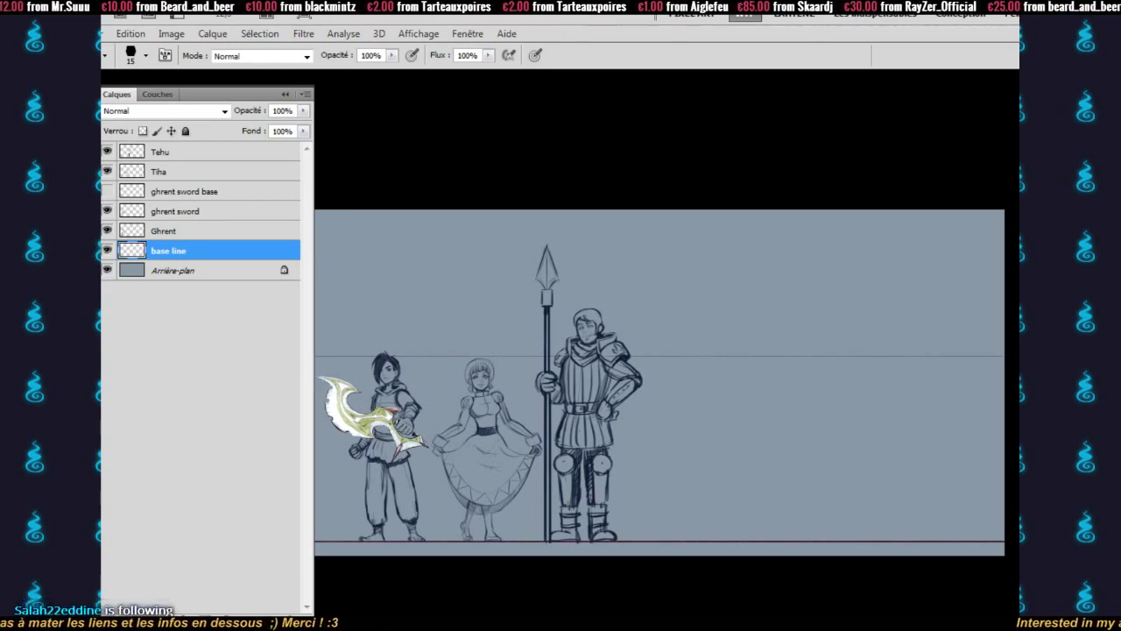
ctrl+click(531, 415)
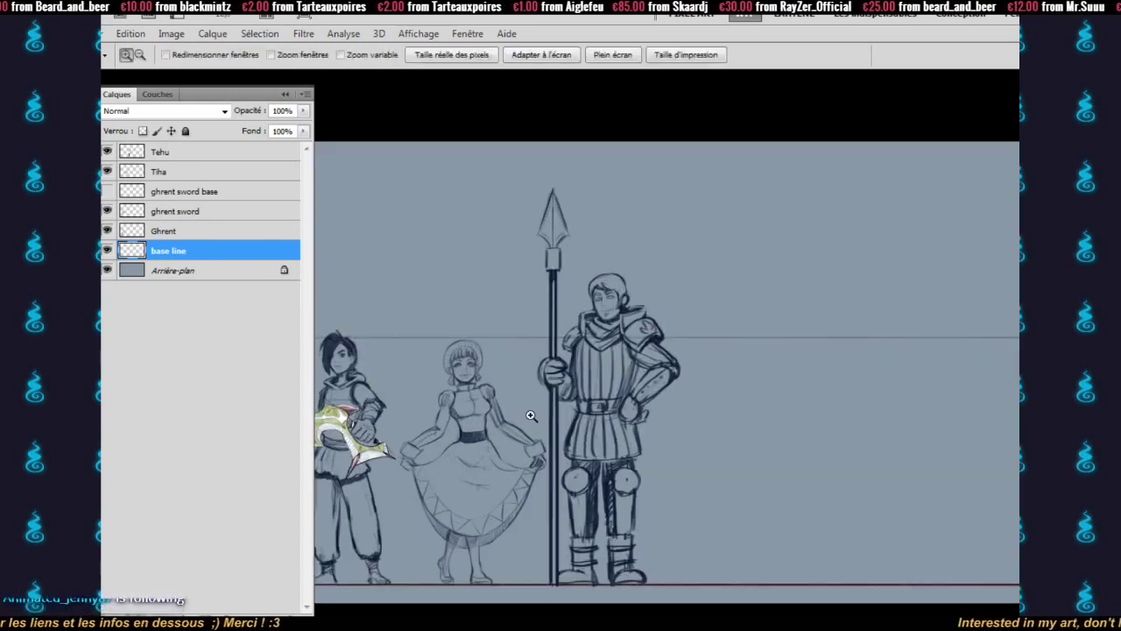
drag(486, 460, 671, 419)
ctrl+click(636, 423)
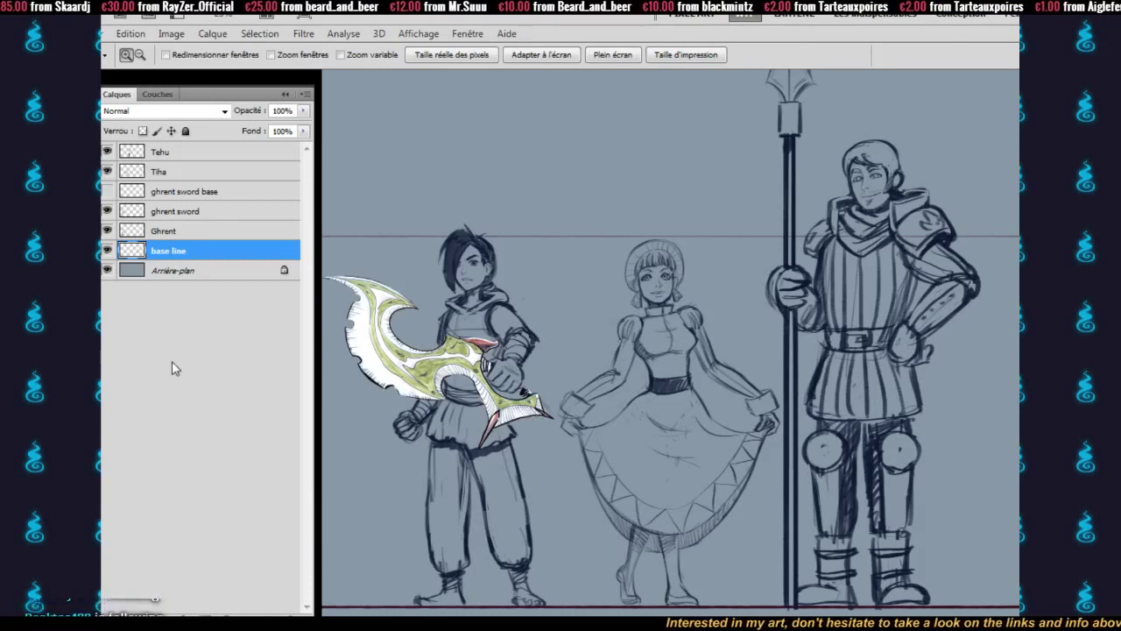
key(f)
drag(517, 359, 399, 431)
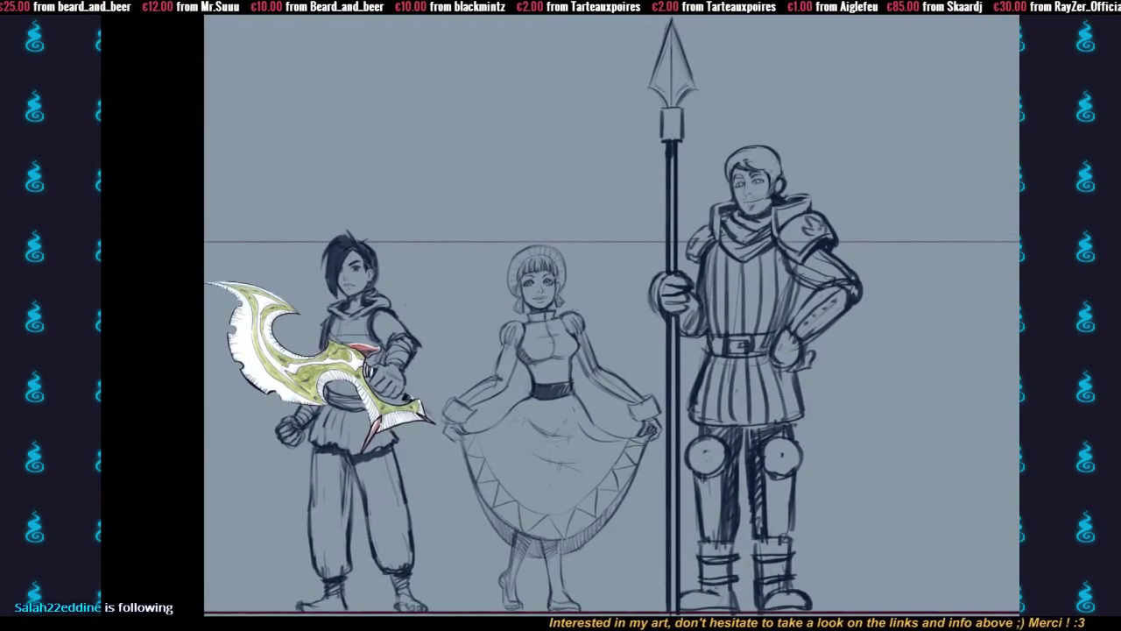
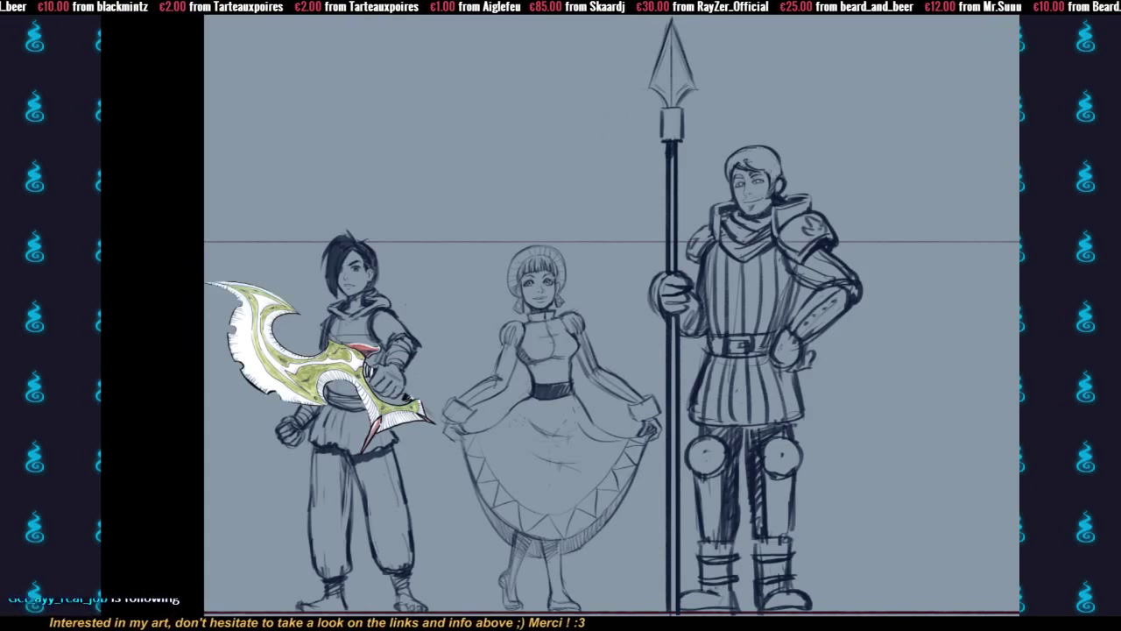
- Create a new layer named Mirhyela above the Tehu layer
drag(848, 480, 673, 474)
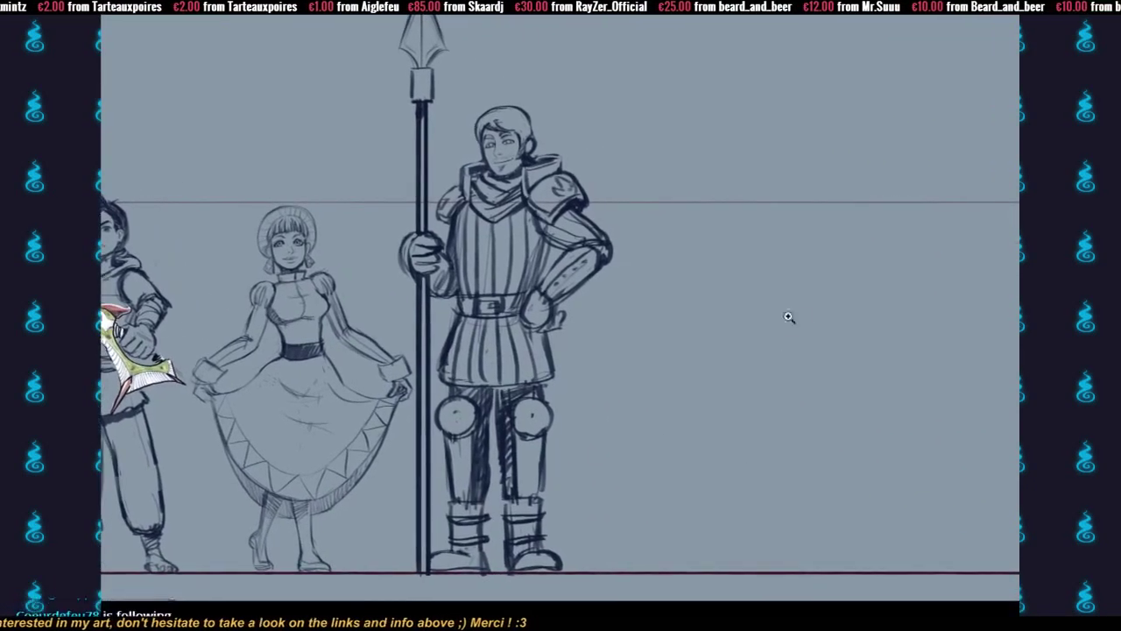
drag(762, 272, 742, 300)
drag(717, 200, 713, 221)
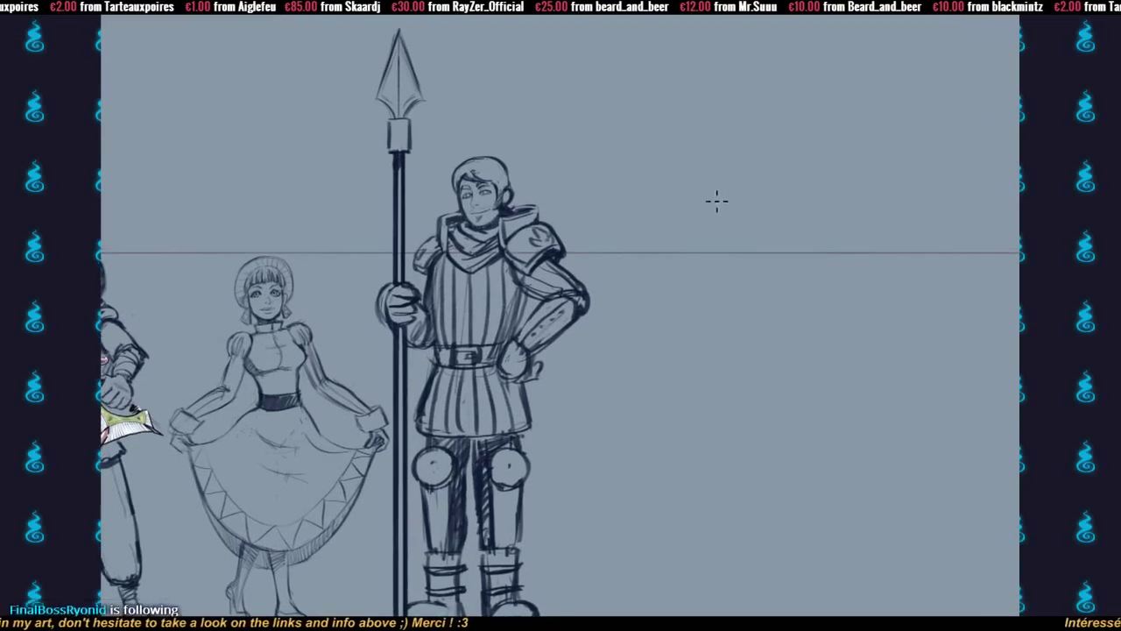
key(ctrl+t)
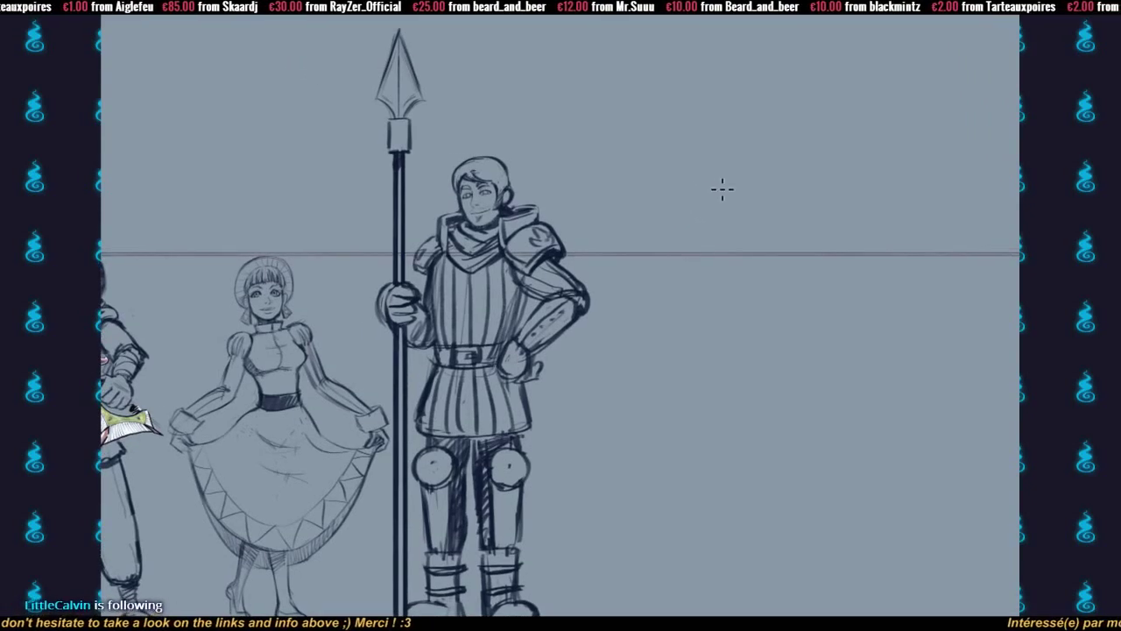
key(f)
click(248, 154)
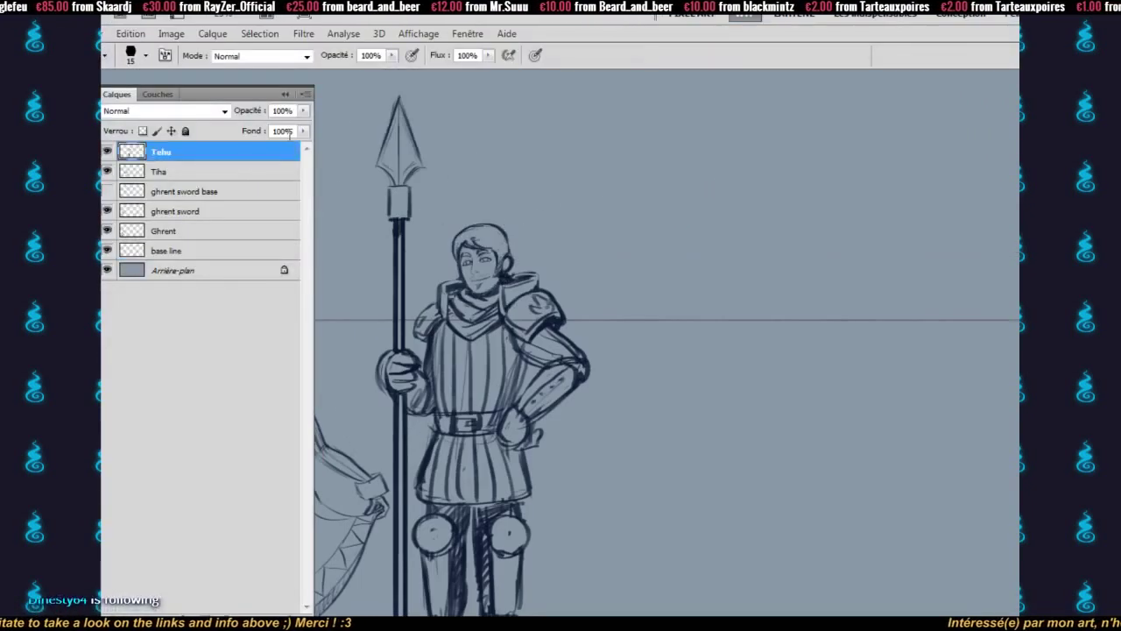
key(ctrl+shift+n)
text(M)
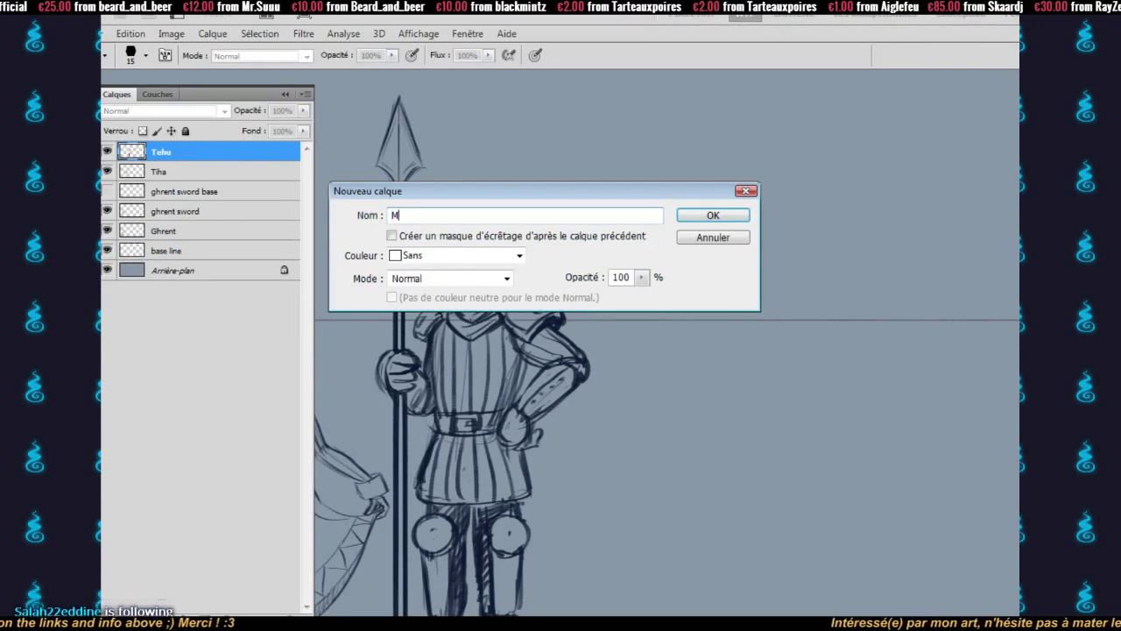
text(irhyel)
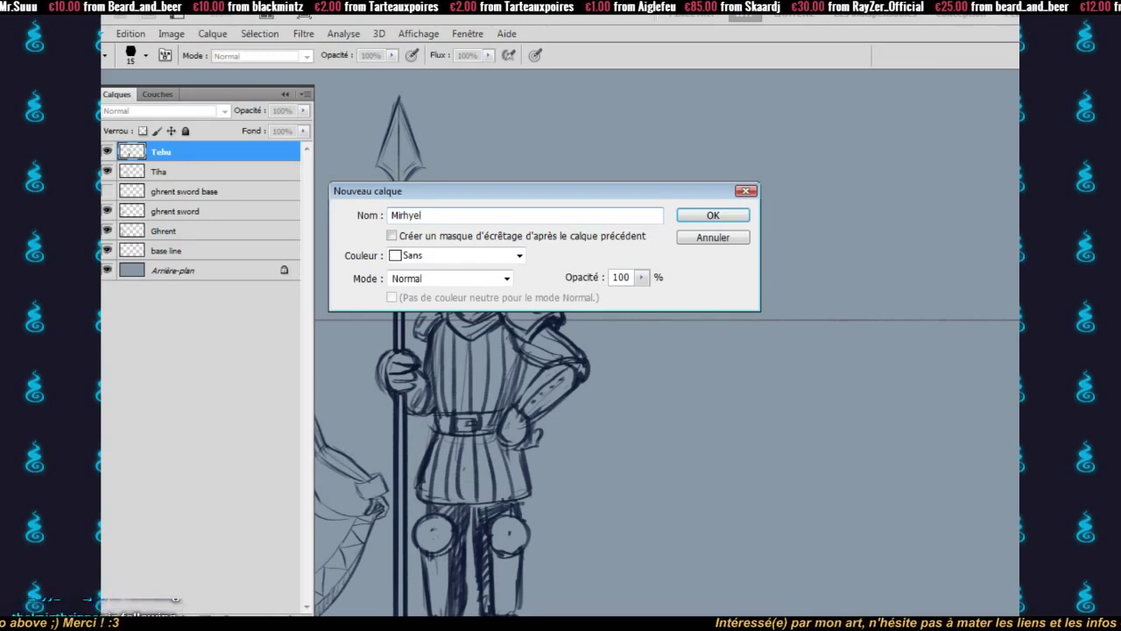
text(a)
key(Return)
- Sketch the new figure's vertical centre line and slanted shoulder line in the empty space beside Tehu
drag(763, 381, 703, 323)
key(f)
drag(711, 368, 690, 396)
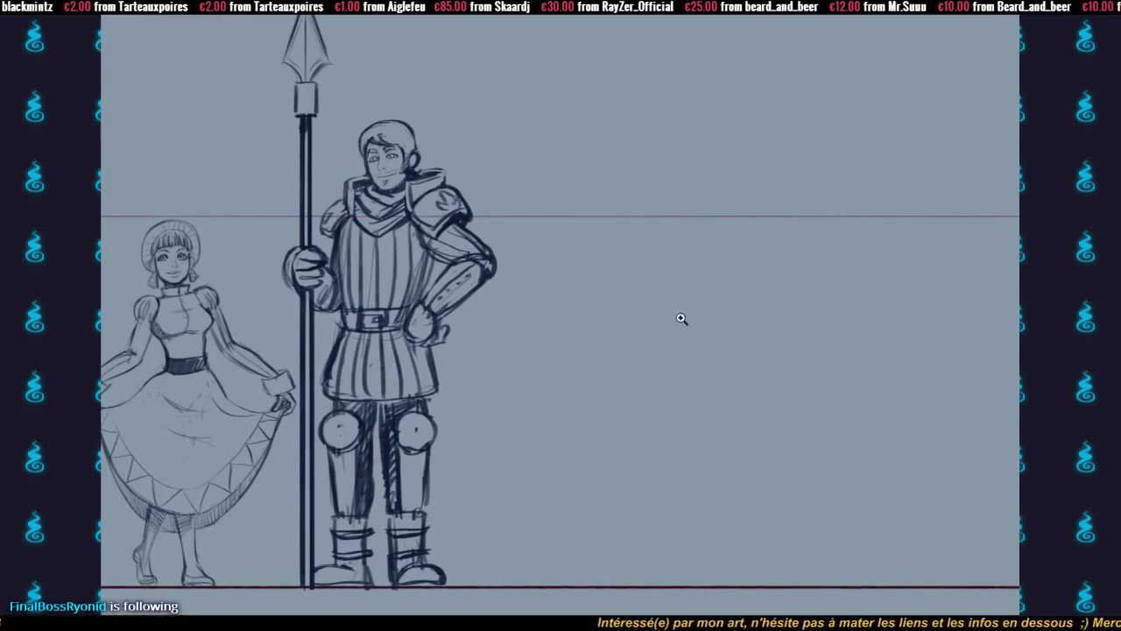
drag(674, 175, 661, 383)
key(ctrl+z)
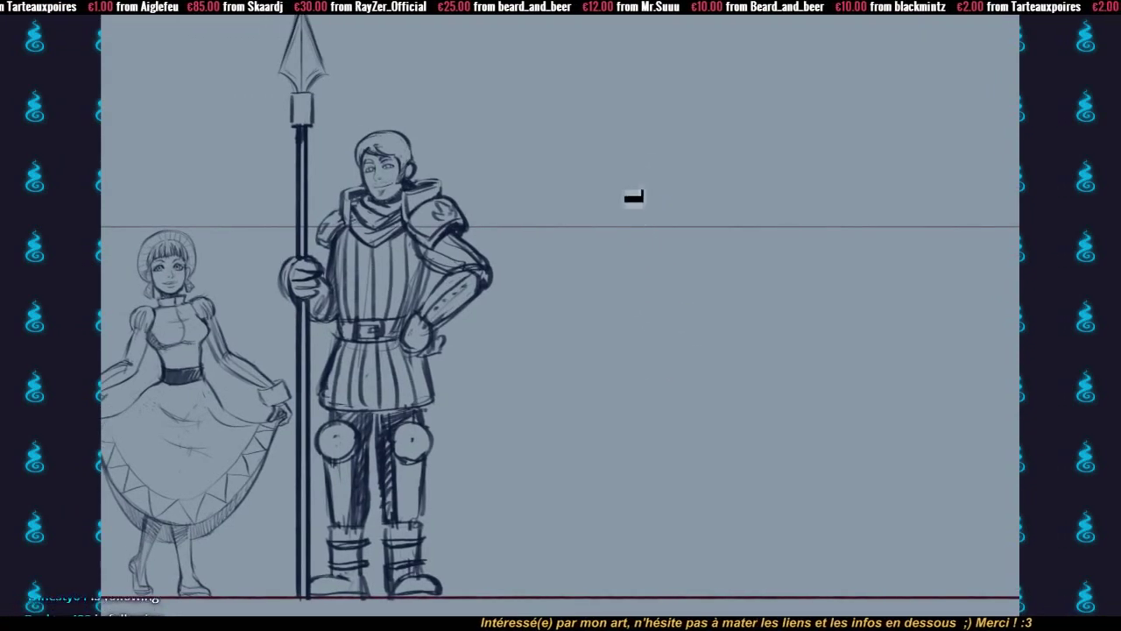
drag(631, 197, 658, 412)
key(Tab)
mouse_move(581, 181)
mouse_down()
mouse_move(682, 195)
mouse_move(668, 232)
mouse_up()
key(f)
key(f)
- Rough in the sides of the new figure's torso, tapering to a short horizontal waist line
mouse_move(584, 218)
mouse_down()
mouse_move(635, 315)
mouse_move(590, 241)
mouse_move(619, 216)
mouse_move(615, 225)
mouse_move(681, 238)
mouse_move(701, 313)
mouse_up()
key(ctrl+z)
drag(690, 267, 692, 329)
mouse_move(629, 302)
mouse_down()
mouse_move(638, 343)
mouse_move(682, 334)
mouse_up()
drag(634, 339, 690, 340)
- Sketch both legs as long lines spreading from the waist down towards the base line
mouse_move(668, 392)
mouse_down()
mouse_move(658, 393)
mouse_move(664, 357)
mouse_move(576, 560)
mouse_up()
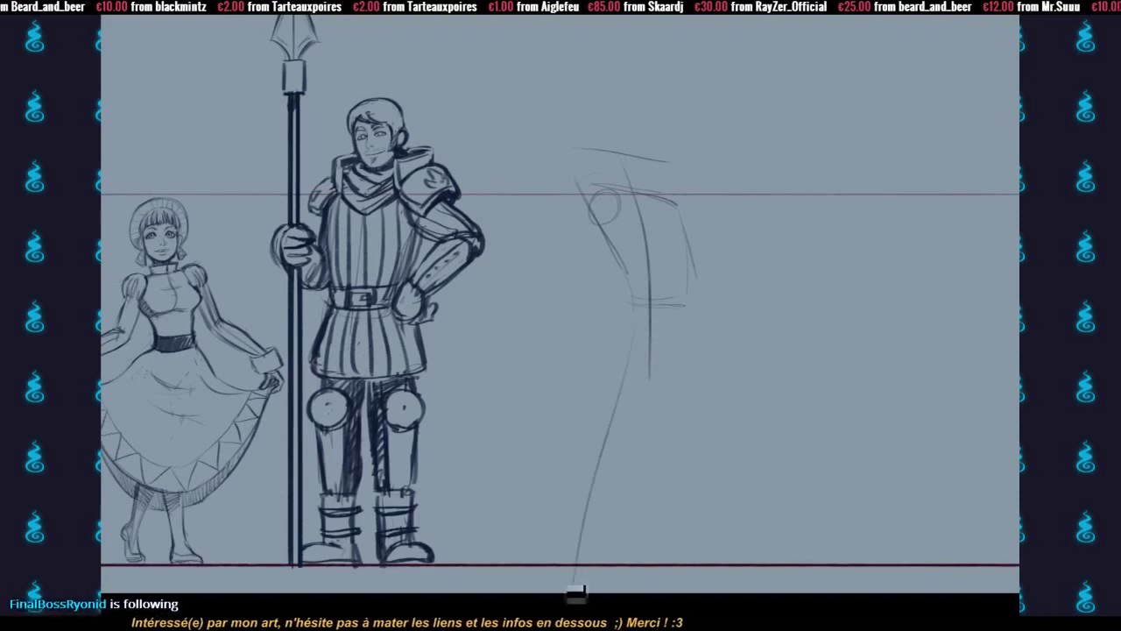
key(ctrl+z)
drag(648, 312, 580, 554)
drag(677, 313, 684, 548)
key(ctrl+z)
drag(676, 313, 704, 562)
key(ctrl+z)
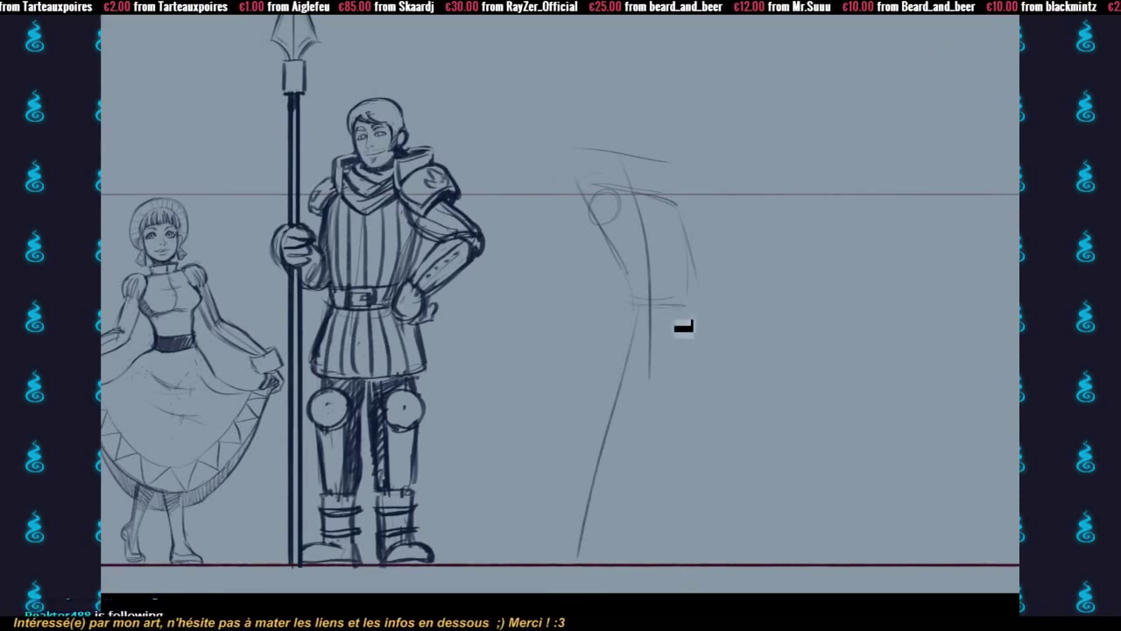
drag(680, 319, 699, 549)
drag(684, 370, 700, 403)
- Reinforce the shoulder circle and add the chest curve and pelvis lines to the torso
drag(679, 277, 682, 286)
mouse_move(620, 268)
mouse_down()
mouse_move(643, 247)
mouse_move(630, 266)
mouse_up()
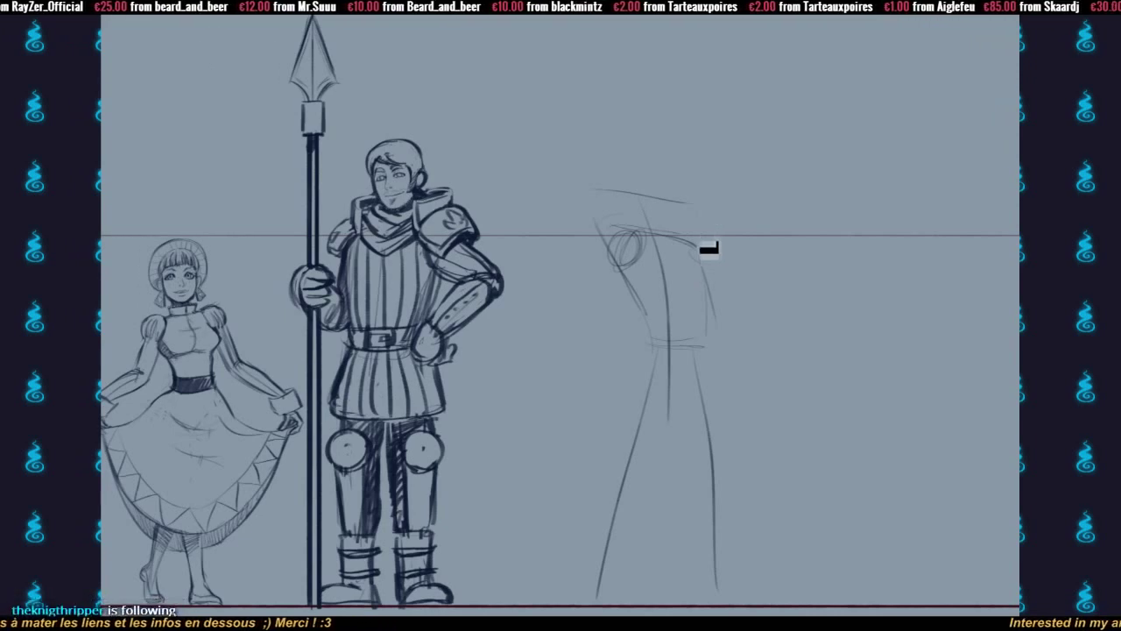
mouse_move(646, 281)
mouse_down()
mouse_move(706, 288)
mouse_move(689, 268)
mouse_move(706, 297)
mouse_move(686, 258)
mouse_move(707, 326)
mouse_move(698, 291)
mouse_move(701, 352)
mouse_move(698, 289)
mouse_move(681, 358)
mouse_move(663, 369)
mouse_move(654, 352)
mouse_move(638, 388)
mouse_move(666, 392)
mouse_move(669, 364)
mouse_move(676, 391)
mouse_move(691, 376)
mouse_move(654, 379)
mouse_up()
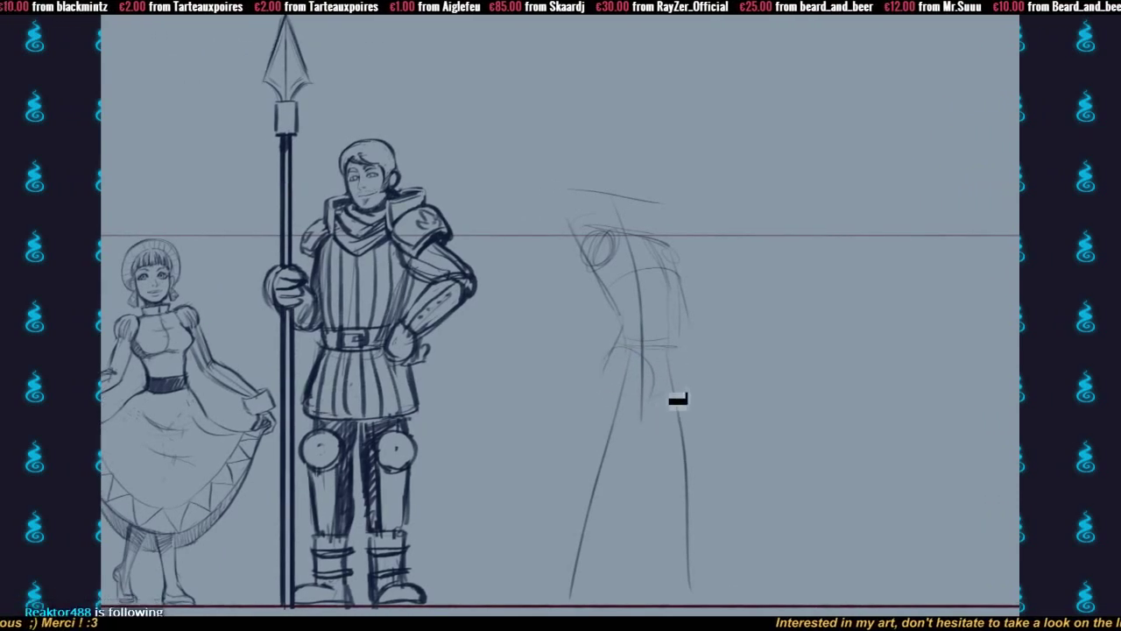
drag(692, 416, 690, 357)
- Build up the outer and inner contours of the straighter leg, the one farther from Tehu
drag(678, 314, 684, 491)
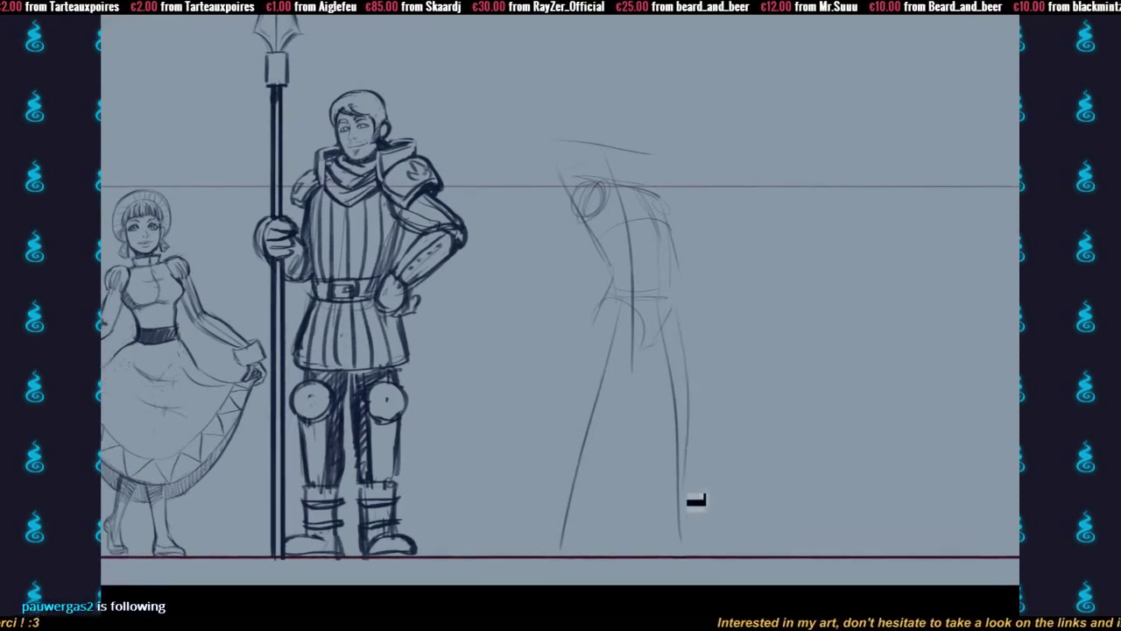
drag(675, 434, 650, 346)
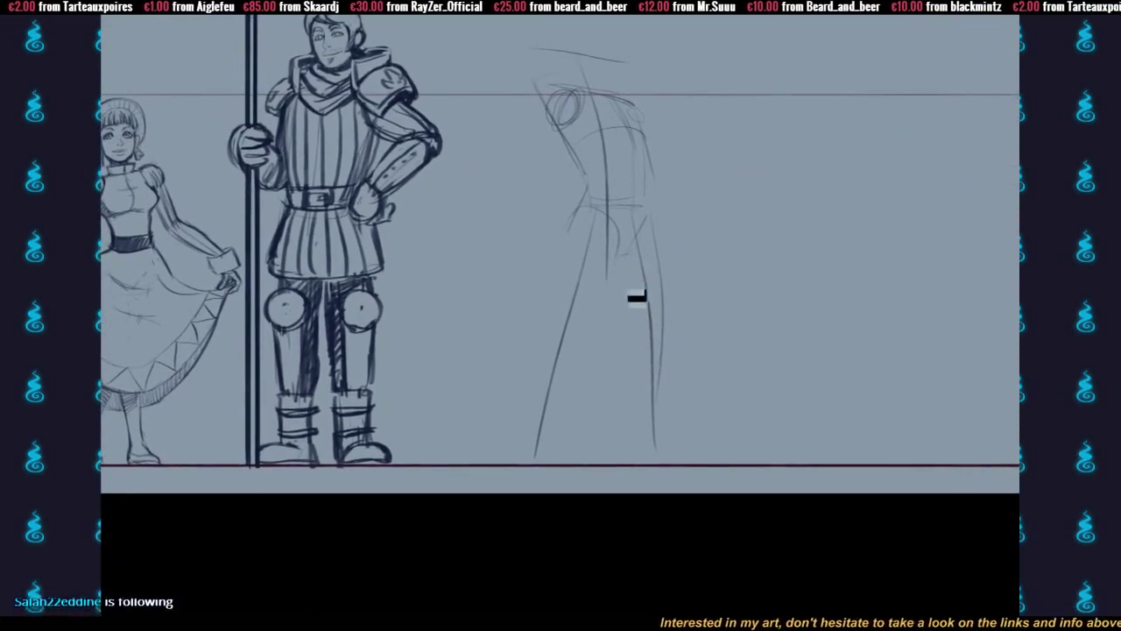
drag(634, 301, 651, 430)
drag(666, 370, 658, 460)
drag(604, 280, 621, 319)
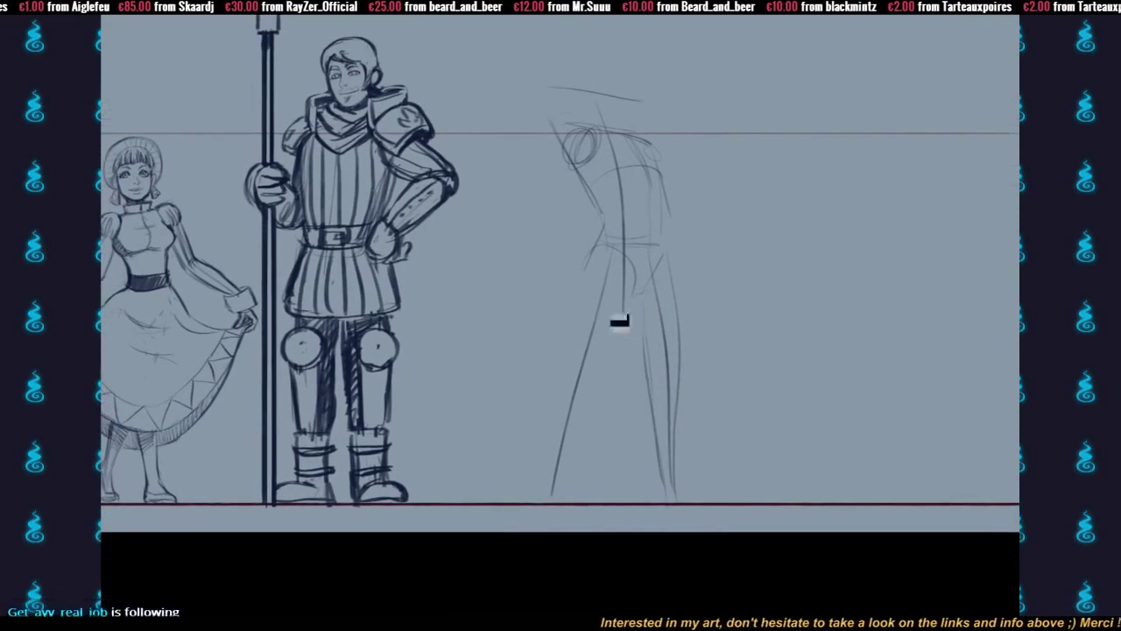
- Draw the outer and inner contours of the slanted leg nearest Tehu and define the inner thighs
drag(589, 285, 582, 390)
drag(637, 296, 570, 423)
drag(580, 381, 551, 493)
drag(582, 361, 558, 499)
drag(615, 348, 563, 484)
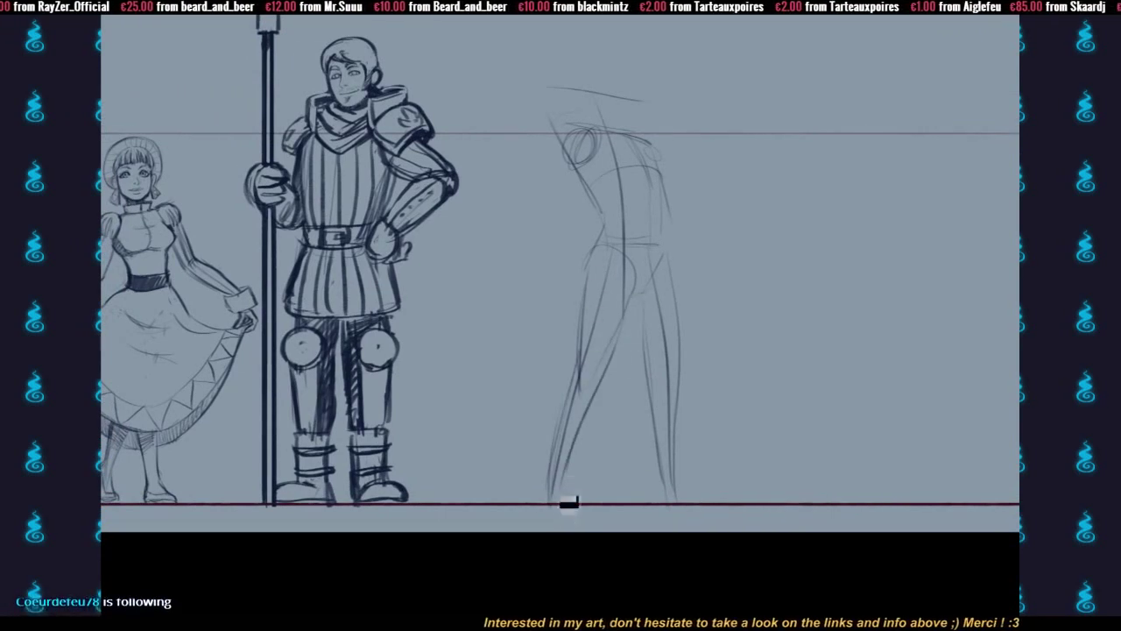
mouse_move(636, 299)
mouse_down()
mouse_move(569, 458)
mouse_move(670, 377)
mouse_up()
drag(663, 340, 664, 338)
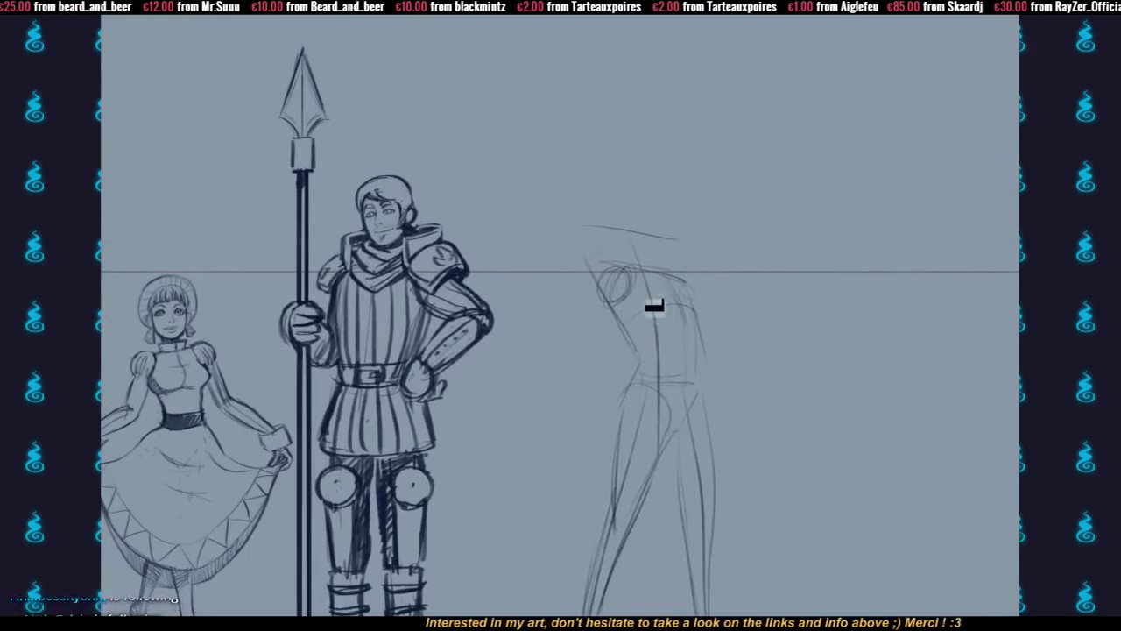
- Draw the arm nearest Tehu hanging beside the body, with upper arm, forearm and a loosely closed hand
mouse_move(593, 293)
mouse_down()
mouse_move(625, 329)
mouse_move(608, 357)
mouse_move(635, 311)
mouse_move(600, 372)
mouse_move(613, 277)
mouse_move(605, 308)
mouse_move(655, 274)
mouse_up()
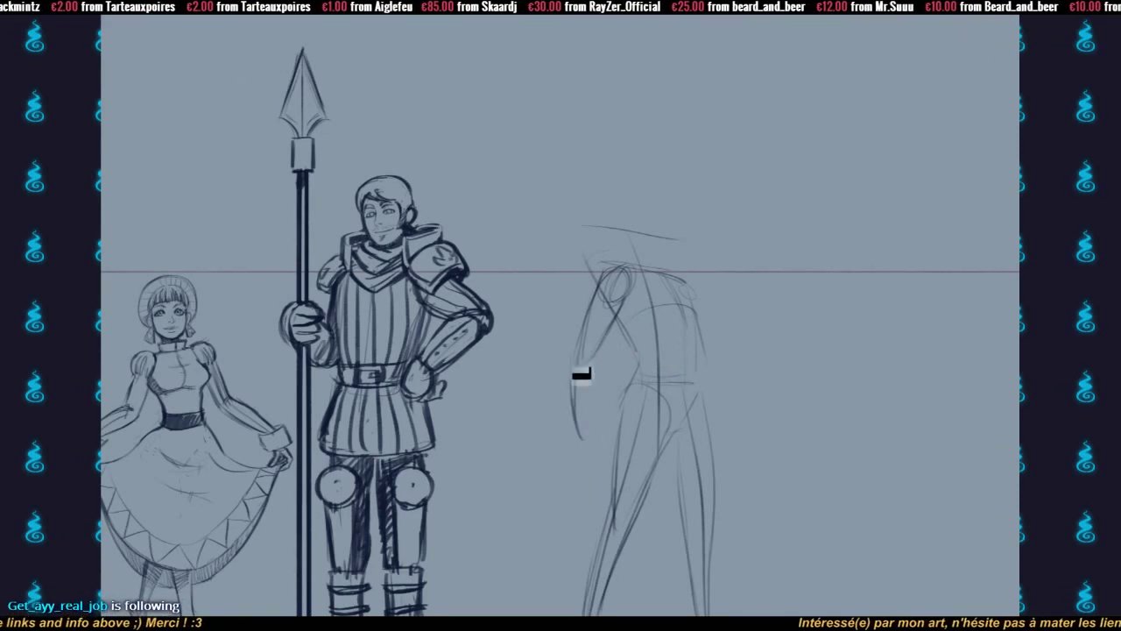
drag(603, 308, 579, 436)
drag(588, 350, 593, 434)
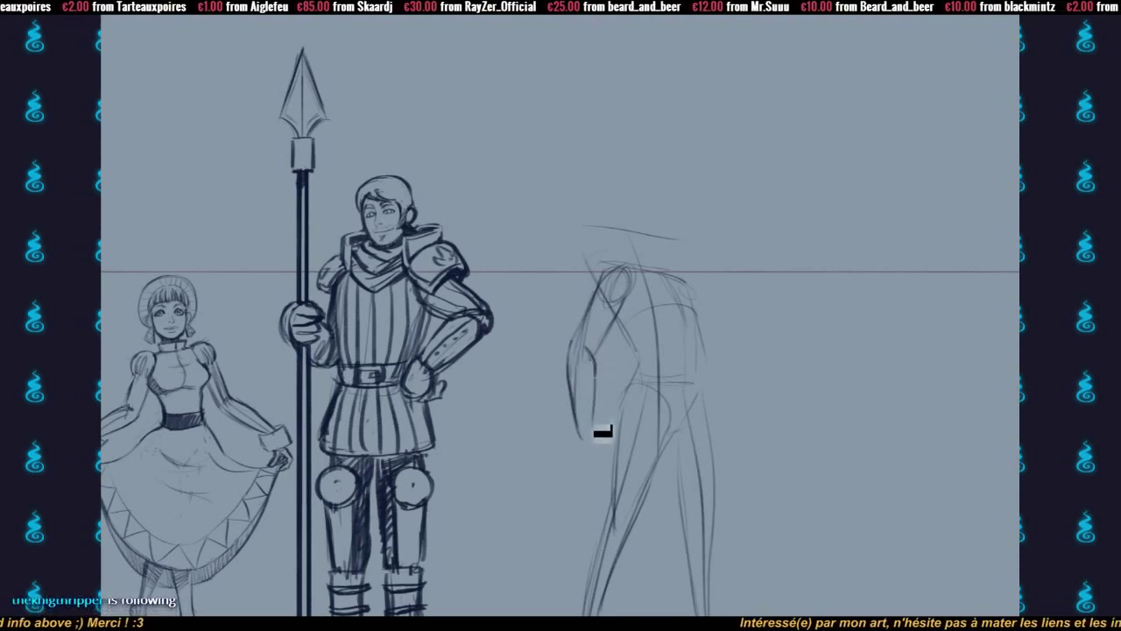
mouse_move(570, 377)
mouse_down()
mouse_move(605, 440)
mouse_move(579, 452)
mouse_up()
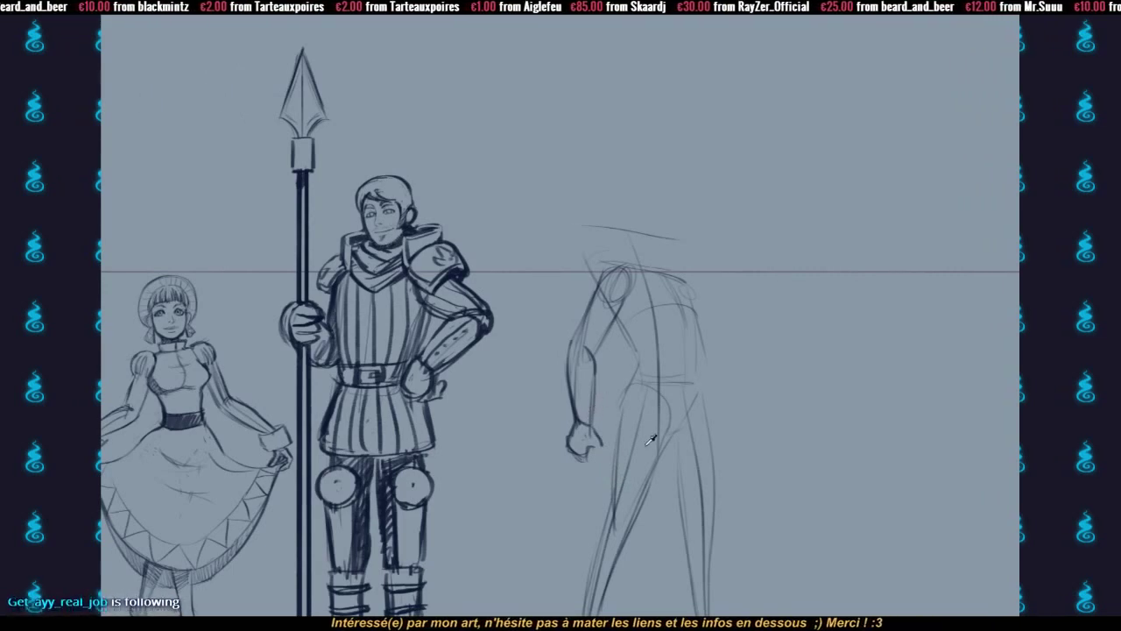
- Darken the contours of the torso, far shoulder and hanging arm
drag(700, 392, 637, 345)
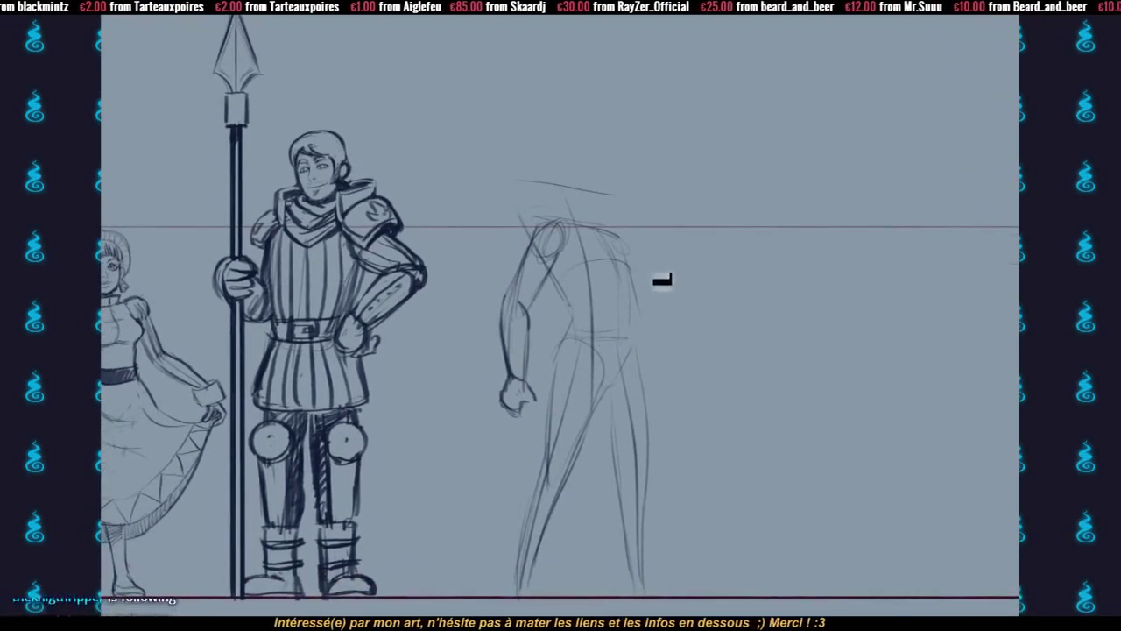
drag(641, 286, 655, 310)
mouse_move(573, 304)
mouse_down()
mouse_move(587, 331)
mouse_move(549, 334)
mouse_move(544, 347)
mouse_up()
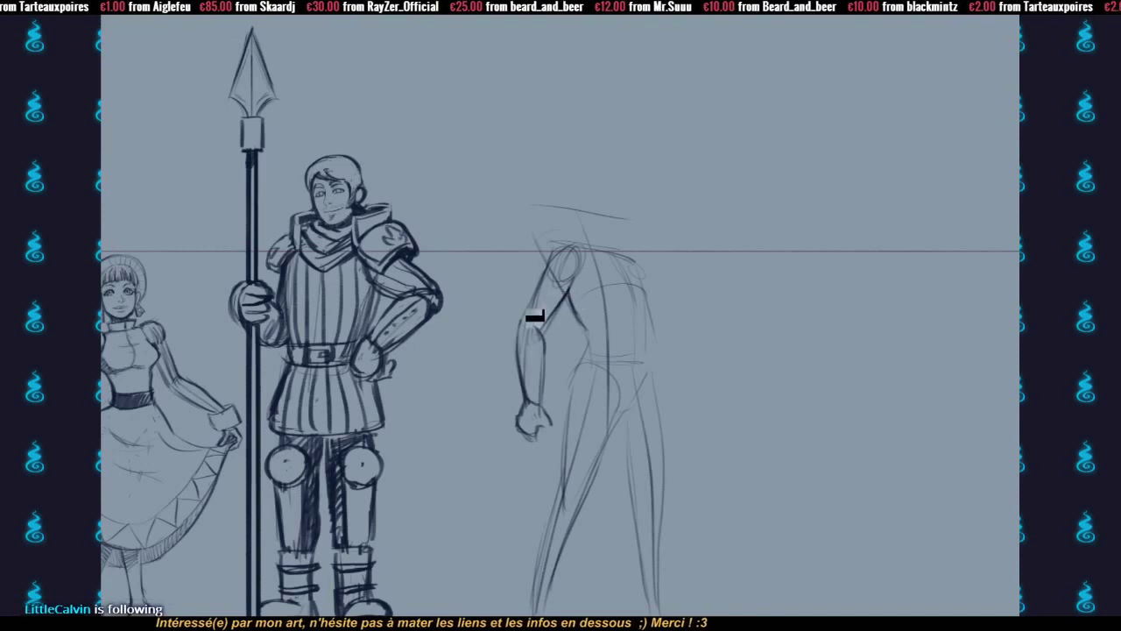
drag(625, 302, 620, 303)
drag(540, 346, 537, 402)
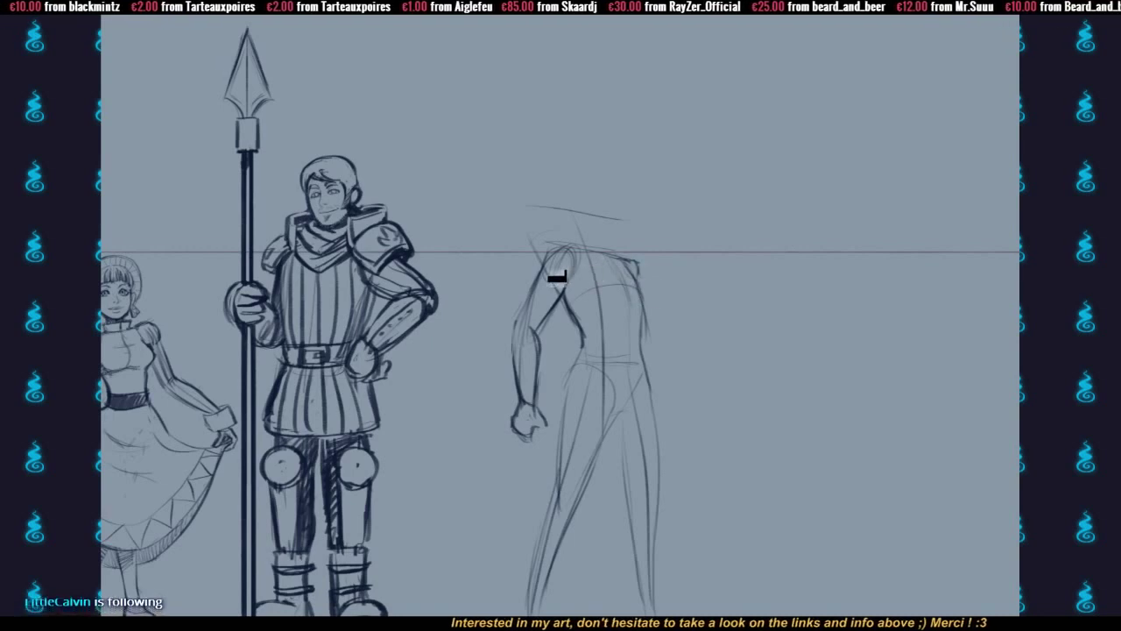
- Draw the neck and the head with face guide lines and ears, topped by a curved upright tuft
mouse_move(611, 259)
mouse_down()
mouse_move(630, 286)
mouse_move(621, 287)
mouse_move(586, 211)
mouse_move(623, 206)
mouse_up()
mouse_move(624, 207)
mouse_down()
mouse_move(631, 242)
mouse_move(611, 246)
mouse_move(615, 232)
mouse_move(629, 272)
mouse_move(610, 236)
mouse_move(612, 269)
mouse_move(624, 266)
mouse_move(596, 229)
mouse_move(600, 261)
mouse_move(623, 278)
mouse_move(628, 212)
mouse_move(596, 247)
mouse_move(618, 232)
mouse_up()
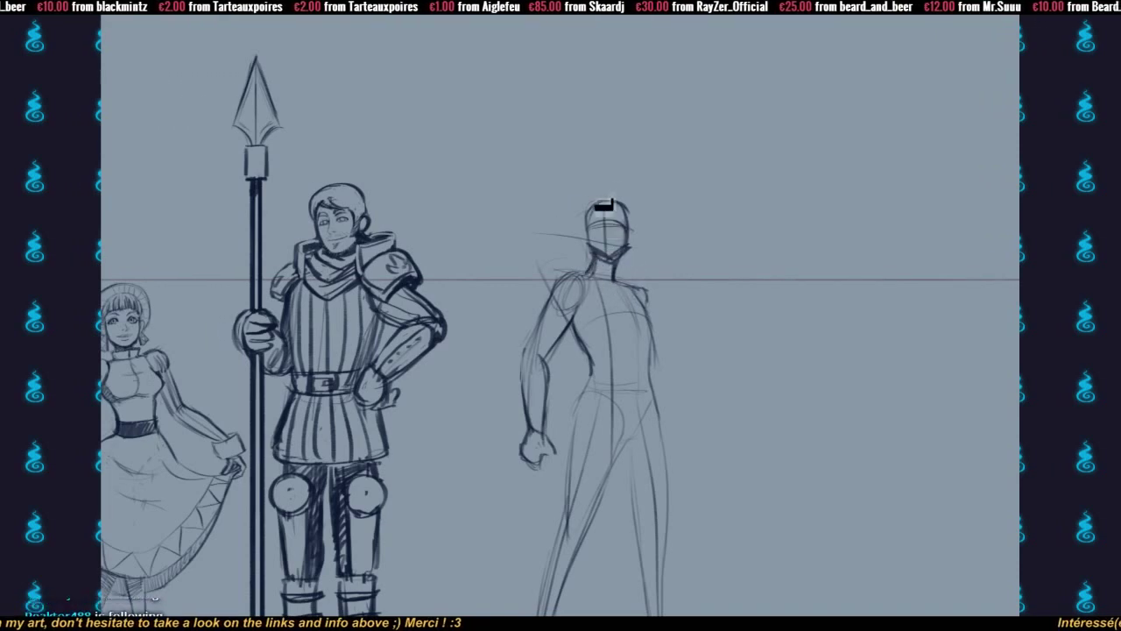
mouse_move(595, 198)
mouse_down()
mouse_move(633, 156)
mouse_move(615, 195)
mouse_move(632, 157)
mouse_up()
mouse_move(584, 225)
mouse_down()
mouse_move(637, 244)
mouse_move(584, 237)
mouse_move(593, 258)
mouse_move(630, 250)
mouse_up()
key(ctrl+z)
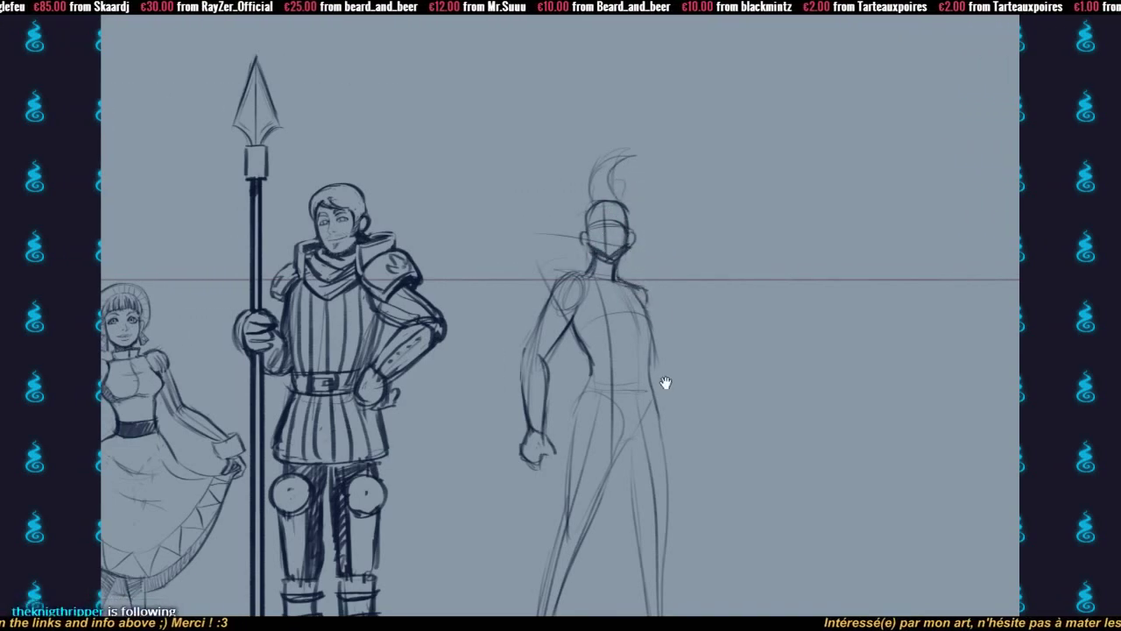
- Scale the whole sketched figure down proportionally to about 90% with Free Transform and raise it slightly
drag(666, 383, 619, 314)
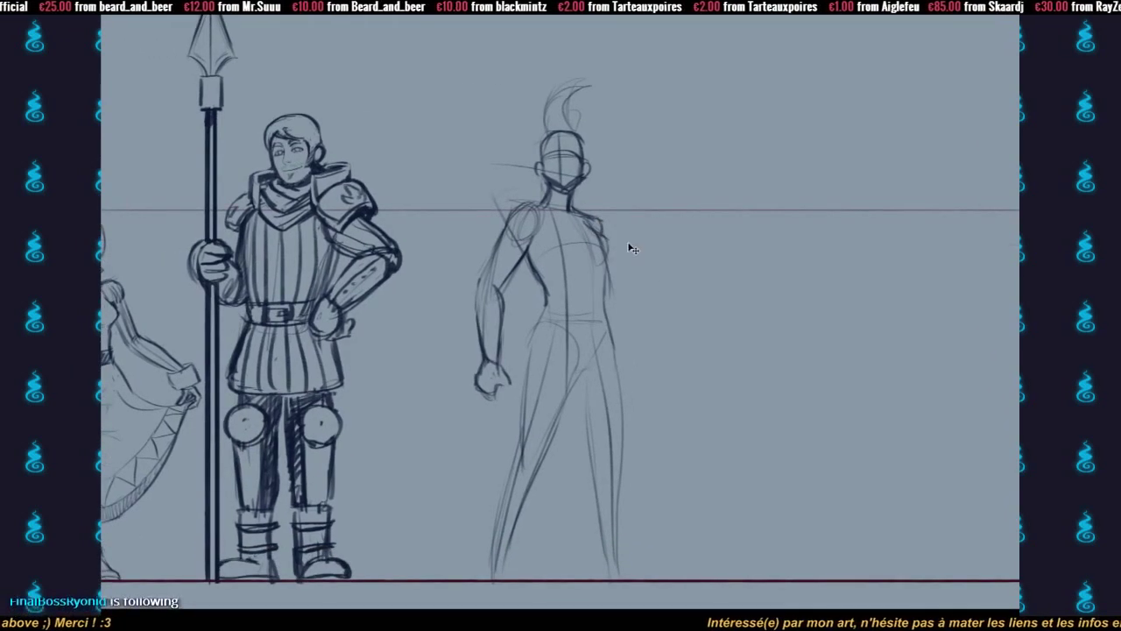
key(ctrl+t)
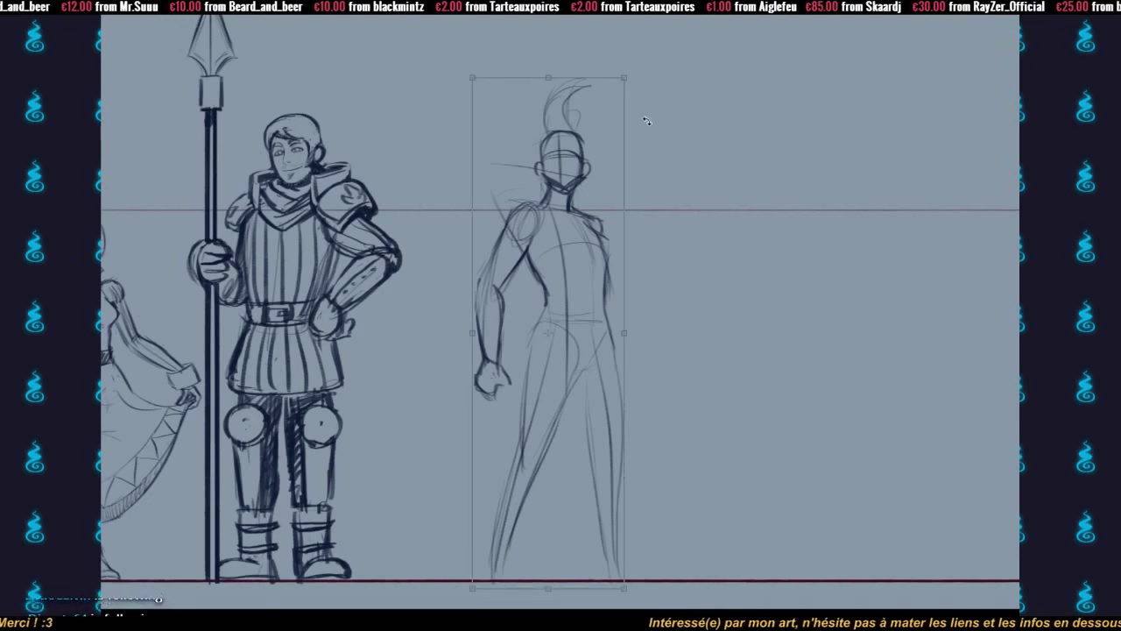
mouse_move(623, 79)
mouse_down()
mouse_move(611, 118)
mouse_move(617, 105)
mouse_up()
drag(583, 243, 582, 232)
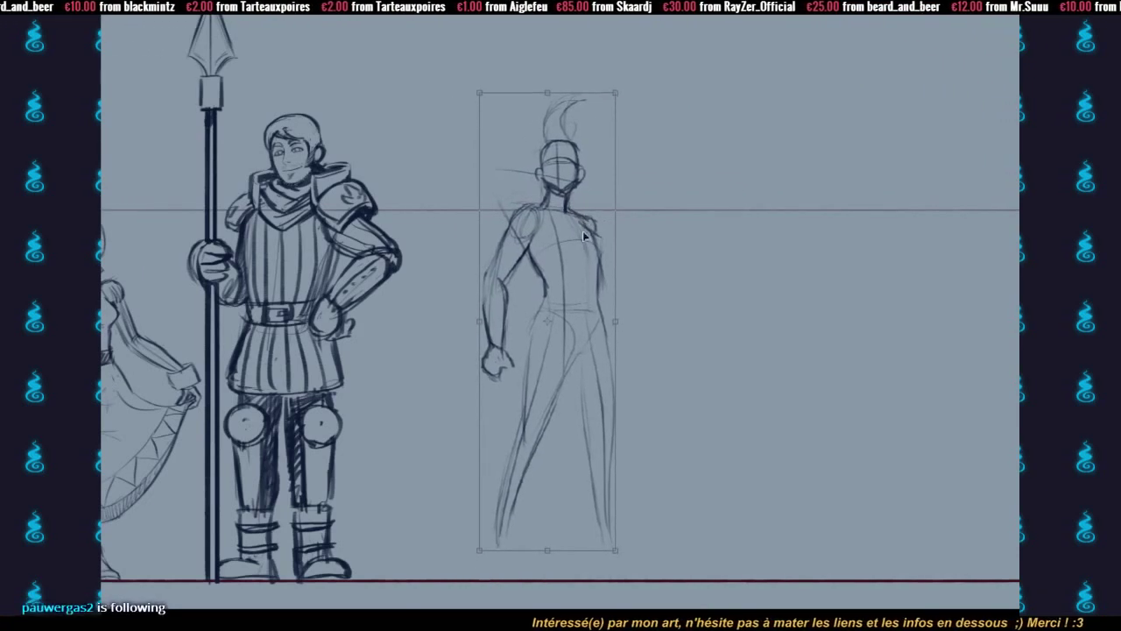
key(Return)
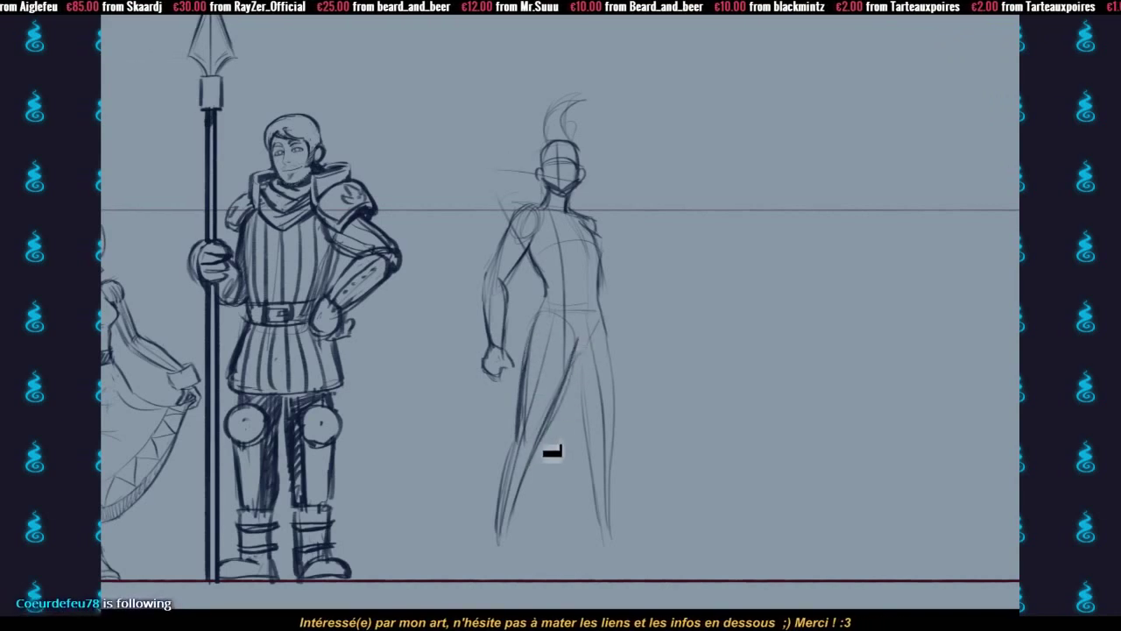
- Darken the leg contours, lengthen the lower legs and draw both feet standing on the base line
mouse_move(534, 508)
mouse_down()
mouse_move(517, 532)
mouse_move(509, 486)
mouse_move(491, 578)
mouse_up()
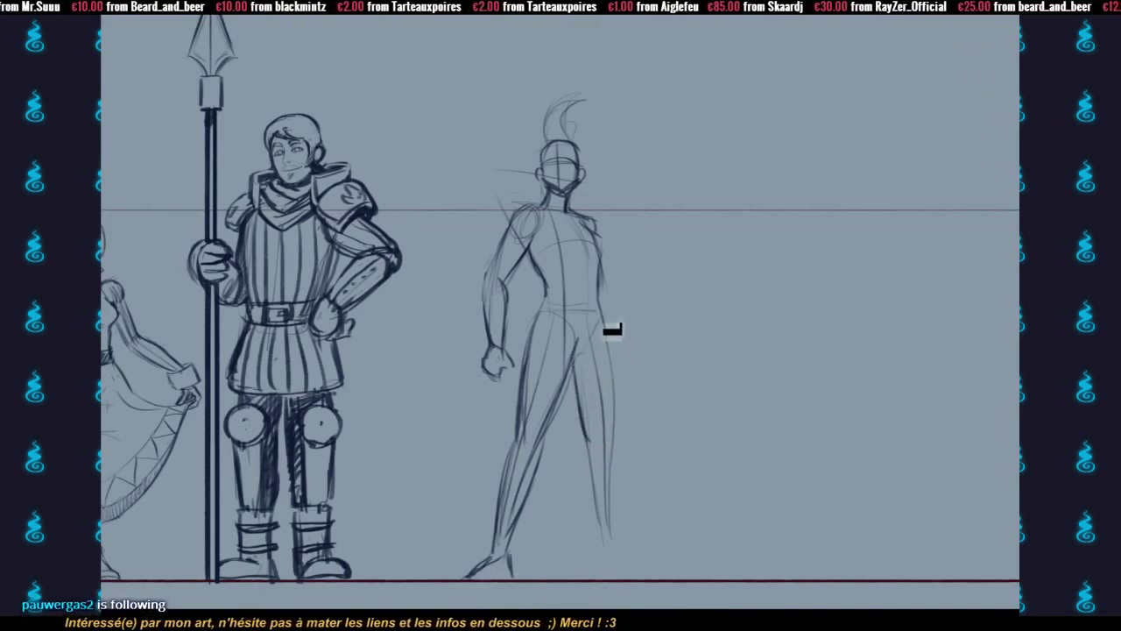
drag(597, 294, 613, 421)
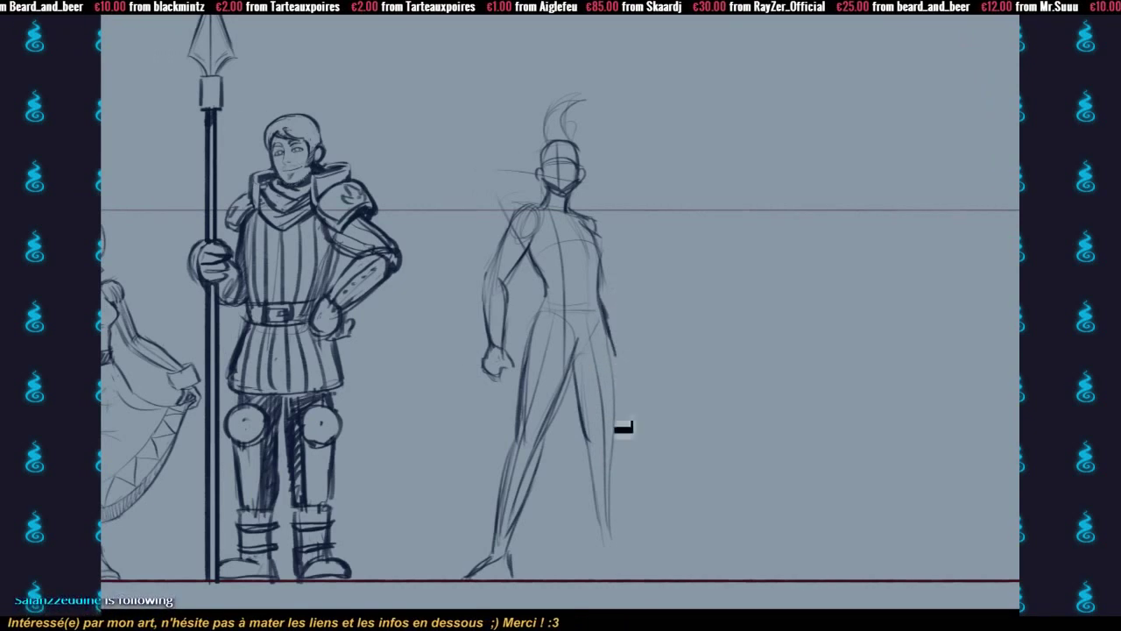
mouse_move(617, 361)
mouse_down()
mouse_move(619, 442)
mouse_move(602, 478)
mouse_move(601, 447)
mouse_move(615, 443)
mouse_move(592, 479)
mouse_move(594, 513)
mouse_up()
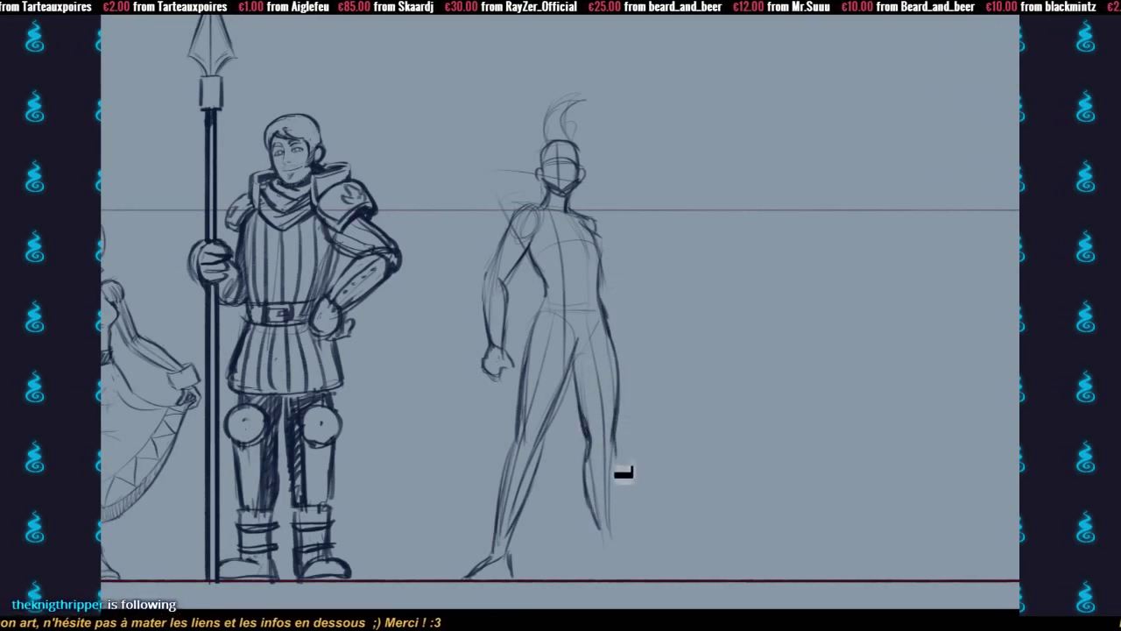
drag(615, 463, 612, 560)
mouse_move(595, 516)
mouse_down()
mouse_move(598, 591)
mouse_move(601, 532)
mouse_move(644, 584)
mouse_move(629, 577)
mouse_move(661, 593)
mouse_move(591, 576)
mouse_up()
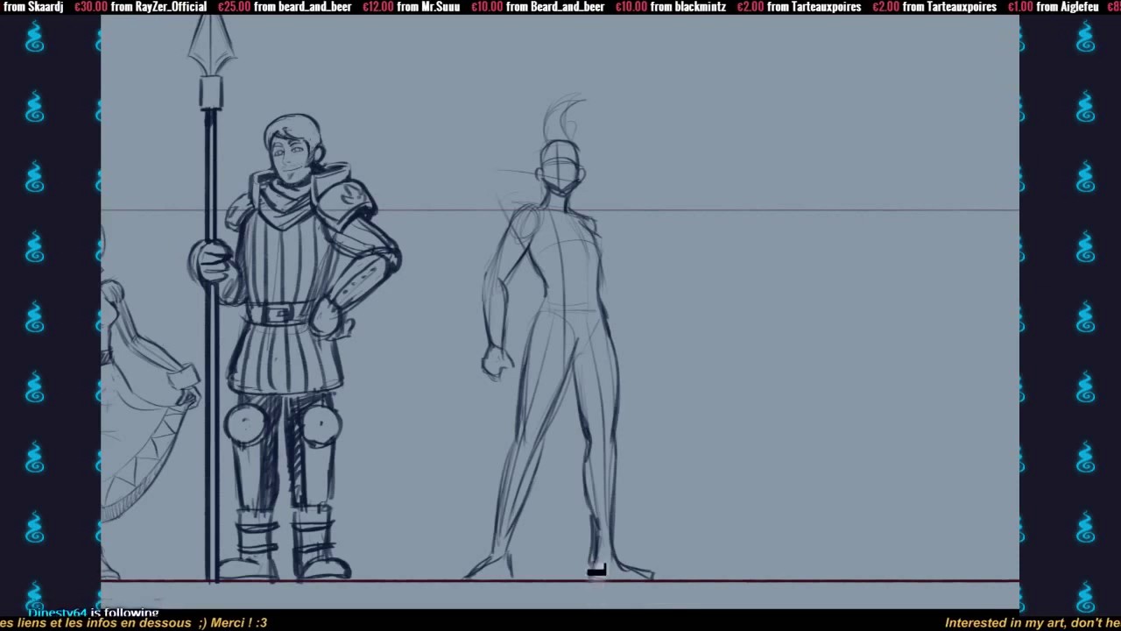
drag(590, 407, 594, 437)
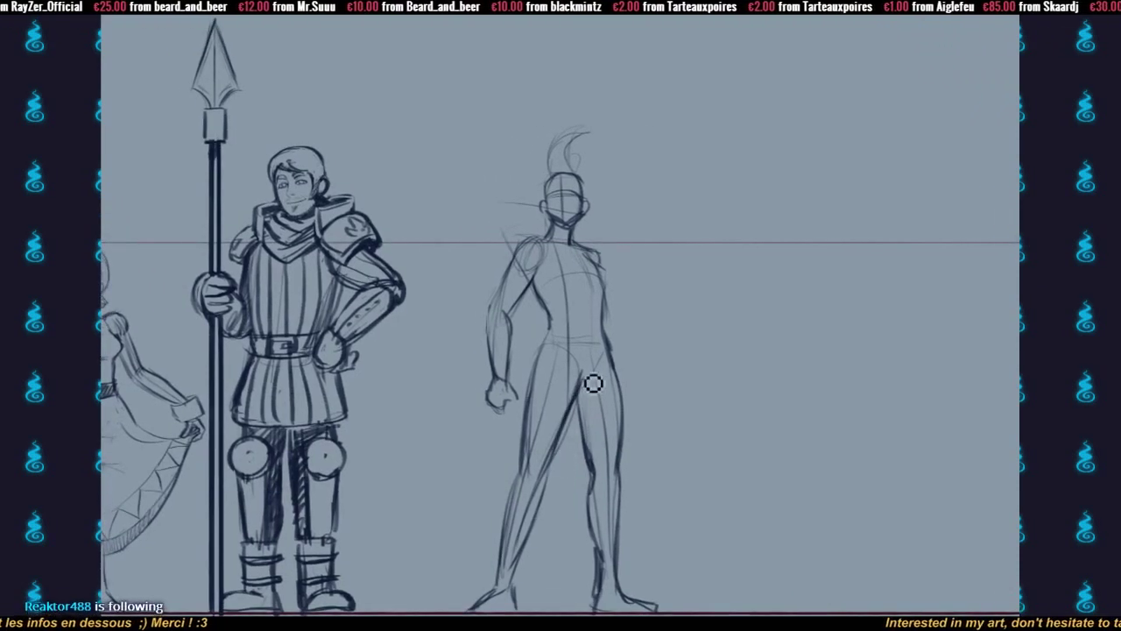
drag(599, 368, 631, 399)
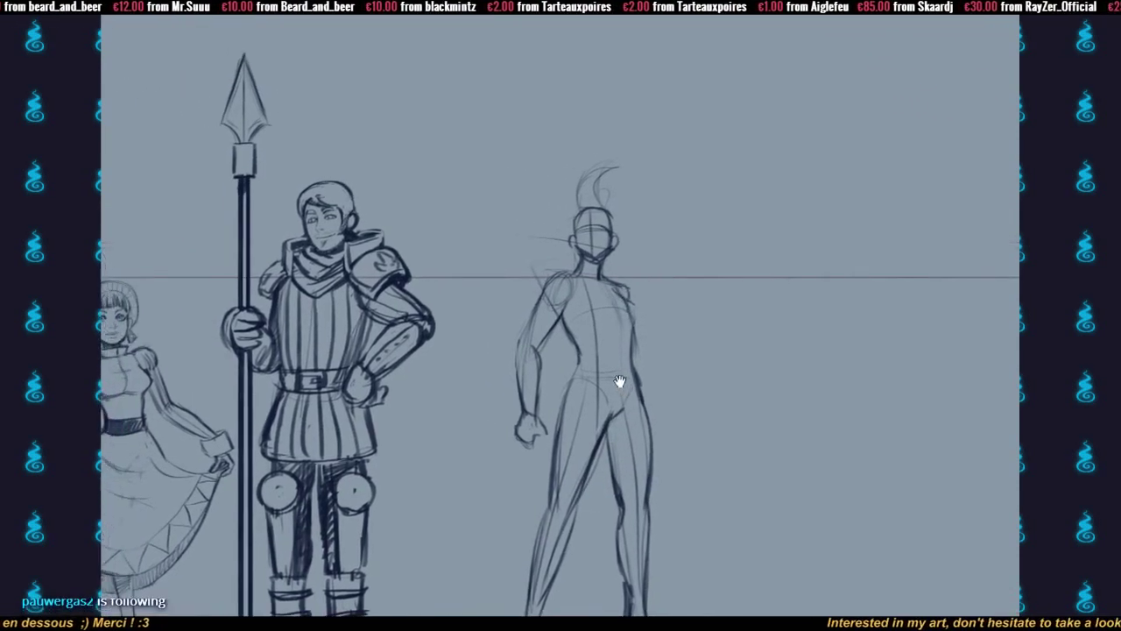
- Scale the whole sketched figure down proportionally to about 96% with Free Transform, keeping the feet on the base line
mouse_move(526, 357)
mouse_down()
mouse_move(546, 308)
mouse_move(573, 286)
mouse_move(611, 286)
mouse_up()
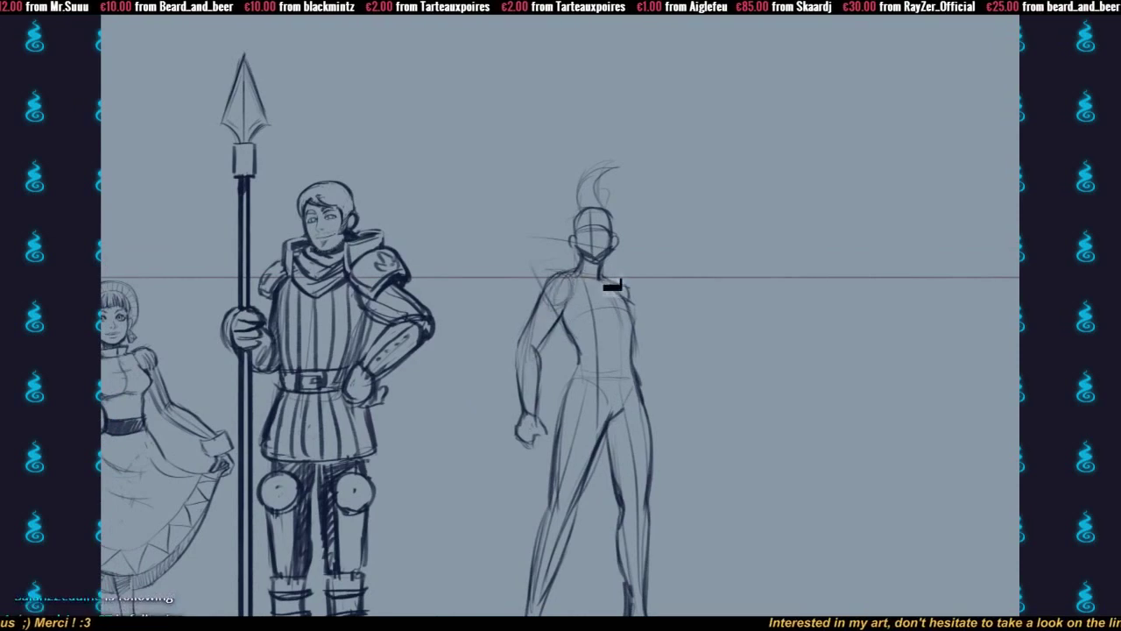
drag(659, 323, 655, 324)
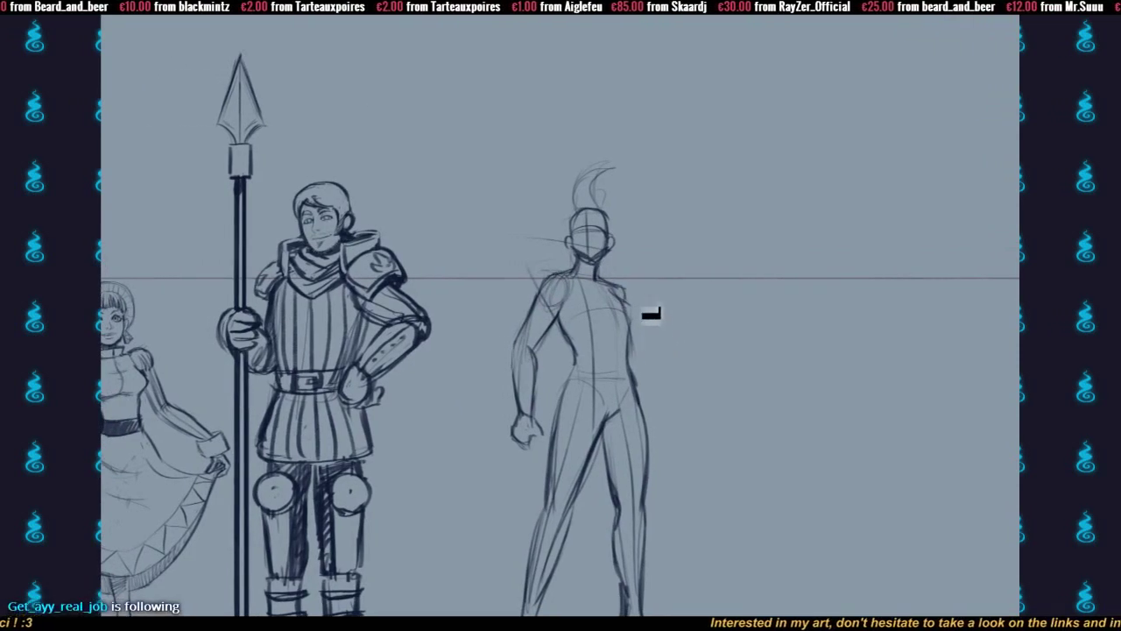
drag(608, 270, 631, 253)
mouse_move(643, 401)
mouse_down()
mouse_move(643, 325)
mouse_move(633, 330)
mouse_up()
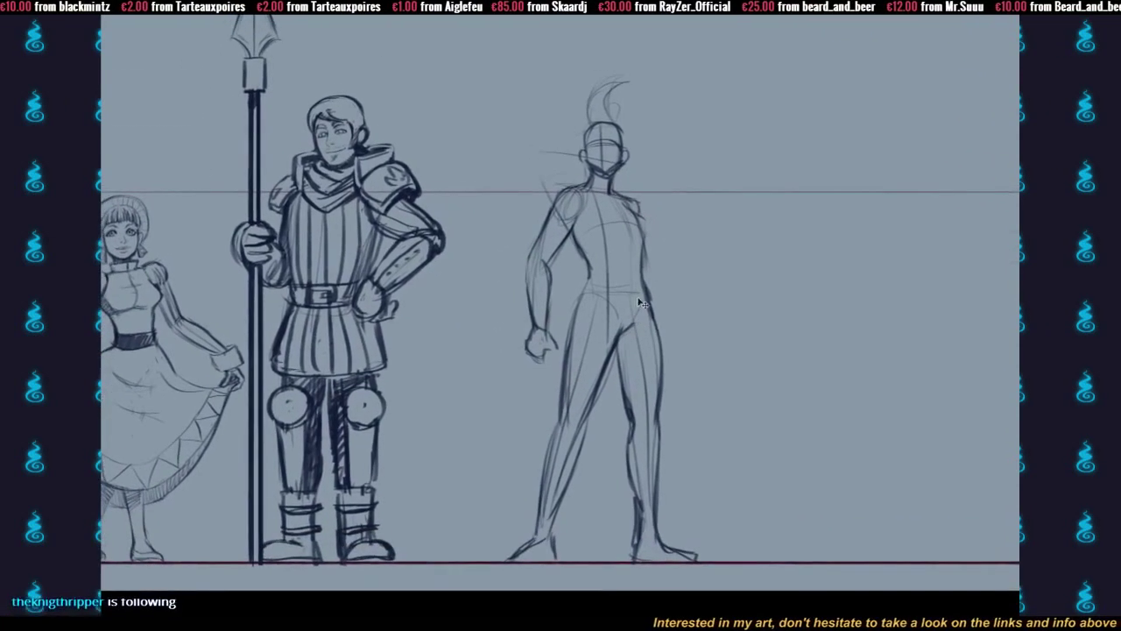
key(ctrl+t)
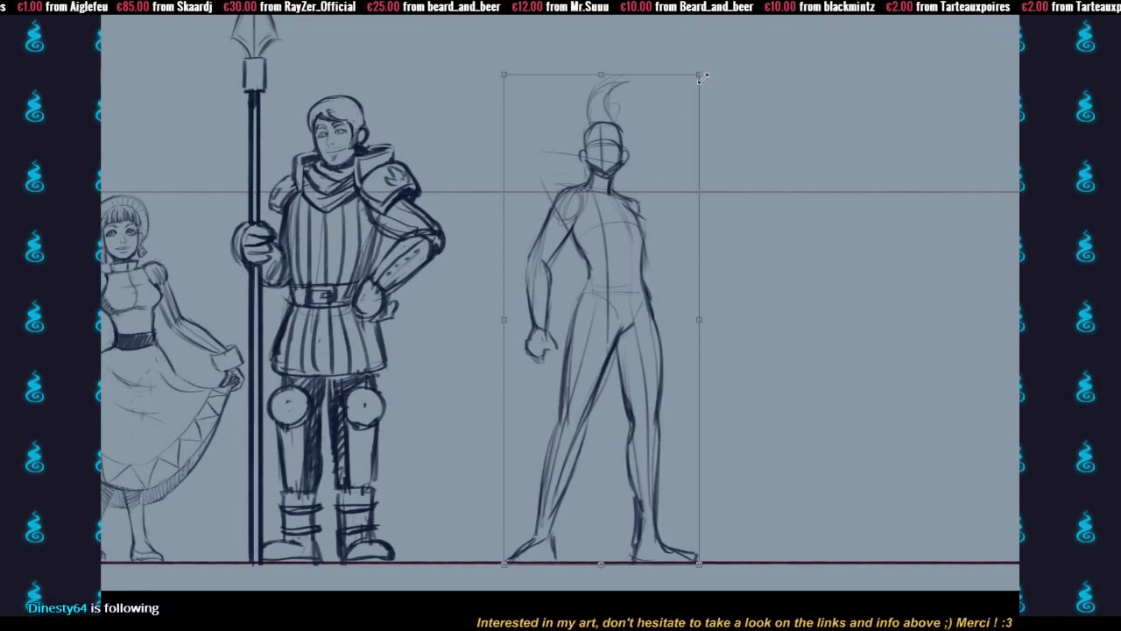
drag(700, 79, 694, 90)
key(Return)
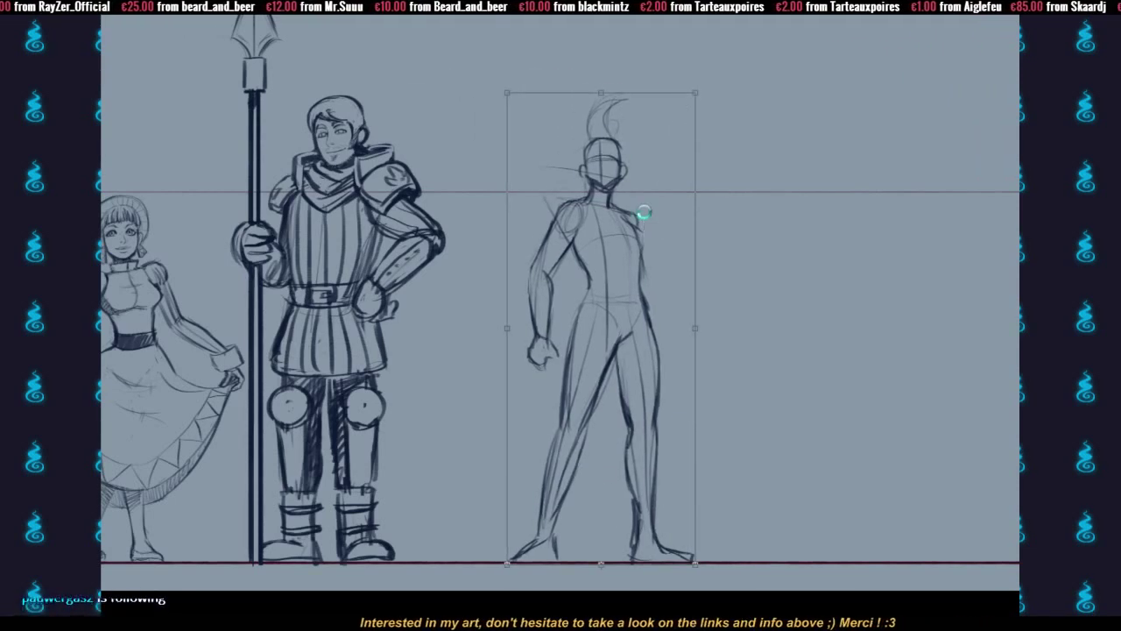
key(Return)
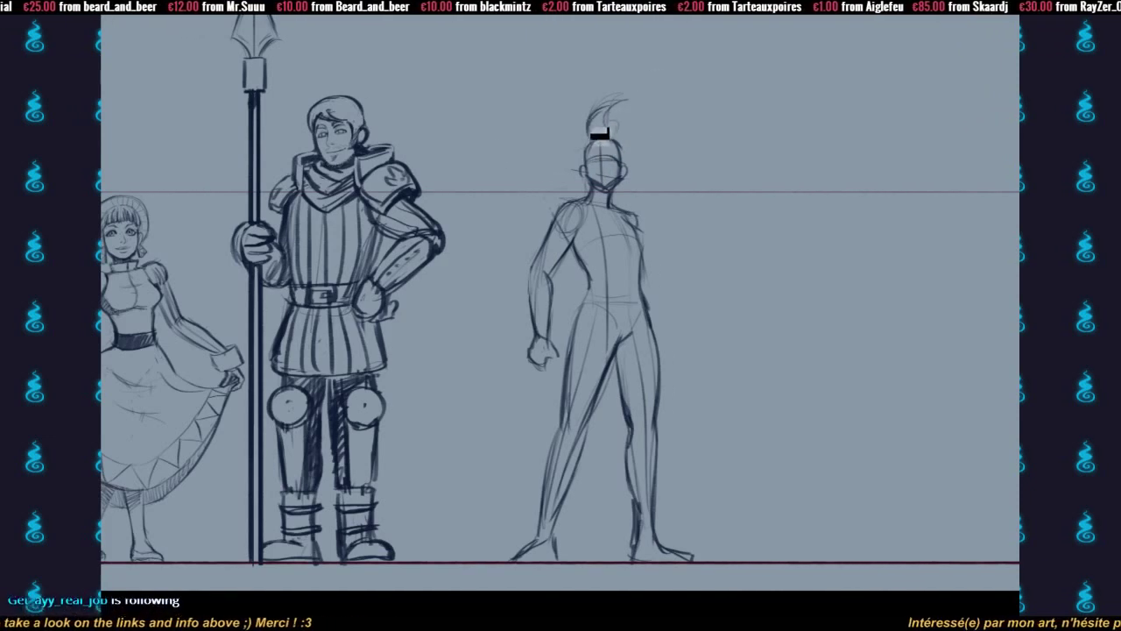
- Redraw the upright tuft as a tied ponytail with loose strands and draw the bust contours on the torso
drag(618, 107, 614, 140)
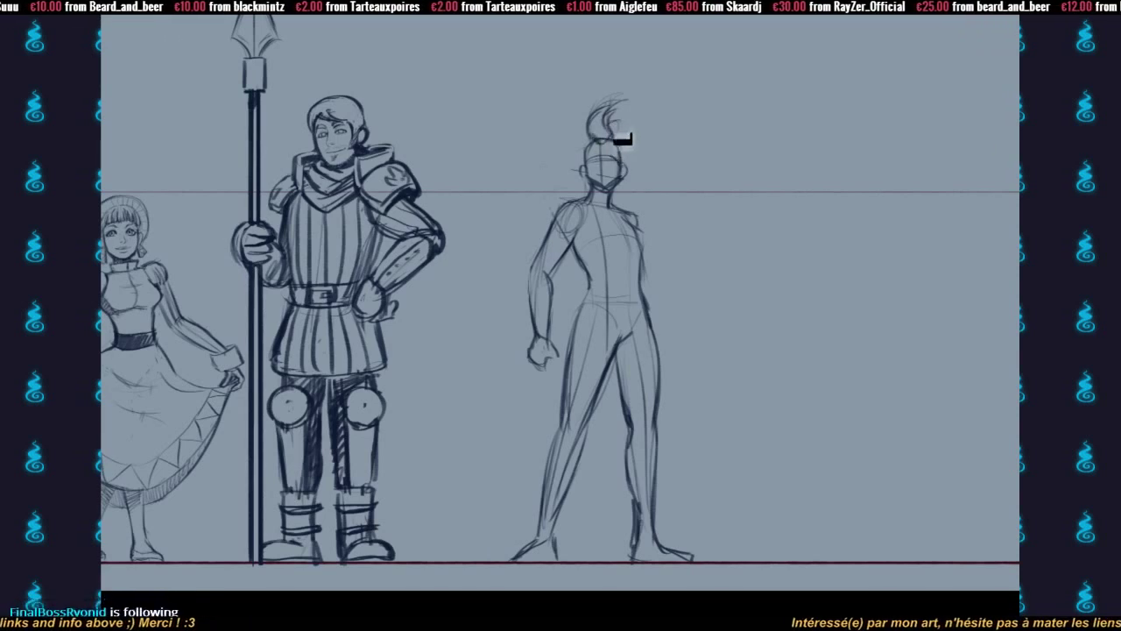
drag(601, 172, 597, 161)
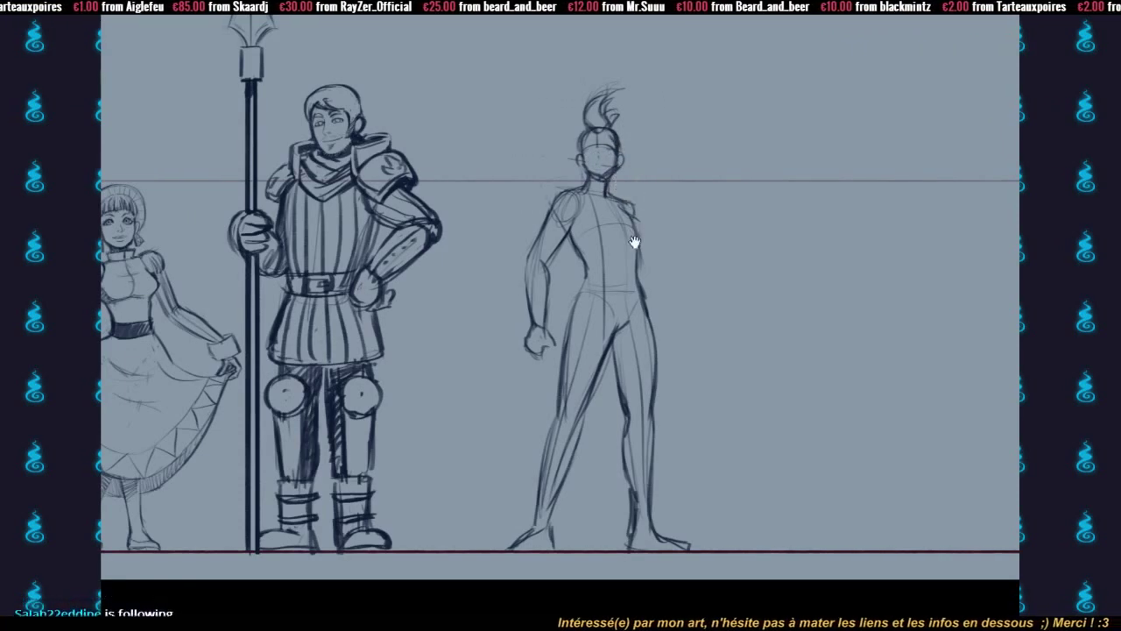
drag(634, 241, 621, 171)
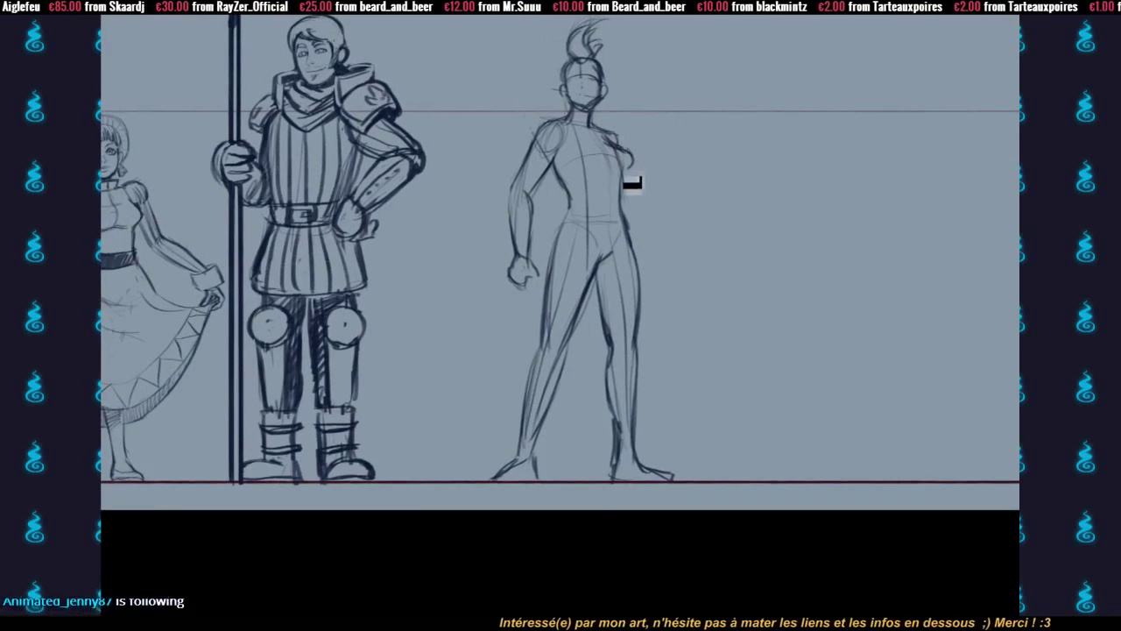
mouse_move(617, 147)
mouse_down()
mouse_move(640, 180)
mouse_move(625, 188)
mouse_move(628, 159)
mouse_move(624, 193)
mouse_move(584, 183)
mouse_move(616, 178)
mouse_move(577, 177)
mouse_move(609, 178)
mouse_move(583, 184)
mouse_move(606, 159)
mouse_up()
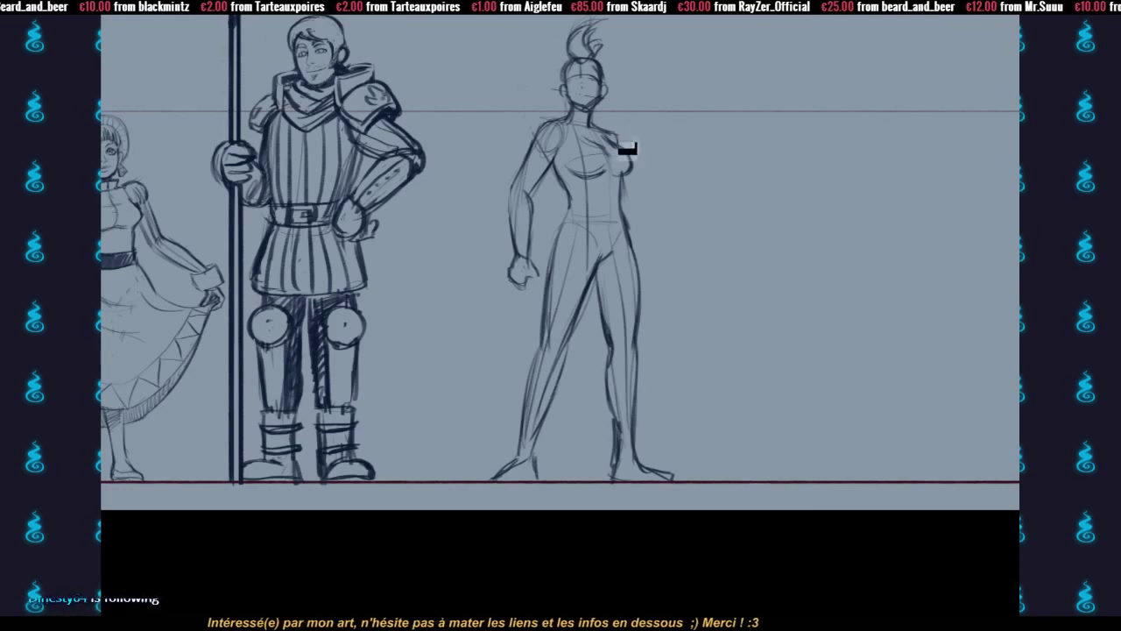
drag(661, 219, 625, 154)
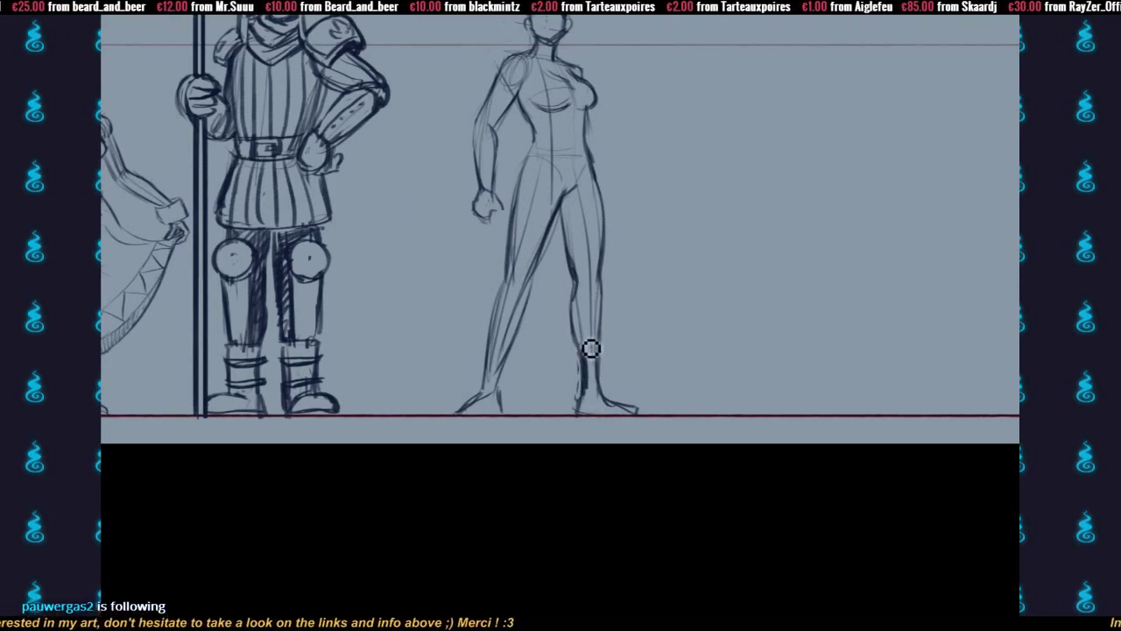
- Lasso the hips and legs and shorten them slightly from the waist with Free Transform, keeping the feet on the base line
drag(602, 229, 613, 297)
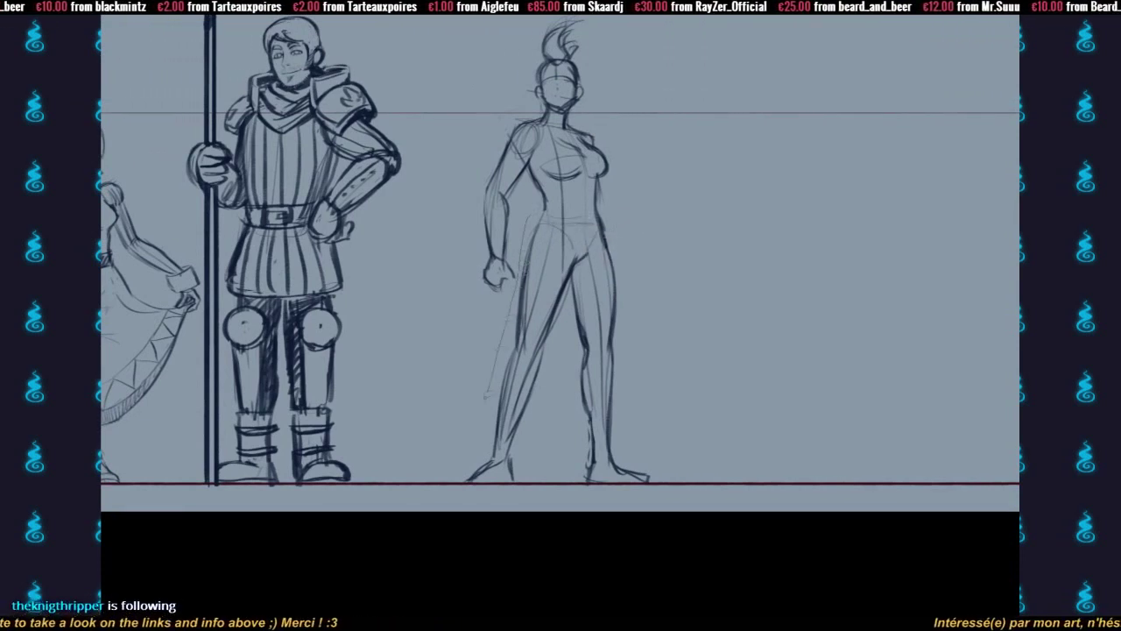
drag(559, 204, 561, 206)
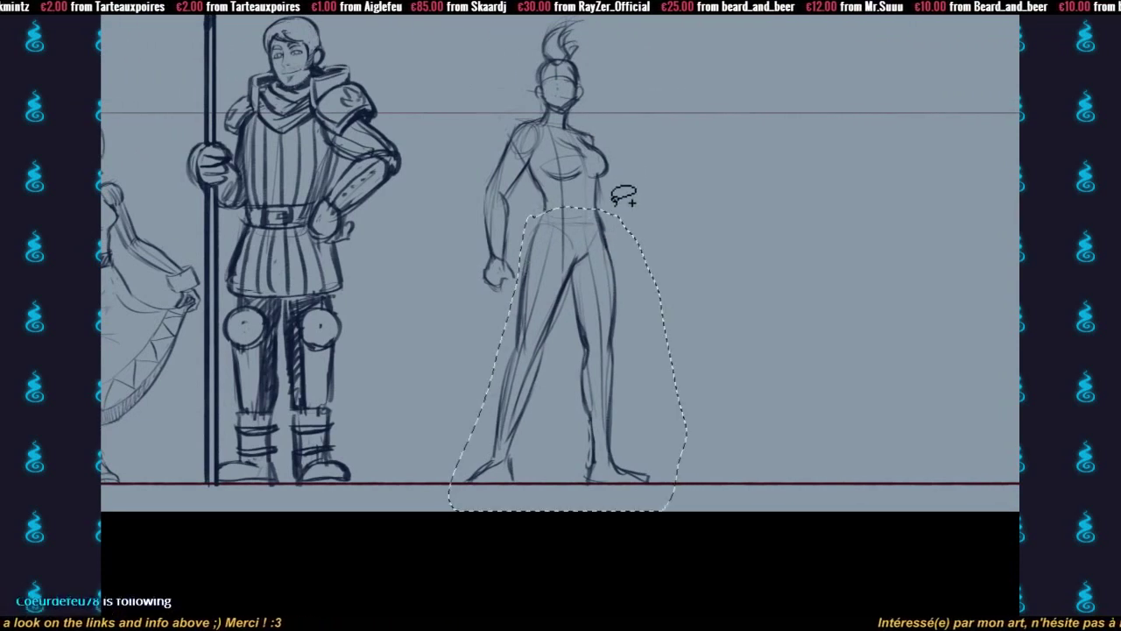
key(ctrl+t)
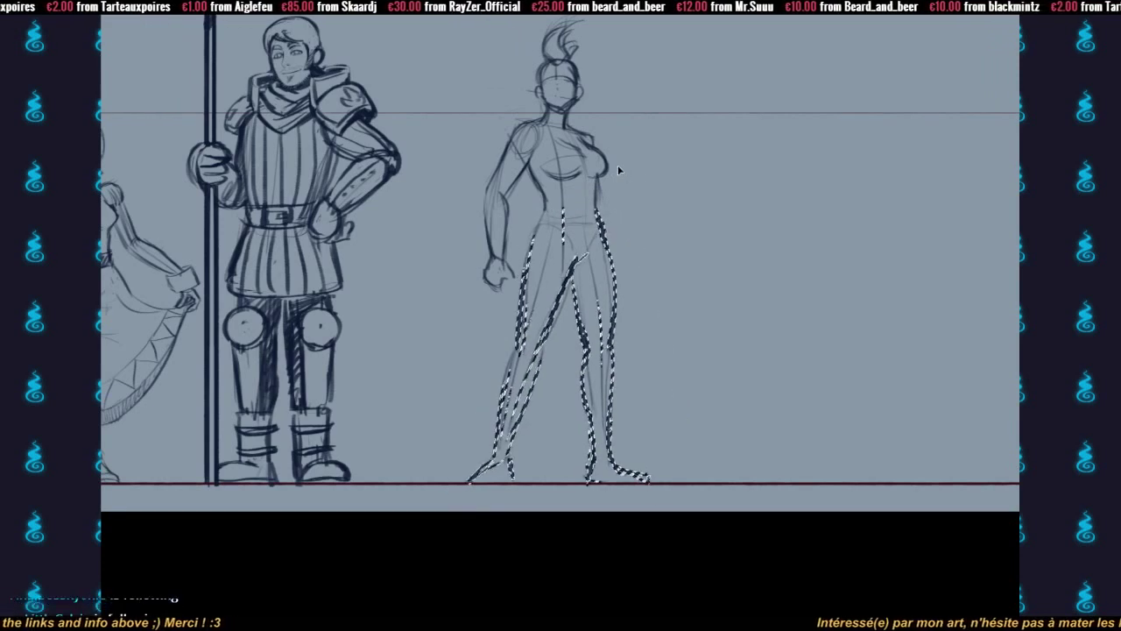
key(ctrl+d)
key(ctrl+t)
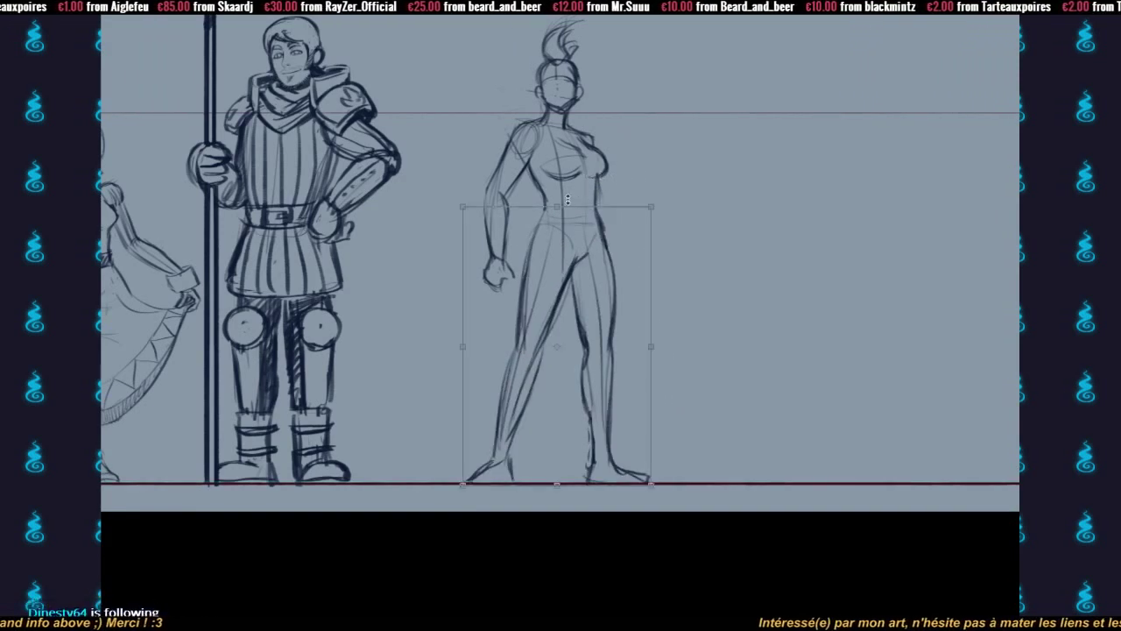
drag(559, 205, 558, 214)
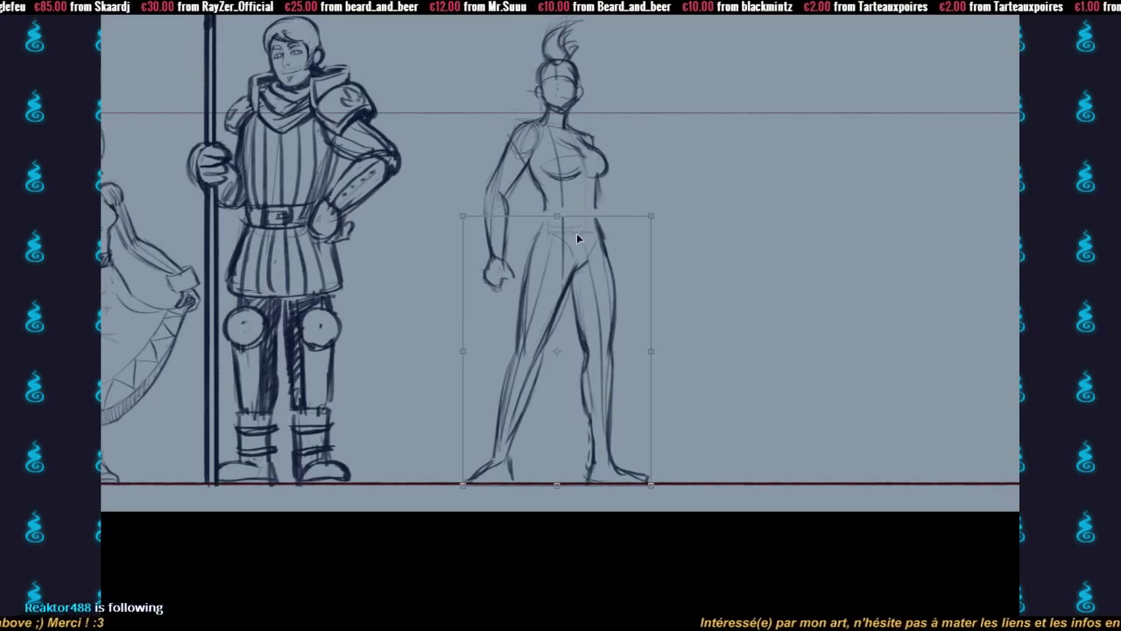
key(Return)
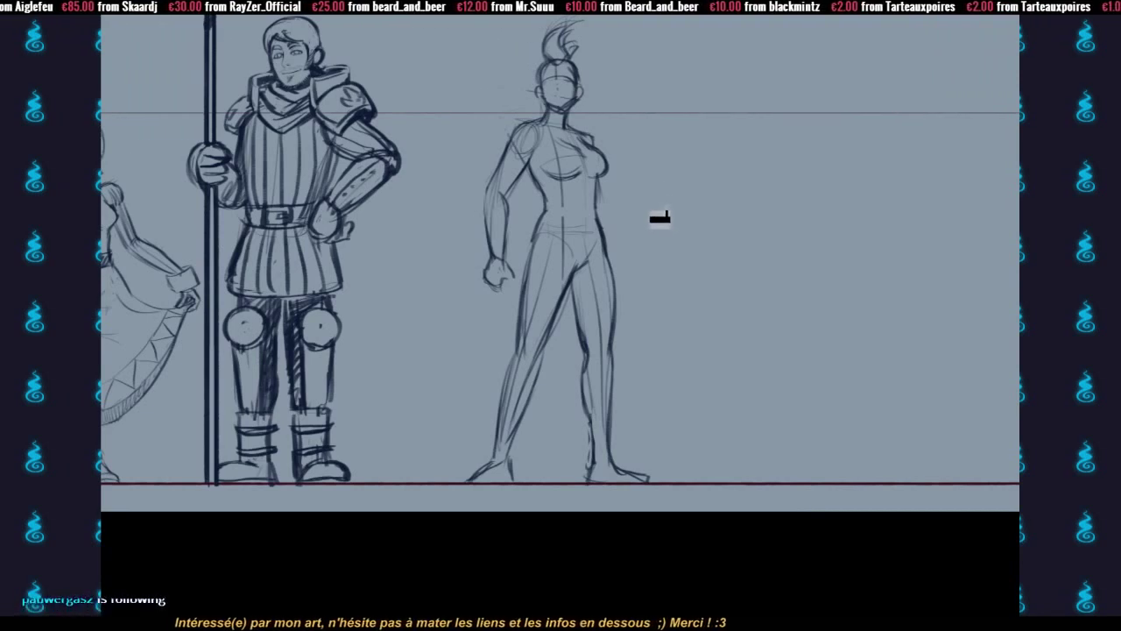
- Rejoin the waist contours to the lowered hips and erase the guide lines on the shoulder and torso
mouse_move(595, 186)
mouse_down()
mouse_move(649, 218)
mouse_move(629, 230)
mouse_move(604, 186)
mouse_up()
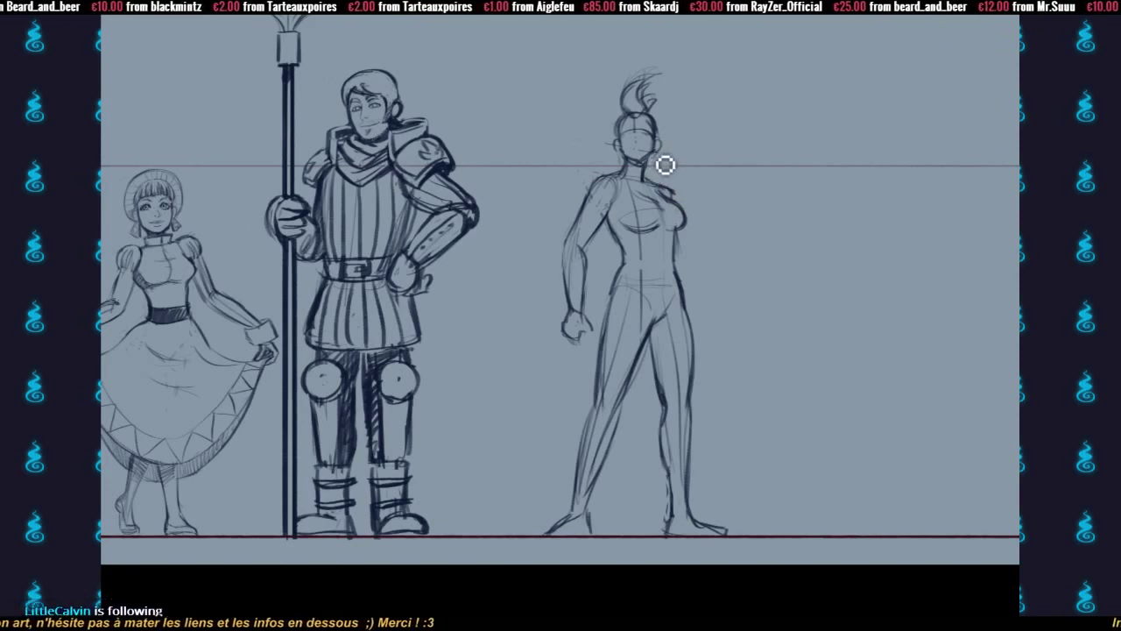
drag(694, 259, 678, 228)
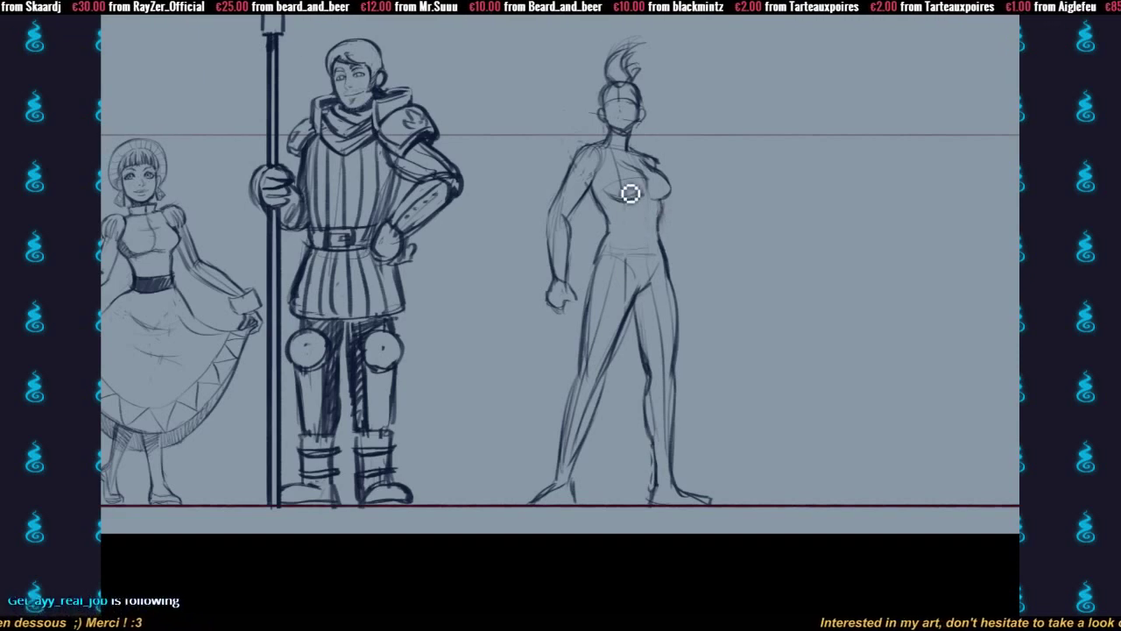
drag(661, 181, 663, 200)
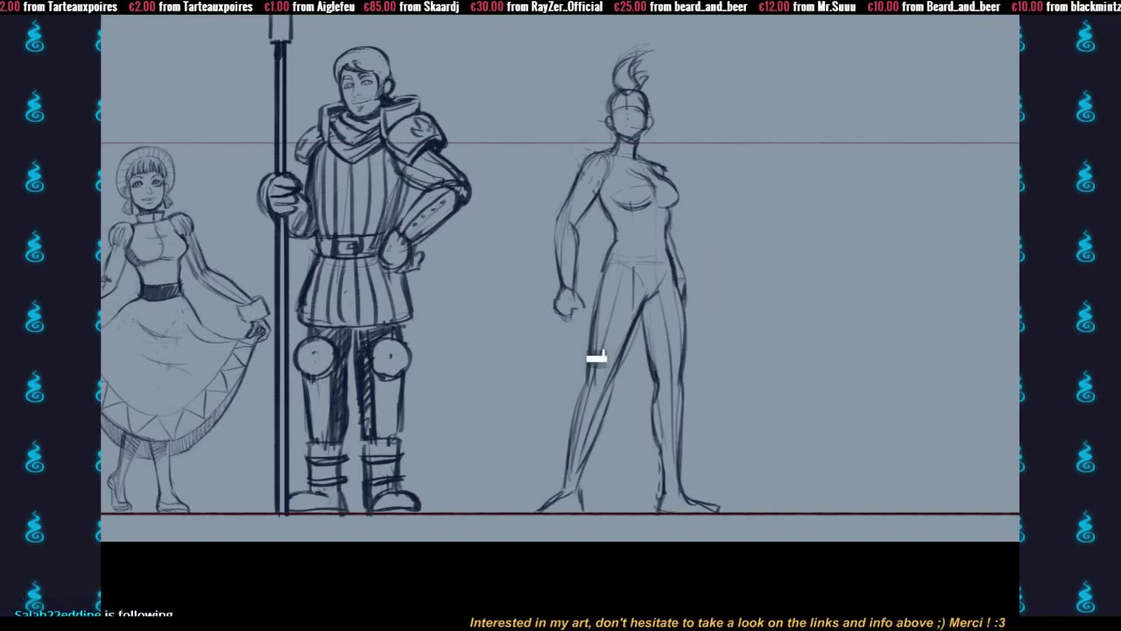
- Draw a sword in the hanging hand with a round pommel, a block-shaped guard and a thin blade crossing diagonally before the legs
drag(538, 273, 636, 384)
drag(592, 322, 747, 496)
drag(598, 339, 745, 497)
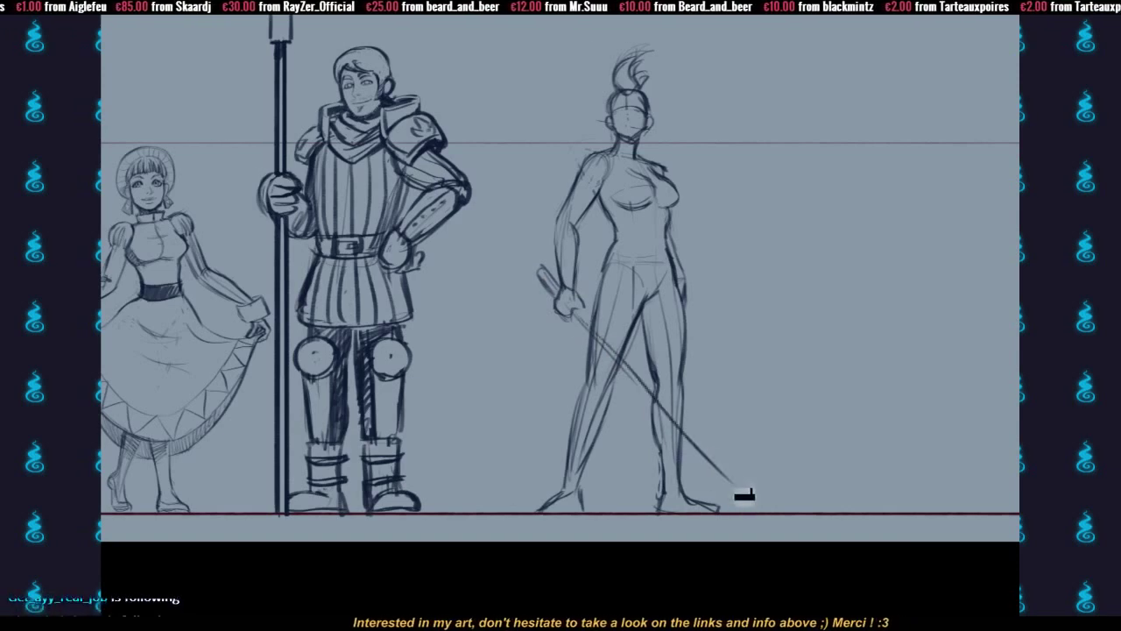
key(ctrl+z)
drag(582, 319, 714, 455)
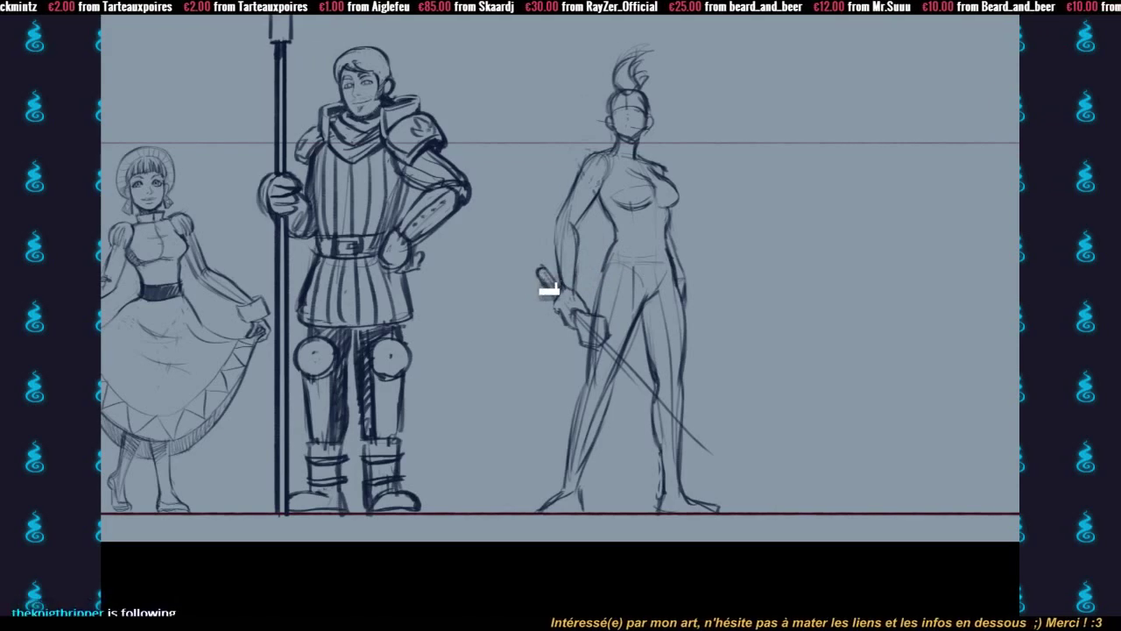
drag(531, 260, 550, 291)
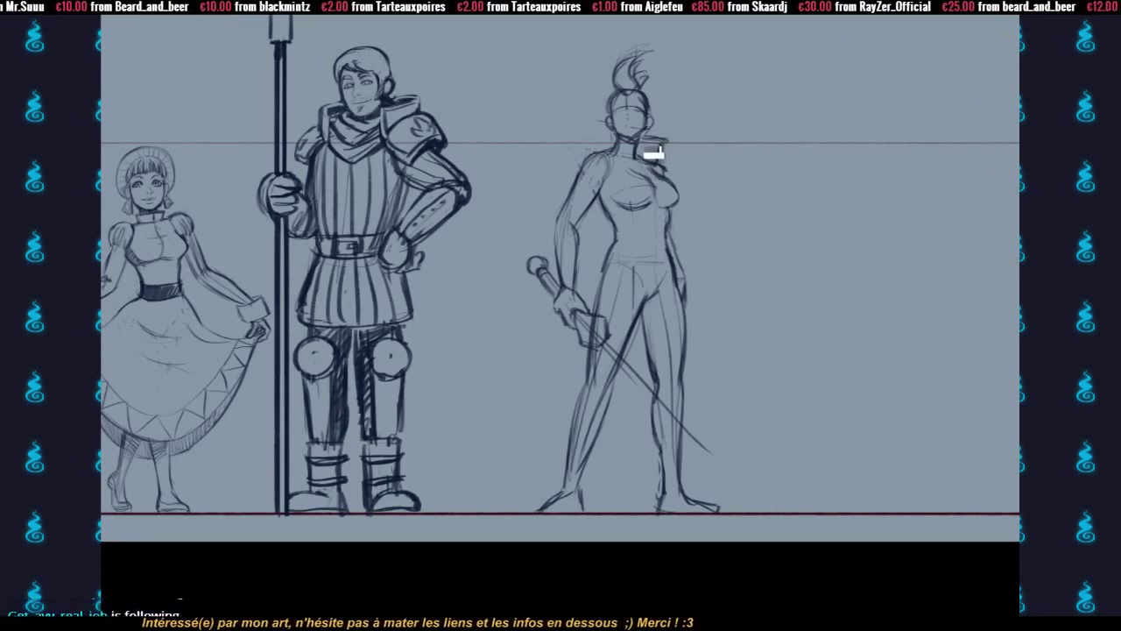
- Draw a raised hatched plate on the far shoulder, a pointed pauldron on the near one and chevron-shaped armour bands under the bust
mouse_move(655, 154)
mouse_down()
mouse_move(646, 166)
mouse_move(676, 155)
mouse_move(680, 192)
mouse_up()
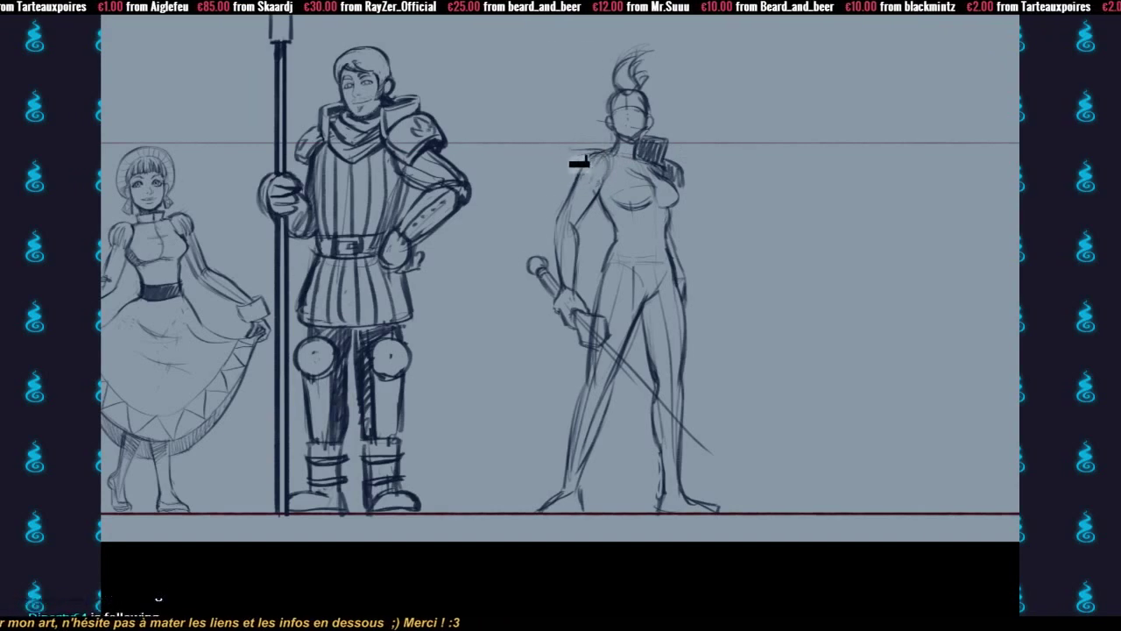
drag(580, 161, 609, 164)
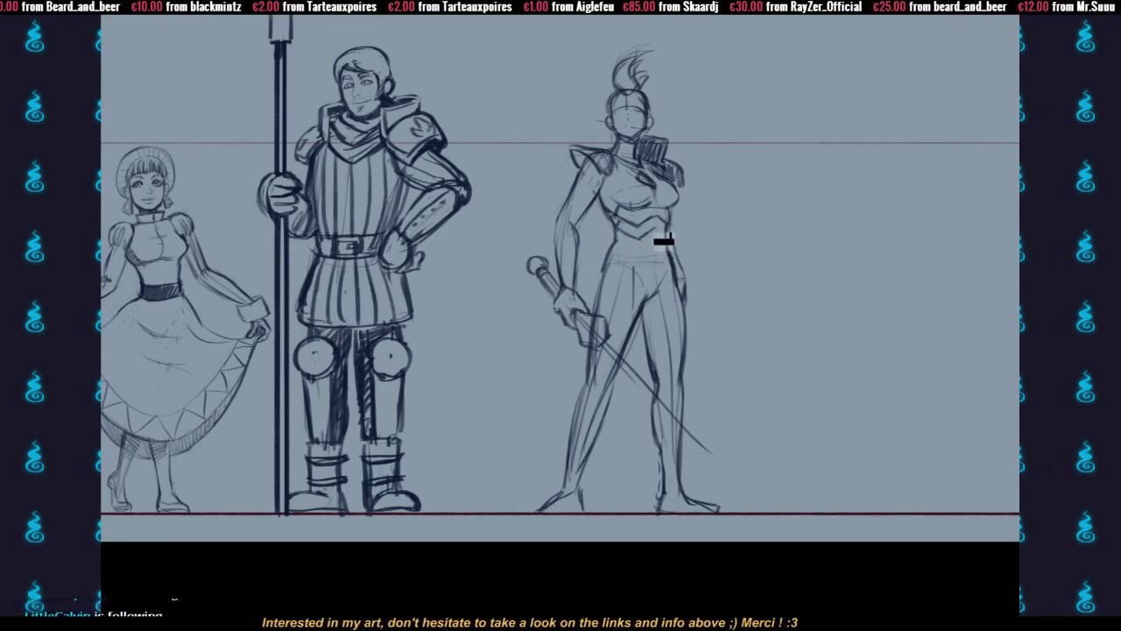
drag(657, 276, 660, 252)
drag(660, 210, 663, 215)
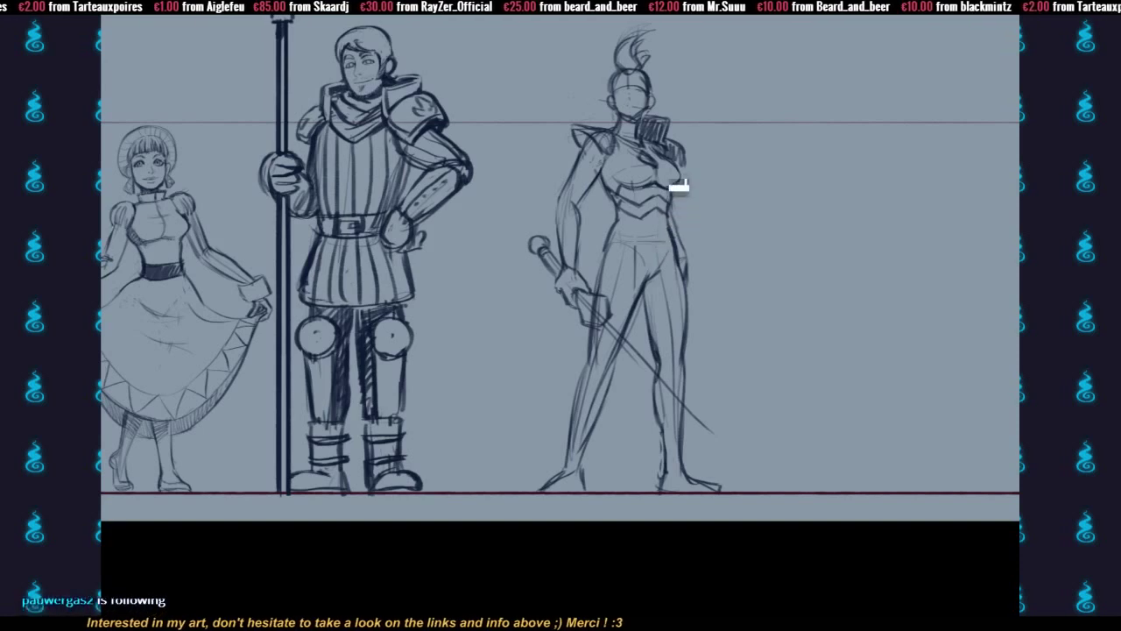
- Refine the breastplate contours around the bust and hatch the area between the neck and the breastplate
drag(664, 267, 676, 263)
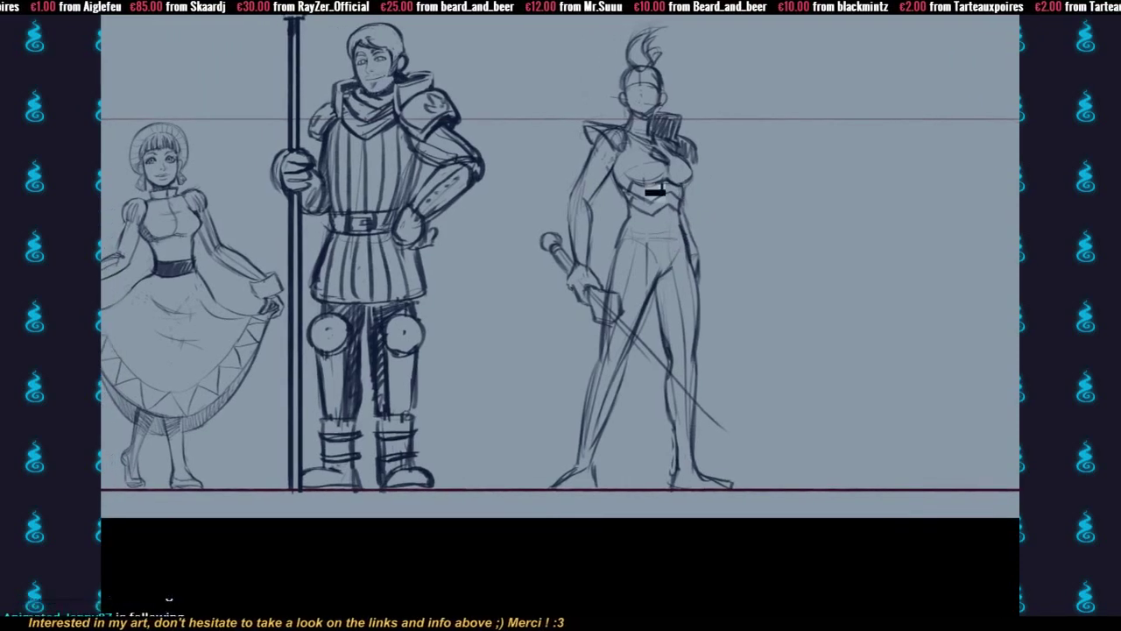
drag(629, 172, 655, 195)
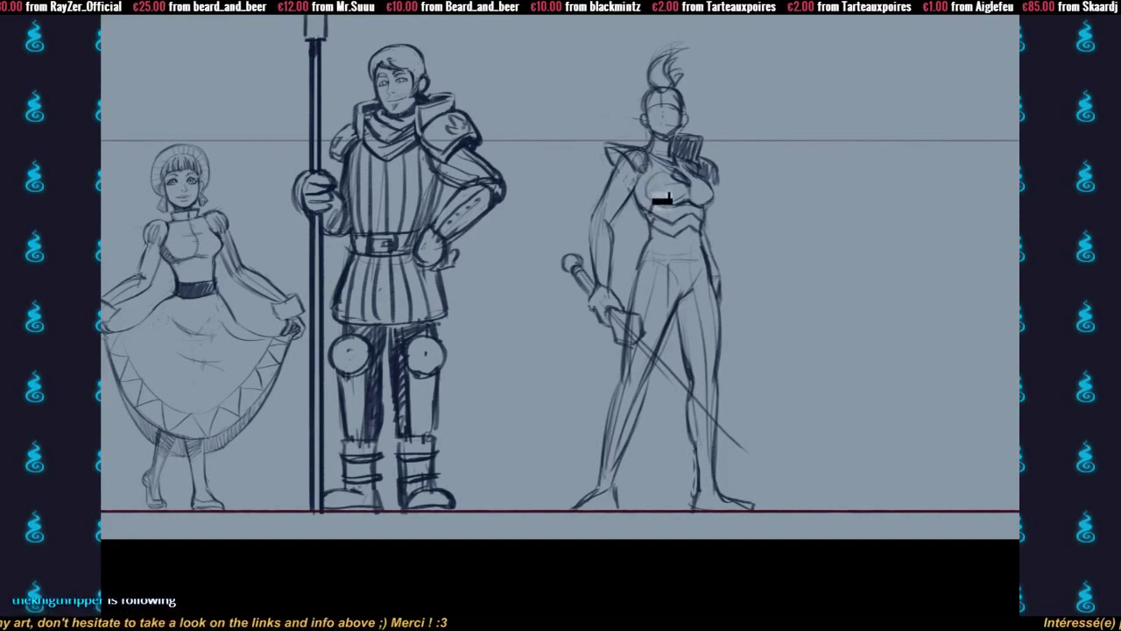
drag(672, 170, 673, 177)
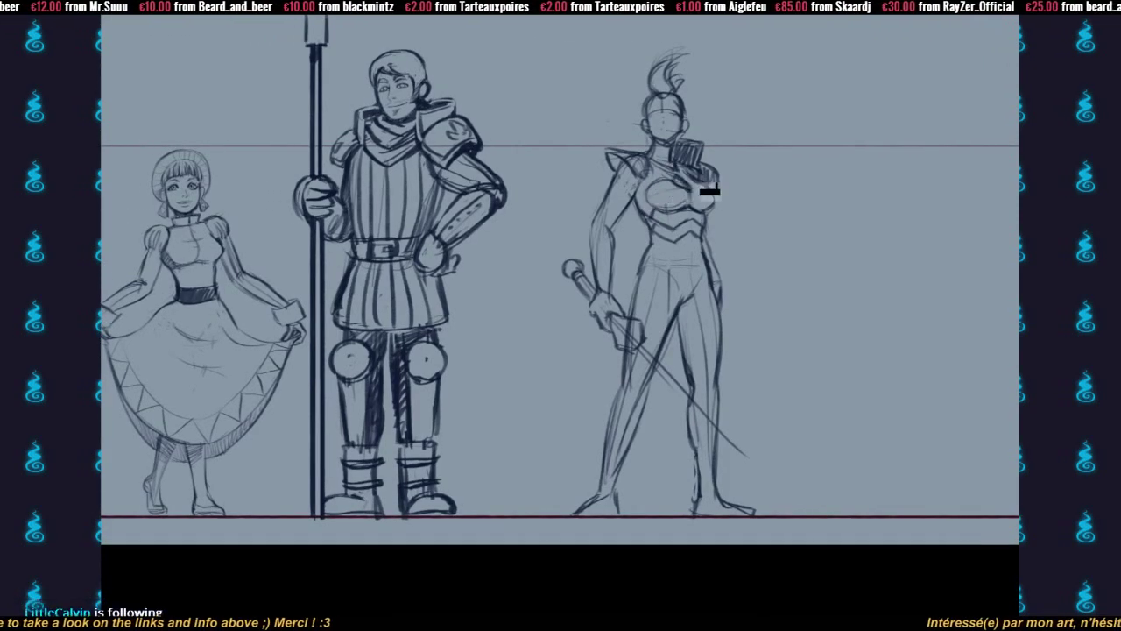
mouse_move(713, 198)
mouse_down()
mouse_move(691, 180)
mouse_move(698, 192)
mouse_move(656, 192)
mouse_up()
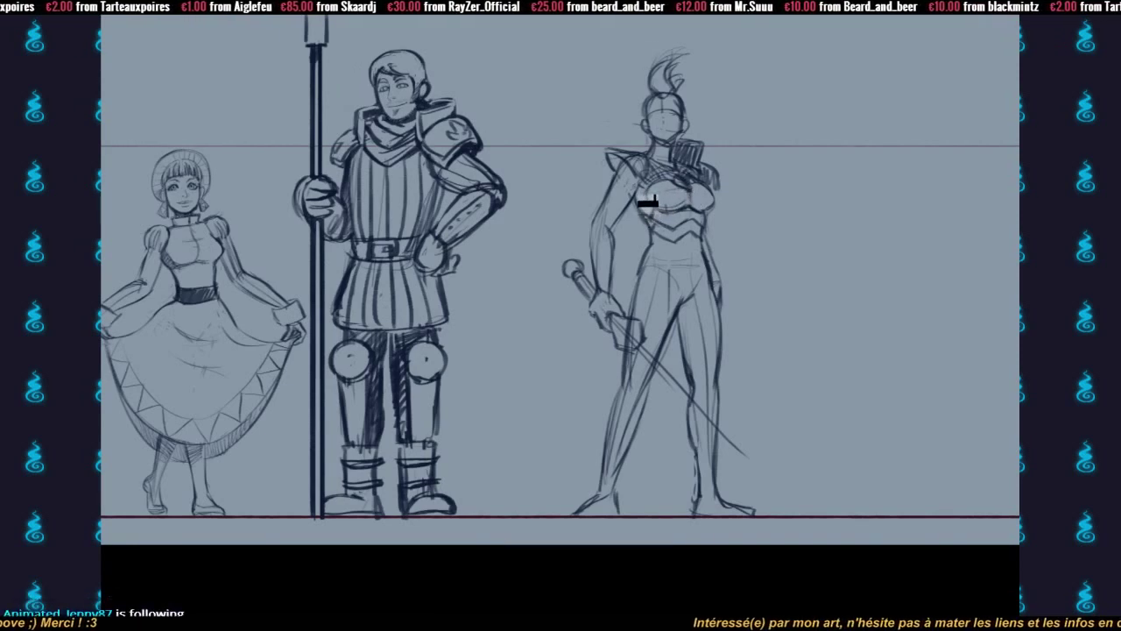
- Extend the chevron armour bands down the abdomen and draw pointed, hatched hip flaps with a round belt buckle
drag(698, 261, 659, 219)
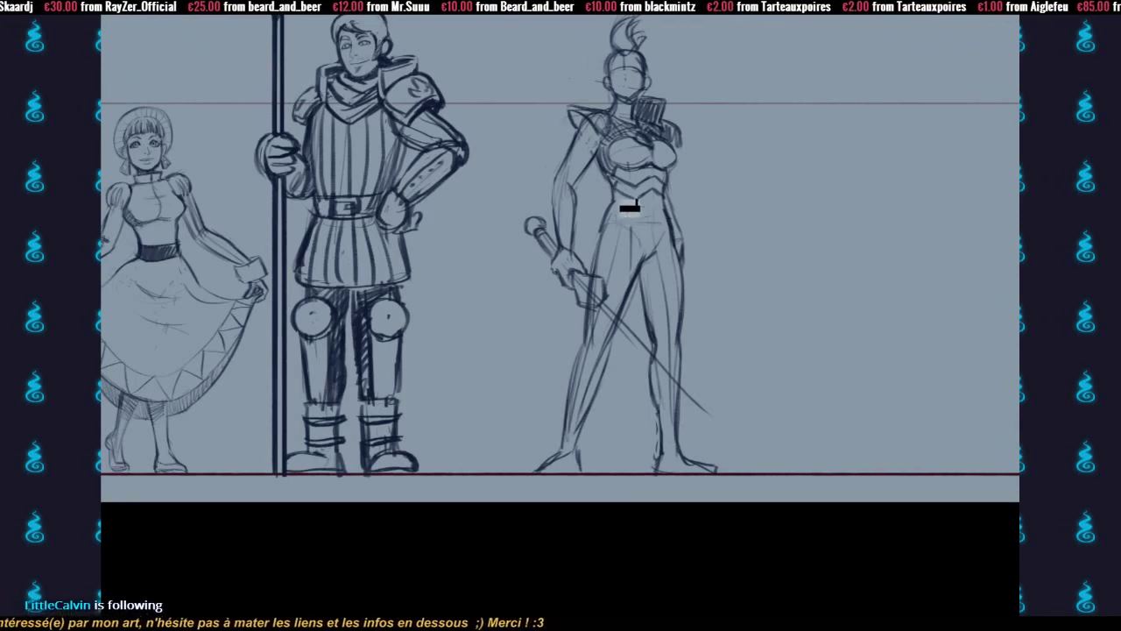
scroll(632, 201, up, 3)
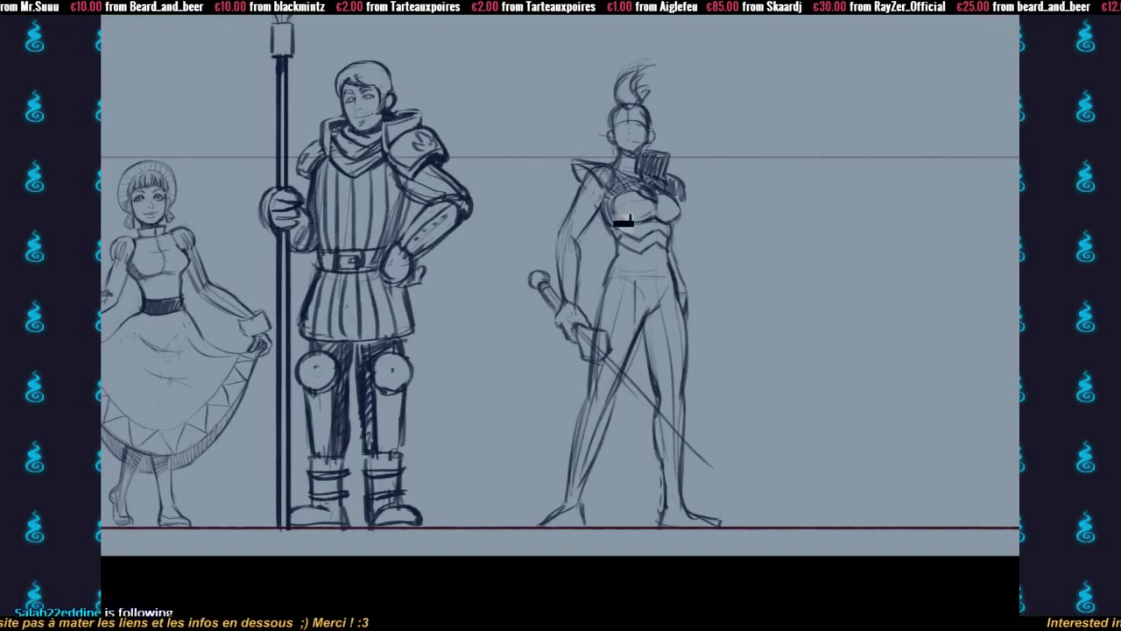
mouse_move(663, 287)
mouse_down()
mouse_move(646, 261)
mouse_move(645, 219)
mouse_up()
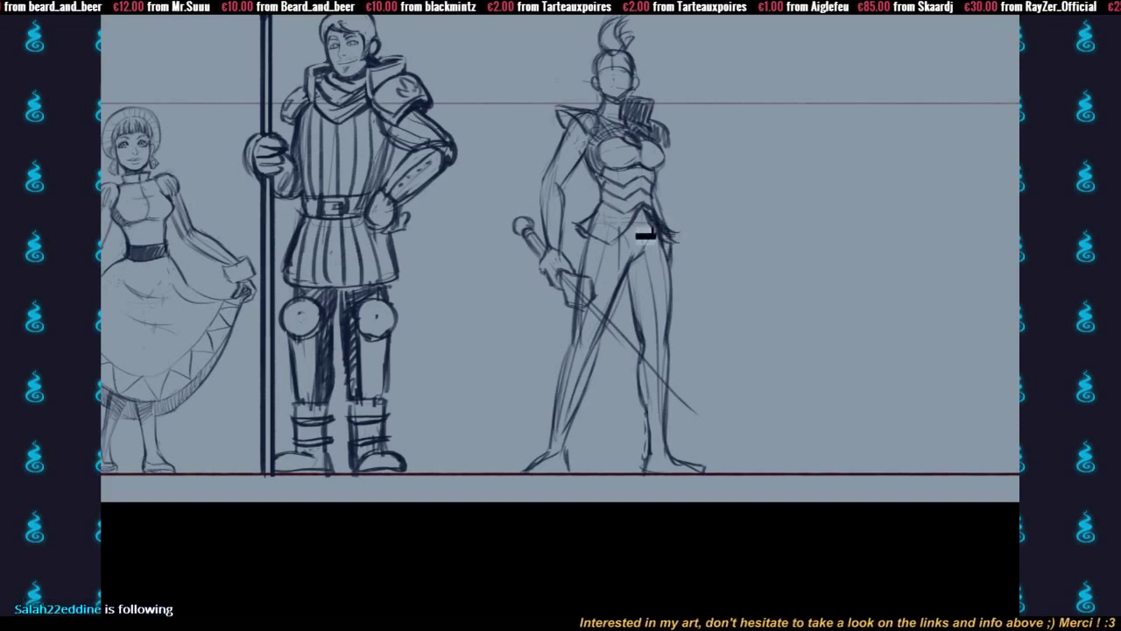
drag(601, 245, 629, 232)
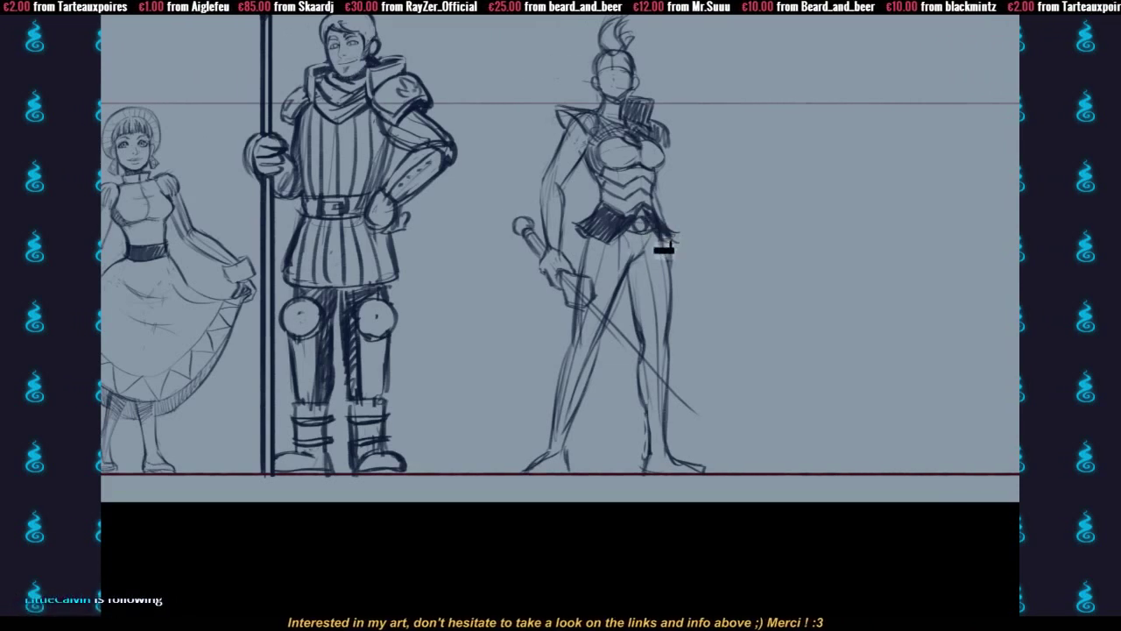
drag(645, 281, 642, 255)
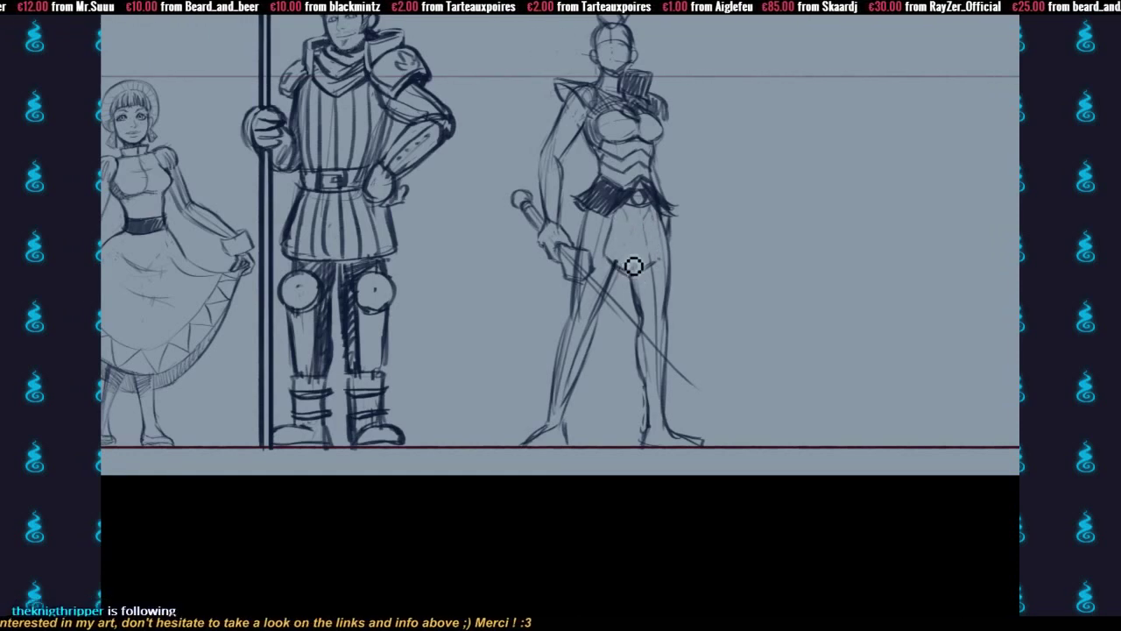
- Draw a pointed armour flap hanging from the belt between the thighs and fill it with stacked chevron bands
mouse_move(606, 257)
mouse_down()
mouse_move(636, 278)
mouse_move(666, 255)
mouse_up()
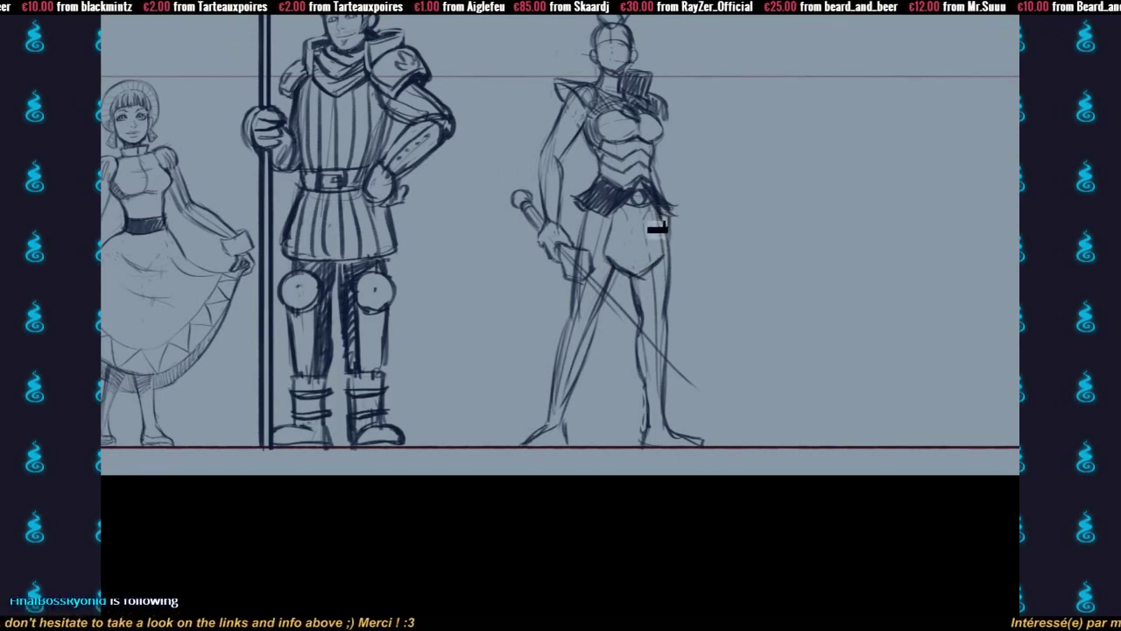
scroll(653, 229, up, 1)
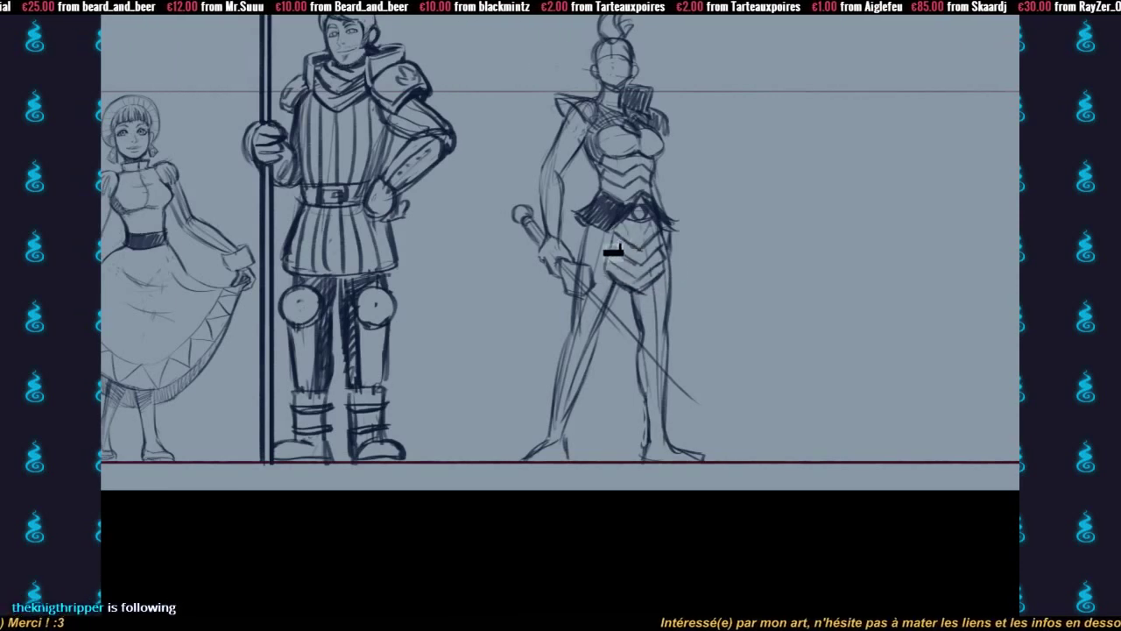
- Sketch curved knee-guard outlines on both legs and draw fitted greaves from below the knees to the ankles
drag(678, 290, 642, 226)
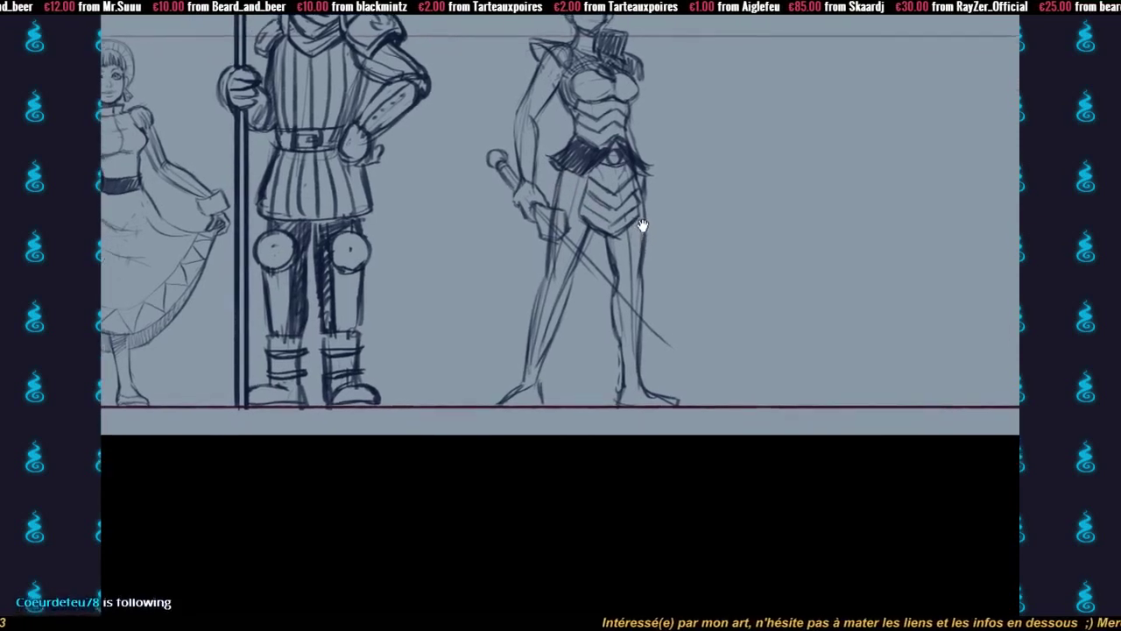
mouse_move(624, 271)
mouse_down()
mouse_move(655, 258)
mouse_move(645, 252)
mouse_move(668, 264)
mouse_move(645, 279)
mouse_move(668, 283)
mouse_move(659, 302)
mouse_move(655, 276)
mouse_move(572, 281)
mouse_move(563, 311)
mouse_move(579, 276)
mouse_move(576, 308)
mouse_move(647, 284)
mouse_move(565, 350)
mouse_move(551, 340)
mouse_move(553, 318)
mouse_move(538, 401)
mouse_up()
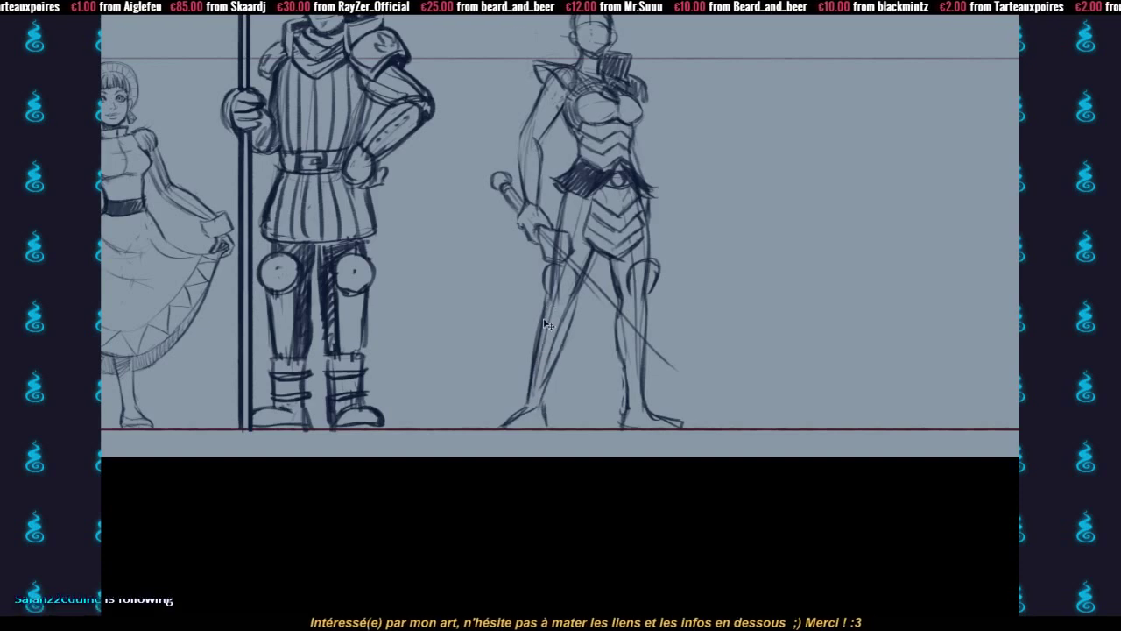
mouse_move(552, 308)
mouse_down()
mouse_move(546, 347)
mouse_move(556, 306)
mouse_move(571, 310)
mouse_move(546, 339)
mouse_move(533, 378)
mouse_up()
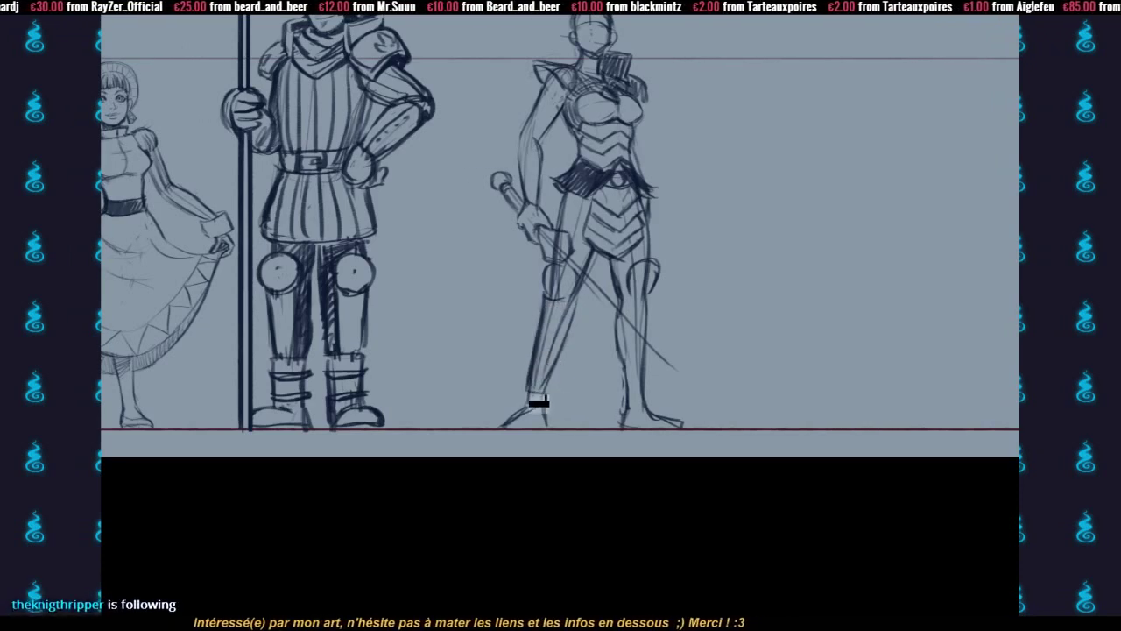
drag(574, 330, 561, 376)
mouse_move(575, 305)
mouse_down()
mouse_move(631, 338)
mouse_move(597, 341)
mouse_up()
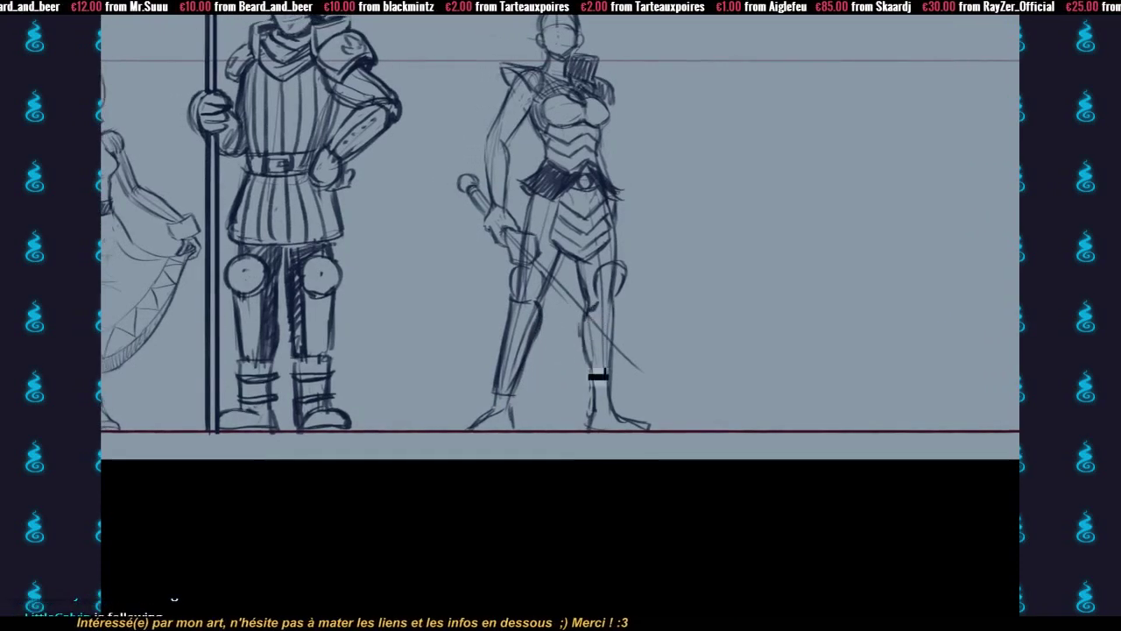
drag(616, 302, 611, 375)
- Close both knee guards into rounded caps, erasing the stray leg lines inside the sword-side knee
mouse_move(596, 275)
mouse_down()
mouse_move(593, 305)
mouse_move(612, 268)
mouse_move(618, 299)
mouse_move(623, 280)
mouse_up()
key(e)
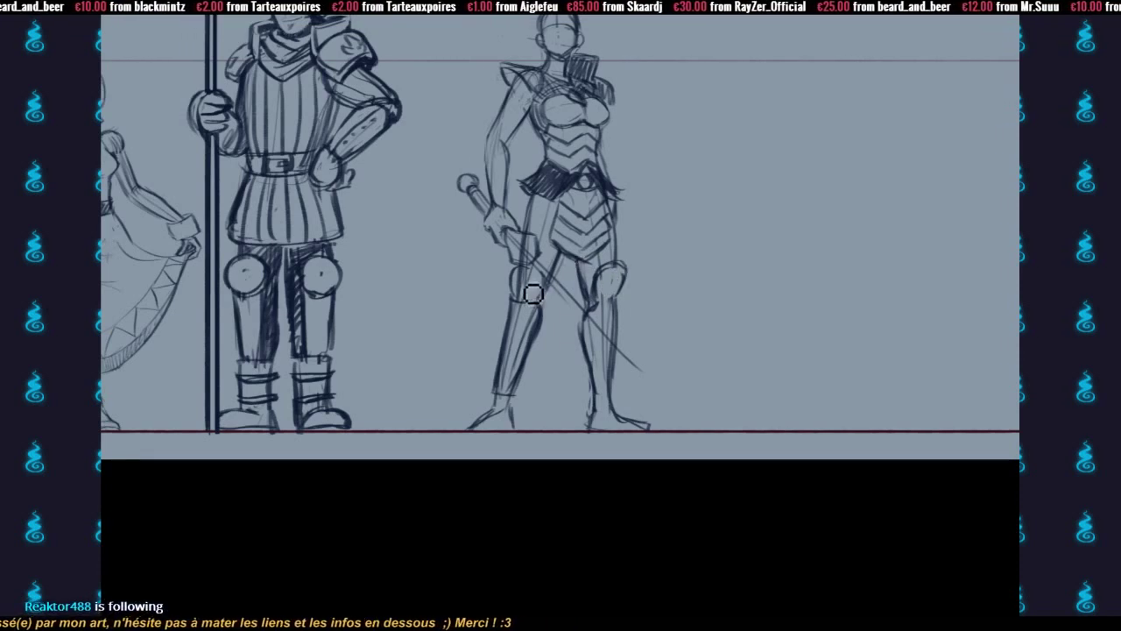
mouse_move(535, 293)
mouse_down()
mouse_move(527, 278)
mouse_move(514, 297)
mouse_up()
key(b)
drag(624, 282, 597, 305)
drag(598, 305, 615, 301)
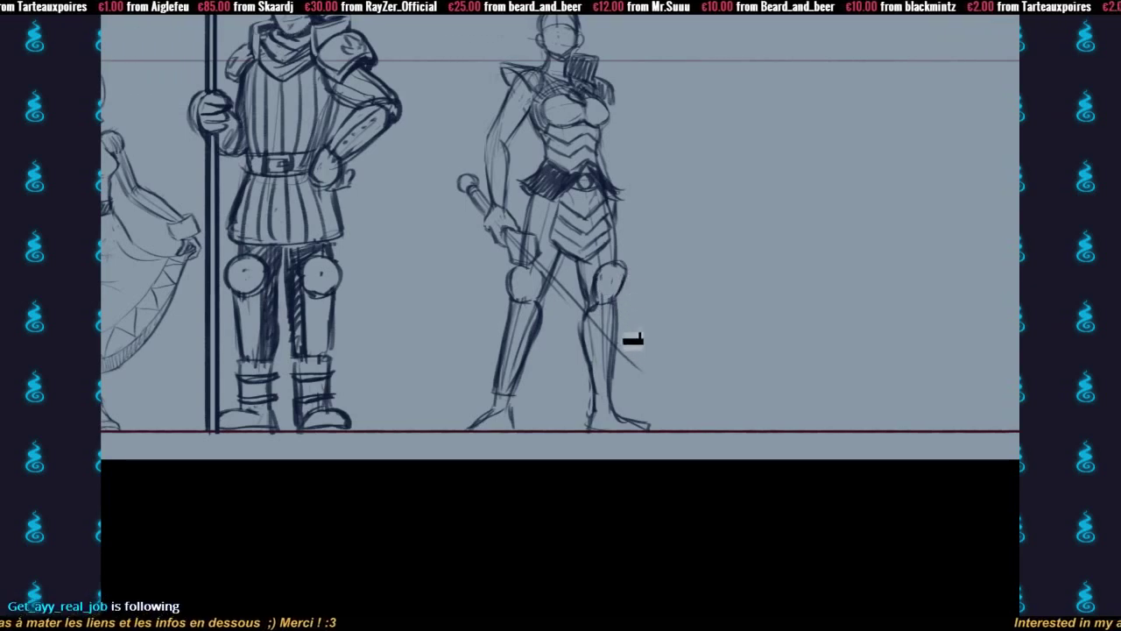
- Draw an armoured shoe with an ankle band and a flat sole over the bare foot on the sword side
scroll(624, 359, down, 1)
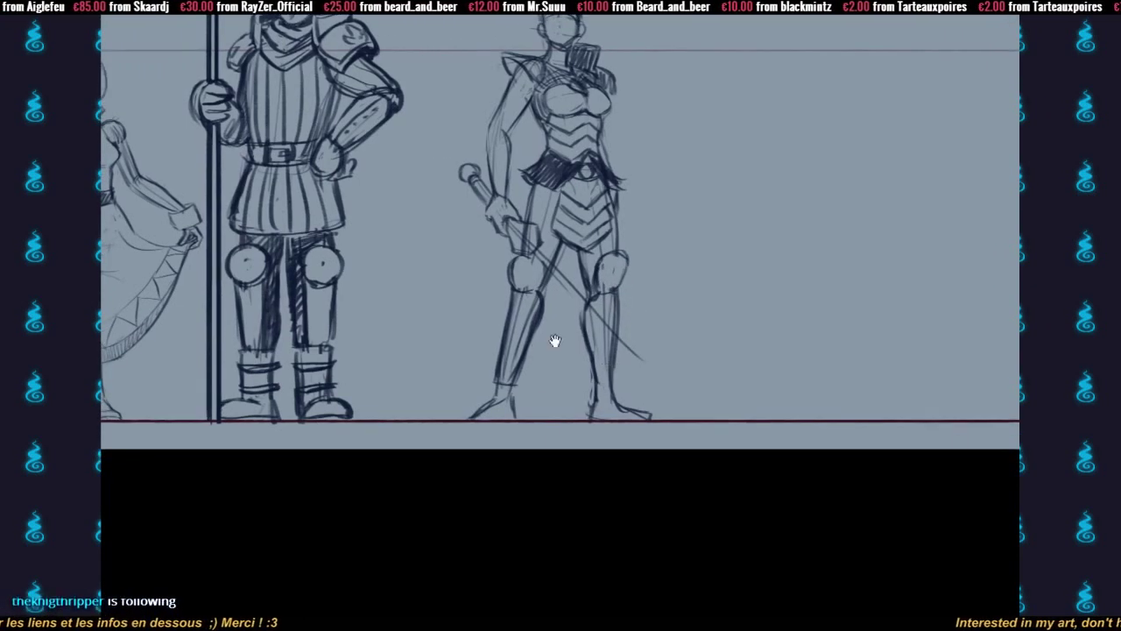
mouse_move(503, 399)
mouse_down()
mouse_move(467, 426)
mouse_move(484, 428)
mouse_move(459, 418)
mouse_up()
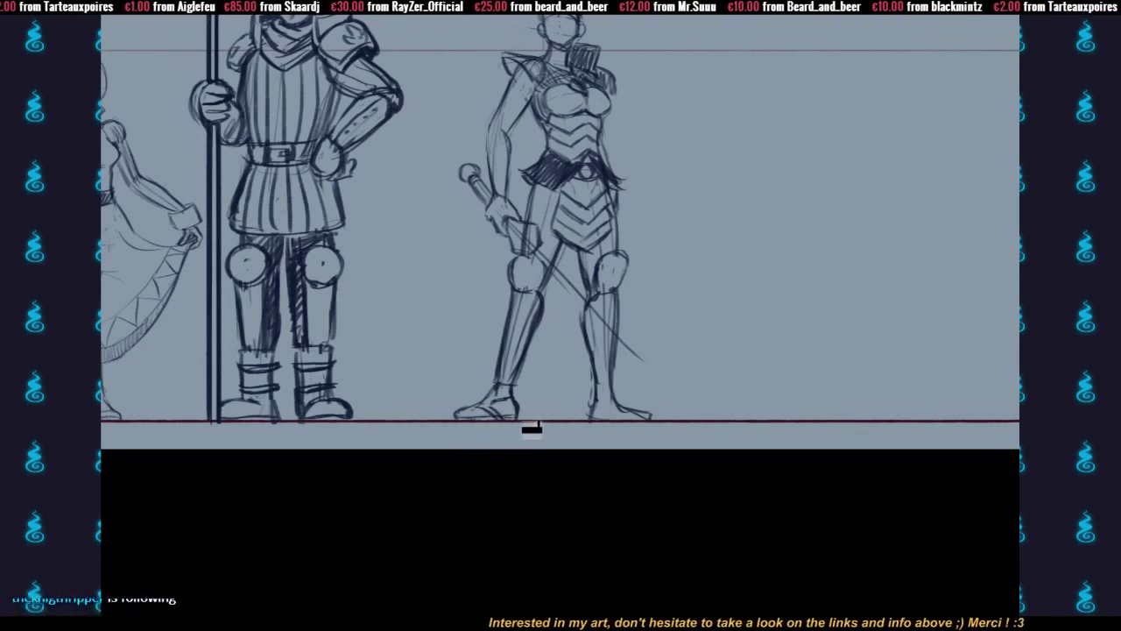
drag(614, 416, 517, 406)
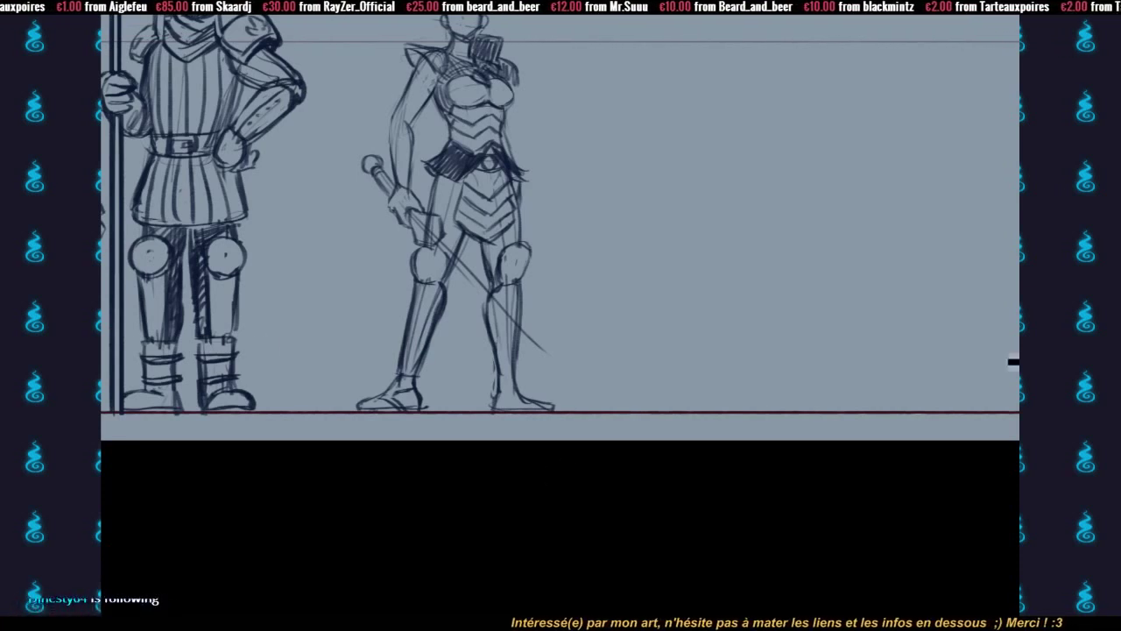
drag(839, 181, 1017, 376)
drag(716, 396, 859, 389)
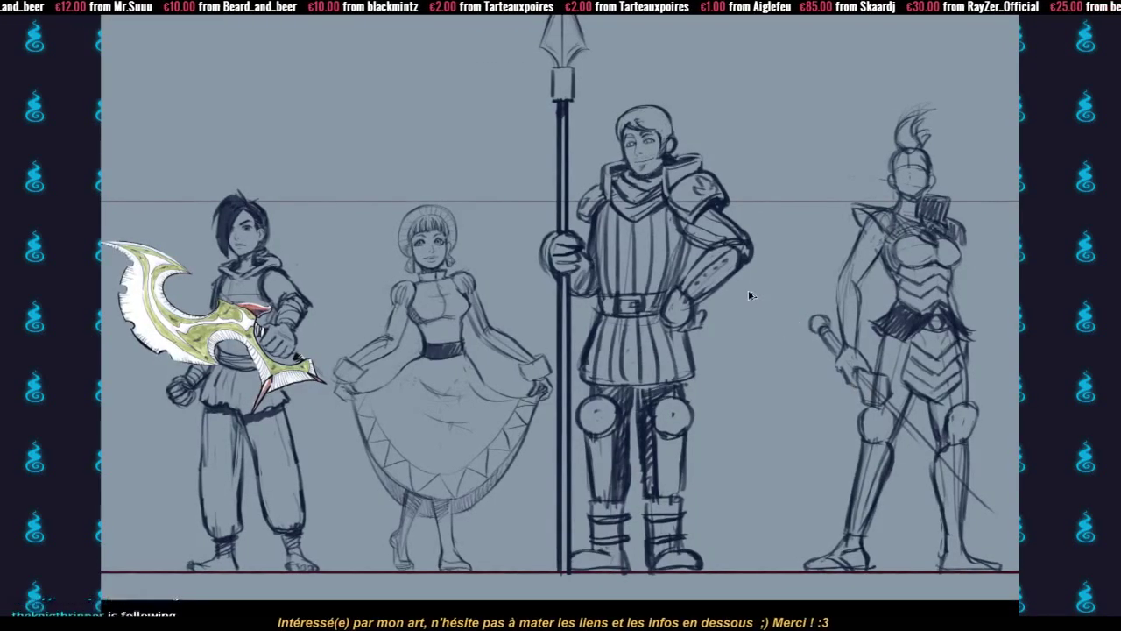